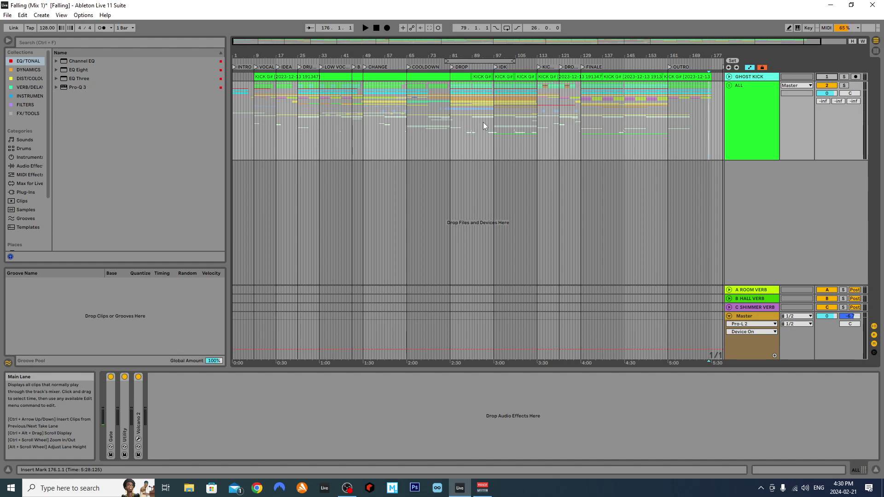
Activate the GHOST KICK track and play the arrangement from bar 73 into the DROP section.
{"action": "scroll", "coordinate": [454, 129], "scroll_direction": "up", "scroll_amount": 3}
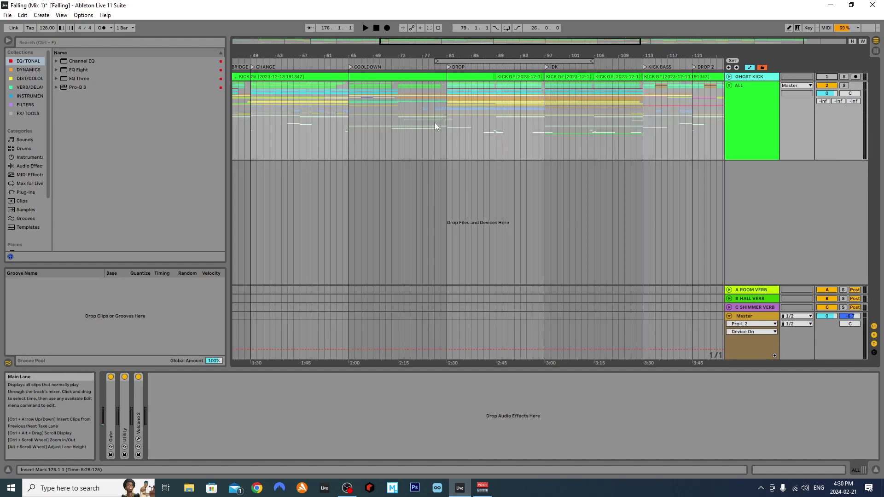
{"action": "scroll", "coordinate": [434, 122], "scroll_direction": "up", "scroll_amount": 3}
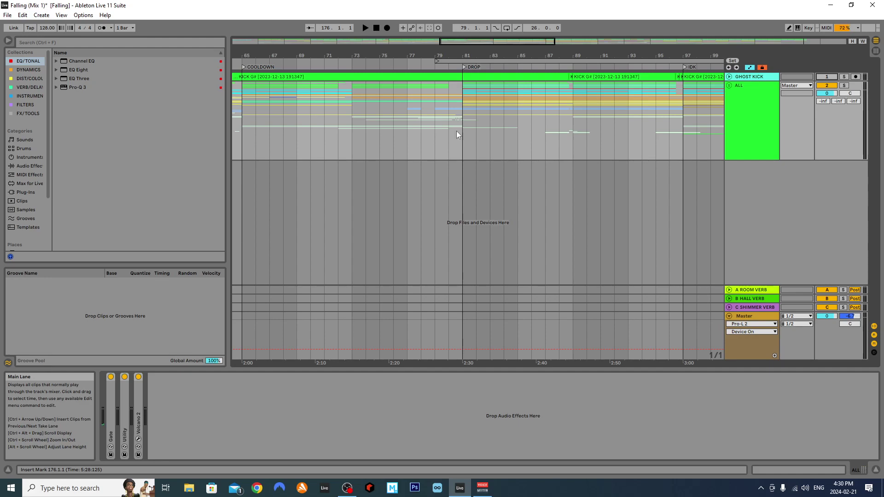
{"action": "scroll", "coordinate": [435, 126], "scroll_direction": "down", "scroll_amount": 3}
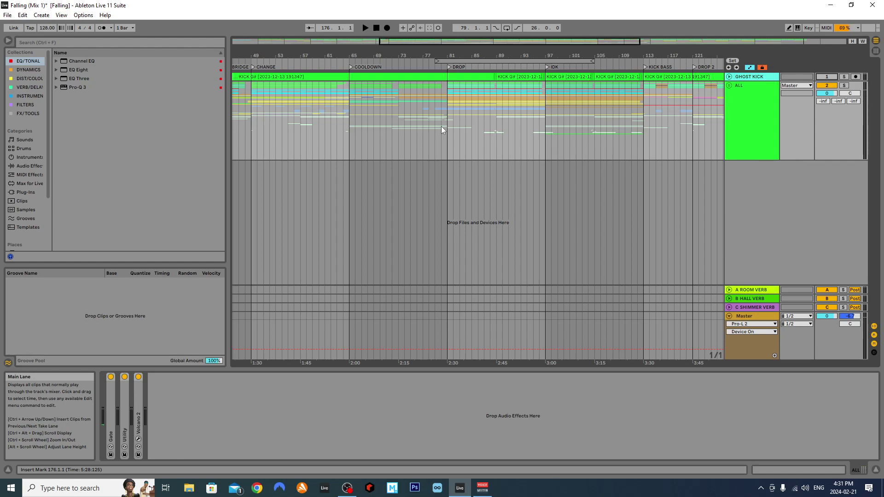
{"action": "left_click", "coordinate": [399, 110]}
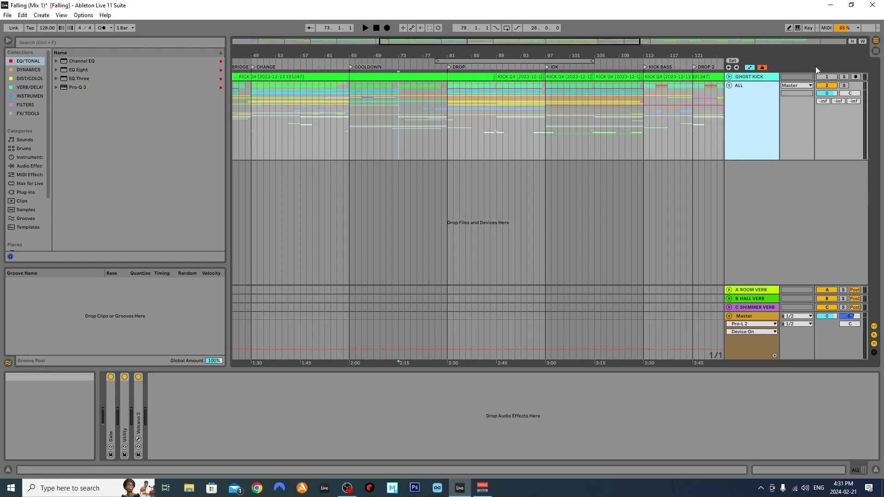
{"action": "left_click", "coordinate": [821, 77]}
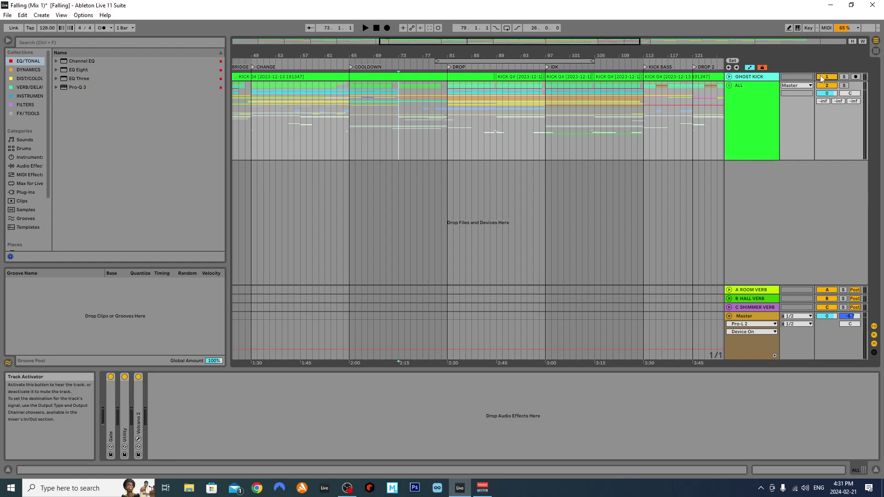
{"action": "key", "text": "space"}
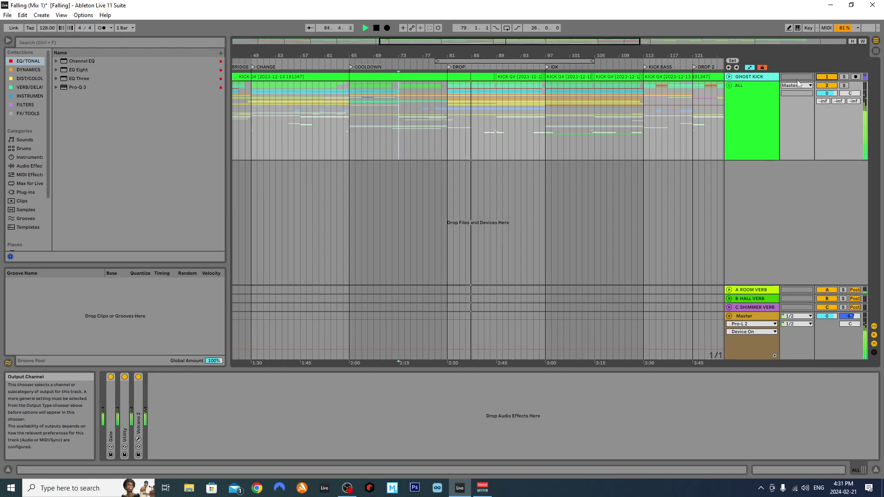
{"action": "key", "text": "space"}
Look over the whole arrangement, place the insert marker at bar 89 and select the ALL group track.
{"action": "left_click", "coordinate": [737, 103]}
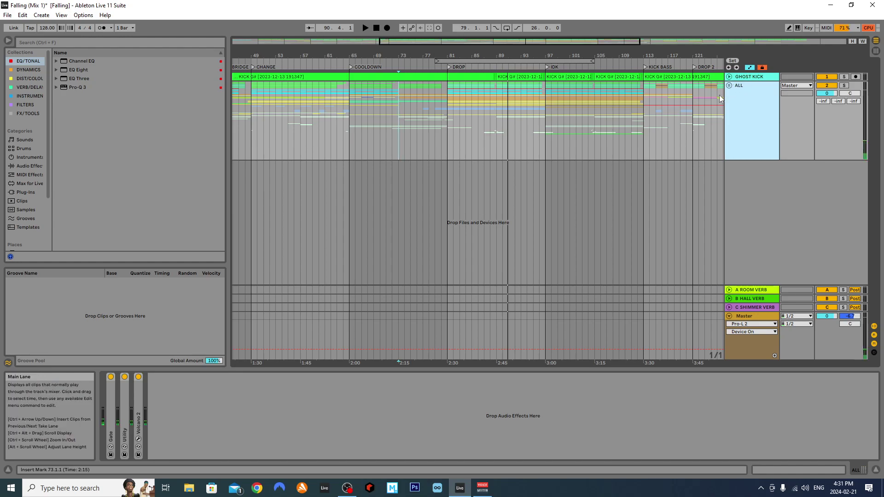
{"action": "key", "text": "w"}
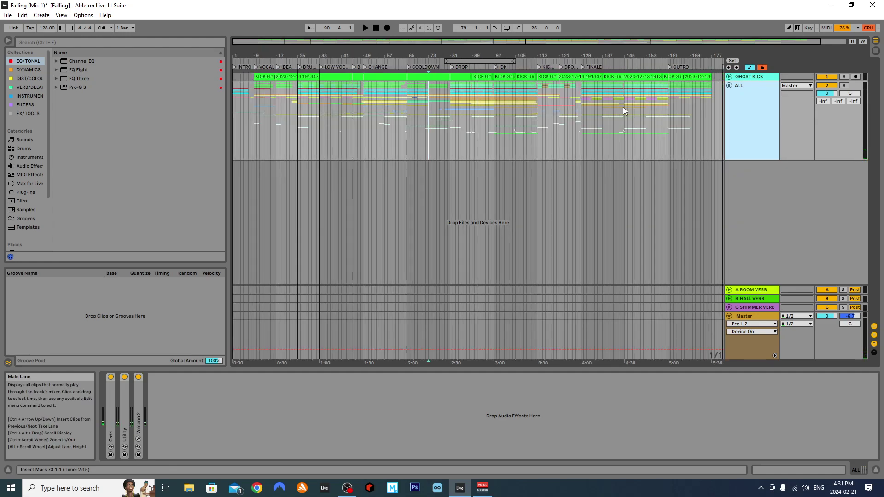
{"action": "scroll", "coordinate": [500, 101], "scroll_direction": "up", "scroll_amount": 2}
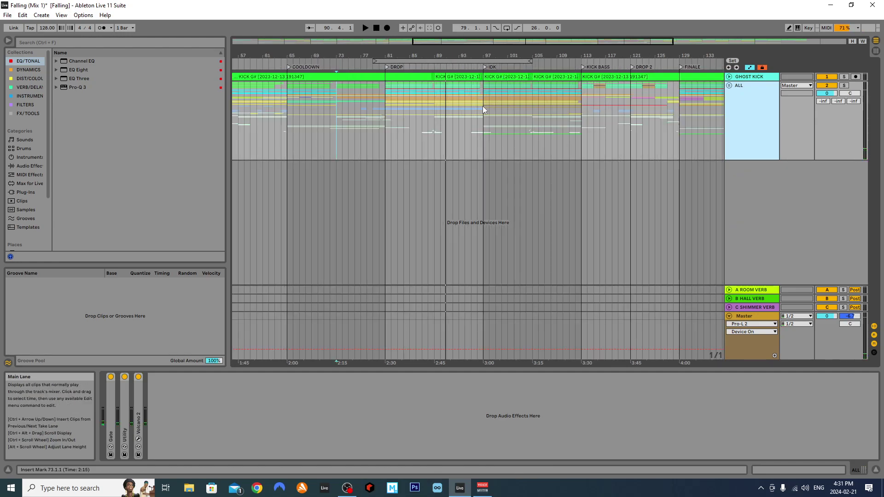
{"action": "left_click", "coordinate": [436, 115]}
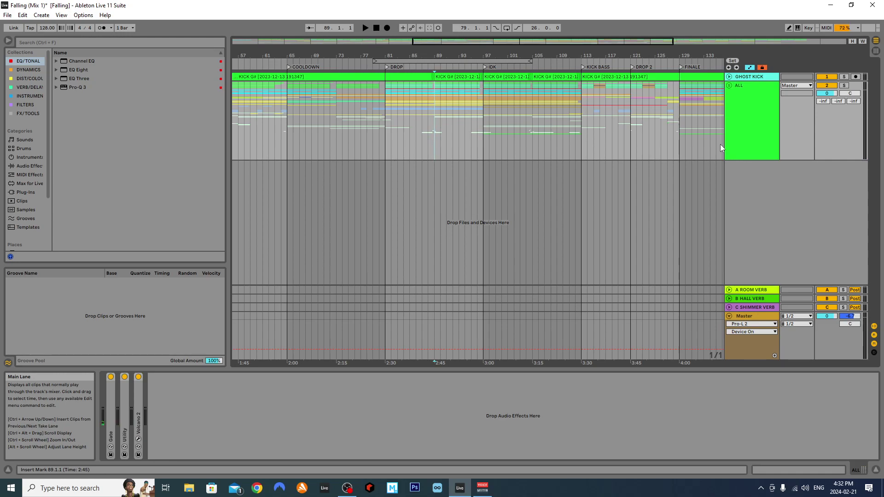
{"action": "left_click", "coordinate": [741, 123]}
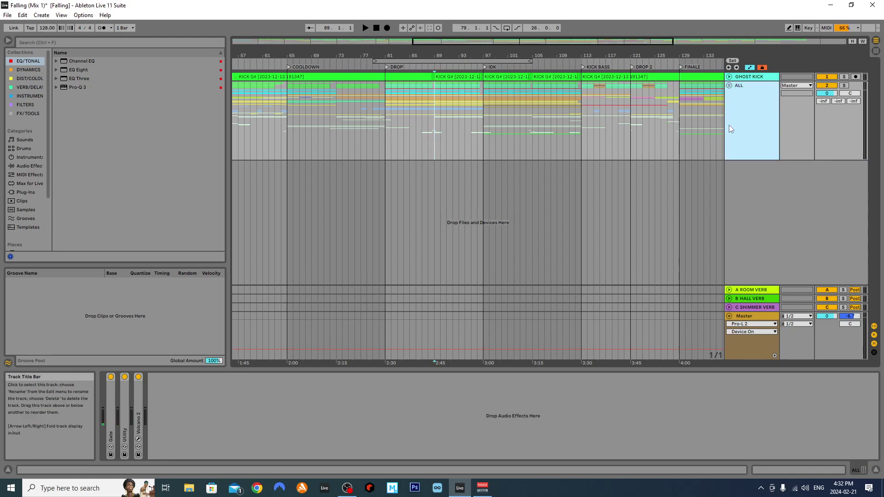
Unfold the GHOST KICK track and place the insert marker at bar 81, where its waveform starts in the DROP section.
{"action": "left_click", "coordinate": [729, 77]}
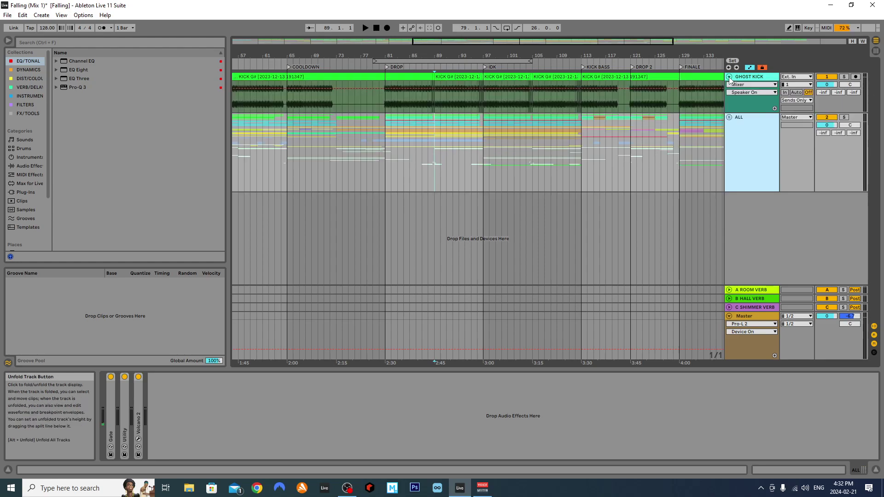
{"action": "left_click", "coordinate": [387, 106]}
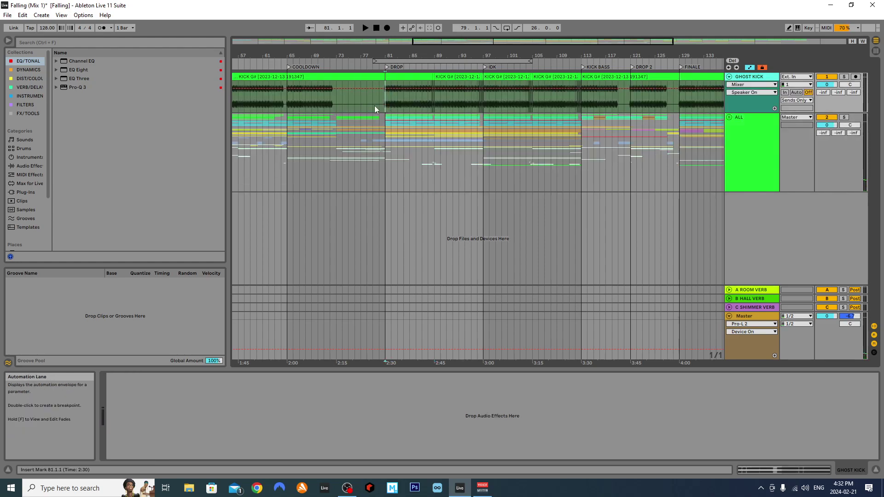
{"action": "scroll", "coordinate": [386, 107], "scroll_direction": "up", "scroll_amount": 6}
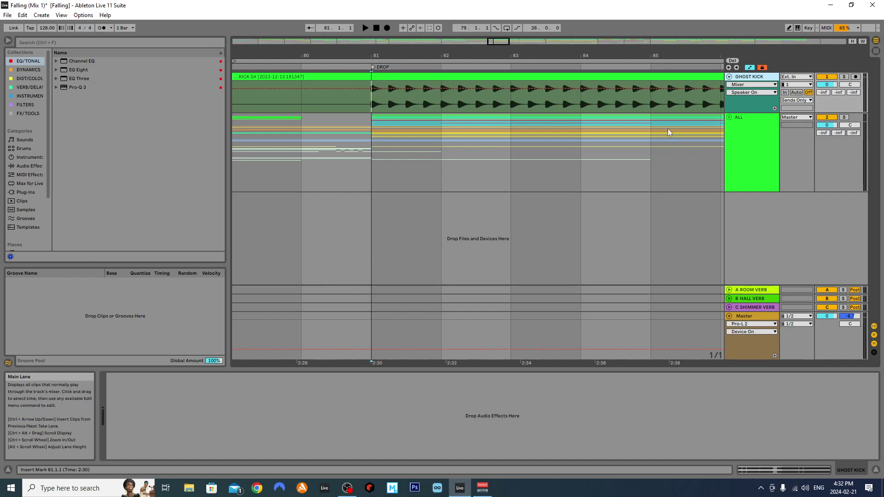
{"action": "scroll", "coordinate": [369, 102], "scroll_direction": "up", "scroll_amount": 5}
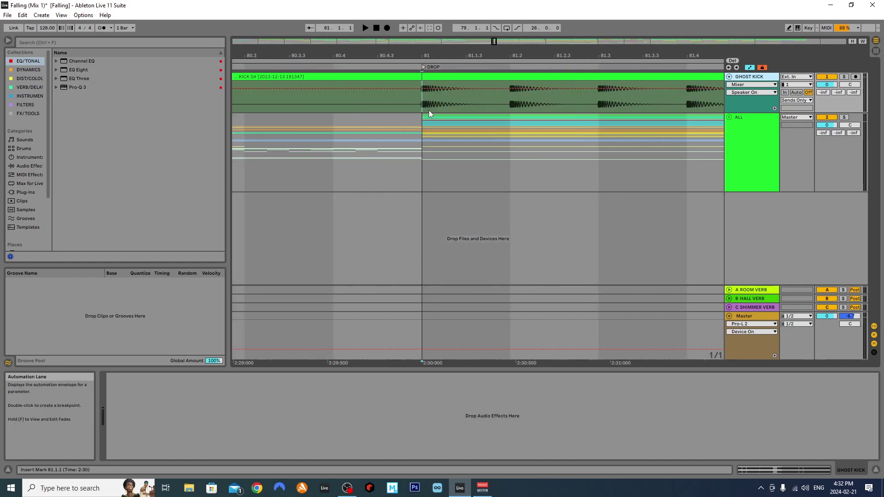
{"action": "scroll", "coordinate": [429, 109], "scroll_direction": "down", "scroll_amount": 3}
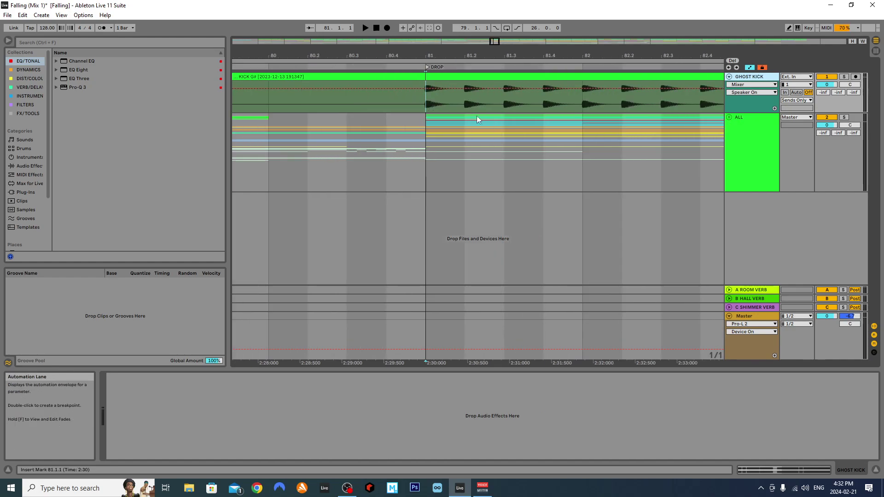
Unfold the ALL group, its KICK/BASS BUS and the KICK G# track to compare the kick waveform with the ghost kick.
{"action": "left_click", "coordinate": [729, 117]}
{"action": "left_click", "coordinate": [731, 220]}
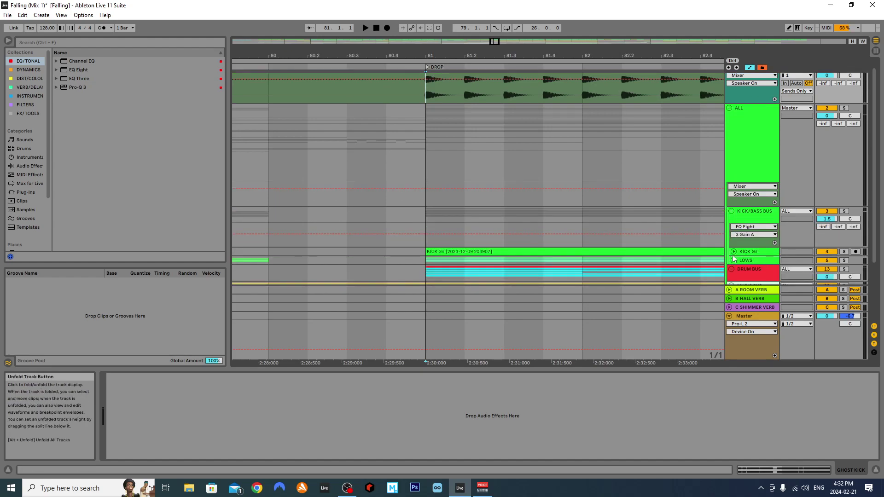
{"action": "scroll", "coordinate": [487, 231], "scroll_direction": "up", "scroll_amount": 1}
{"action": "scroll", "coordinate": [452, 202], "scroll_direction": "down", "scroll_amount": 2}
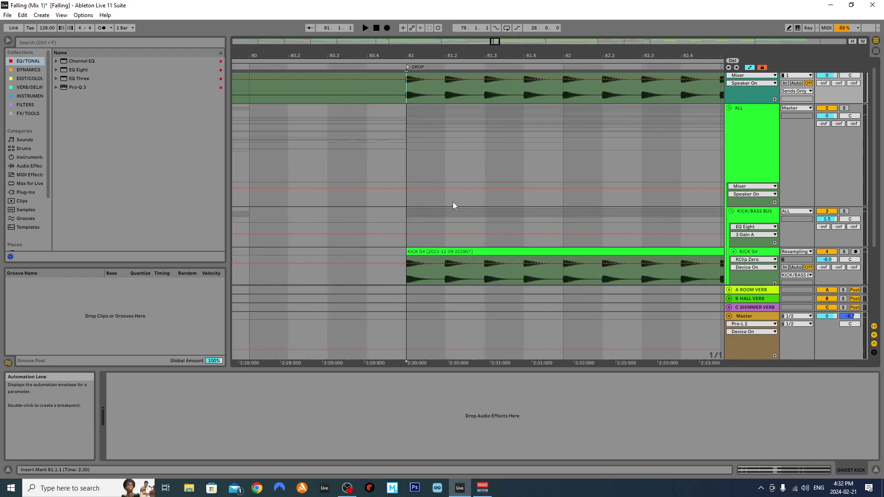
{"action": "scroll", "coordinate": [678, 209], "scroll_direction": "up", "scroll_amount": 1}
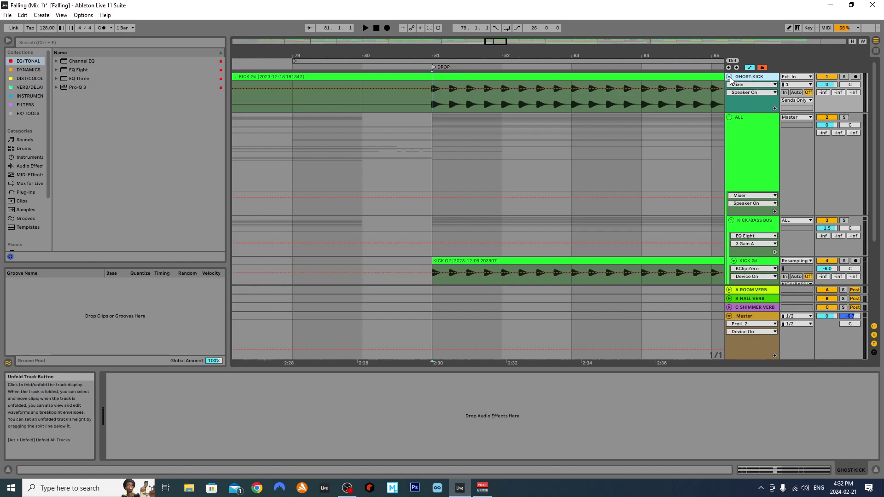
{"action": "scroll", "coordinate": [446, 90], "scroll_direction": "up", "scroll_amount": 5}
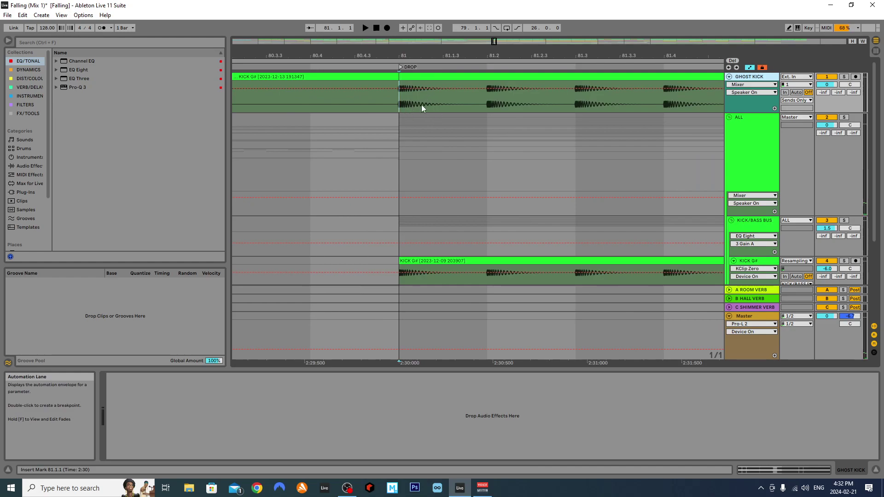
Fold the GHOST KICK track and select the ALL group track.
{"action": "left_click", "coordinate": [729, 77]}
{"action": "left_click", "coordinate": [729, 77]}
{"action": "left_click", "coordinate": [729, 77]}
{"action": "left_click", "coordinate": [754, 114]}
Solo the KICK/BASS BUS and play it from the start of the DROP section at bar 81.
{"action": "scroll", "coordinate": [400, 112], "scroll_direction": "down", "scroll_amount": 2}
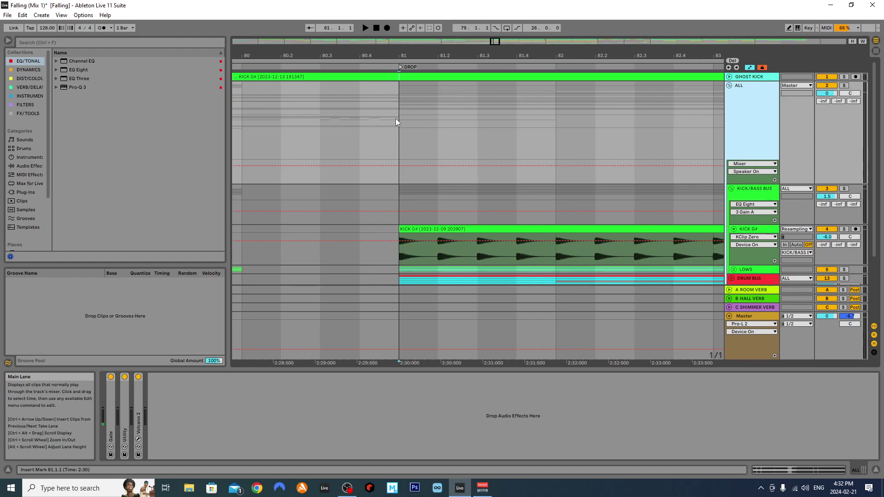
{"action": "scroll", "coordinate": [739, 122], "scroll_direction": "down", "scroll_amount": 3}
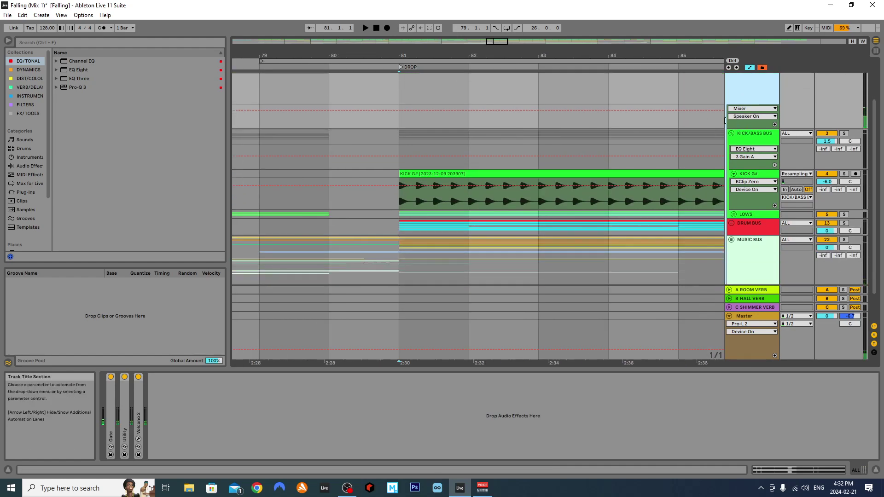
{"action": "scroll", "coordinate": [468, 108], "scroll_direction": "down", "scroll_amount": 2}
{"action": "scroll", "coordinate": [555, 164], "scroll_direction": "up", "scroll_amount": 1}
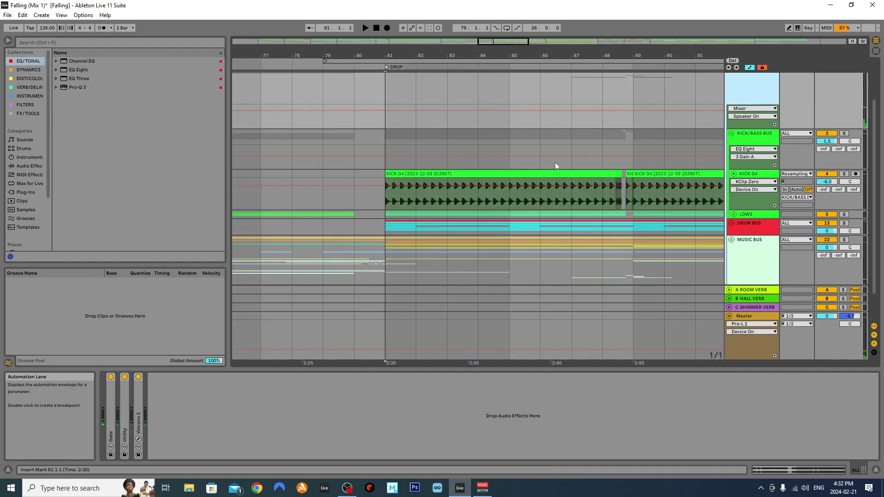
{"action": "left_click", "coordinate": [383, 151]}
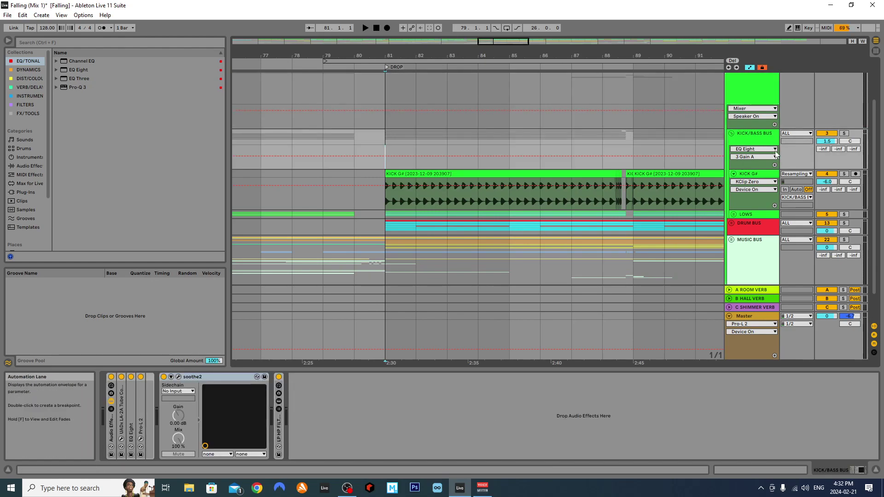
{"action": "left_click", "coordinate": [844, 133]}
{"action": "key", "text": "space"}
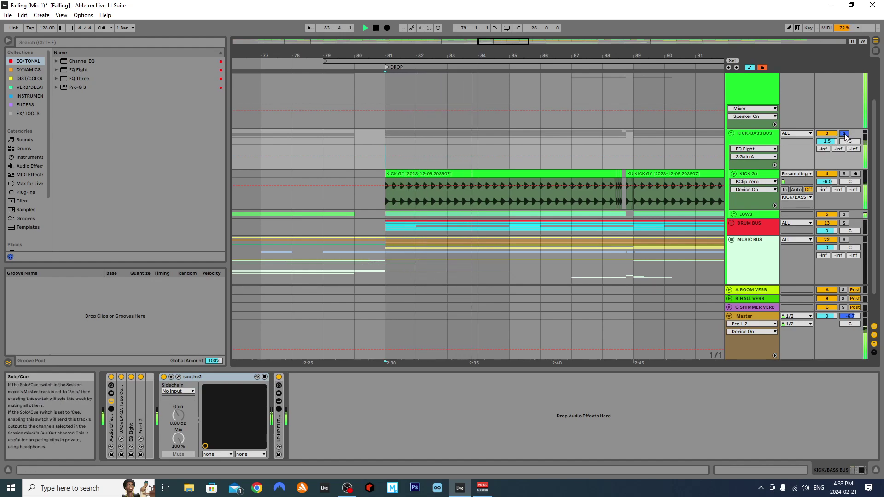
{"action": "key", "text": "space"}
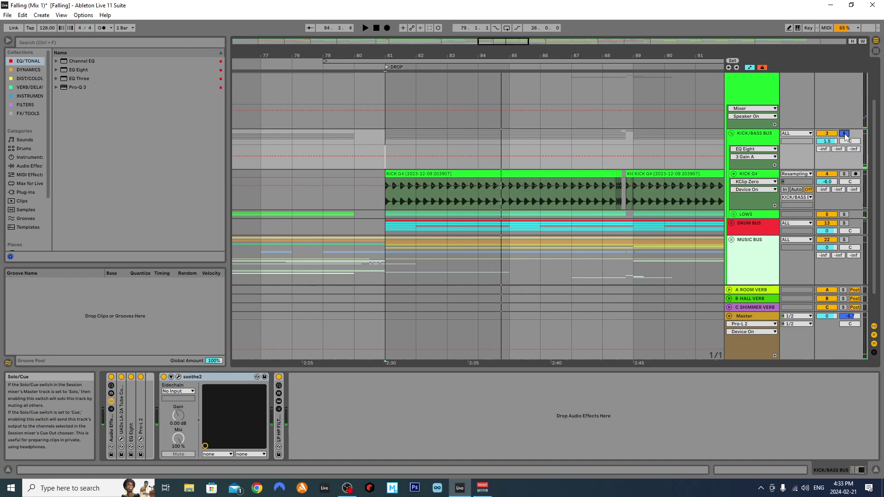
Select the KICK G# track at bar 81, show the instruments collection and expand the track's EQ Eight.
{"action": "left_click", "coordinate": [385, 202]}
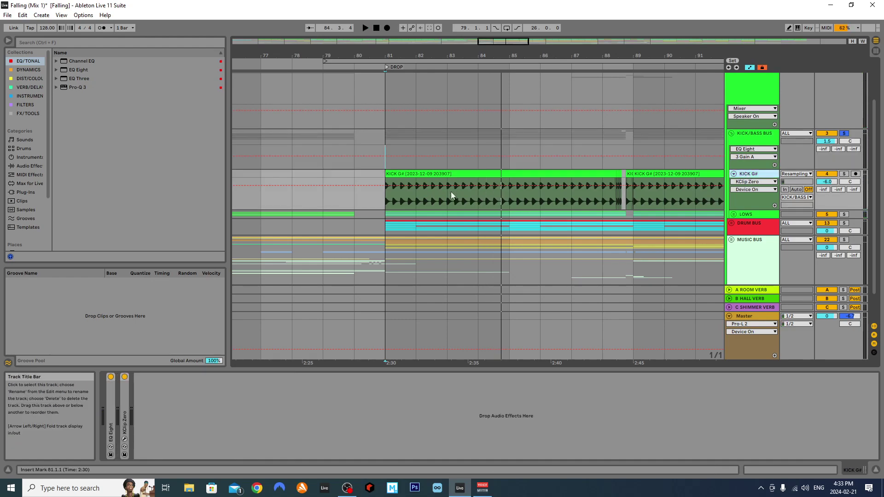
{"action": "left_click", "coordinate": [40, 96]}
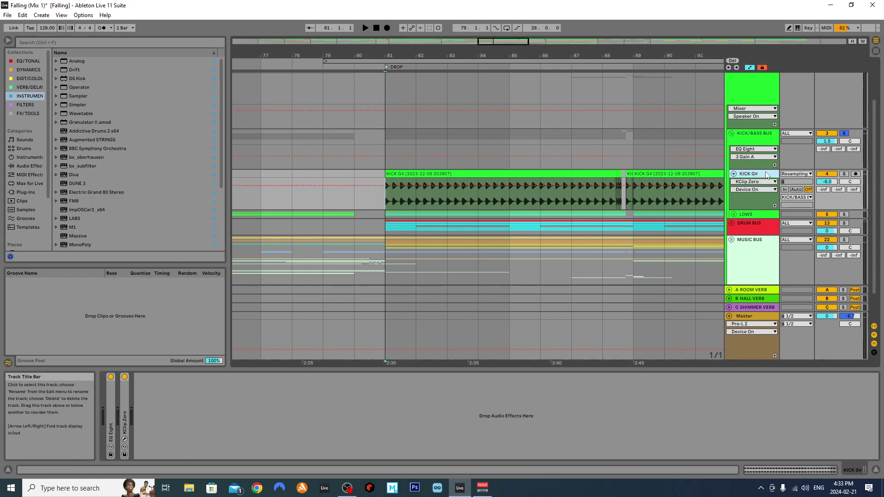
{"action": "double_click", "coordinate": [110, 406]}
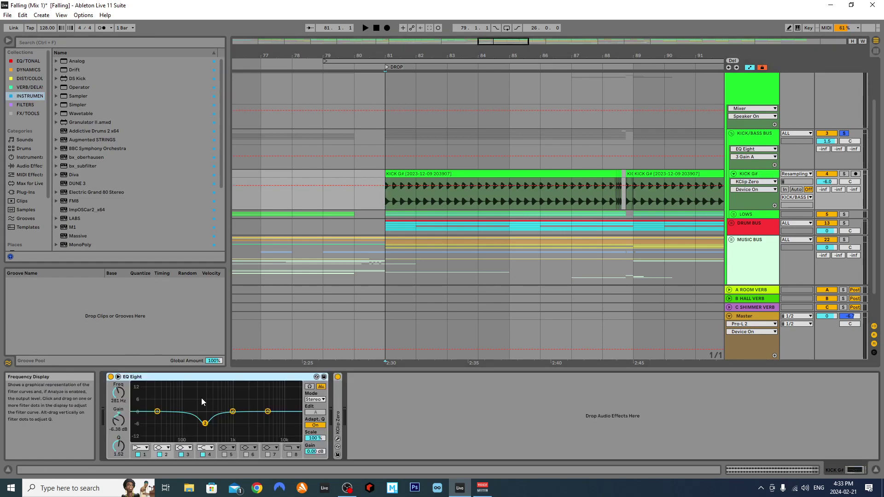
{"action": "left_click", "coordinate": [361, 409]}
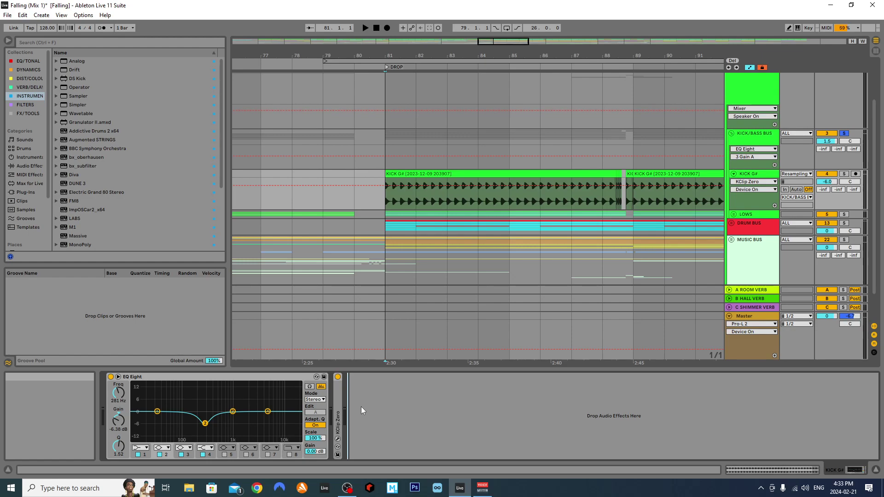
Examine the first kick's waveform on the KICK G# track at bar 81 in close detail.
{"action": "scroll", "coordinate": [385, 197], "scroll_direction": "up", "scroll_amount": 2, "text": "ctrl"}
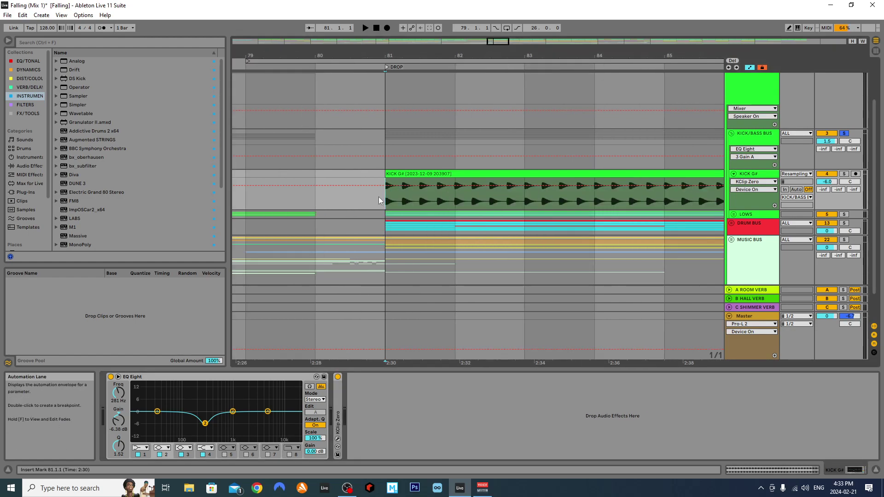
{"action": "scroll", "coordinate": [379, 198], "scroll_direction": "up", "scroll_amount": 4, "text": "ctrl"}
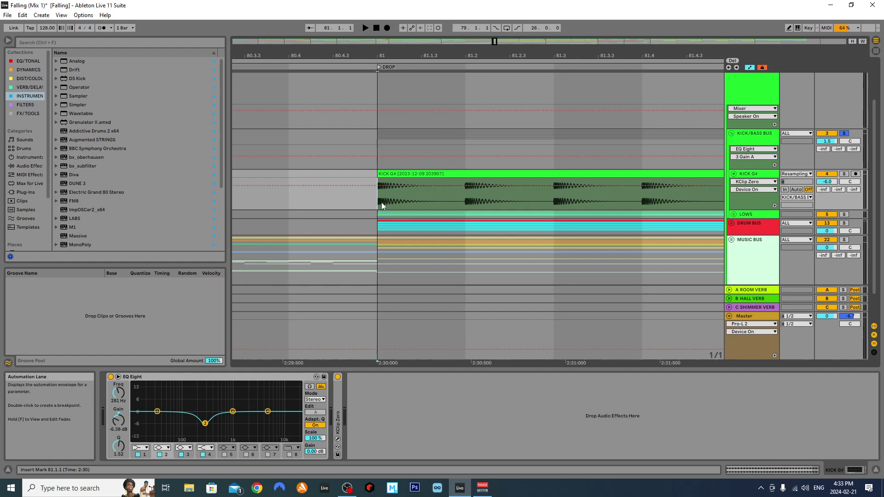
{"action": "key", "text": "plus"}
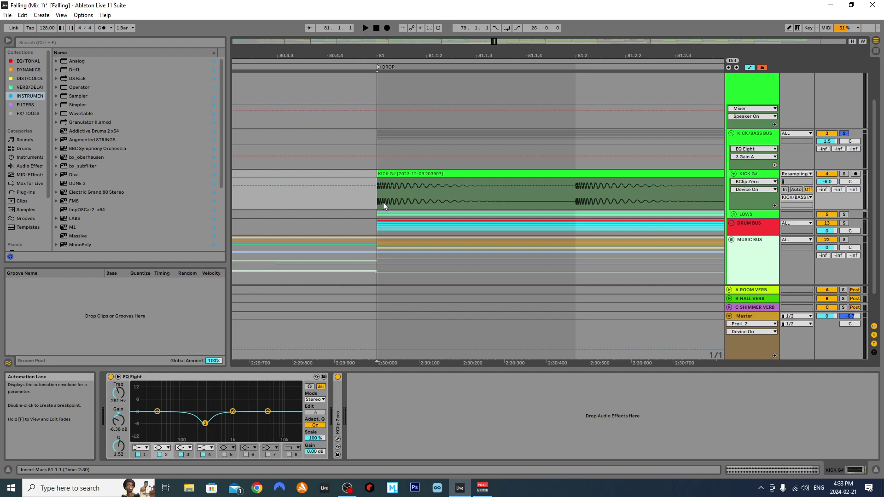
{"action": "scroll", "coordinate": [389, 201], "scroll_direction": "up", "scroll_amount": 2, "text": "ctrl"}
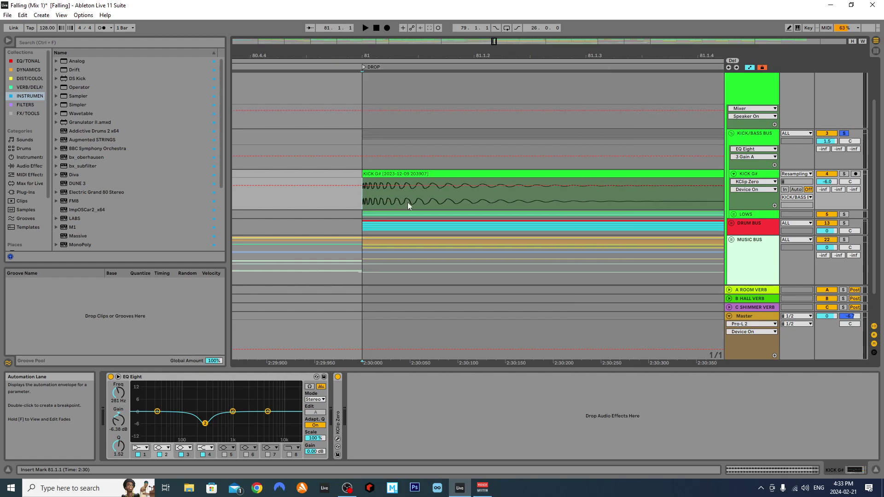
{"action": "scroll", "coordinate": [345, 193], "scroll_direction": "up", "scroll_amount": 6, "text": "ctrl"}
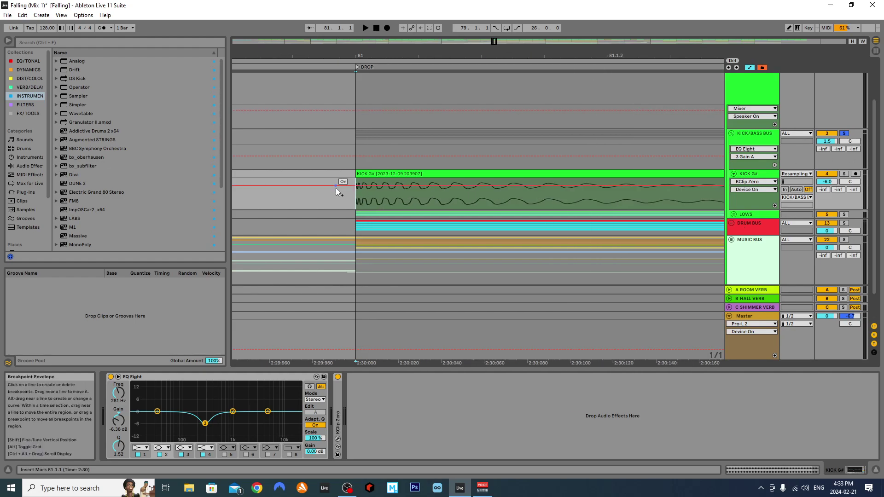
Hide the automation lanes and turn the arrangement grid off at the start of the KICK G# clip.
{"action": "scroll", "coordinate": [382, 207], "scroll_direction": "up", "scroll_amount": 2, "text": "ctrl"}
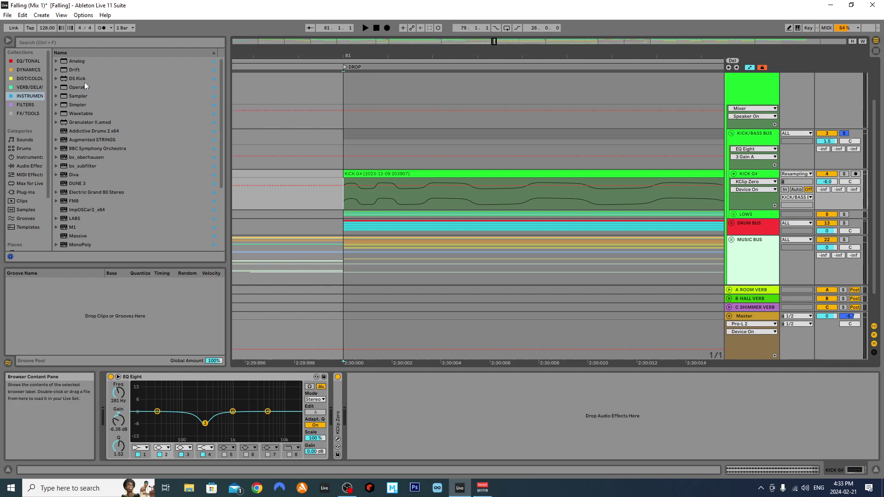
{"action": "scroll", "coordinate": [343, 198], "scroll_direction": "up", "scroll_amount": 3, "text": "ctrl"}
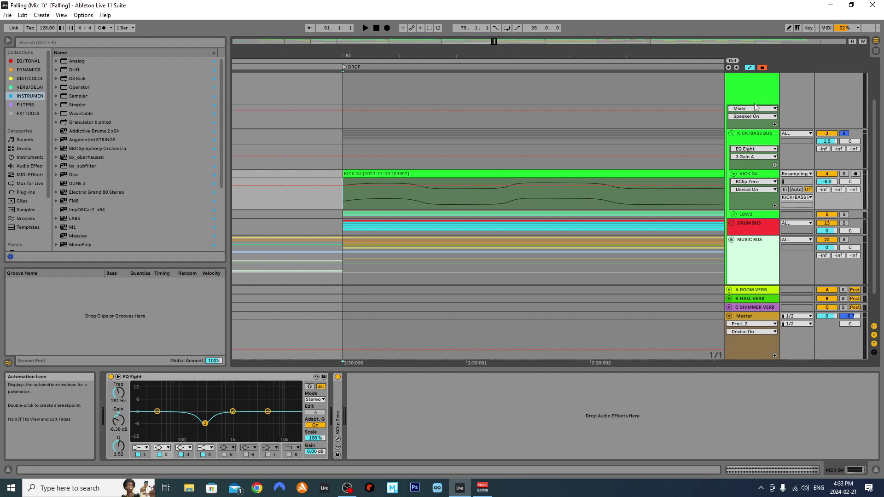
{"action": "key", "text": "a"}
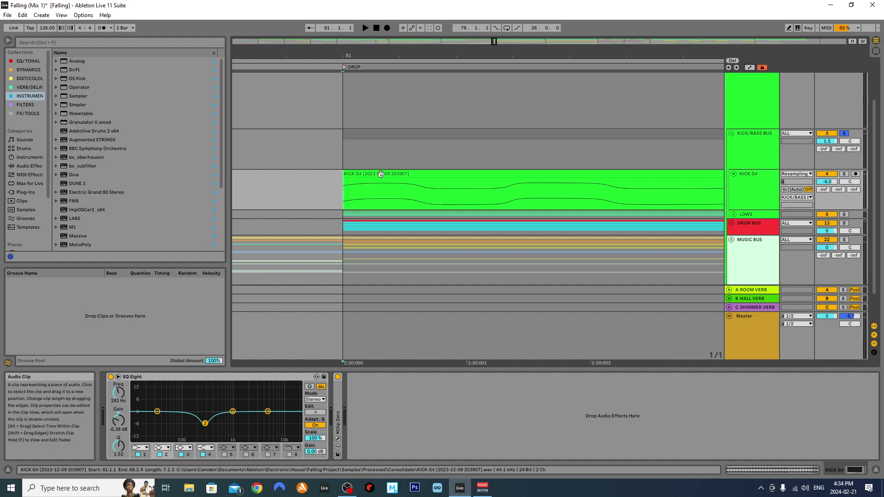
{"action": "right_click", "coordinate": [343, 181]}
{"action": "left_click", "coordinate": [356, 349]}
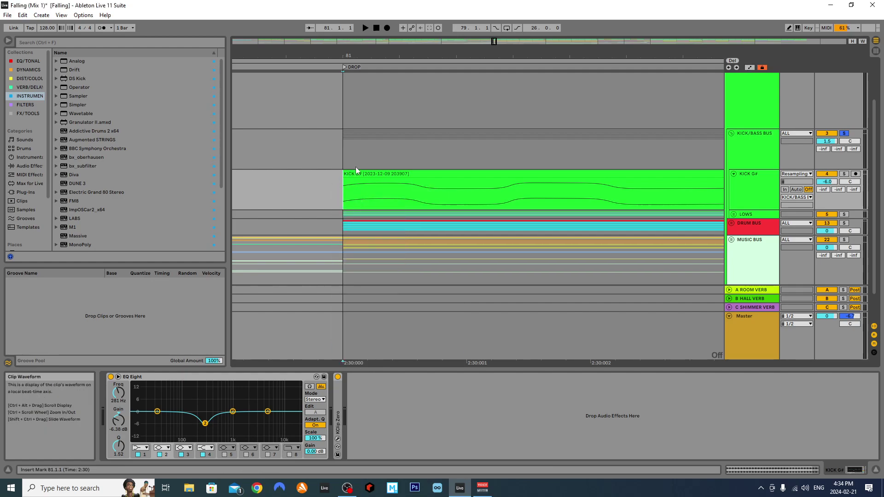
Place the insert marker just after the start of the KICK G# clip and set the grid to 1/4.
{"action": "left_click", "coordinate": [367, 184]}
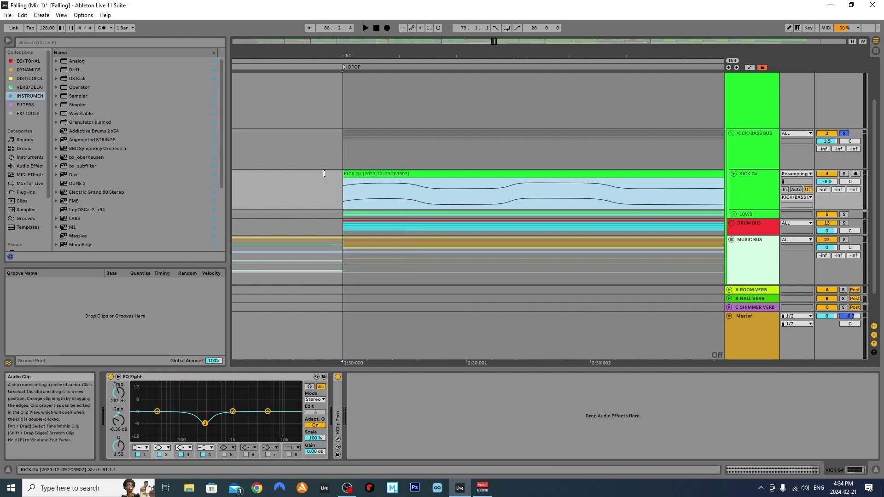
{"action": "left_click", "coordinate": [359, 173]}
{"action": "left_click", "coordinate": [347, 186]}
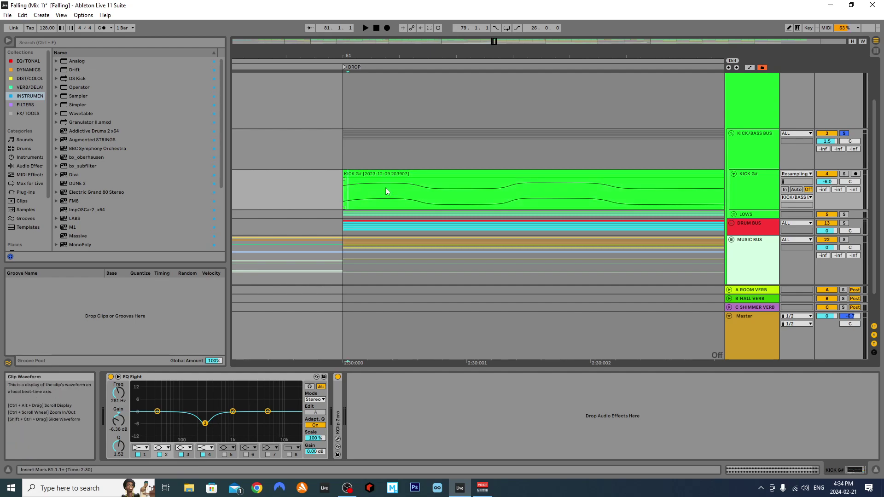
{"action": "right_click", "coordinate": [341, 189]}
{"action": "left_click", "coordinate": [358, 278]}
Open the KICK G# clip in the sample editor and examine the very start of the first kick's waveform.
{"action": "double_click", "coordinate": [360, 172]}
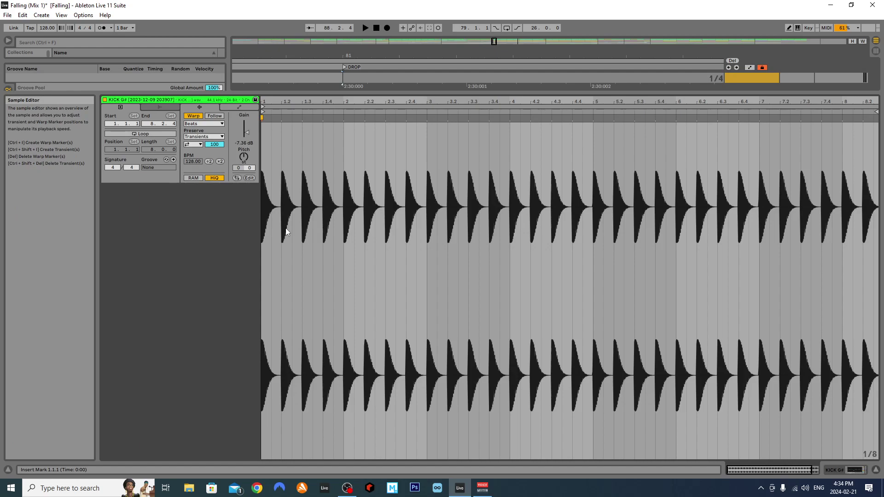
{"action": "scroll", "coordinate": [285, 228], "scroll_direction": "up", "scroll_amount": 10}
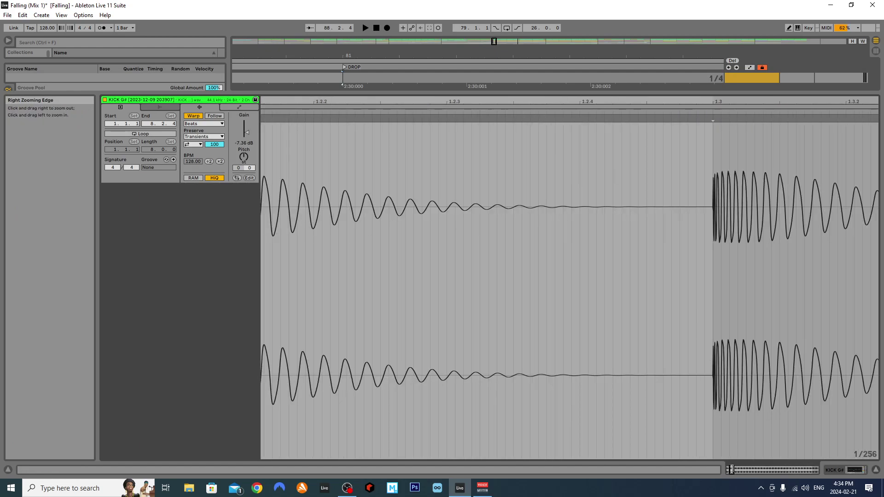
{"action": "left_click_drag", "start_coordinate": [731, 470], "coordinate": [727, 469]}
{"action": "scroll", "coordinate": [292, 275], "scroll_direction": "up", "scroll_amount": 5}
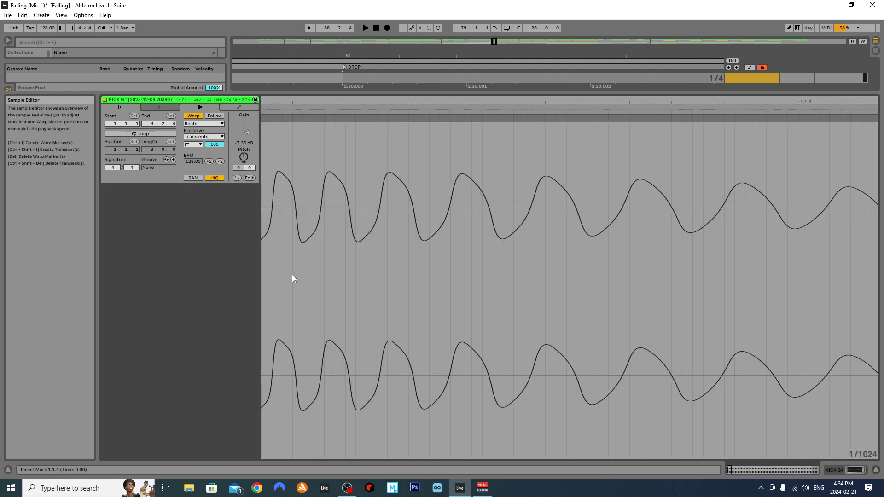
{"action": "left_click_drag", "start_coordinate": [730, 470], "coordinate": [727, 469]}
{"action": "scroll", "coordinate": [282, 195], "scroll_direction": "up", "scroll_amount": 7}
{"action": "scroll", "coordinate": [301, 233], "scroll_direction": "up", "scroll_amount": 5}
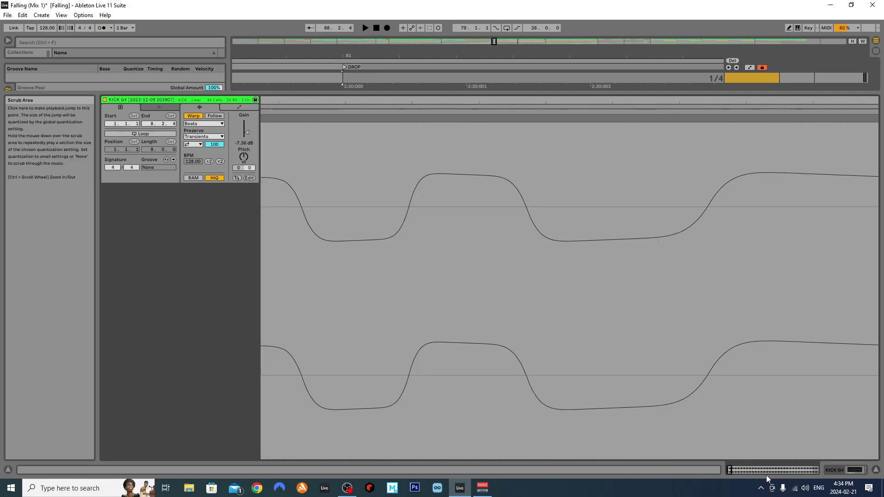
{"action": "left_click_drag", "start_coordinate": [729, 469], "coordinate": [727, 469]}
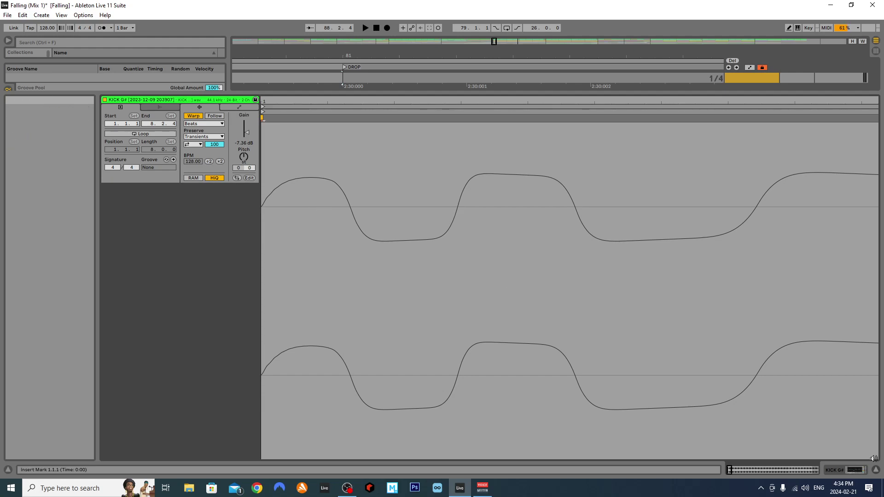
Close the clip's sample editor, then solo and deactivate the KICK G# track.
{"action": "key", "text": "ctrl+alt+l"}
{"action": "scroll", "coordinate": [329, 158], "scroll_direction": "down", "scroll_amount": 3}
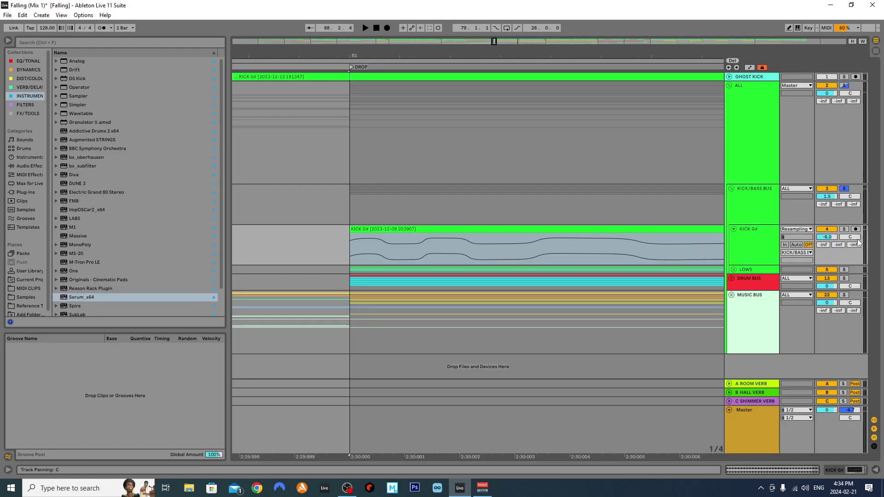
{"action": "left_click", "coordinate": [844, 229]}
{"action": "left_click", "coordinate": [827, 229]}
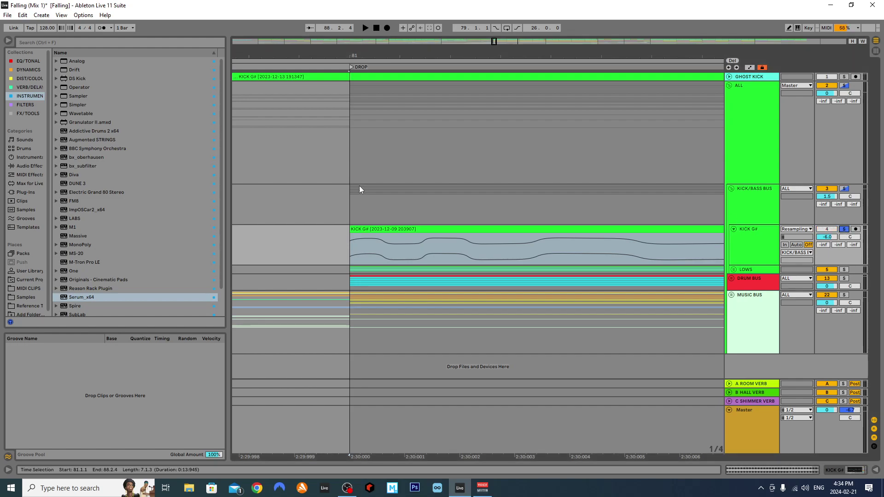
Play the soloed kick briefly from the start of the DROP section at bar 81.
{"action": "left_click", "coordinate": [347, 206]}
{"action": "key", "text": "space"}
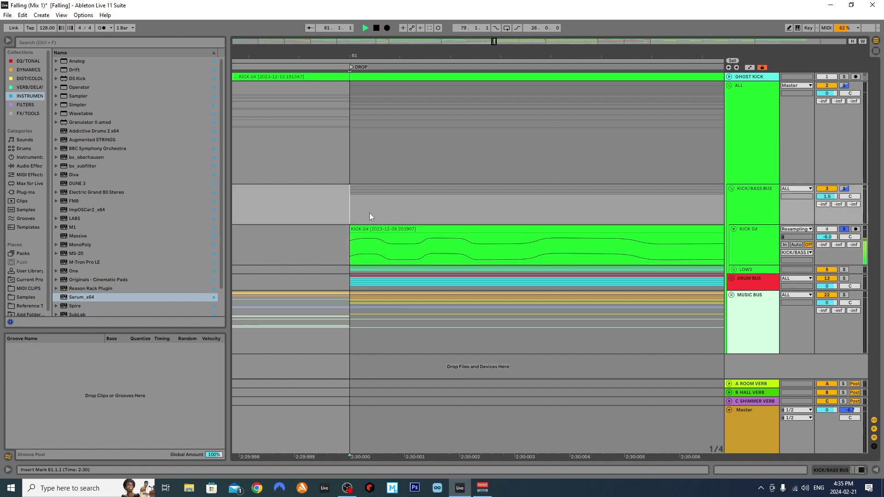
{"action": "key", "text": "space"}
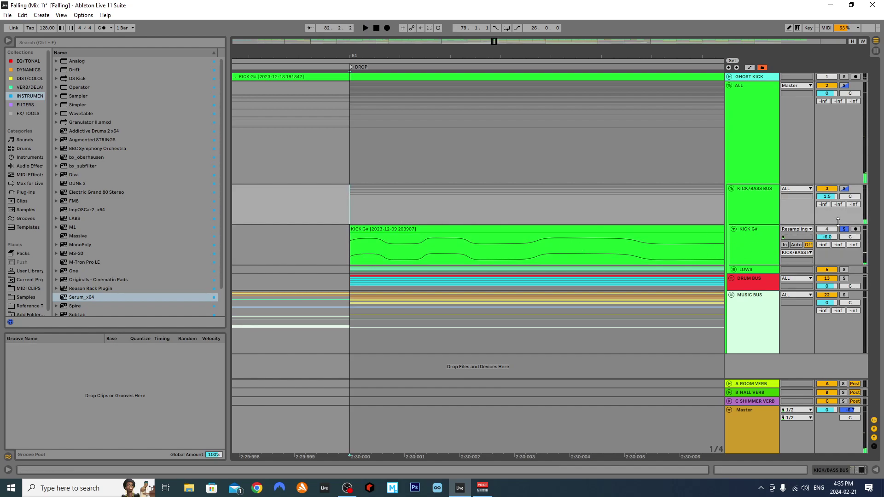
Show the KICK G# track's devices and compare the kick during playback with EQ Eight bypassed and active.
{"action": "double_click", "coordinate": [760, 244]}
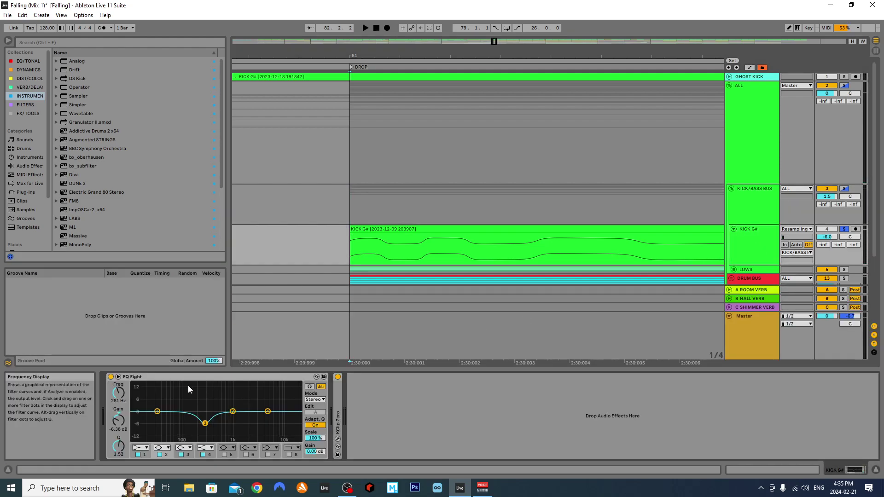
{"action": "key", "text": "space"}
{"action": "left_click", "coordinate": [110, 377]}
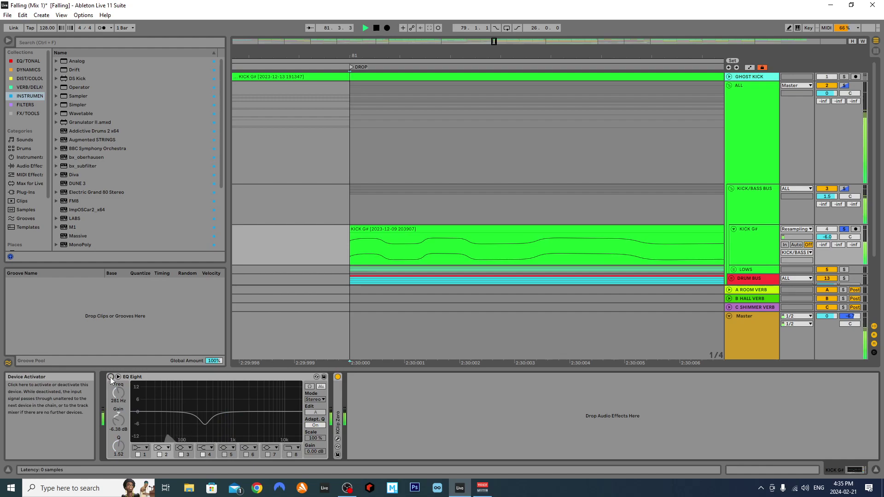
{"action": "left_click", "coordinate": [111, 377]}
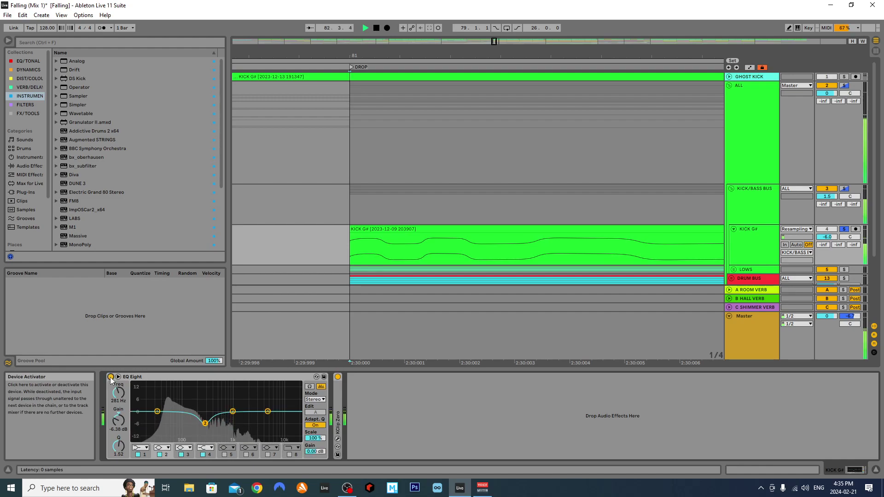
{"action": "key", "text": "space"}
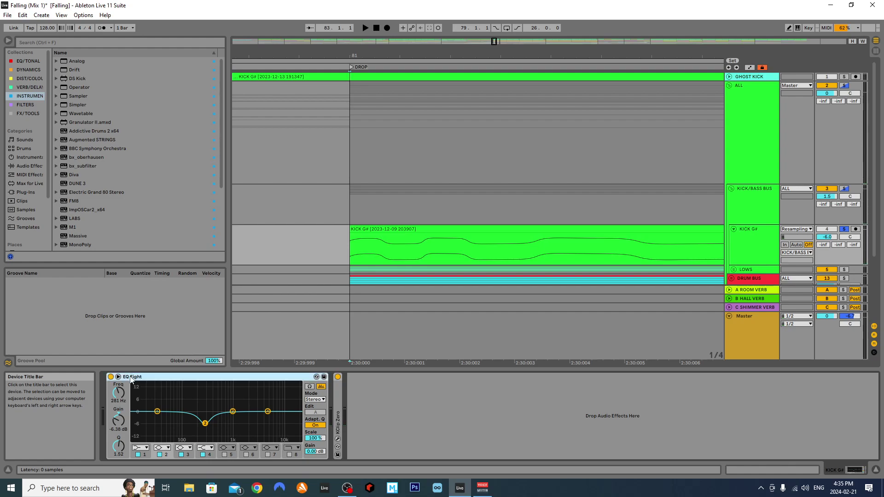
Fold the kick's EQ Eight and check the KClip Zero plug-in window during playback, closing it again.
{"action": "double_click", "coordinate": [131, 377]}
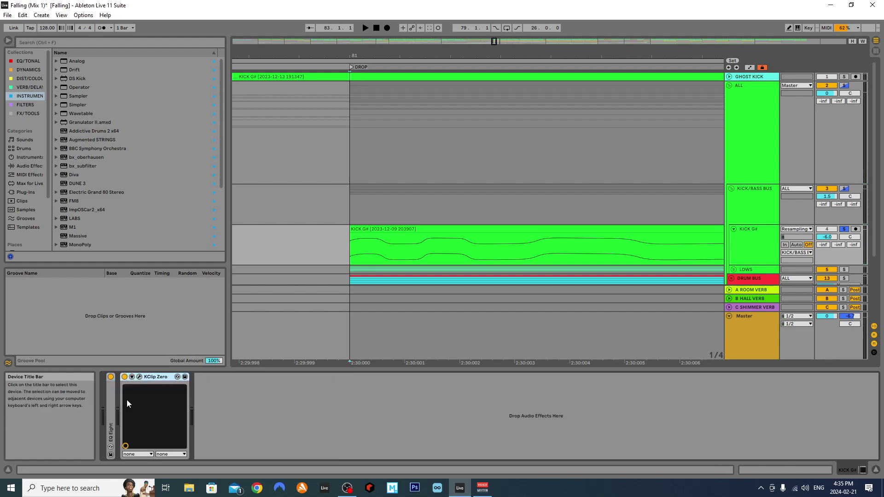
{"action": "left_click", "coordinate": [139, 376]}
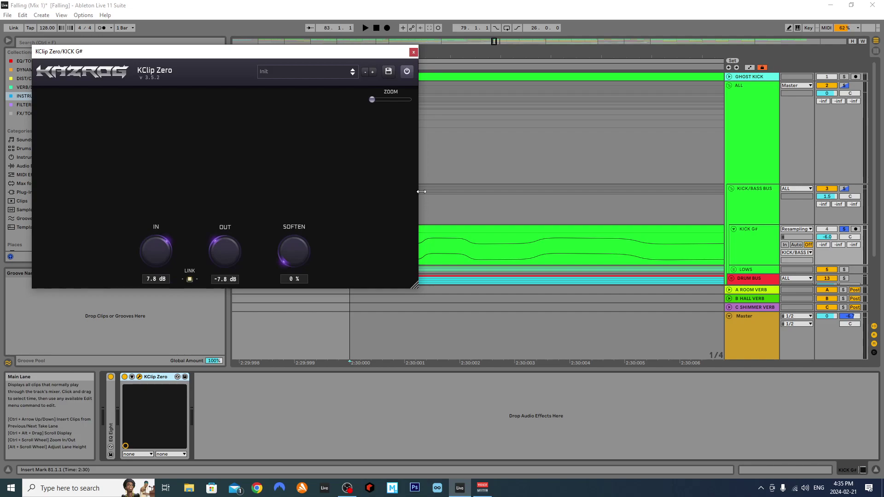
{"action": "key", "text": "space"}
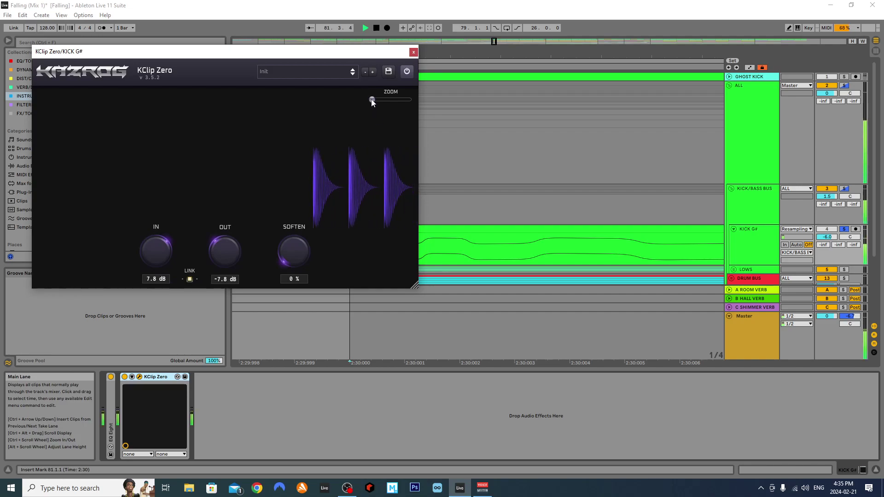
{"action": "left_click", "coordinate": [415, 53]}
{"action": "key", "text": "space"}
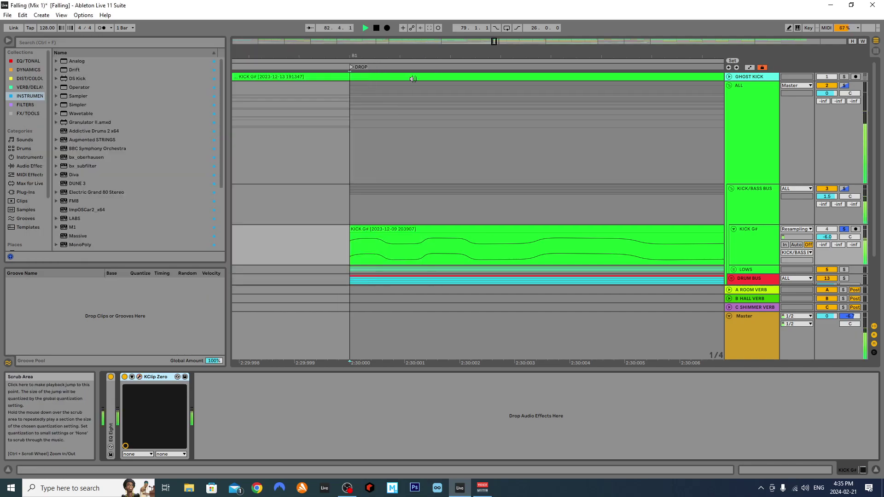
Unsolo and fold the KICK G# track, and unfold and select the LOWS group.
{"action": "scroll", "coordinate": [346, 245], "scroll_direction": "down", "scroll_amount": 5}
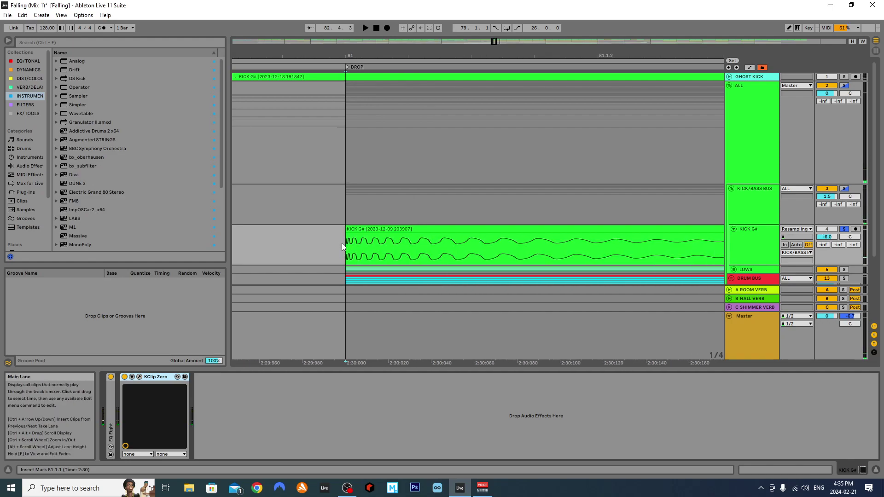
{"action": "scroll", "coordinate": [346, 247], "scroll_direction": "down", "scroll_amount": 3}
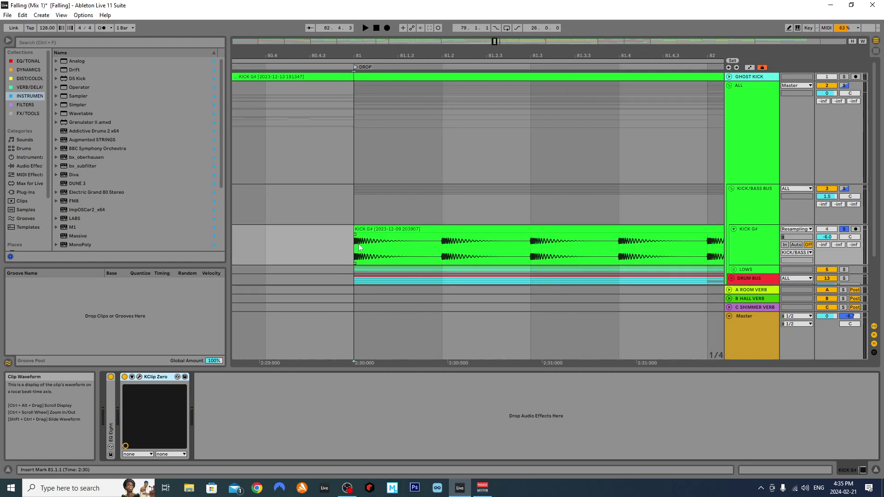
{"action": "scroll", "coordinate": [362, 247], "scroll_direction": "down", "scroll_amount": 2}
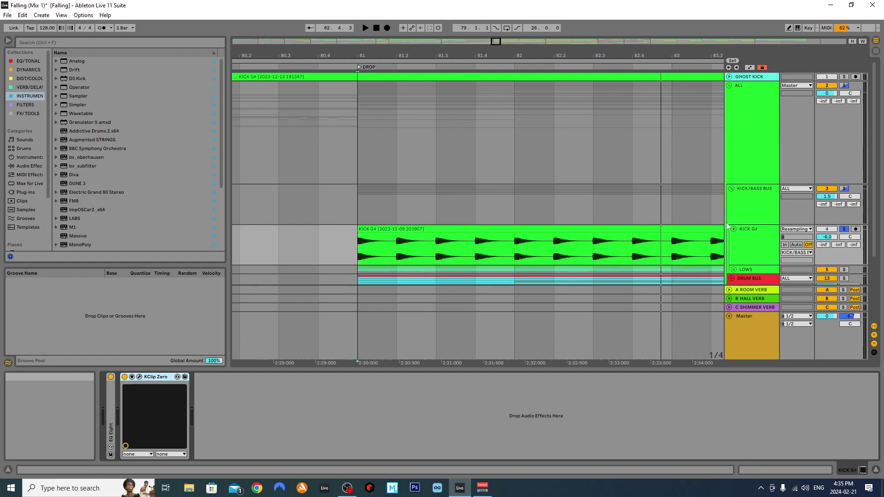
{"action": "scroll", "coordinate": [758, 211], "scroll_direction": "down", "scroll_amount": 2}
{"action": "left_click", "coordinate": [734, 193]}
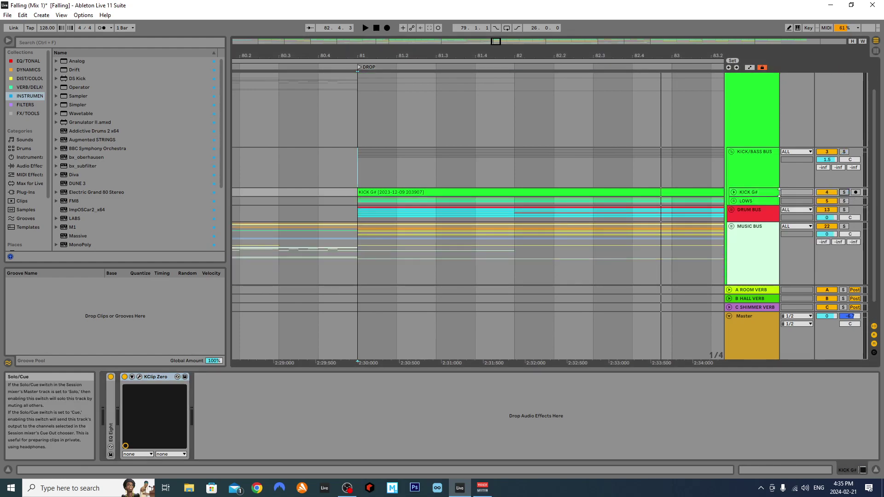
{"action": "left_click", "coordinate": [733, 202]}
{"action": "left_click", "coordinate": [768, 201]}
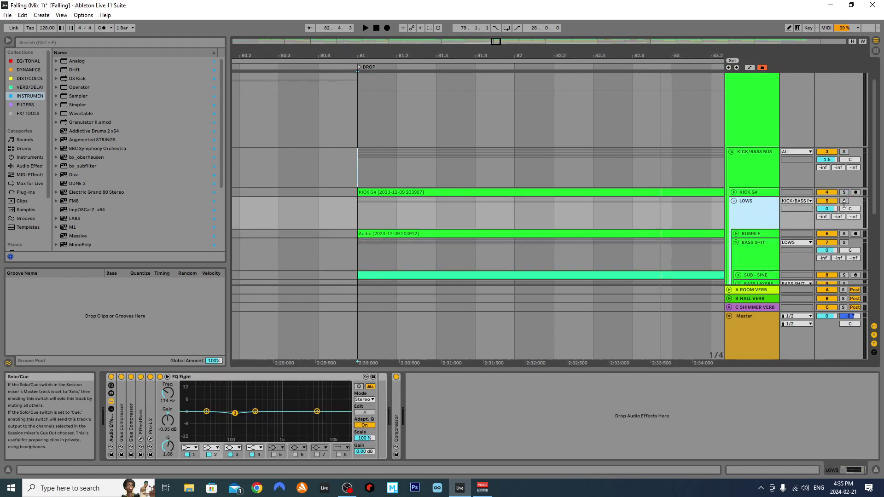
Play the soloed LOWS group from bar 81, unfold its RUMBLE track and remove the solo again.
{"action": "key", "text": "s"}
{"action": "key", "text": "space"}
{"action": "scroll", "coordinate": [751, 207], "scroll_direction": "down", "scroll_amount": 2}
{"action": "left_click", "coordinate": [736, 187]}
{"action": "scroll", "coordinate": [490, 217], "scroll_direction": "right", "scroll_amount": 2}
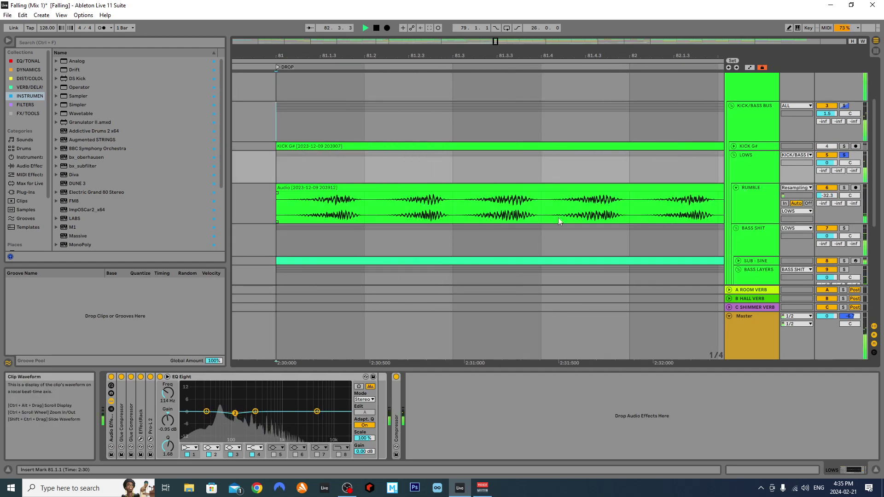
{"action": "scroll", "coordinate": [753, 209], "scroll_direction": "down", "scroll_amount": 2}
{"action": "scroll", "coordinate": [641, 194], "scroll_direction": "left", "scroll_amount": 5}
{"action": "key", "text": "space"}
{"action": "key", "text": "s"}
{"action": "scroll", "coordinate": [490, 207], "scroll_direction": "right", "scroll_amount": 3}
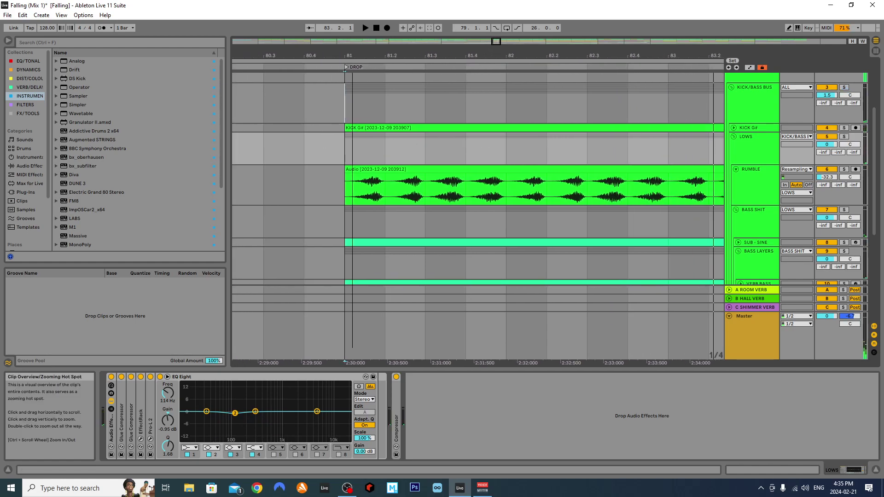
Select the RUMBLE track and unfold the KICK G# track to compare both waveforms from bar 81.
{"action": "left_click", "coordinate": [757, 196]}
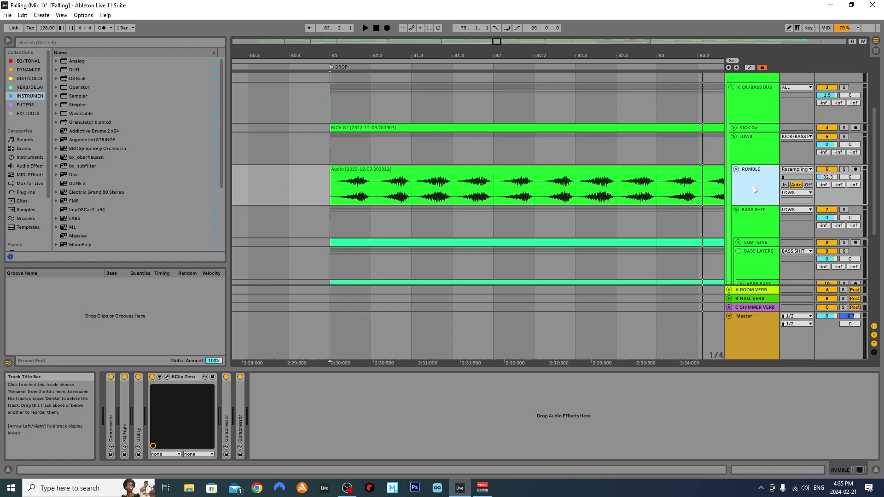
{"action": "left_click", "coordinate": [734, 129]}
{"action": "scroll", "coordinate": [332, 183], "scroll_direction": "up", "scroll_amount": 3}
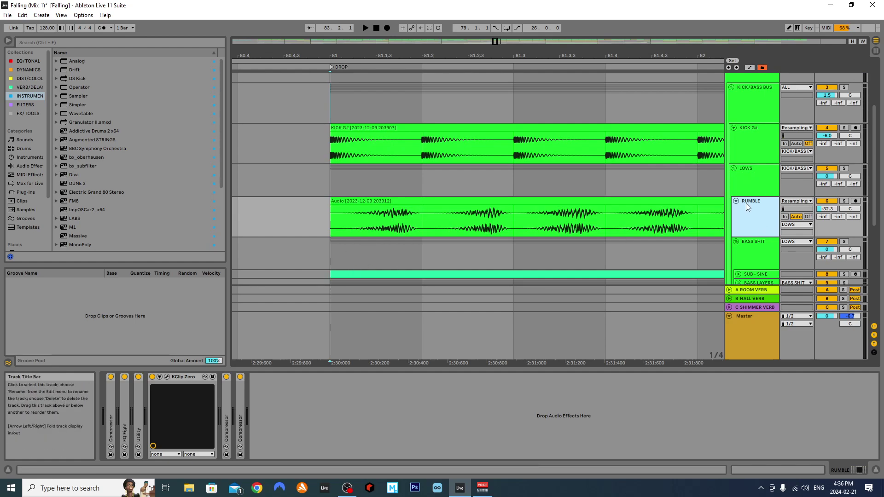
View the BASS SHIT group's devices and return to the RUMBLE track with the insert marker at bar 81.
{"action": "scroll", "coordinate": [747, 215], "scroll_direction": "down", "scroll_amount": 2}
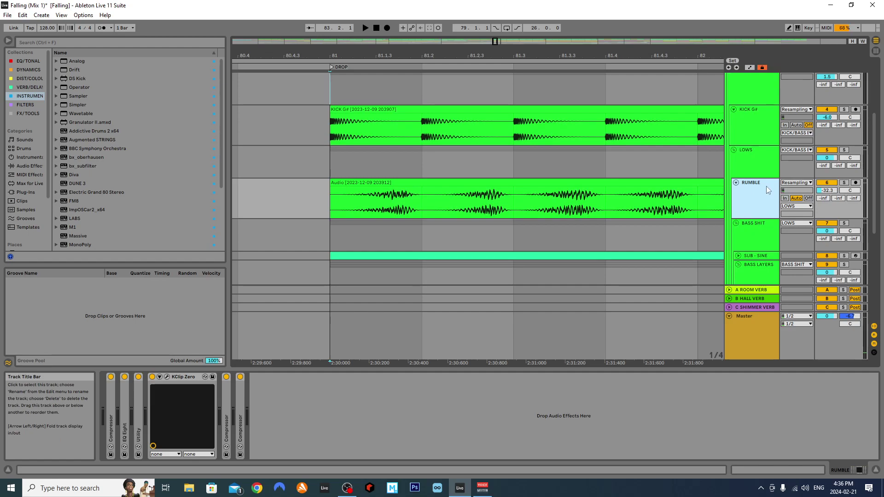
{"action": "scroll", "coordinate": [761, 188], "scroll_direction": "down", "scroll_amount": 1}
{"action": "left_click", "coordinate": [757, 217]}
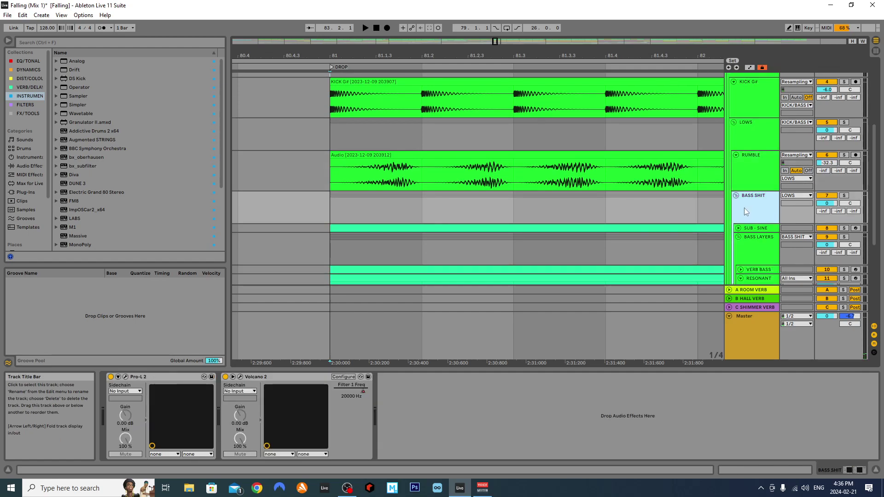
{"action": "left_click", "coordinate": [350, 173]}
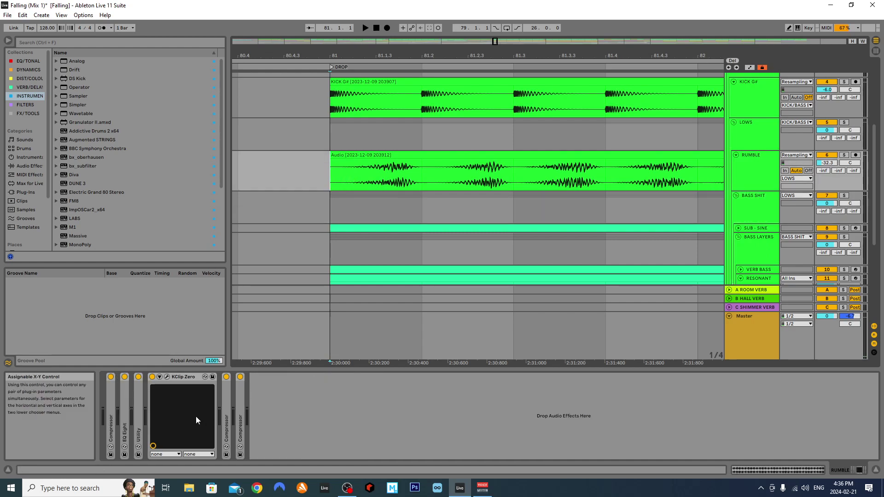
Expand the first Compressor on the RUMBLE track to inspect its sidechain settings, and collapse it again.
{"action": "double_click", "coordinate": [112, 405]}
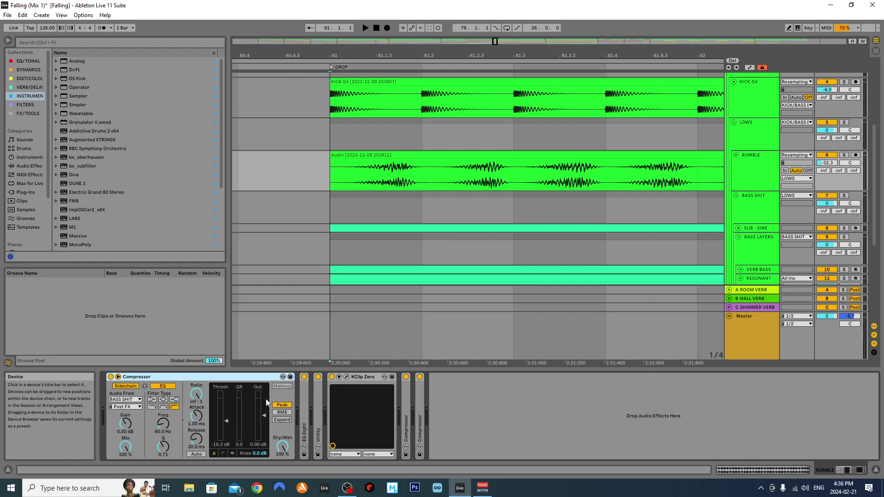
{"action": "scroll", "coordinate": [749, 201], "scroll_direction": "down", "scroll_amount": 2}
{"action": "scroll", "coordinate": [738, 208], "scroll_direction": "up", "scroll_amount": 2}
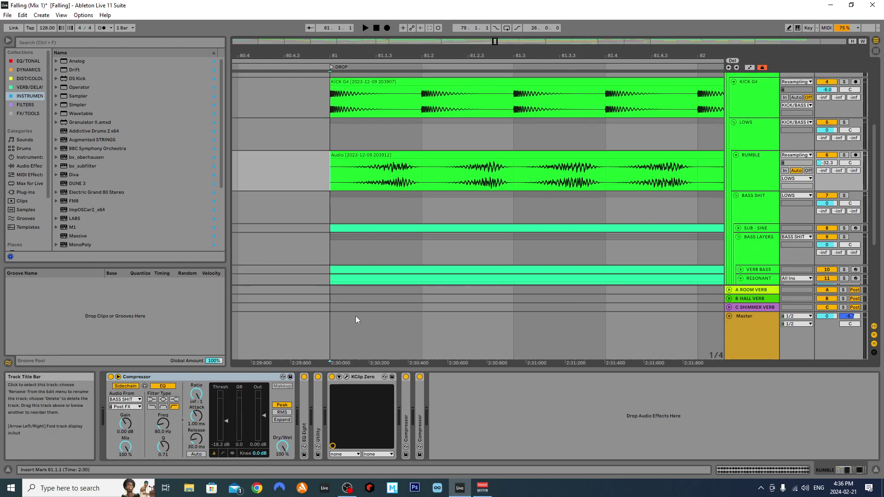
{"action": "double_click", "coordinate": [129, 377]}
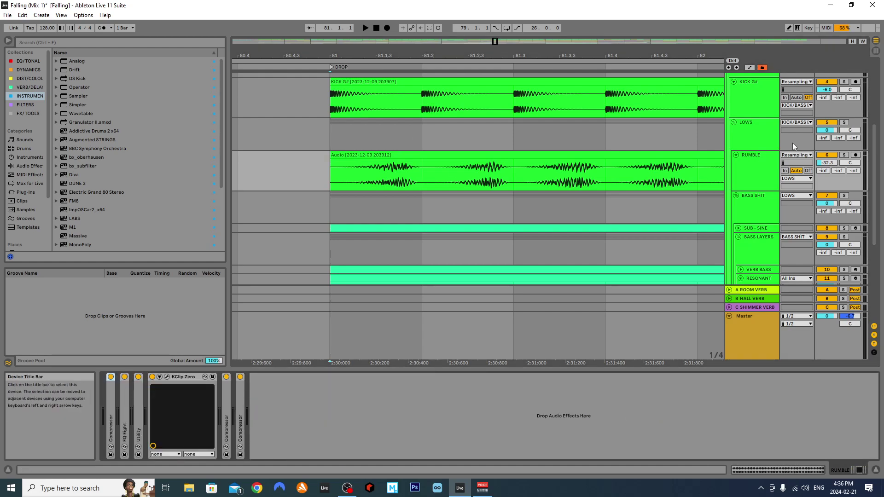
View the RUMBLE track's EQ Eight curve, collapse the device and play the soloed track from bar 81.
{"action": "double_click", "coordinate": [125, 419]}
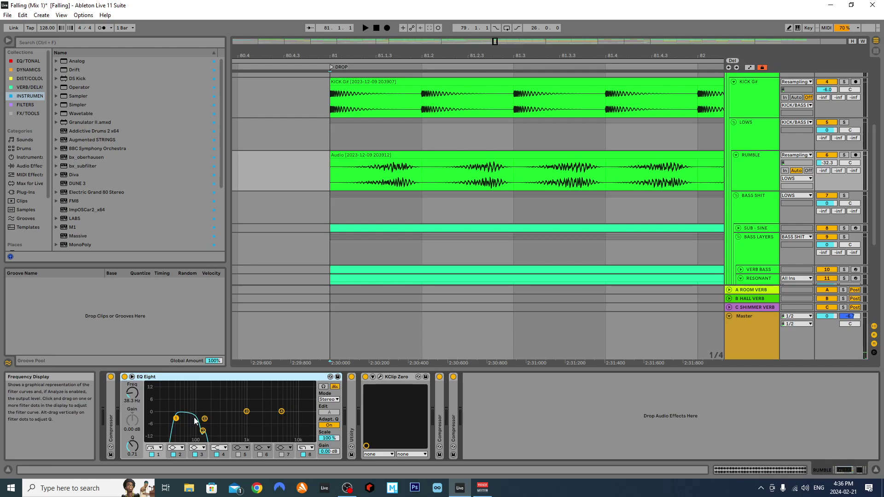
{"action": "double_click", "coordinate": [169, 379]}
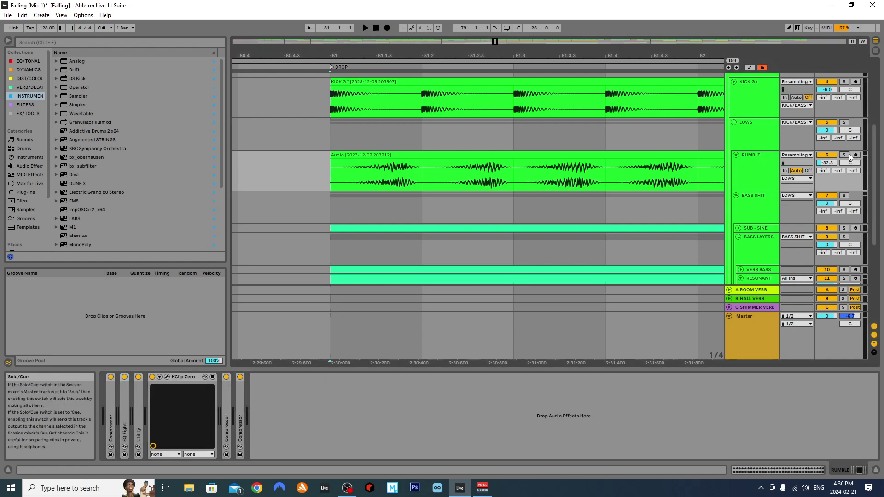
{"action": "key", "text": "space"}
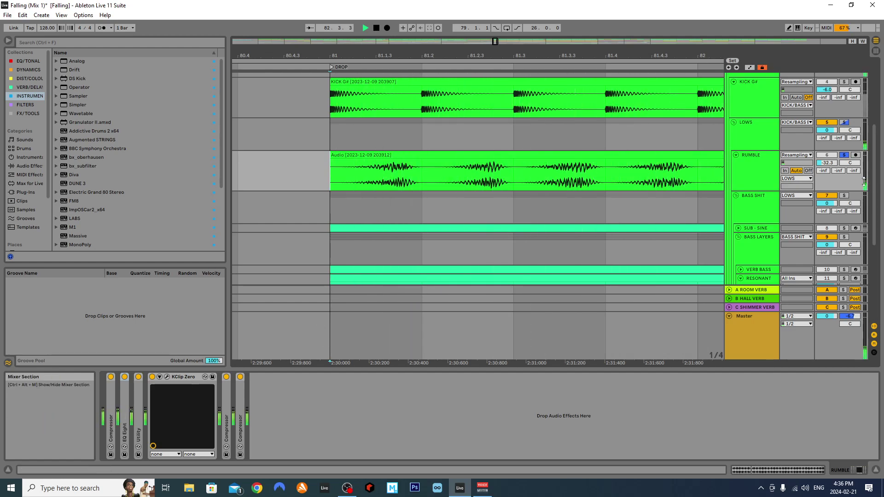
{"action": "key", "text": "space"}
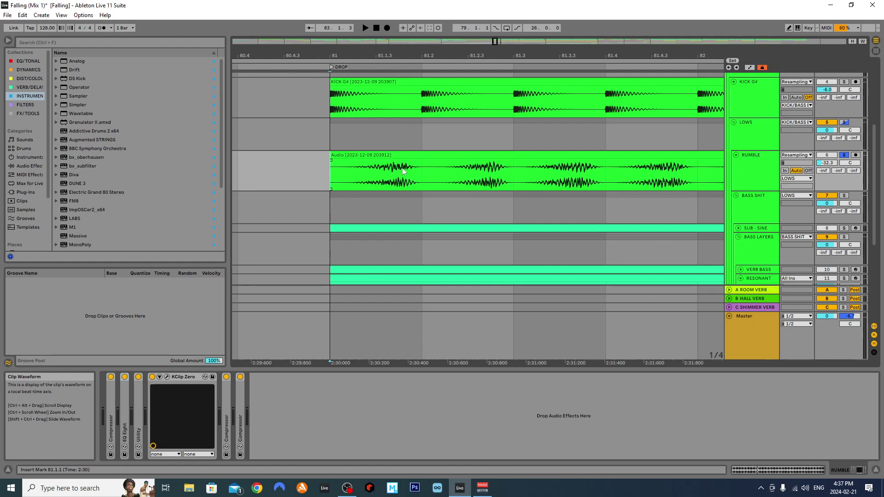
Collapse KClip Zero and inspect the sidechain settings of the last two Compressors on the RUMBLE track, collapsing each one again.
{"action": "double_click", "coordinate": [182, 377]}
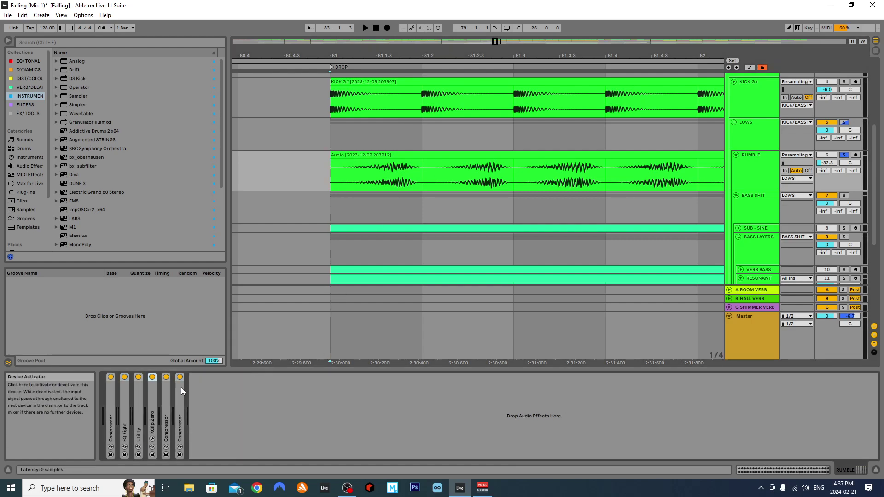
{"action": "double_click", "coordinate": [167, 401]}
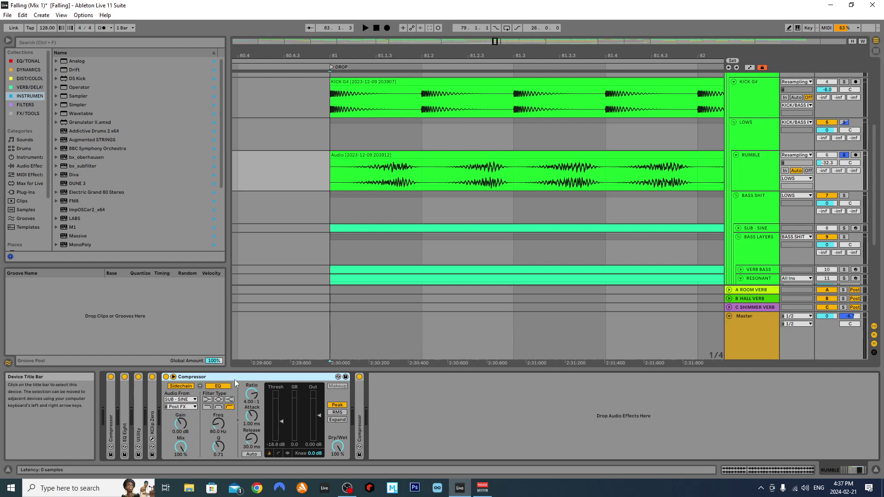
{"action": "double_click", "coordinate": [181, 376]}
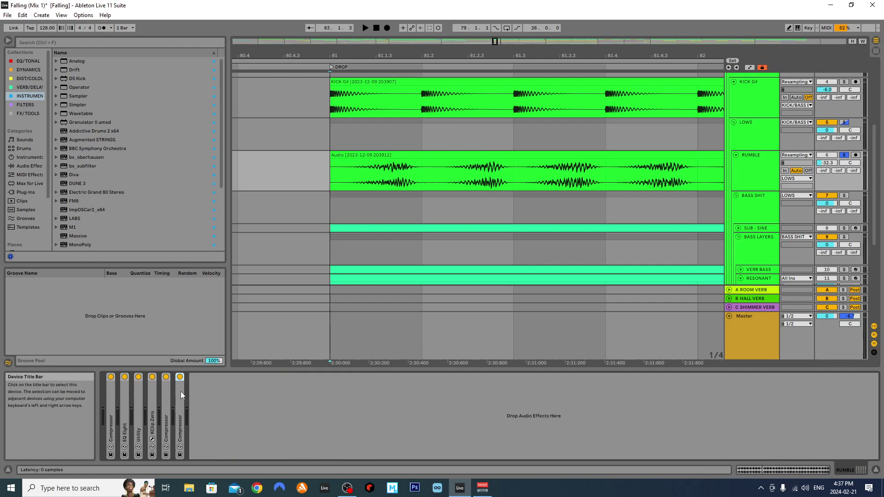
{"action": "double_click", "coordinate": [180, 391]}
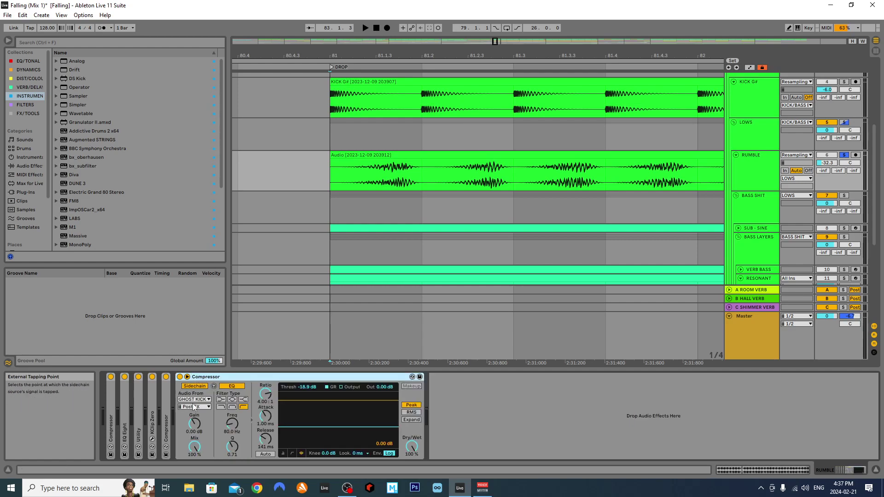
{"action": "double_click", "coordinate": [212, 377]}
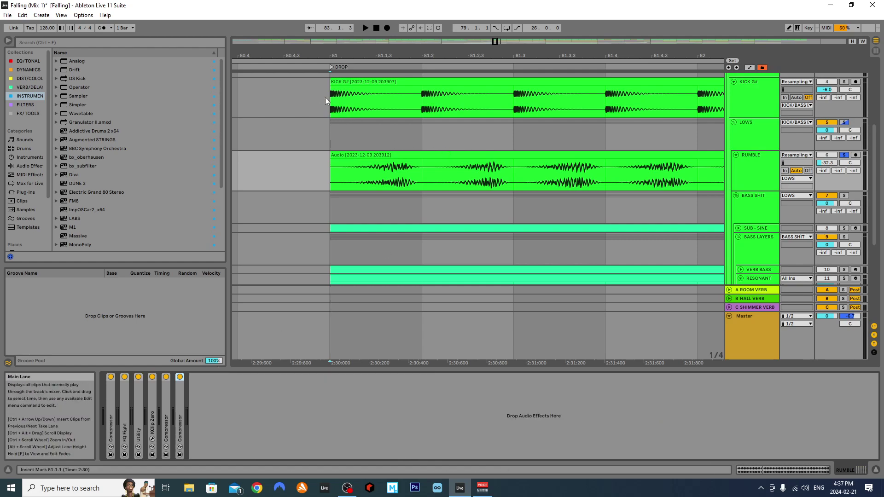
Fold the RUMBLE track and switch the solo from it to the BASS SHIT group.
{"action": "left_click", "coordinate": [750, 171]}
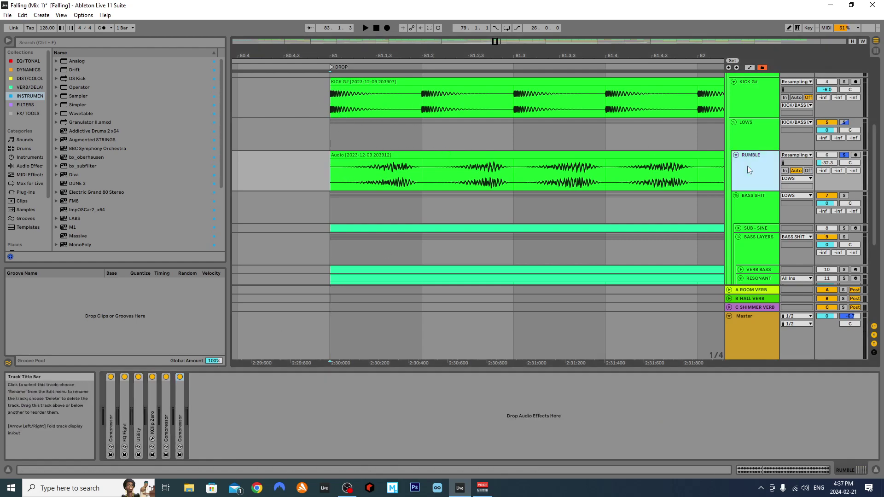
{"action": "key", "text": "Left"}
{"action": "scroll", "coordinate": [746, 155], "scroll_direction": "up", "scroll_amount": 2}
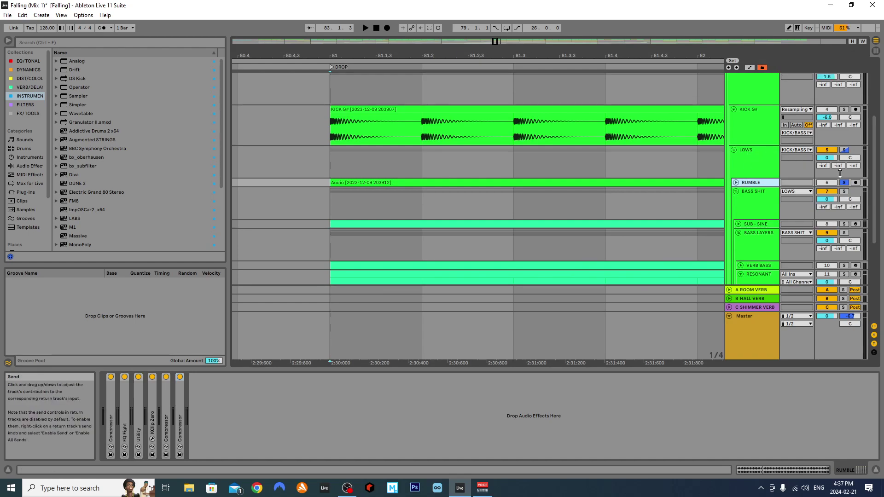
{"action": "left_click", "coordinate": [842, 184]}
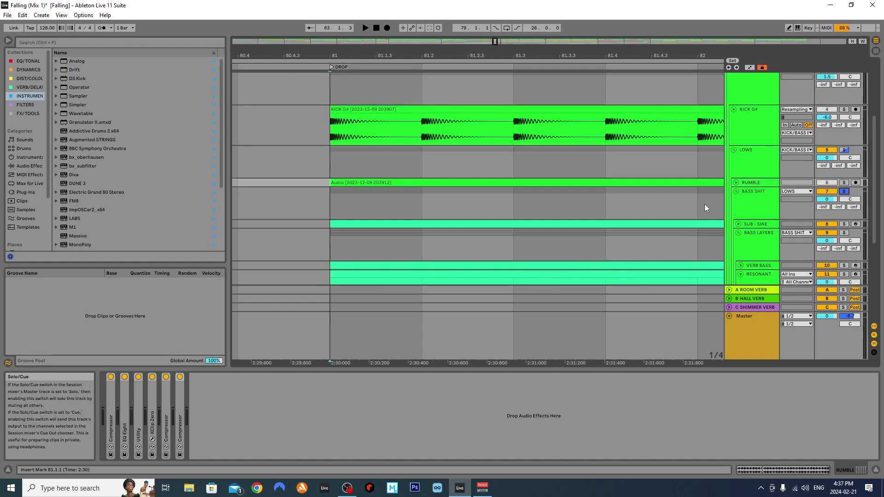
Unfold the SUB - SINE and VERB BASS tracks to show the bass note patterns across the drop.
{"action": "left_click", "coordinate": [738, 223]}
{"action": "scroll", "coordinate": [415, 189], "scroll_direction": "down", "scroll_amount": 5, "text": "ctrl"}
{"action": "scroll", "coordinate": [413, 186], "scroll_direction": "down", "scroll_amount": 1}
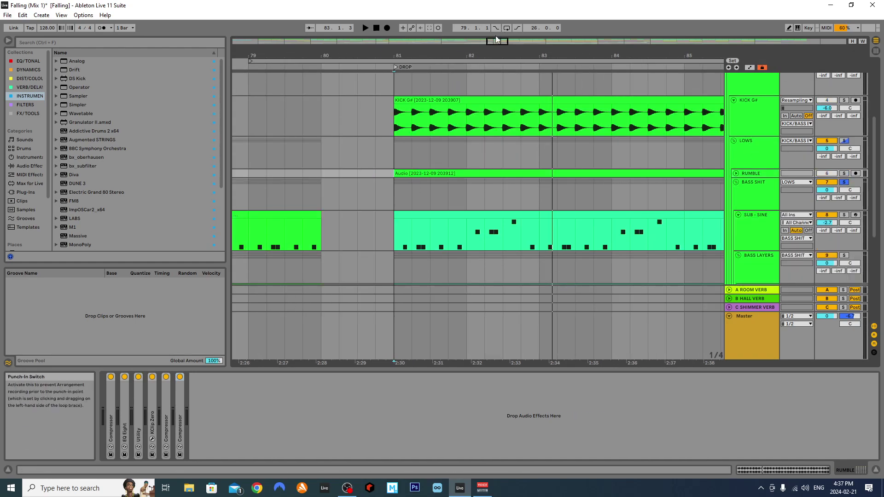
{"action": "scroll", "coordinate": [405, 170], "scroll_direction": "right", "scroll_amount": 4}
{"action": "scroll", "coordinate": [401, 164], "scroll_direction": "down", "scroll_amount": 3, "text": "ctrl"}
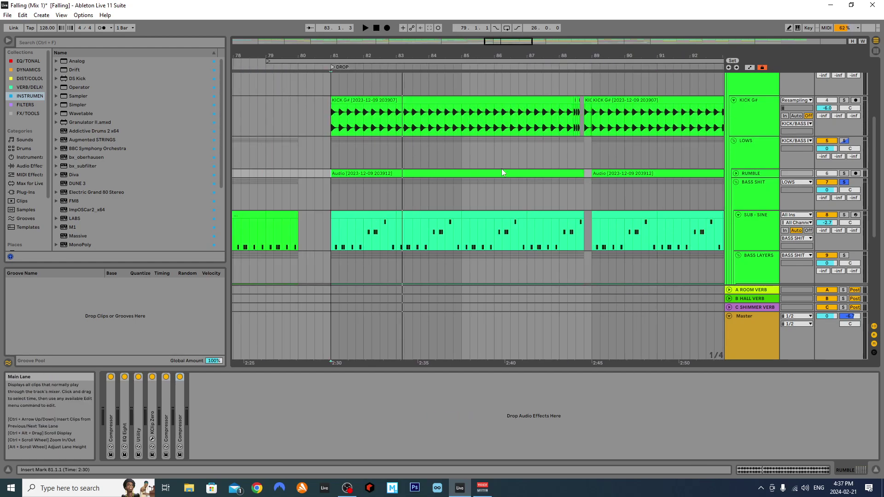
{"action": "scroll", "coordinate": [617, 187], "scroll_direction": "down", "scroll_amount": 8}
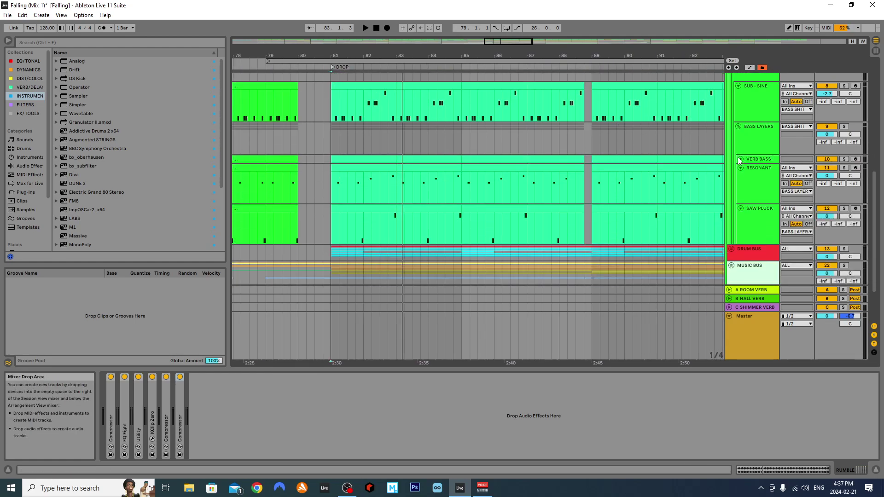
{"action": "scroll", "coordinate": [749, 134], "scroll_direction": "up", "scroll_amount": 2}
Select and solo the SUB - SINE track and play it from bar 81.
{"action": "left_click", "coordinate": [747, 135]}
{"action": "left_click", "coordinate": [844, 124]}
{"action": "key", "text": "space"}
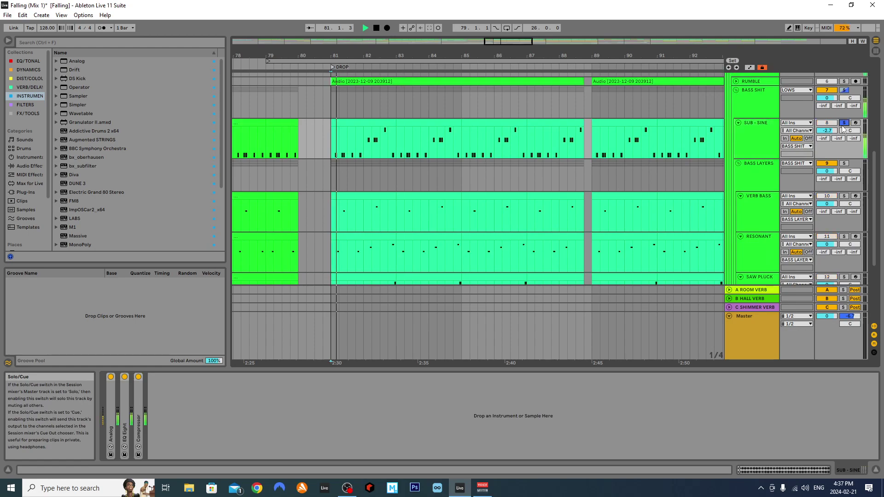
{"action": "key", "text": "space"}
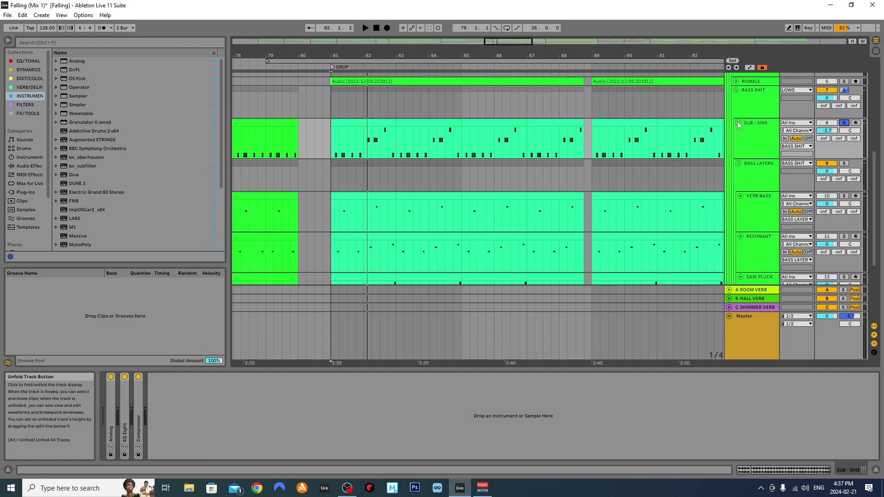
Solo the BASS LAYERS group, play it from bar 81 and remove the solo again.
{"action": "left_click", "coordinate": [844, 164]}
{"action": "key", "text": "space"}
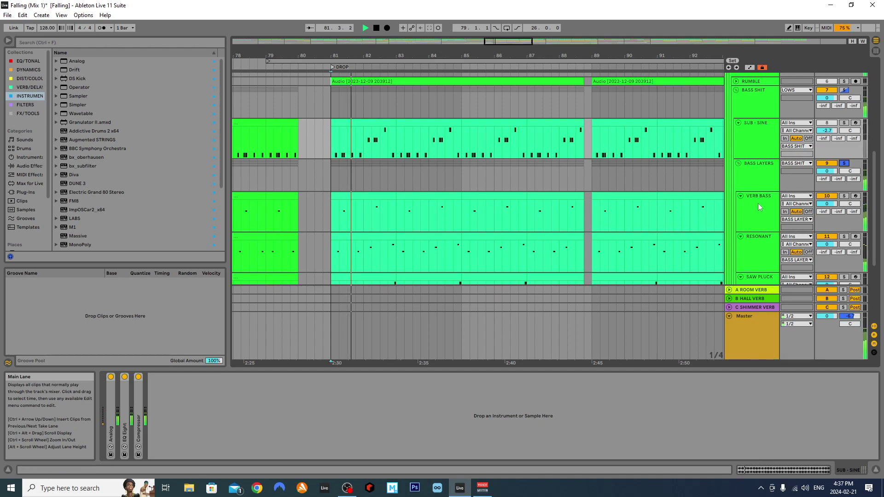
{"action": "scroll", "coordinate": [443, 206], "scroll_direction": "down", "scroll_amount": 2}
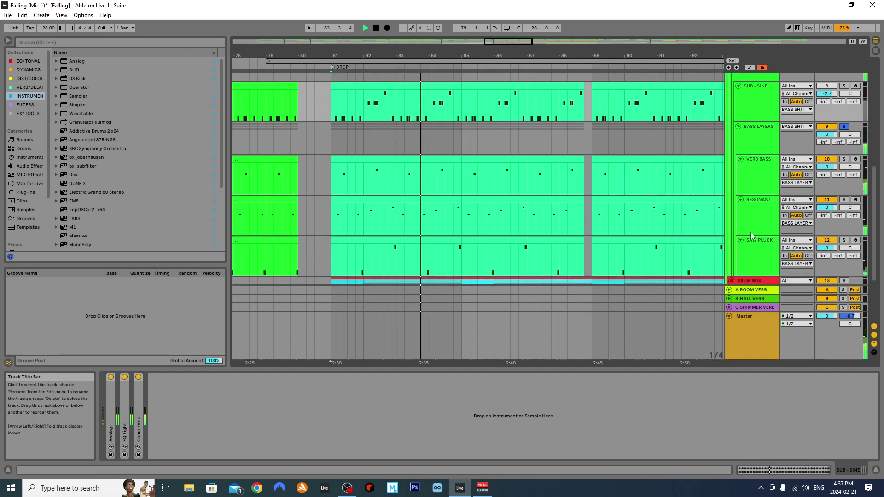
{"action": "key", "text": "space"}
{"action": "left_click", "coordinate": [844, 126]}
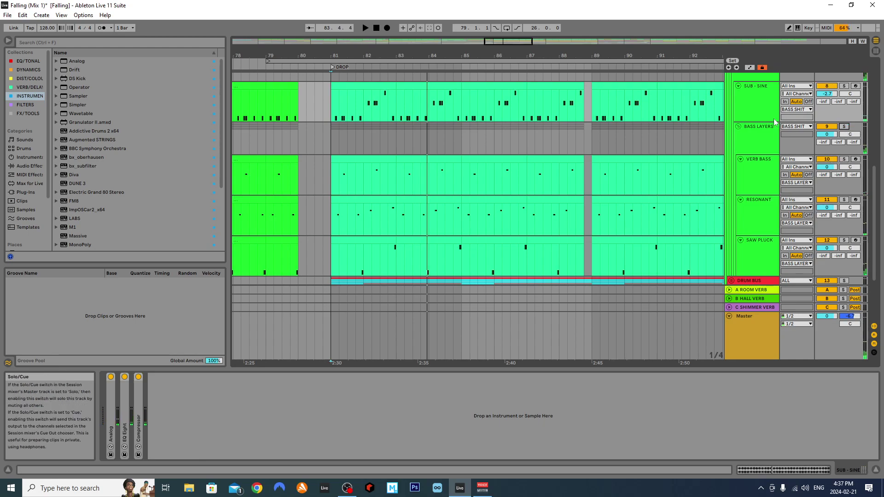
Select the SUB - SINE track with the insert marker at bar 81 and examine the bass tracks' notes in bars 81 to 83.
{"action": "left_click", "coordinate": [754, 99]}
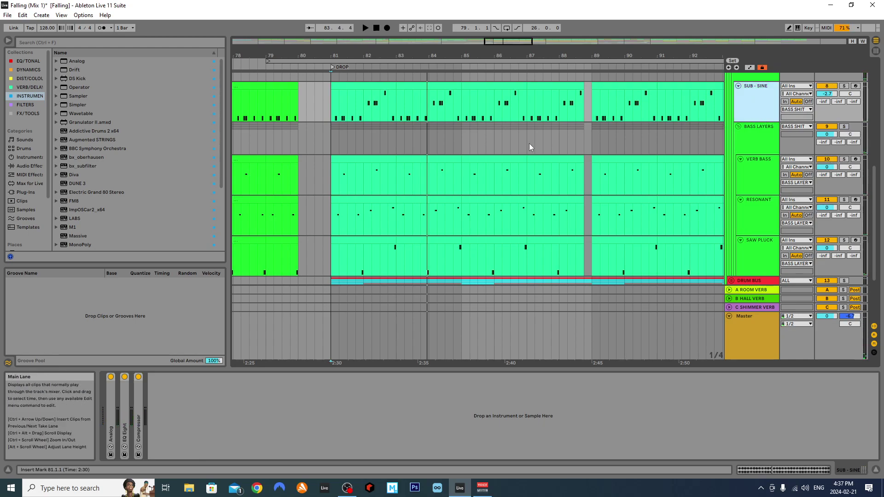
{"action": "left_click", "coordinate": [331, 114]}
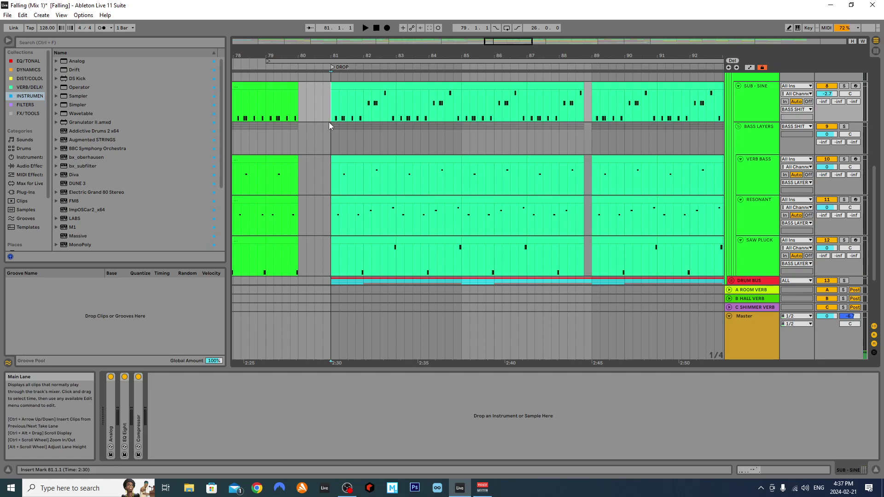
{"action": "key", "text": "plus"}
{"action": "key", "text": "plus"}
{"action": "left_click_drag", "start_coordinate": [503, 42], "coordinate": [503, 42]}
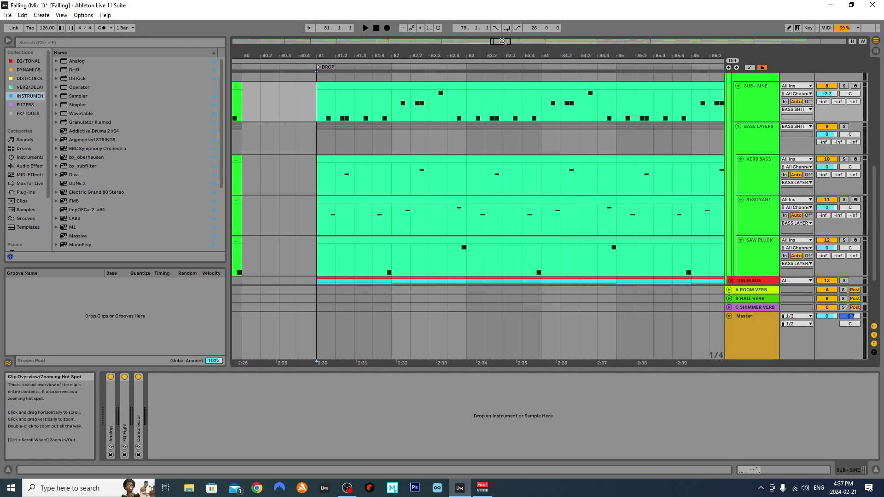
{"action": "key", "text": "plus"}
{"action": "key", "text": "plus"}
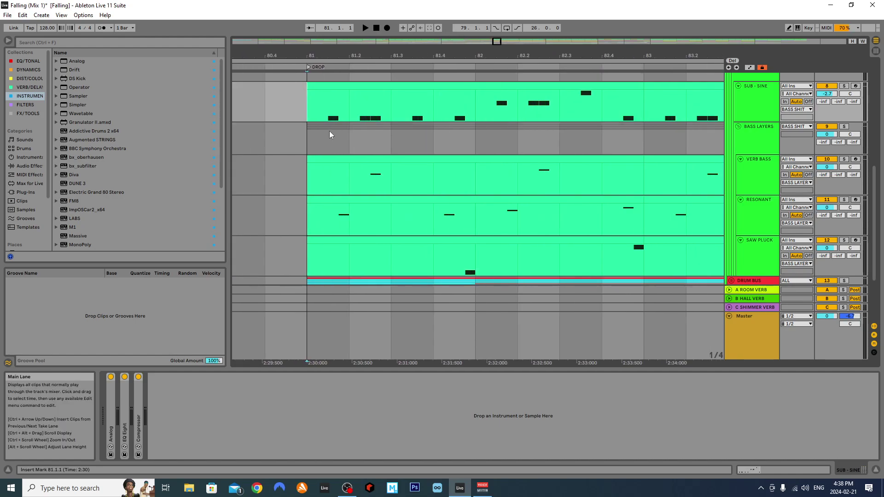
{"action": "key", "text": "minus"}
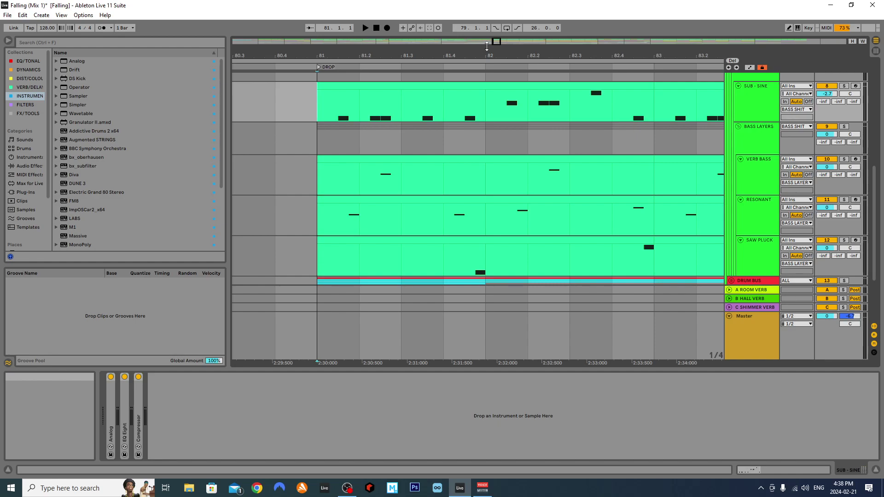
{"action": "left_click_drag", "start_coordinate": [497, 42], "coordinate": [499, 43]}
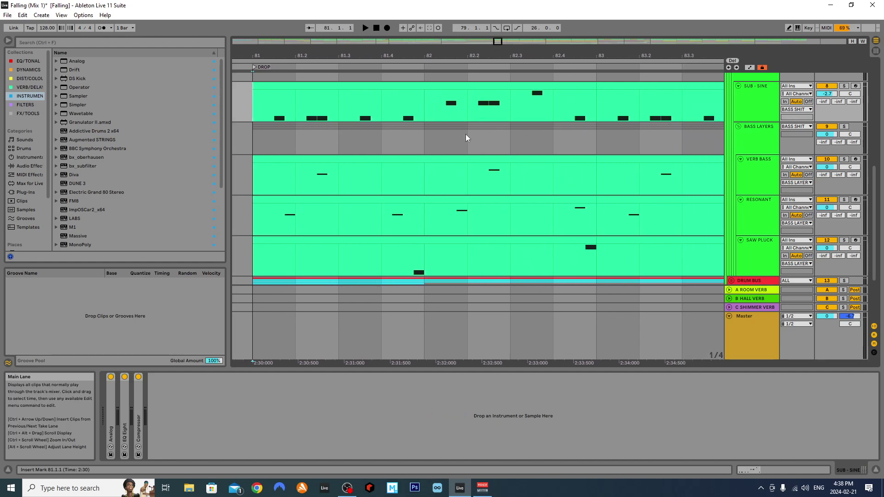
View the devices of the BASS LAYERS group and VERB BASS track, and return to SUB - SINE at bar 81.
{"action": "left_click", "coordinate": [264, 134]}
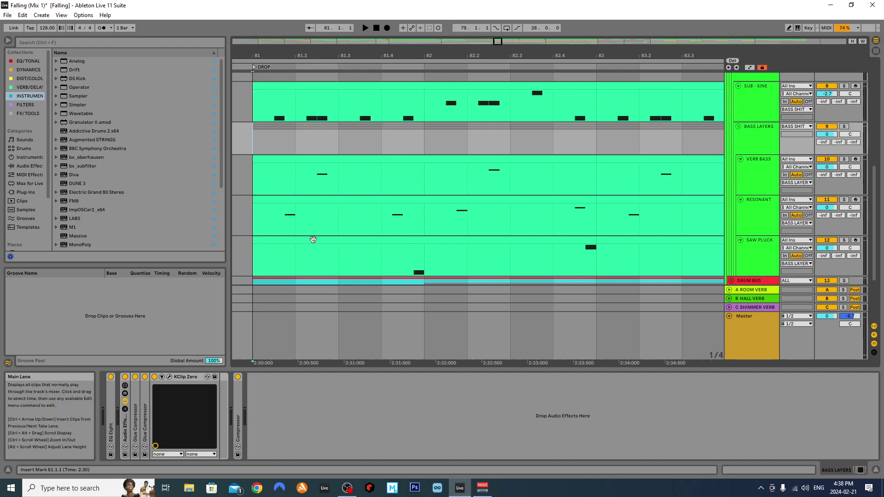
{"action": "left_click", "coordinate": [321, 176]}
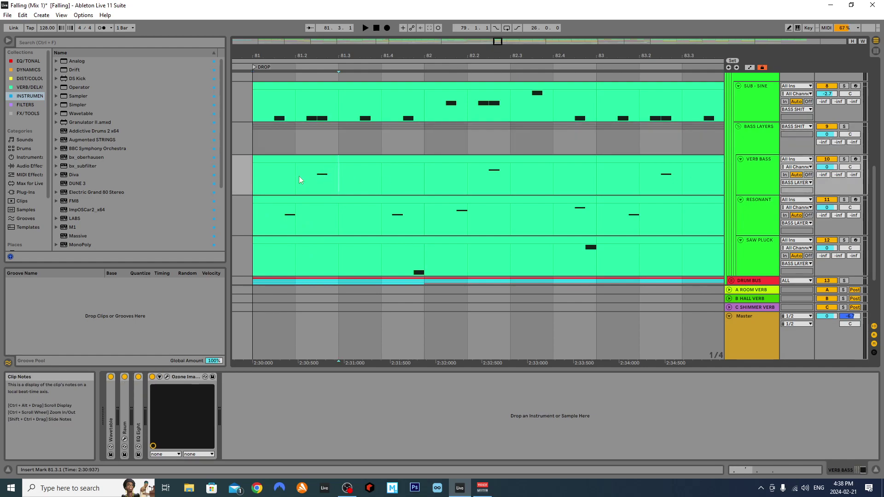
{"action": "left_click", "coordinate": [261, 112]}
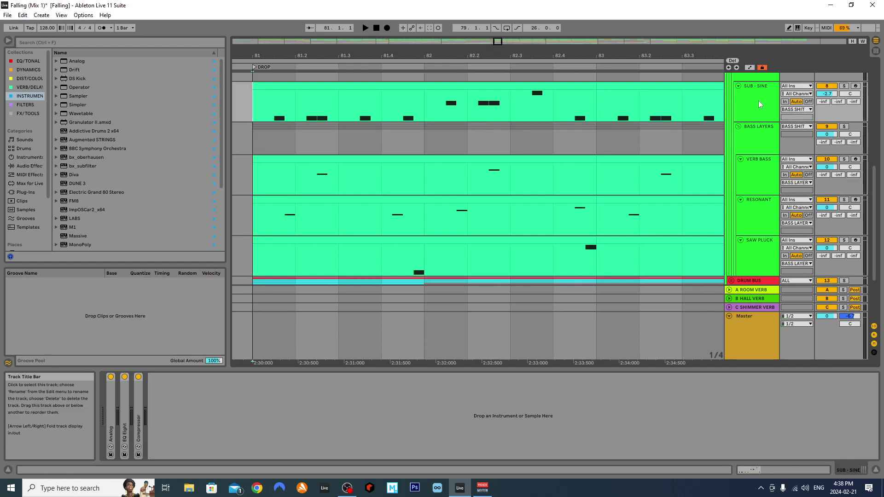
Inspect the Analog synth and EQ Eight settings on the SUB - SINE track, and collapse Analog again.
{"action": "double_click", "coordinate": [109, 411]}
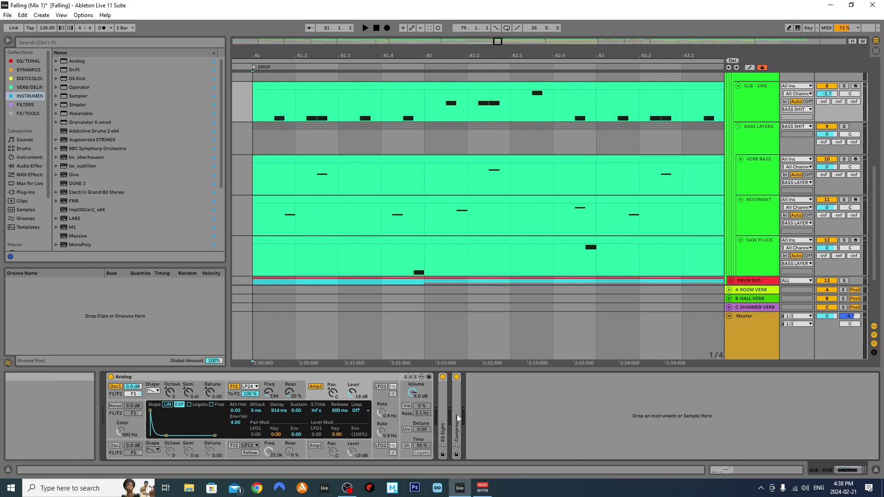
{"action": "double_click", "coordinate": [443, 402]}
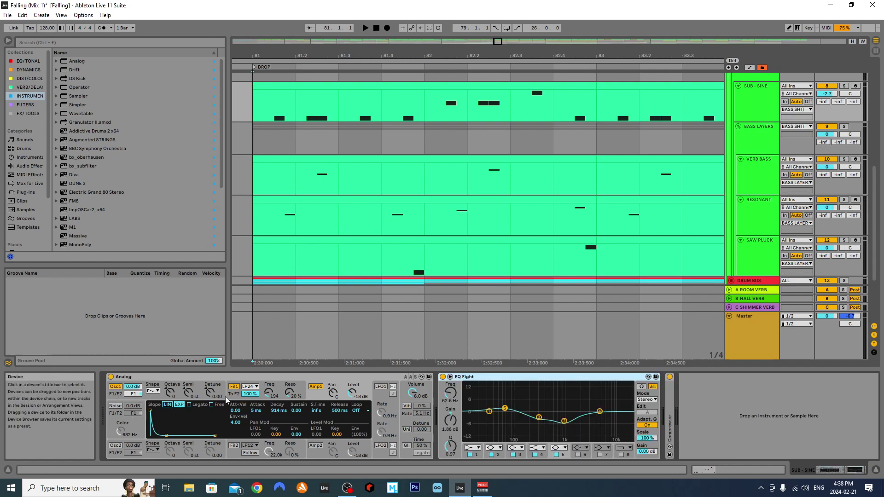
{"action": "double_click", "coordinate": [165, 377]}
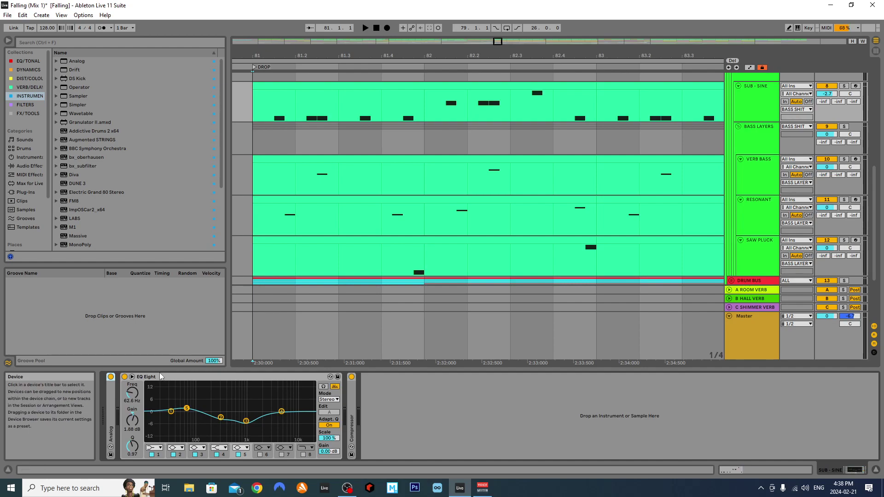
Solo the SUB - SINE track, play it from bar 81 and compare the sound with its EQ Eight bypassed and re-enabled.
{"action": "left_click", "coordinate": [844, 86]}
{"action": "key", "text": "space"}
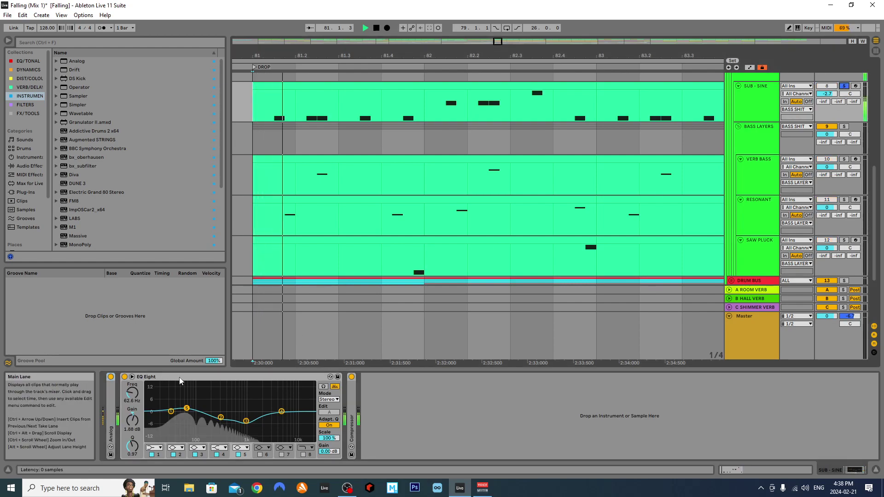
{"action": "left_click", "coordinate": [125, 377]}
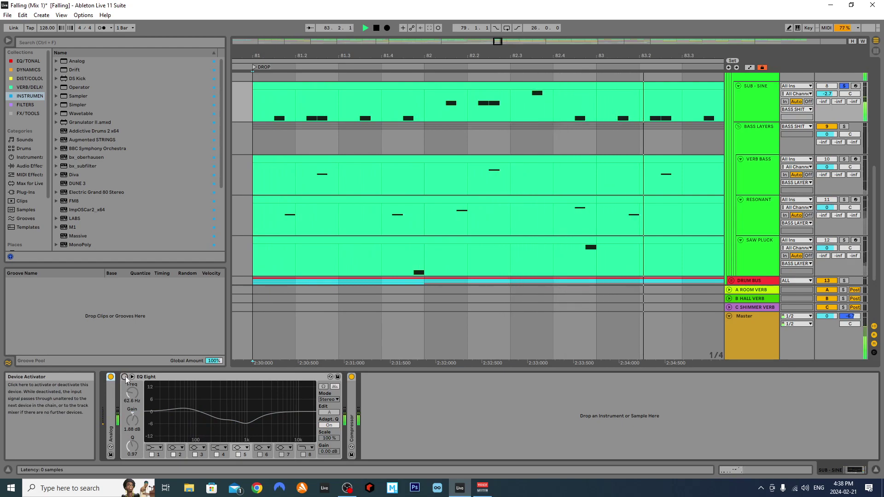
{"action": "left_click", "coordinate": [124, 377]}
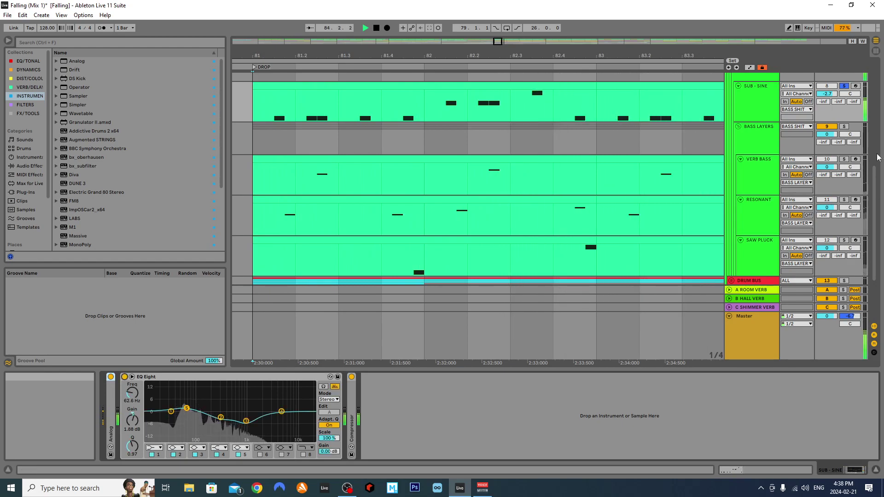
{"action": "key", "text": "space"}
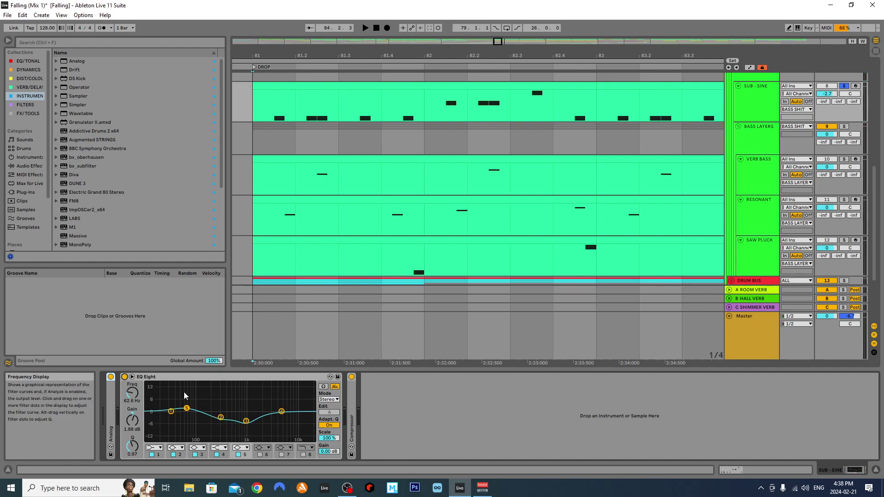
Expand the SUB - SINE sidechain Compressor in place of EQ Eight, compare its bypassed and active sound during playback, and collapse it again.
{"action": "double_click", "coordinate": [163, 378]}
{"action": "double_click", "coordinate": [137, 405]}
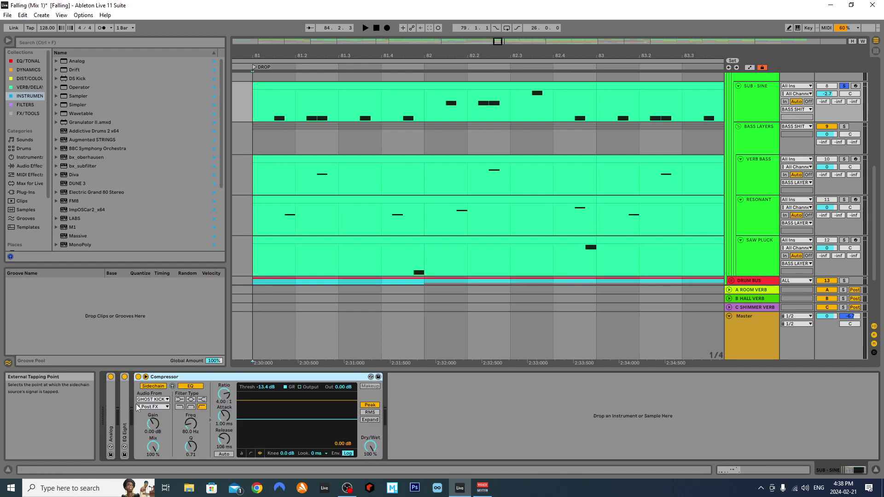
{"action": "left_click", "coordinate": [139, 377]}
{"action": "key", "text": "space"}
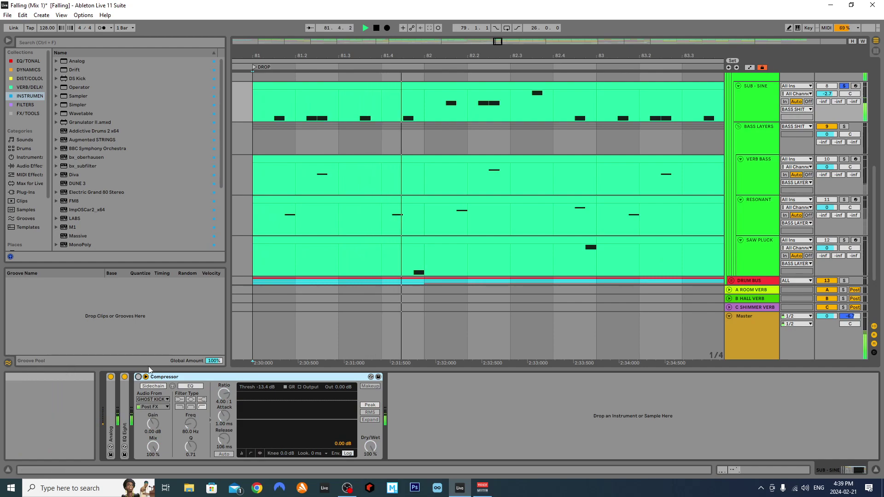
{"action": "left_click", "coordinate": [138, 377]}
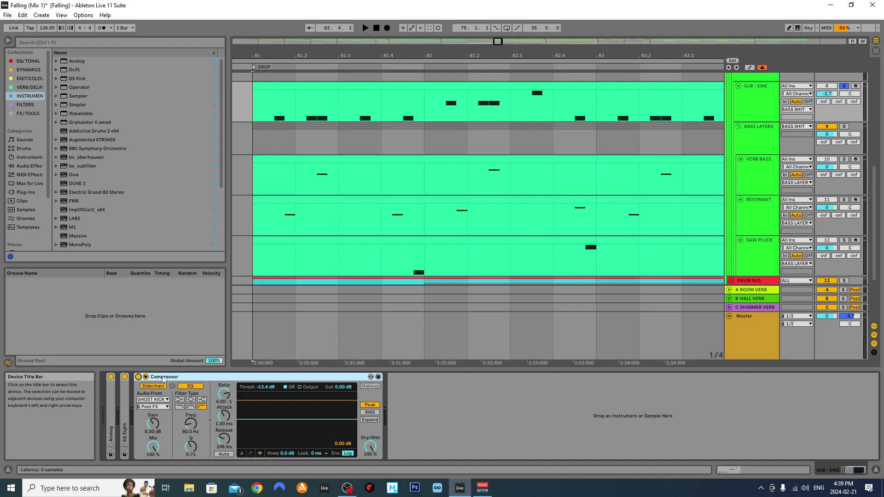
{"action": "double_click", "coordinate": [211, 375]}
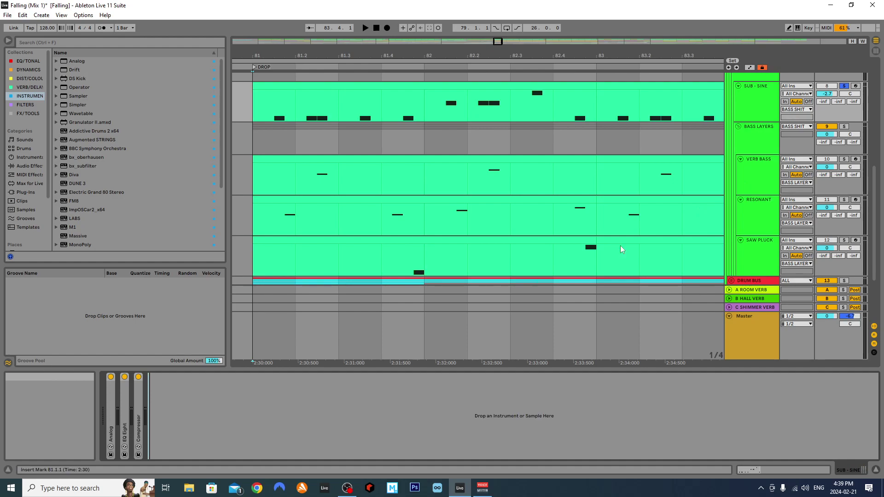
Select the VERB BASS track, solo it within BASS LAYERS and play it from bar 81.
{"action": "left_click", "coordinate": [765, 175]}
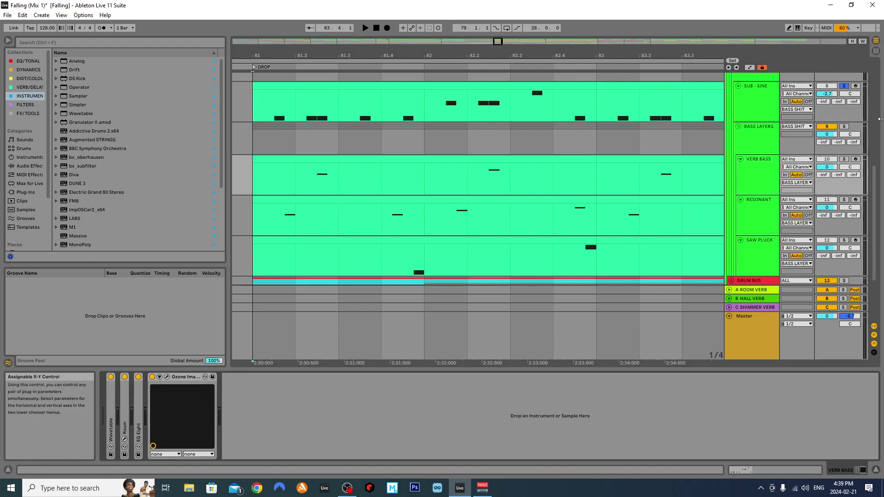
{"action": "left_click", "coordinate": [844, 127]}
{"action": "key", "text": "space"}
{"action": "left_click", "coordinate": [845, 159]}
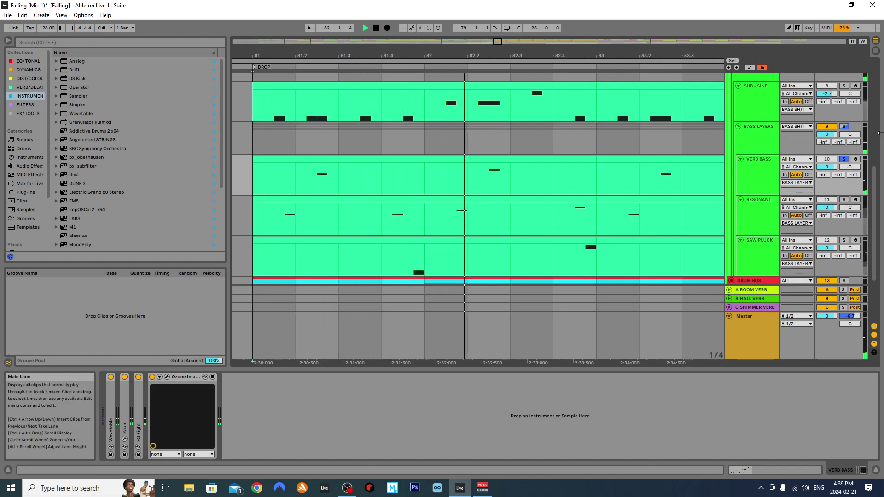
{"action": "key", "text": "space"}
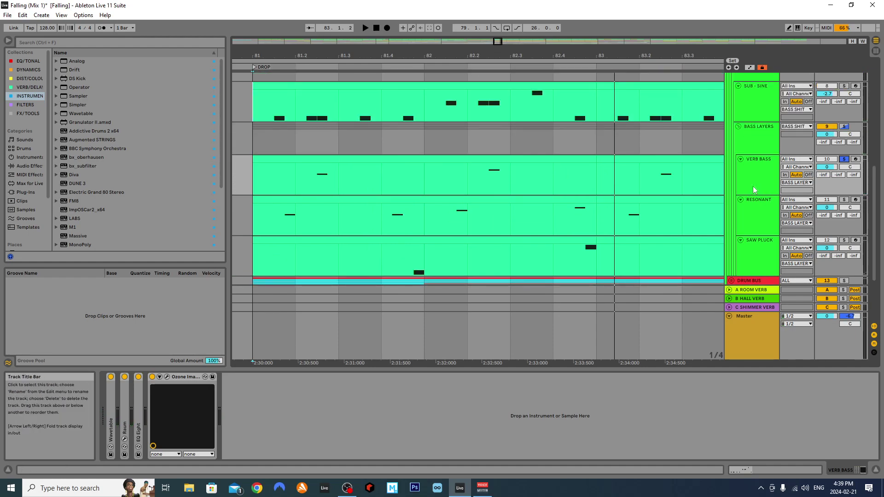
Inspect VERB BASS's Wavetable filter envelope and Osc 2, compare playback with Osc 2 off and on, and collapse the synth.
{"action": "double_click", "coordinate": [112, 412]}
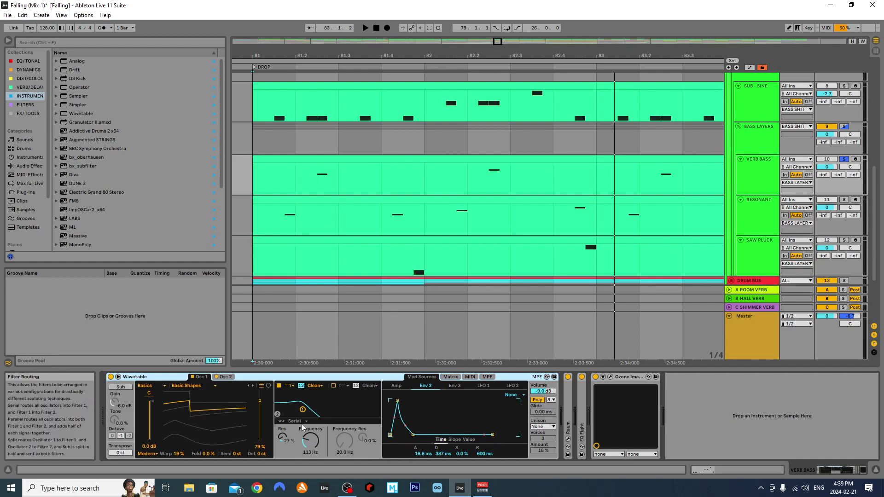
{"action": "left_click", "coordinate": [424, 453]}
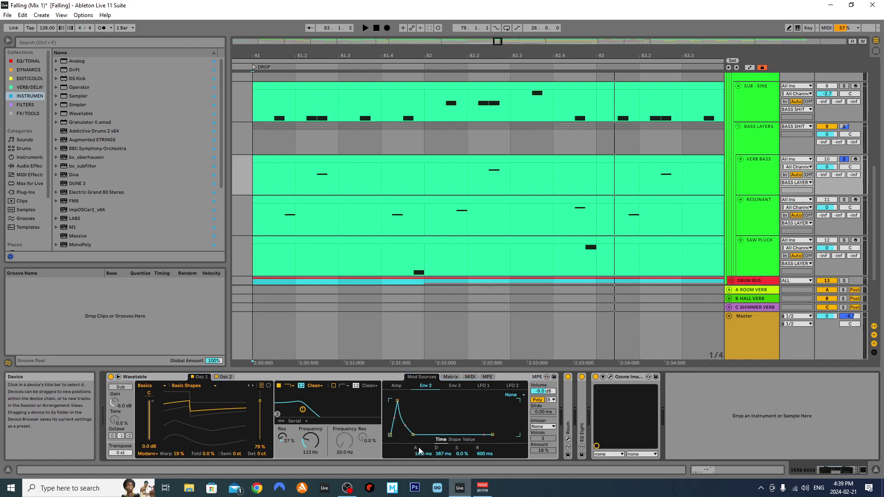
{"action": "left_click", "coordinate": [224, 377]}
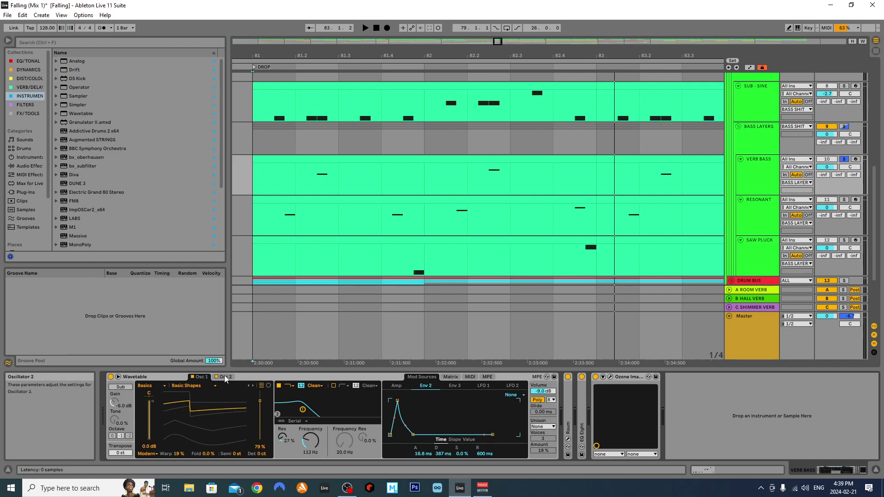
{"action": "key", "text": "space"}
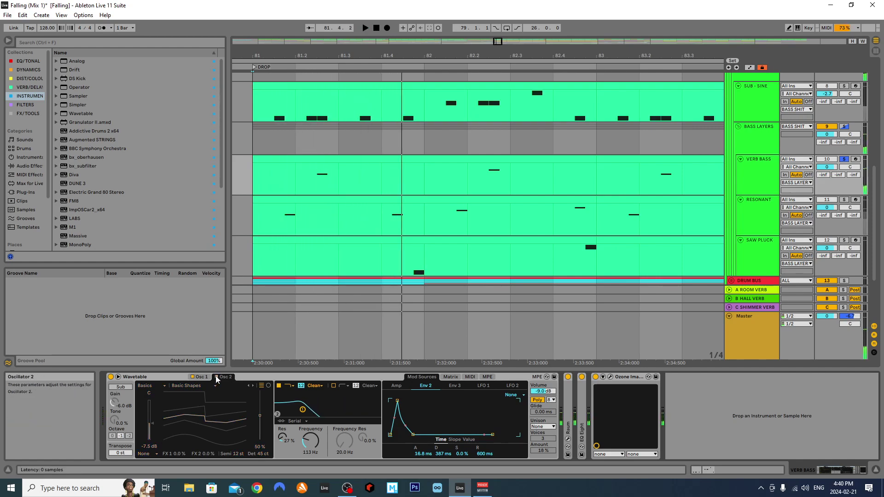
{"action": "left_click", "coordinate": [217, 377]}
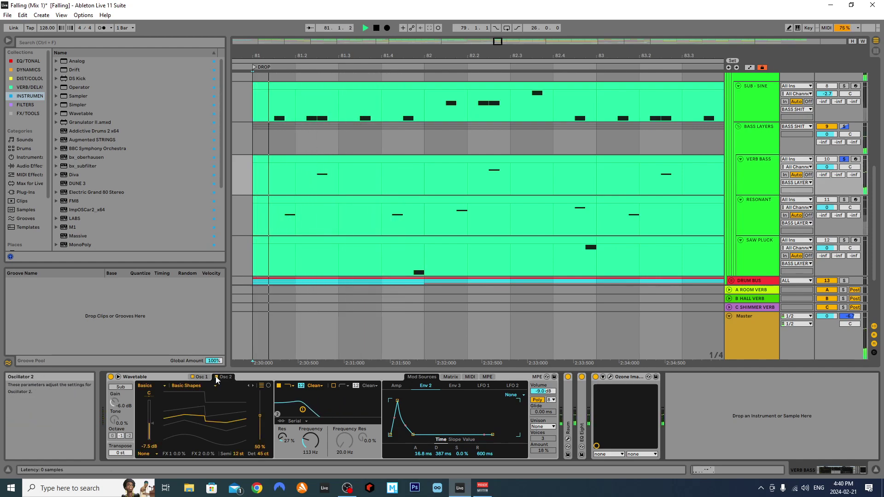
{"action": "key", "text": "space"}
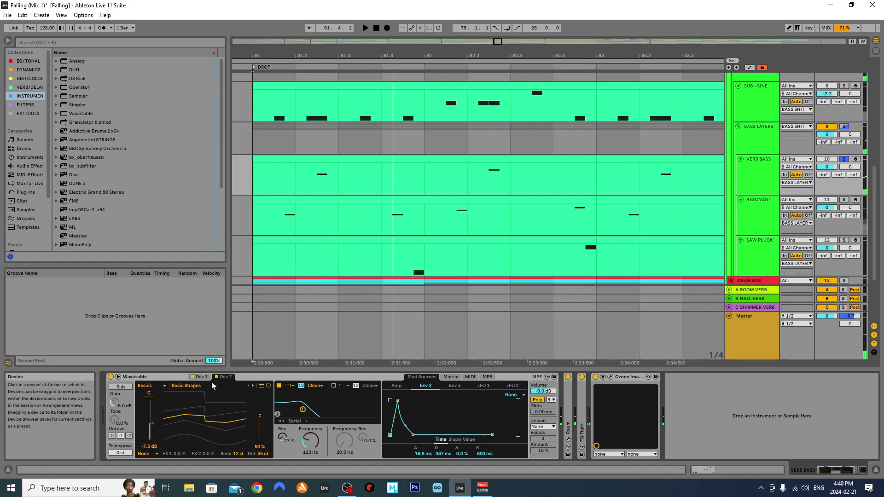
{"action": "double_click", "coordinate": [151, 378]}
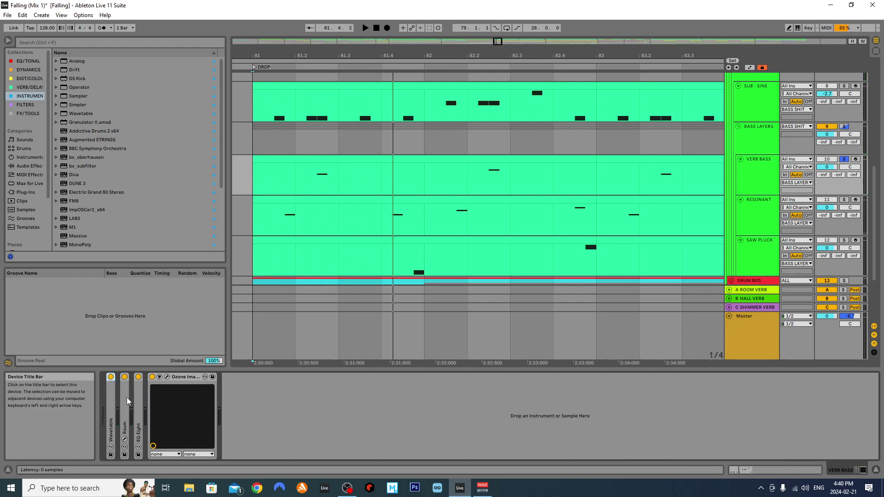
Open the Raum reverb window on VERB BASS, move it clear of the browser and examine its decay and predelay settings.
{"action": "double_click", "coordinate": [126, 397]}
{"action": "left_click", "coordinate": [139, 377]}
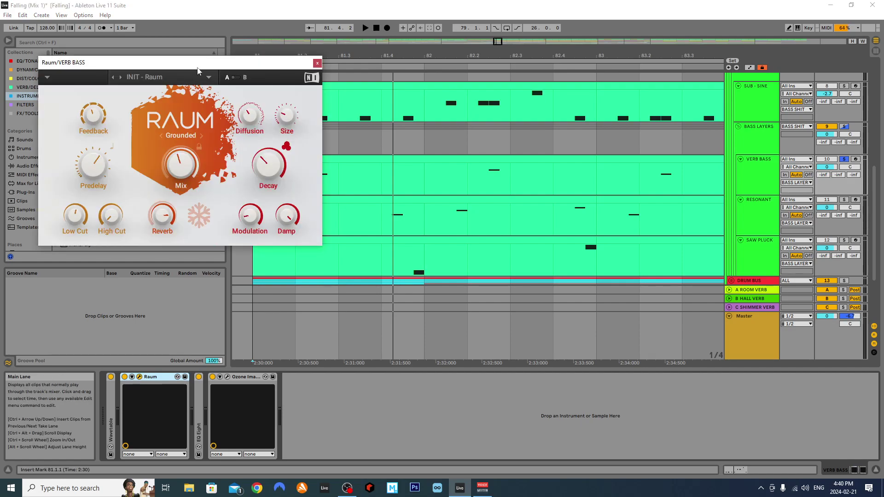
{"action": "left_click_drag", "start_coordinate": [197, 70], "coordinate": [359, 67]}
{"action": "mouse_move", "coordinate": [419, 159]}
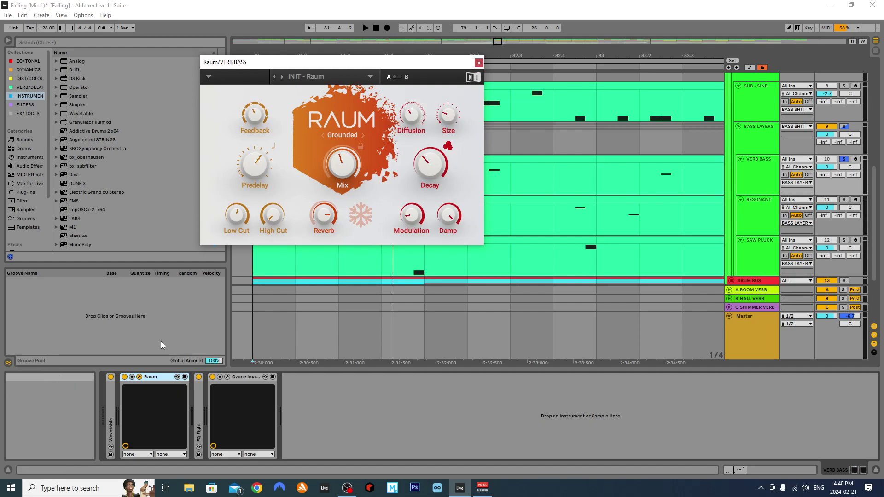
{"action": "mouse_move", "coordinate": [260, 172]}
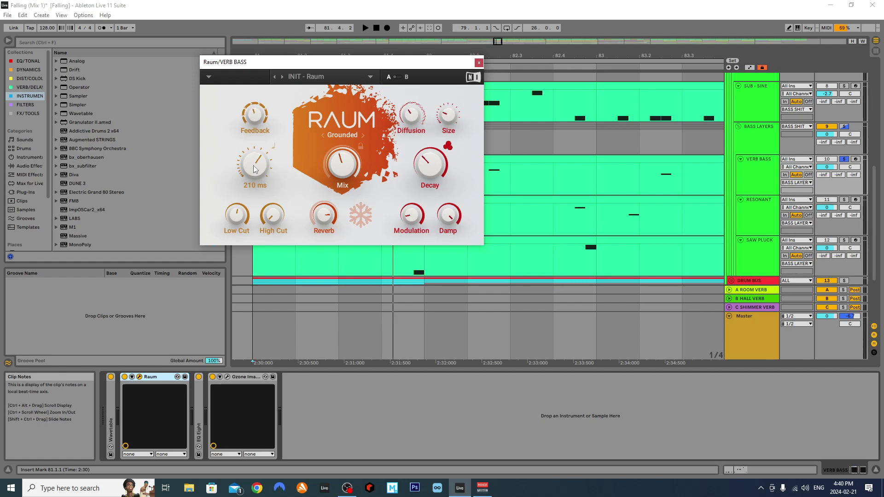
Play VERB BASS with Raum active and with it bypassed, and re-enable the reverb.
{"action": "key", "text": "space"}
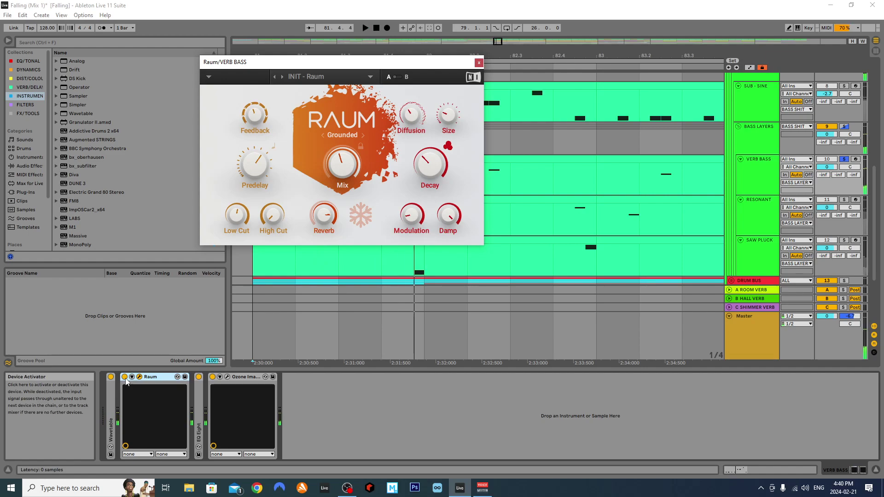
{"action": "left_click", "coordinate": [125, 377]}
{"action": "key", "text": "space"}
{"action": "left_click", "coordinate": [125, 377]}
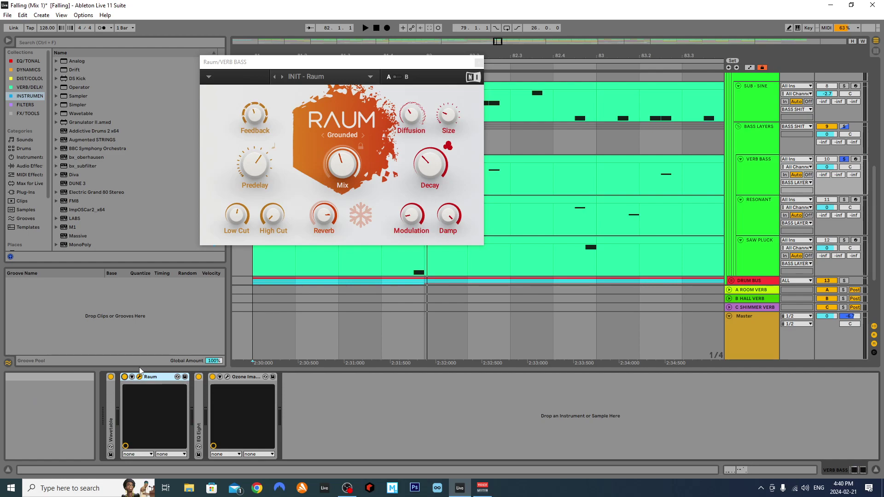
Check Raum's low cut, high cut and decay settings, close its window and collapse the device.
{"action": "mouse_move", "coordinate": [238, 212]}
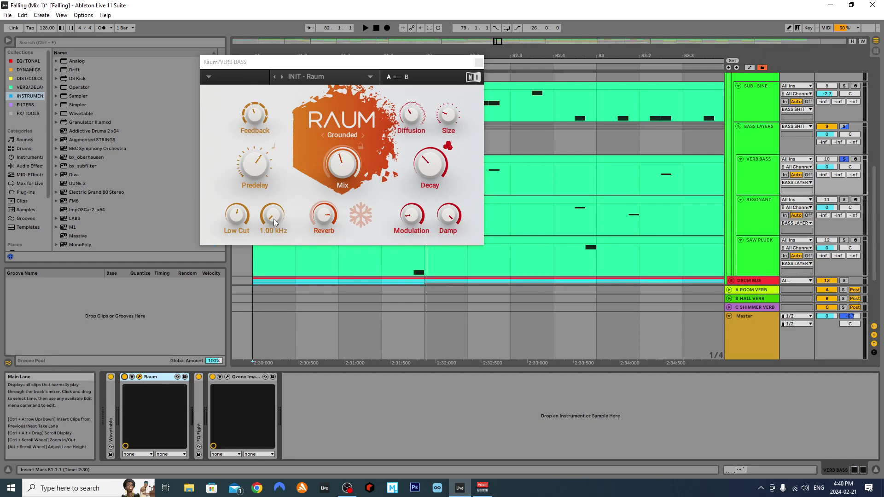
{"action": "mouse_move", "coordinate": [272, 212]}
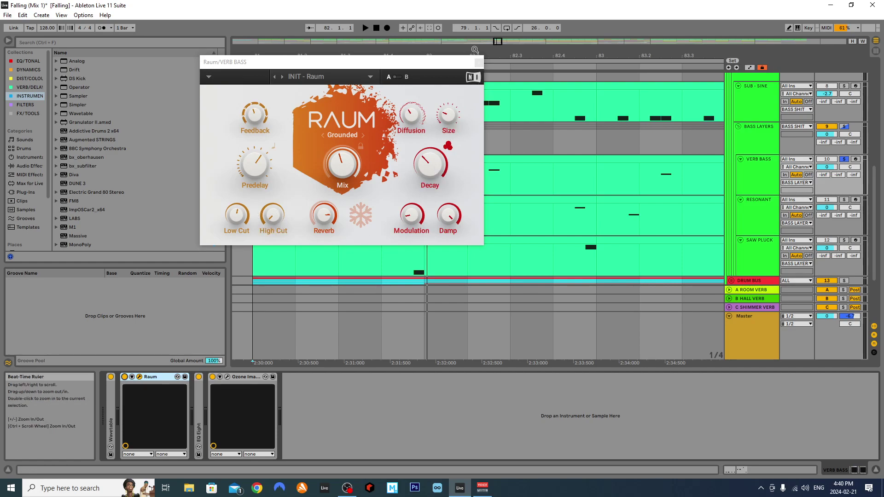
{"action": "mouse_move", "coordinate": [441, 176]}
{"action": "left_click", "coordinate": [478, 62]}
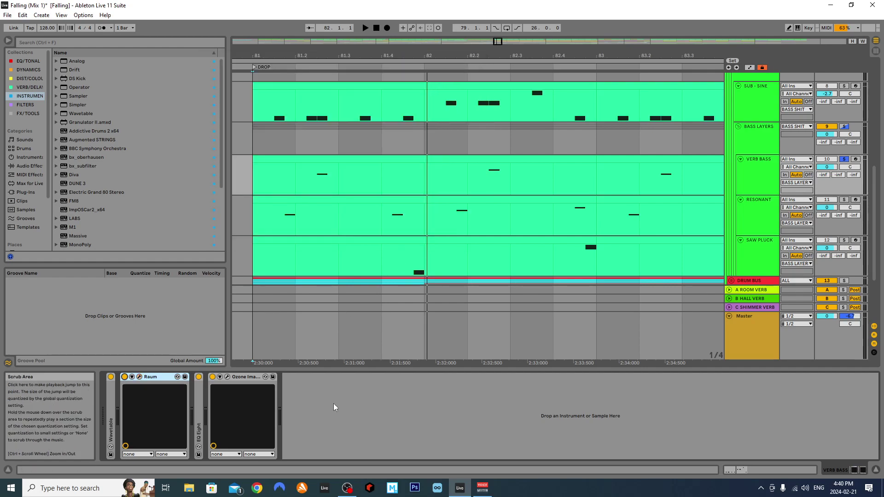
{"action": "double_click", "coordinate": [151, 376]}
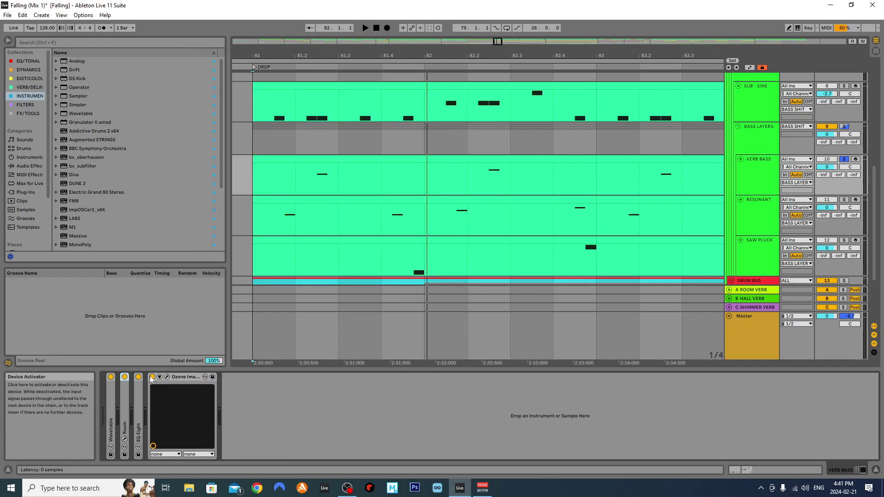
Inspect VERB BASS's EQ Eight curve and watch the Ozone Imager stereo image during playback, leaving both devices collapsed.
{"action": "double_click", "coordinate": [139, 413]}
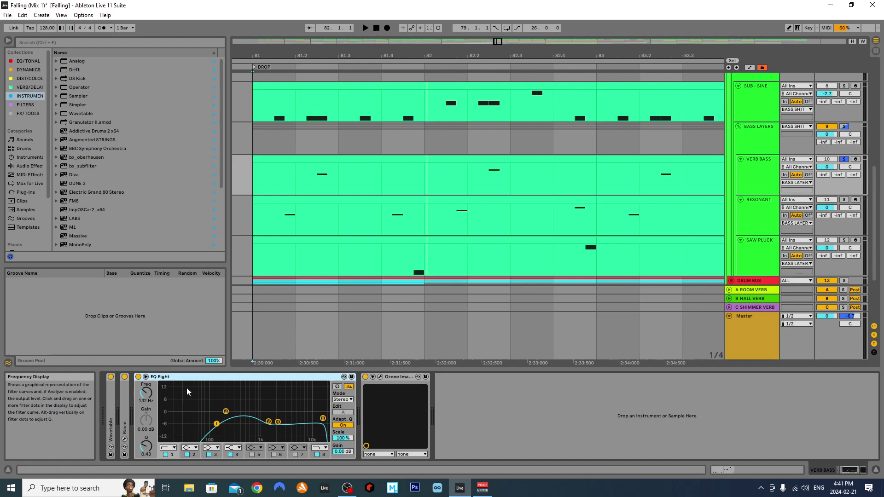
{"action": "double_click", "coordinate": [167, 377]}
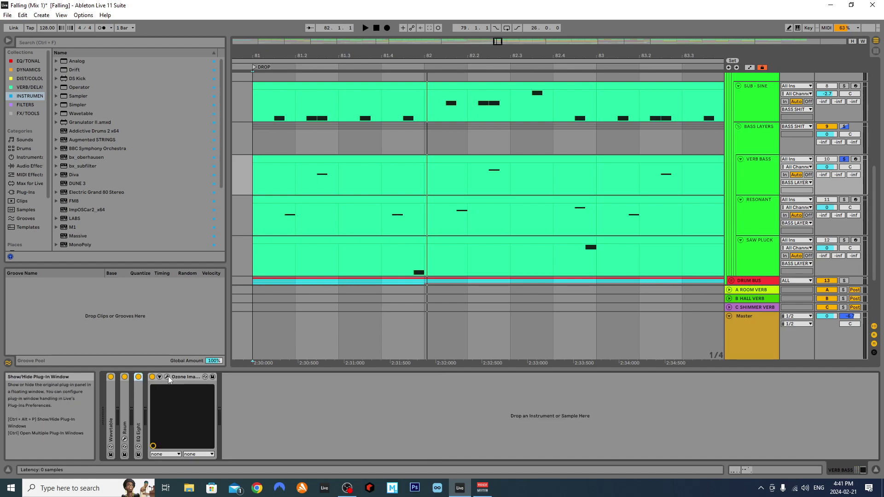
{"action": "key", "text": "space"}
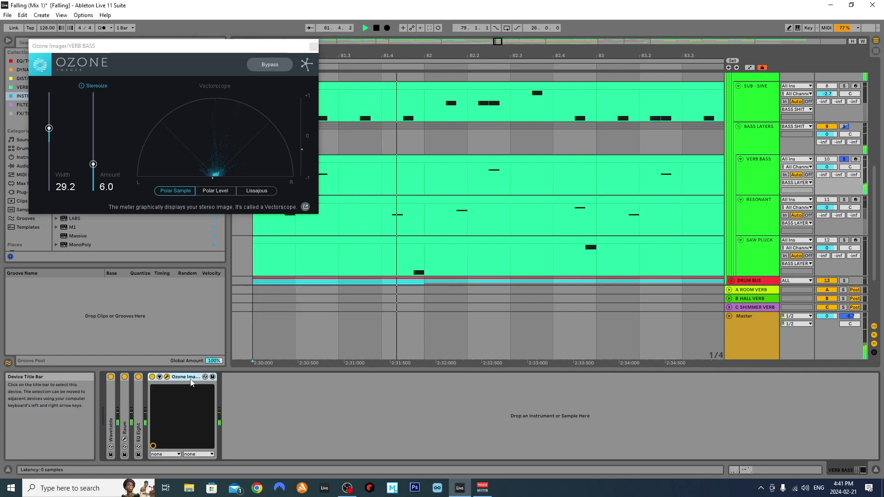
{"action": "double_click", "coordinate": [185, 377]}
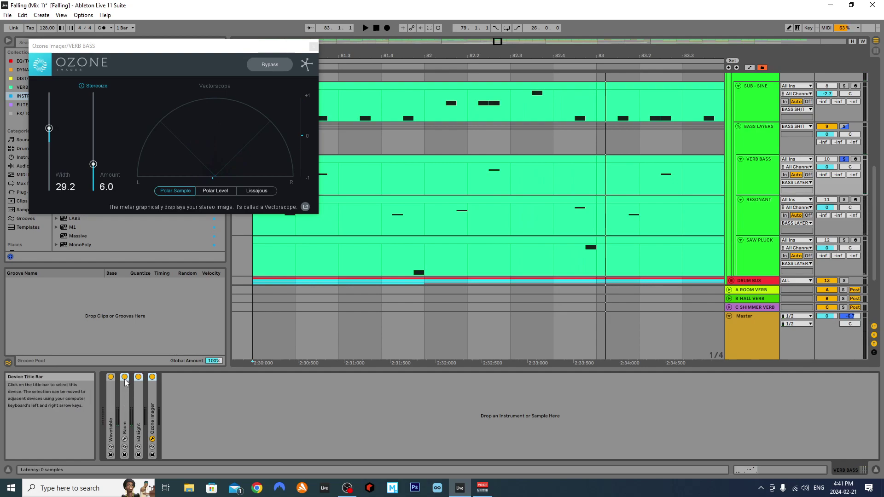
Group Raum, EQ Eight and Ozone Imager into an Audio Effect Rack and compare VERB BASS playback with the rack off and on.
{"action": "key", "text": "ctrl+g"}
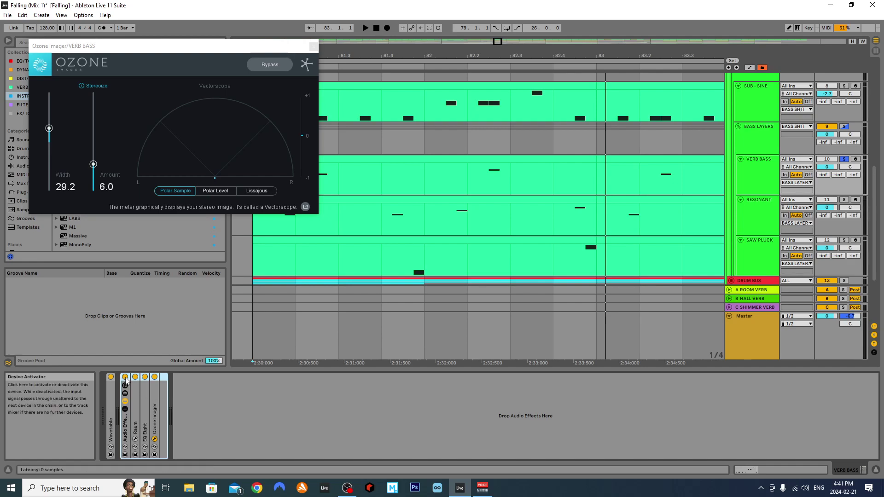
{"action": "key", "text": "space"}
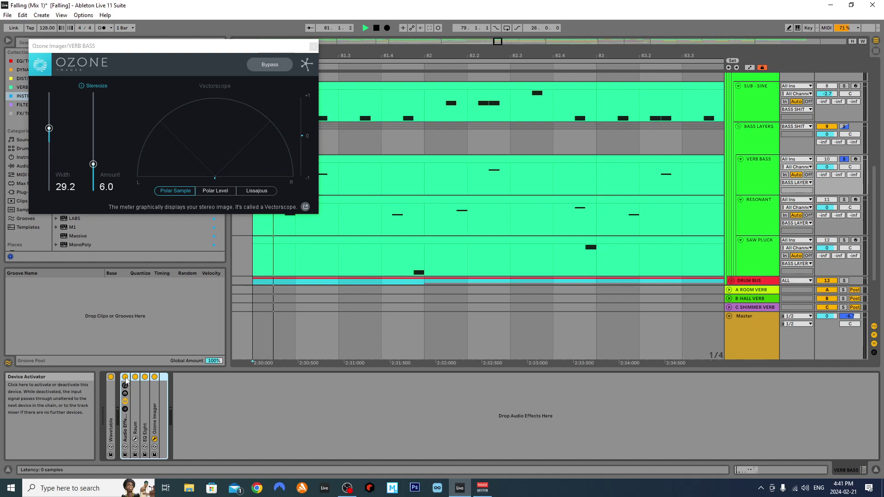
{"action": "left_click", "coordinate": [126, 378]}
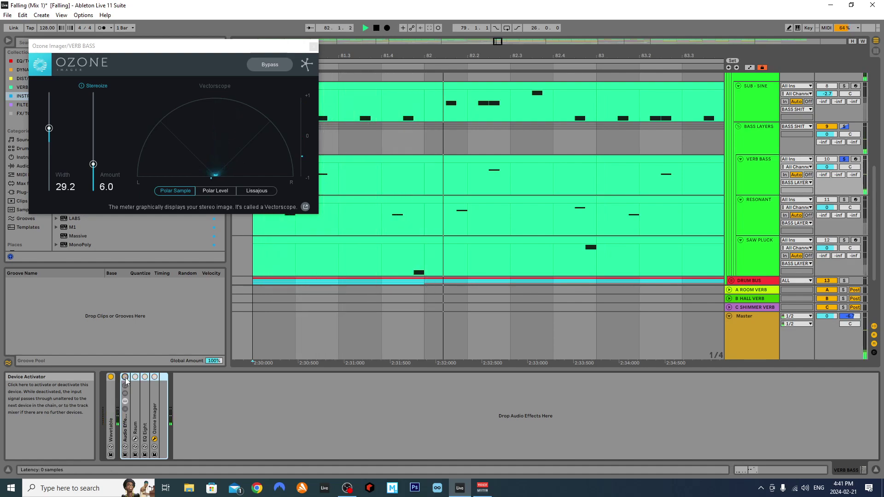
{"action": "left_click", "coordinate": [125, 378]}
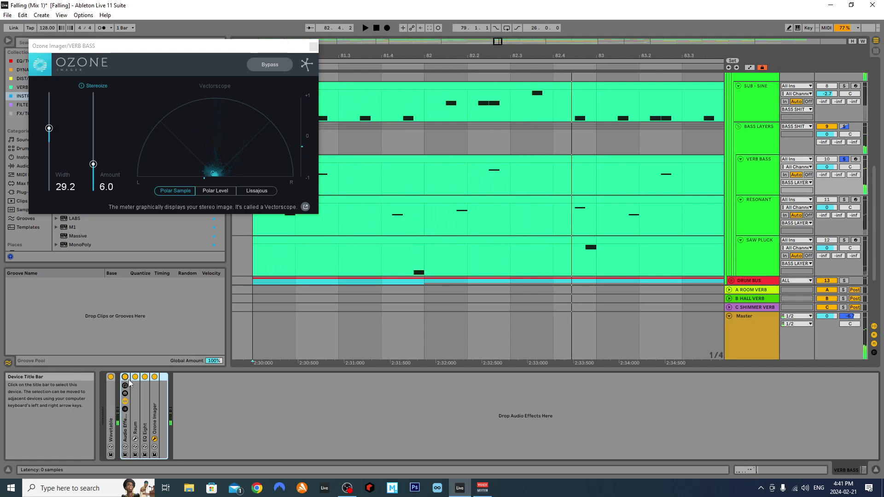
Close VERB BASS's Ozone Imager window, then solo the RESONANT track and audition it briefly.
{"action": "left_click", "coordinate": [314, 46]}
{"action": "left_click", "coordinate": [314, 416]}
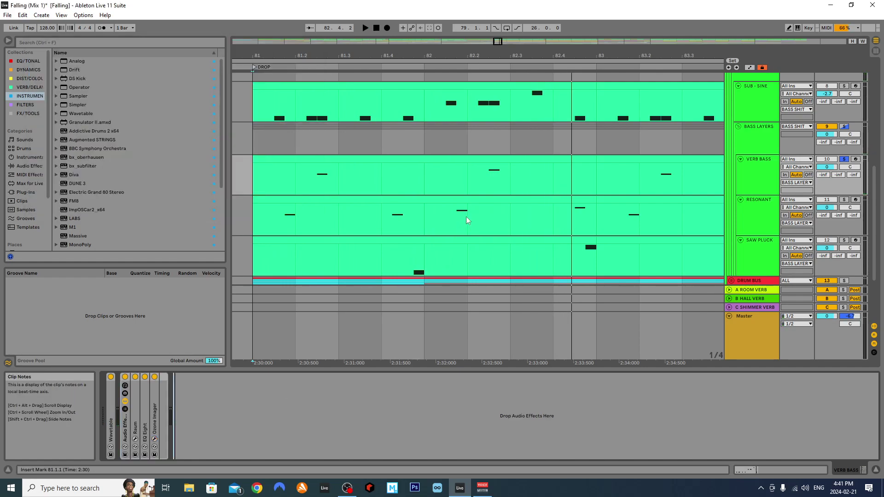
{"action": "left_click", "coordinate": [842, 200]}
{"action": "key", "text": "space"}
{"action": "key", "text": "space"}
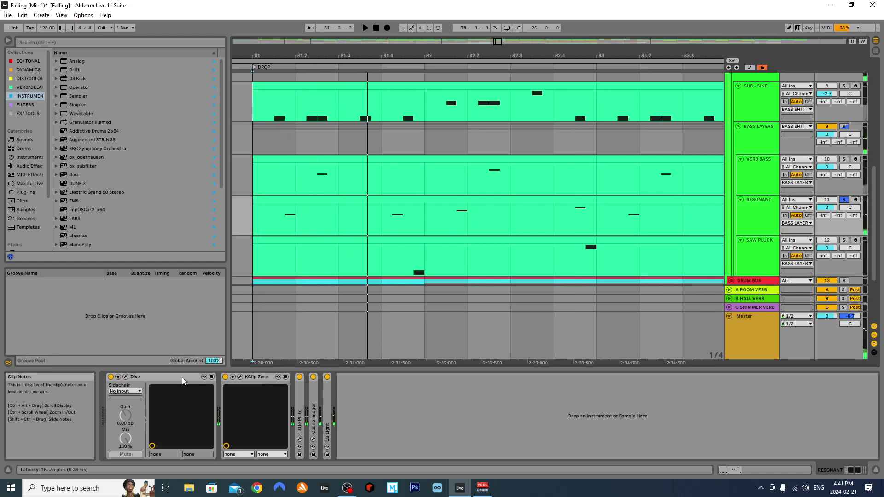
Inspect RESONANT's Diva synth window, close it and collapse the device.
{"action": "left_click", "coordinate": [178, 377]}
{"action": "left_click", "coordinate": [125, 379]}
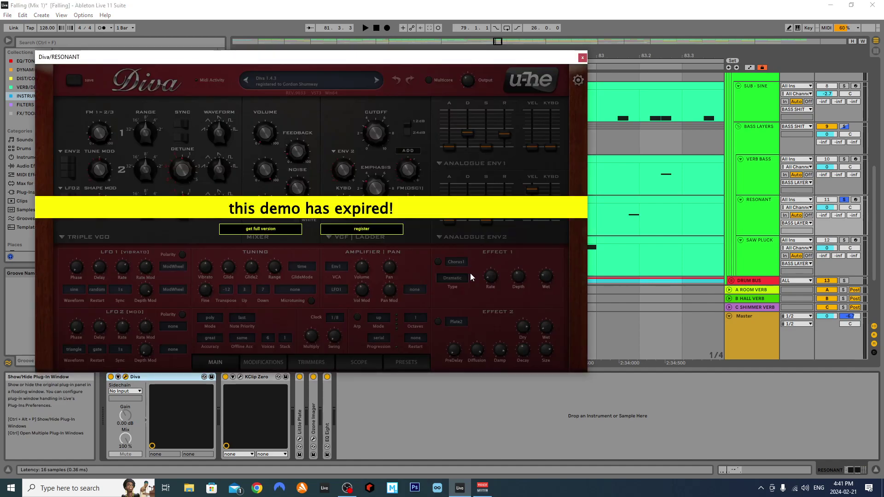
{"action": "left_click", "coordinate": [583, 58]}
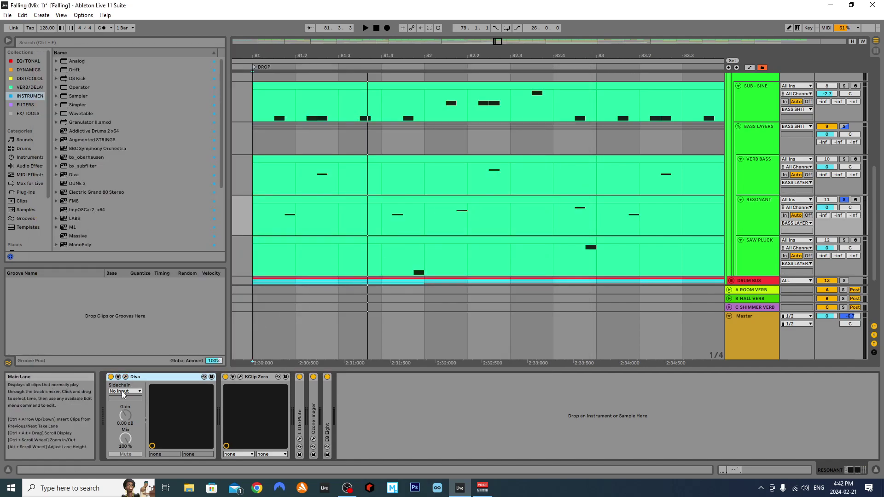
{"action": "double_click", "coordinate": [141, 377]}
Check KClip Zero's input, output and soften settings on RESONANT during playback, then close its window and collapse the device.
{"action": "left_click", "coordinate": [154, 380]}
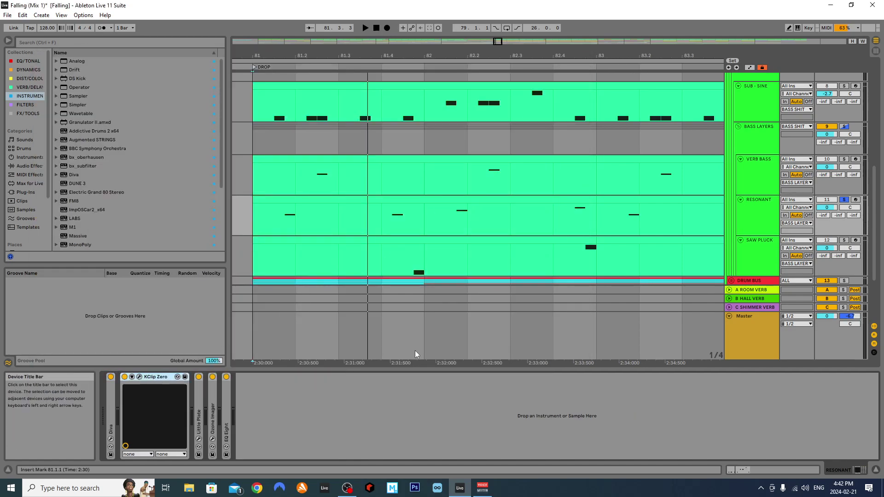
{"action": "left_click", "coordinate": [746, 199]}
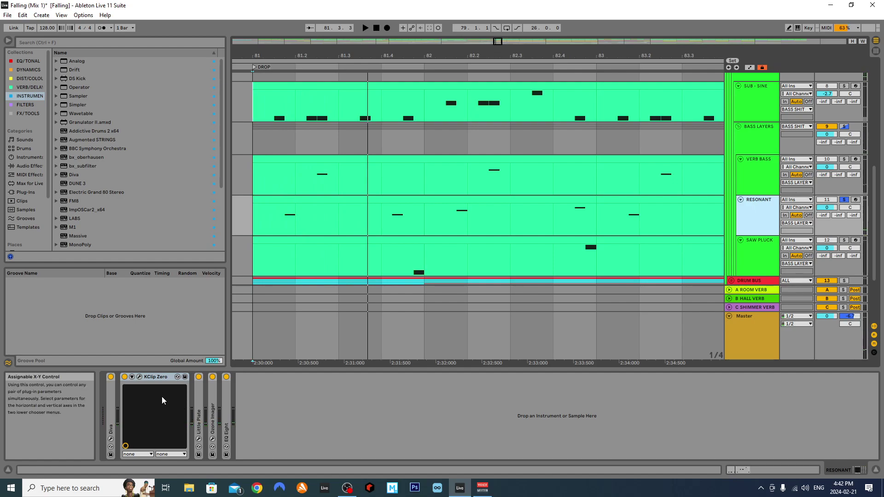
{"action": "left_click", "coordinate": [139, 377]}
{"action": "key", "text": "space"}
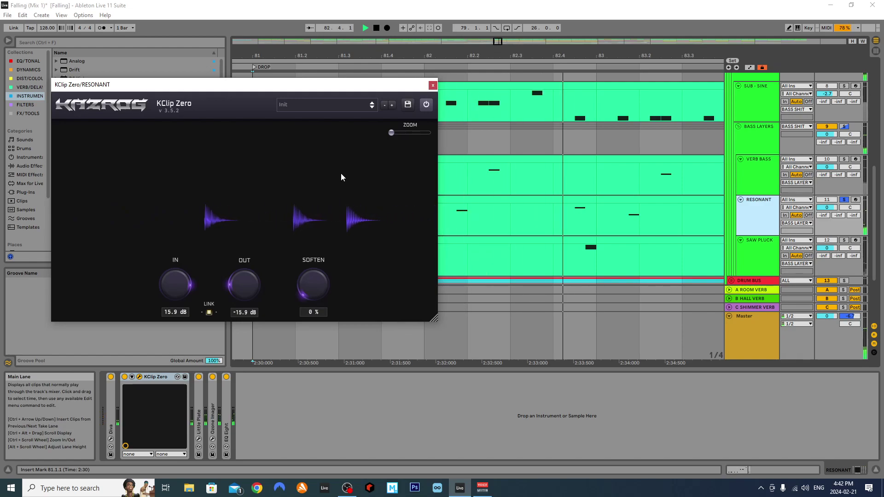
{"action": "key", "text": "space"}
{"action": "left_click", "coordinate": [432, 85]}
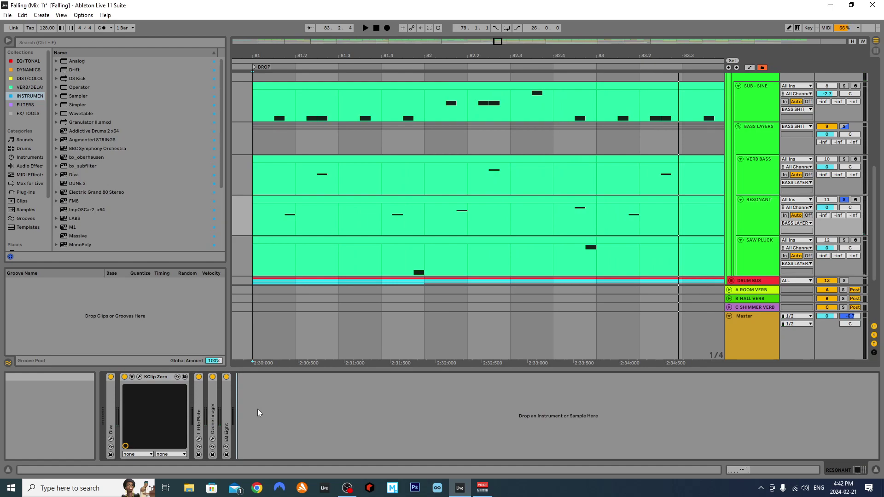
{"action": "double_click", "coordinate": [157, 378]}
Inspect RESONANT's Little Plate reverb settings, unsolo the track and play it with the full mix.
{"action": "double_click", "coordinate": [139, 403]}
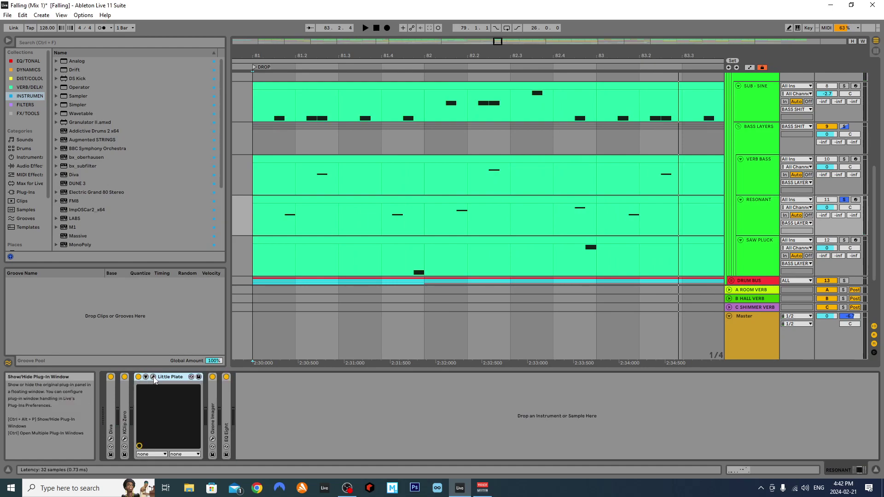
{"action": "left_click", "coordinate": [147, 378]}
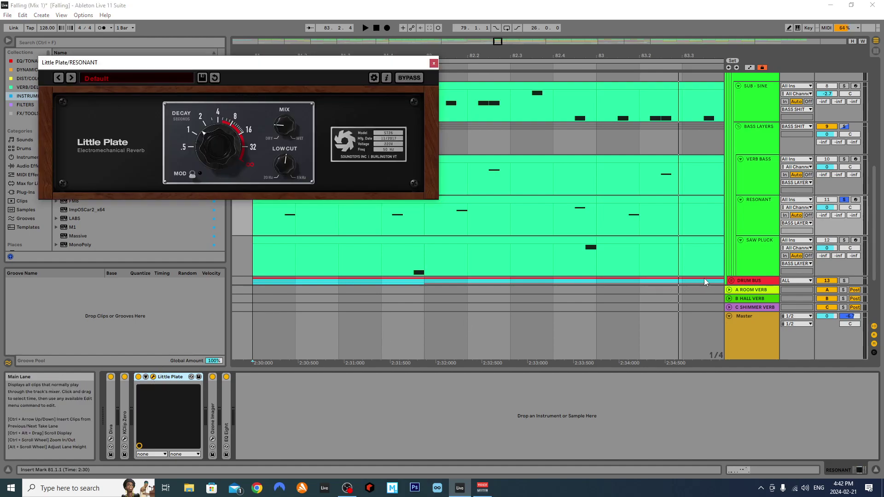
{"action": "left_click", "coordinate": [845, 200]}
{"action": "key", "text": "space"}
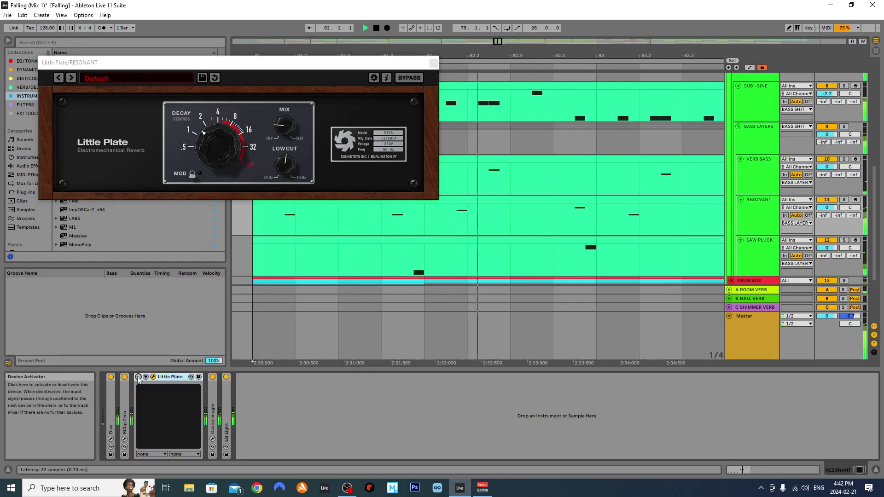
{"action": "key", "text": "space"}
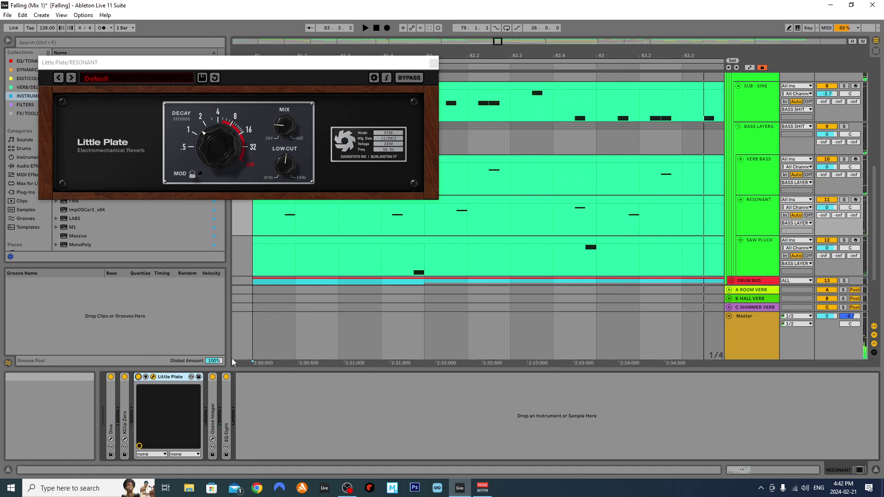
Solo RESONANT and watch its stereo image in Ozone Imager during playback, then close the Imager window.
{"action": "double_click", "coordinate": [214, 385]}
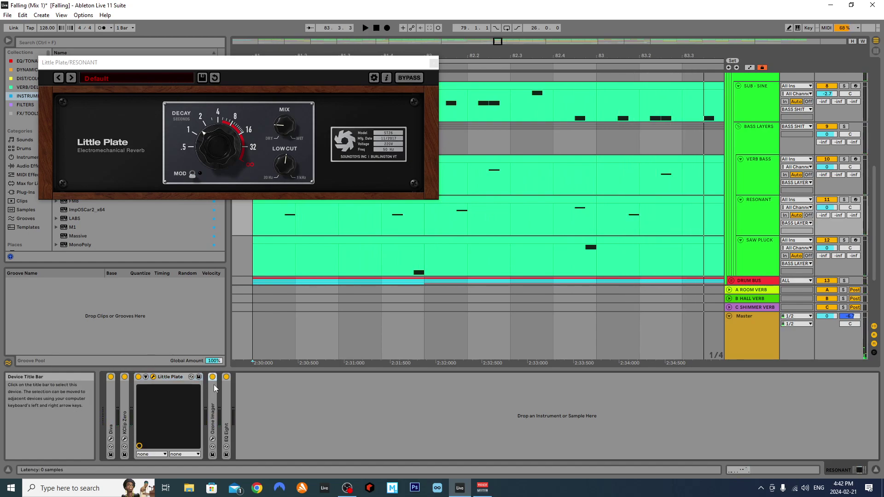
{"action": "left_click", "coordinate": [228, 377]}
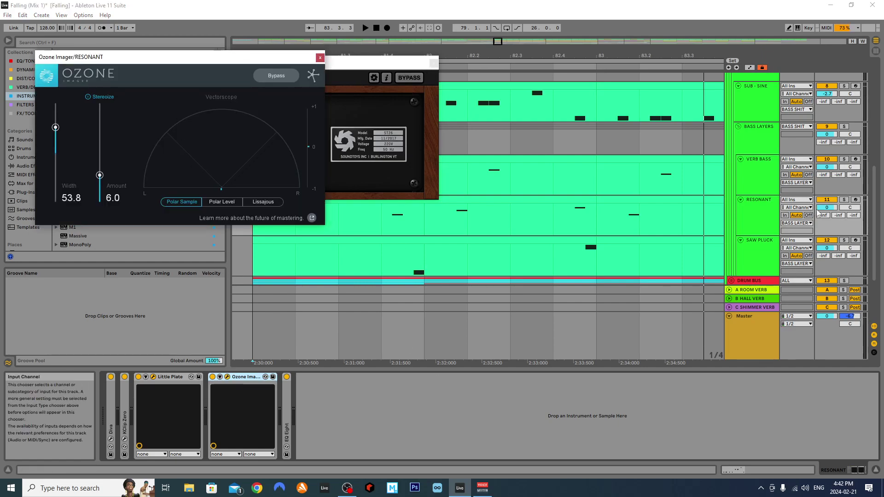
{"action": "left_click", "coordinate": [844, 199]}
{"action": "key", "text": "space"}
{"action": "key", "text": "space"}
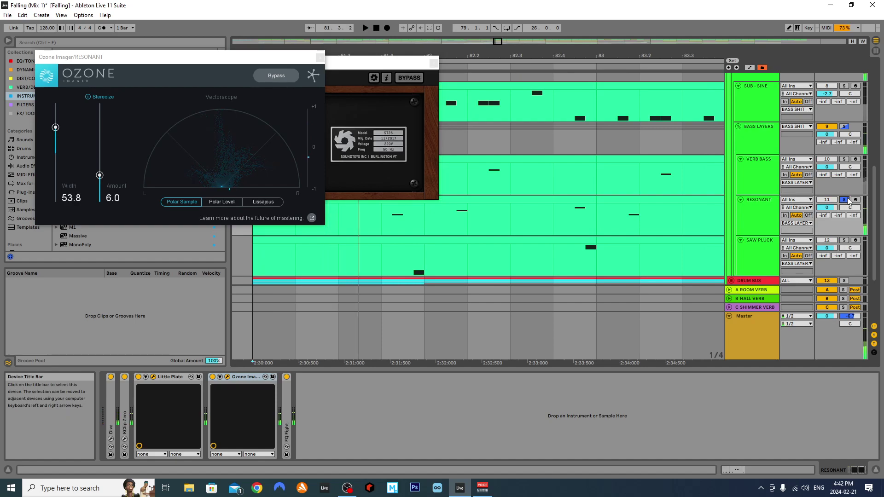
{"action": "left_click", "coordinate": [320, 58]}
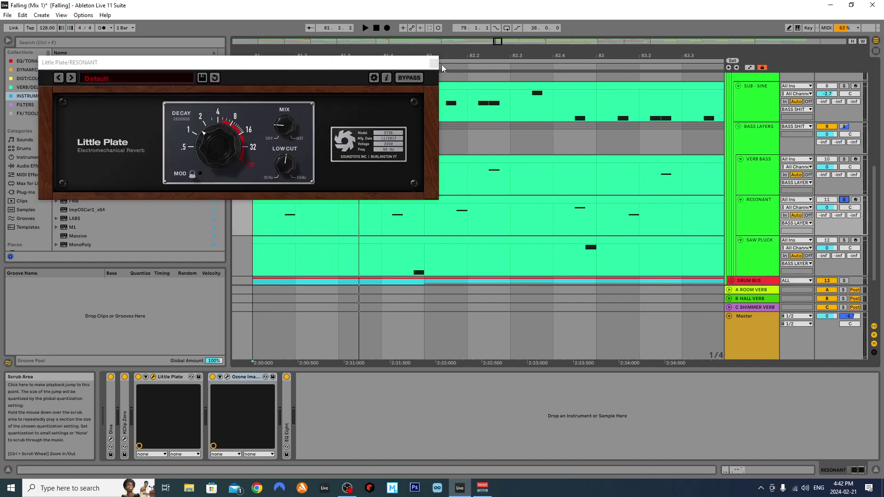
Close and collapse Little Plate, collapse Ozone Imager, and inspect RESONANT's EQ Eight curve, leaving that device collapsed too.
{"action": "left_click", "coordinate": [434, 63]}
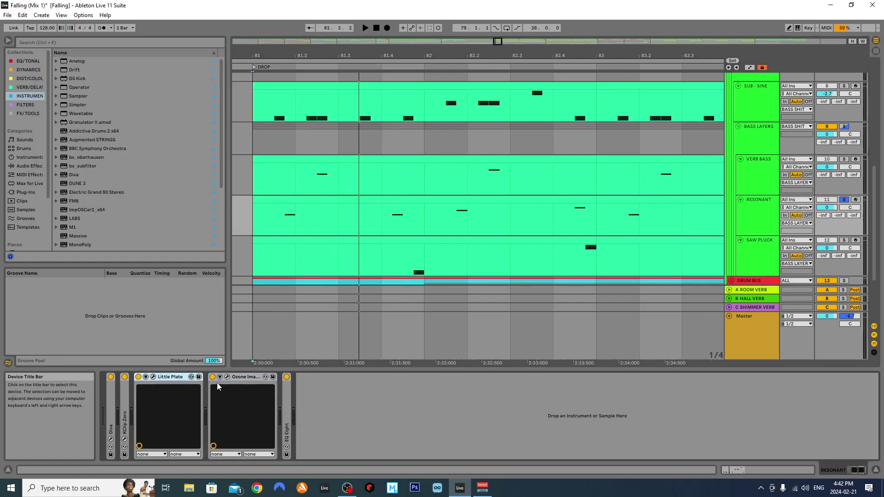
{"action": "double_click", "coordinate": [181, 377]}
{"action": "double_click", "coordinate": [184, 377]}
{"action": "double_click", "coordinate": [167, 405]}
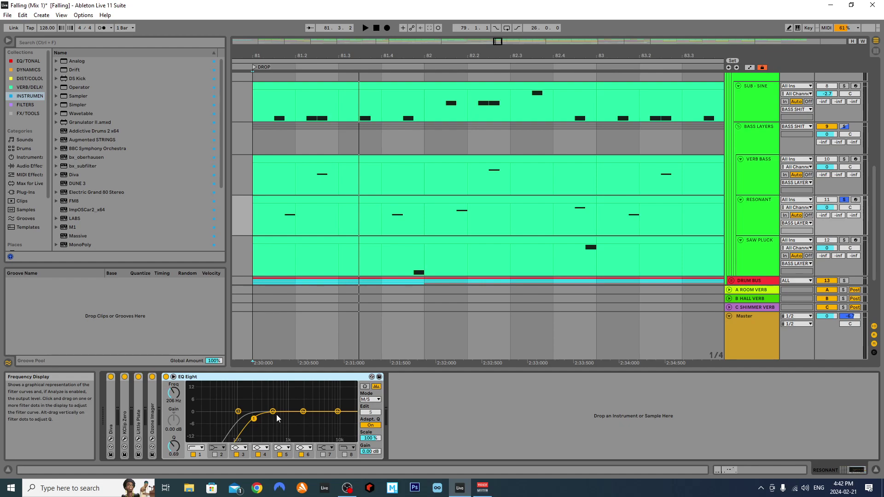
{"action": "double_click", "coordinate": [201, 377]}
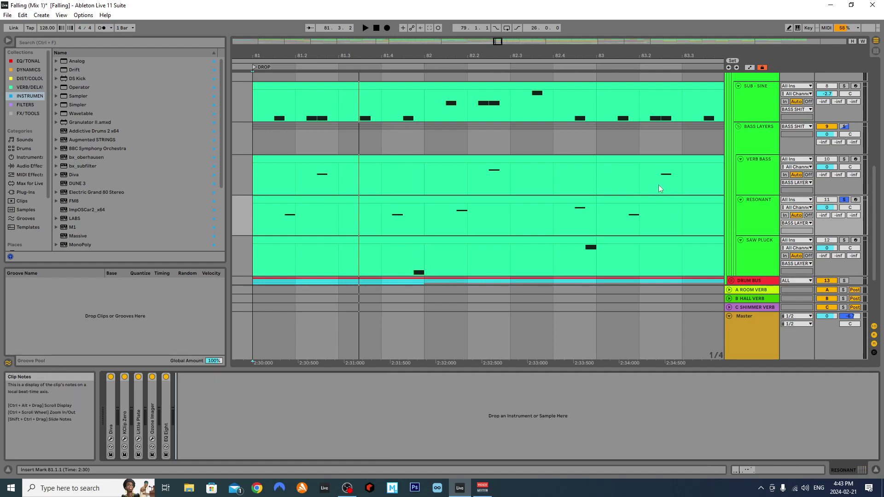
Fold the VERB BASS and RESONANT tracks.
{"action": "left_click", "coordinate": [747, 173]}
{"action": "left_click", "coordinate": [740, 159]}
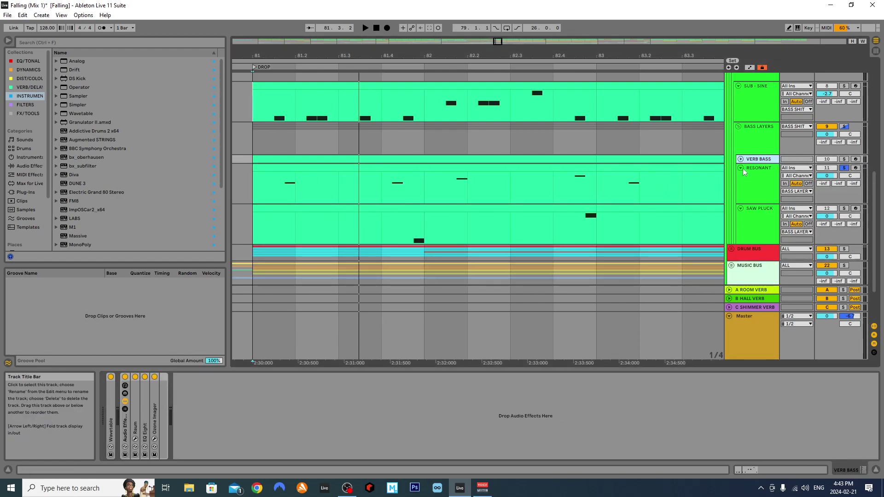
{"action": "left_click", "coordinate": [741, 168]}
Solo the SAW PLUCK track and audition it from position 81.4.1.
{"action": "left_click", "coordinate": [766, 195]}
{"action": "left_click", "coordinate": [844, 176]}
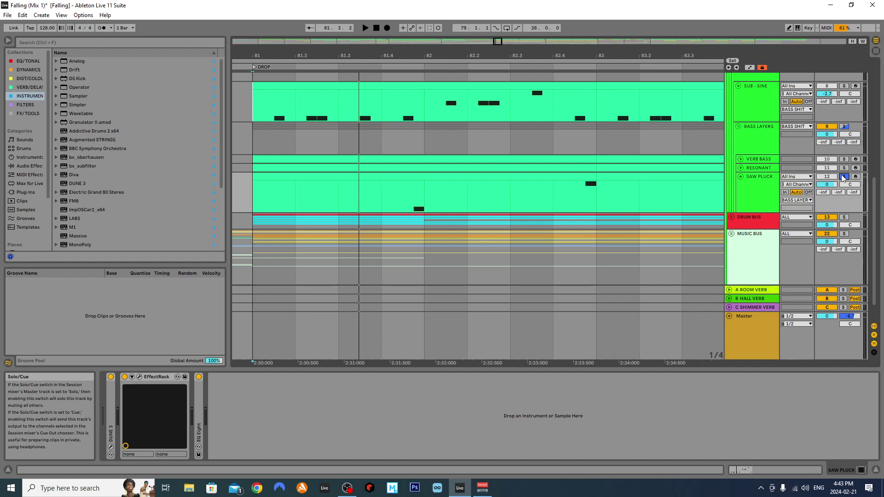
{"action": "left_click", "coordinate": [381, 203]}
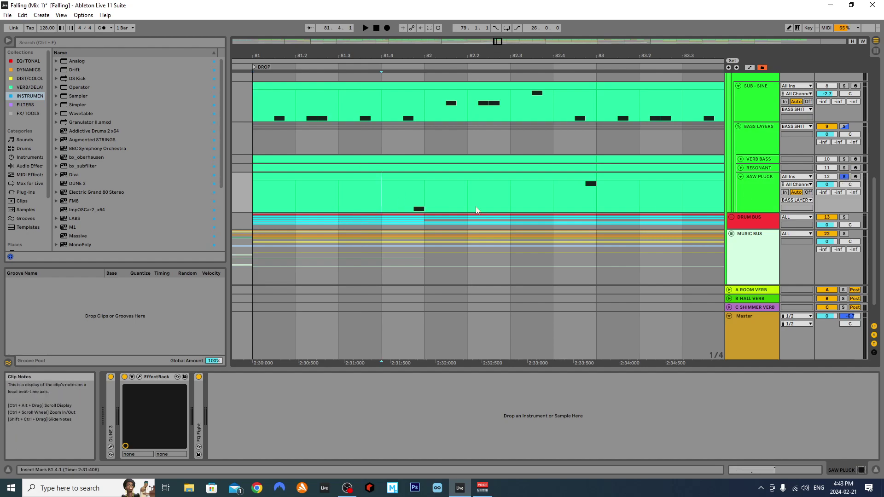
{"action": "key", "text": "space"}
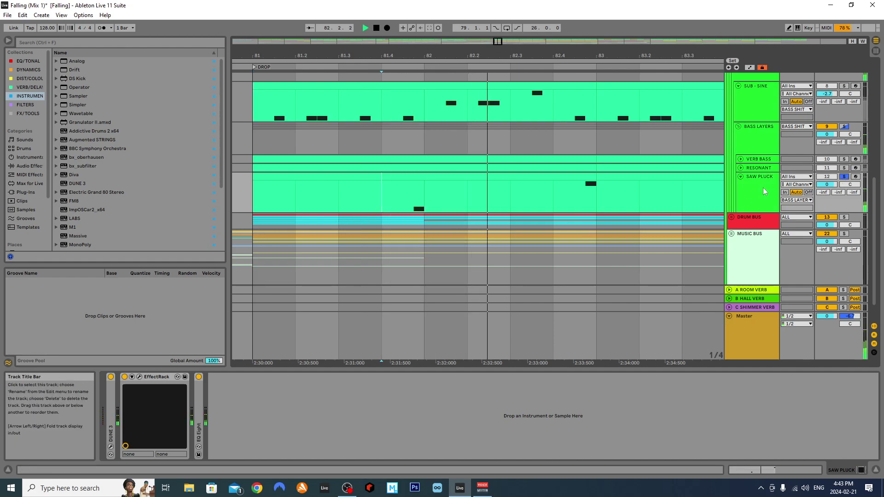
{"action": "key", "text": "space"}
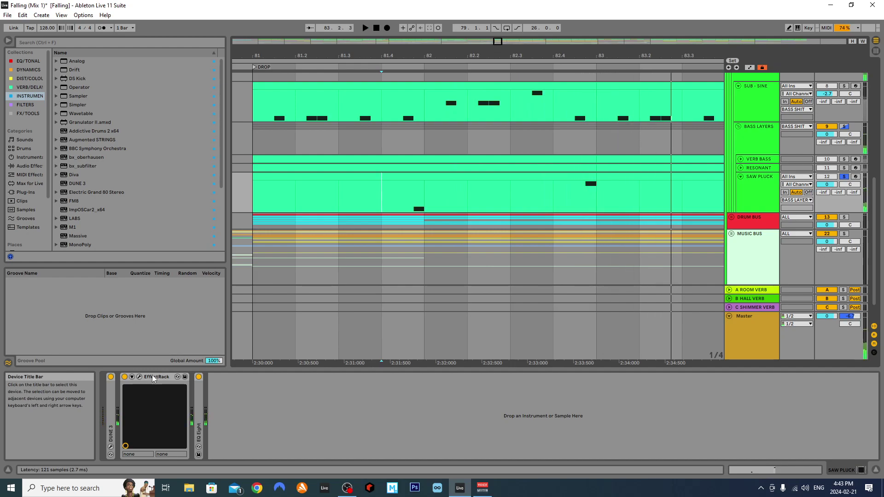
Inspect SAW PLUCK's DUNE 3 patch and the EchoBoy Jr. settings in its EffectRack, closing each plug-in window.
{"action": "double_click", "coordinate": [111, 393]}
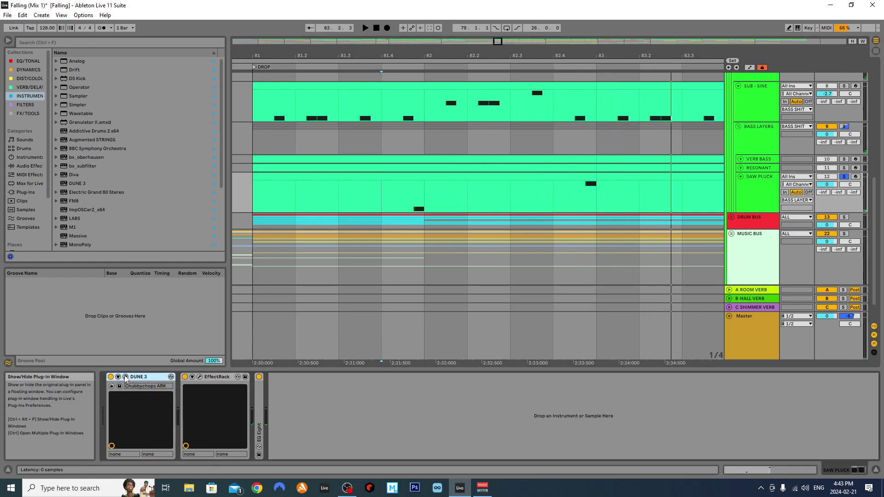
{"action": "left_click", "coordinate": [127, 377]}
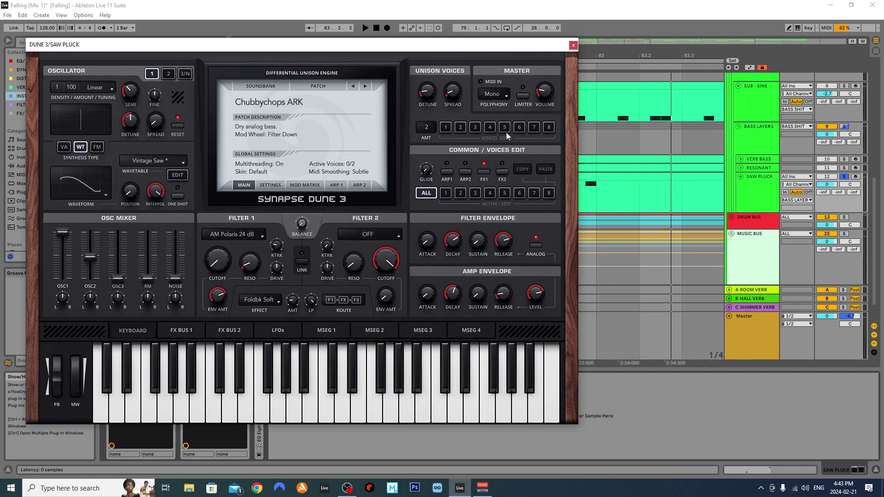
{"action": "left_click", "coordinate": [573, 45]}
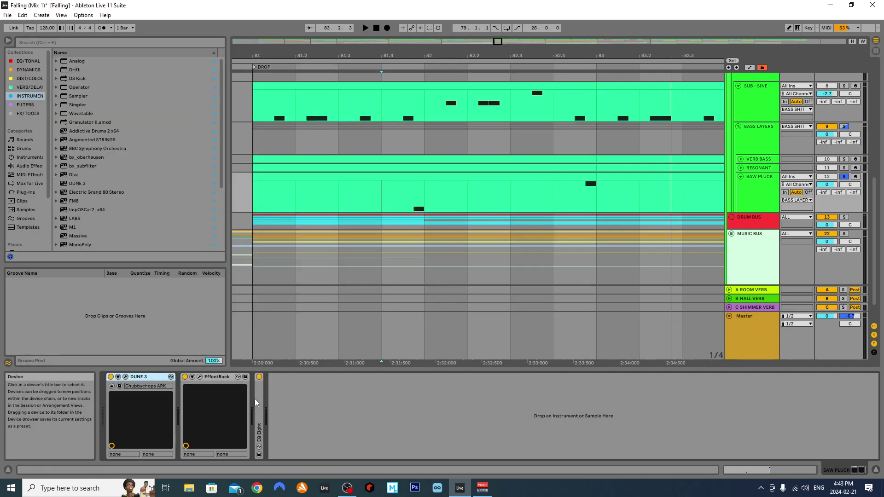
{"action": "left_click", "coordinate": [199, 377]}
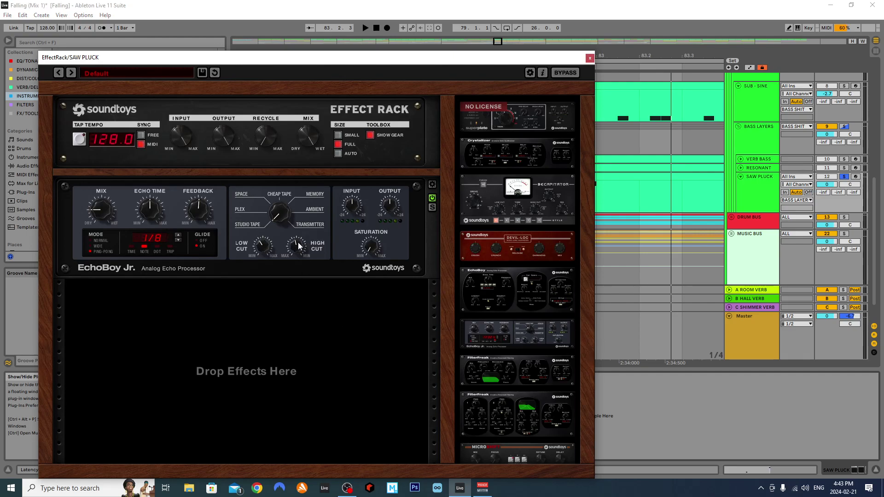
{"action": "left_click", "coordinate": [589, 58]}
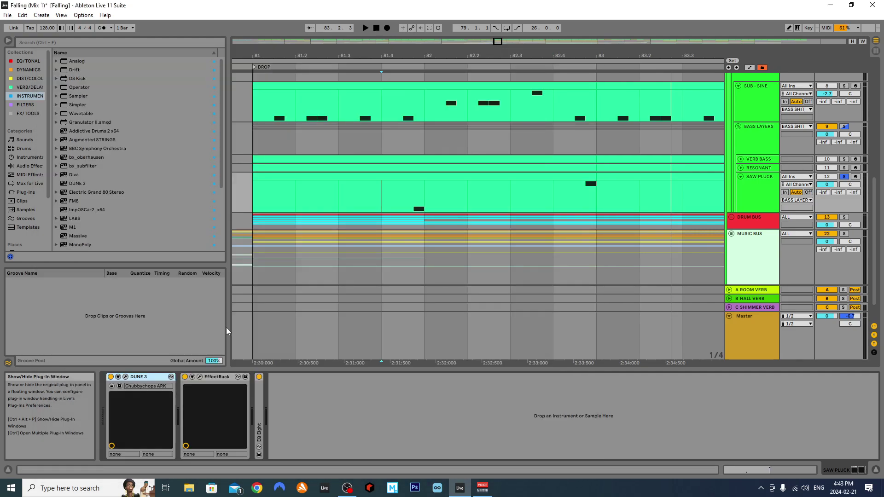
Collapse DUNE 3 and EffectRack, then inspect SAW PLUCK's EQ Eight curve and collapse it as well.
{"action": "double_click", "coordinate": [154, 375]}
{"action": "double_click", "coordinate": [153, 375]}
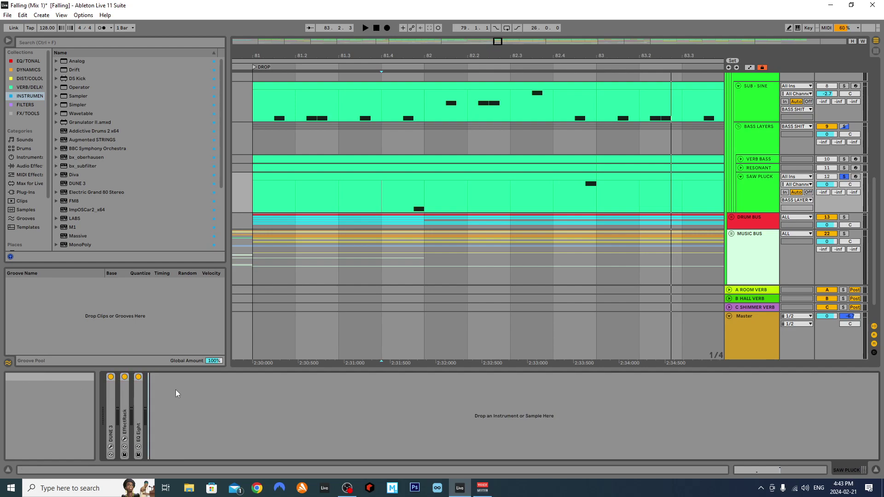
{"action": "double_click", "coordinate": [138, 428]}
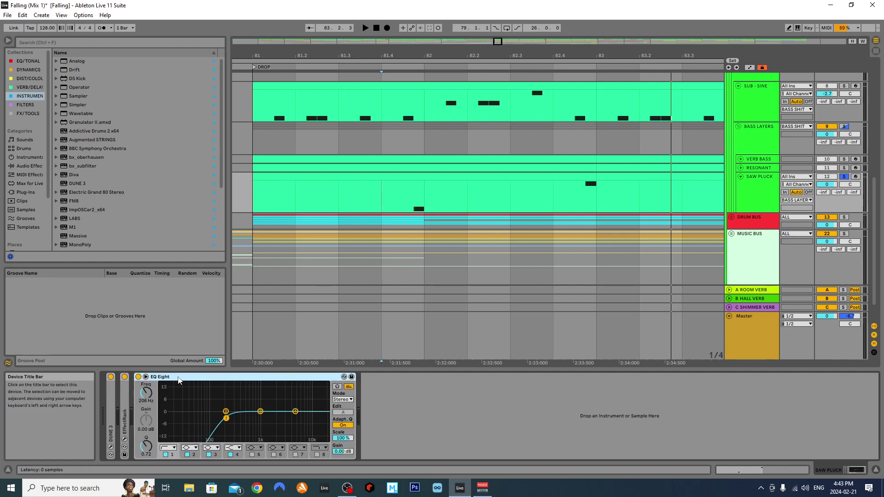
{"action": "double_click", "coordinate": [154, 377]}
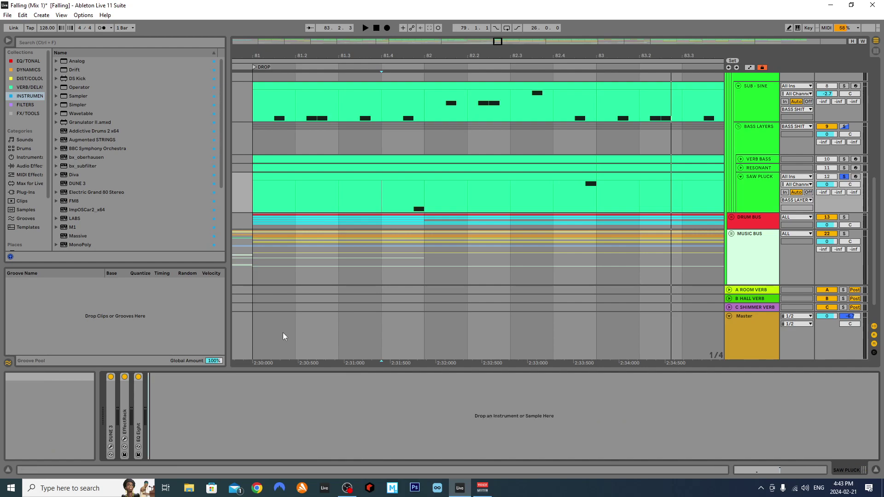
Place the insert marker at 81.1.1 and fold the SAW PLUCK and SUB - SINE tracks and the BASS LAYERS group.
{"action": "left_click", "coordinate": [266, 203]}
{"action": "scroll", "coordinate": [381, 211], "scroll_direction": "down", "scroll_amount": 4}
{"action": "left_click", "coordinate": [760, 190]}
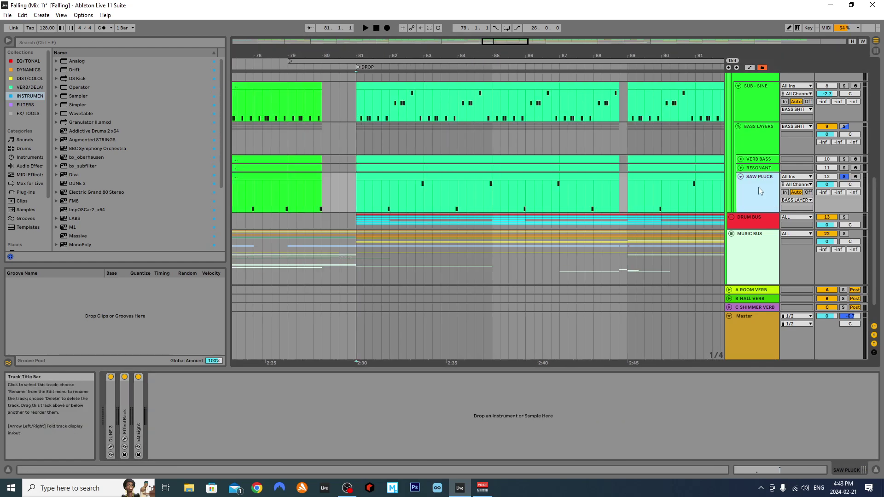
{"action": "left_click", "coordinate": [750, 168]}
{"action": "left_click", "coordinate": [741, 176]}
{"action": "scroll", "coordinate": [708, 77], "scroll_direction": "right", "scroll_amount": 4}
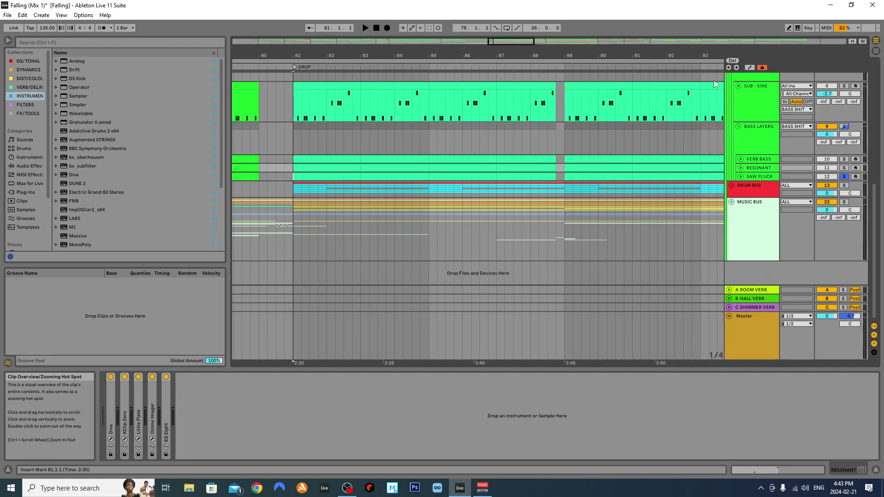
{"action": "left_click", "coordinate": [777, 108]}
{"action": "key", "text": "Left"}
{"action": "left_click", "coordinate": [757, 107]}
{"action": "key", "text": "Left"}
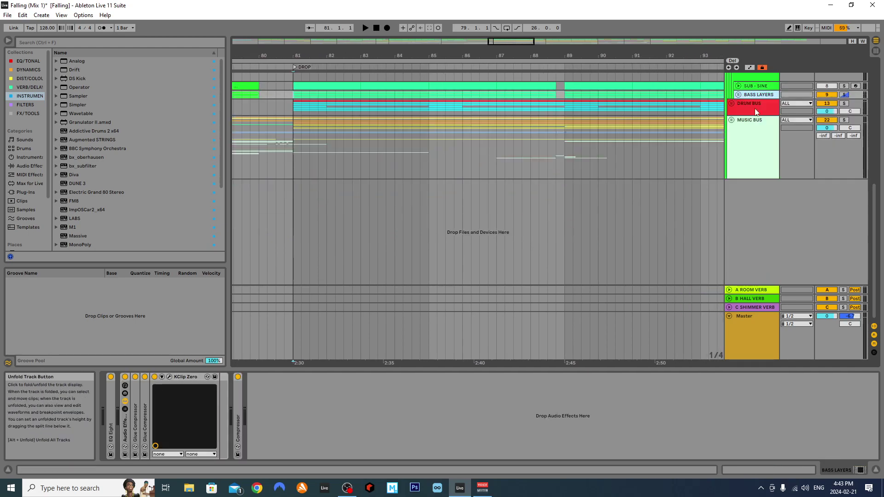
Review the device chains on the BASS SHIT and LOWS groups.
{"action": "scroll", "coordinate": [759, 123], "scroll_direction": "up", "scroll_amount": 3}
{"action": "scroll", "coordinate": [758, 123], "scroll_direction": "up", "scroll_amount": 2}
{"action": "left_click", "coordinate": [769, 159]}
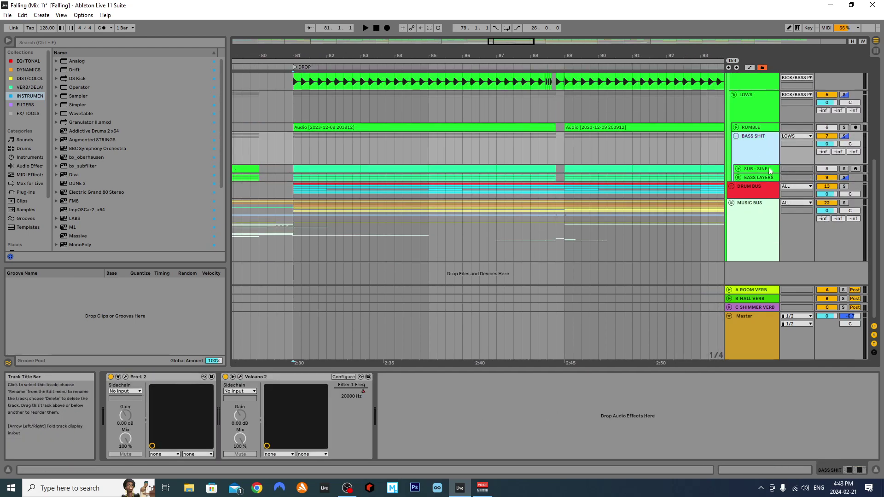
{"action": "left_click", "coordinate": [761, 129]}
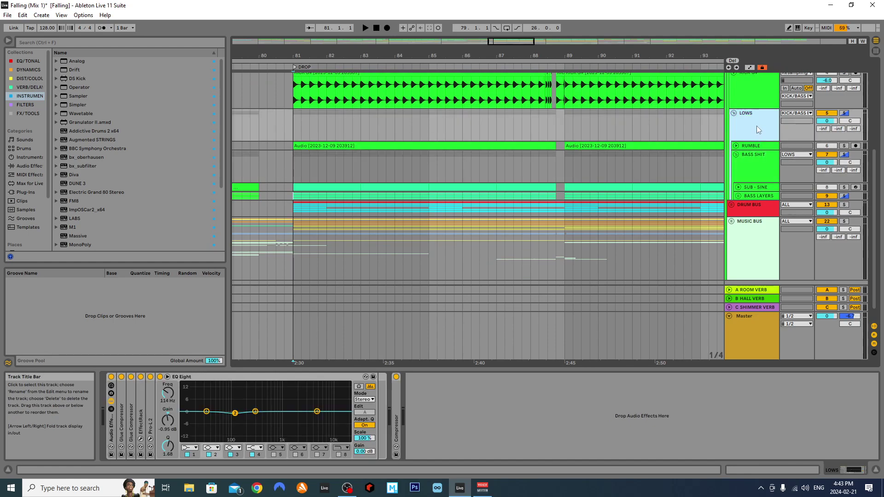
{"action": "left_click", "coordinate": [747, 159]}
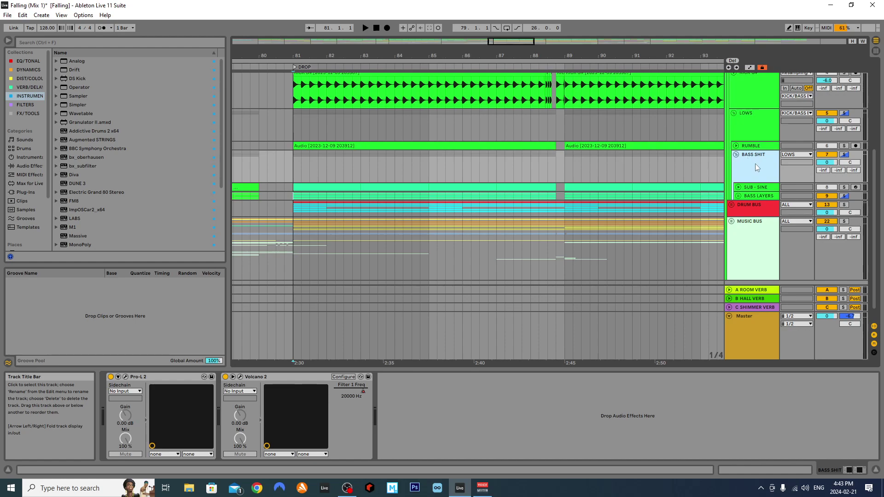
Solo the BASS SHIT group and audition it from position 81.1.1.
{"action": "left_click", "coordinate": [846, 154]}
{"action": "left_click", "coordinate": [846, 155]}
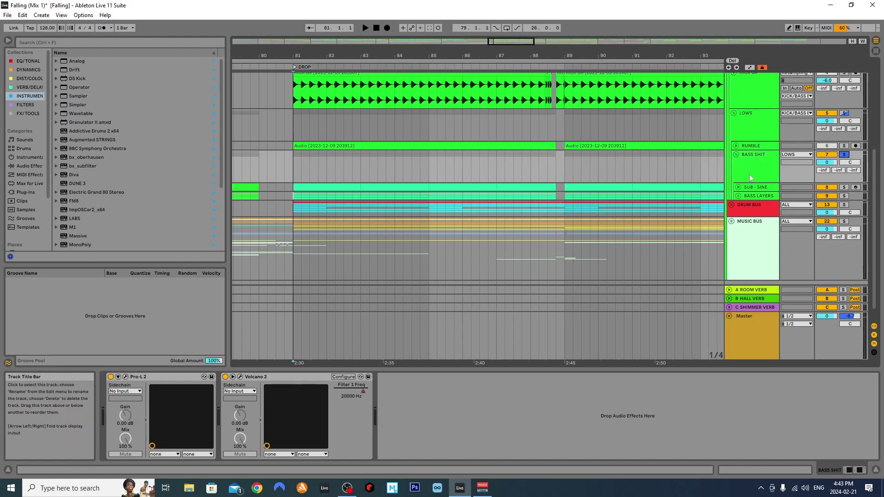
{"action": "key", "text": "space"}
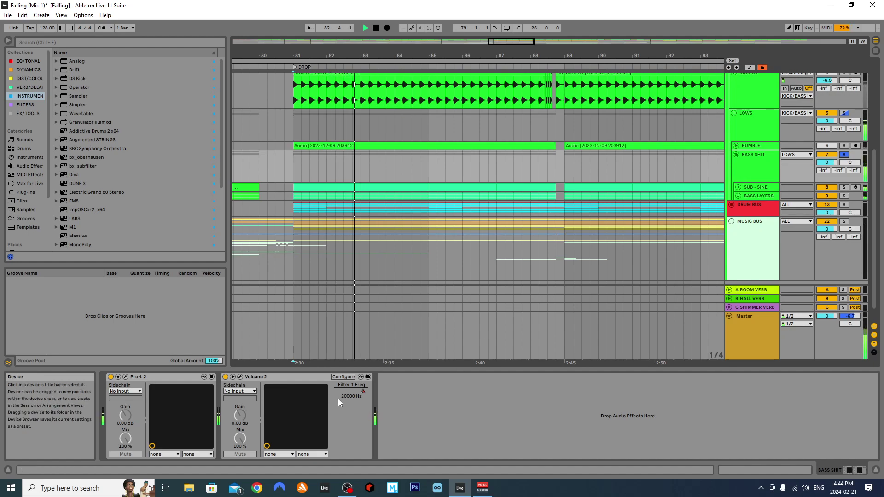
{"action": "key", "text": "space"}
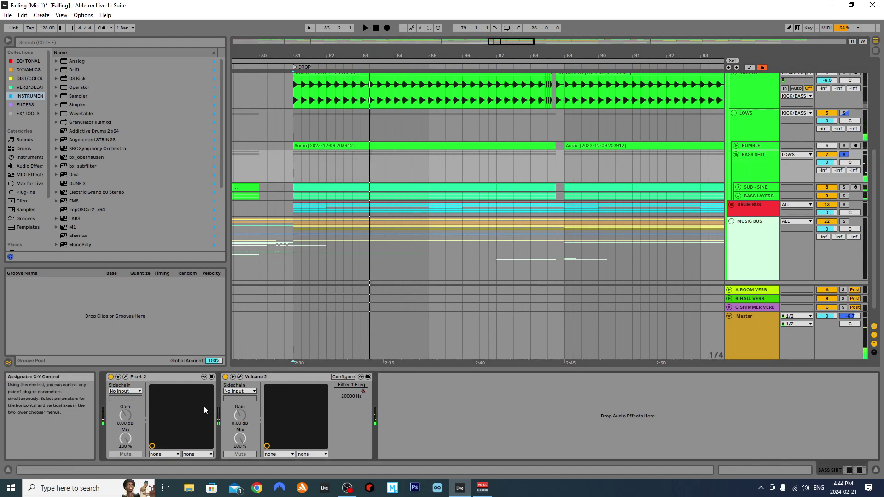
Inspect the Pro-L 2 limiter on the BASS SHIT group during playback, and close its plug-in window.
{"action": "left_click", "coordinate": [755, 161]}
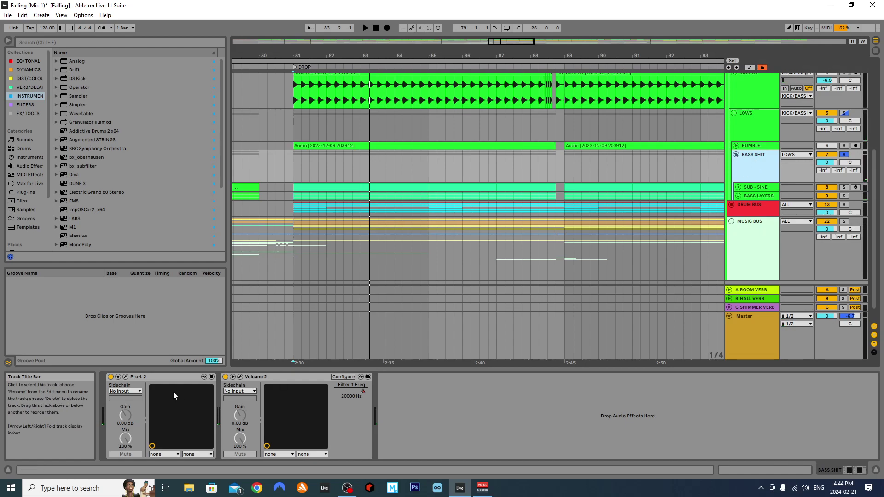
{"action": "left_click", "coordinate": [126, 377]}
{"action": "key", "text": "space"}
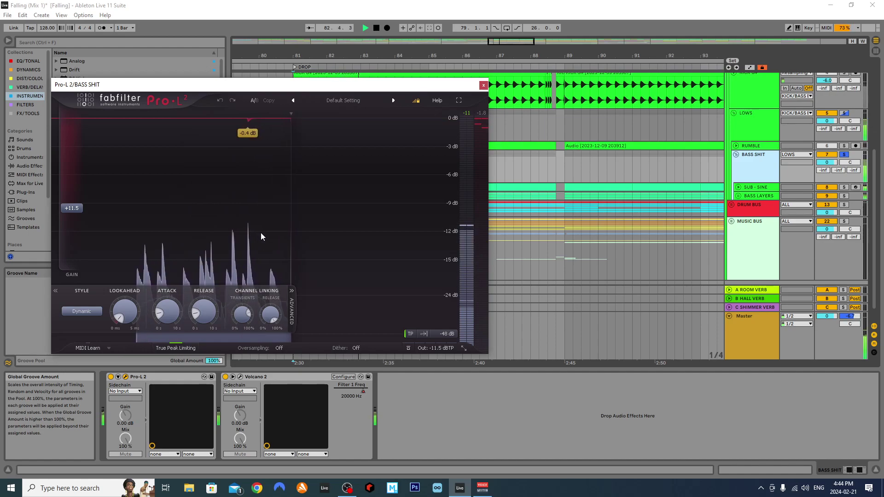
{"action": "key", "text": "space"}
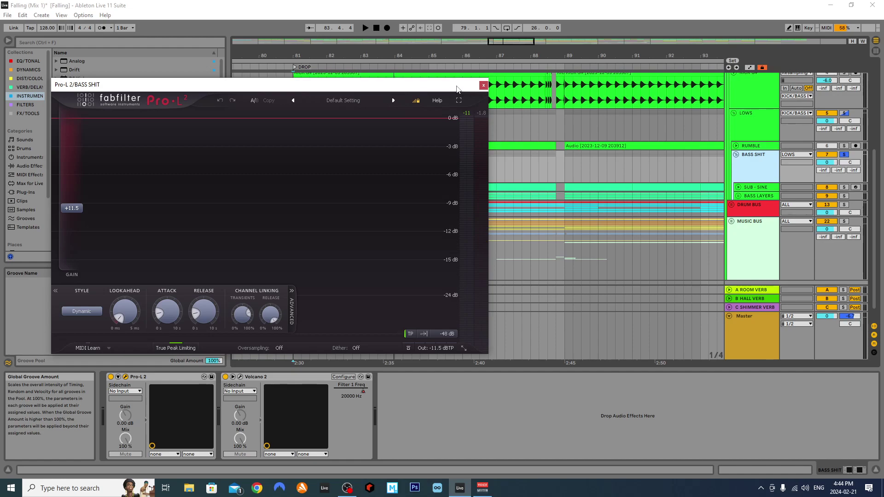
{"action": "left_click", "coordinate": [483, 85]}
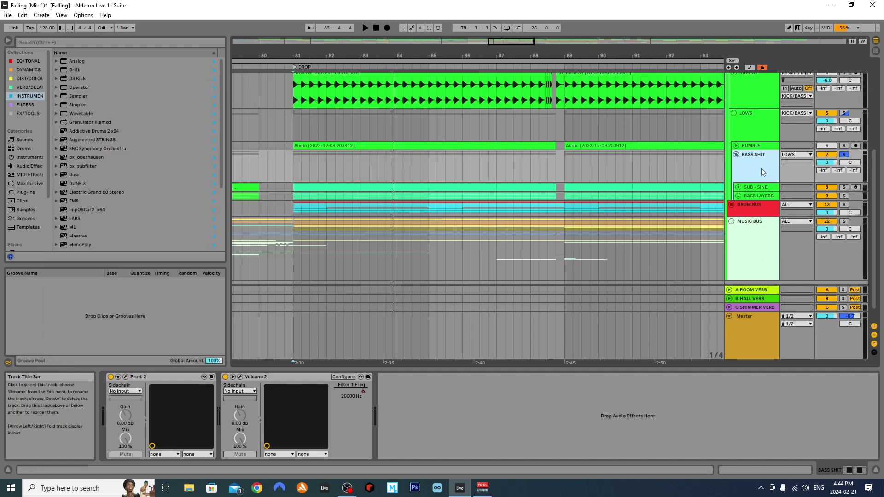
Show the Volcano 2 Filter 1 Freq automation on the BASS SHIT group across the whole arrangement.
{"action": "left_click", "coordinate": [736, 155]}
{"action": "left_click", "coordinate": [746, 127]}
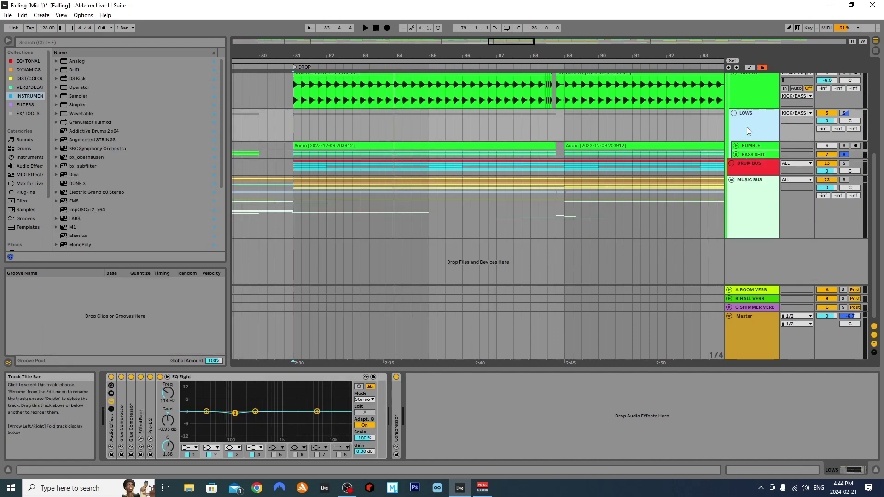
{"action": "left_click", "coordinate": [746, 157]}
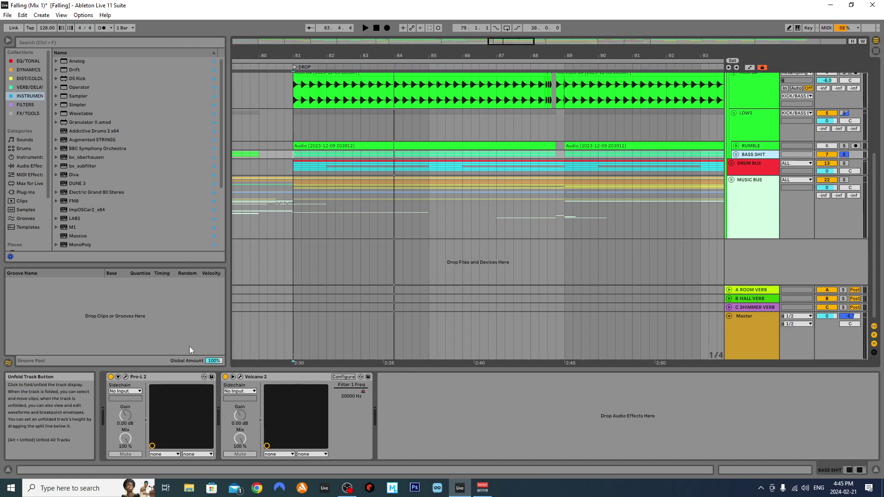
{"action": "right_click", "coordinate": [362, 394]}
{"action": "left_click", "coordinate": [388, 398]}
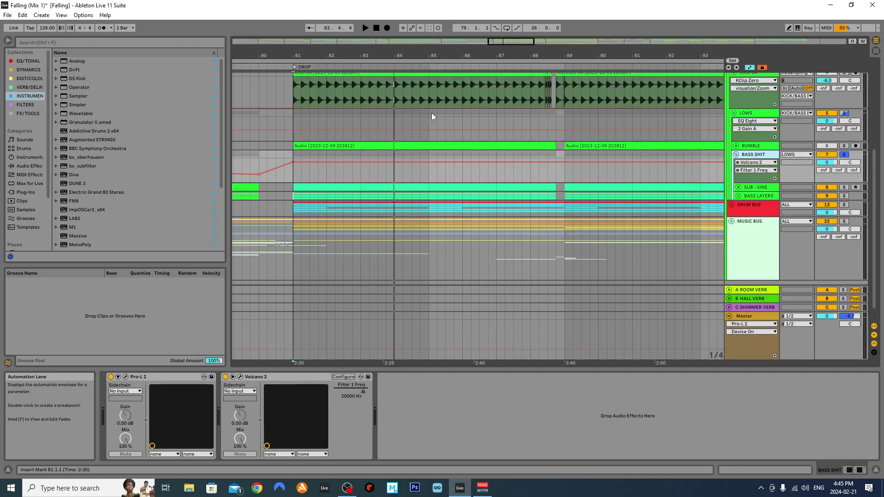
{"action": "scroll", "coordinate": [408, 132], "scroll_direction": "down", "scroll_amount": 5}
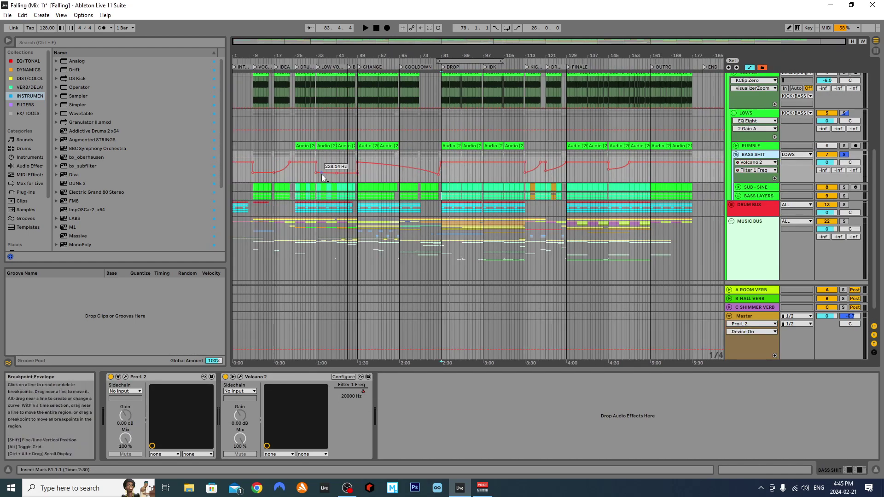
Audition the BASS SHIT filter automation in the CHANGE and COOLDOWN sections, and place the insert marker at 65.1.1.
{"action": "left_click", "coordinate": [358, 183]}
{"action": "key", "text": "space"}
{"action": "key", "text": "space"}
{"action": "left_click", "coordinate": [405, 175]}
{"action": "key", "text": "space"}
{"action": "key", "text": "space"}
{"action": "left_click", "coordinate": [278, 378]}
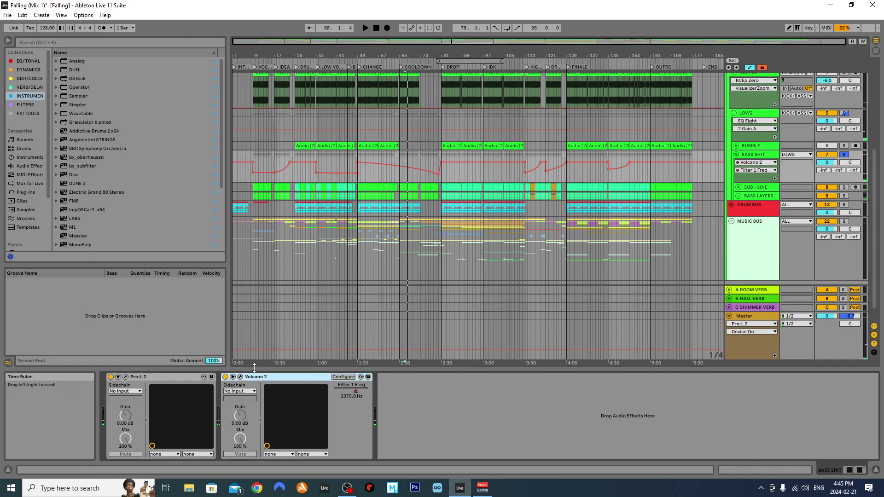
{"action": "left_click", "coordinate": [399, 179]}
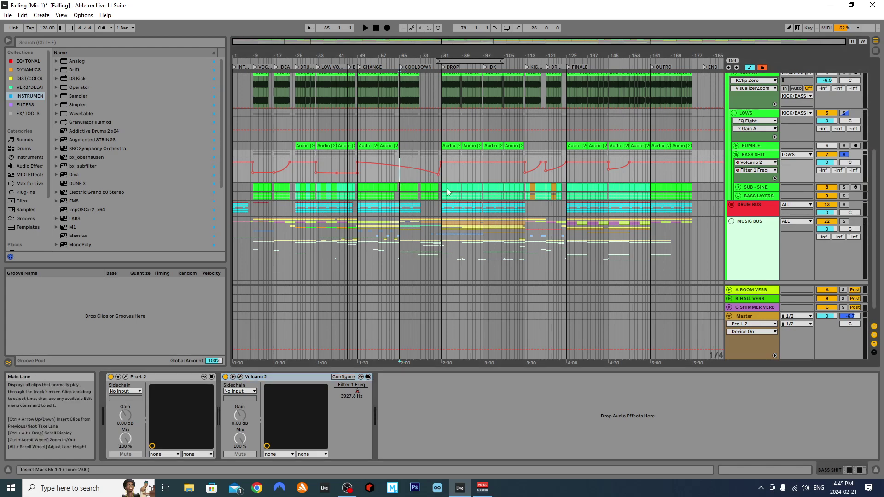
Compare the BASS SHIT filter automation by playing the start of the DROP and the COOLDOWN from 65.1.1.
{"action": "scroll", "coordinate": [429, 170], "scroll_direction": "up", "scroll_amount": 1}
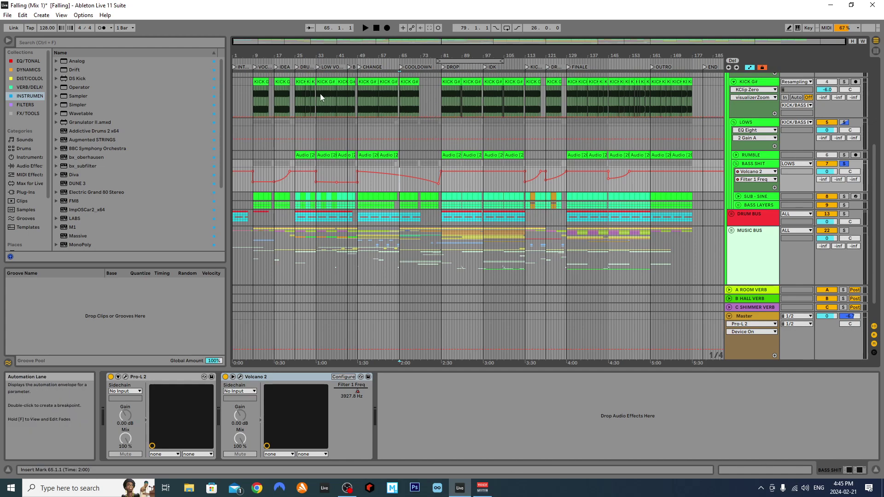
{"action": "scroll", "coordinate": [325, 182], "scroll_direction": "up", "scroll_amount": 3}
{"action": "scroll", "coordinate": [348, 177], "scroll_direction": "down", "scroll_amount": 3}
{"action": "scroll", "coordinate": [368, 182], "scroll_direction": "up", "scroll_amount": 3}
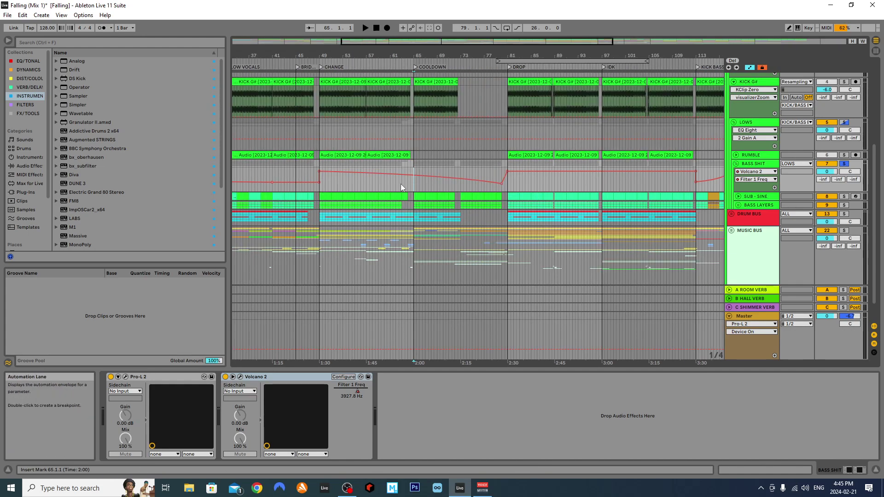
{"action": "left_click", "coordinate": [508, 183]}
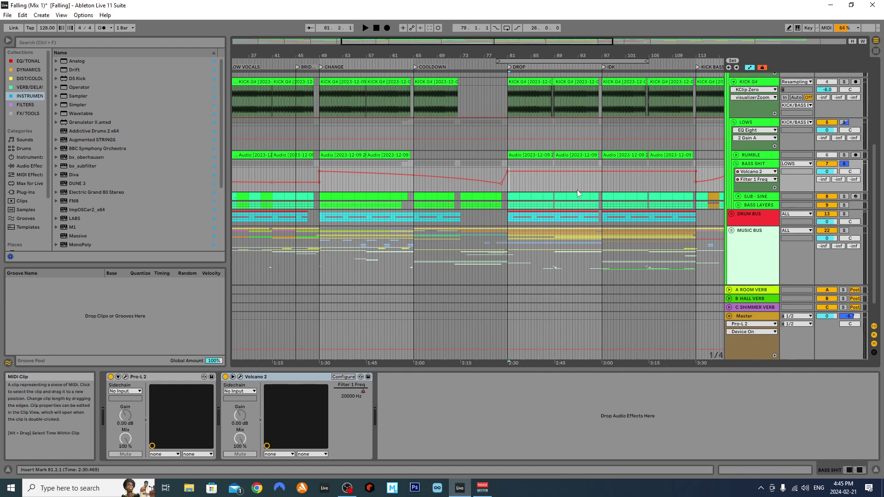
{"action": "right_click", "coordinate": [547, 168]}
{"action": "key", "text": "Escape"}
{"action": "key", "text": "space"}
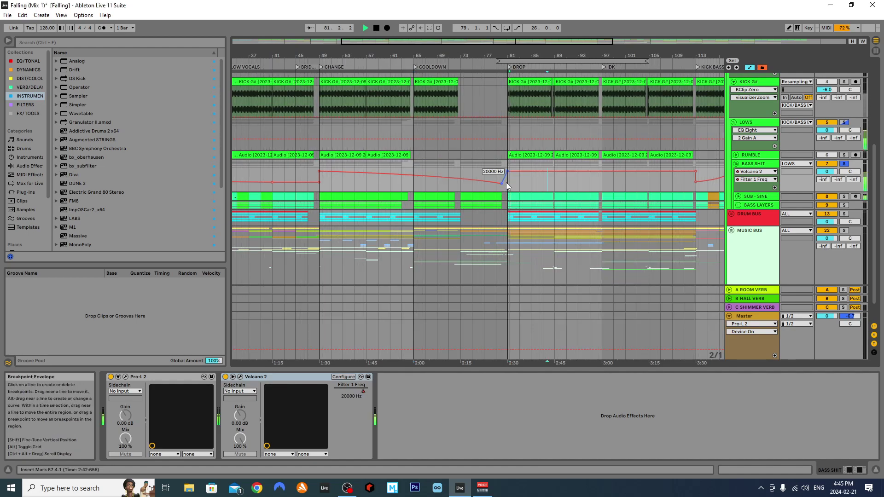
{"action": "left_click", "coordinate": [410, 189]}
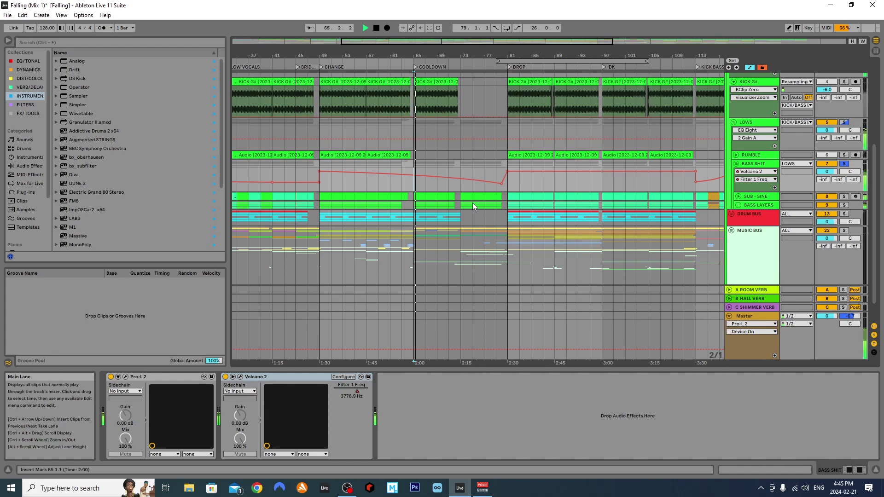
{"action": "key", "text": "space"}
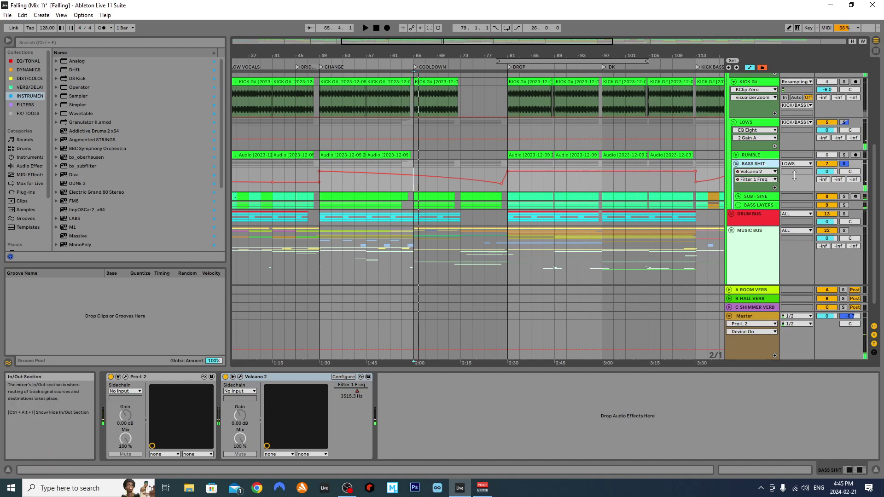
Fold the BASS SHIT group, collapse EQ Eight on the LOWS group and expand its first Glue Compressor.
{"action": "left_click", "coordinate": [735, 163]}
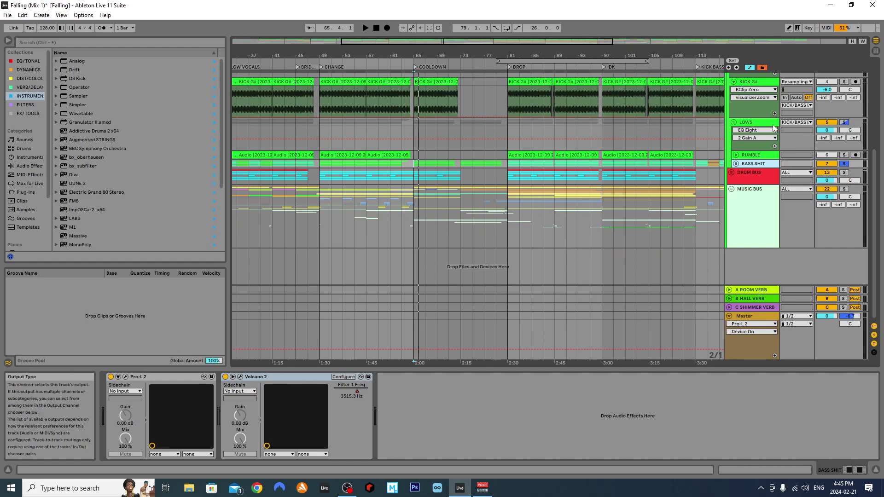
{"action": "left_click", "coordinate": [755, 125]}
{"action": "double_click", "coordinate": [233, 377]}
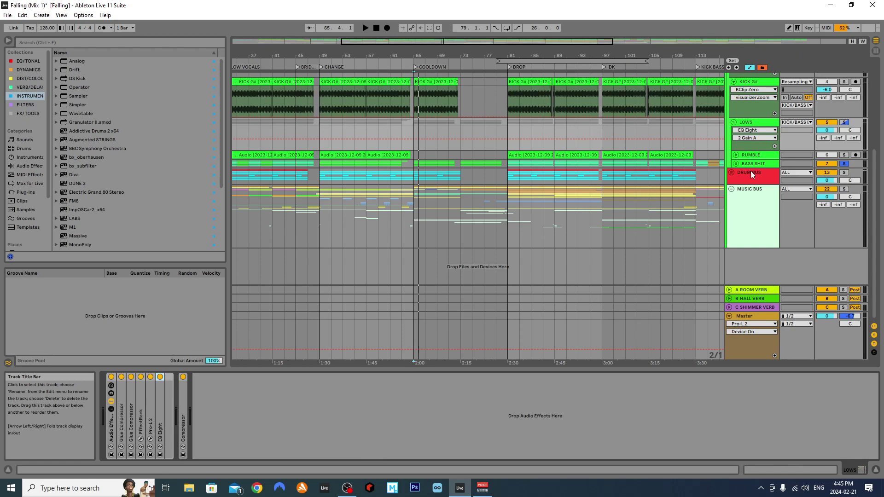
{"action": "double_click", "coordinate": [119, 413]}
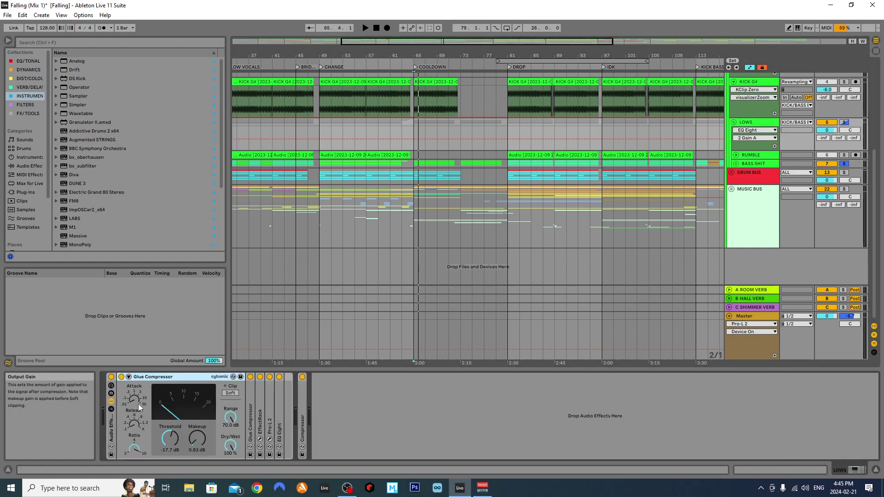
Play from the start of the COOLDOWN section and watch the compression meter of the first Glue Compressor on LOWS.
{"action": "key", "text": "plus"}
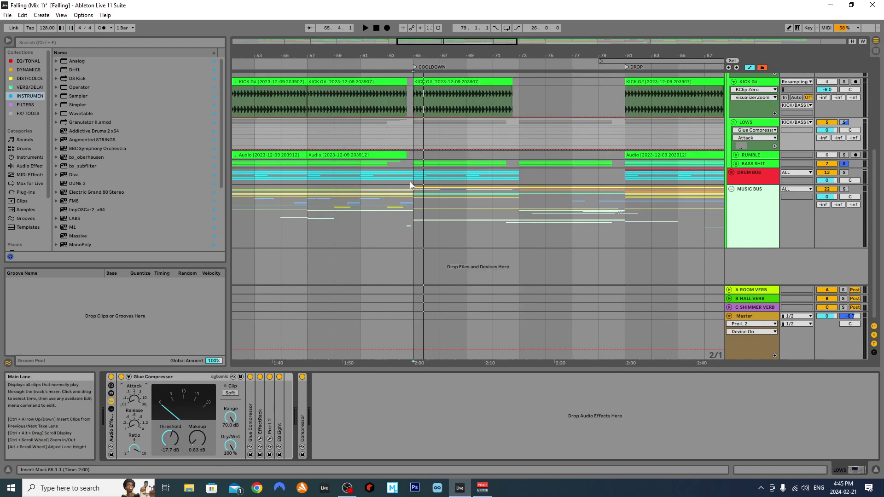
{"action": "left_click", "coordinate": [304, 165]}
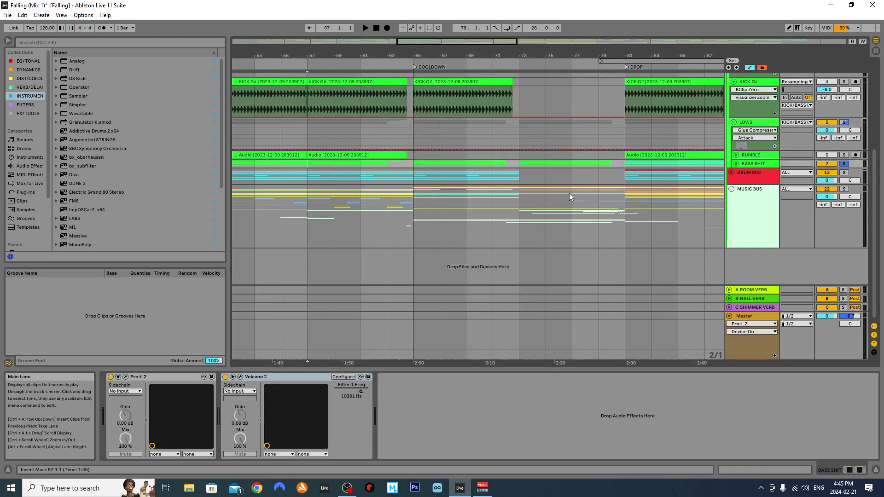
{"action": "key", "text": "minus"}
{"action": "left_click", "coordinate": [500, 167]}
{"action": "key", "text": "space"}
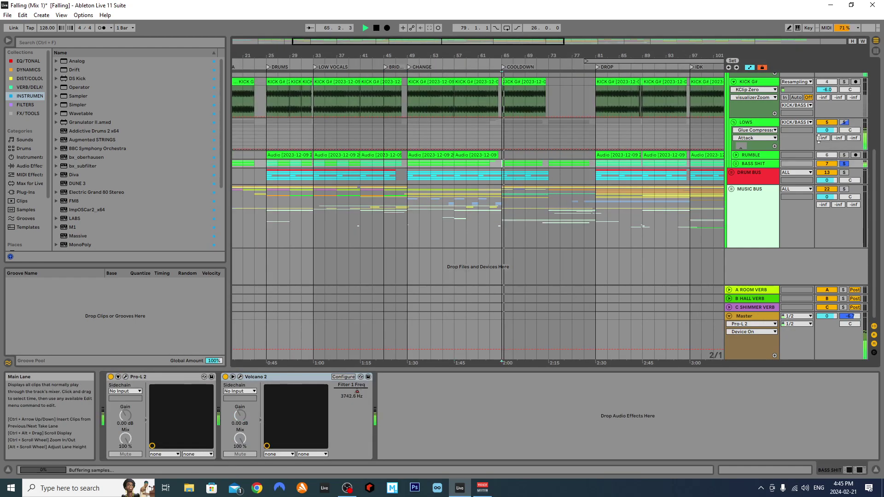
{"action": "left_click", "coordinate": [746, 122]}
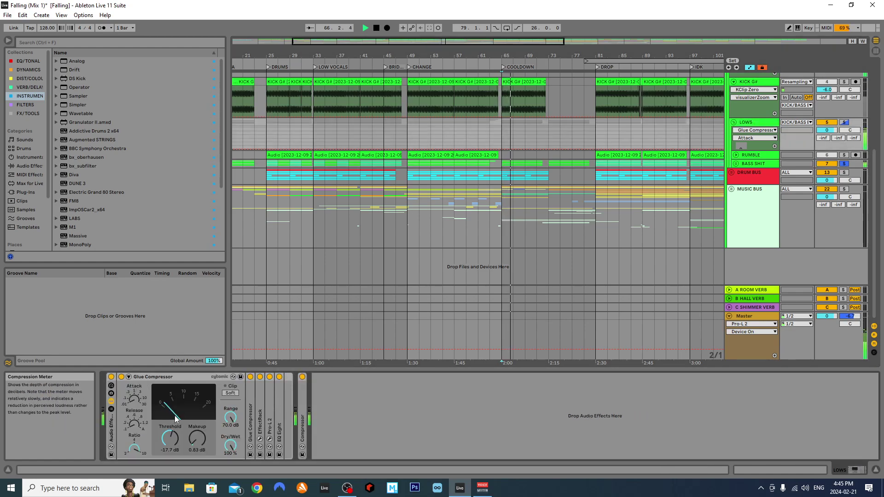
{"action": "key", "text": "space"}
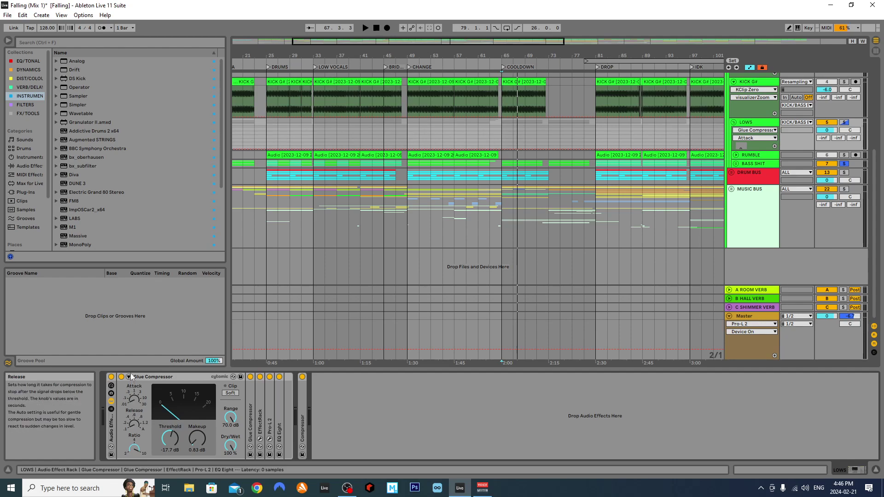
Collapse the first Glue Compressor on LOWS, expand the second one and watch its compression meter during playback.
{"action": "double_click", "coordinate": [146, 374]}
{"action": "double_click", "coordinate": [131, 403]}
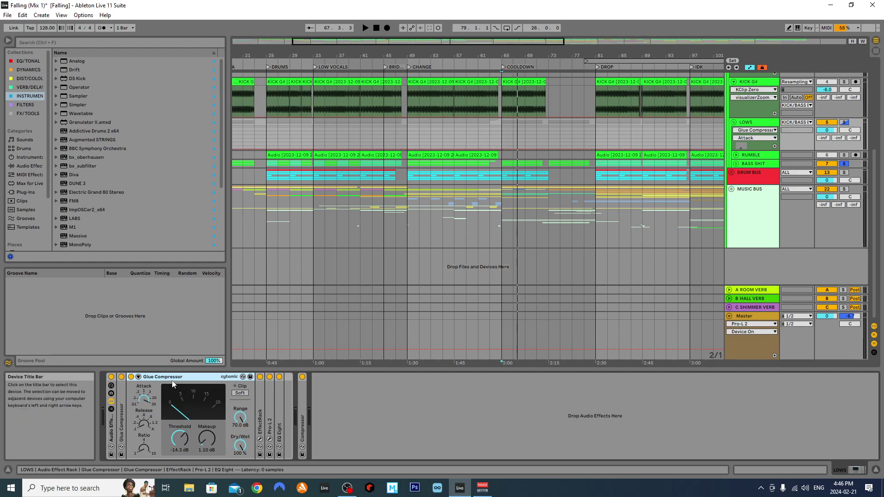
{"action": "key", "text": "space"}
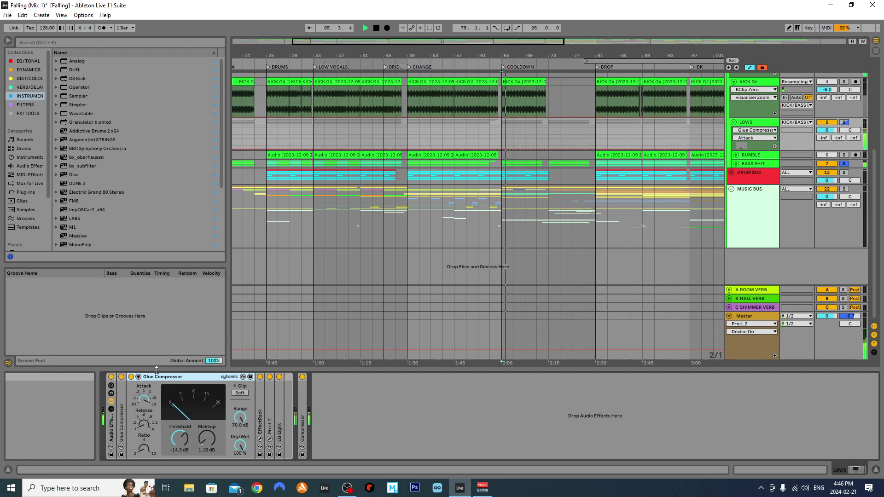
{"action": "key", "text": "space"}
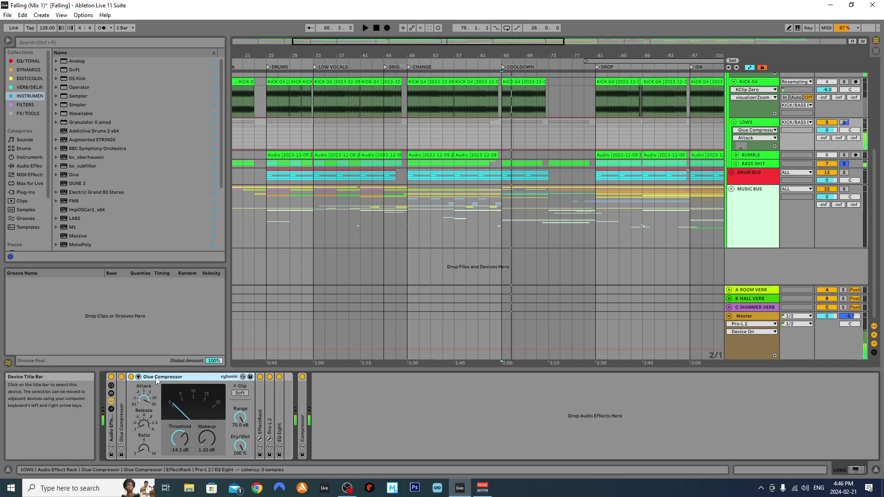
Collapse the second Glue Compressor on LOWS, inspect the Decapitator settings in its EffectRack and play the section briefly.
{"action": "double_click", "coordinate": [150, 380]}
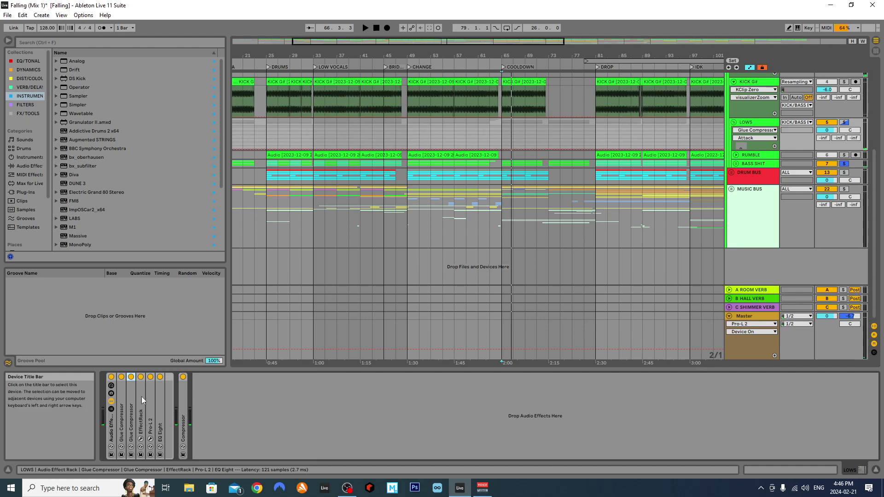
{"action": "double_click", "coordinate": [142, 396]}
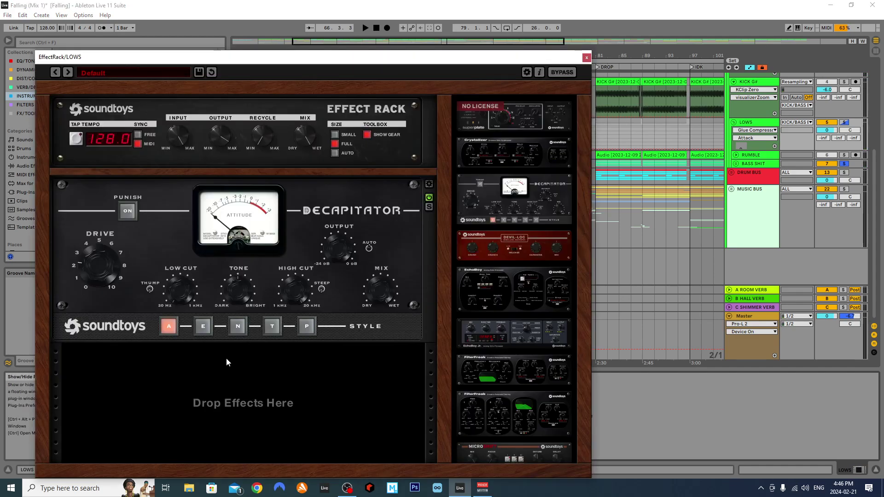
{"action": "left_click", "coordinate": [587, 59]}
{"action": "key", "text": "space"}
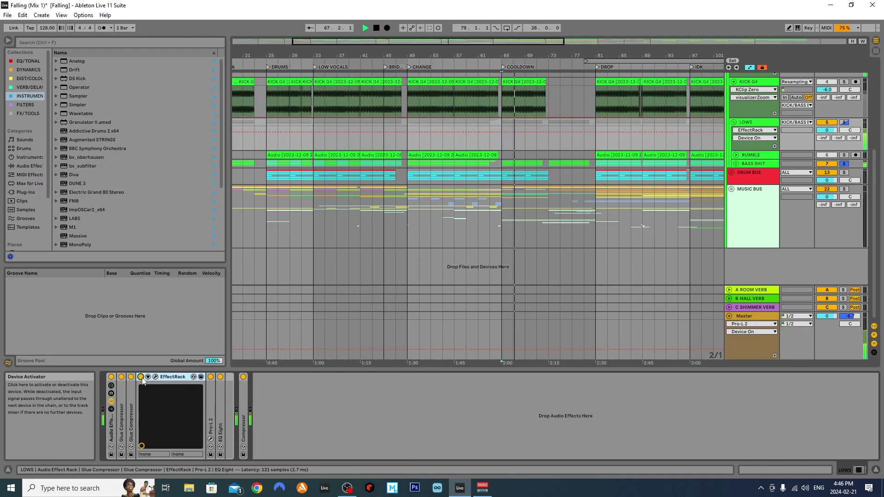
{"action": "key", "text": "space"}
Open the Pro-L 2 limiter on the LOWS group, watch its gain reduction during playback and close its window.
{"action": "double_click", "coordinate": [211, 392]}
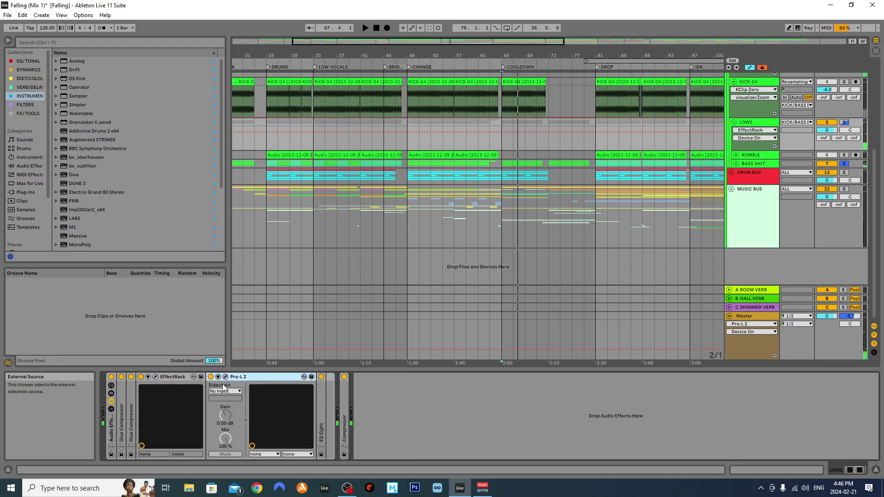
{"action": "left_click", "coordinate": [225, 376]}
{"action": "key", "text": "space"}
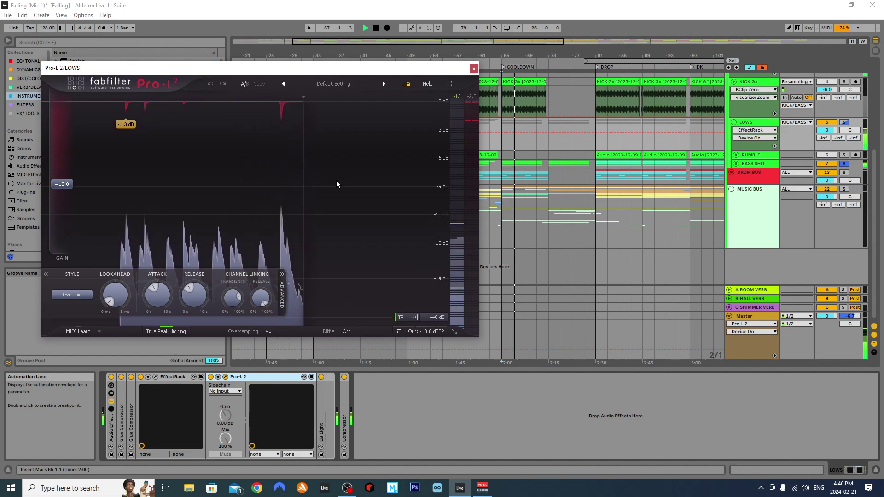
{"action": "key", "text": "space"}
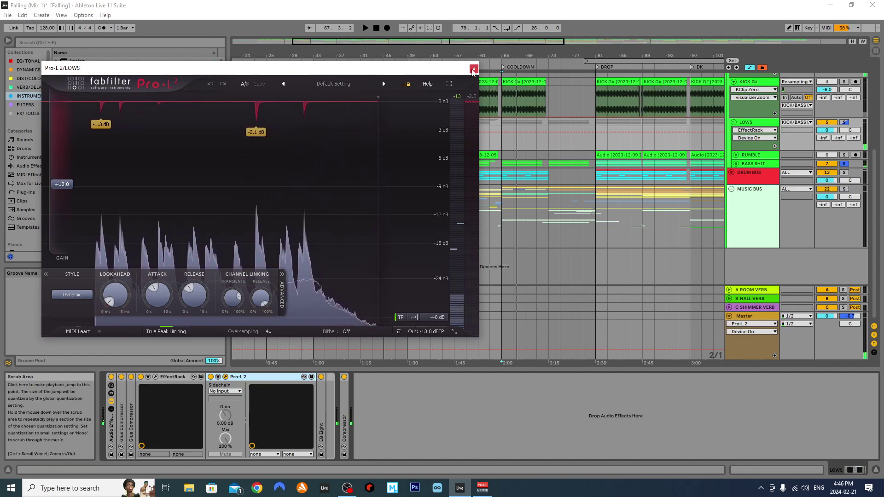
{"action": "left_click", "coordinate": [473, 70]}
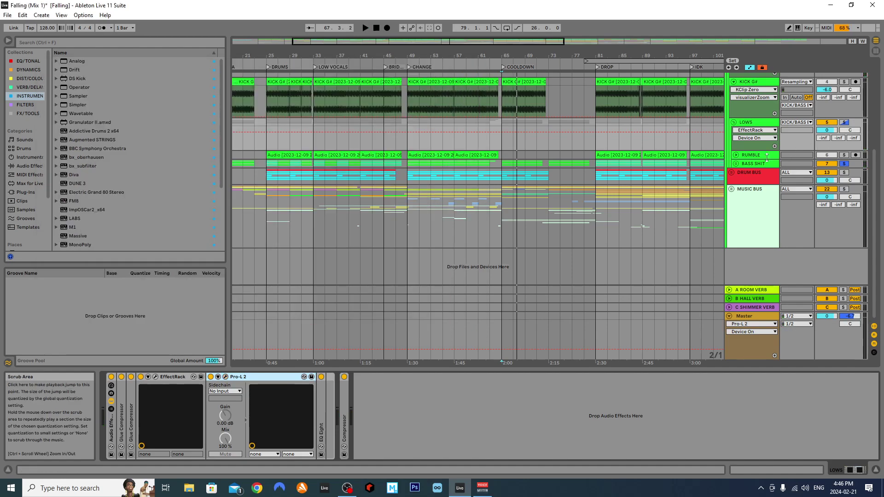
Unfold the BASS SHIT group to view the BASS LAYERS device chain, and fold both groups again.
{"action": "left_click", "coordinate": [736, 164]}
{"action": "left_click", "coordinate": [738, 205]}
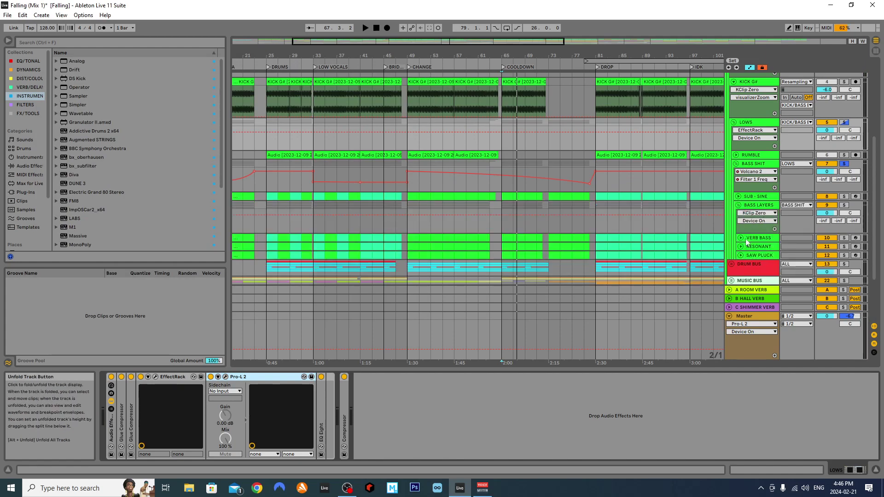
{"action": "left_click", "coordinate": [759, 205]}
{"action": "left_click", "coordinate": [739, 205]}
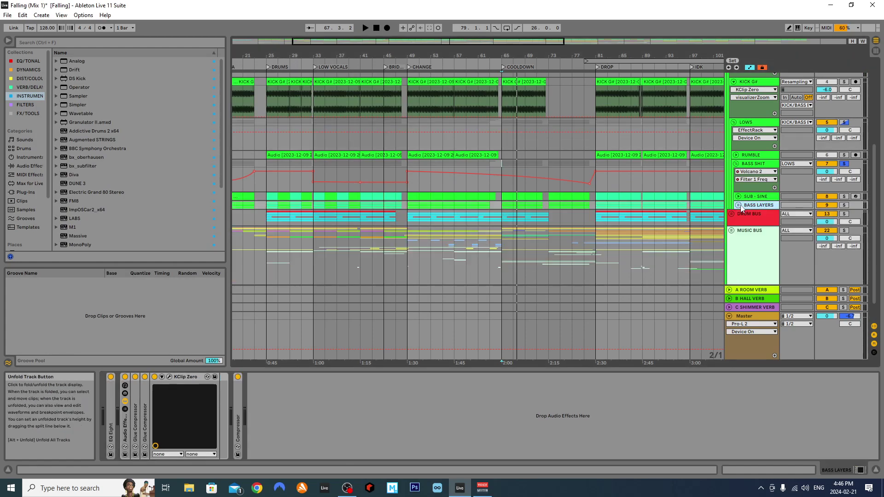
{"action": "left_click", "coordinate": [736, 164]}
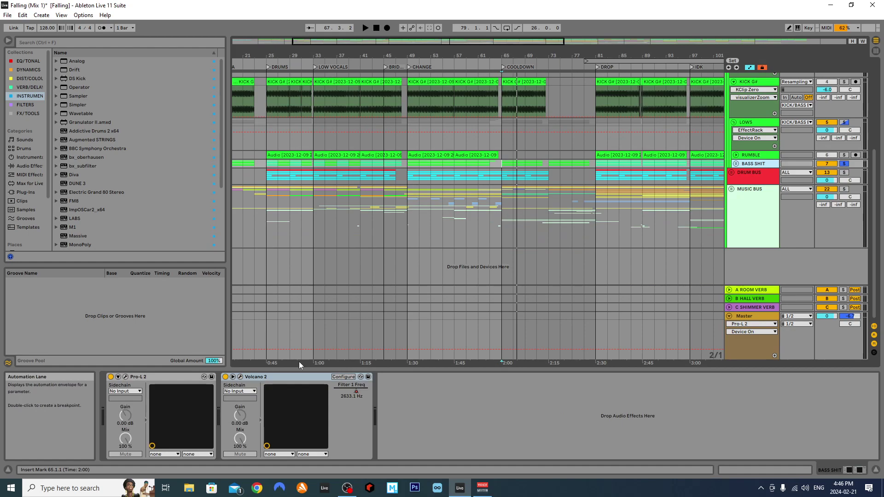
Collapse EffectRack and Pro-L 2 on the LOWS group and expand its Compressor to show the sidechain settings.
{"action": "left_click", "coordinate": [754, 131]}
{"action": "left_click", "coordinate": [711, 159]}
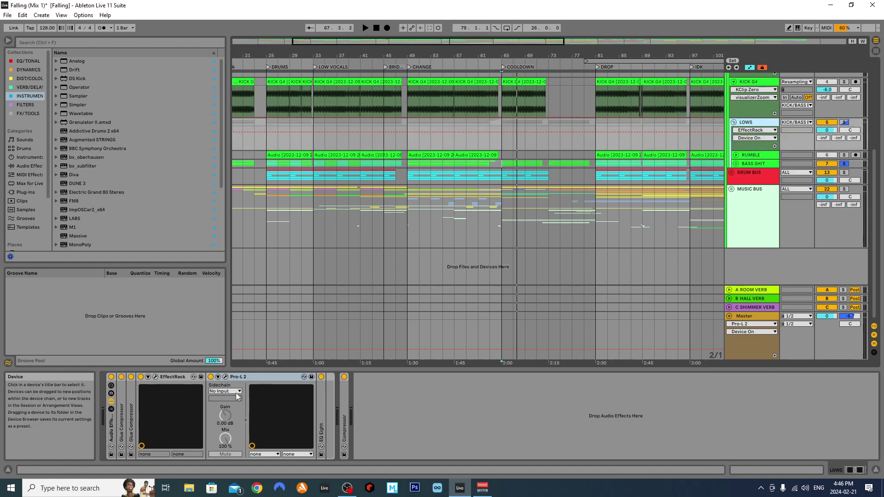
{"action": "double_click", "coordinate": [180, 376]}
{"action": "double_click", "coordinate": [180, 376]}
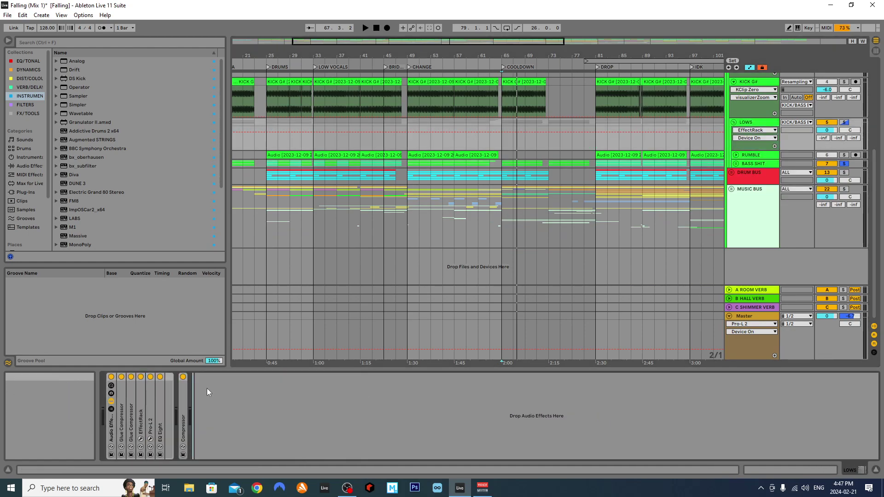
{"action": "double_click", "coordinate": [184, 408]}
Play the COOLDOWN from 65.1.1 and compare the LOWS group with its sidechain Compressor bypassed and enabled.
{"action": "scroll", "coordinate": [517, 197], "scroll_direction": "up", "scroll_amount": 3}
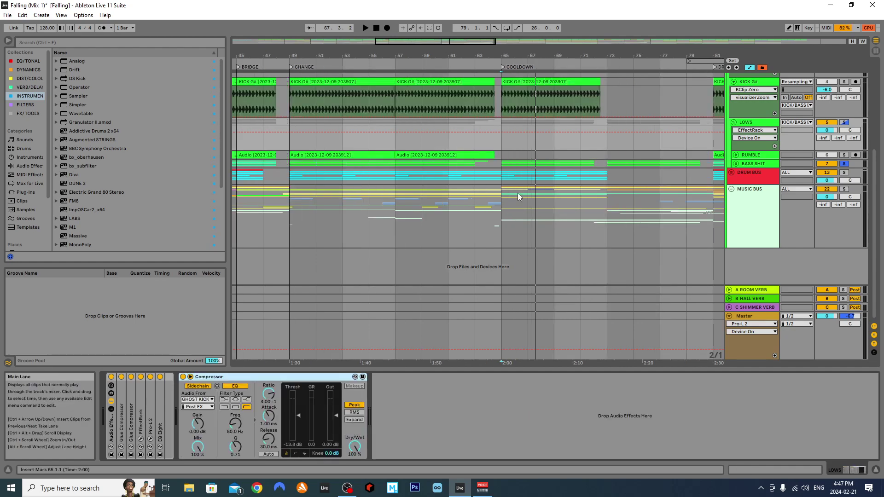
{"action": "left_click", "coordinate": [505, 173]}
{"action": "scroll", "coordinate": [510, 140], "scroll_direction": "right", "scroll_amount": 2}
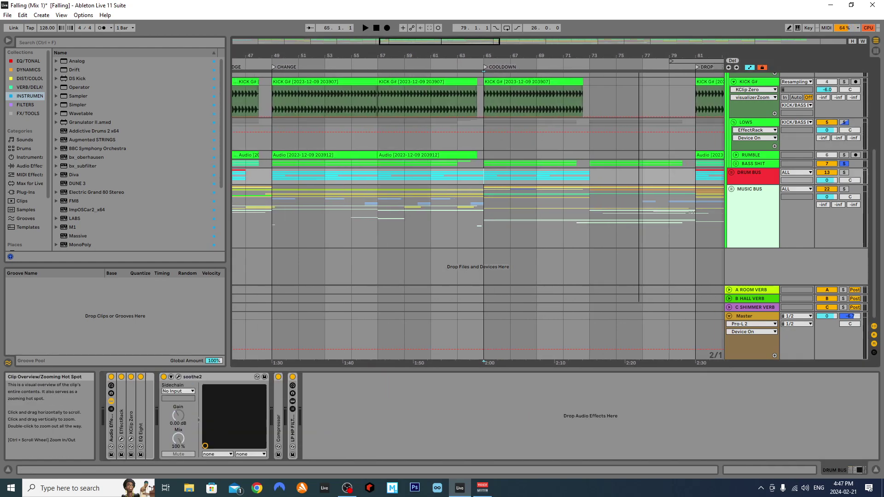
{"action": "left_click", "coordinate": [485, 164]}
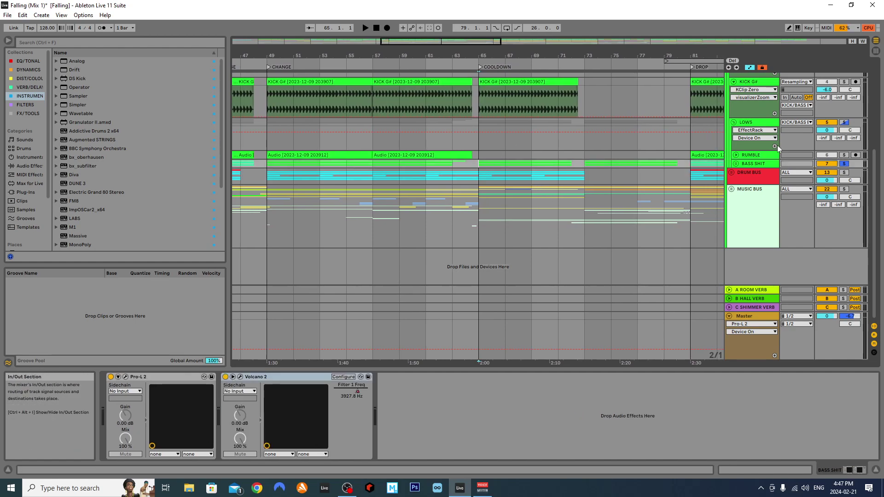
{"action": "left_click", "coordinate": [754, 126]}
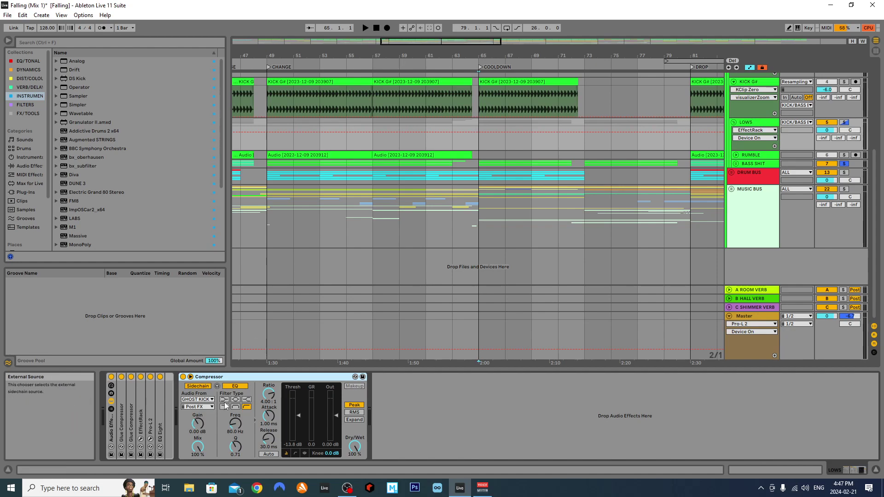
{"action": "left_click", "coordinate": [182, 377]}
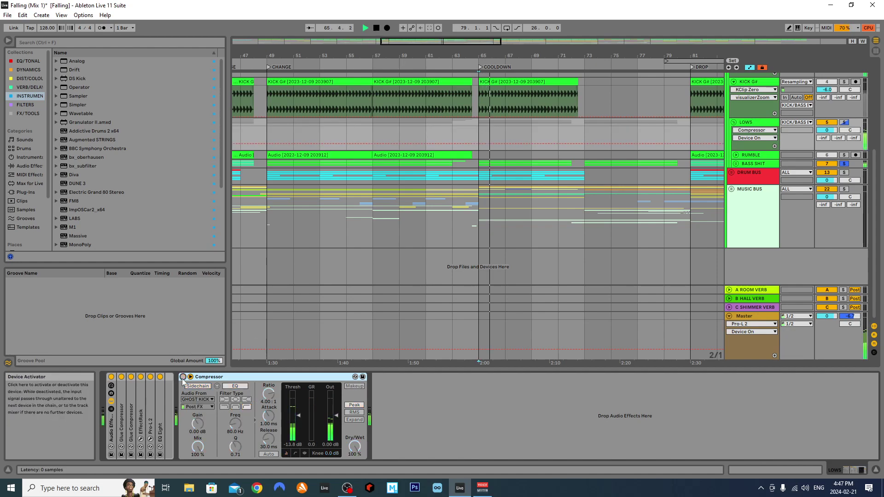
{"action": "left_click", "coordinate": [183, 377]}
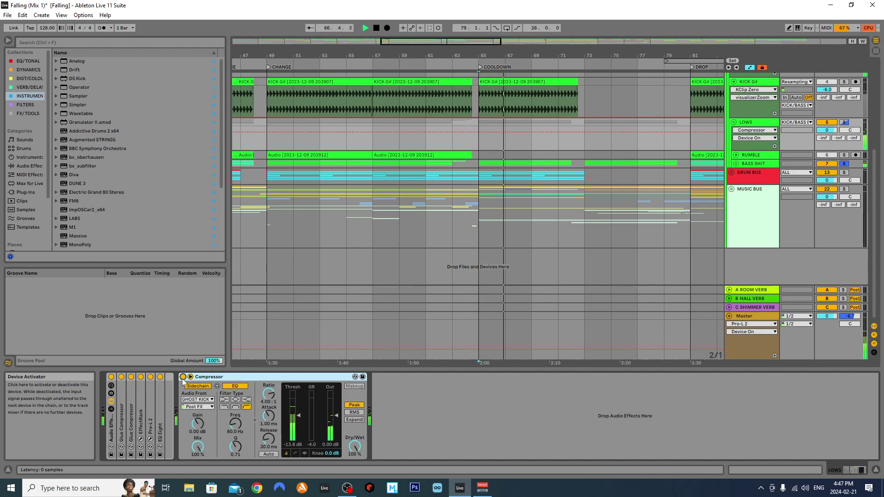
{"action": "key", "text": "space"}
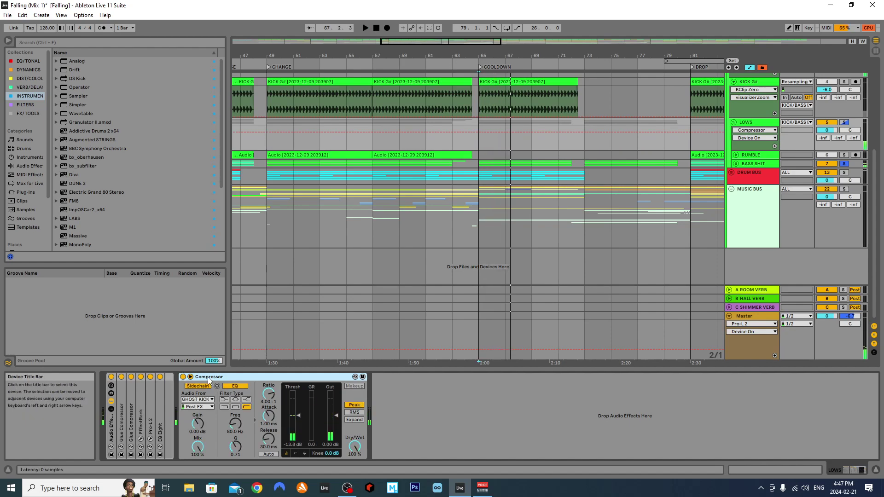
Collapse the Compressor on LOWS and compare the group's Audio Effect Rack bypassed and enabled while playing from 65.1.1.
{"action": "double_click", "coordinate": [208, 378]}
{"action": "left_click", "coordinate": [111, 376]}
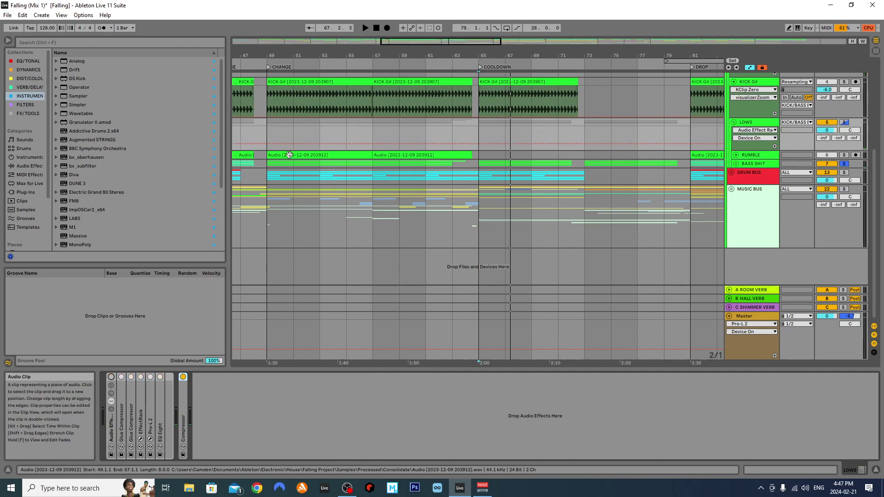
{"action": "left_click", "coordinate": [474, 163]}
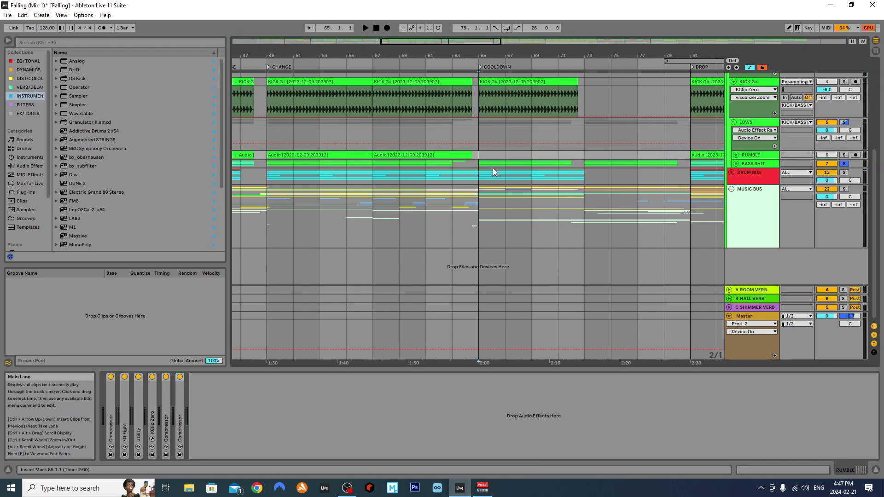
{"action": "left_click", "coordinate": [747, 122]}
{"action": "key", "text": "space"}
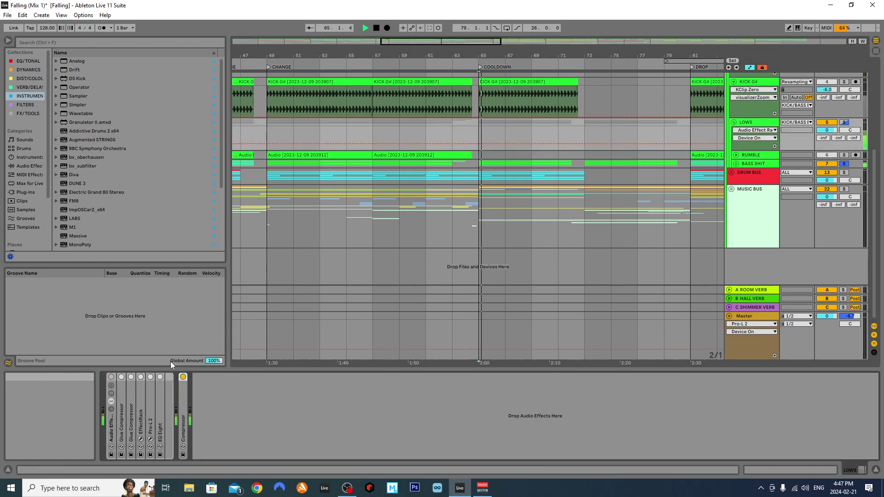
{"action": "left_click", "coordinate": [111, 377]}
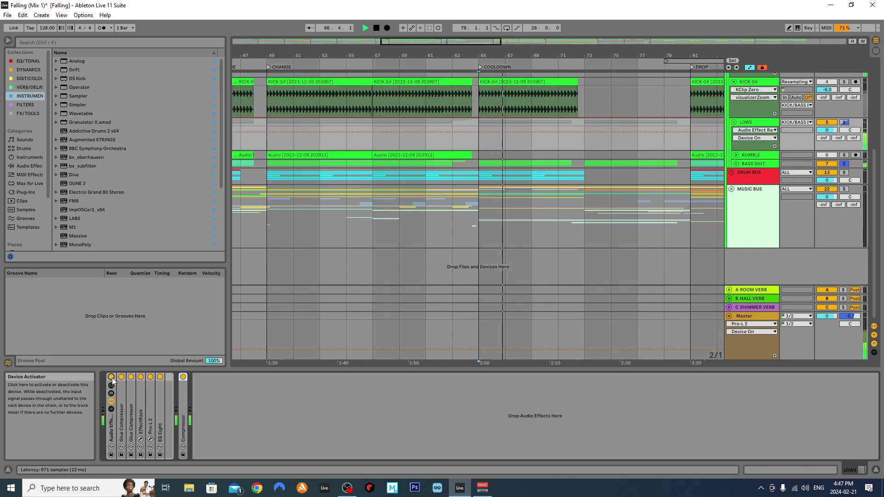
{"action": "key", "text": "space"}
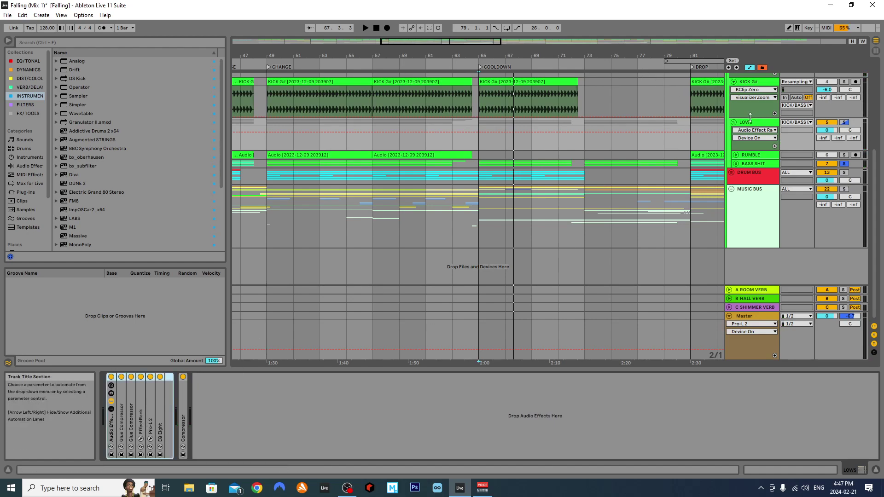
Fold the LOWS group and the KICK G# track inside the KICK/BASS BUS.
{"action": "left_click", "coordinate": [734, 124]}
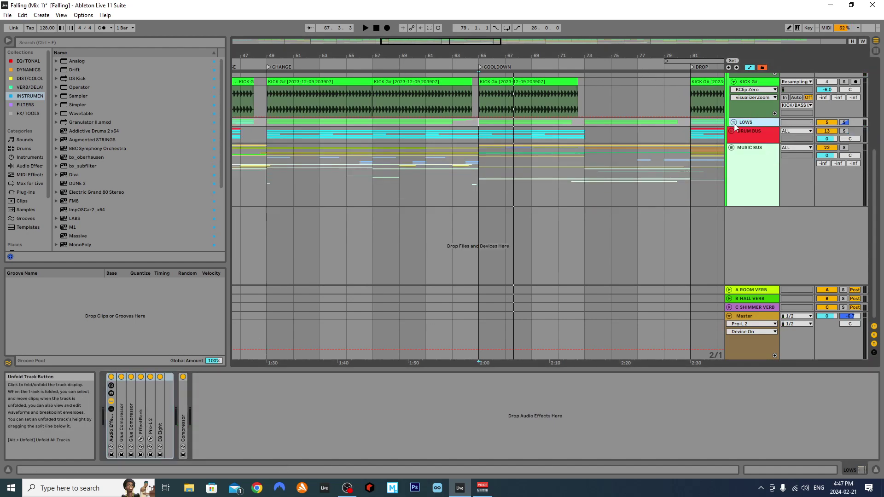
{"action": "scroll", "coordinate": [757, 104], "scroll_direction": "up", "scroll_amount": 1}
{"action": "left_click", "coordinate": [735, 105]}
{"action": "left_click", "coordinate": [735, 101]}
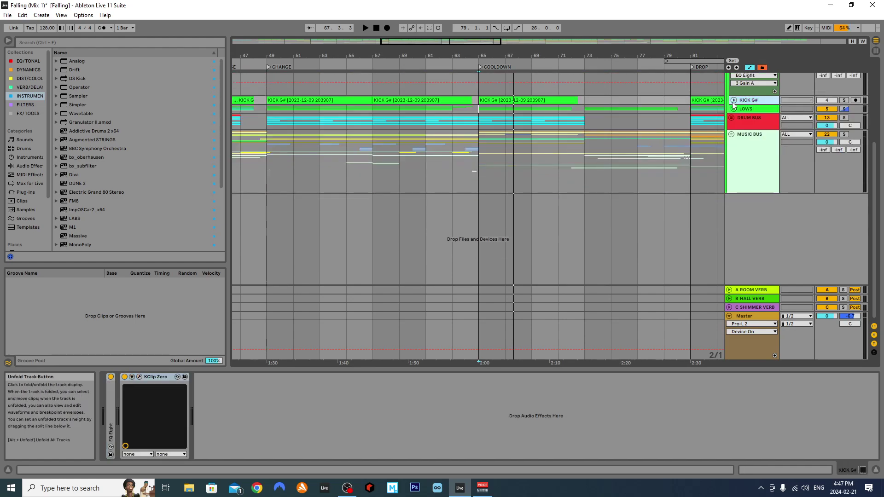
{"action": "scroll", "coordinate": [735, 110], "scroll_direction": "up", "scroll_amount": 3}
Solo the KICK/BASS BUS, play it from the start of the CHANGE section at 49.1.1 and collapse its soothe2 device.
{"action": "left_click", "coordinate": [754, 134]}
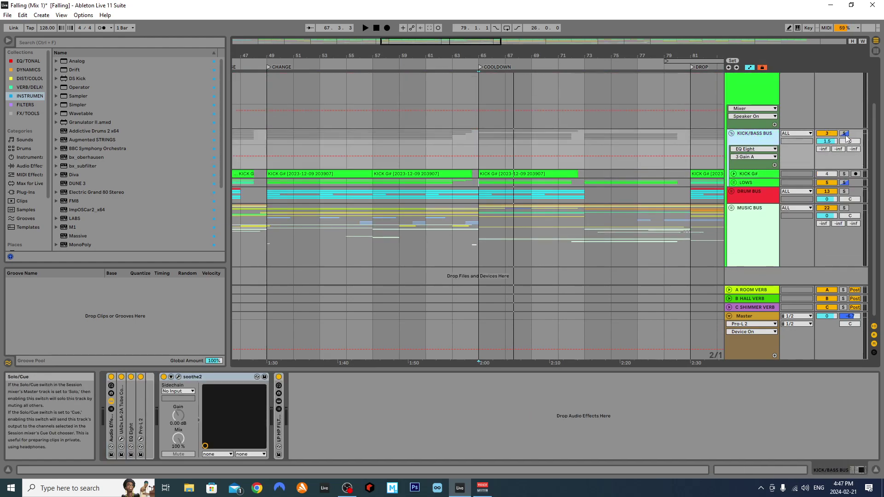
{"action": "left_click", "coordinate": [845, 133]}
{"action": "key", "text": "space"}
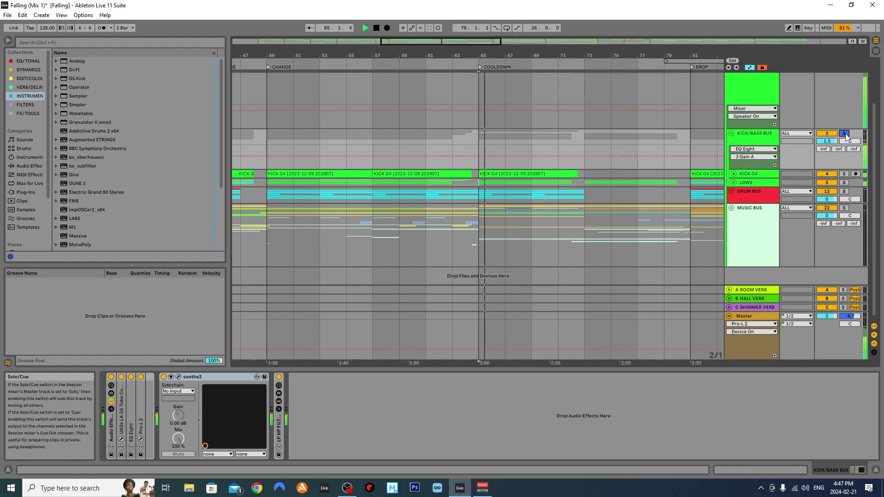
{"action": "left_click", "coordinate": [271, 161]}
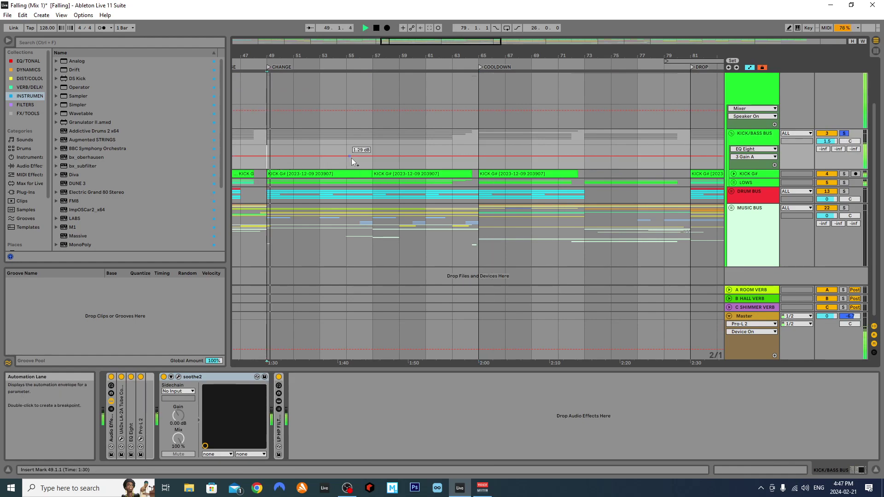
{"action": "scroll", "coordinate": [359, 161], "scroll_direction": "down", "scroll_amount": 3}
{"action": "scroll", "coordinate": [371, 163], "scroll_direction": "up", "scroll_amount": 3}
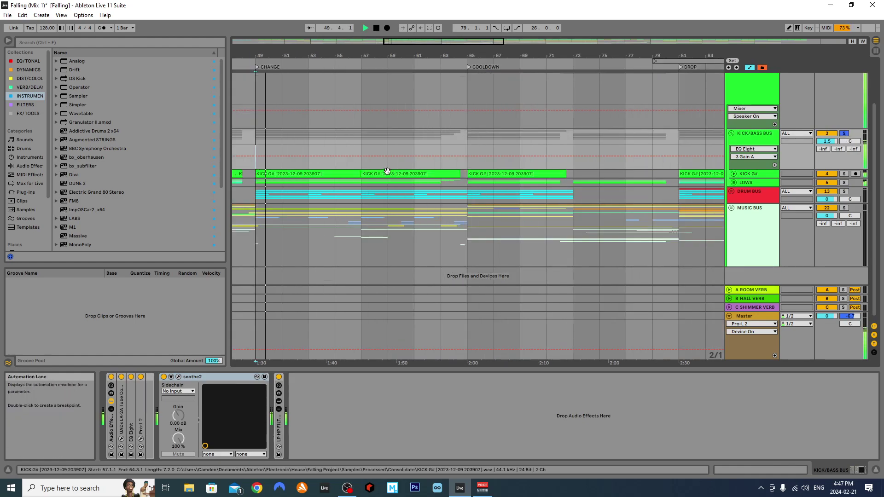
{"action": "double_click", "coordinate": [744, 137]}
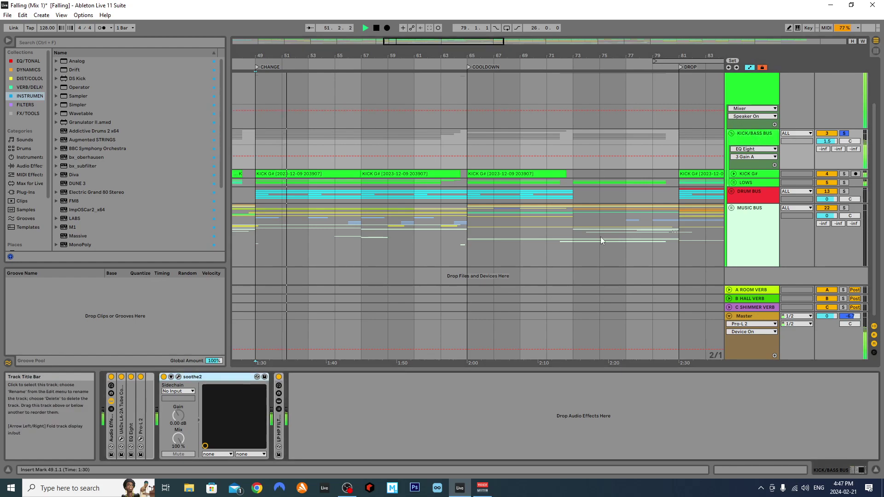
{"action": "double_click", "coordinate": [207, 377]}
{"action": "key", "text": "space"}
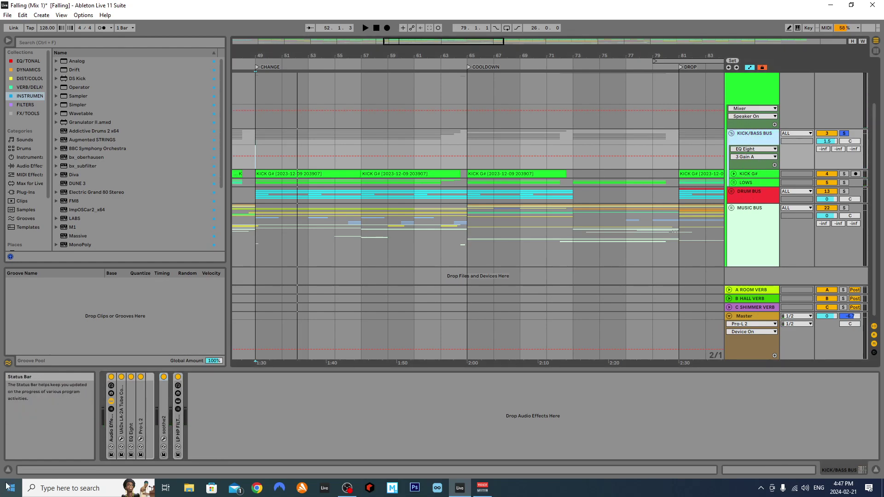
Open the UADx LA-2A Tube Compressor on the KICK/BASS BUS and watch its gain reduction meter during playback.
{"action": "double_click", "coordinate": [121, 405]}
{"action": "left_click", "coordinate": [136, 377]}
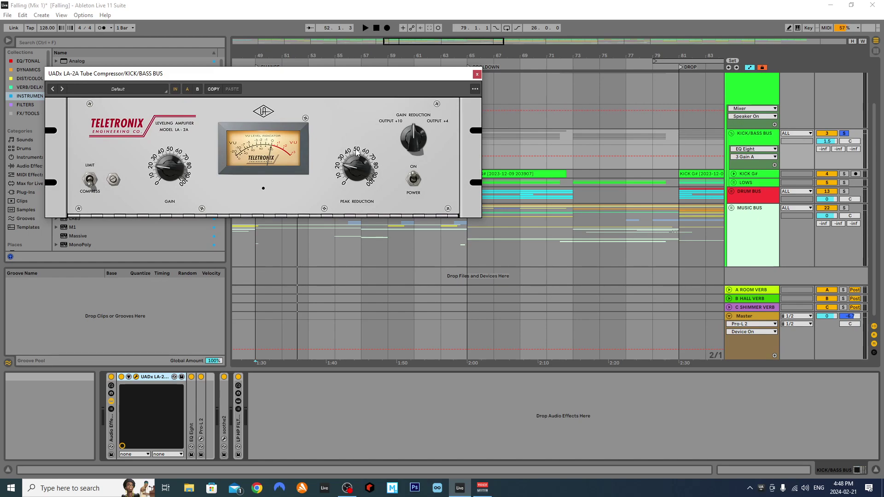
{"action": "key", "text": "space"}
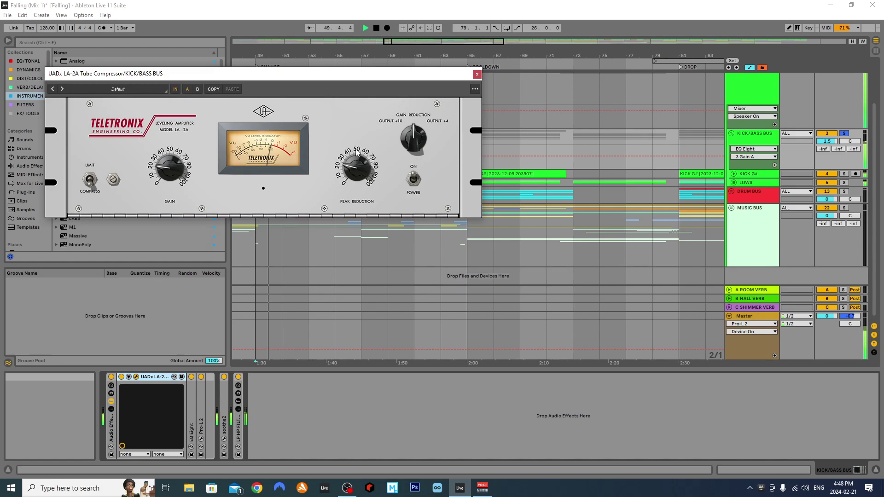
{"action": "key", "text": "space"}
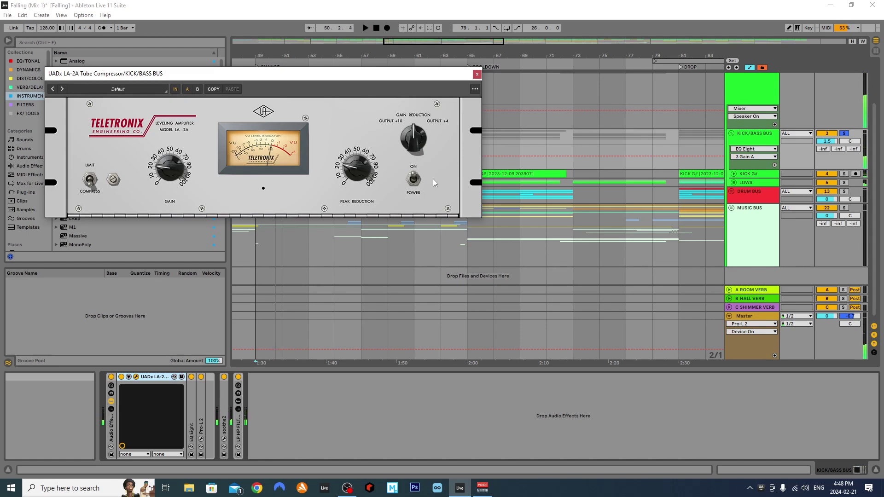
Close the LA-2A window and examine the EQ Eight curve on the KICK/BASS BUS during playback, collapsing the device when done.
{"action": "left_click", "coordinate": [477, 74]}
{"action": "double_click", "coordinate": [191, 405]}
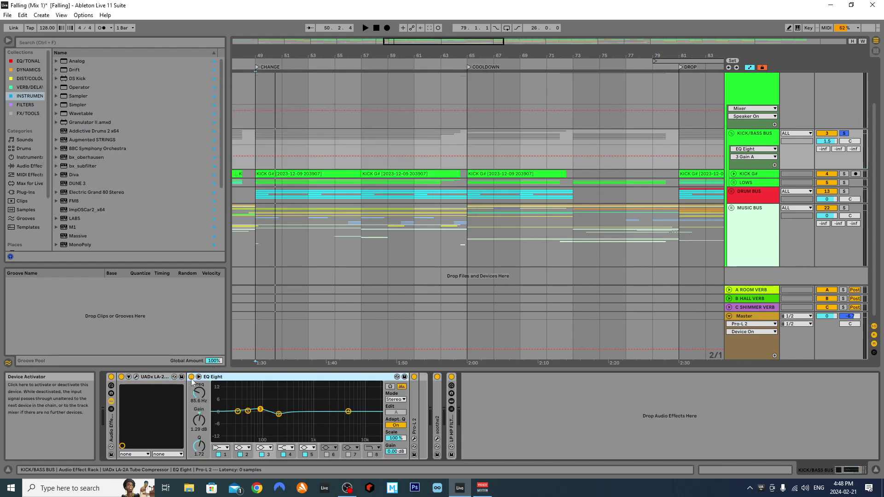
{"action": "key", "text": "space"}
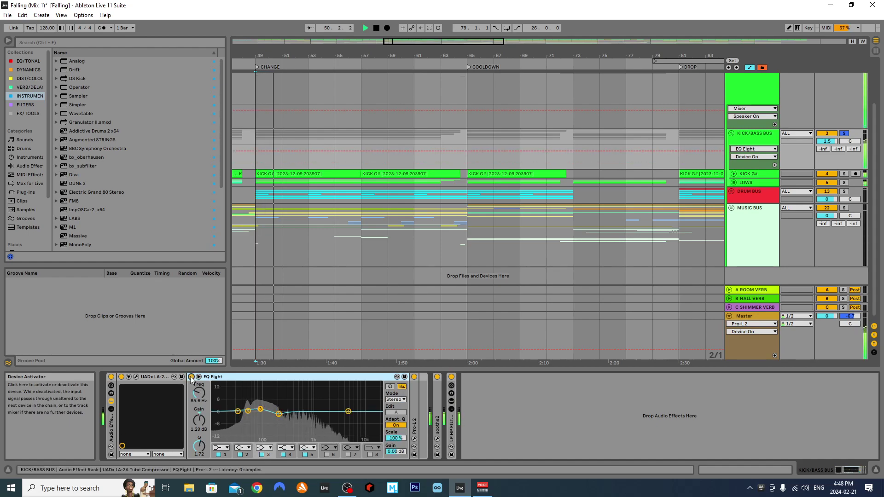
{"action": "double_click", "coordinate": [208, 378]}
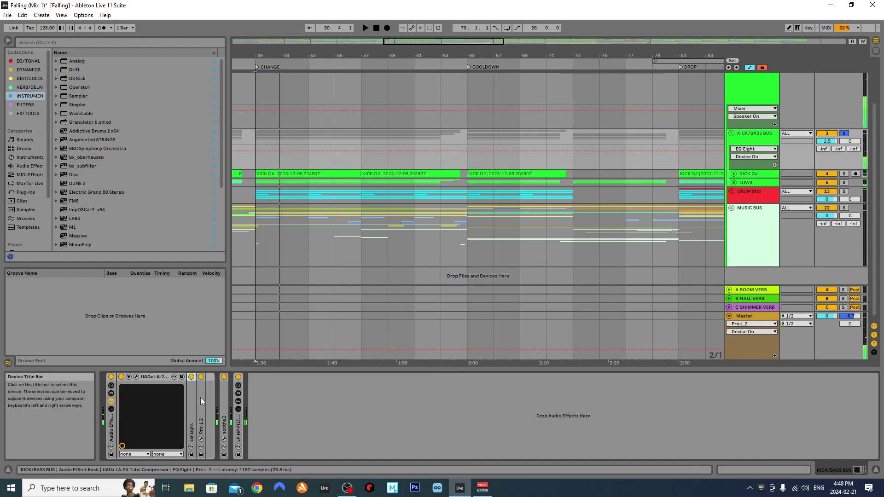
Open Pro-L 2 on the KICK/BASS BUS, watch its gain reduction during playback and review its limiter settings.
{"action": "double_click", "coordinate": [200, 396]}
{"action": "left_click", "coordinate": [216, 376]}
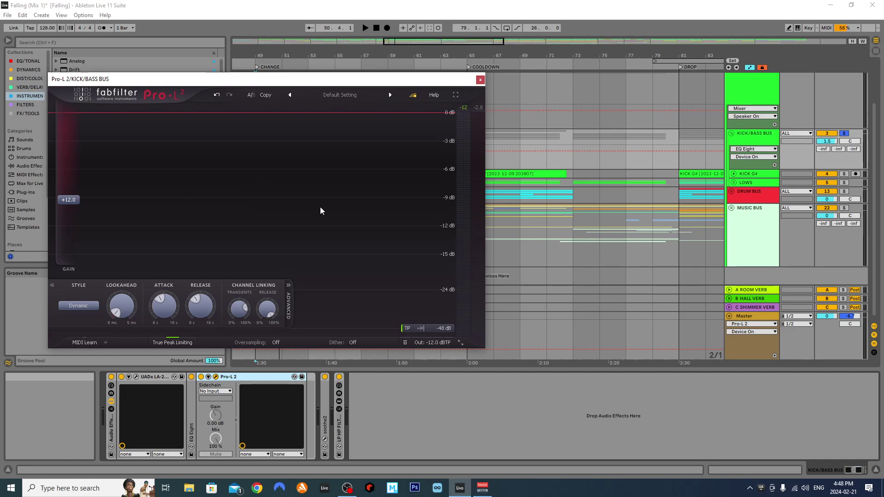
{"action": "key", "text": "space"}
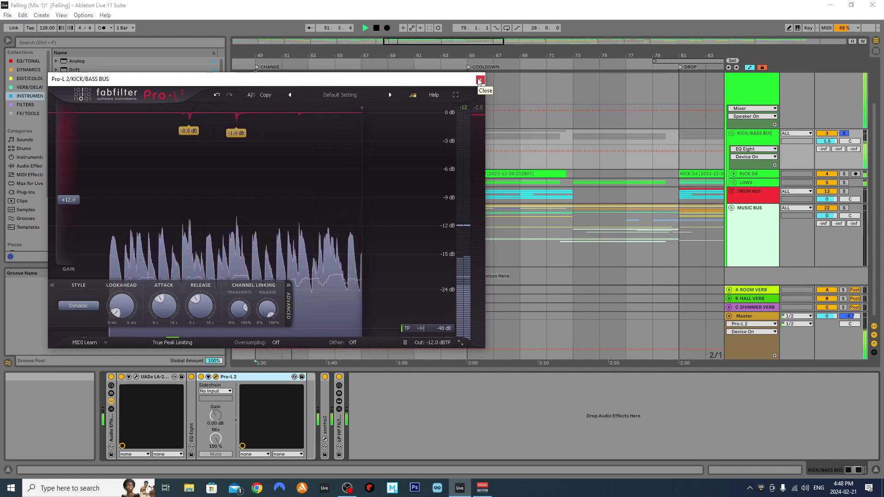
{"action": "key", "text": "space"}
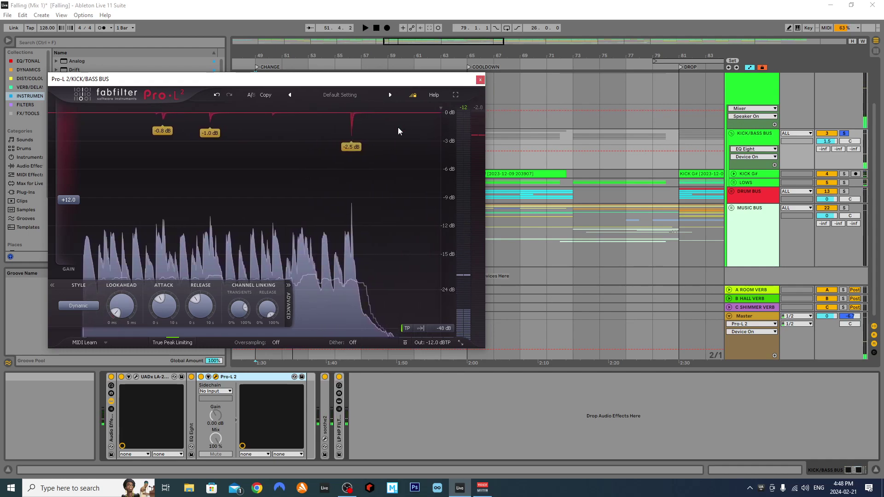
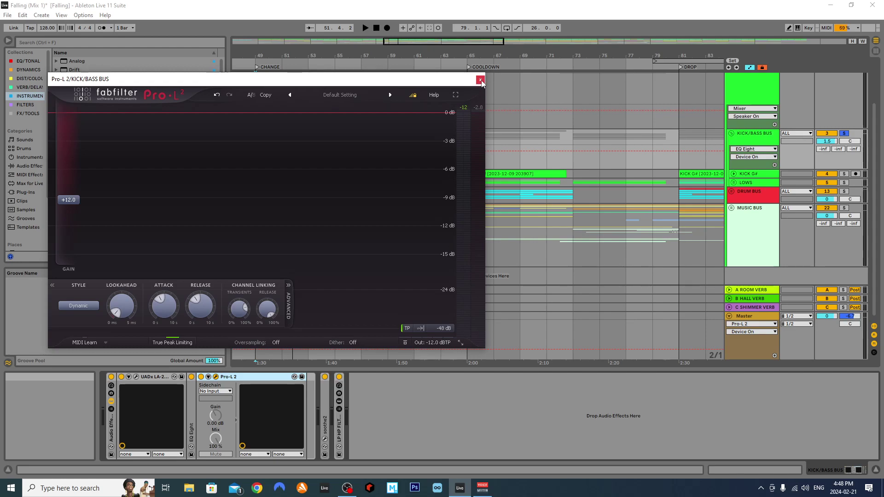
{"action": "left_click", "coordinate": [480, 81]}
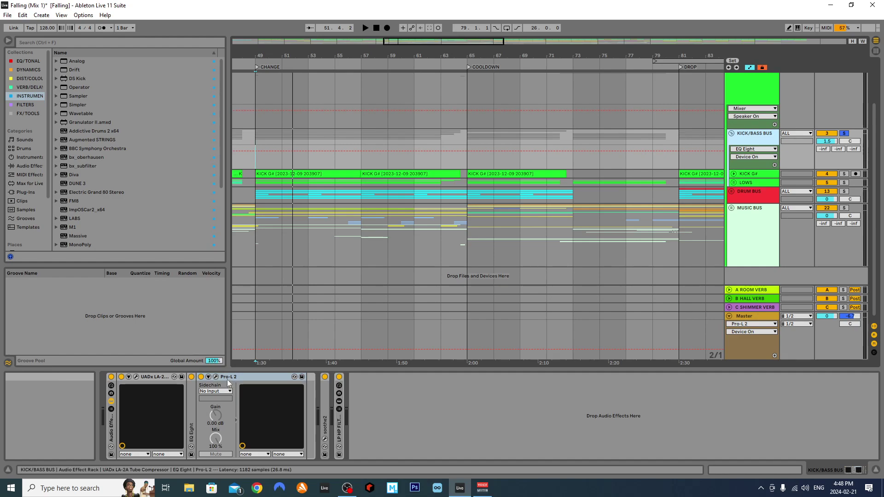
{"action": "left_click", "coordinate": [216, 377]}
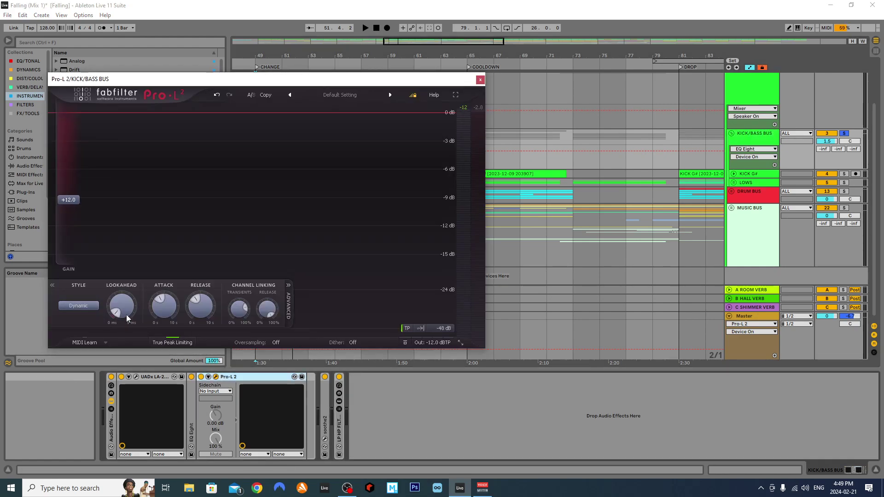
{"action": "left_click", "coordinate": [480, 80]}
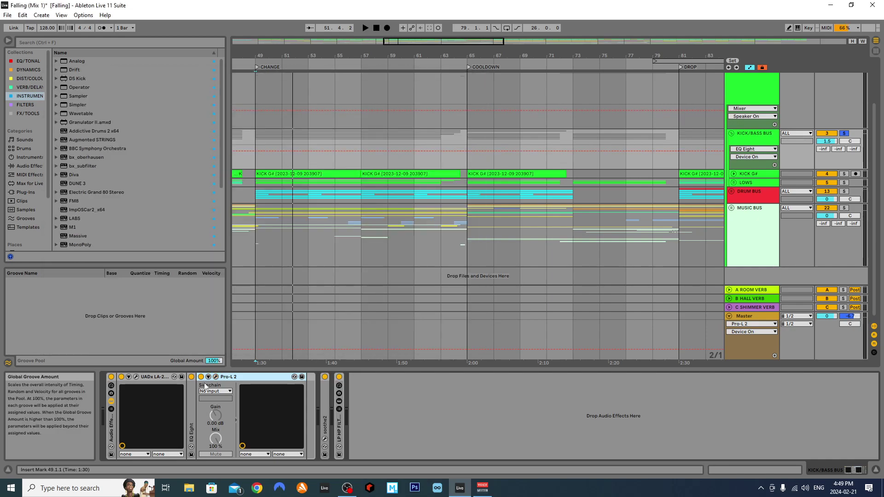
Collapse the LA-2A and Pro-L 2 devices and open the soothe2 plug-in window on the KICK/BASS BUS.
{"action": "double_click", "coordinate": [142, 375]}
{"action": "double_click", "coordinate": [164, 374]}
{"action": "double_click", "coordinate": [161, 404]}
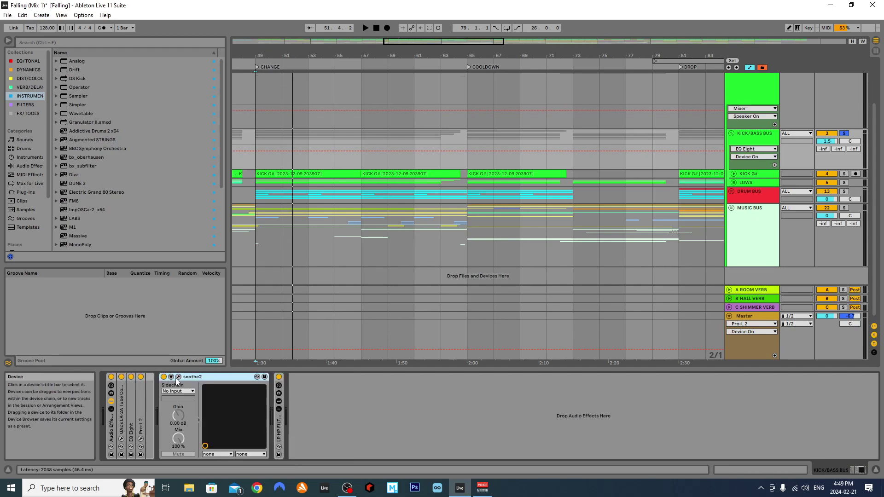
{"action": "left_click", "coordinate": [177, 377]}
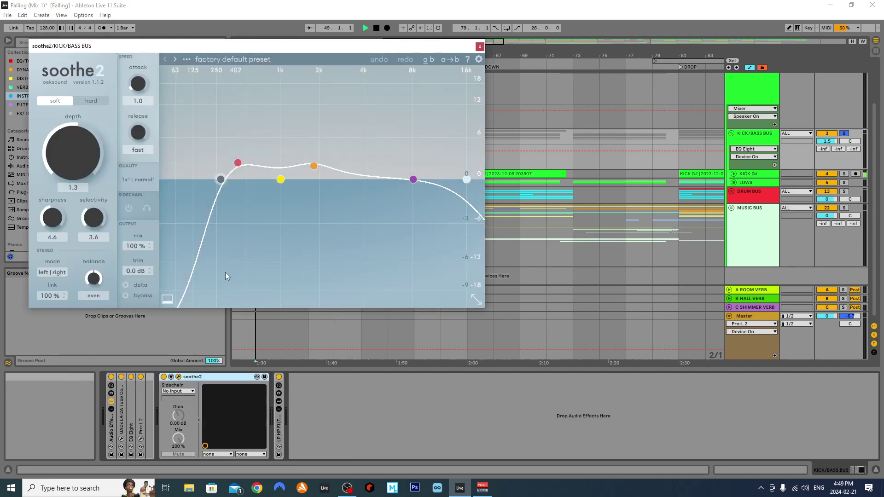
Compare soothe2 bypassed and enabled while playing from 49.1.1, ending with it enabled, closed and collapsed.
{"action": "left_click", "coordinate": [164, 377]}
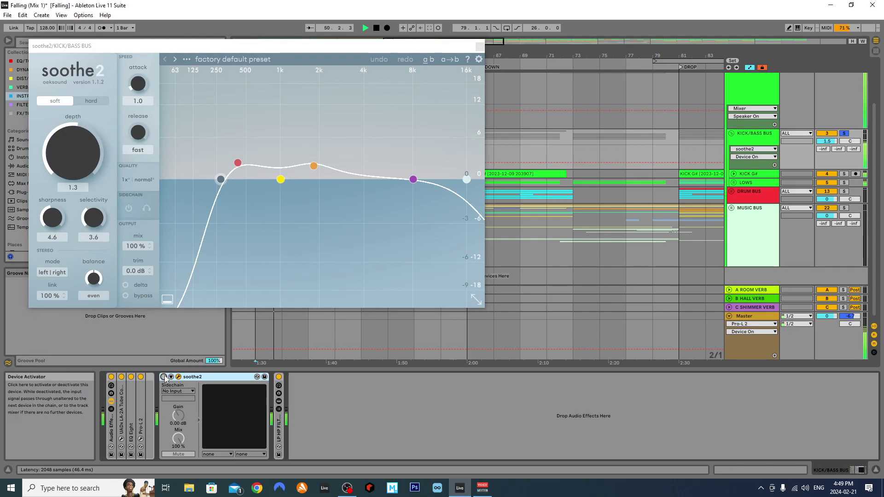
{"action": "left_click", "coordinate": [163, 377]}
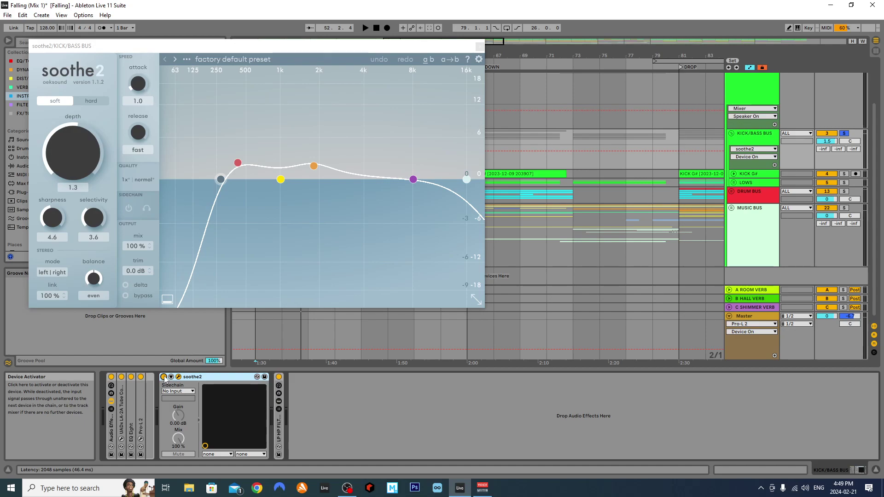
{"action": "key", "text": "space"}
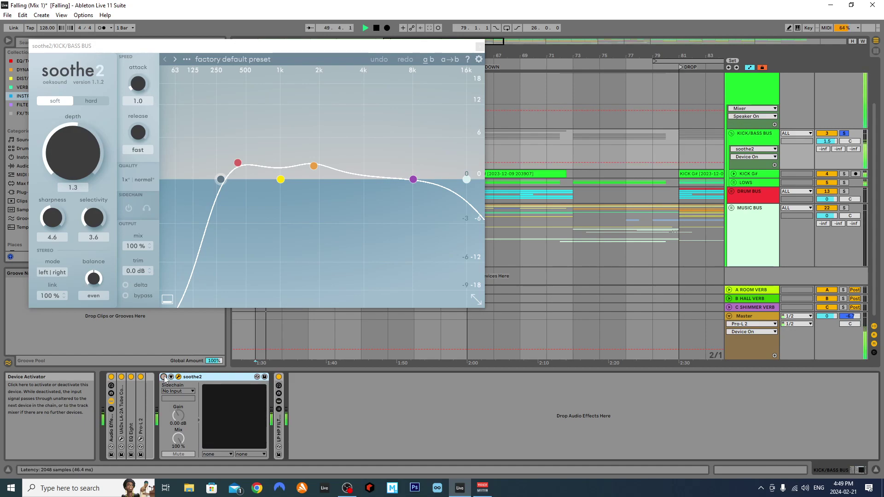
{"action": "left_click", "coordinate": [164, 378]}
{"action": "key", "text": "space"}
{"action": "left_click", "coordinate": [479, 46]}
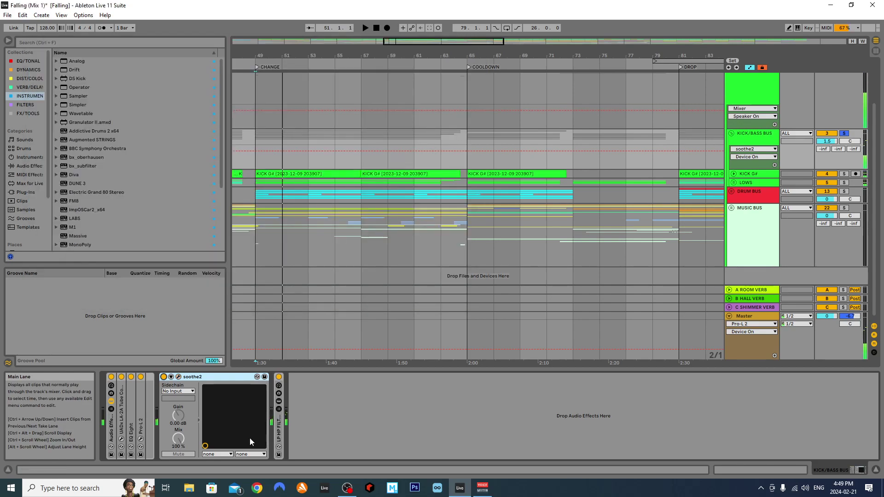
{"action": "double_click", "coordinate": [200, 380]}
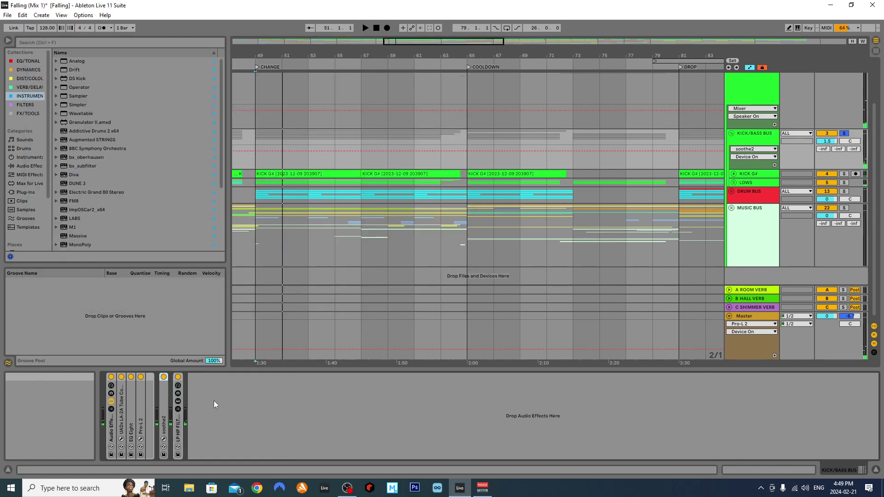
Expand the LP HP FILTERS rack and show the automation of the first Volcano 2's Filter 1 Freq on the KICK/BASS BUS.
{"action": "double_click", "coordinate": [180, 427]}
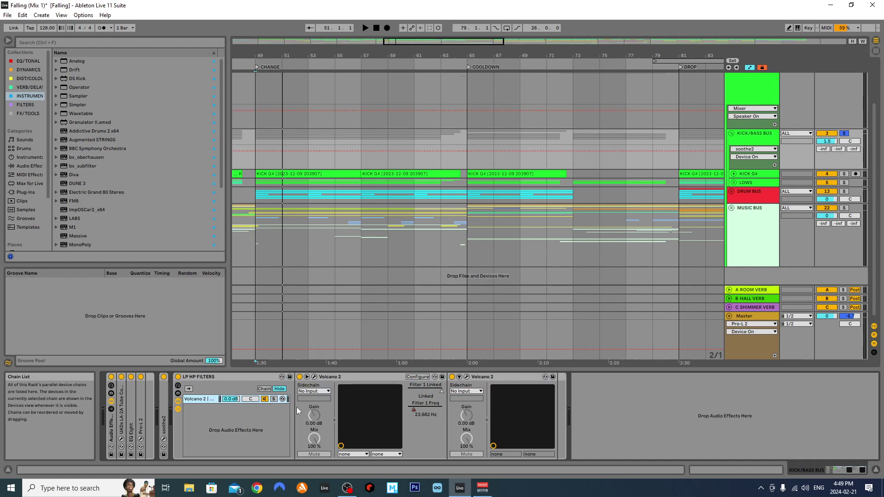
{"action": "right_click", "coordinate": [413, 408]}
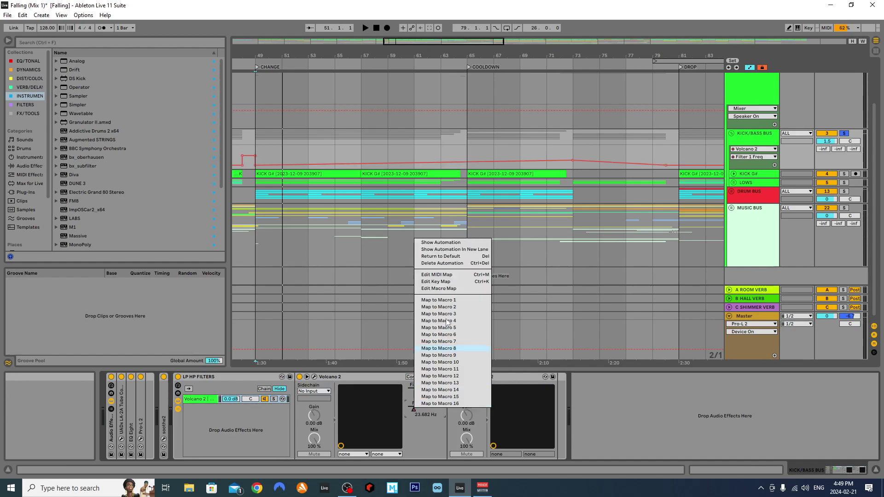
{"action": "left_click", "coordinate": [448, 246]}
Audition the soloed bus's filter automation from 71.1.1 in the COOLDOWN section and from 47.1.1 before the CHANGE section.
{"action": "scroll", "coordinate": [430, 243], "scroll_direction": "down", "scroll_amount": 3}
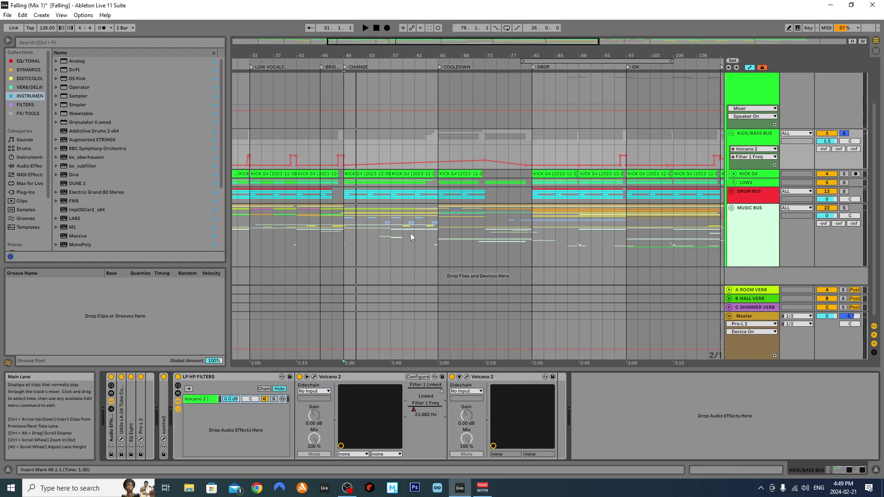
{"action": "left_click", "coordinate": [474, 156]}
{"action": "key", "text": "space"}
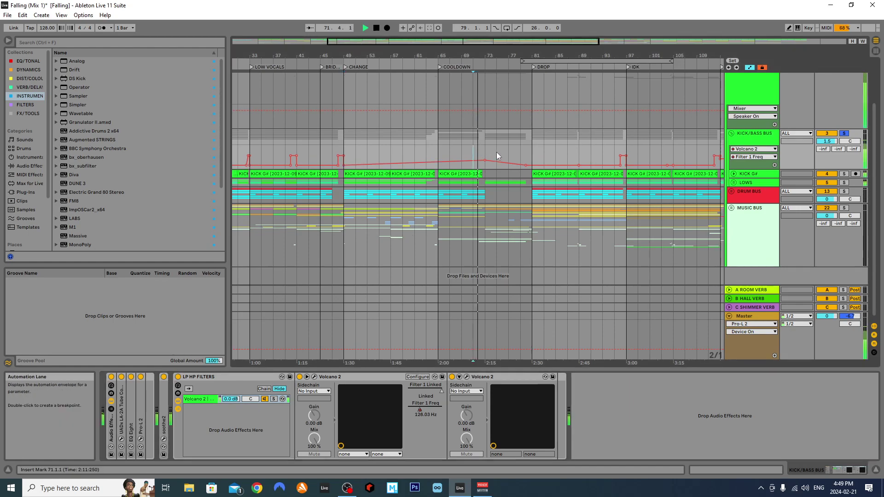
{"action": "key", "text": "space"}
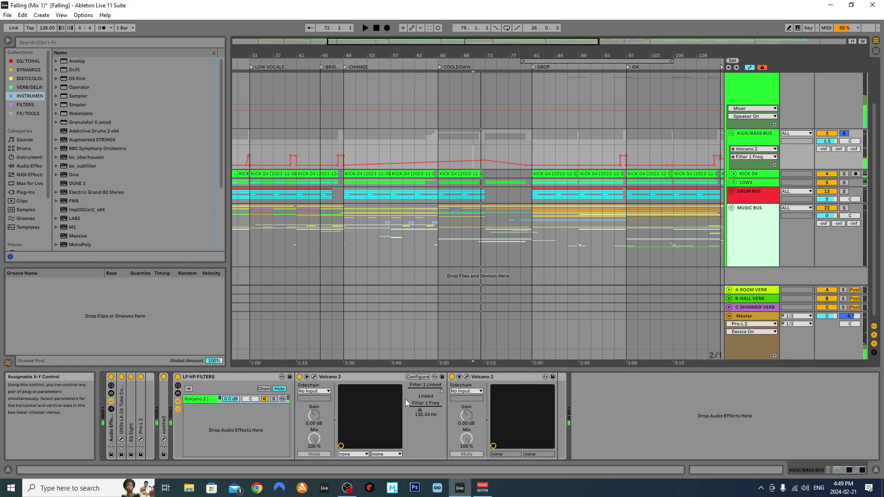
{"action": "left_click", "coordinate": [329, 147]}
{"action": "scroll", "coordinate": [330, 148], "scroll_direction": "up", "scroll_amount": 3}
{"action": "key", "text": "space"}
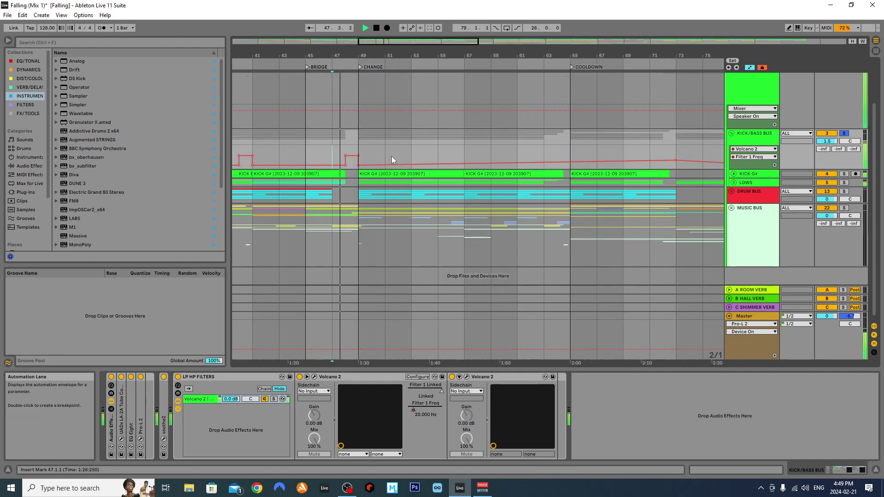
{"action": "key", "text": "space"}
Play the soloed KICK/BASS BUS from 39.1.1 to hear the filter automation jump before bar 41.
{"action": "scroll", "coordinate": [266, 142], "scroll_direction": "down", "scroll_amount": 3}
{"action": "left_click", "coordinate": [255, 151]}
{"action": "key", "text": "space"}
{"action": "scroll", "coordinate": [266, 157], "scroll_direction": "up", "scroll_amount": 3}
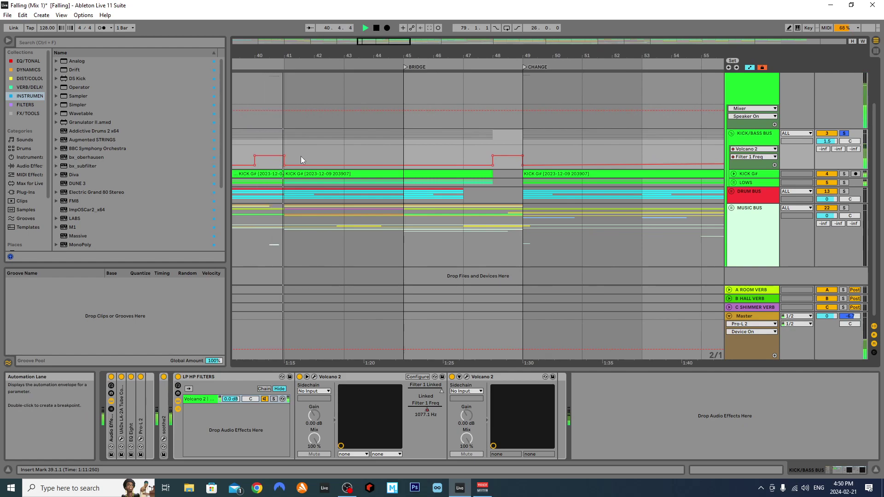
{"action": "key", "text": "space"}
Unsolo the KICK/BASS BUS and play the full mix from 39.1.1 through the filter automation.
{"action": "left_click", "coordinate": [748, 141]}
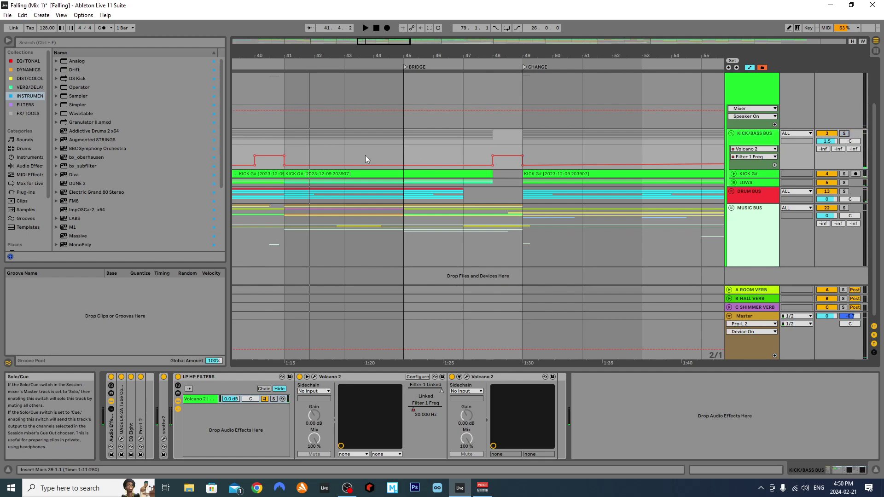
{"action": "scroll", "coordinate": [292, 149], "scroll_direction": "down", "scroll_amount": 3}
{"action": "left_click", "coordinate": [277, 148]}
{"action": "key", "text": "space"}
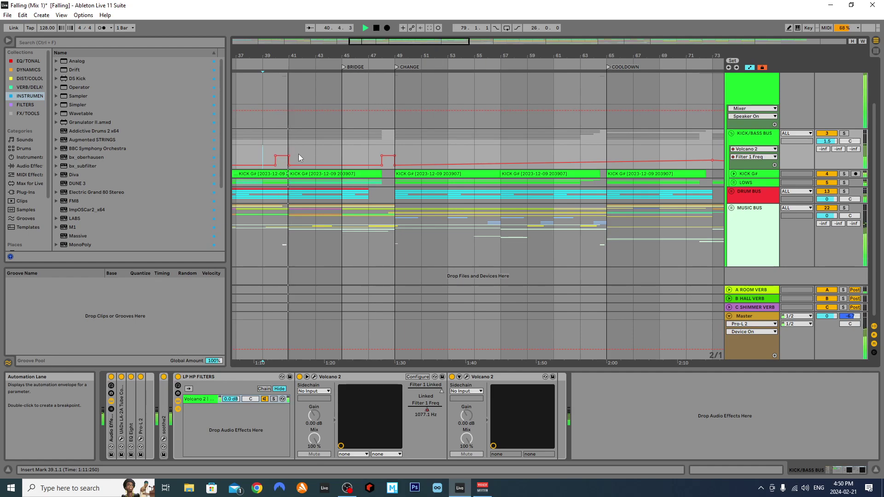
{"action": "key", "text": "space"}
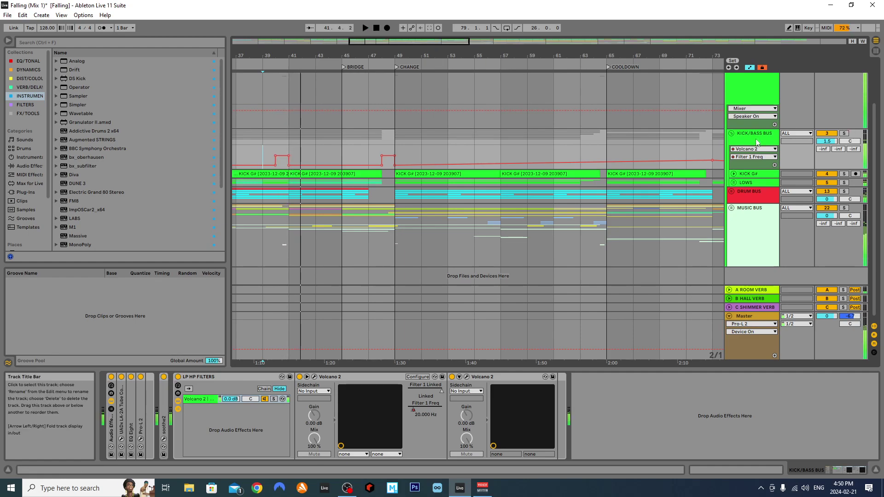
Fold the KICK/BASS BUS, unfold the DRUM BUS and place the insert marker at 33.1.1, the start of LOW VOCALS.
{"action": "left_click", "coordinate": [733, 135]}
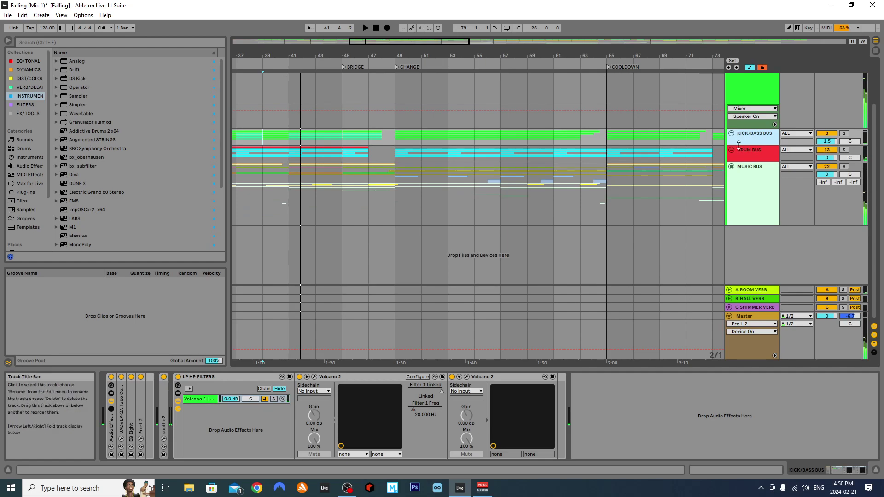
{"action": "left_click", "coordinate": [731, 150]}
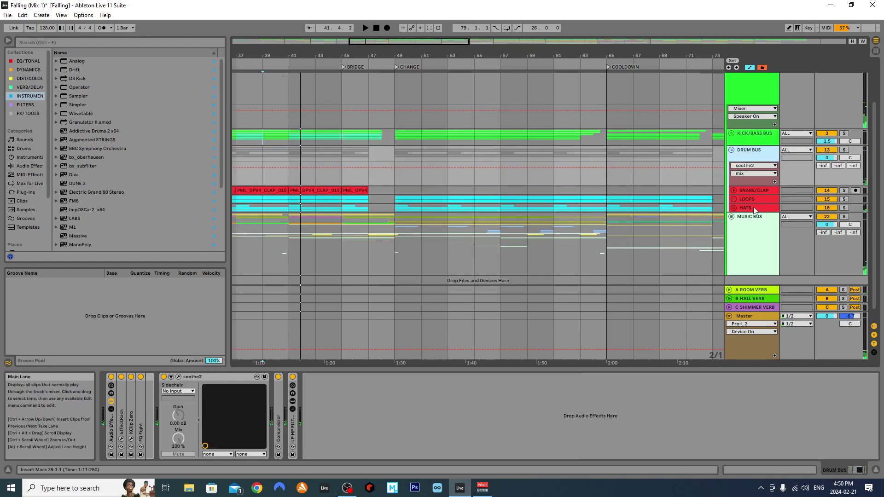
{"action": "scroll", "coordinate": [299, 196], "scroll_direction": "down", "scroll_amount": 3}
{"action": "left_click", "coordinate": [241, 178]}
{"action": "scroll", "coordinate": [241, 179], "scroll_direction": "up", "scroll_amount": 4}
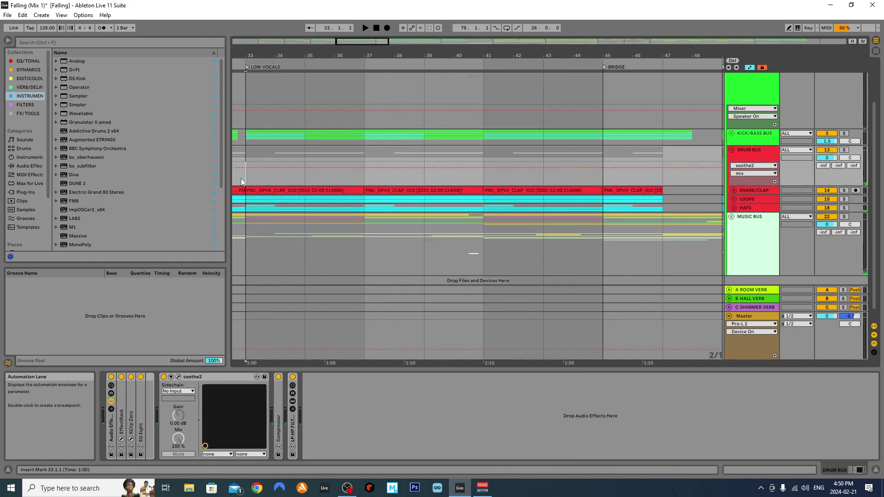
Unfold the SNARE/CLAP track, the LOOPS group with its SHAKER track, and the HATS group inside the DRUM BUS.
{"action": "left_click", "coordinate": [734, 190]}
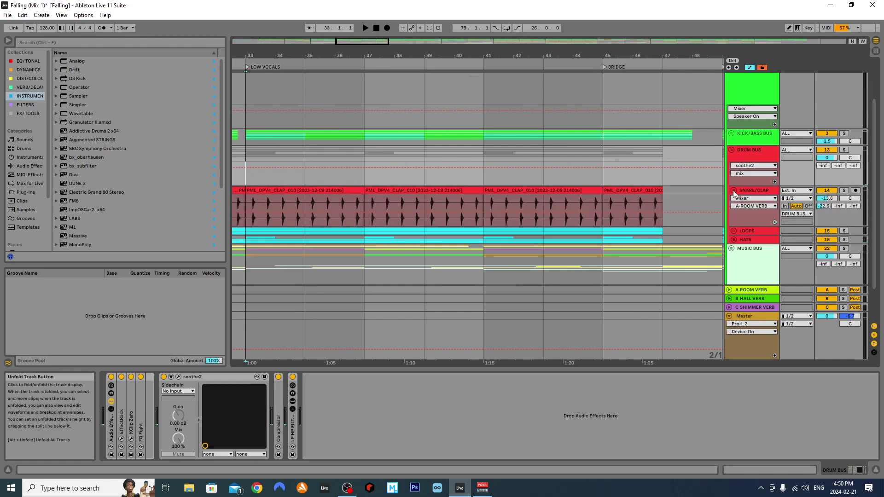
{"action": "left_click", "coordinate": [734, 222]}
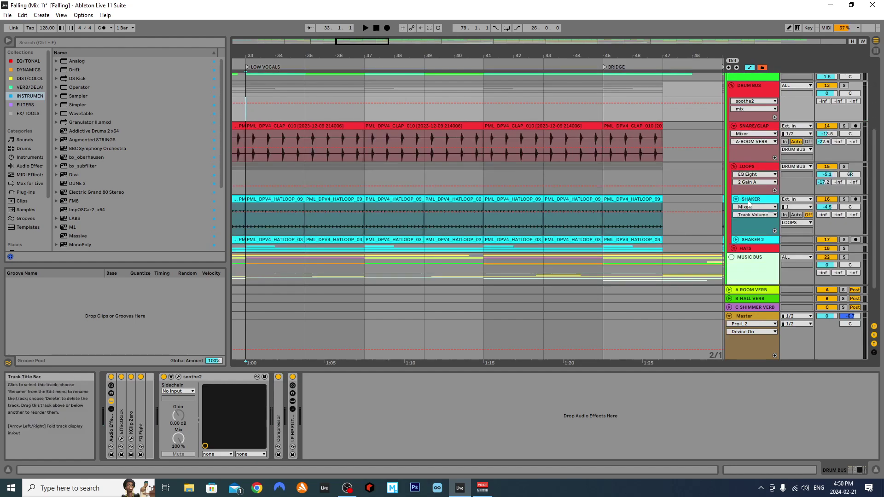
{"action": "left_click", "coordinate": [733, 222]}
{"action": "scroll", "coordinate": [733, 243], "scroll_direction": "down", "scroll_amount": 1}
{"action": "left_click", "coordinate": [733, 230]}
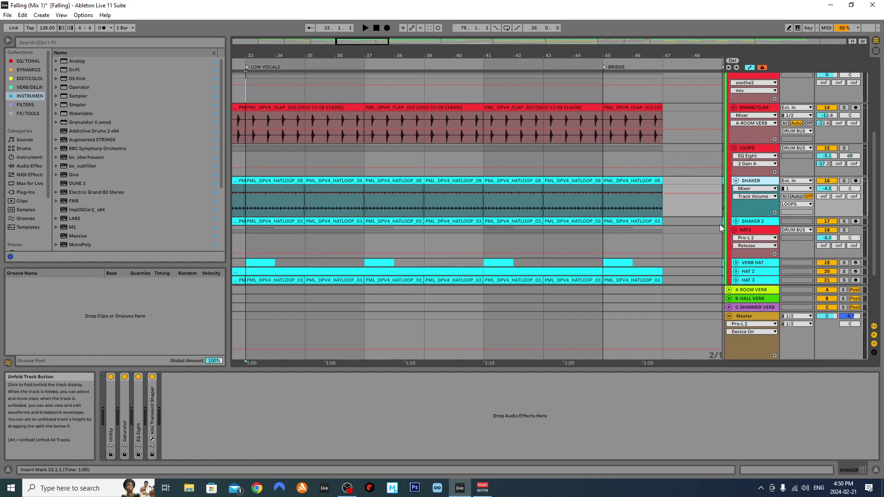
Select the DRUM BUS lane at 33.1.1 as the playback start, with the surrounding arrangement in view.
{"action": "scroll", "coordinate": [721, 228], "scroll_direction": "down", "scroll_amount": 2}
{"action": "scroll", "coordinate": [719, 227], "scroll_direction": "up", "scroll_amount": 3}
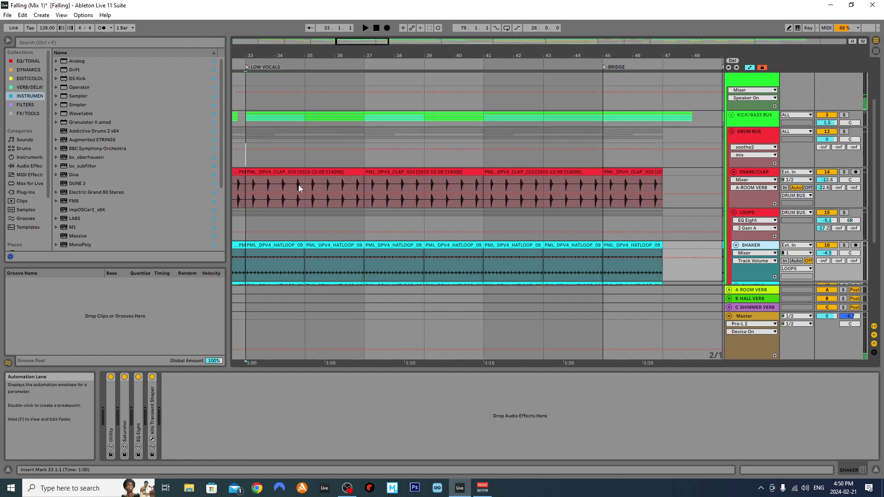
{"action": "left_click_drag", "start_coordinate": [360, 41], "coordinate": [355, 43]}
{"action": "left_click", "coordinate": [285, 144]}
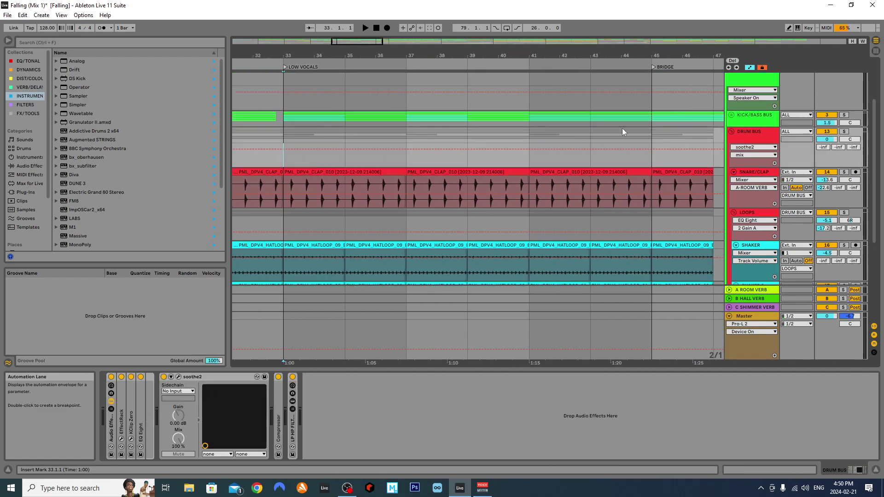
Solo the DRUM BUS, play it from 33.1.1 for about three bars and select the LOOPS group.
{"action": "left_click", "coordinate": [843, 131]}
{"action": "key", "text": "space"}
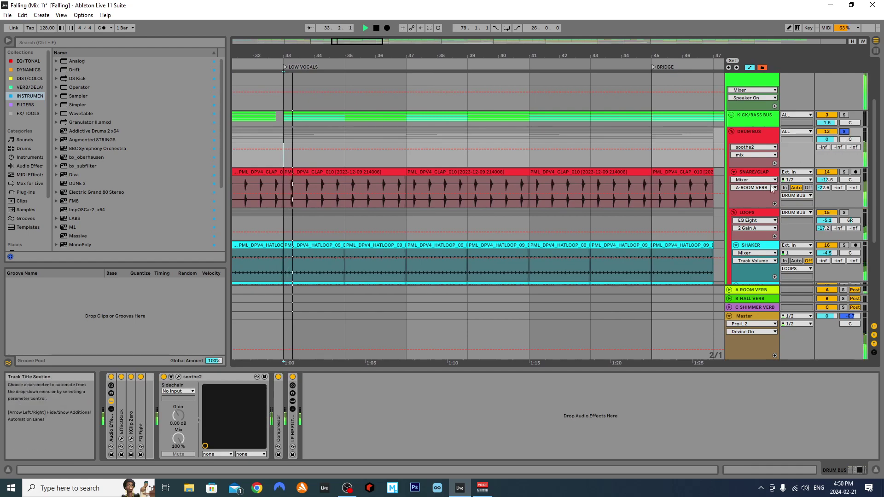
{"action": "left_click", "coordinate": [844, 172]}
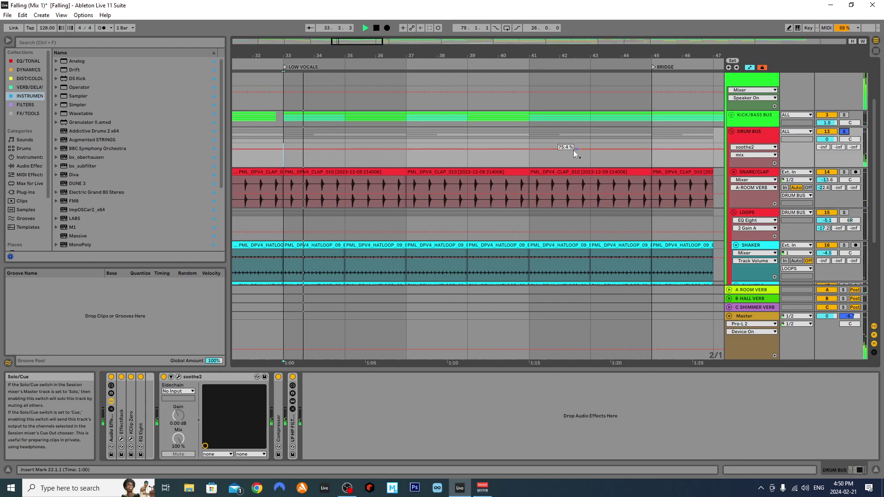
{"action": "scroll", "coordinate": [573, 157], "scroll_direction": "down", "scroll_amount": 3}
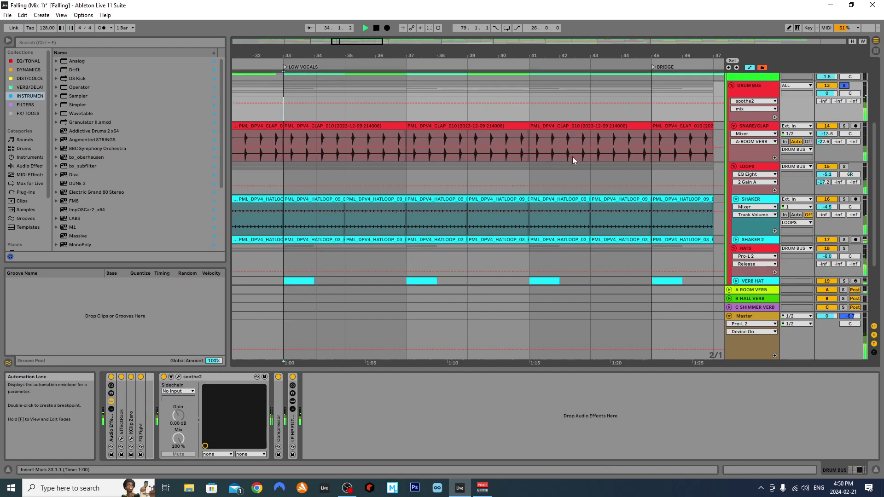
{"action": "left_click", "coordinate": [748, 167]}
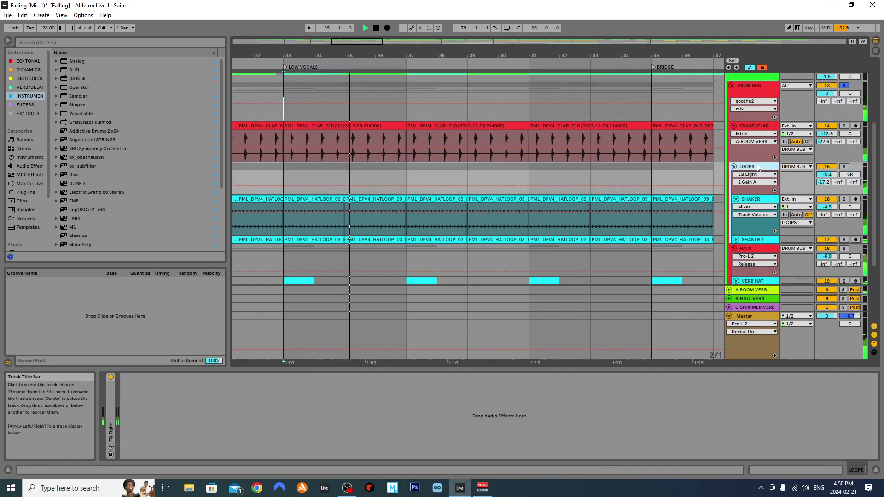
{"action": "key", "text": "space"}
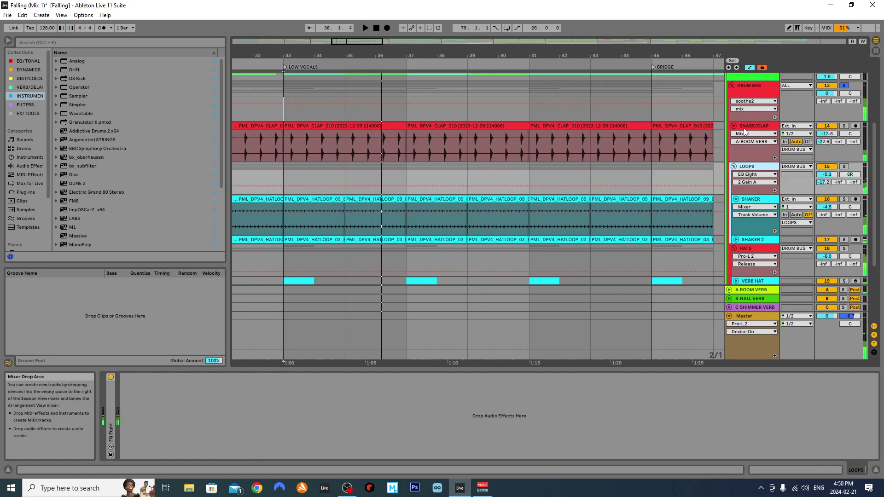
Select the SNARE/CLAP track and inspect the ValhallaRoom settings on the A ROOM VERB return it sends to.
{"action": "scroll", "coordinate": [778, 131], "scroll_direction": "up", "scroll_amount": 3}
{"action": "scroll", "coordinate": [741, 123], "scroll_direction": "up", "scroll_amount": 3}
{"action": "scroll", "coordinate": [743, 133], "scroll_direction": "down", "scroll_amount": 5}
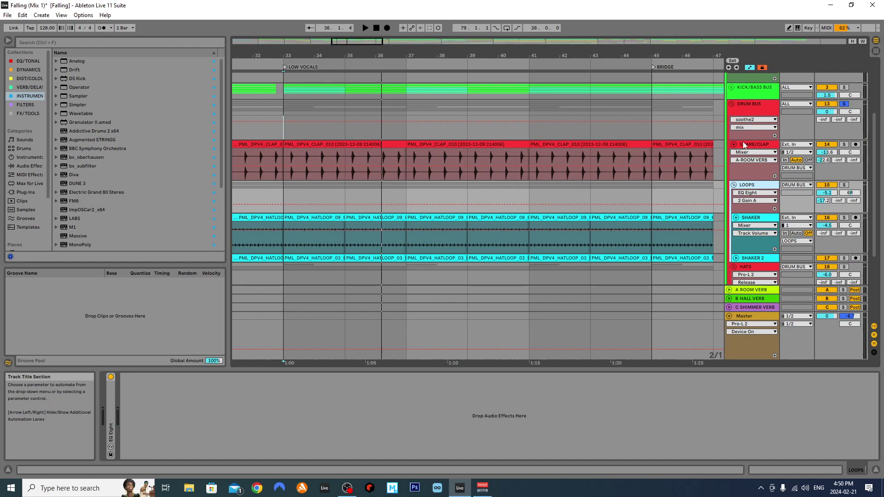
{"action": "left_click", "coordinate": [744, 145]}
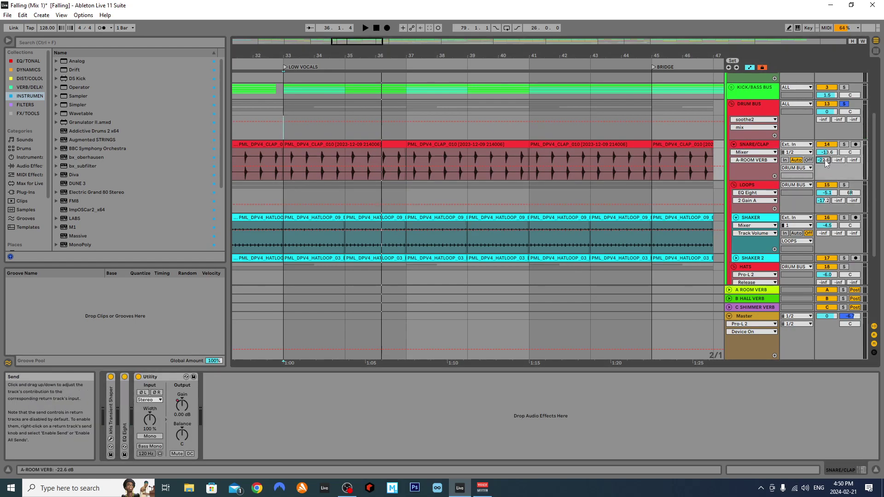
{"action": "key", "text": "Tab"}
{"action": "left_click", "coordinate": [713, 51]}
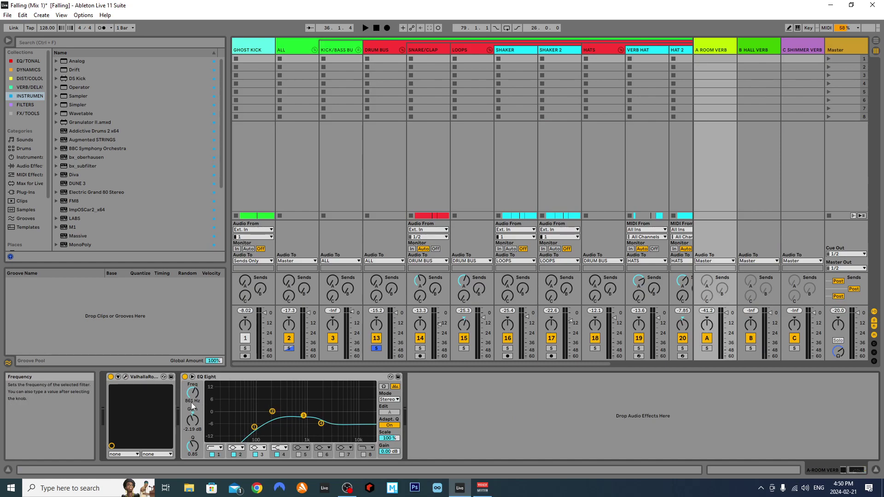
{"action": "left_click", "coordinate": [125, 377]}
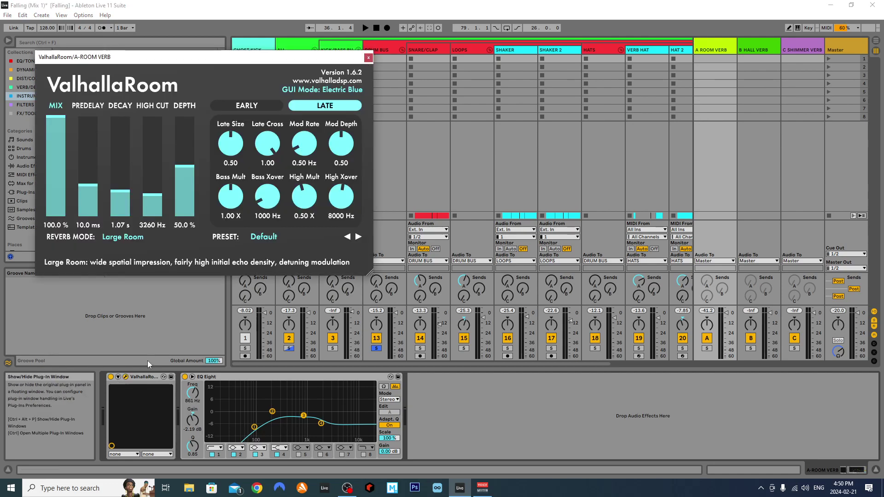
{"action": "left_click", "coordinate": [368, 58]}
Solo the SNARE/CLAP track in the arrangement at 33.1.1 and inspect its kHs Transient Shaper settings.
{"action": "key", "text": "Tab"}
{"action": "left_click", "coordinate": [755, 144]}
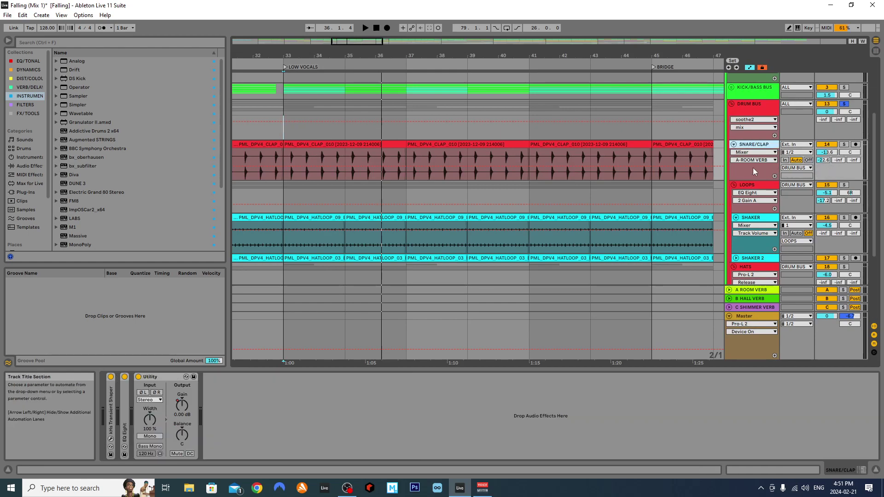
{"action": "double_click", "coordinate": [150, 376]}
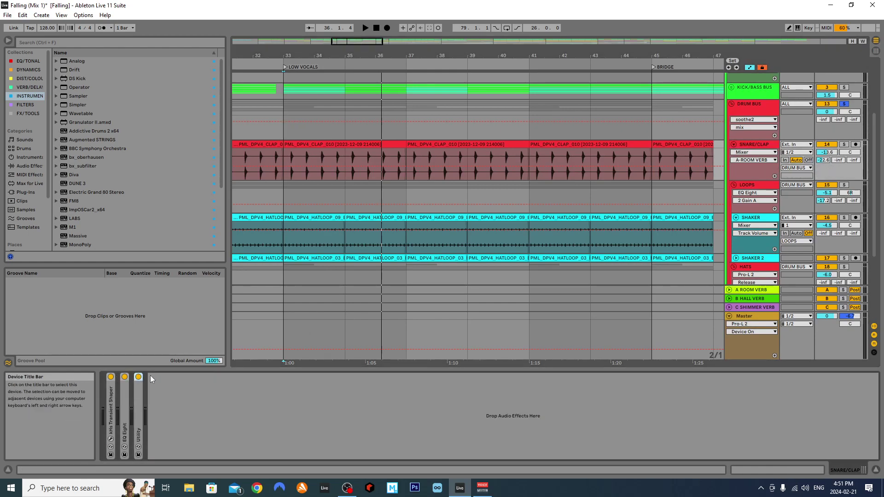
{"action": "double_click", "coordinate": [112, 405]}
{"action": "left_click", "coordinate": [282, 153]}
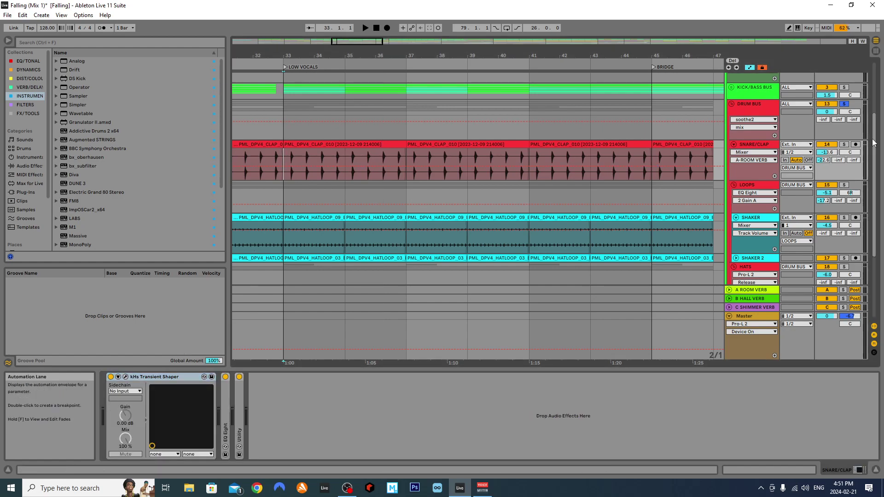
{"action": "left_click", "coordinate": [843, 145]}
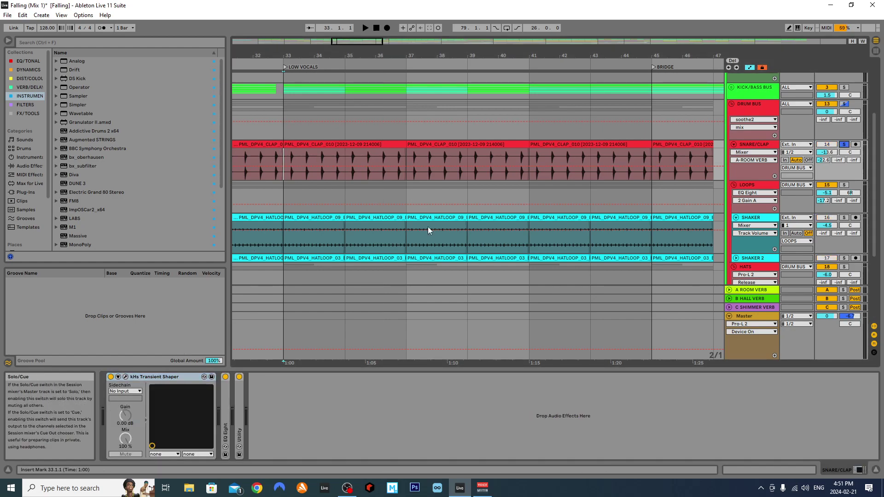
{"action": "left_click", "coordinate": [125, 377]}
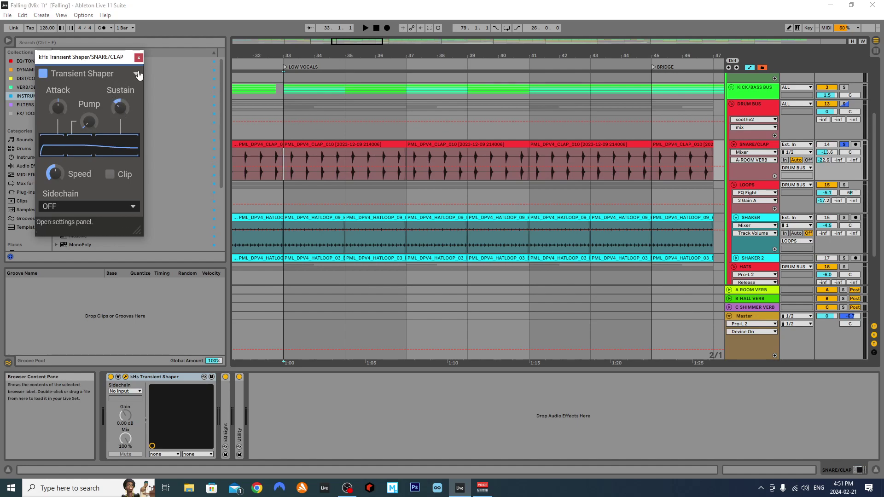
{"action": "left_click", "coordinate": [139, 58]}
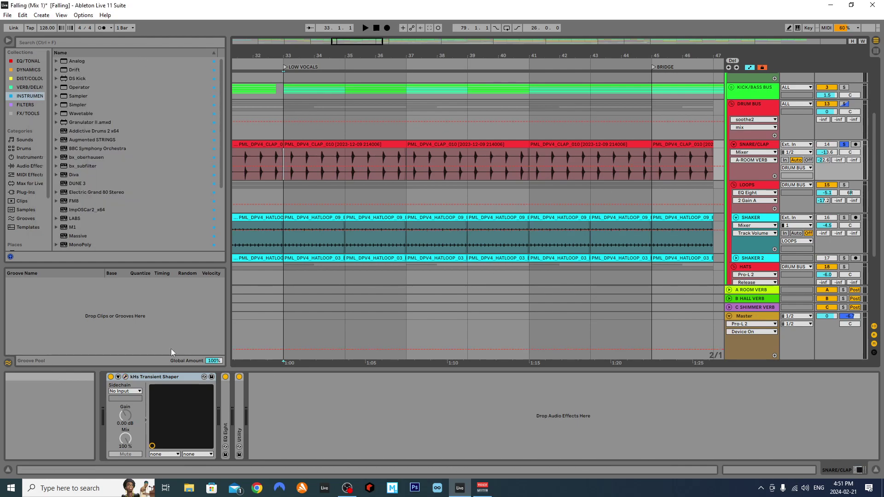
Compare the SNARE/CLAP with the kHs Transient Shaper off and on, first soloed, then within the soloed DRUM BUS.
{"action": "key", "text": "space"}
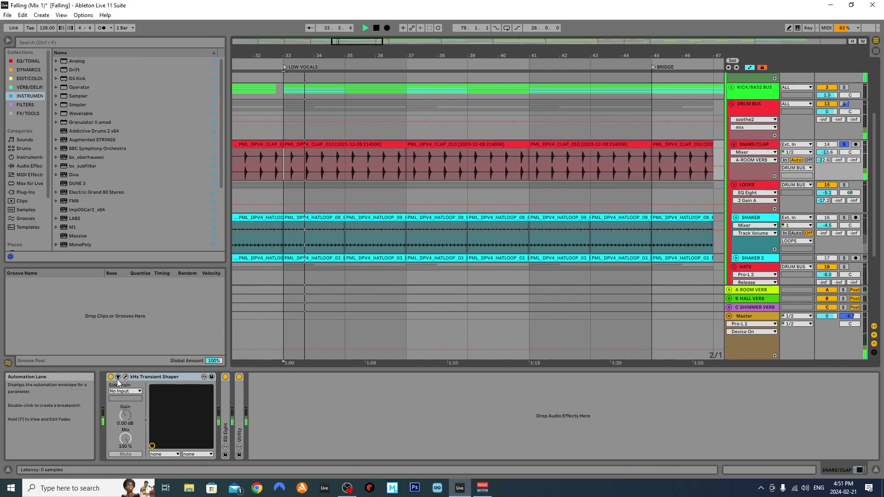
{"action": "left_click", "coordinate": [111, 377]}
{"action": "key", "text": "space"}
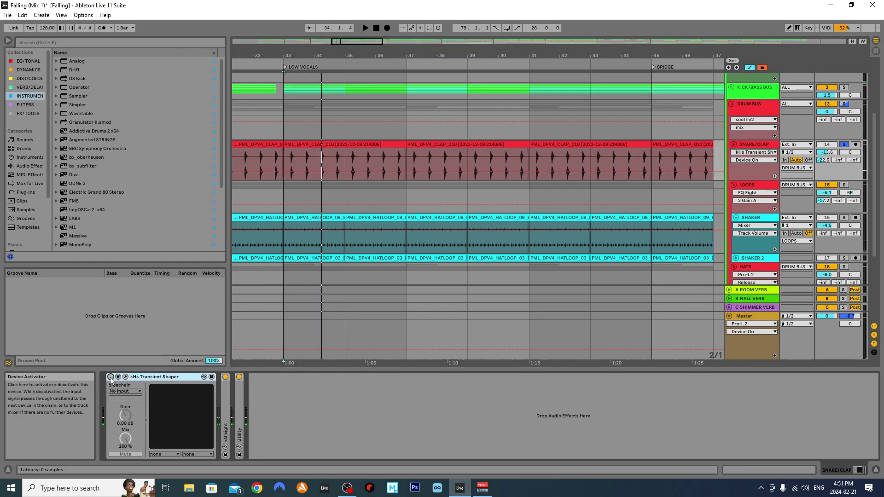
{"action": "key", "text": "space"}
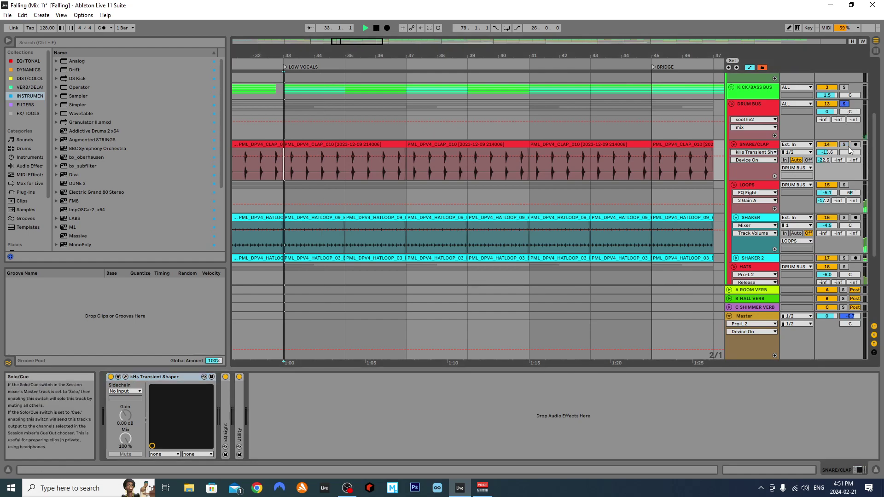
{"action": "left_click", "coordinate": [111, 377]}
{"action": "key", "text": "space"}
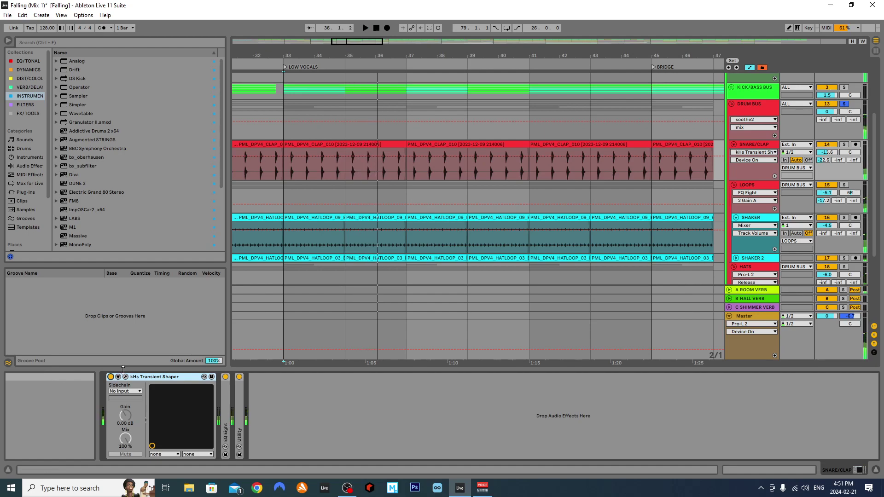
Expand the SNARE/CLAP's EQ Eight, compare playback with it bypassed and active, and fold both expanded devices.
{"action": "double_click", "coordinate": [225, 413]}
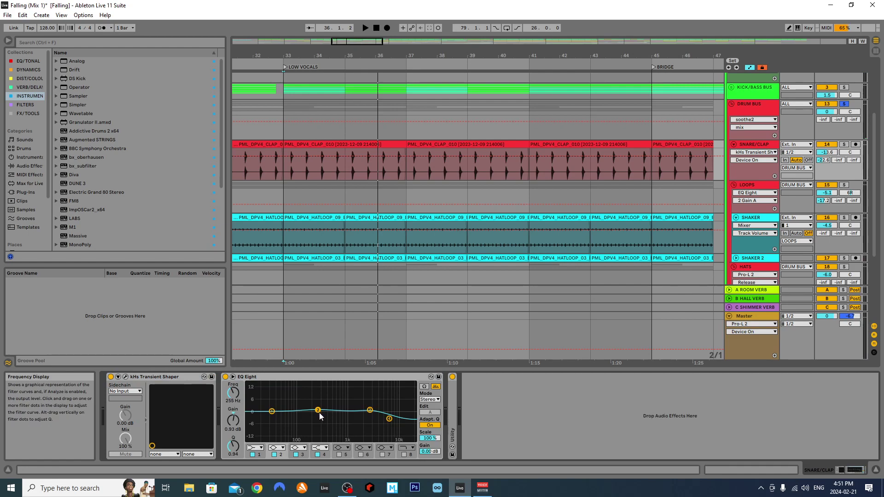
{"action": "key", "text": "space"}
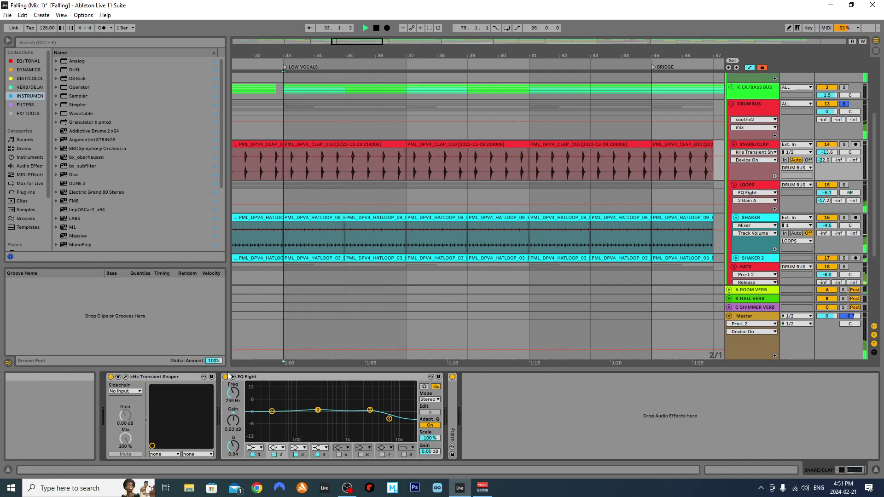
{"action": "left_click", "coordinate": [225, 377]}
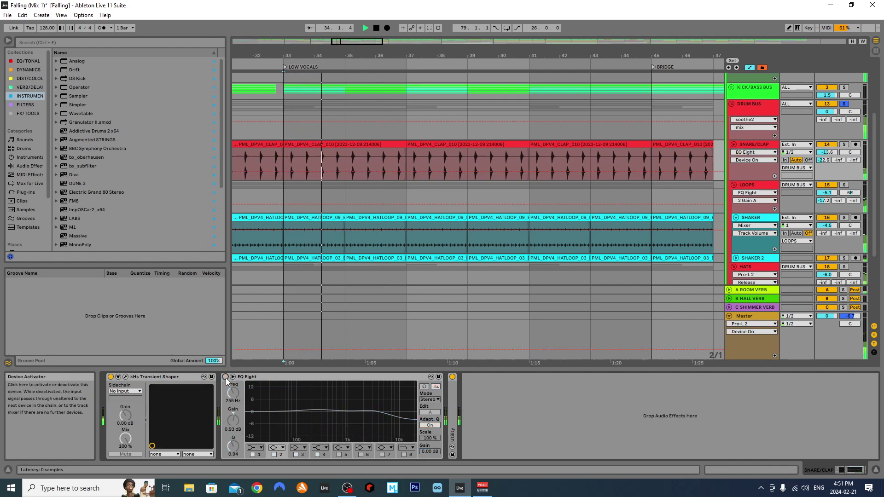
{"action": "left_click", "coordinate": [225, 377]}
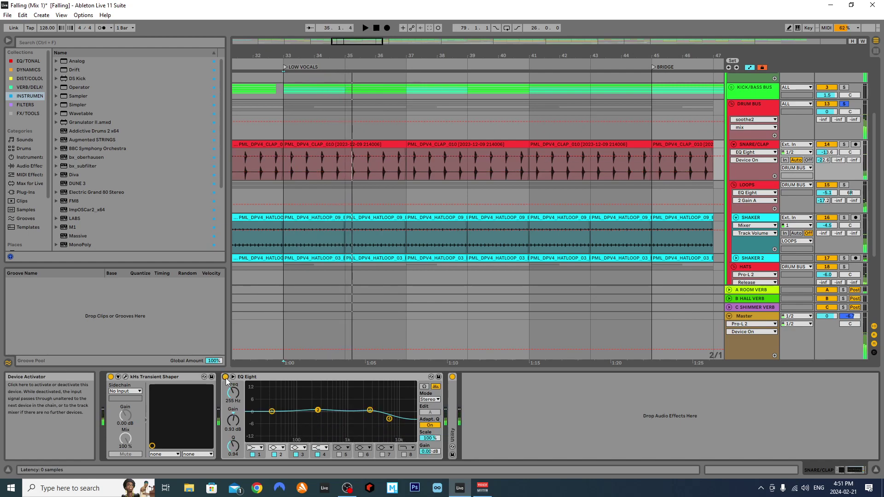
{"action": "double_click", "coordinate": [152, 377]}
{"action": "double_click", "coordinate": [151, 377]}
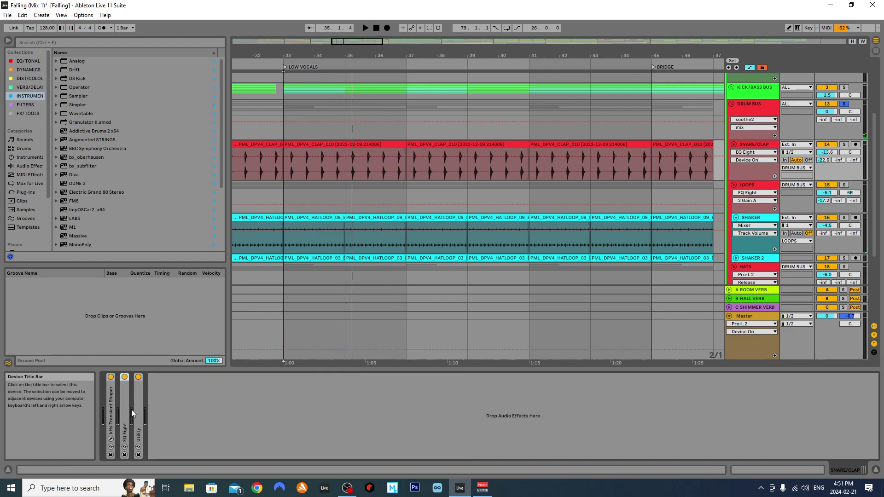
Expand the SNARE/CLAP's Utility and show its Gain automation on the track across the whole arrangement.
{"action": "double_click", "coordinate": [140, 399]}
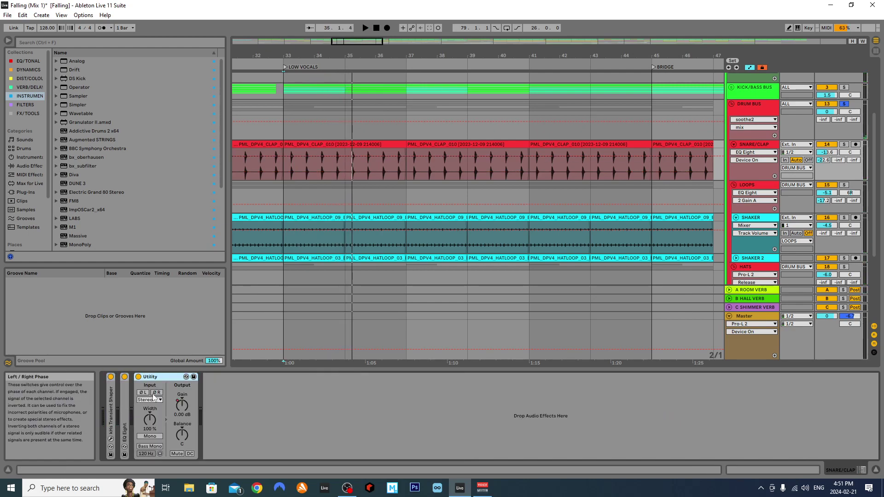
{"action": "right_click", "coordinate": [182, 405]}
{"action": "left_click", "coordinate": [198, 412]}
{"action": "scroll", "coordinate": [467, 183], "scroll_direction": "down", "scroll_amount": 8, "text": "ctrl"}
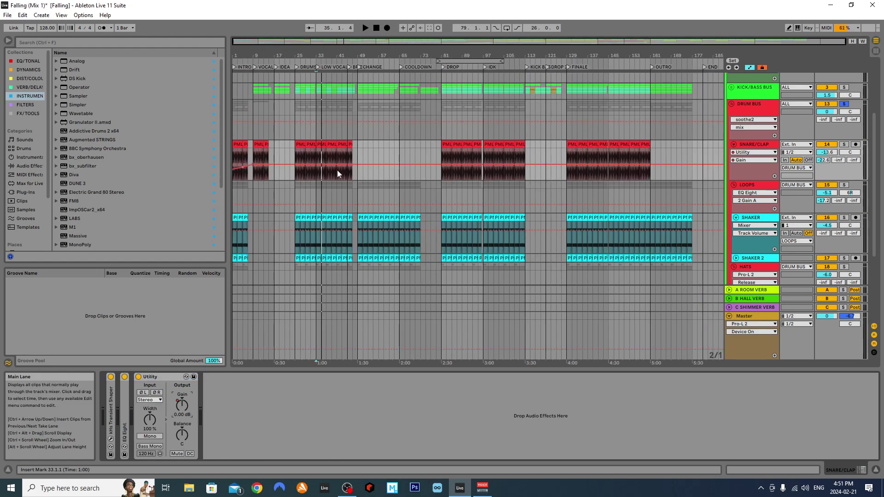
Play the soloed DRUM BUS from 3.1.1 in the INTRO to hear the SNARE/CLAP gain automation.
{"action": "left_click", "coordinate": [296, 56]}
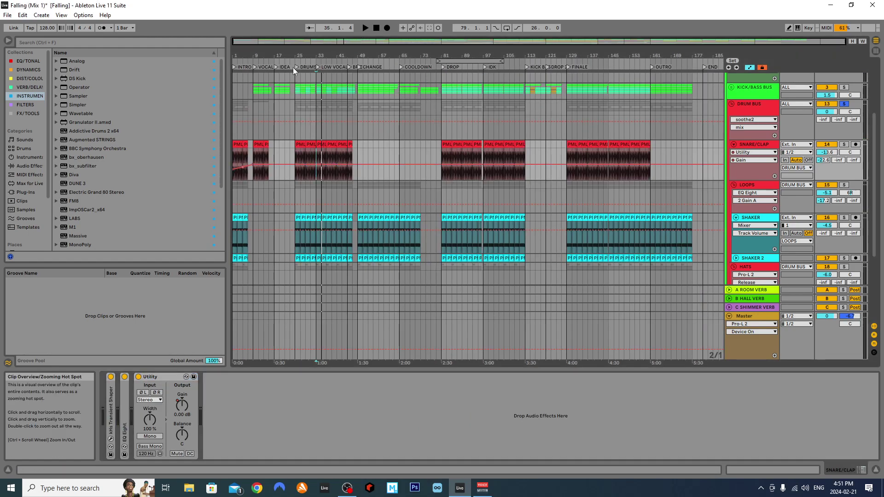
{"action": "left_click", "coordinate": [236, 135]}
{"action": "key", "text": "space"}
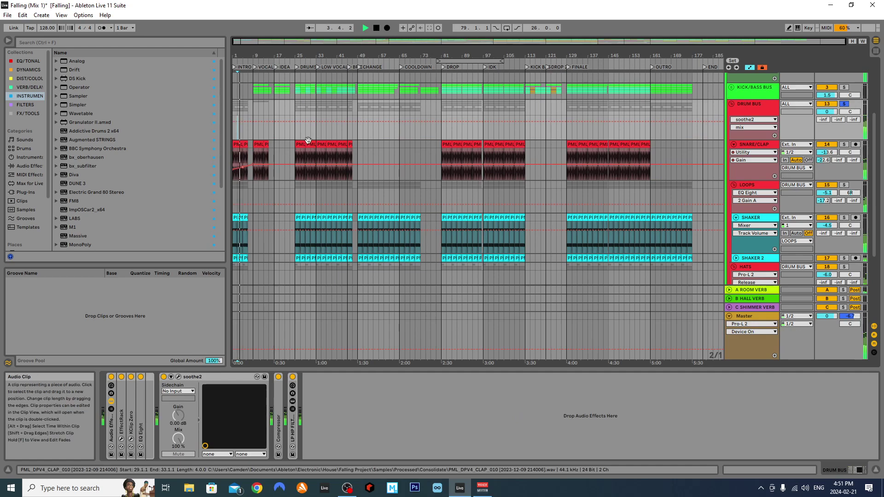
{"action": "key", "text": "space"}
Place the insert marker on the SNARE/CLAP lane at 25.1.1, the start of DRUMS, and play briefly from there.
{"action": "left_click", "coordinate": [307, 161]}
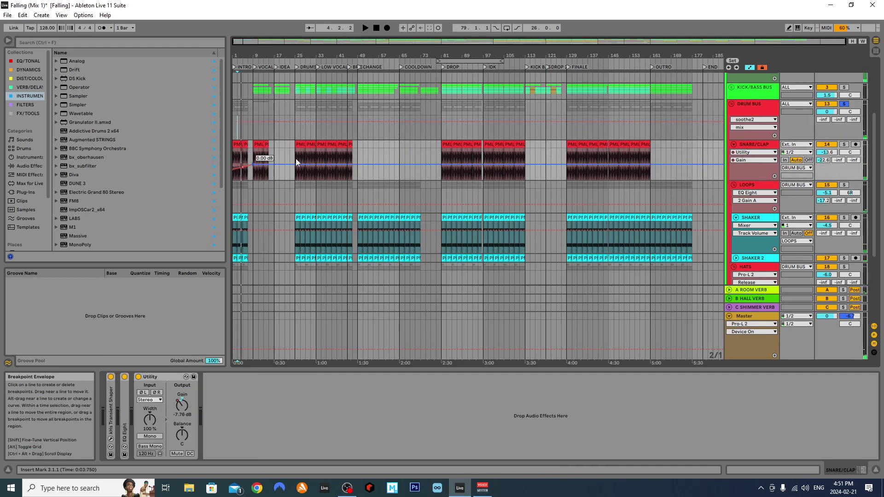
{"action": "scroll", "coordinate": [320, 145], "scroll_direction": "up", "scroll_amount": 3}
{"action": "left_click", "coordinate": [267, 156]}
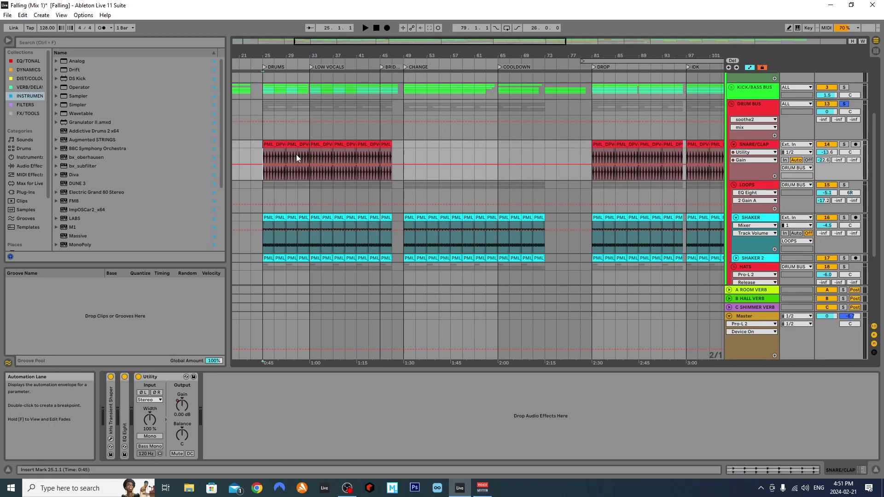
{"action": "key", "text": "space"}
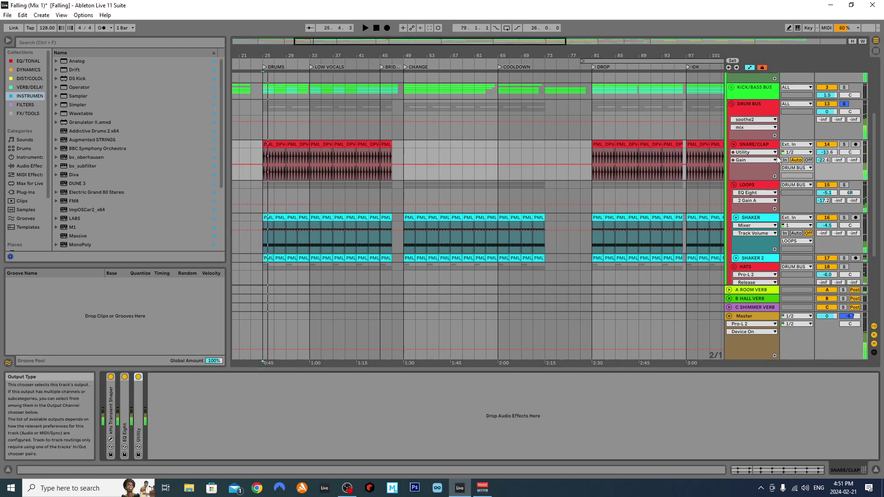
Fold the SNARE/CLAP track and select the LOOPS group at 25.1.1, with the DRUMS section in closer view.
{"action": "left_click", "coordinate": [734, 144]}
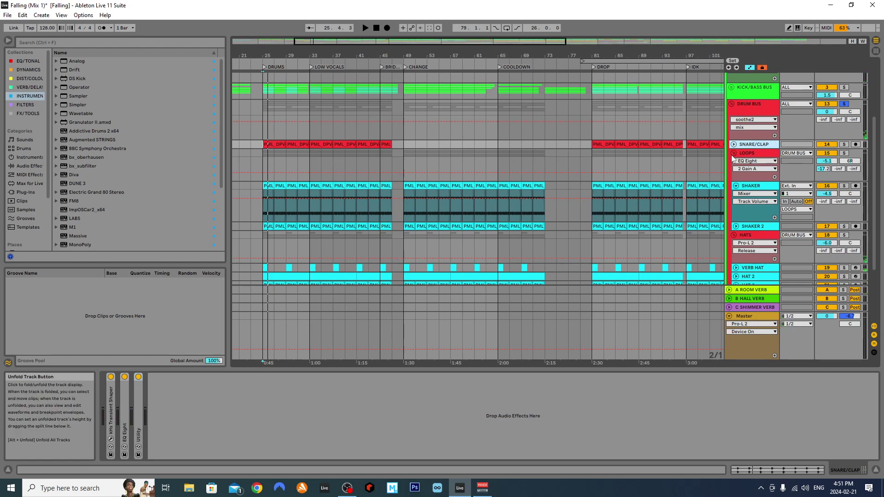
{"action": "left_click", "coordinate": [734, 157]}
{"action": "scroll", "coordinate": [260, 156], "scroll_direction": "up", "scroll_amount": 2}
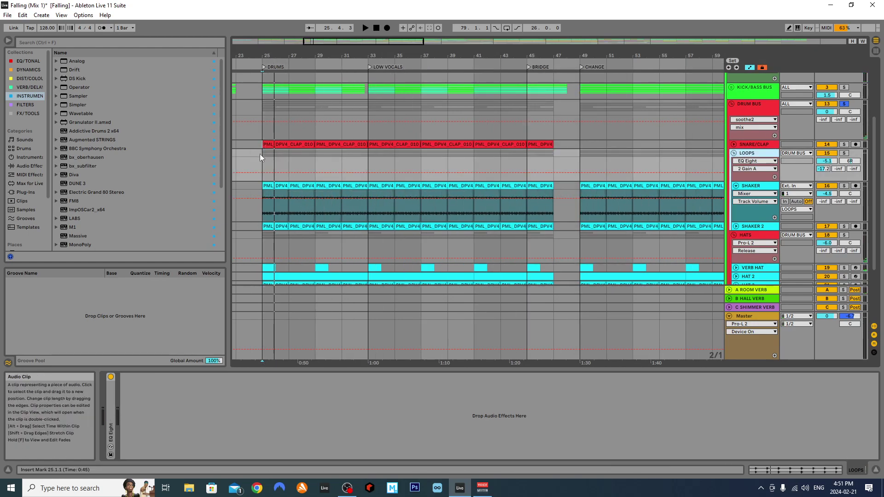
{"action": "scroll", "coordinate": [260, 154], "scroll_direction": "up", "scroll_amount": 2}
Solo the SHAKER track, play it from 25.1.1 and select it to show its device chain.
{"action": "left_click", "coordinate": [844, 185]}
{"action": "key", "text": "space"}
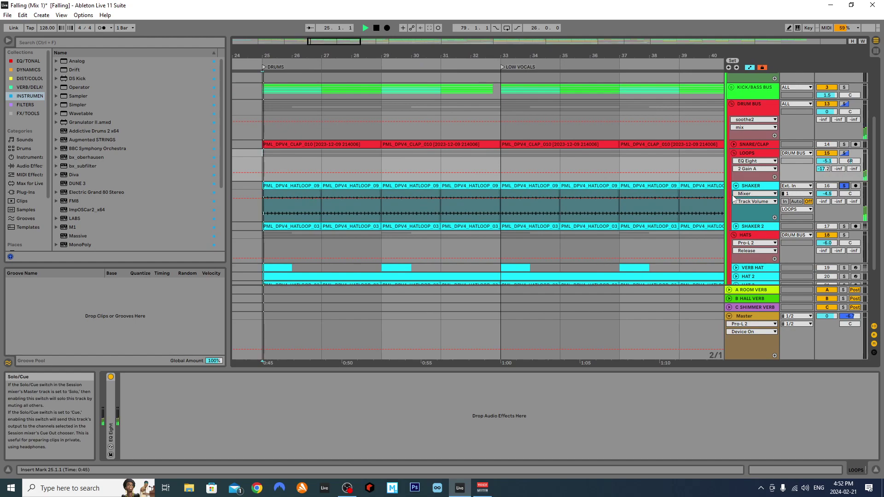
{"action": "left_click", "coordinate": [766, 187]}
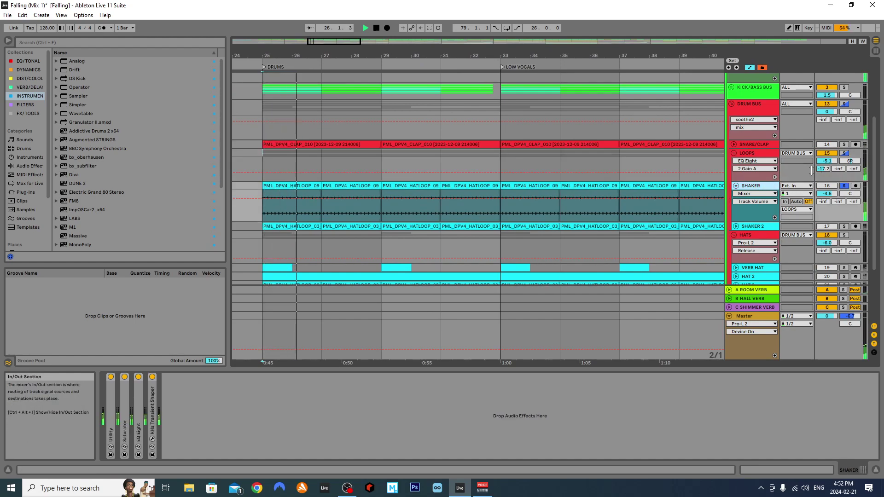
Stop playback, check the recording and audio levels in OBS, and return to the Ableton Live arrangement.
{"action": "key", "text": "space"}
{"action": "scroll", "coordinate": [833, 185], "scroll_direction": "down", "scroll_amount": 4}
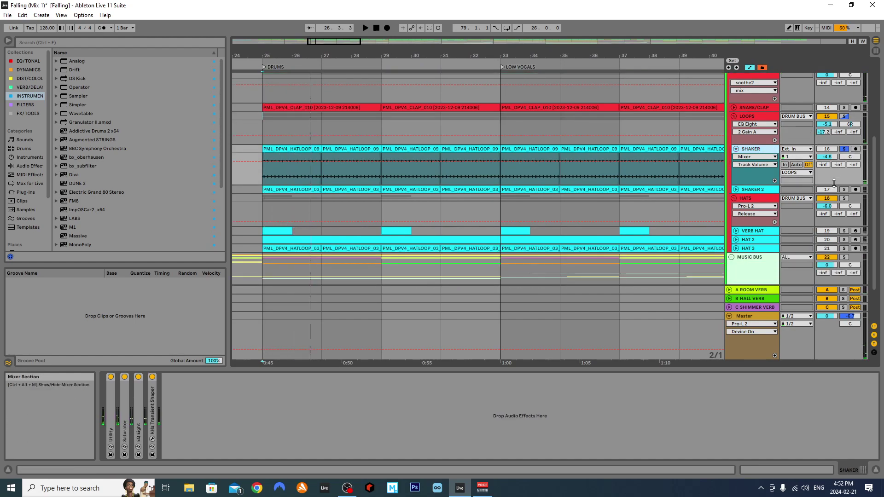
{"action": "scroll", "coordinate": [835, 180], "scroll_direction": "up", "scroll_amount": 3}
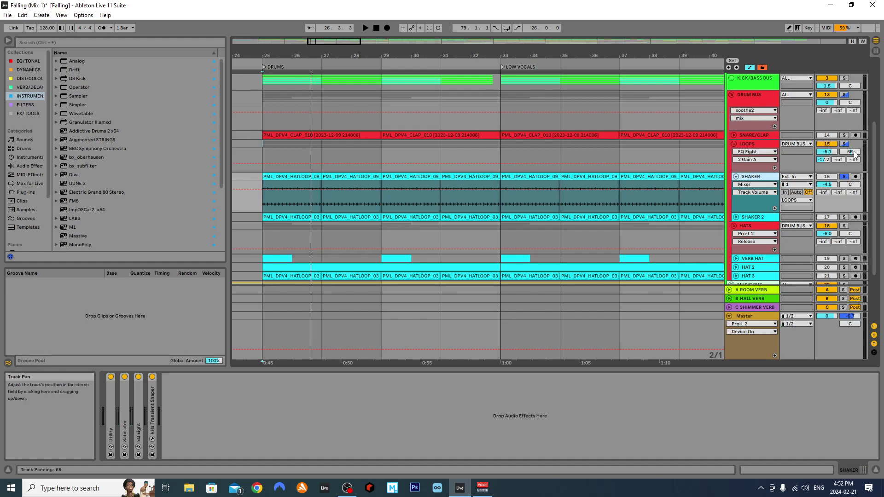
{"action": "left_click", "coordinate": [348, 488]}
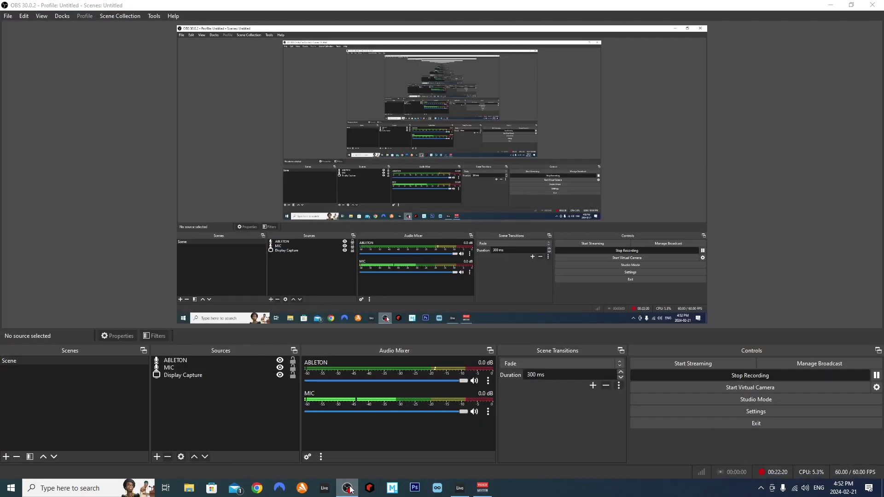
{"action": "left_click", "coordinate": [348, 488]}
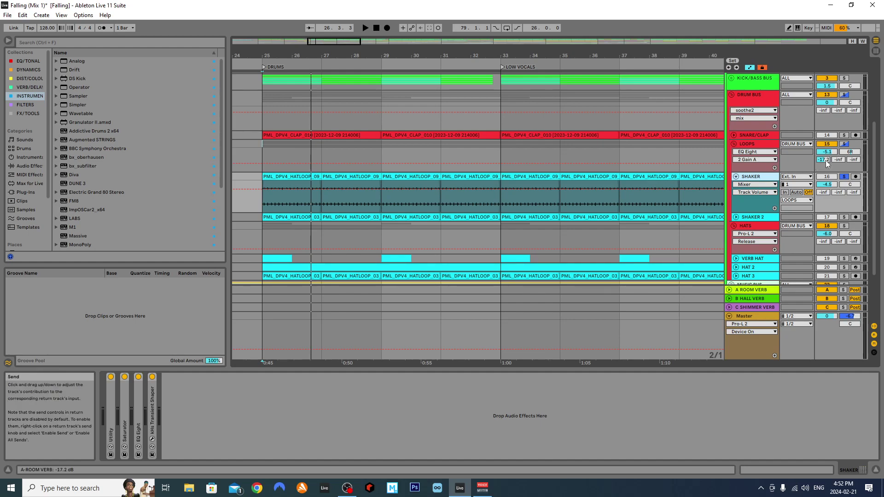
Select the A-ROOM VERB return track to show its device chain in the arrangement.
{"action": "key", "text": "Tab"}
{"action": "left_click", "coordinate": [724, 46]}
{"action": "key", "text": "Tab"}
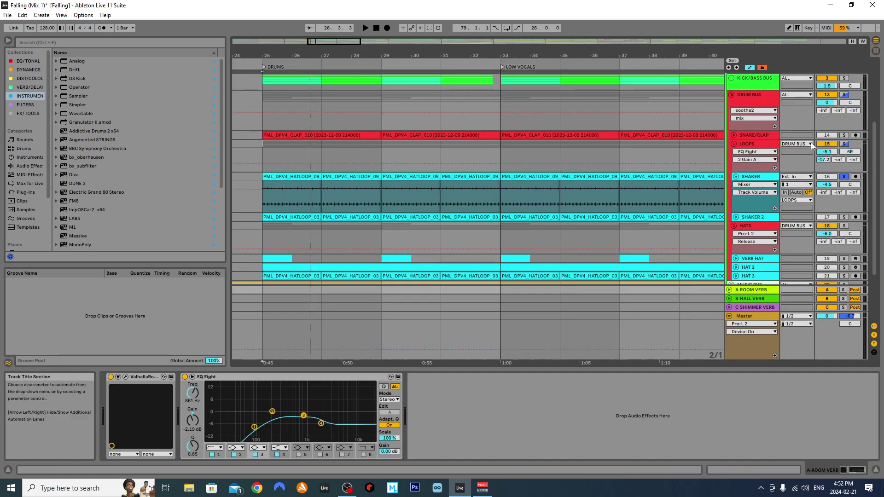
Play the loops from 25.1.1 and show the LOOPS group's A-ROOM VERB send automation.
{"action": "key", "text": "space"}
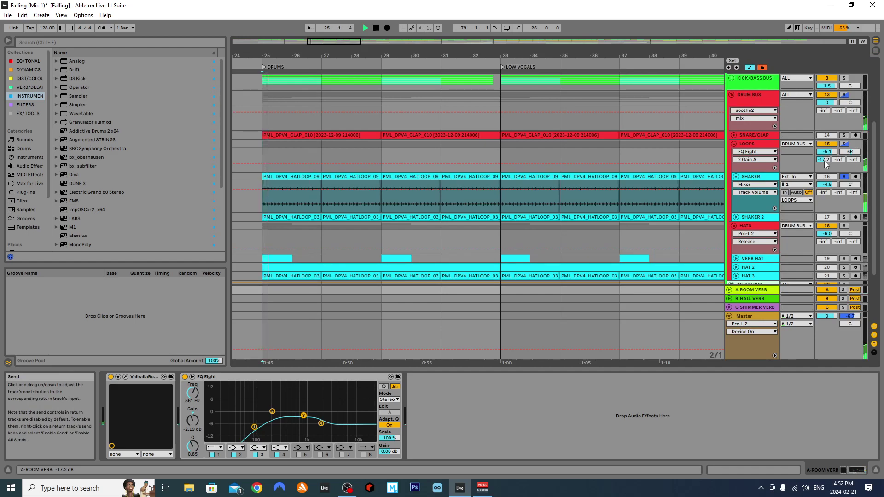
{"action": "double_click", "coordinate": [826, 159]}
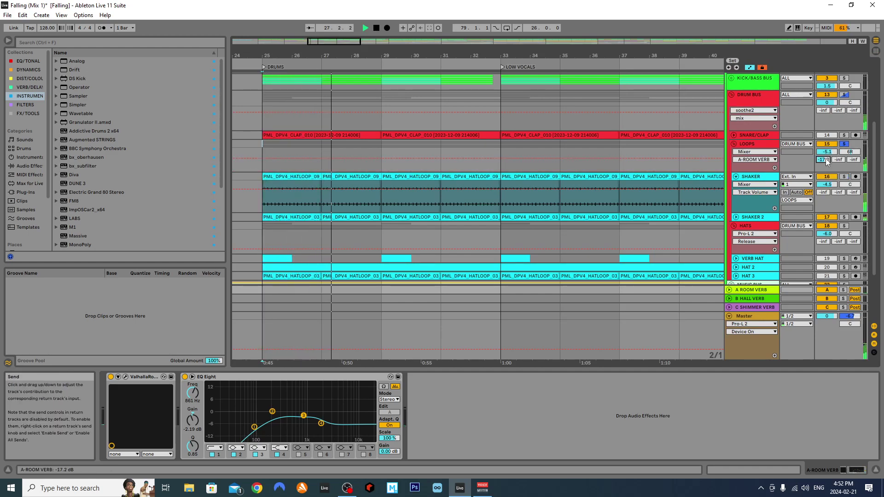
Stop playback and expand the Utility, Saturator and EQ Eight devices on the SHAKER track to inspect their settings.
{"action": "key", "text": "space"}
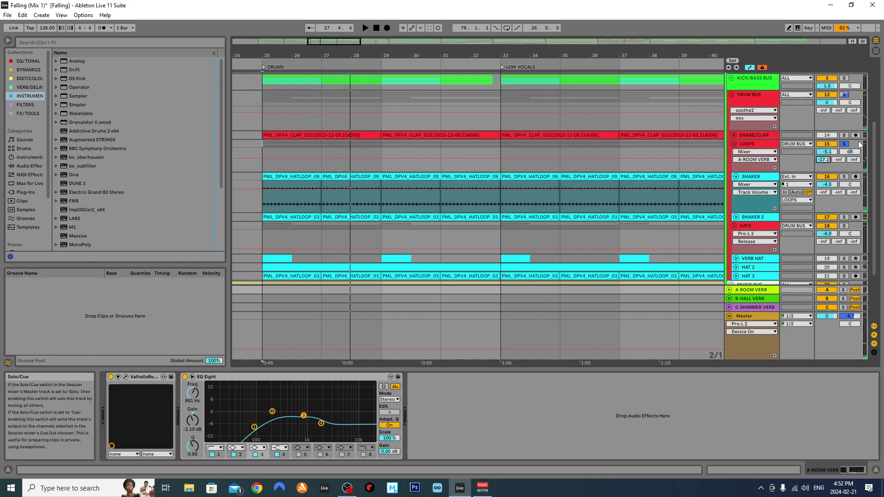
{"action": "left_click", "coordinate": [798, 203]}
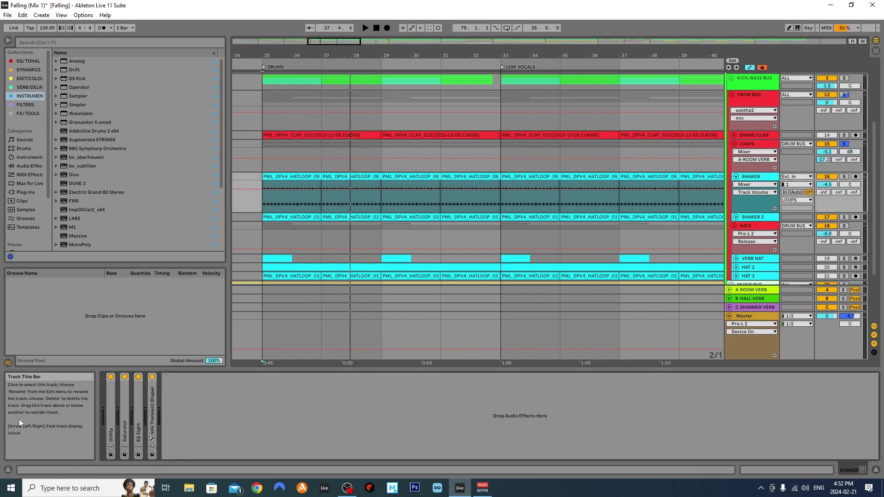
{"action": "double_click", "coordinate": [111, 412]}
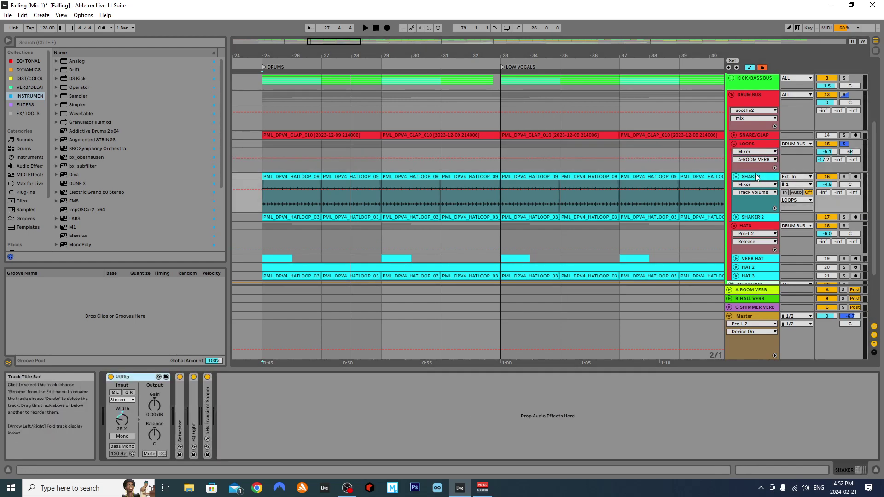
{"action": "double_click", "coordinate": [180, 399]}
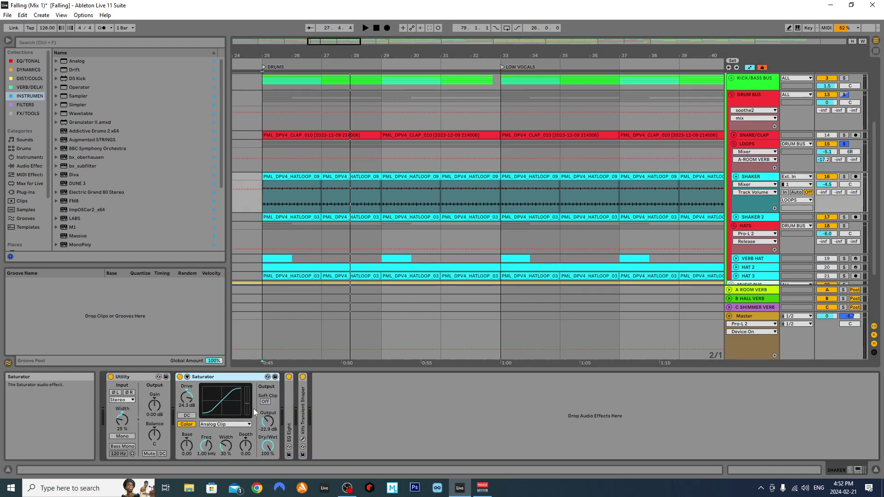
{"action": "double_click", "coordinate": [291, 407]}
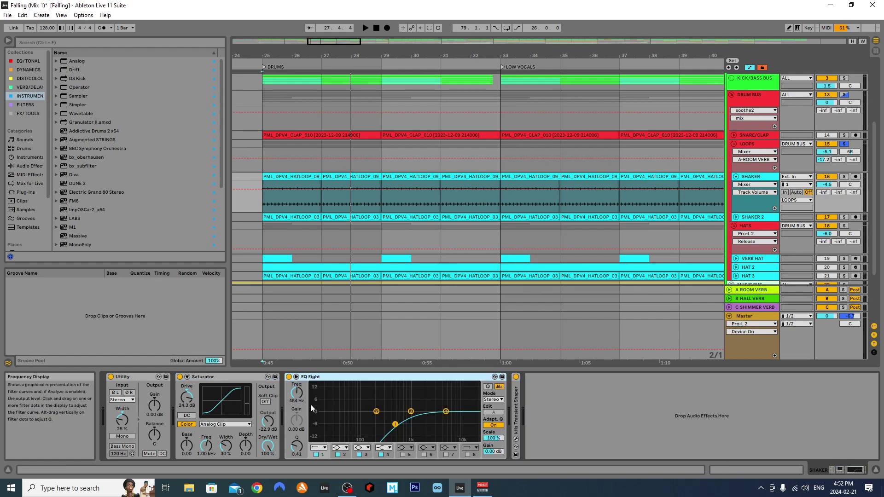
Play the loop with the SHAKER track's EQ Eight bypassed, re-enable the EQ to compare, and stop playback.
{"action": "left_click", "coordinate": [288, 377]}
{"action": "key", "text": "space"}
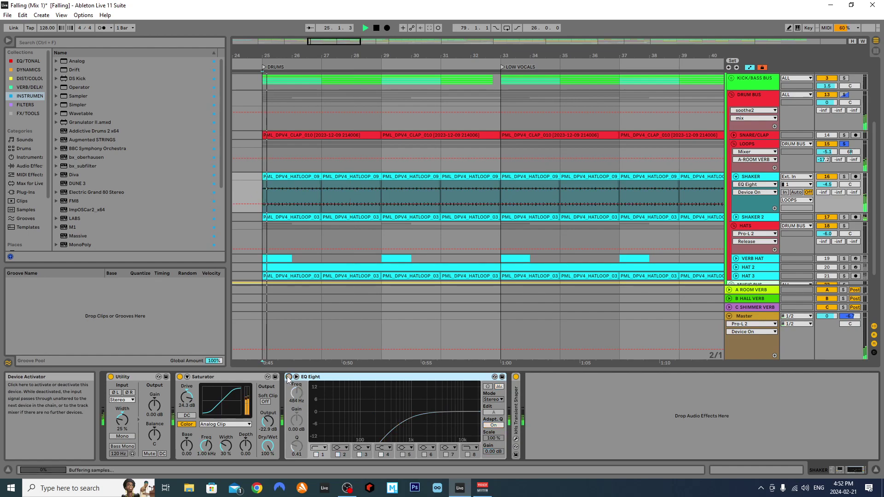
{"action": "left_click", "coordinate": [288, 378]}
{"action": "key", "text": "space"}
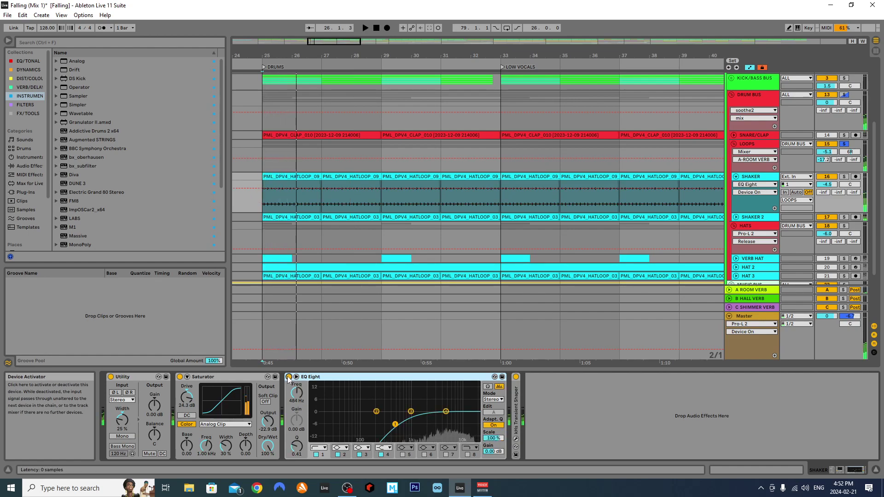
Expand kHs Transient Shaper on the SHAKER track, view its plug-in window, and close the window.
{"action": "double_click", "coordinate": [518, 405]}
{"action": "left_click", "coordinate": [530, 377]}
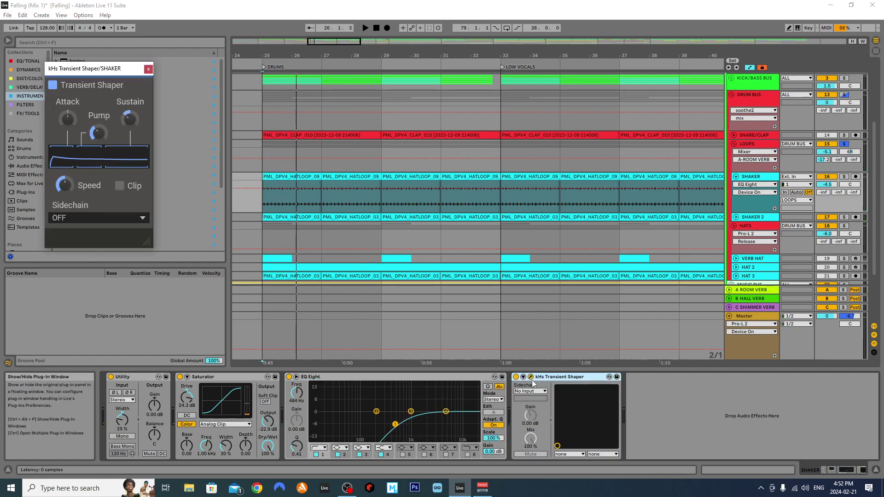
{"action": "left_click", "coordinate": [148, 69]}
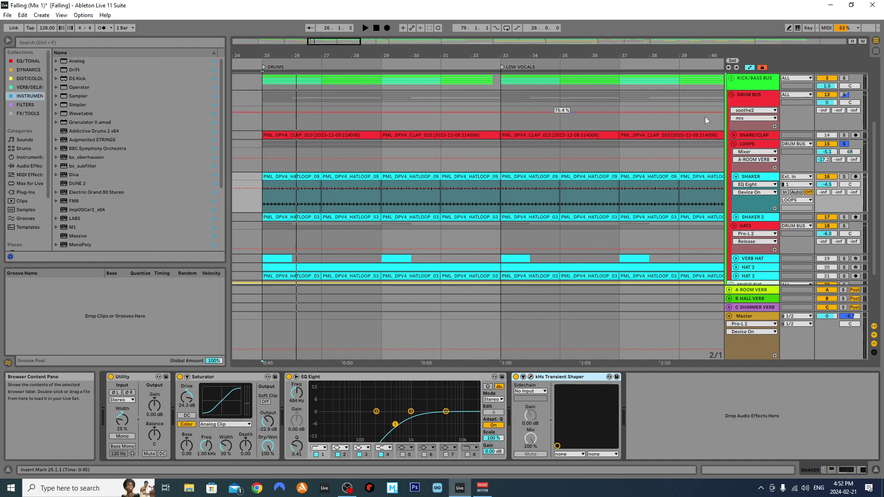
Solo the SHAKER track and play it briefly to hear it alone.
{"action": "left_click", "coordinate": [845, 176]}
{"action": "key", "text": "space"}
{"action": "key", "text": "space"}
Collapse all four devices on the SHAKER track and group them into one Audio Effect Rack.
{"action": "double_click", "coordinate": [130, 377]}
{"action": "left_click", "coordinate": [139, 377]}
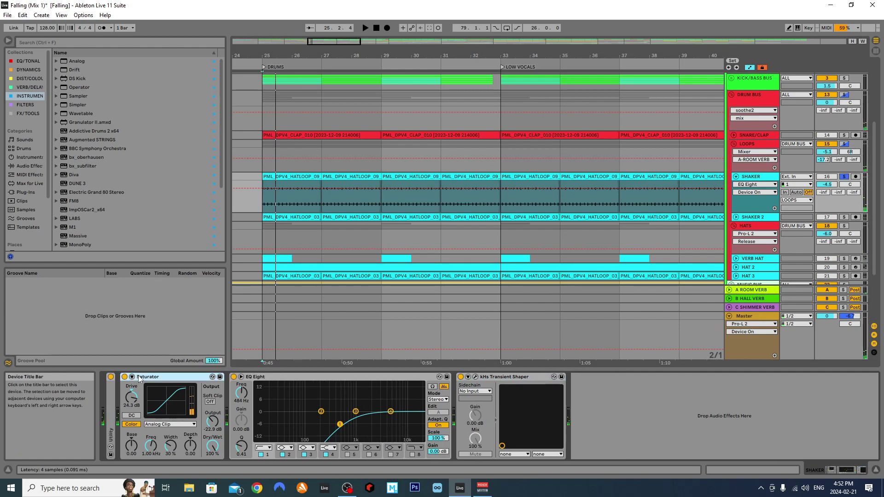
{"action": "double_click", "coordinate": [139, 377]}
{"action": "double_click", "coordinate": [208, 376]}
{"action": "double_click", "coordinate": [208, 374]}
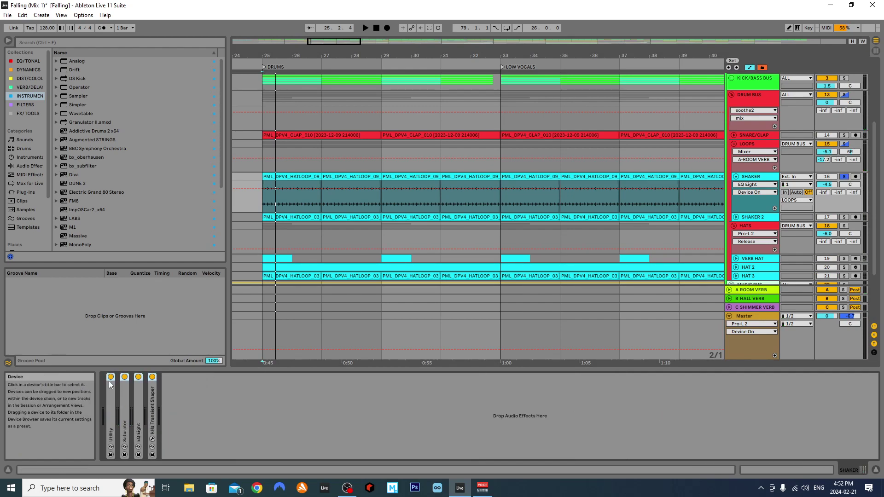
{"action": "key", "text": "ctrl+a"}
{"action": "key", "text": "ctrl+g"}
Compare the soloed SHAKER with the whole Audio Effect Rack bypassed and enabled during playback, leaving it enabled.
{"action": "key", "text": "space"}
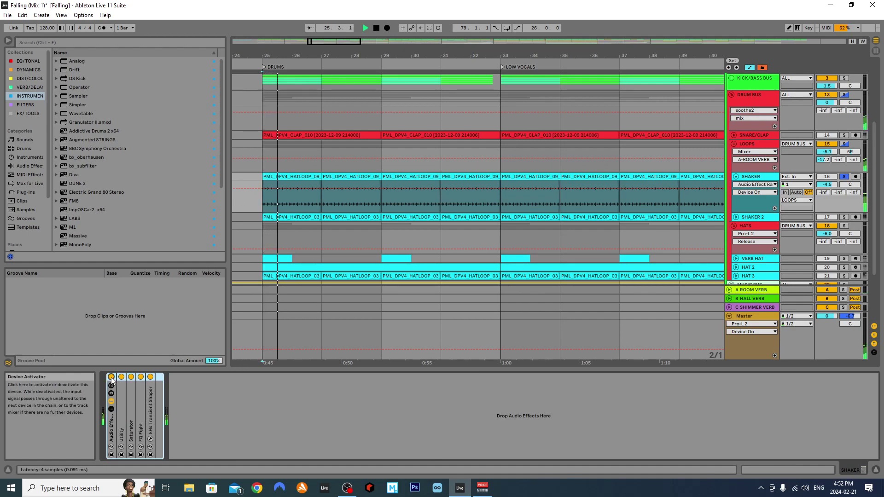
{"action": "left_click", "coordinate": [111, 377]}
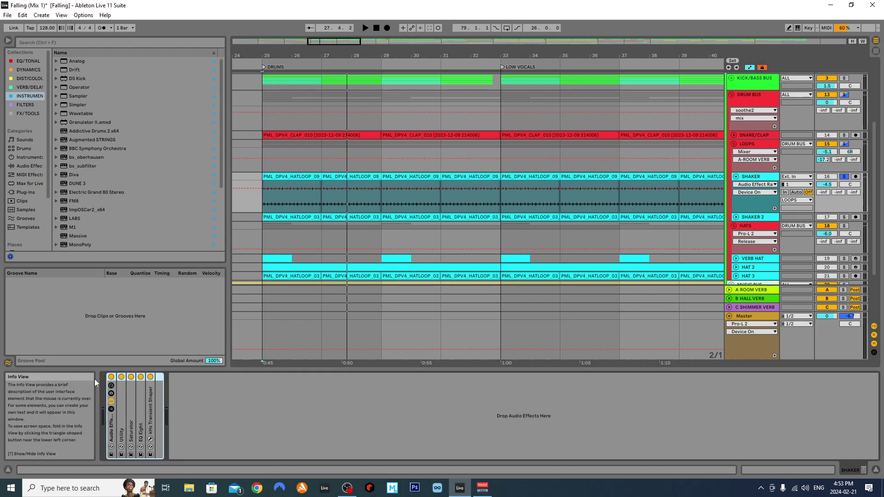
{"action": "key", "text": "space"}
{"action": "left_click", "coordinate": [111, 378]}
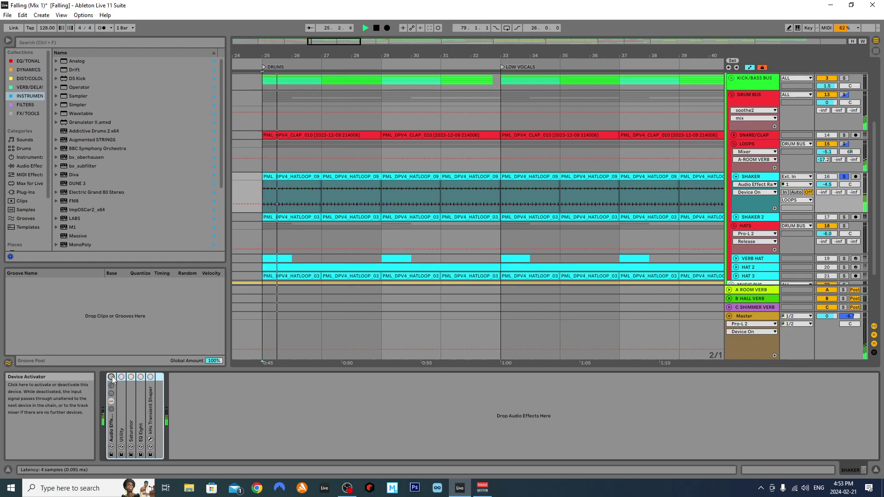
{"action": "left_click", "coordinate": [111, 377]}
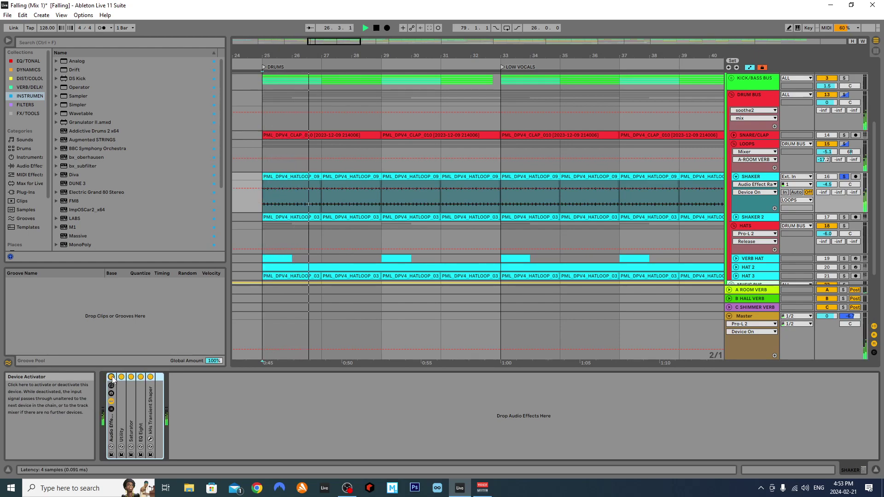
{"action": "key", "text": "space"}
Unfold the SHAKER 2 track, solo it, and play it to hear the second shaker alone.
{"action": "left_click", "coordinate": [735, 217]}
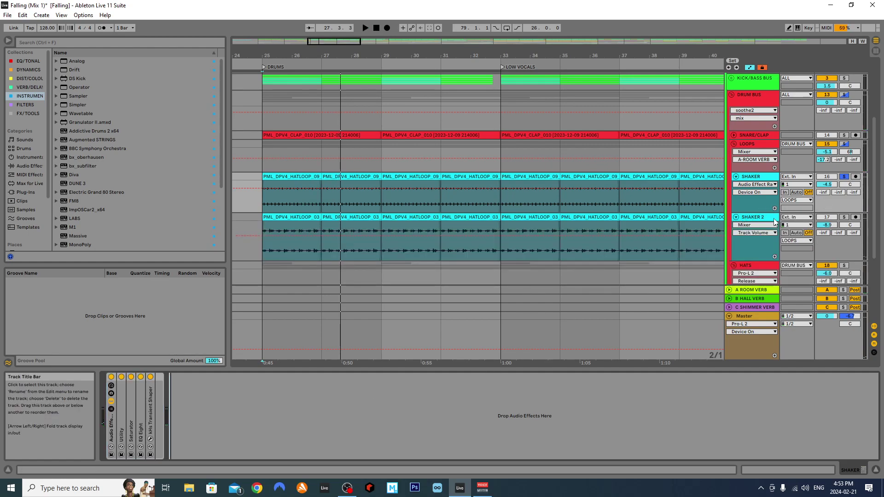
{"action": "left_click", "coordinate": [762, 217]}
{"action": "left_click", "coordinate": [844, 217]}
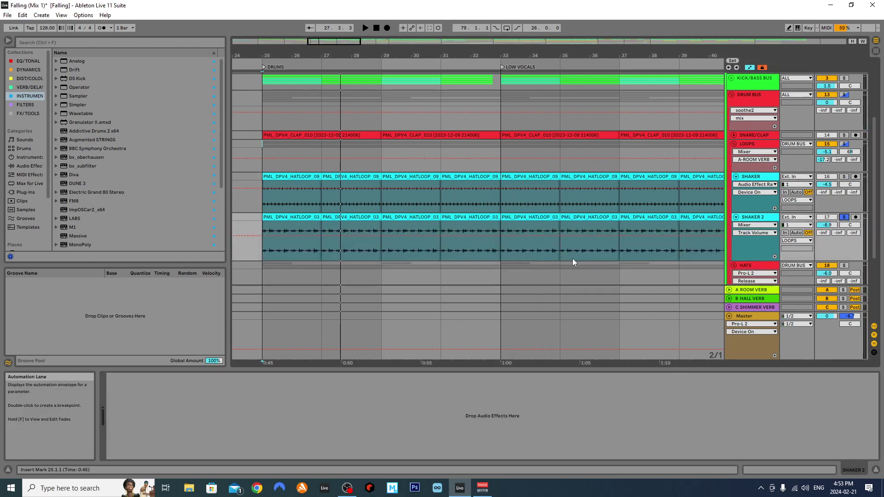
{"action": "key", "text": "space"}
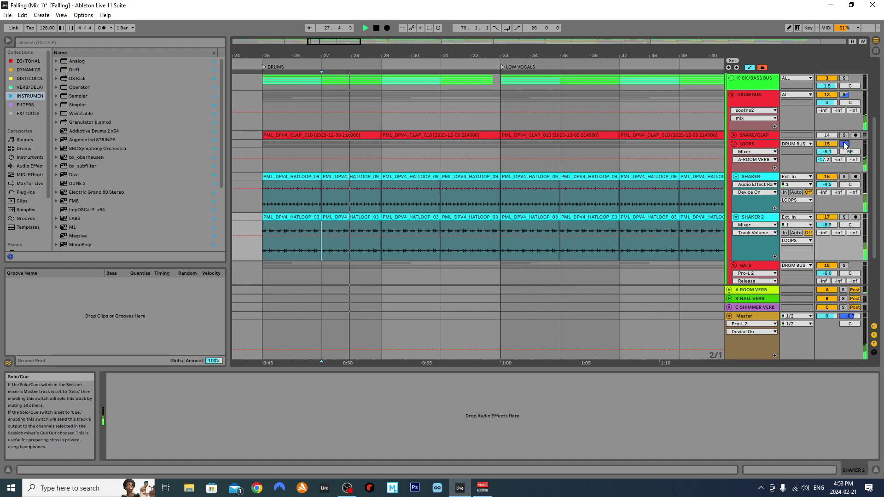
Audition both shakers in the soloed LOOPS group, fold their tracks, select the group, and stop playback.
{"action": "left_click", "coordinate": [760, 218]}
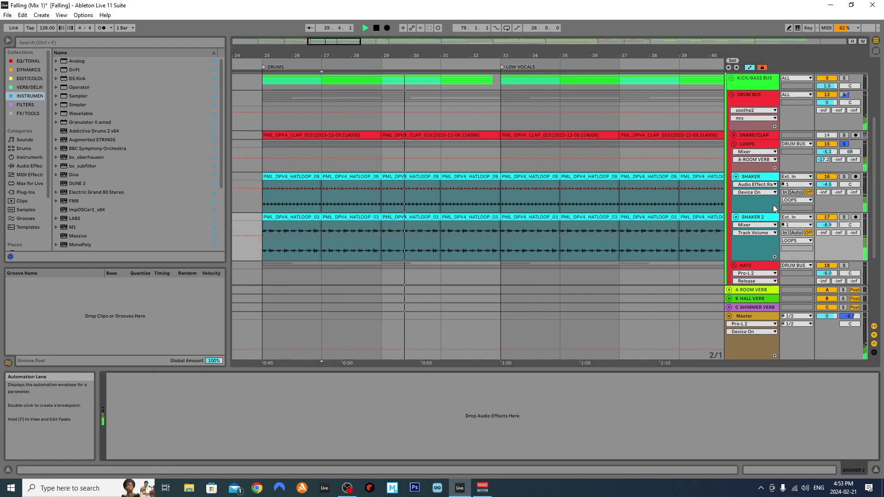
{"action": "left_click", "coordinate": [736, 218]}
{"action": "left_click", "coordinate": [736, 177]}
{"action": "left_click", "coordinate": [755, 147]}
{"action": "key", "text": "space"}
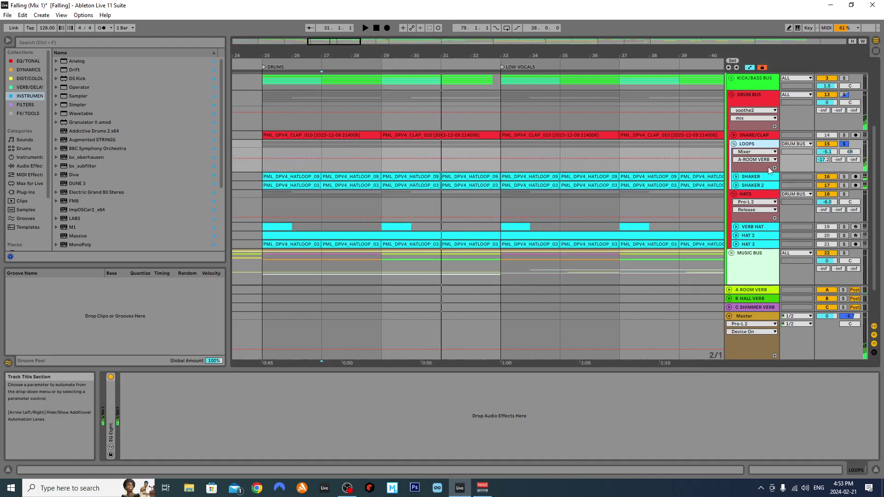
Unfold SHAKER and SHAKER 2, compare the timing of their waveforms up close in bar 25, and fold both tracks.
{"action": "left_click", "coordinate": [763, 178]}
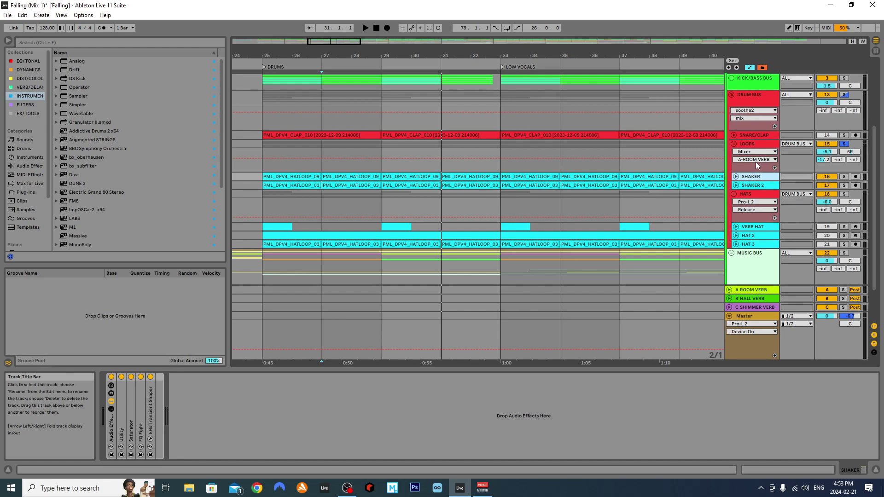
{"action": "left_click", "coordinate": [736, 177]}
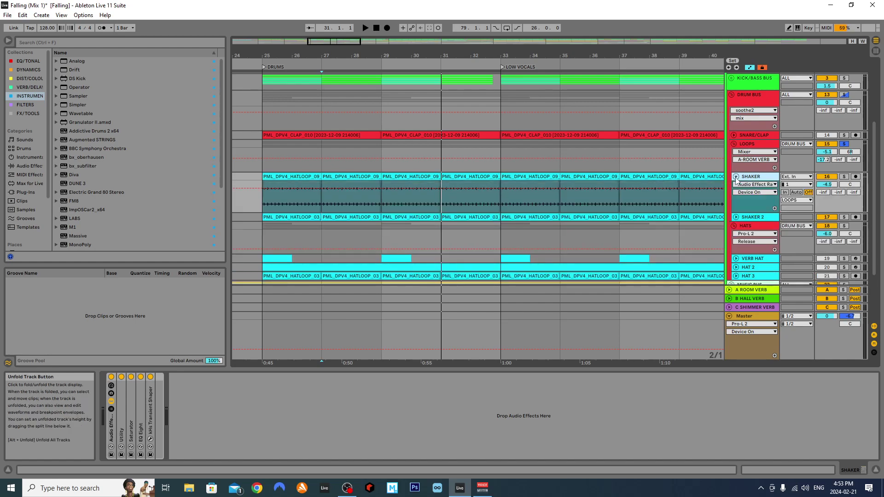
{"action": "left_click", "coordinate": [735, 216]}
{"action": "scroll", "coordinate": [276, 217], "scroll_direction": "up", "scroll_amount": 3}
{"action": "scroll", "coordinate": [276, 217], "scroll_direction": "up", "scroll_amount": 5}
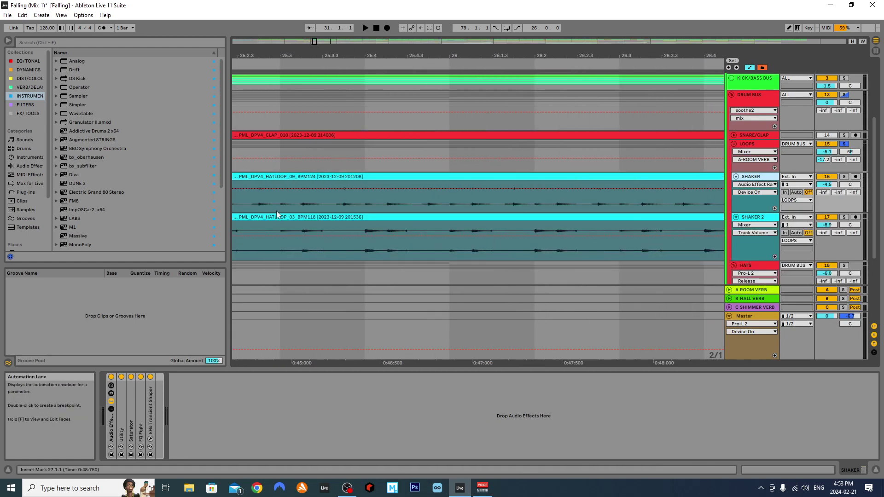
{"action": "scroll", "coordinate": [271, 213], "scroll_direction": "up", "scroll_amount": 3}
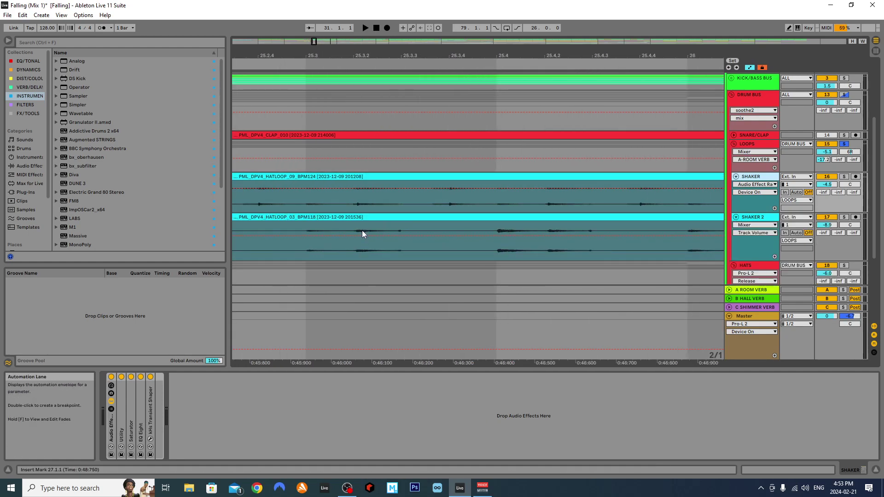
{"action": "left_click", "coordinate": [307, 230]}
{"action": "scroll", "coordinate": [307, 230], "scroll_direction": "down", "scroll_amount": 8}
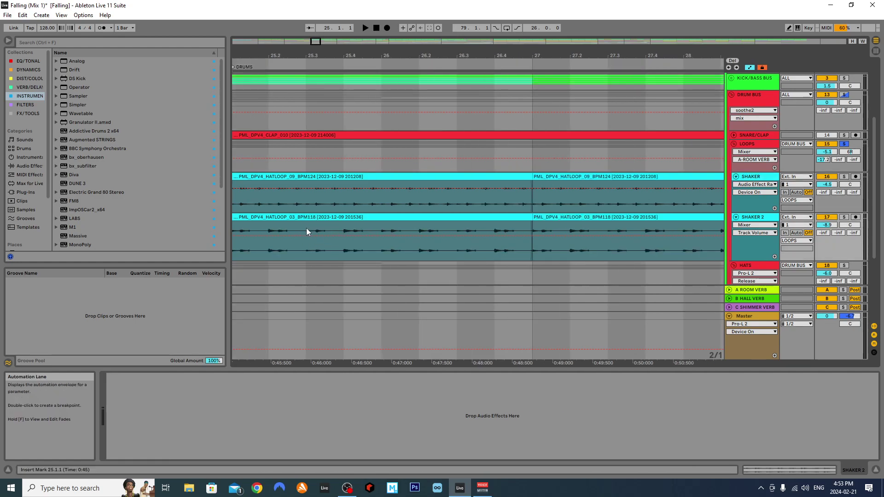
{"action": "left_click", "coordinate": [749, 178]}
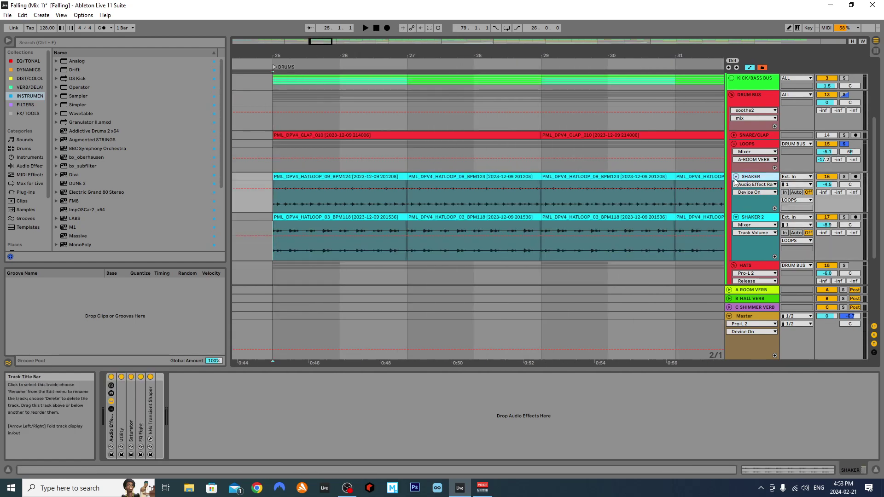
{"action": "left_click", "coordinate": [736, 177]}
{"action": "left_click", "coordinate": [736, 185]}
Audition the LOOPS group soloed, release its solo, and play the full DRUM BUS from bar 25.
{"action": "key", "text": "space"}
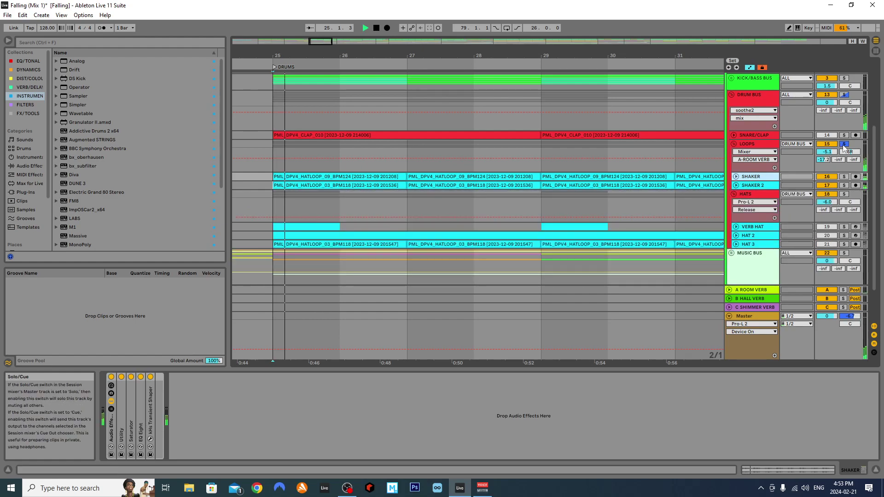
{"action": "key", "text": "space"}
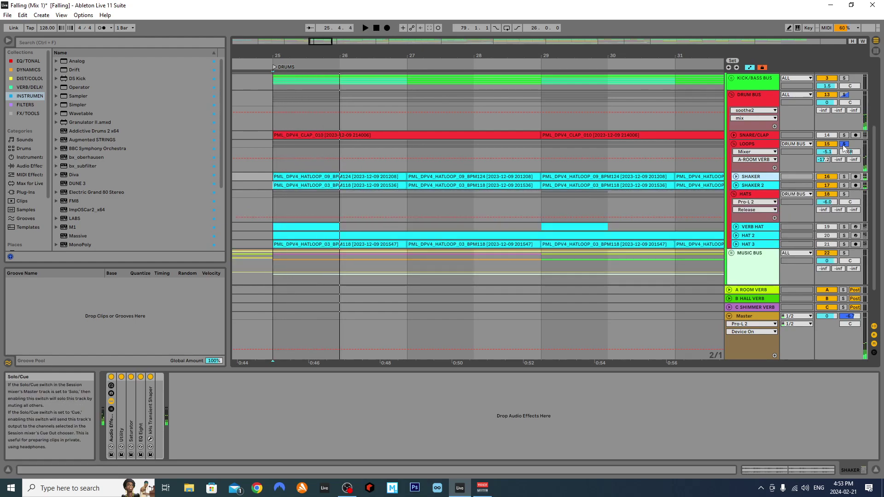
{"action": "key", "text": "space"}
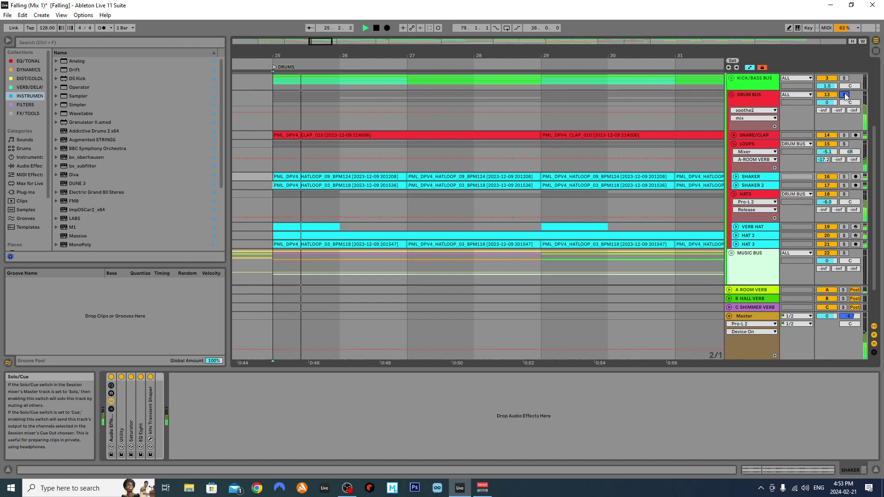
{"action": "key", "text": "space"}
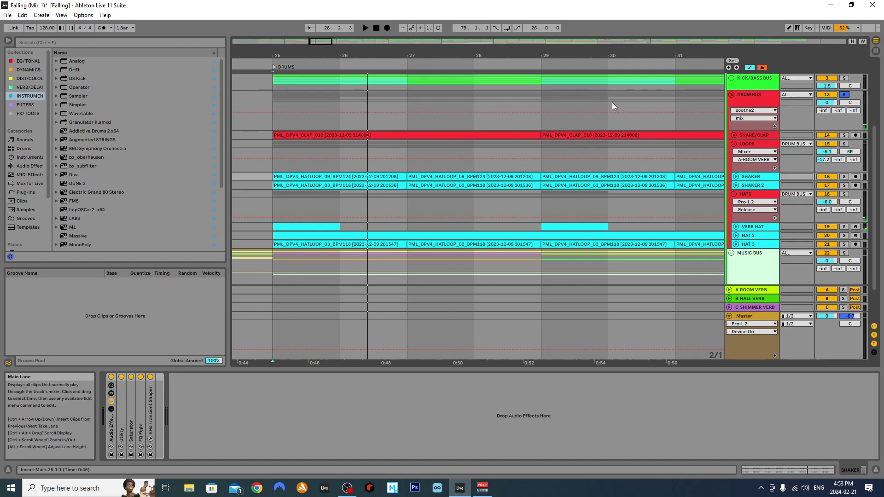
Fold the LOOPS group, unfold the VERB HAT track inside the HATS group, and select it to show its devices.
{"action": "left_click", "coordinate": [749, 148]}
{"action": "key", "text": "Left"}
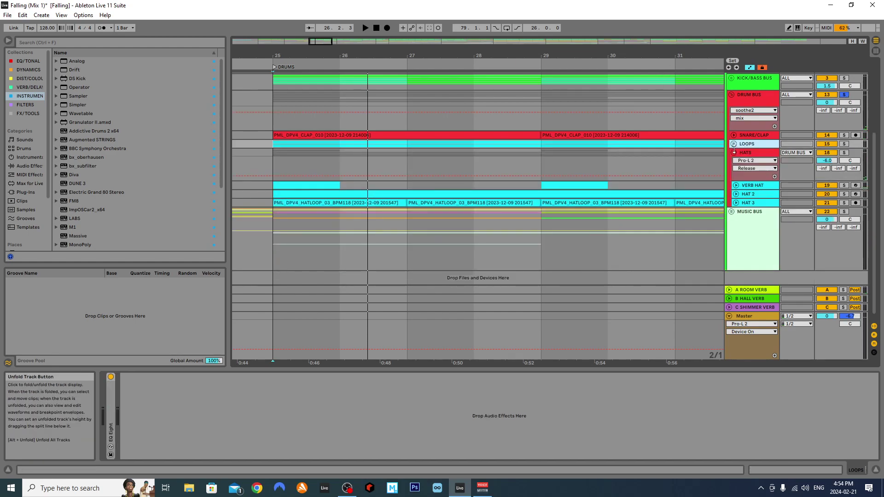
{"action": "left_click", "coordinate": [750, 159]}
{"action": "left_click", "coordinate": [735, 185]}
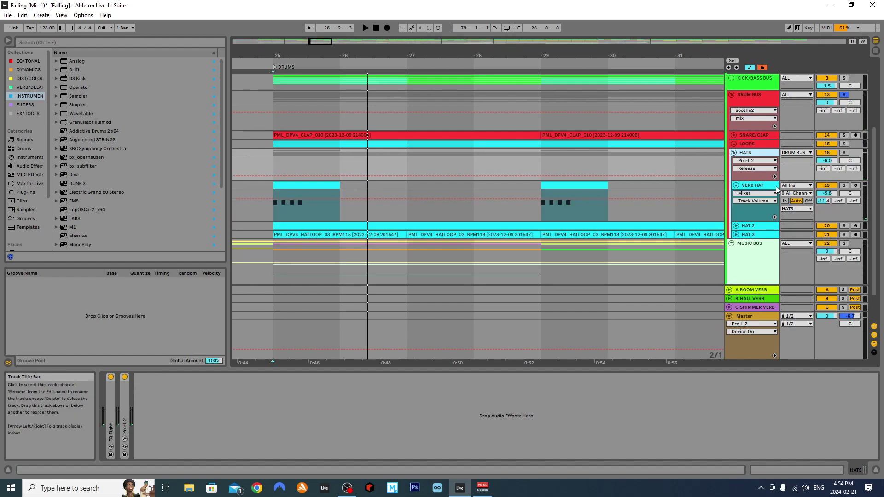
{"action": "left_click", "coordinate": [747, 186]}
{"action": "scroll", "coordinate": [317, 209], "scroll_direction": "down", "scroll_amount": 3}
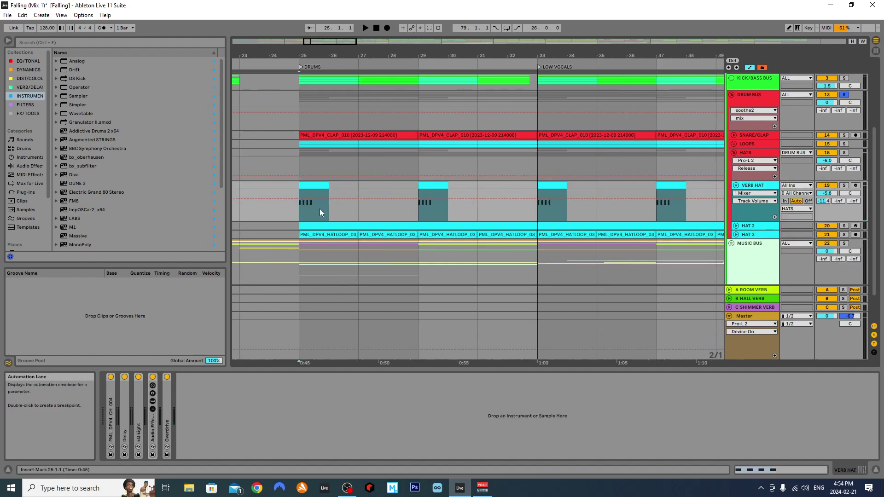
Set the arrangement's fixed grid to 4 bars.
{"action": "right_click", "coordinate": [442, 220]}
{"action": "left_click", "coordinate": [461, 317]}
{"action": "right_click", "coordinate": [430, 220]}
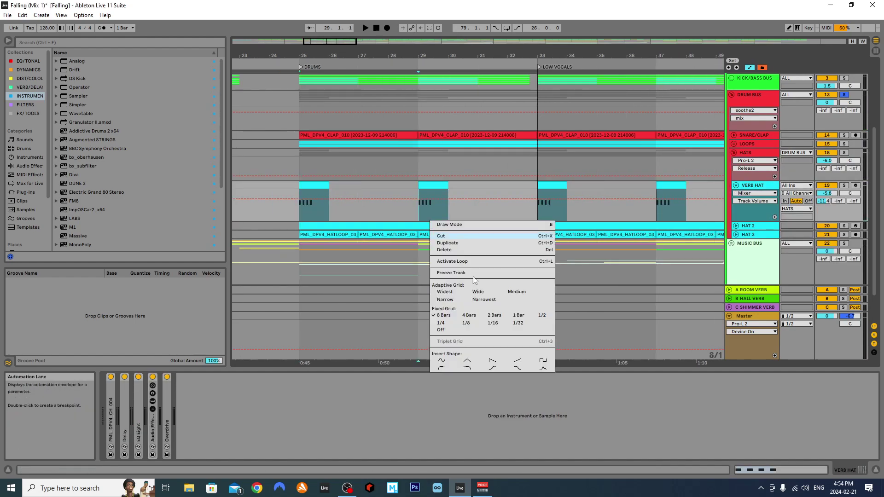
{"action": "left_click", "coordinate": [471, 316]}
Solo the VERB HAT track and play it briefly from bar 25.
{"action": "left_click", "coordinate": [844, 185]}
{"action": "key", "text": "space"}
{"action": "key", "text": "space"}
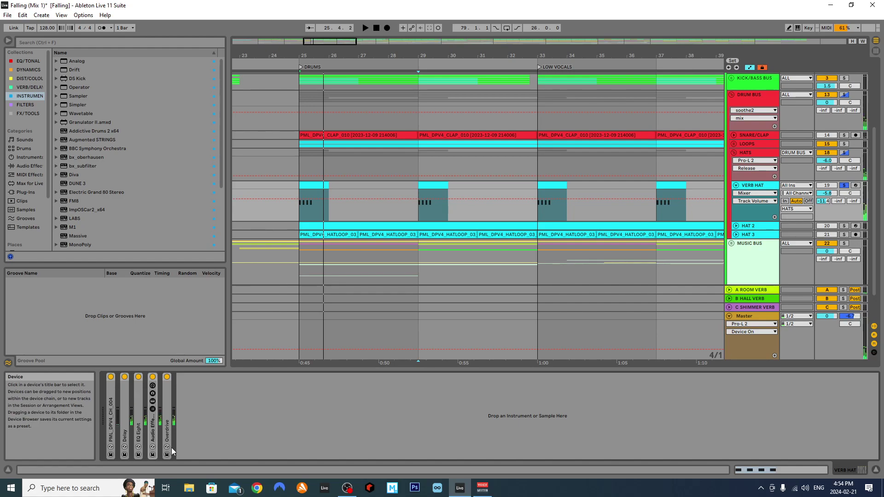
Unfold the VERB HAT sampler, Delay and EQ Eight one after another to inspect their settings.
{"action": "double_click", "coordinate": [110, 424]}
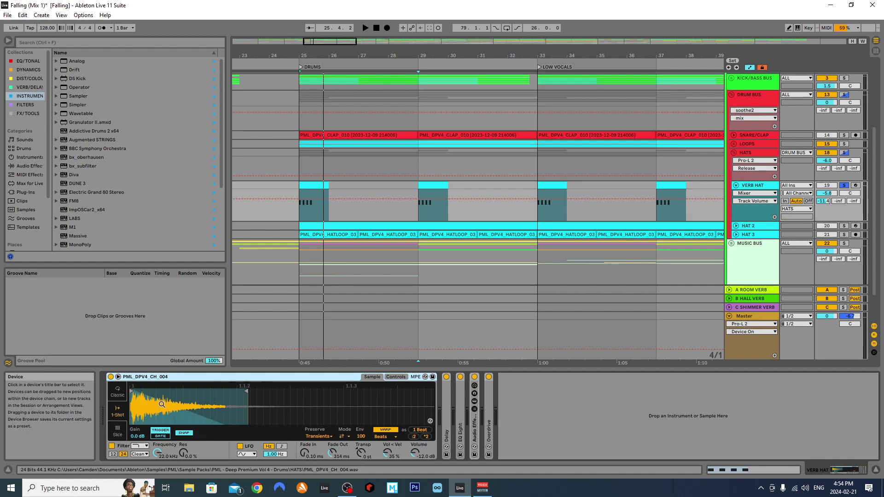
{"action": "double_click", "coordinate": [152, 377]}
{"action": "double_click", "coordinate": [122, 393]}
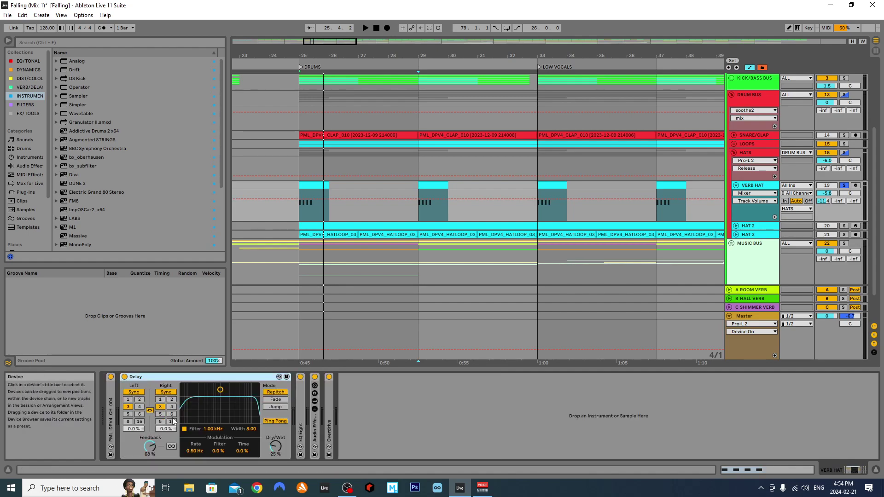
{"action": "double_click", "coordinate": [157, 376]}
{"action": "double_click", "coordinate": [139, 405]}
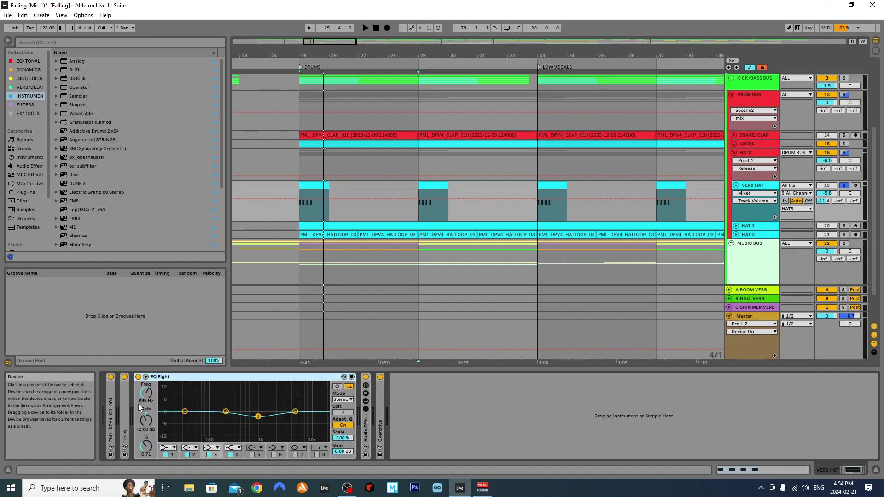
Compare VERB HAT from bar 25 with its EQ Eight bypassed and active, and fold the device.
{"action": "key", "text": "space"}
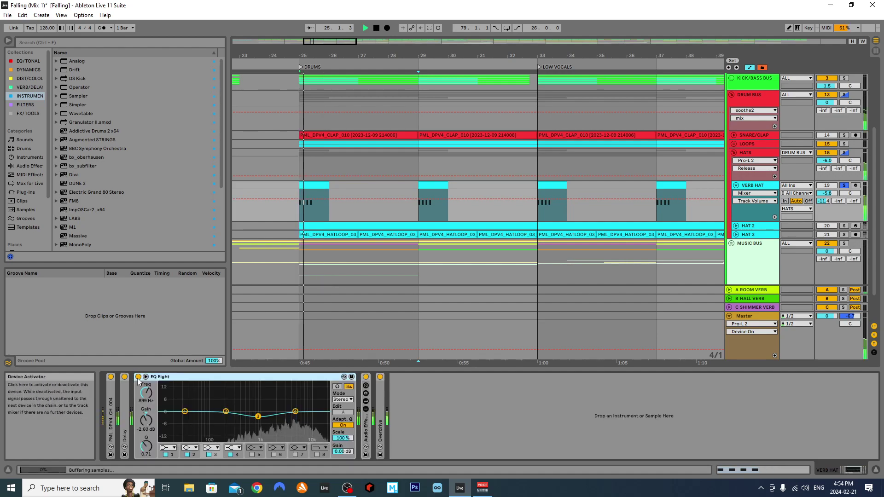
{"action": "left_click", "coordinate": [139, 379]}
{"action": "key", "text": "space"}
{"action": "key", "text": "space"}
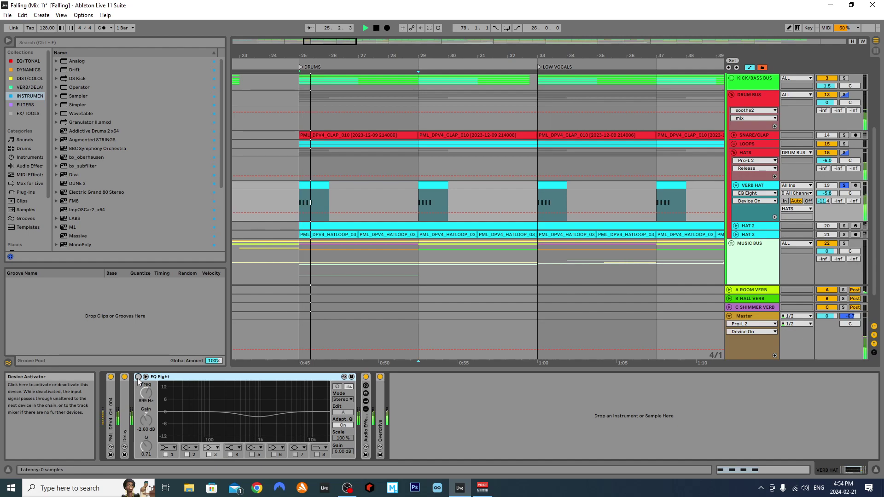
{"action": "left_click", "coordinate": [139, 378]}
{"action": "key", "text": "space"}
{"action": "key", "text": "space"}
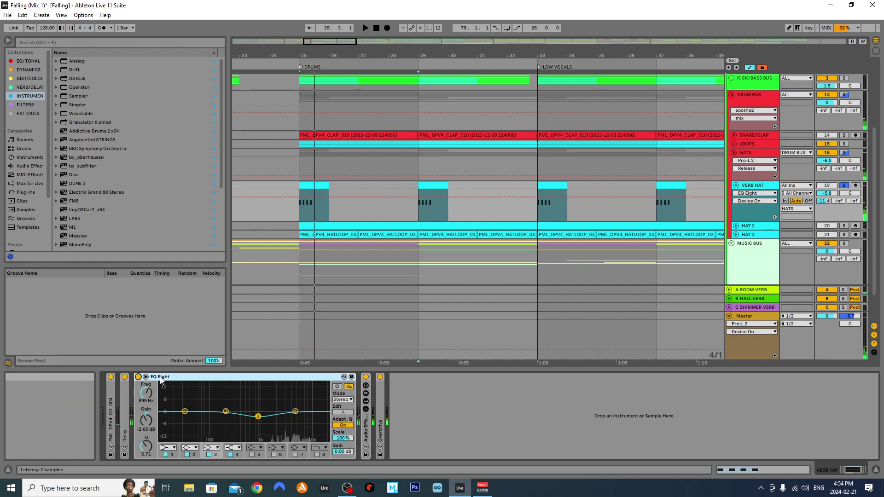
{"action": "double_click", "coordinate": [276, 376]}
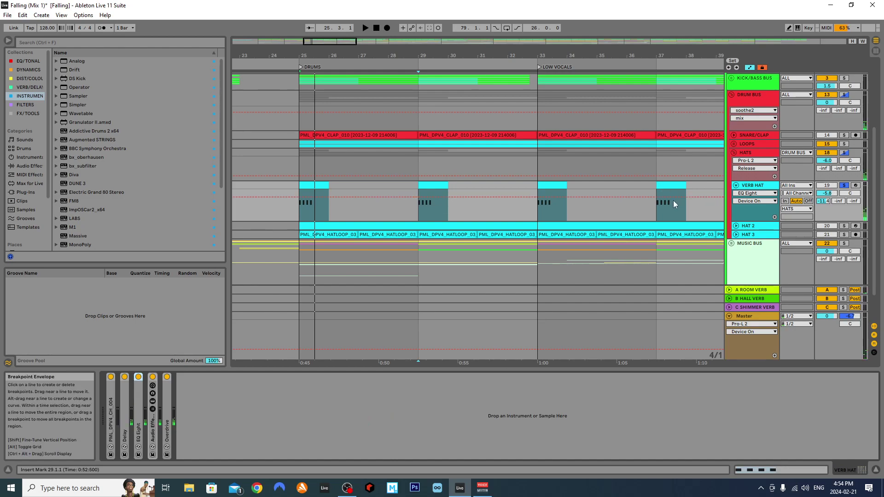
Unfold the Audio Effect Rack on VERB HAT and inspect its DRY and VERB chains.
{"action": "double_click", "coordinate": [154, 429]}
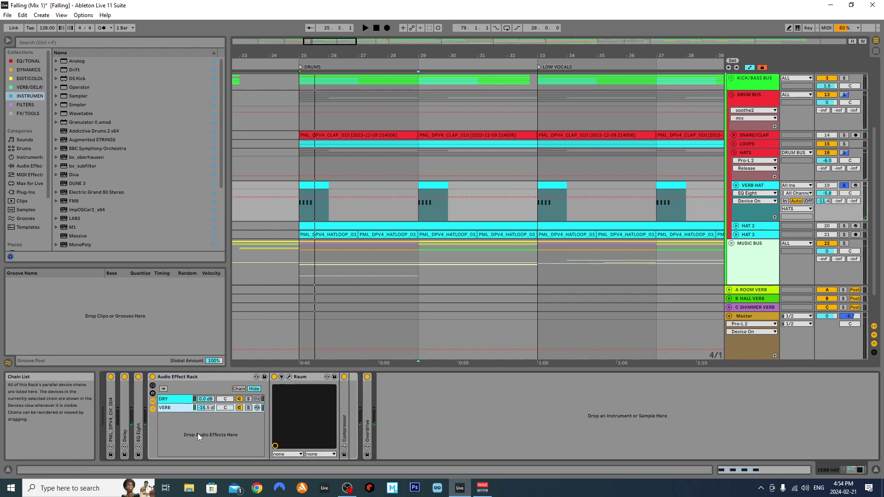
{"action": "left_click", "coordinate": [170, 408]}
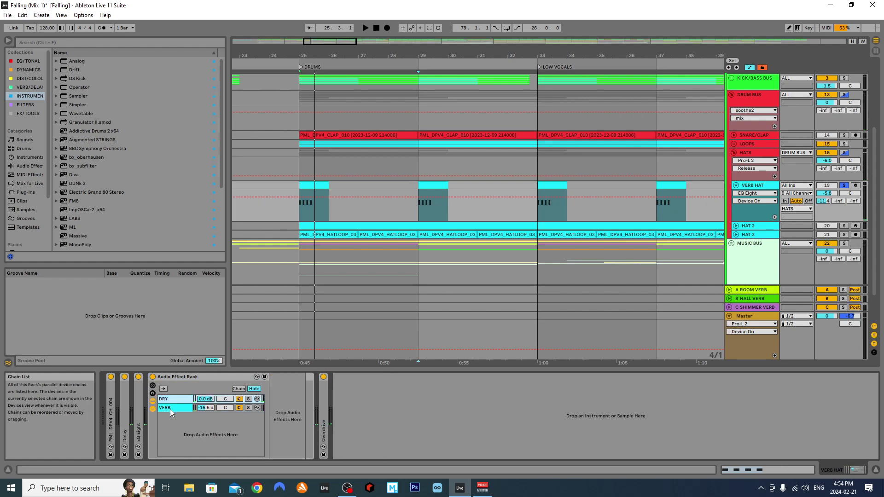
{"action": "left_click", "coordinate": [170, 409]}
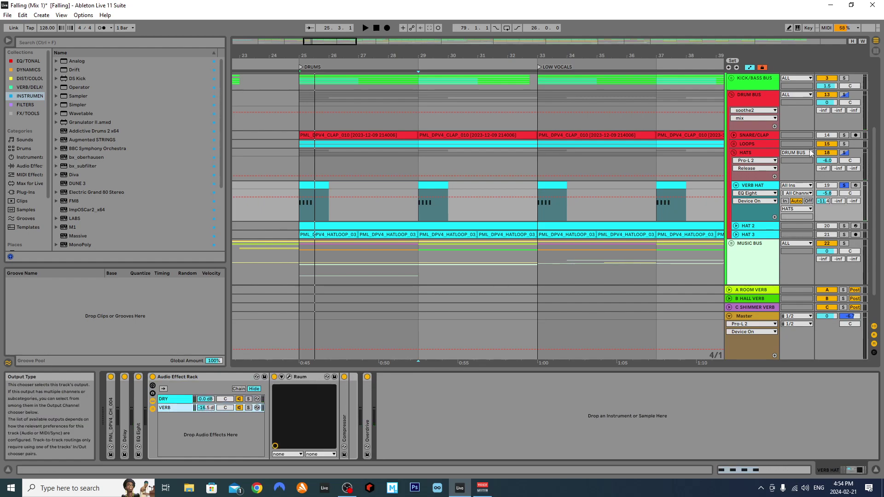
Audition the soloed VERB HAT from bar 25 with the rack's VERB chain switched off and back on.
{"action": "key", "text": "space"}
{"action": "left_click", "coordinate": [843, 185]}
{"action": "key", "text": "space"}
{"action": "key", "text": "space"}
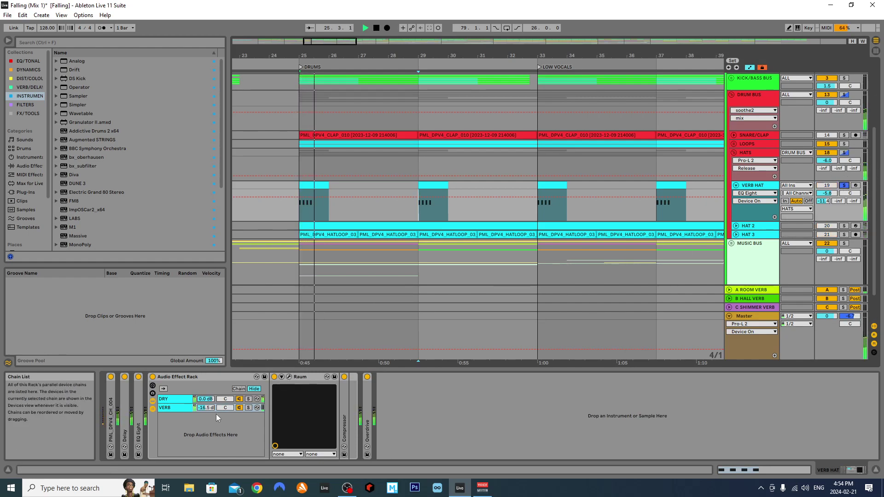
{"action": "left_click", "coordinate": [239, 407]}
{"action": "left_click", "coordinate": [240, 408]}
{"action": "key", "text": "space"}
{"action": "key", "text": "space"}
{"action": "key", "text": "space"}
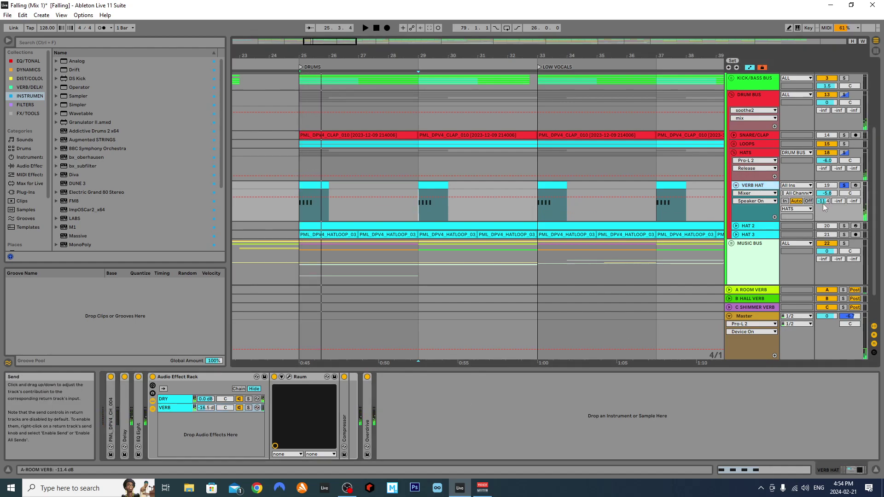
Show the devices of the A ROOM VERB return through Session View and return to the arrangement.
{"action": "key", "text": "Tab"}
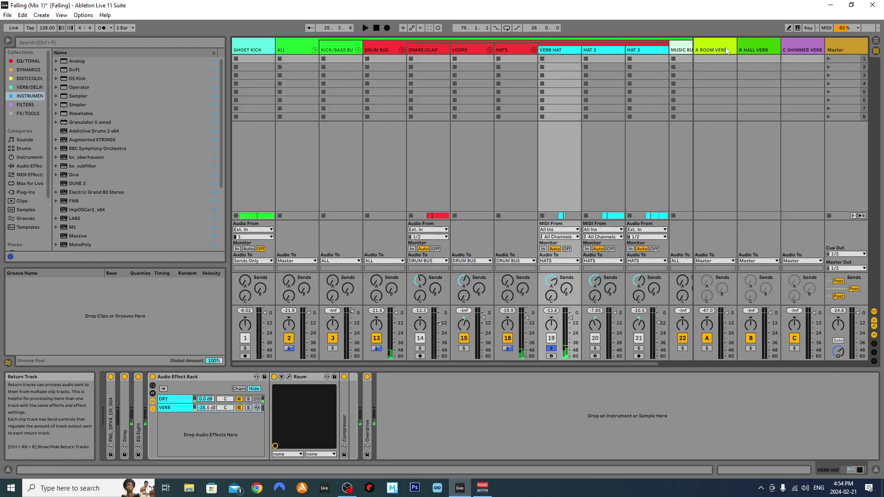
{"action": "key", "text": "Tab"}
{"action": "left_click", "coordinate": [824, 201], "text": "alt"}
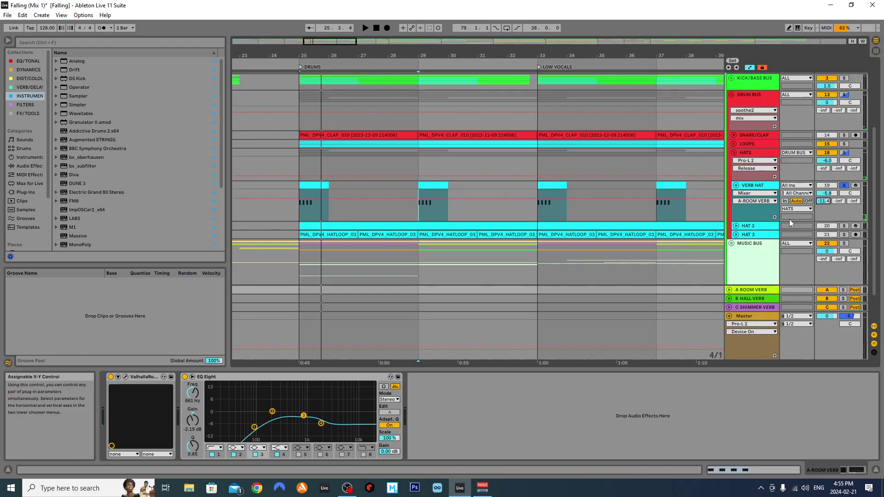
Reselect the VERB HAT track, look at the rack's VERB chain again, and fold the rack.
{"action": "left_click", "coordinate": [753, 186]}
{"action": "left_click", "coordinate": [474, 424]}
{"action": "left_click", "coordinate": [178, 407]}
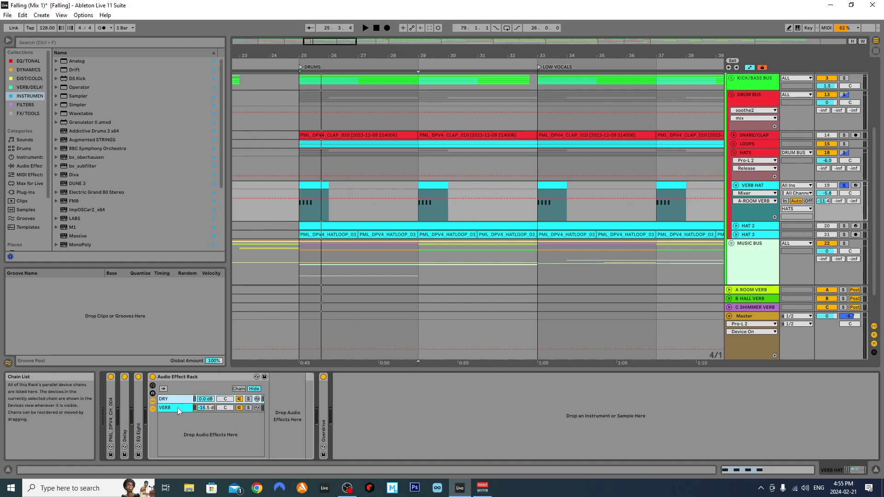
{"action": "left_click", "coordinate": [257, 399]}
{"action": "double_click", "coordinate": [182, 377]}
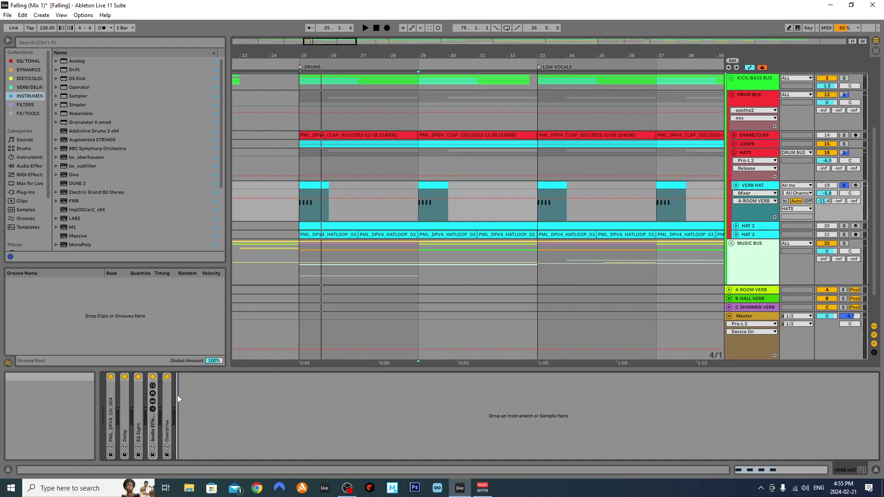
Unfold the VERB HAT Overdrive, compare the track from bar 25 with it bypassed and active, and fold it.
{"action": "double_click", "coordinate": [166, 402]}
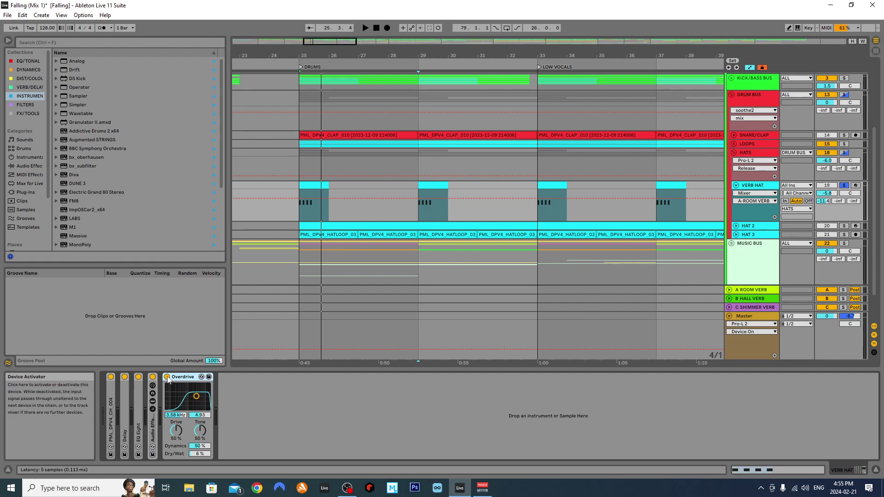
{"action": "key", "text": "space"}
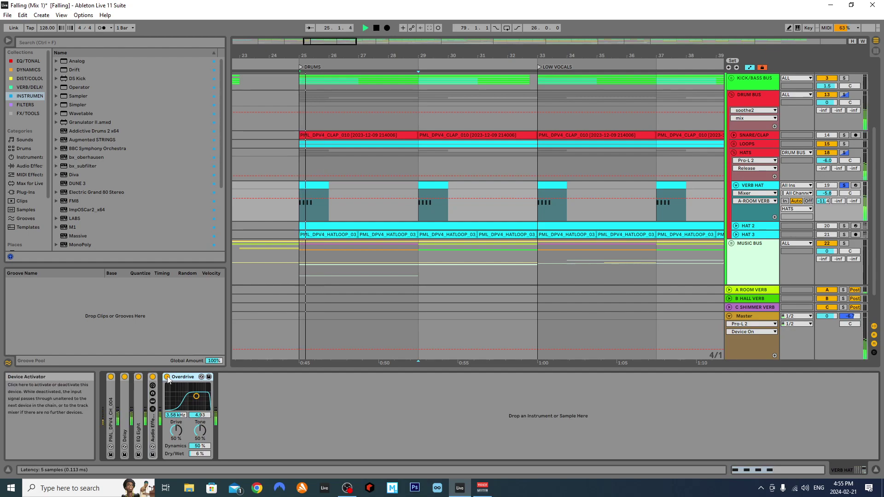
{"action": "left_click", "coordinate": [167, 377]}
{"action": "left_click", "coordinate": [167, 378]}
{"action": "key", "text": "space"}
{"action": "key", "text": "space"}
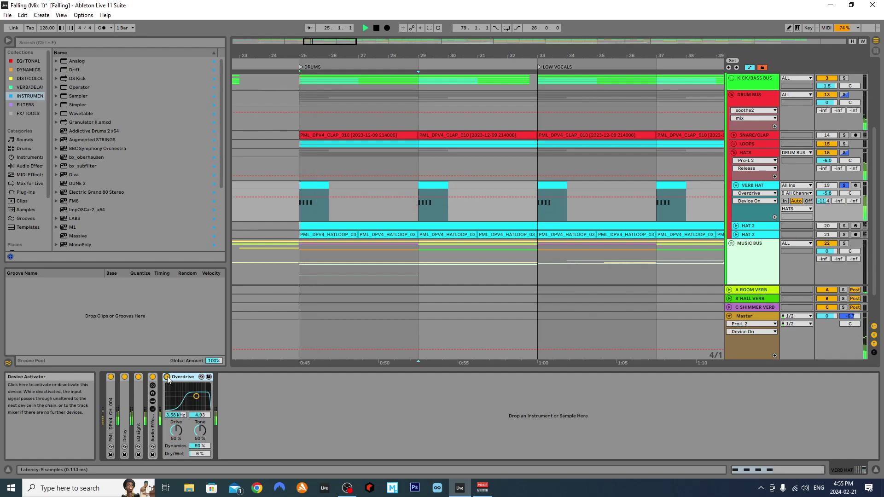
{"action": "key", "text": "space"}
{"action": "double_click", "coordinate": [182, 377]}
Group the VERB HAT effects from the Delay through the Overdrive into one Audio Effect Rack.
{"action": "left_click", "coordinate": [153, 411]}
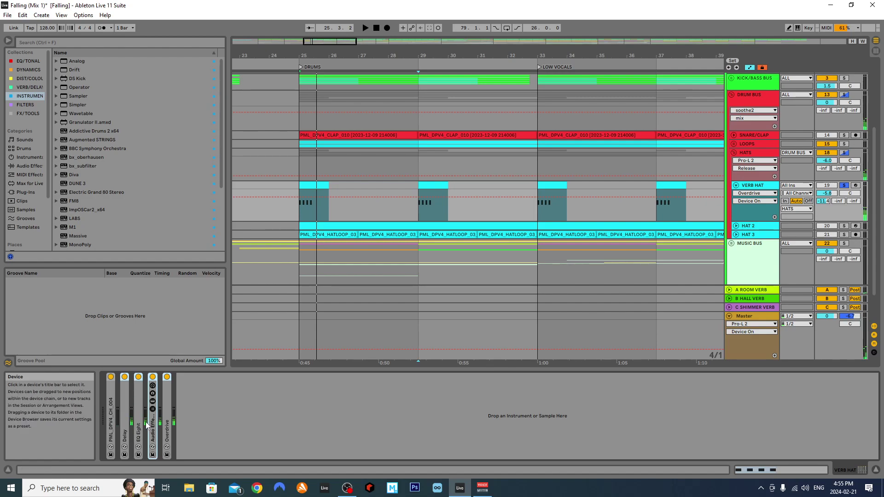
{"action": "key", "text": "ctrl+a"}
{"action": "key", "text": "ctrl+g"}
Compare VERB HAT from bar 25 with the whole effects rack bypassed and active.
{"action": "key", "text": "space"}
{"action": "left_click", "coordinate": [125, 378]}
{"action": "key", "text": "space"}
{"action": "key", "text": "space"}
{"action": "left_click", "coordinate": [125, 378]}
{"action": "key", "text": "space"}
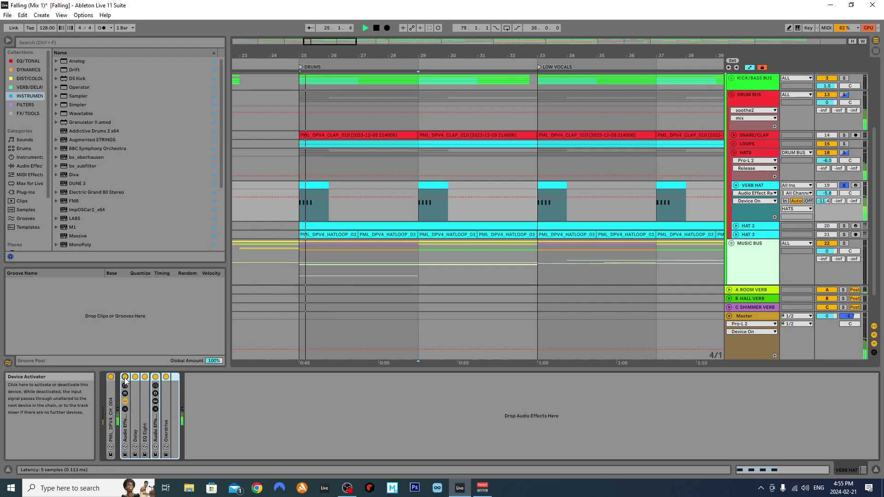
{"action": "key", "text": "space"}
{"action": "left_click", "coordinate": [270, 410]}
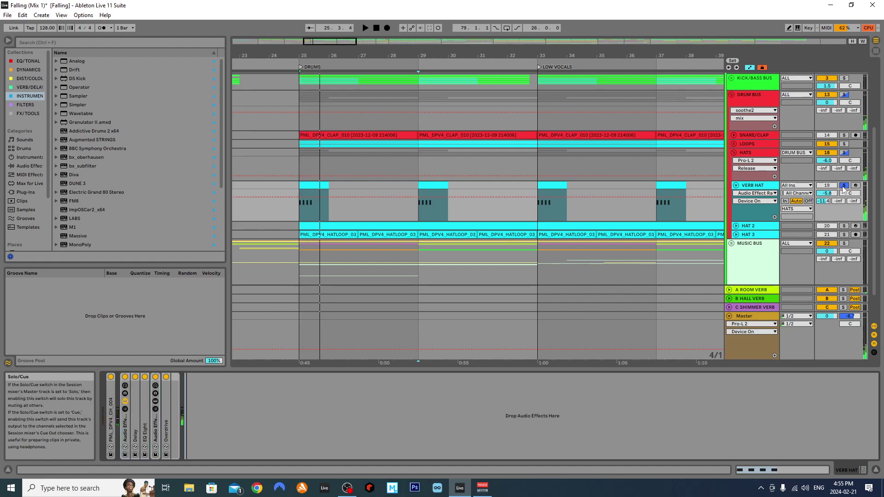
Unsolo and fold VERB HAT, unfold the HAT 2 and HAT 3 tracks, and solo HAT 2.
{"action": "left_click", "coordinate": [844, 186]}
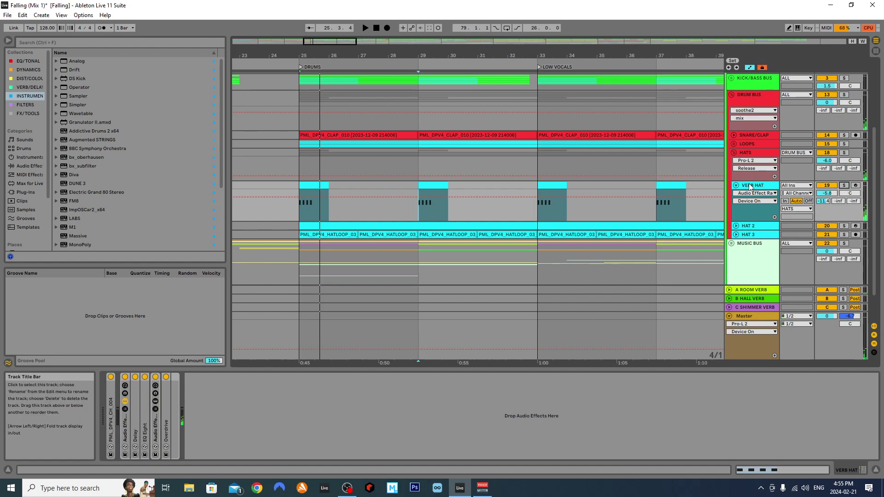
{"action": "left_click", "coordinate": [735, 185]}
{"action": "left_click", "coordinate": [736, 193]}
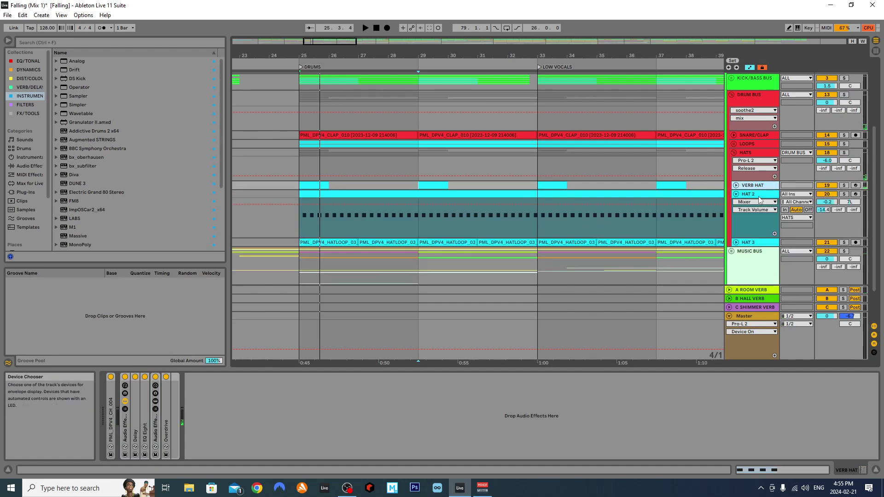
{"action": "left_click", "coordinate": [844, 203]}
{"action": "left_click", "coordinate": [845, 195]}
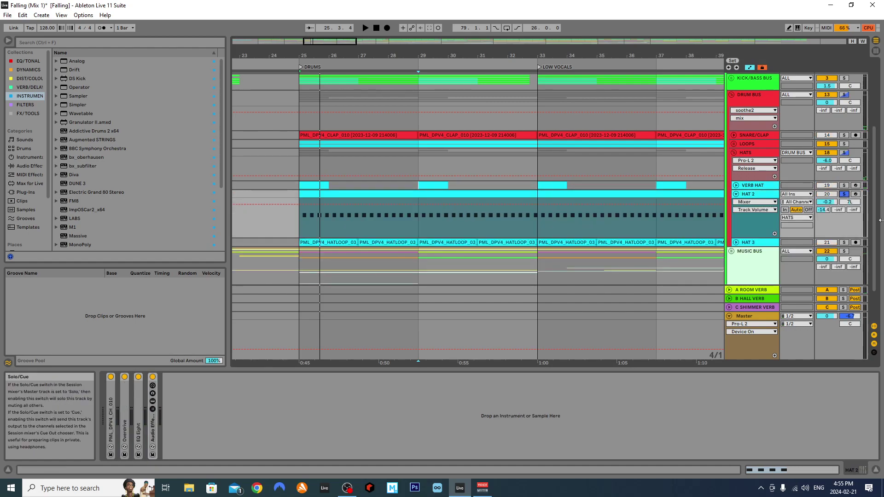
{"action": "left_click", "coordinate": [736, 242]}
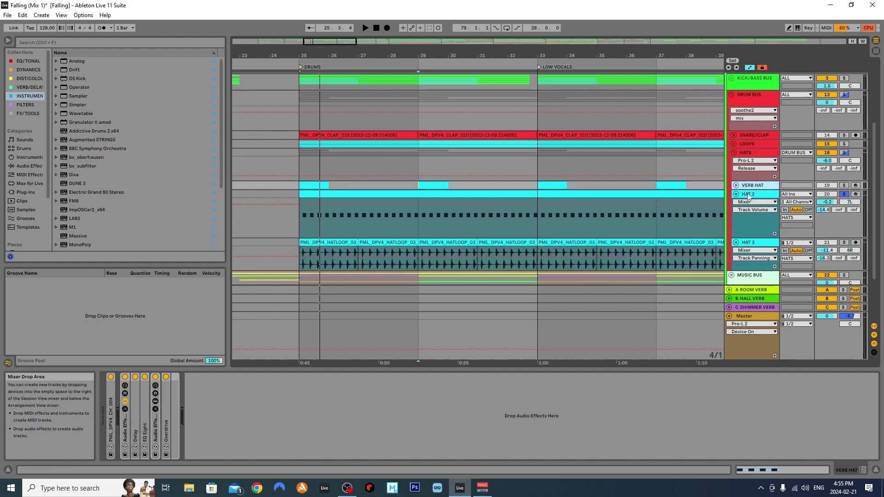
Unfold the HAT 2 sampler and play the soloed track from bar 25.
{"action": "double_click", "coordinate": [110, 415]}
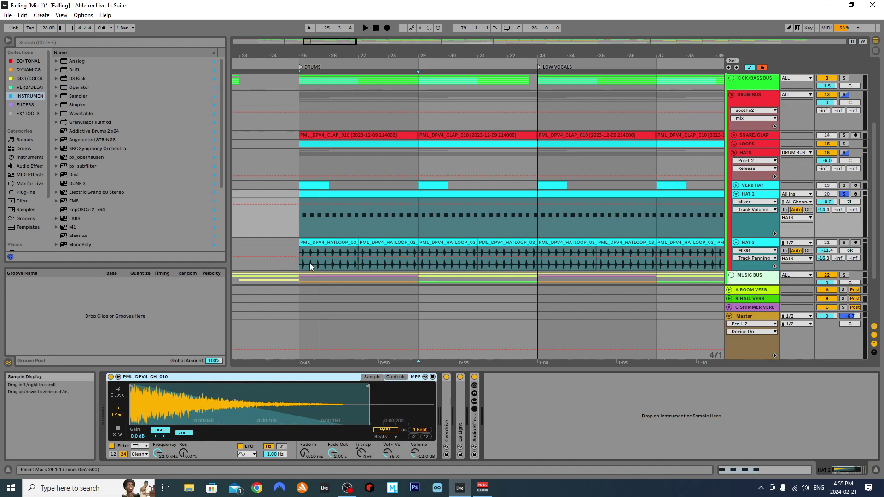
{"action": "key", "text": "space"}
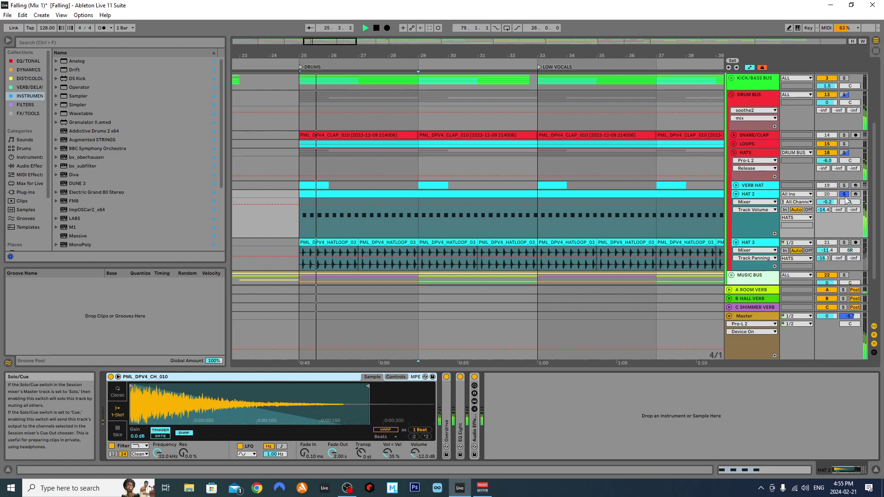
{"action": "key", "text": "space"}
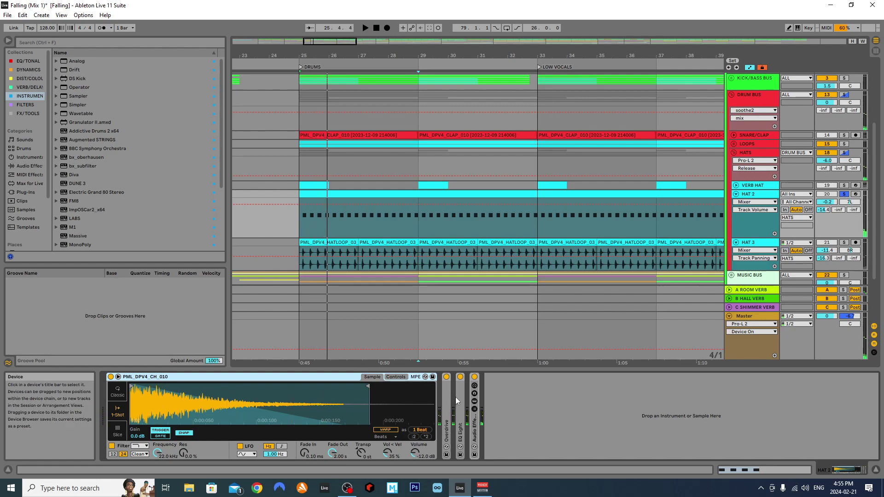
Fold the HAT 2 sampler, unfold its Overdrive, and compare the sound with it bypassed and active.
{"action": "double_click", "coordinate": [137, 378]}
{"action": "double_click", "coordinate": [124, 397]}
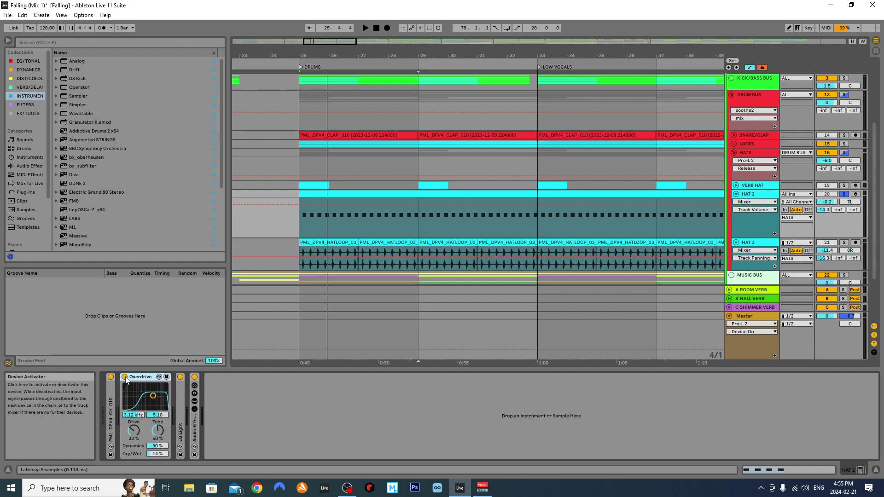
{"action": "key", "text": "space"}
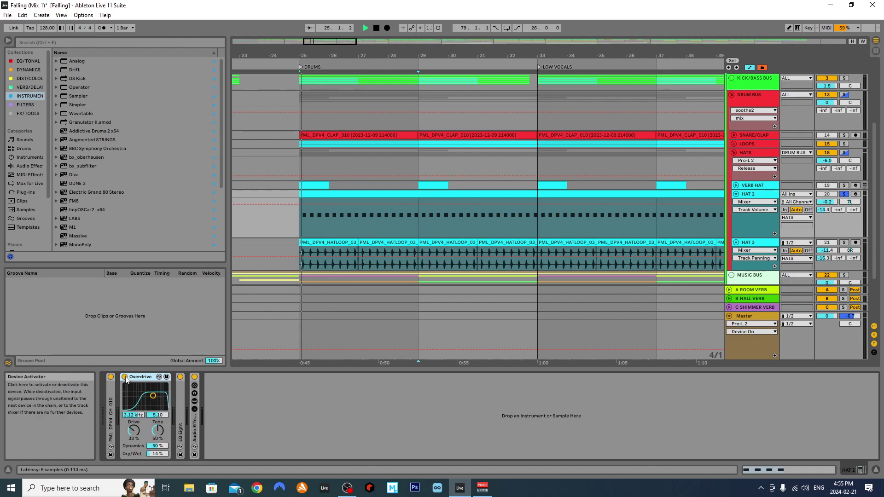
{"action": "left_click", "coordinate": [124, 377]}
{"action": "left_click", "coordinate": [124, 377]}
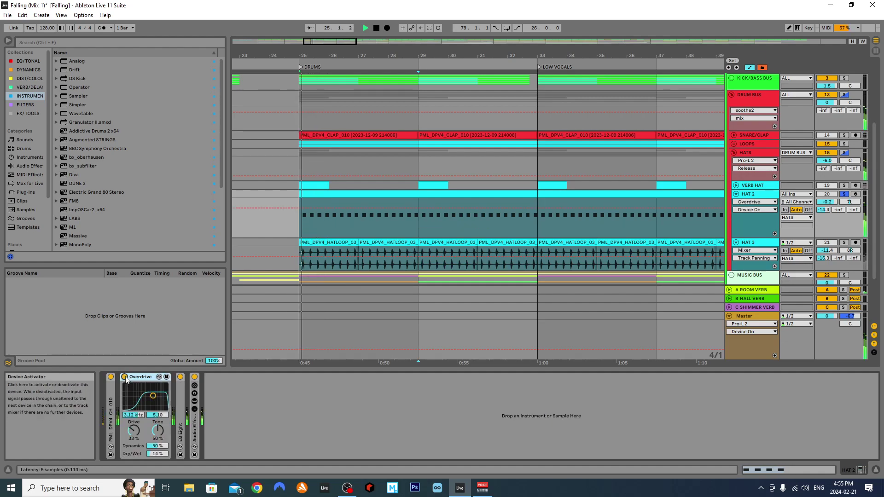
Unfold the HAT 2 EQ Eight and compare the track from bar 25 with it bypassed and active.
{"action": "double_click", "coordinate": [178, 399]}
{"action": "key", "text": "space"}
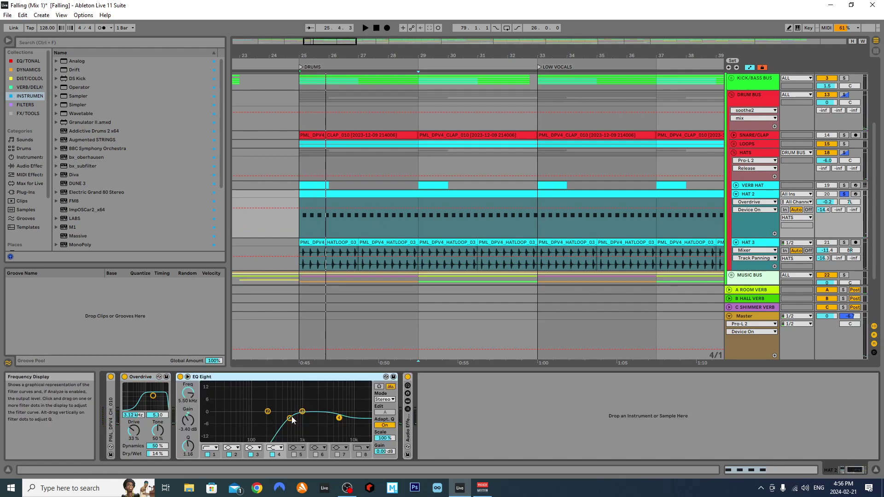
{"action": "key", "text": "space"}
{"action": "left_click", "coordinate": [180, 377]}
{"action": "key", "text": "space"}
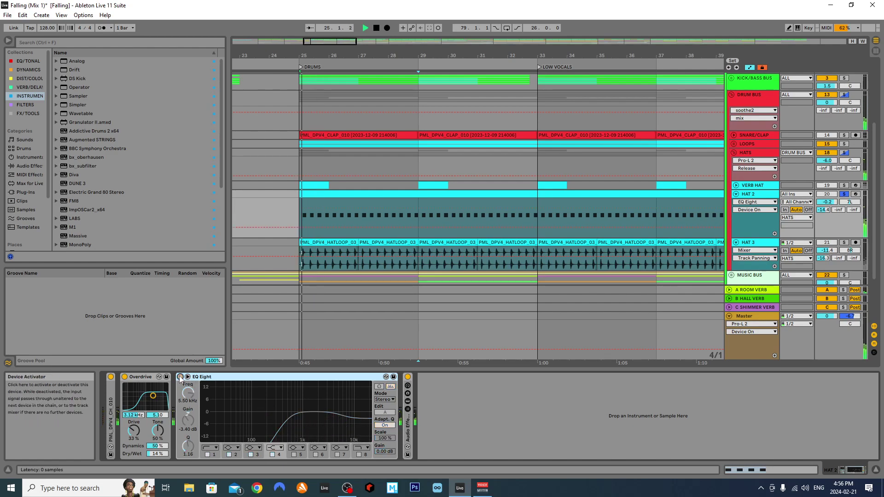
{"action": "key", "text": "space"}
{"action": "left_click", "coordinate": [180, 377]}
{"action": "key", "text": "space"}
{"action": "key", "text": "space"}
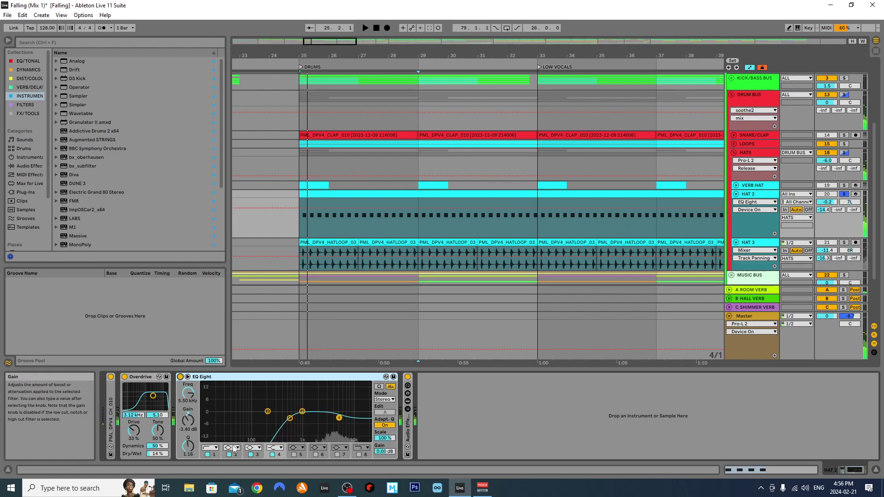
Lower the HAT 2 EQ Eight low-cut frequency to 10.0 Hz, audition the change, and undo it.
{"action": "left_click", "coordinate": [291, 419]}
{"action": "left_click_drag", "start_coordinate": [188, 392], "coordinate": [187, 431]}
{"action": "key", "text": "space"}
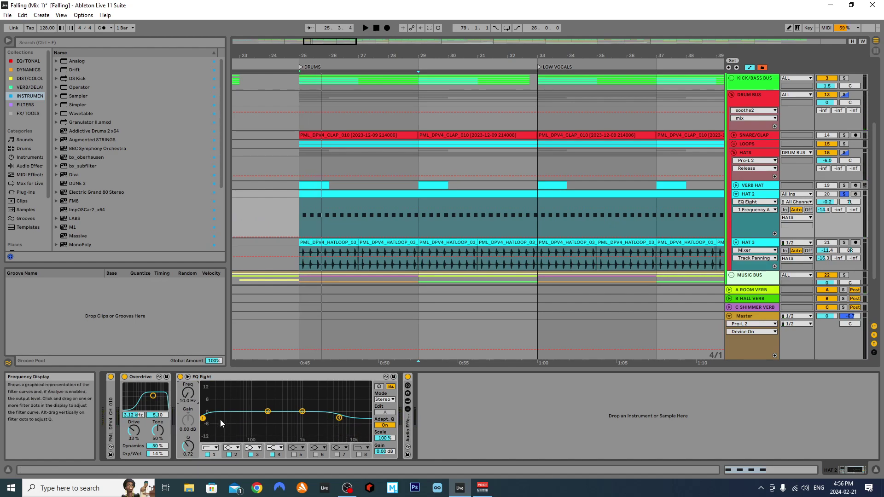
{"action": "key", "text": "ctrl+z"}
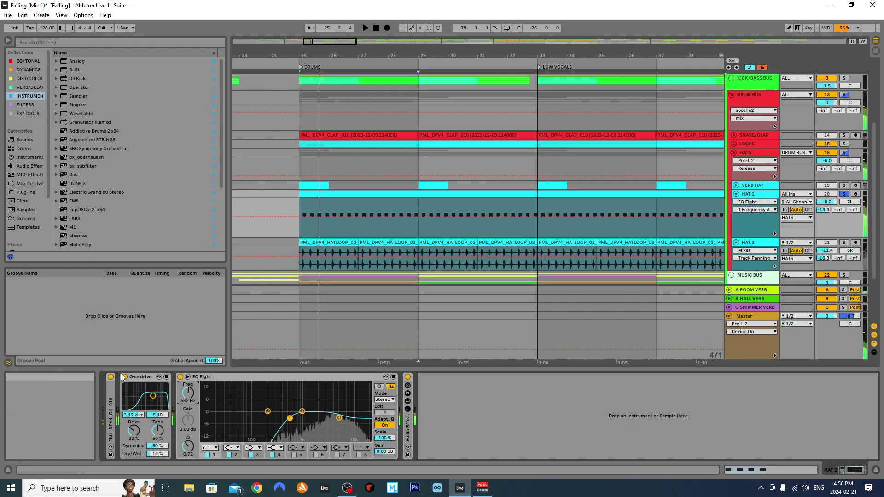
Fold the Overdrive and EQ Eight devices on HAT 2 and select the HAT 3 track.
{"action": "double_click", "coordinate": [137, 379]}
{"action": "double_click", "coordinate": [159, 377]}
{"action": "left_click", "coordinate": [295, 396]}
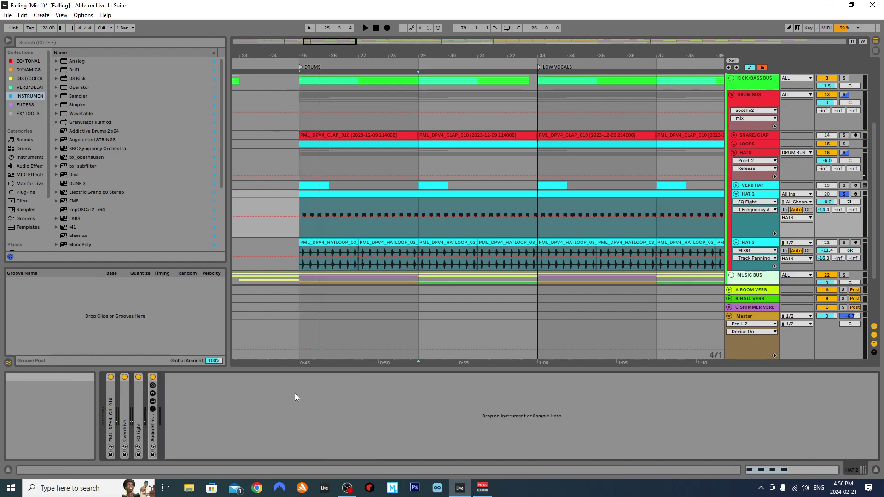
{"action": "left_click", "coordinate": [760, 197]}
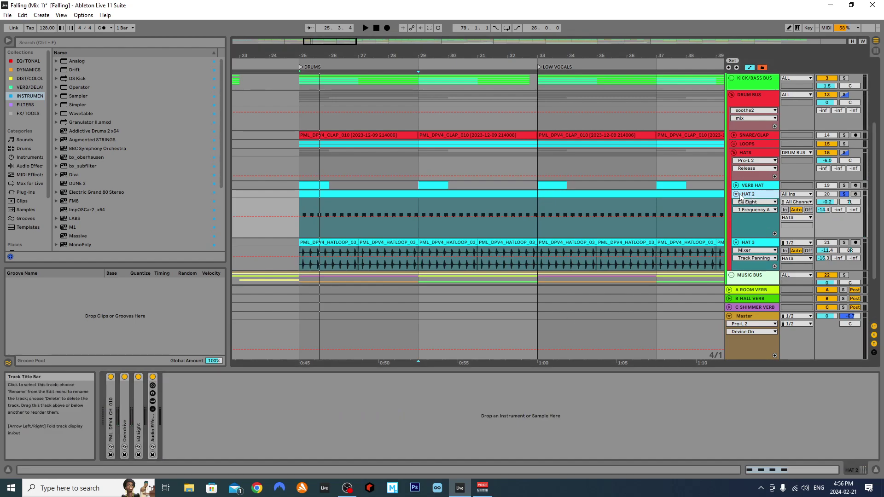
{"action": "left_click", "coordinate": [736, 194]}
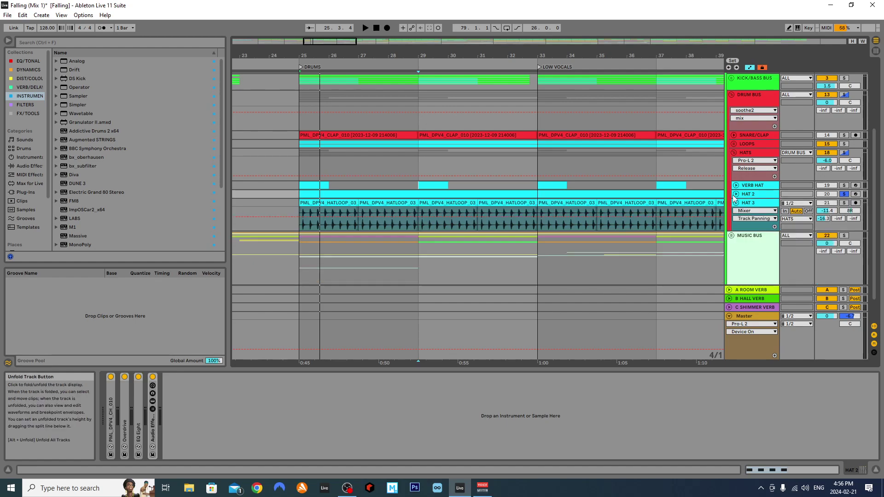
{"action": "left_click", "coordinate": [747, 204]}
{"action": "left_click", "coordinate": [735, 194]}
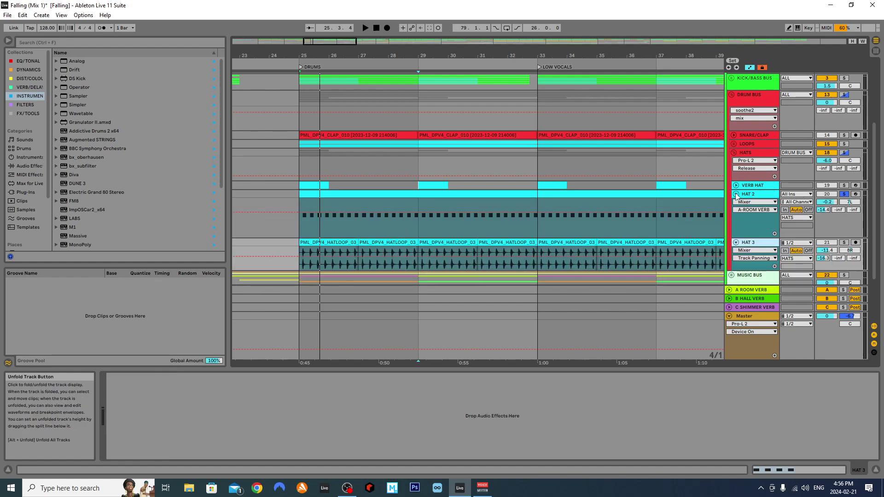
Solo HAT 3 and play its hat loop from bar 25.
{"action": "scroll", "coordinate": [399, 221], "scroll_direction": "up", "scroll_amount": 2}
{"action": "left_click", "coordinate": [766, 250]}
{"action": "left_click", "coordinate": [766, 250]}
{"action": "left_click", "coordinate": [844, 242]}
{"action": "key", "text": "space"}
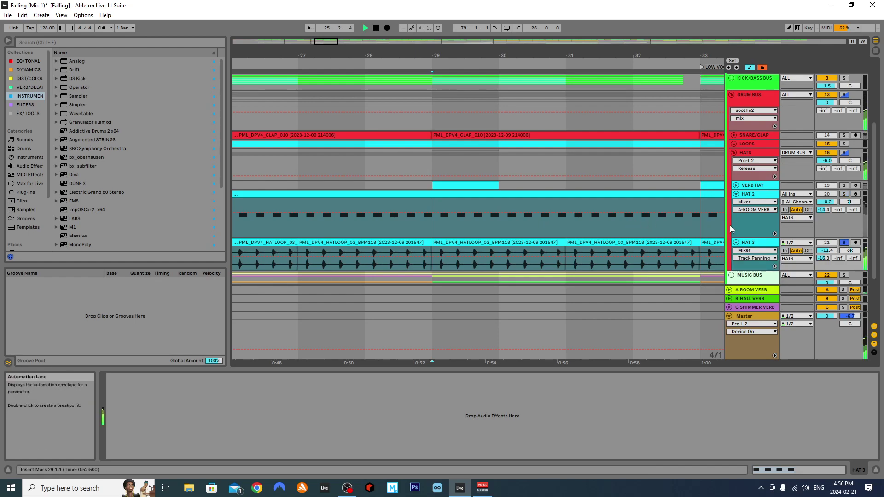
{"action": "key", "text": "space"}
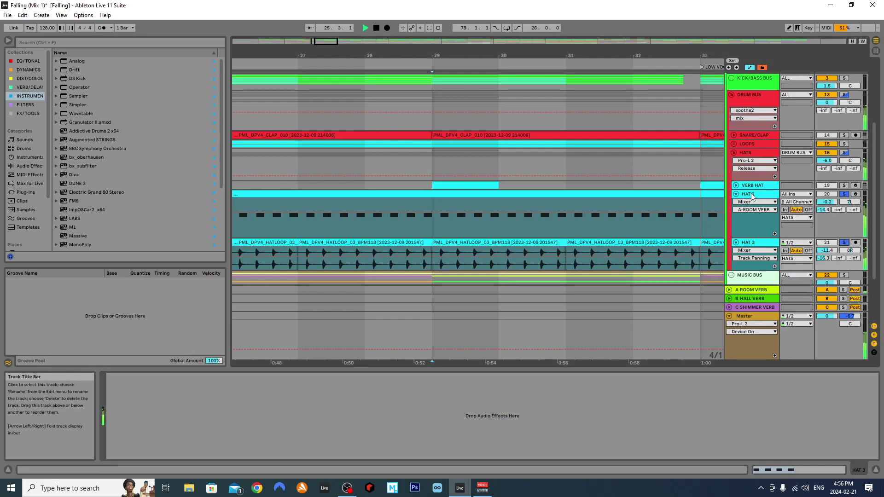
Deactivate HAT 3 and play the soloed HAT 2 and HAT 3 tracks from bar 25.
{"action": "left_click", "coordinate": [846, 243]}
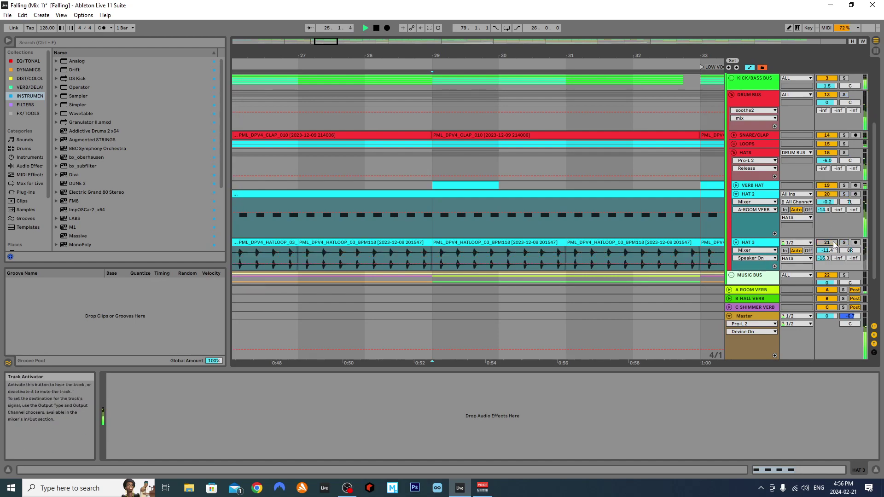
{"action": "left_click", "coordinate": [845, 193]}
{"action": "key", "text": "space"}
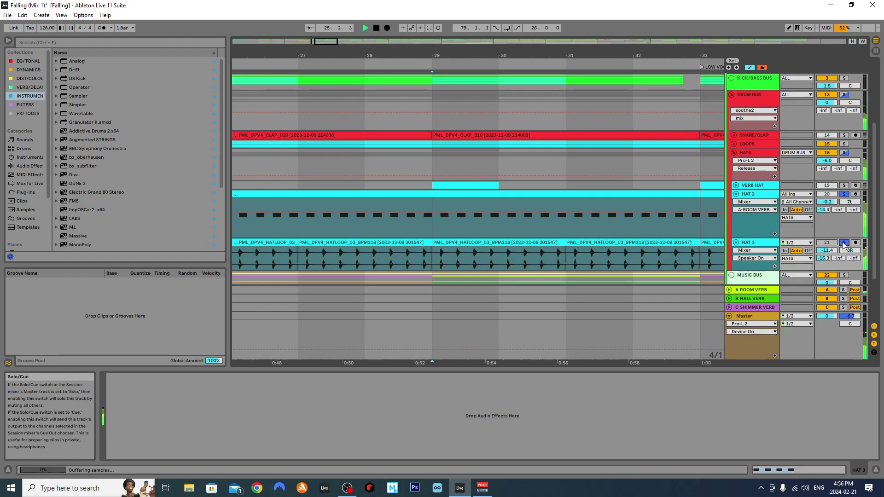
{"action": "key", "text": "space"}
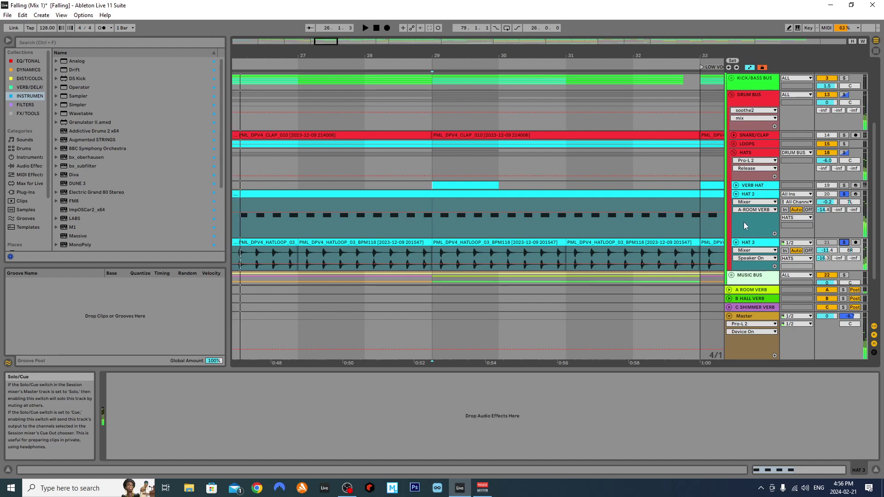
Fold HAT 2 and HAT 3 and review the device chains of VERB HAT, HAT 2, and the HATS group.
{"action": "left_click", "coordinate": [745, 195]}
{"action": "left_click", "coordinate": [736, 194]}
{"action": "left_click", "coordinate": [736, 203]}
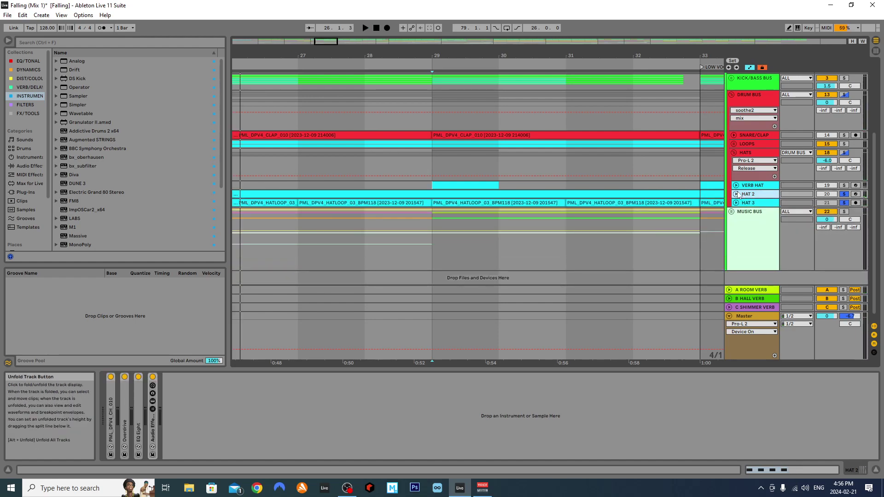
{"action": "left_click", "coordinate": [745, 187]}
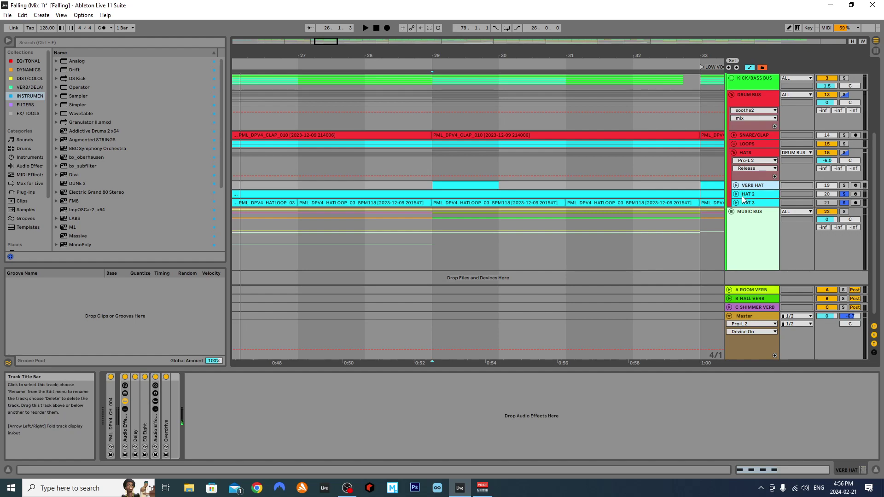
{"action": "left_click", "coordinate": [742, 195]}
{"action": "left_click", "coordinate": [736, 203]}
{"action": "left_click", "coordinate": [743, 204]}
{"action": "left_click", "coordinate": [736, 202]}
{"action": "left_click", "coordinate": [745, 154]}
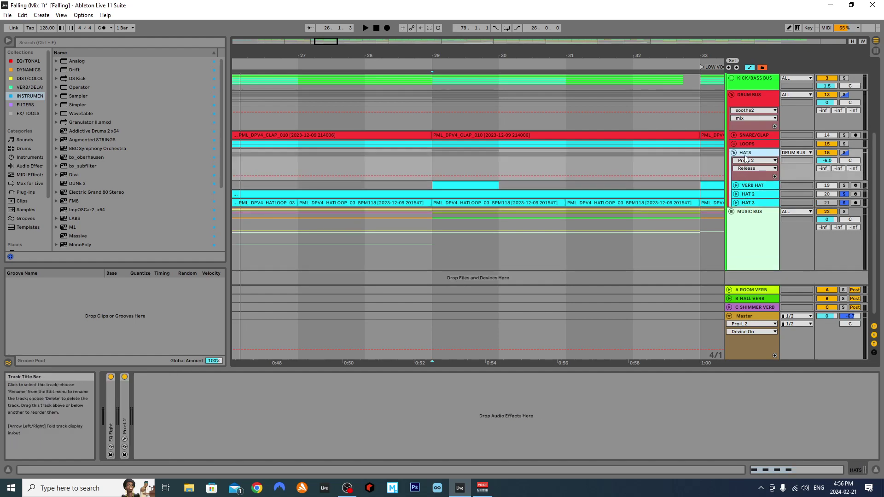
{"action": "left_click", "coordinate": [736, 194]}
{"action": "scroll", "coordinate": [541, 173], "scroll_direction": "down", "scroll_amount": 2}
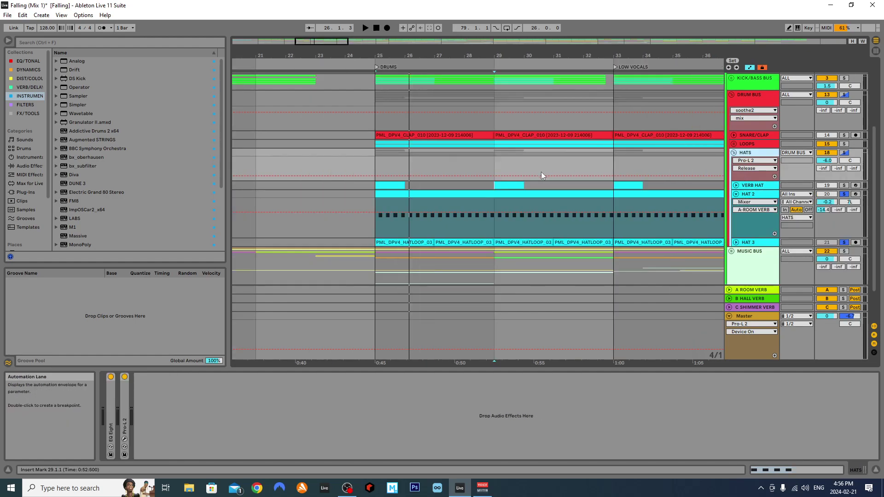
{"action": "left_click", "coordinate": [736, 194]}
Clear the hat solos, reactivate HAT 3, and fold the HATS group.
{"action": "left_click", "coordinate": [844, 194]}
{"action": "left_click", "coordinate": [828, 203]}
{"action": "left_click", "coordinate": [734, 153]}
Solo the DRUM BUS, play it from bar 25, and select it to show its device chain.
{"action": "left_click", "coordinate": [844, 95]}
{"action": "key", "text": "space"}
{"action": "key", "text": "space"}
{"action": "left_click", "coordinate": [748, 97]}
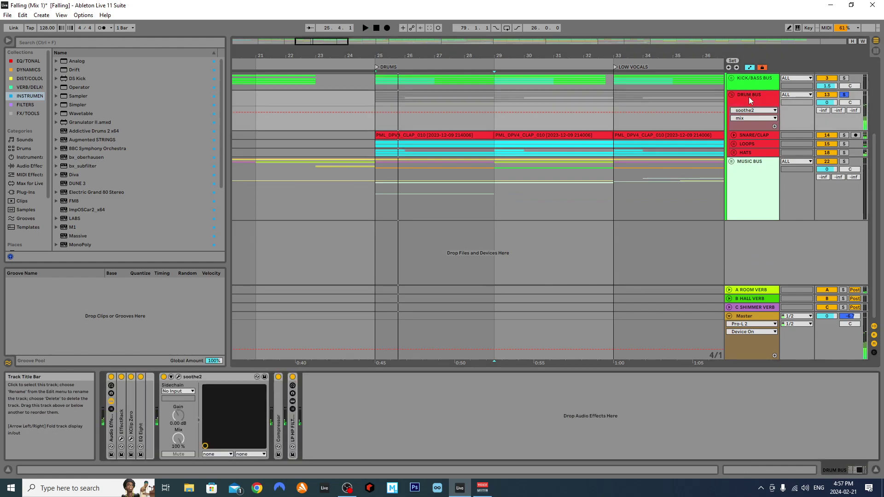
Unfold SNARE/CLAP to examine its clap waveform up close, and fold the track again.
{"action": "left_click", "coordinate": [733, 135]}
{"action": "scroll", "coordinate": [410, 159], "scroll_direction": "up", "scroll_amount": 5}
{"action": "left_click", "coordinate": [382, 148]}
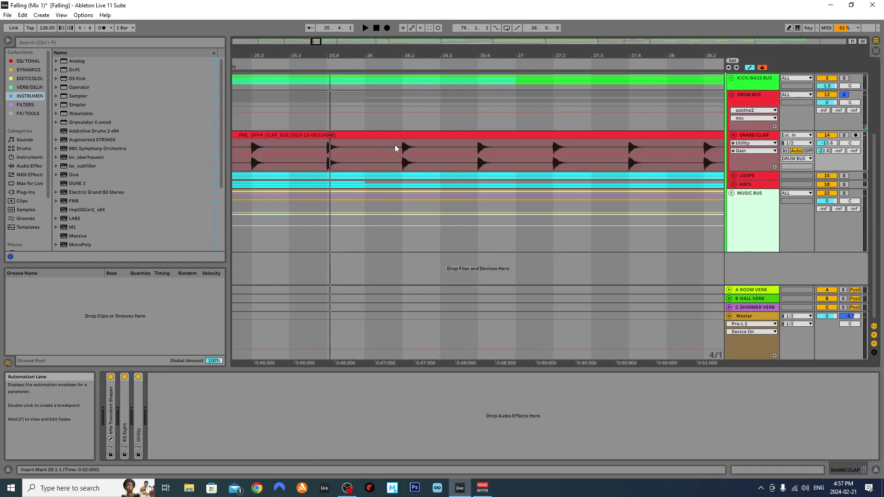
{"action": "left_click", "coordinate": [734, 135]}
Select the DRUM BUS and fold its soothe2 device.
{"action": "left_click", "coordinate": [750, 101]}
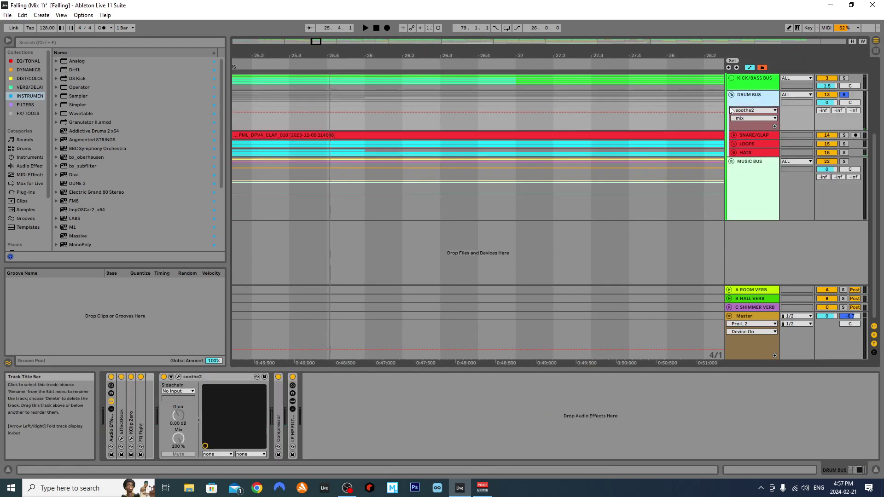
{"action": "double_click", "coordinate": [211, 377]}
{"action": "left_click", "coordinate": [263, 408]}
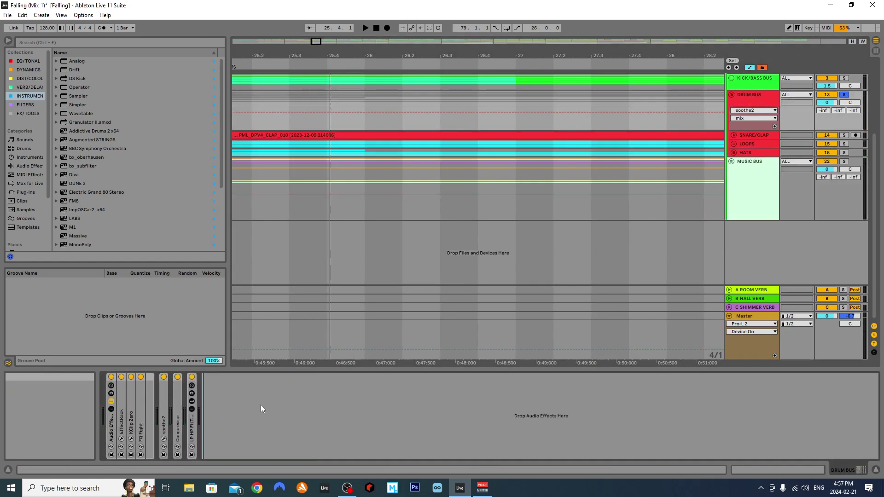
{"action": "scroll", "coordinate": [396, 134], "scroll_direction": "down", "scroll_amount": 4}
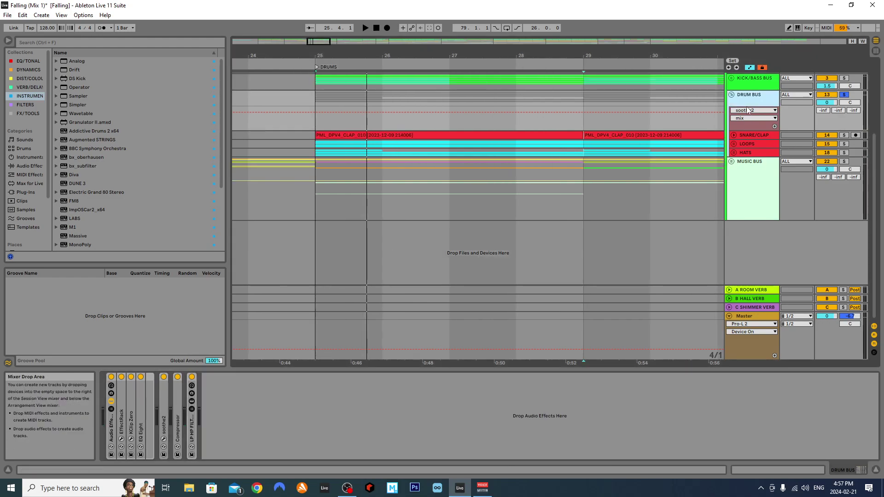
{"action": "scroll", "coordinate": [748, 106], "scroll_direction": "up", "scroll_amount": 2}
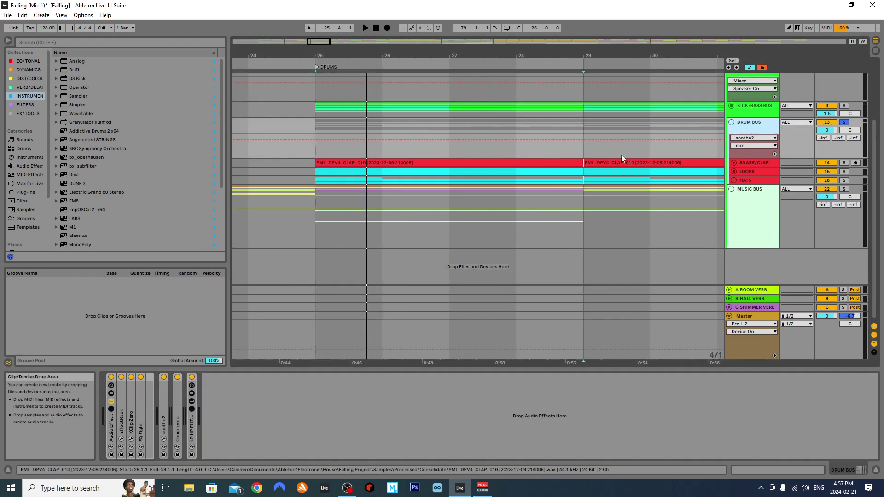
Unfold the DRUM BUS EffectRack, review the Decapitator settings in its plug-in window, and close the window.
{"action": "double_click", "coordinate": [122, 424]}
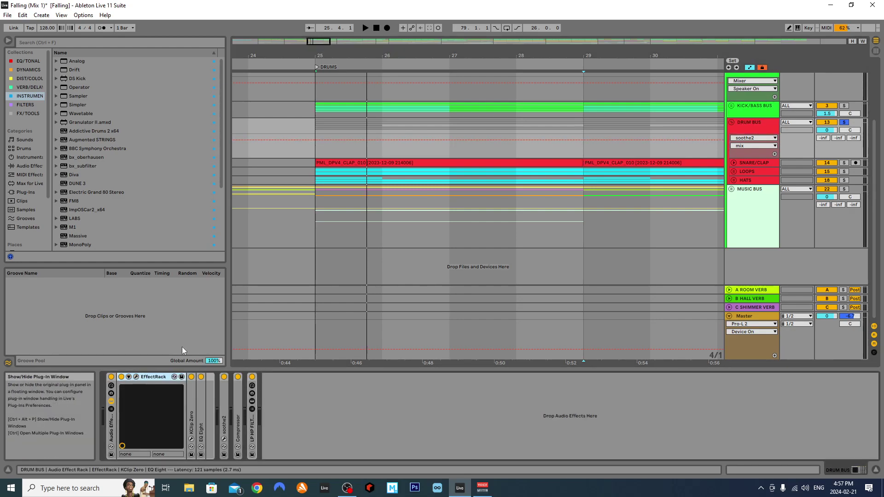
{"action": "key", "text": "ctrl+alt+p"}
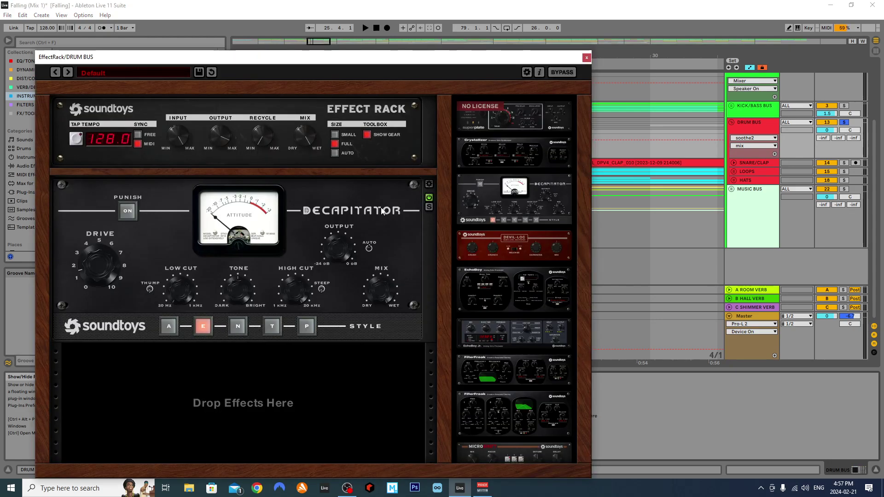
{"action": "left_click", "coordinate": [587, 58]}
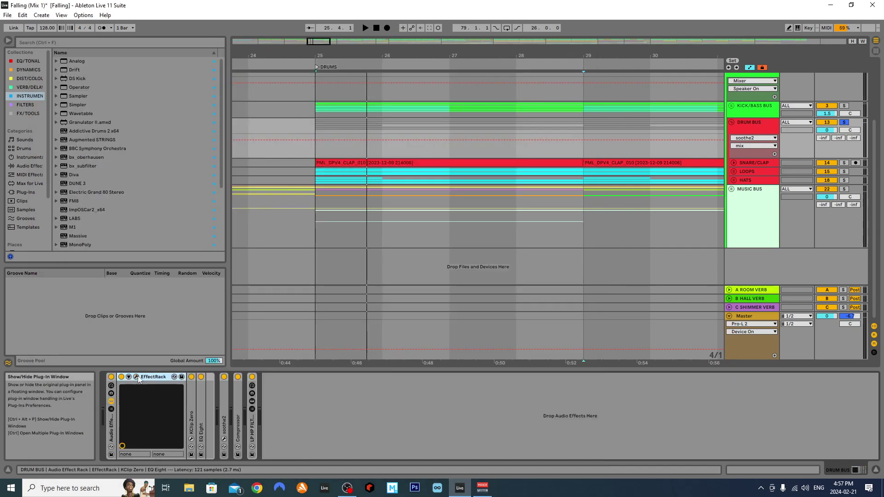
{"action": "key", "text": "ctrl+alt+p"}
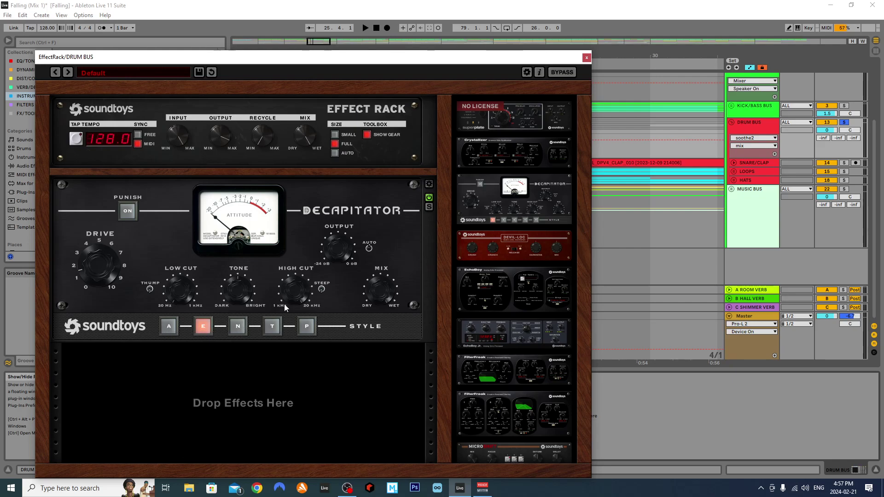
{"action": "left_click", "coordinate": [588, 58]}
Compare the drum bus with the EffectRack bypassed and active during playback.
{"action": "key", "text": "space"}
{"action": "left_click", "coordinate": [122, 377]}
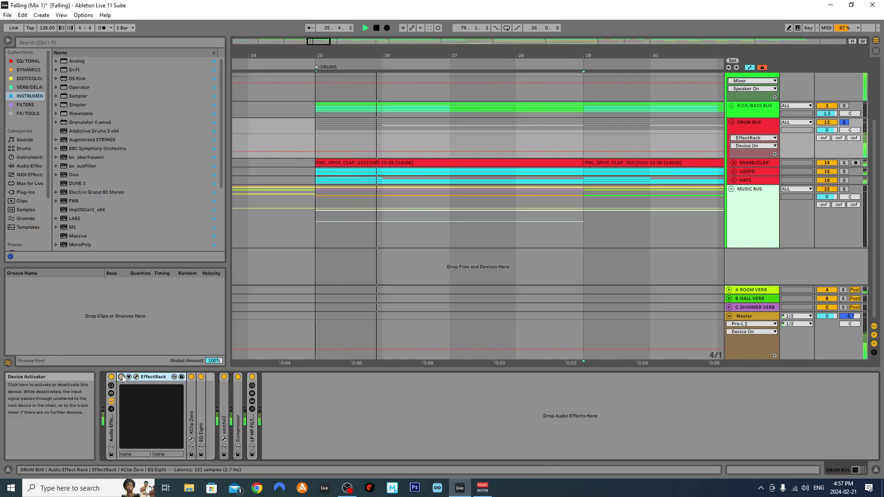
{"action": "left_click", "coordinate": [122, 378]}
{"action": "key", "text": "space"}
Unfold KClip Zero on the DRUM BUS and fold the EffectRack.
{"action": "double_click", "coordinate": [191, 387]}
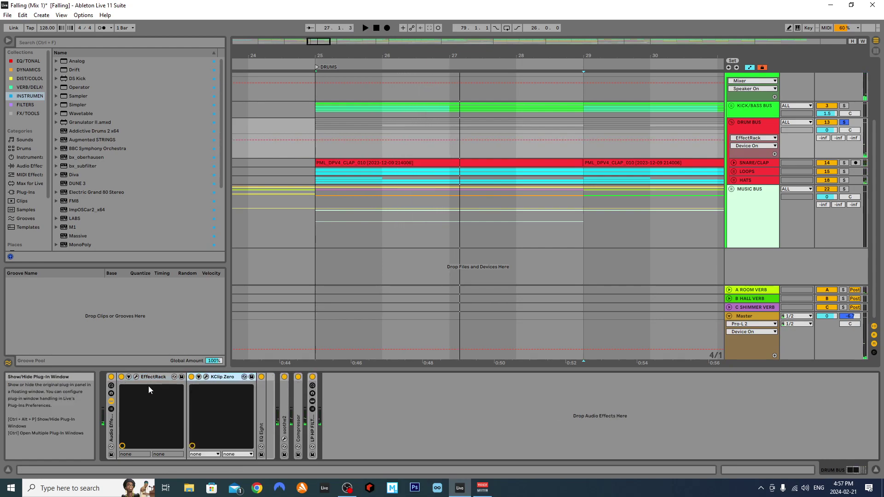
{"action": "left_click", "coordinate": [767, 129]}
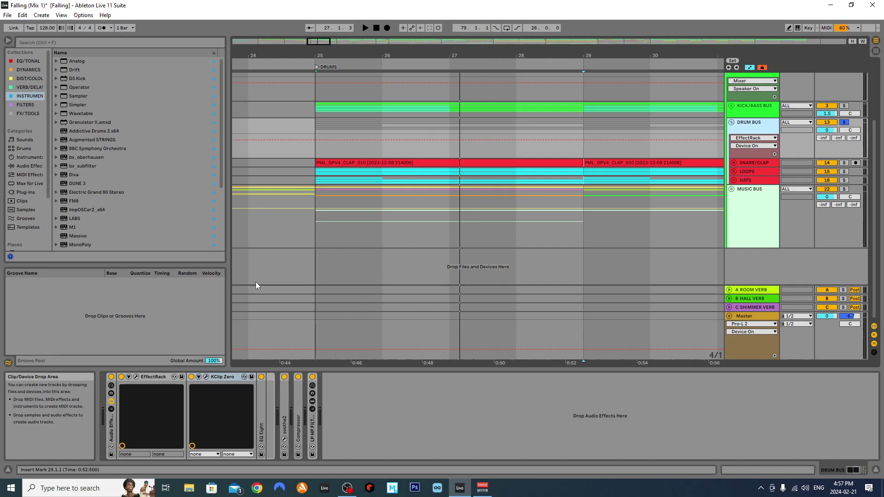
{"action": "double_click", "coordinate": [162, 378]}
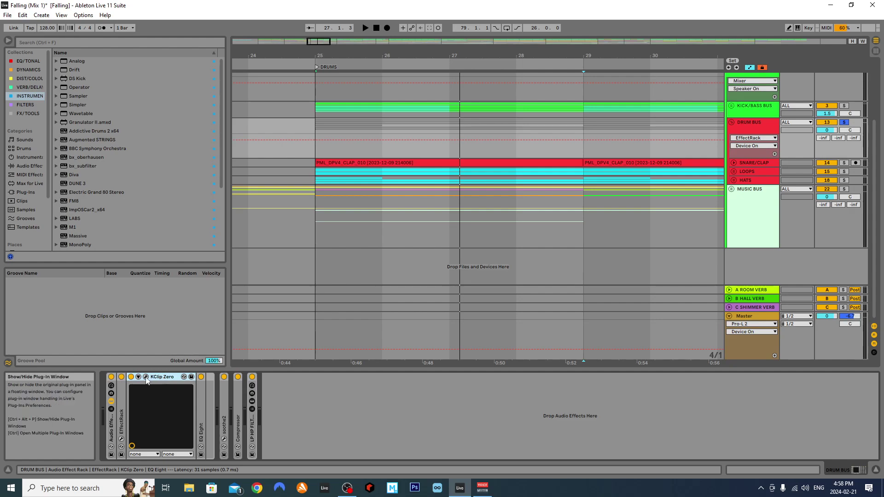
Open the KClip Zero plug-in window and play the drum bus to watch its clipping waveform.
{"action": "left_click", "coordinate": [145, 377]}
{"action": "key", "text": "space"}
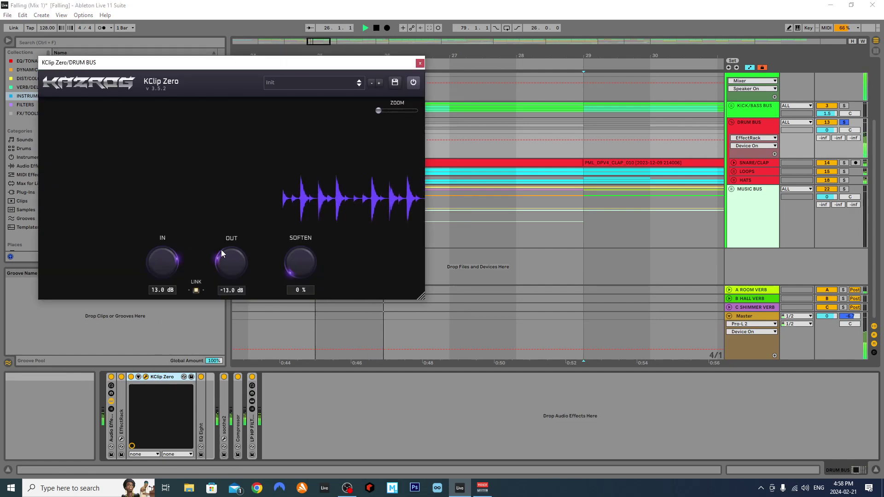
{"action": "key", "text": "space"}
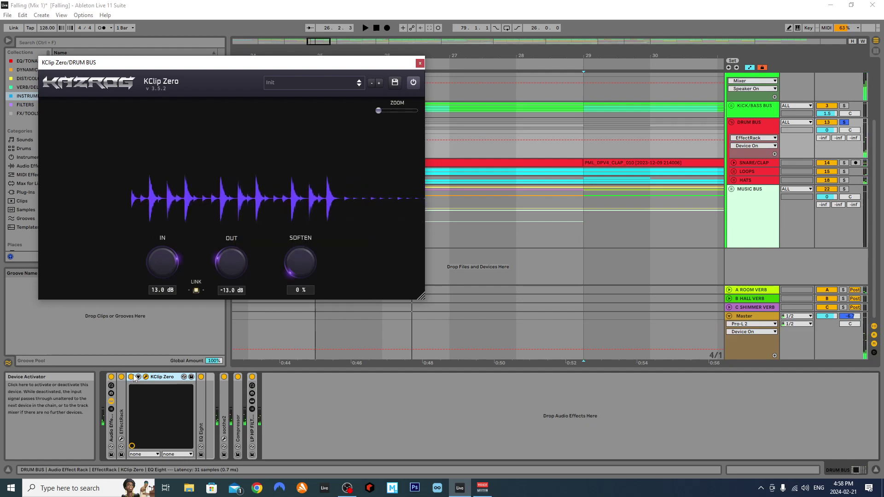
Compare the drum bus with KClip Zero bypassed and active, using both device deactivation and the plug-in's internal bypass.
{"action": "left_click", "coordinate": [131, 377]}
{"action": "key", "text": "space"}
{"action": "key", "text": "space"}
{"action": "left_click", "coordinate": [131, 377]}
{"action": "key", "text": "space"}
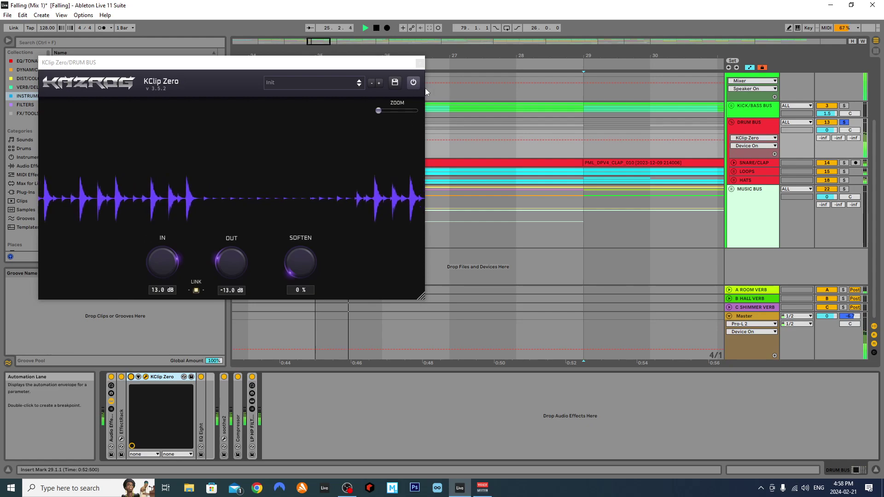
{"action": "left_click", "coordinate": [414, 82]}
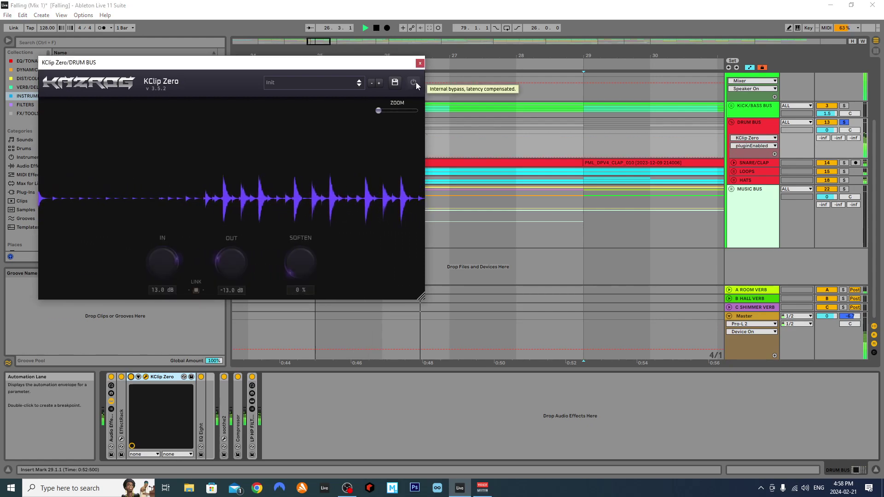
{"action": "left_click", "coordinate": [415, 83]}
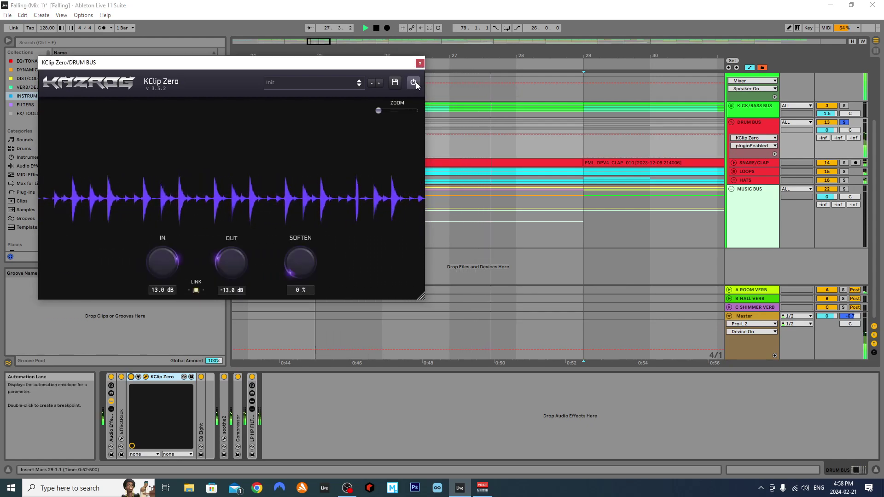
{"action": "key", "text": "space"}
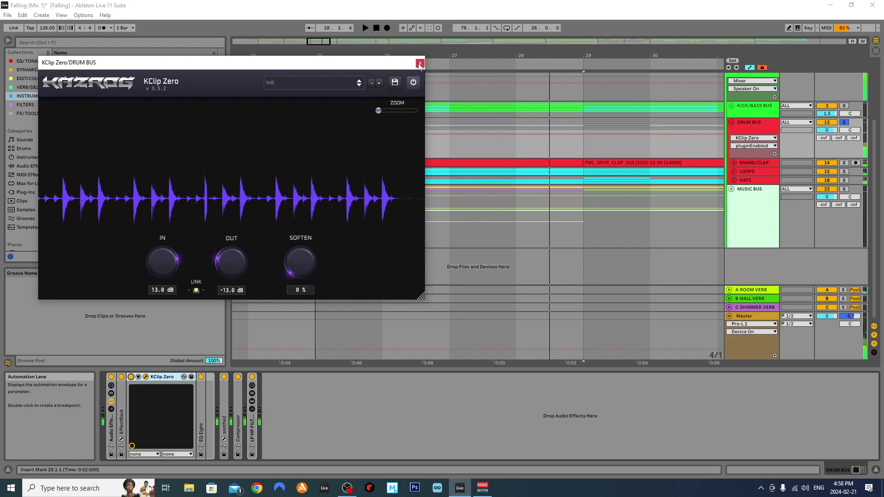
Close the KClip Zero plug-in window and fold the device on the DRUM BUS.
{"action": "left_click_drag", "start_coordinate": [376, 110], "coordinate": [328, 112]}
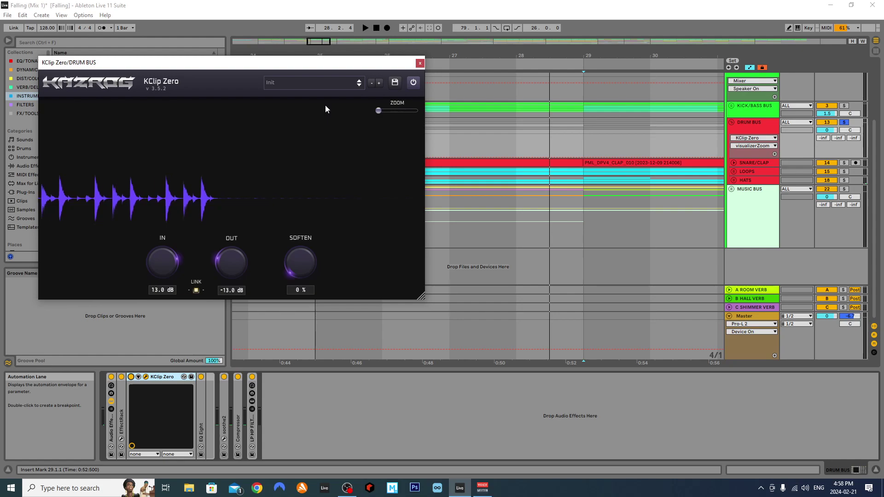
{"action": "left_click", "coordinate": [418, 64]}
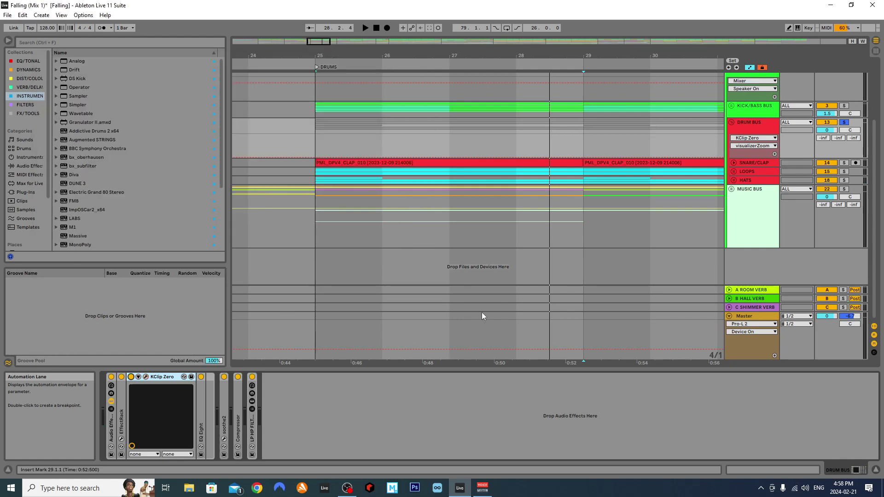
{"action": "double_click", "coordinate": [163, 377]}
Look at the device chains of the LOOPS and SNARE/CLAP groups and return to the DRUM BUS chain.
{"action": "left_click", "coordinate": [749, 172]}
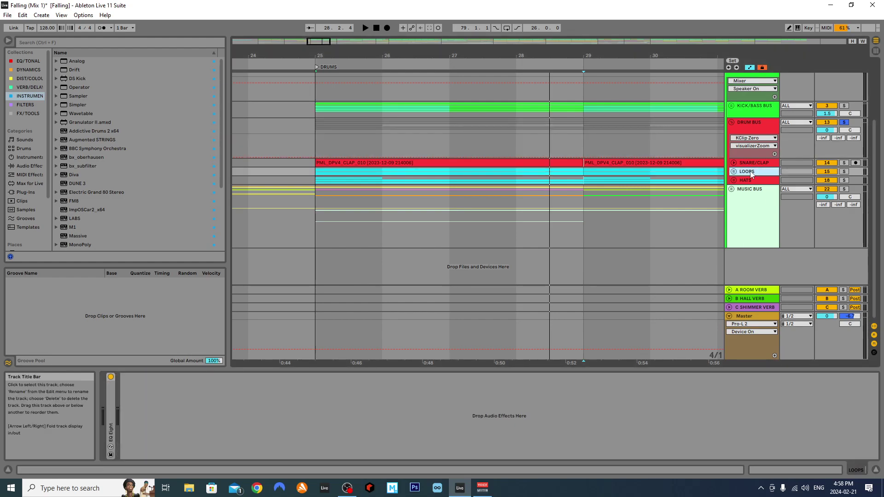
{"action": "left_click", "coordinate": [750, 164]}
{"action": "left_click", "coordinate": [756, 133]}
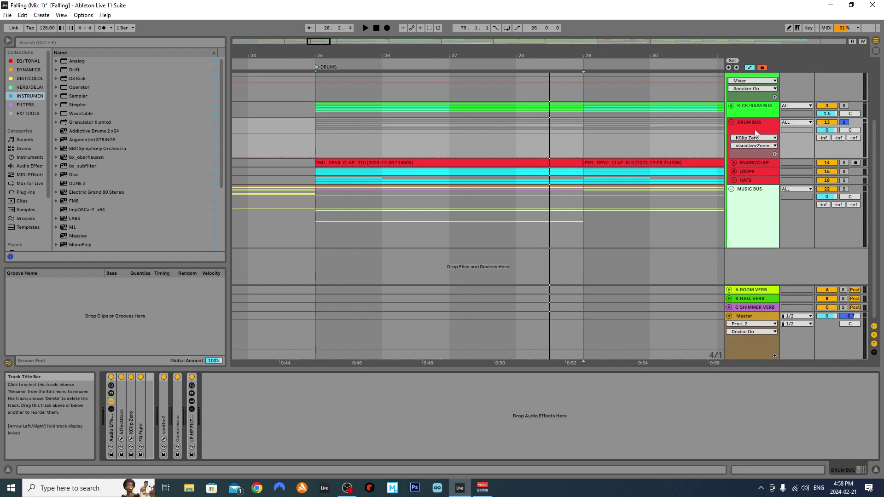
{"action": "left_click", "coordinate": [755, 131]}
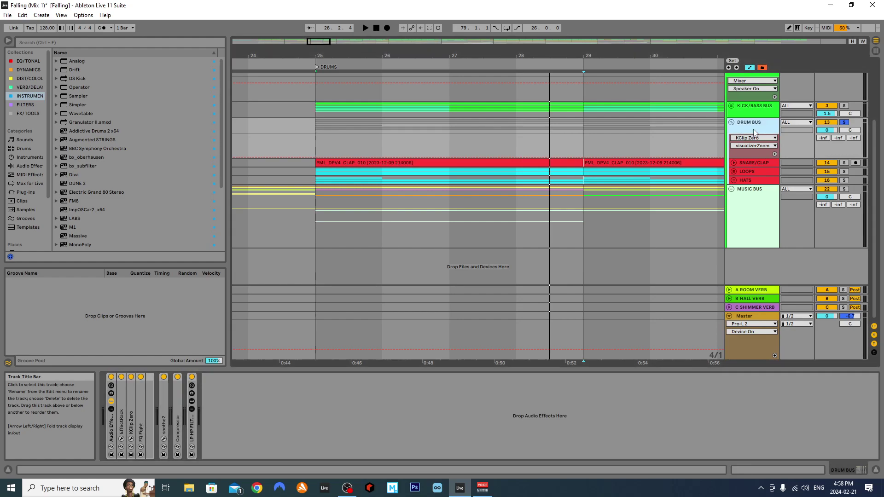
Unfold EQ Eight on the DRUM BUS and compare the sound with it bypassed and active during playback.
{"action": "double_click", "coordinate": [141, 408]}
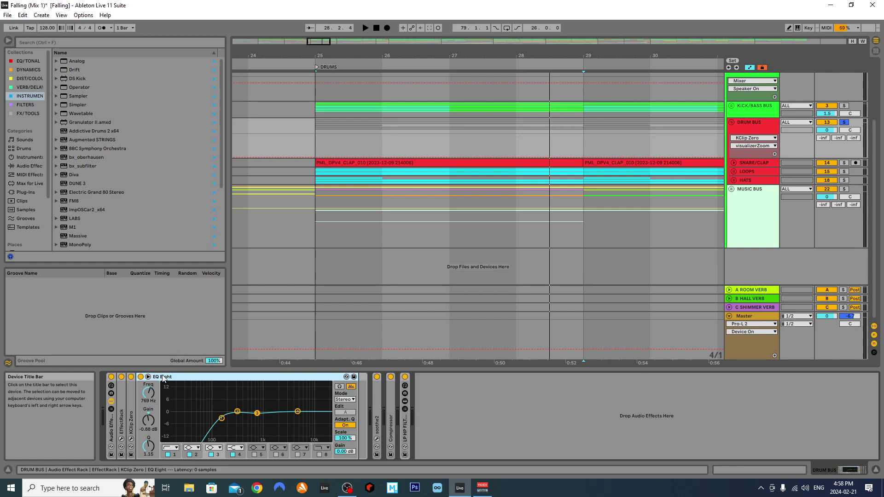
{"action": "key", "text": "space"}
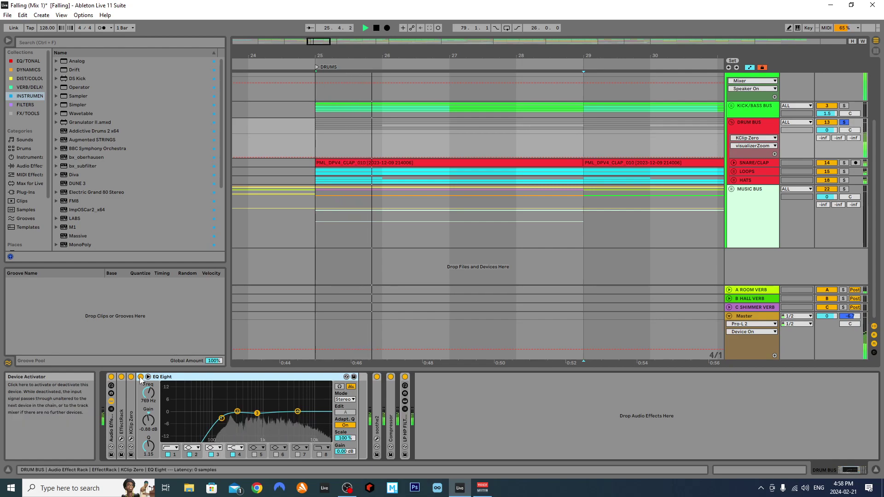
{"action": "left_click", "coordinate": [141, 377]}
{"action": "left_click", "coordinate": [141, 378]}
{"action": "key", "text": "space"}
Audition a different frequency for the low-cut band 1 of EQ Eight and undo the change.
{"action": "left_click", "coordinate": [170, 447]}
{"action": "left_click", "coordinate": [218, 420]}
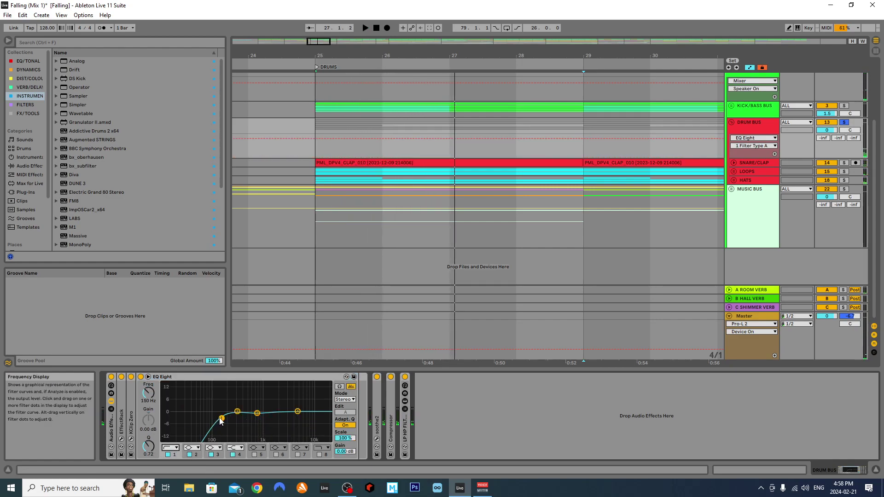
{"action": "left_click_drag", "start_coordinate": [150, 394], "coordinate": [149, 429]}
{"action": "key", "text": "space"}
{"action": "key", "text": "space"}
{"action": "key", "text": "ctrl+z"}
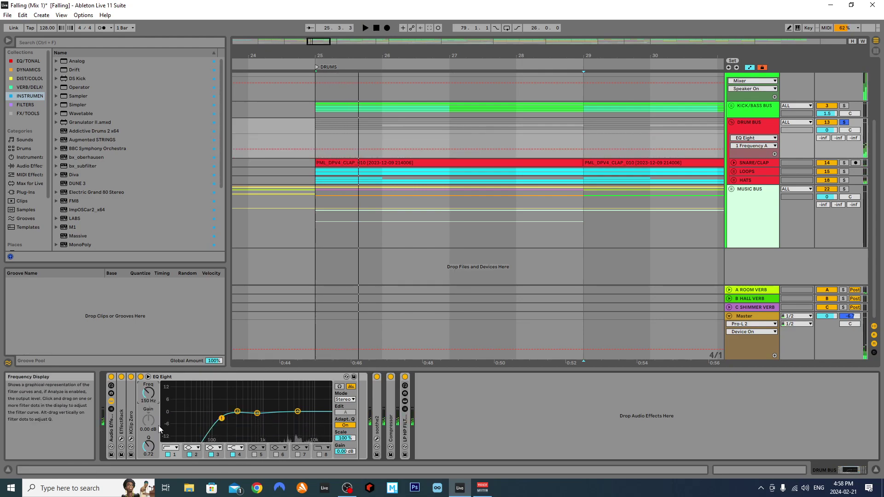
Fold EQ Eight and compare the drum bus with the whole Audio Effect Rack bypassed and active.
{"action": "double_click", "coordinate": [166, 376]}
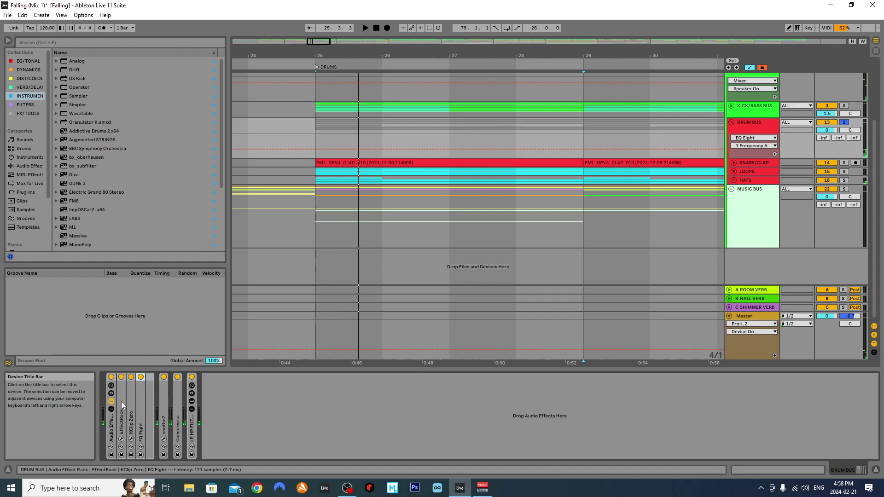
{"action": "left_click", "coordinate": [111, 377]}
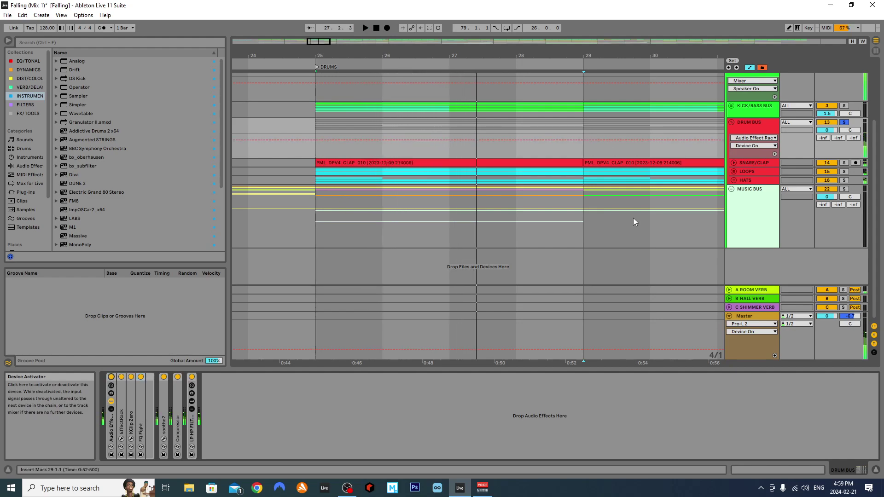
Inspect soothe2 in its plug-in window, compare the soloed drum bus with it bypassed and active, and close the window.
{"action": "double_click", "coordinate": [163, 400]}
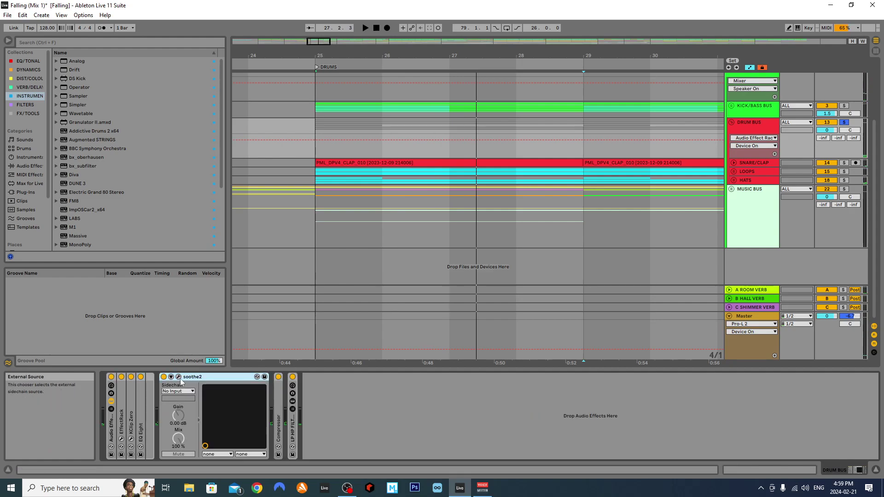
{"action": "left_click", "coordinate": [178, 377]}
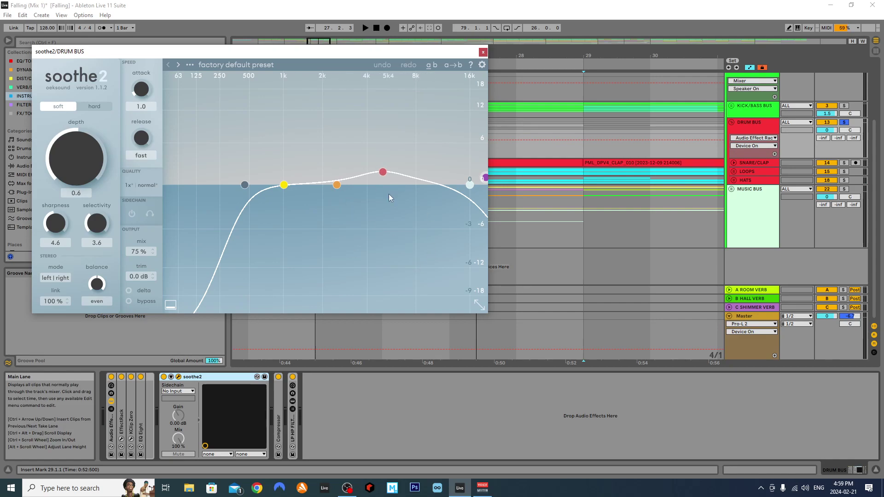
{"action": "left_click", "coordinate": [163, 378]}
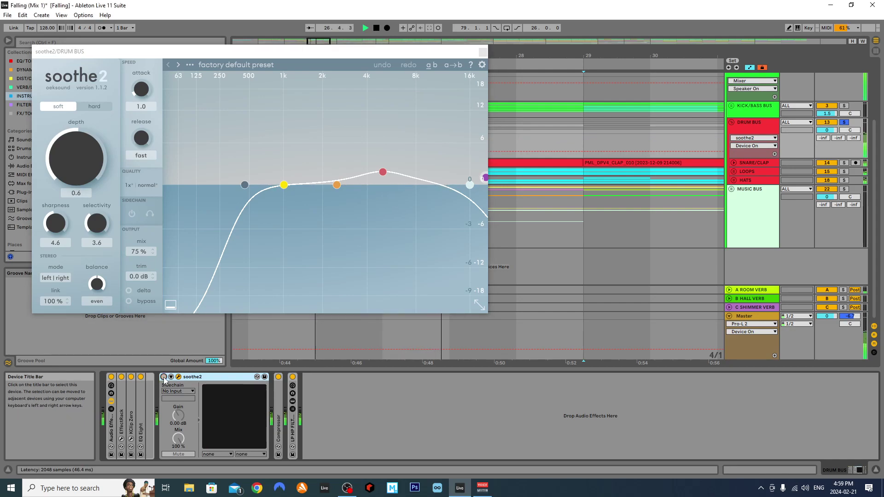
{"action": "left_click", "coordinate": [164, 379]}
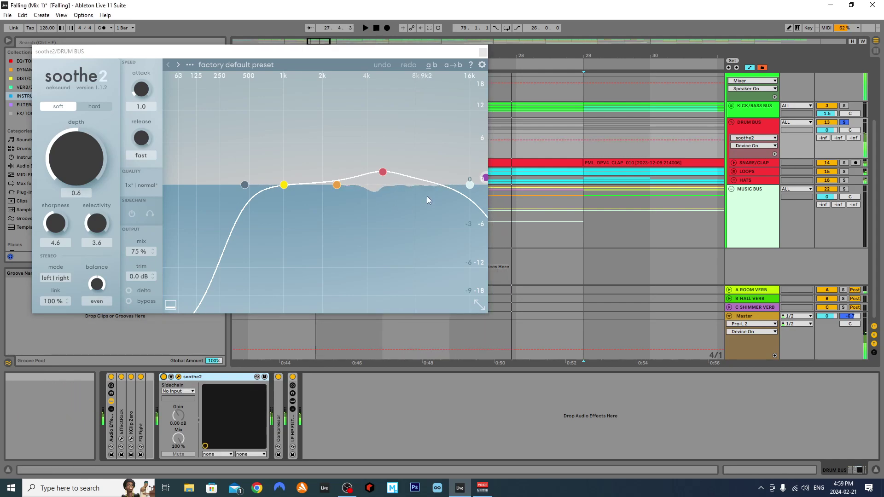
{"action": "left_click", "coordinate": [483, 54]}
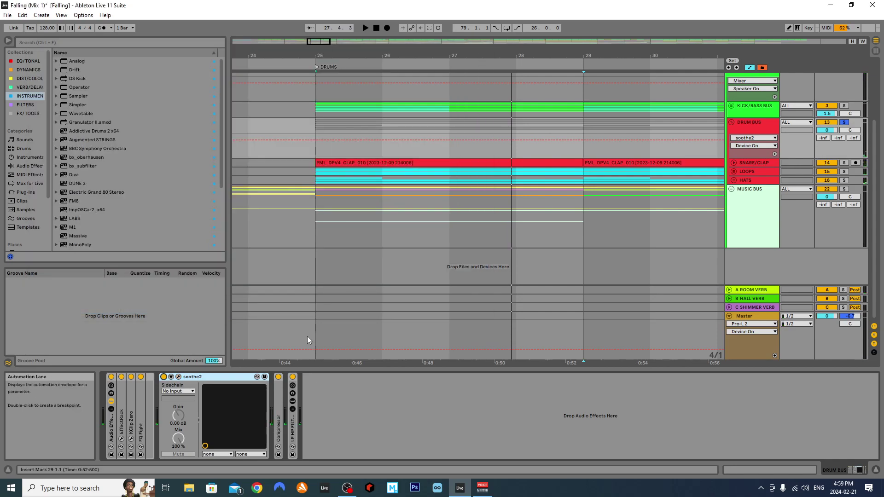
Unsolo the DRUM BUS and compare the full mix with soothe2 bypassed and active during playback.
{"action": "left_click", "coordinate": [750, 125]}
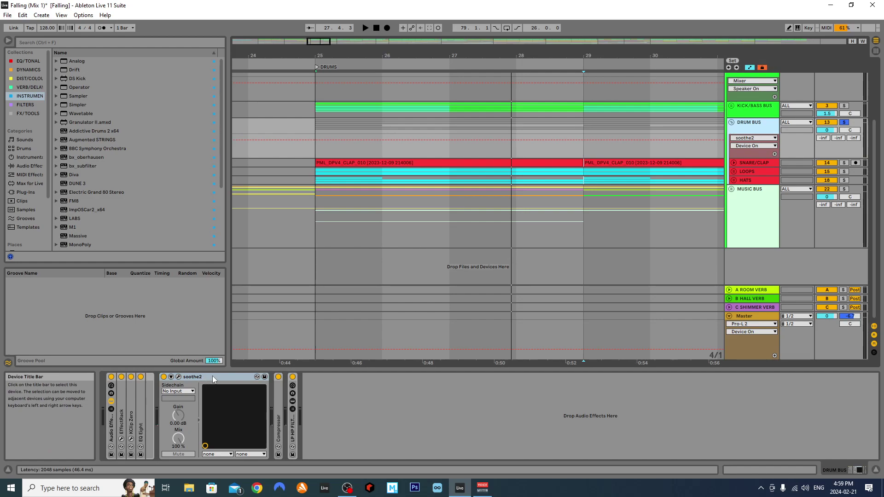
{"action": "left_click", "coordinate": [843, 123]}
{"action": "key", "text": "space"}
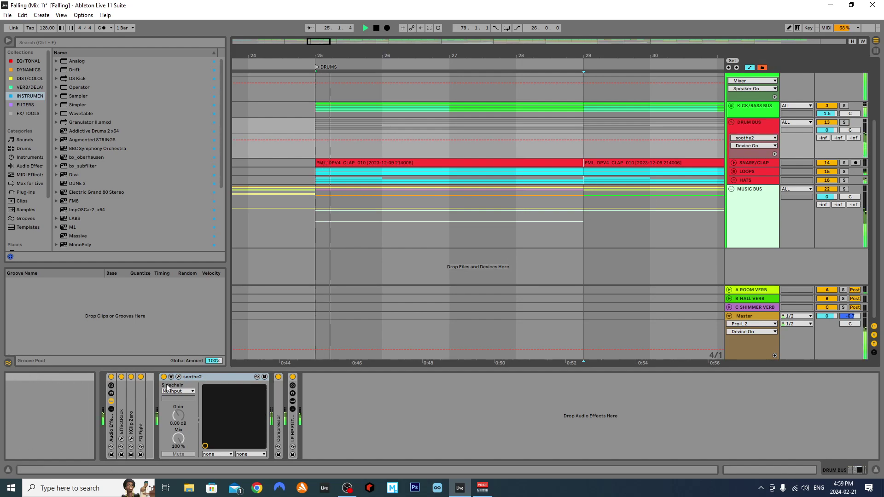
{"action": "left_click", "coordinate": [164, 377]}
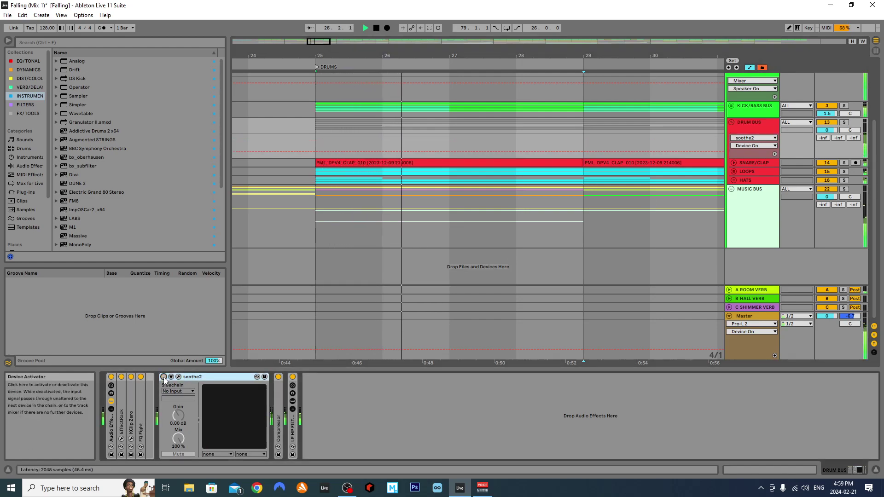
{"action": "left_click", "coordinate": [163, 377]}
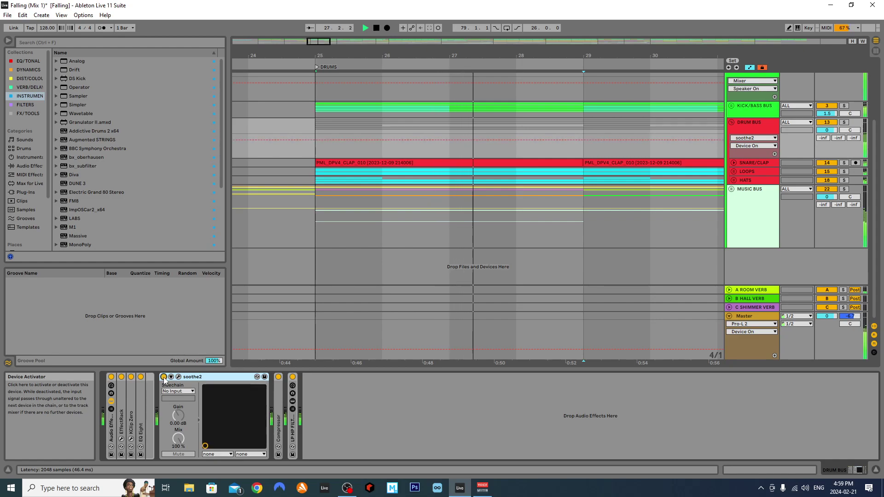
{"action": "key", "text": "space"}
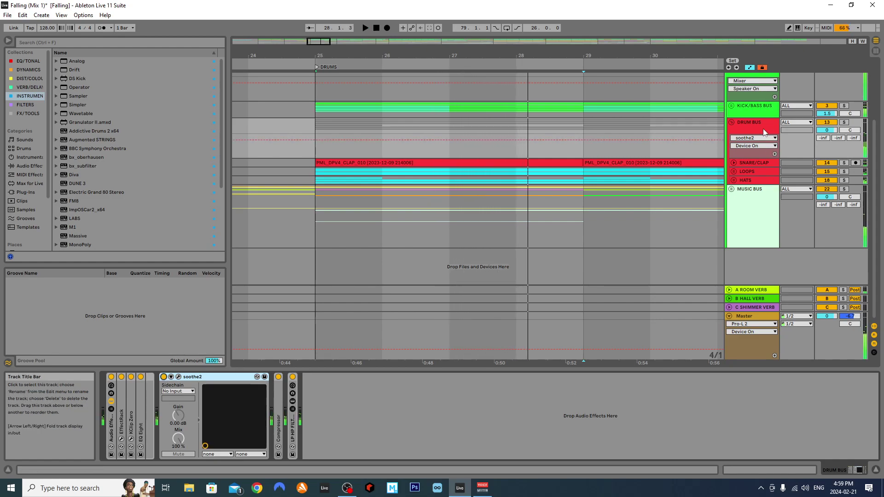
Fold soothe2, unfold the Compressor sidechained from GHOST KICK, and play the soloed DRUM BUS through it.
{"action": "double_click", "coordinate": [213, 377]}
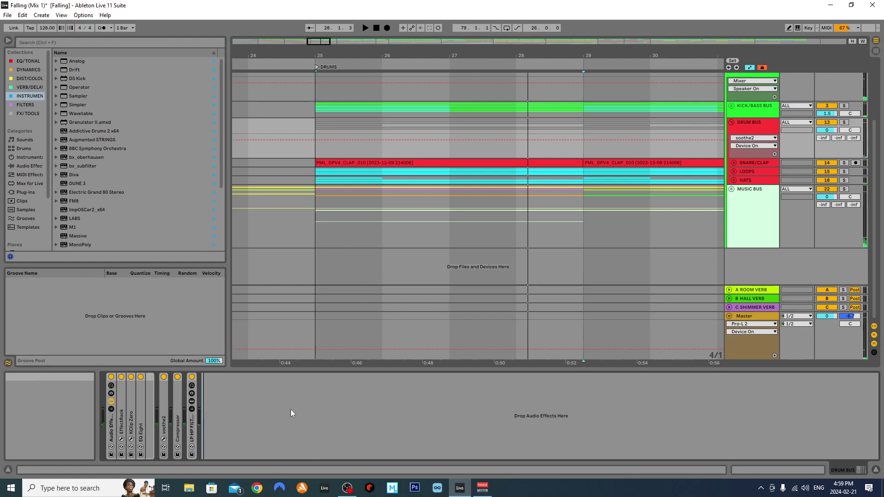
{"action": "left_click", "coordinate": [178, 402]}
{"action": "double_click", "coordinate": [178, 401]}
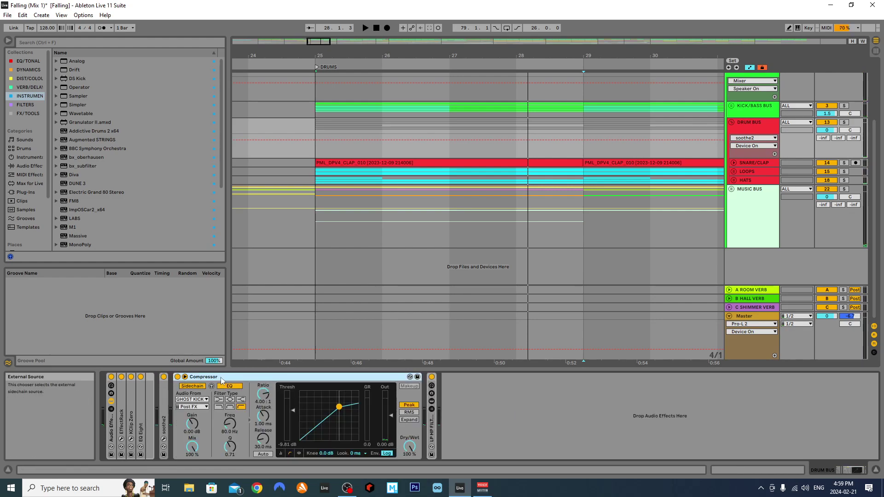
{"action": "left_click", "coordinate": [843, 122]}
{"action": "key", "text": "space"}
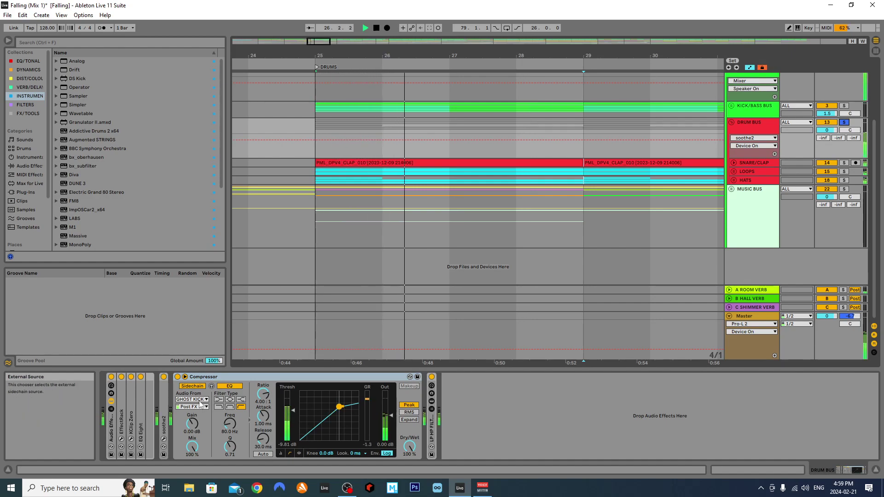
{"action": "key", "text": "space"}
Compare the drum bus with the sidechain Compressor bypassed and active during playback, and fold the Compressor.
{"action": "key", "text": "space"}
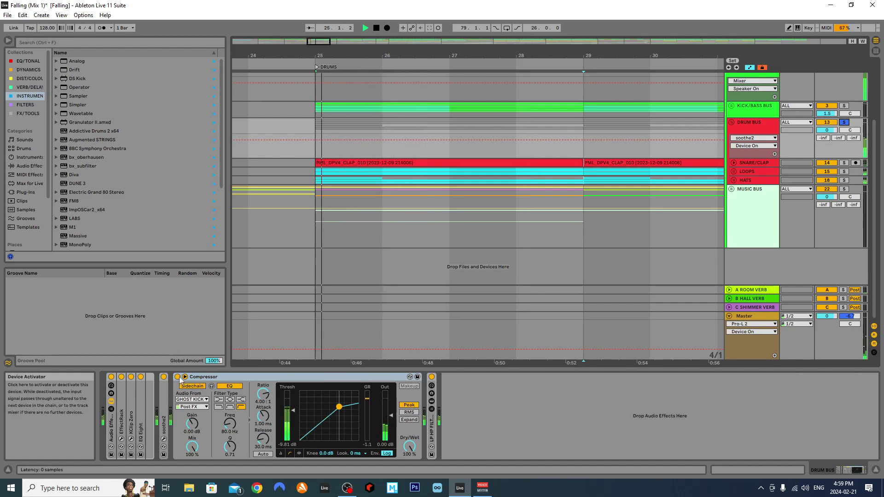
{"action": "left_click", "coordinate": [178, 377]}
{"action": "left_click", "coordinate": [179, 378]}
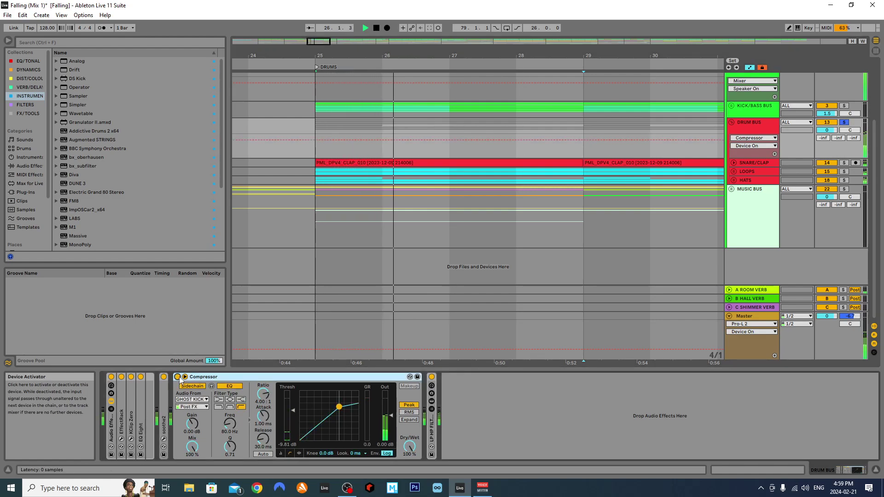
{"action": "key", "text": "space"}
{"action": "left_click", "coordinate": [184, 377]}
{"action": "left_click", "coordinate": [239, 384]}
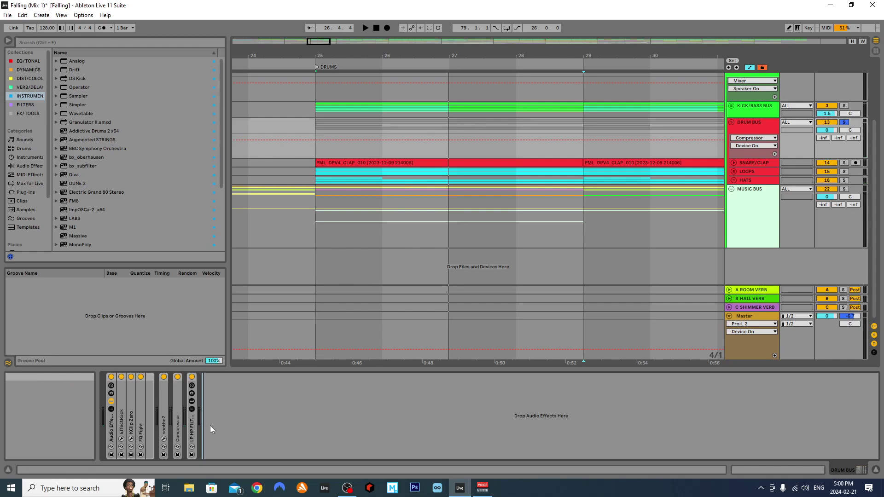
Unfold the LP HP FILTERS rack and both Volcano 2 devices, and show the Filter 1 Freq automation across the whole arrangement.
{"action": "double_click", "coordinate": [192, 426]}
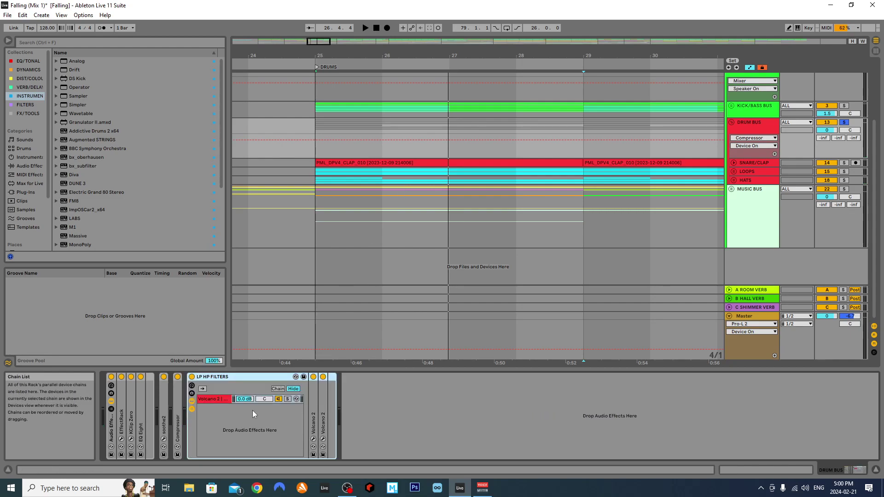
{"action": "double_click", "coordinate": [314, 406]}
{"action": "double_click", "coordinate": [424, 394]}
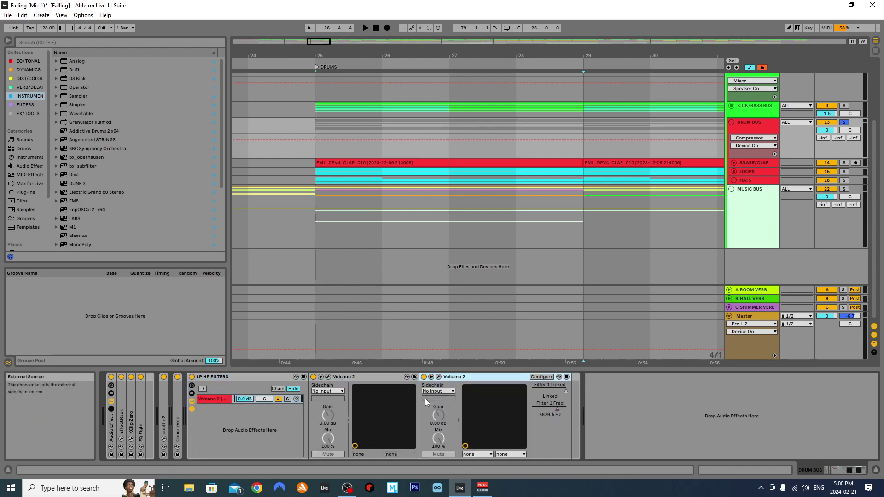
{"action": "right_click", "coordinate": [555, 406]}
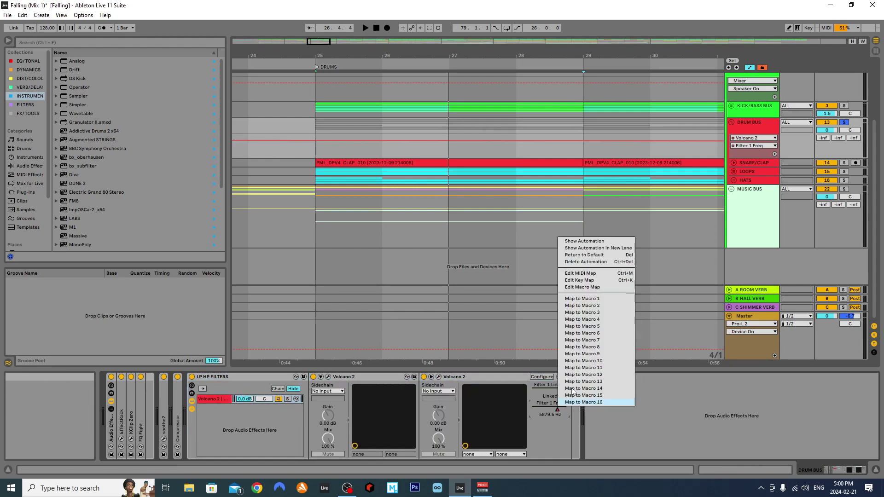
{"action": "left_click", "coordinate": [589, 241]}
{"action": "key", "text": "w"}
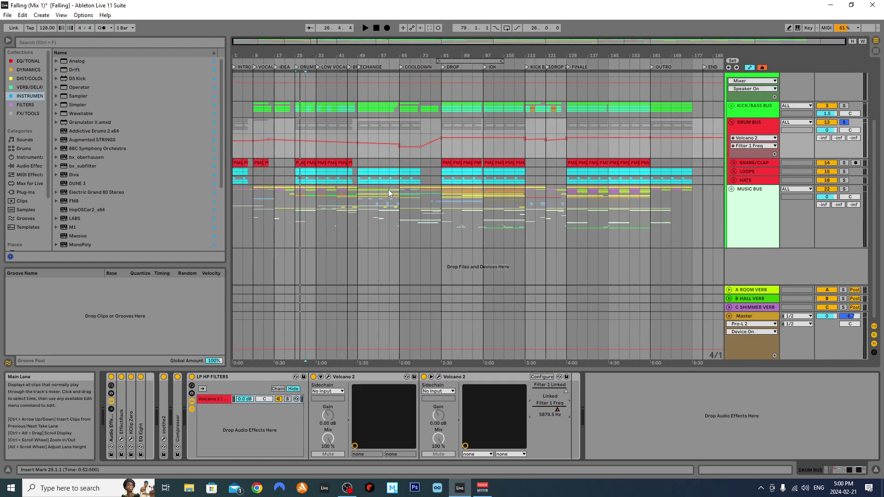
Play the soloed drum bus from the LOW VOCAL section and from bar 45 to hear the Filter 1 Freq automation.
{"action": "left_click", "coordinate": [319, 153]}
{"action": "key", "text": "space"}
{"action": "left_click", "coordinate": [348, 151]}
{"action": "key", "text": "space"}
{"action": "key", "text": "space"}
{"action": "key", "text": "space"}
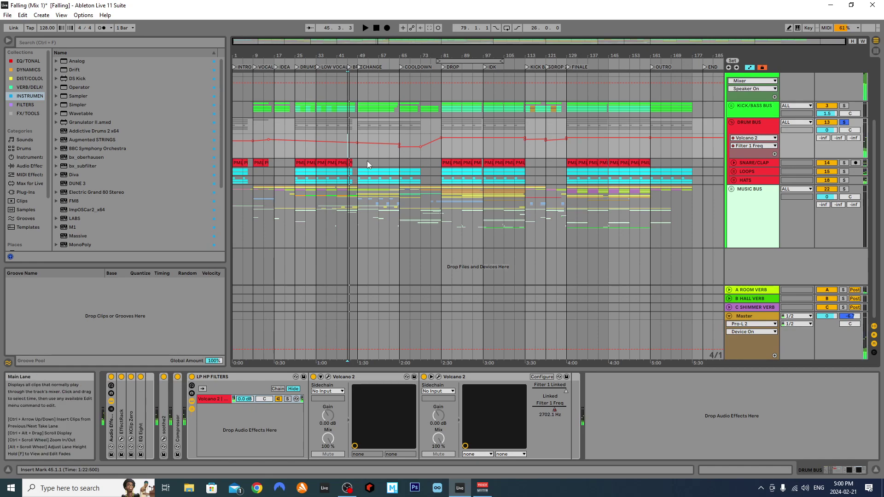
Unsolo the DRUM BUS and play the full mix from bar 25 and from bar 45 to compare the filter automation.
{"action": "left_click", "coordinate": [297, 153]}
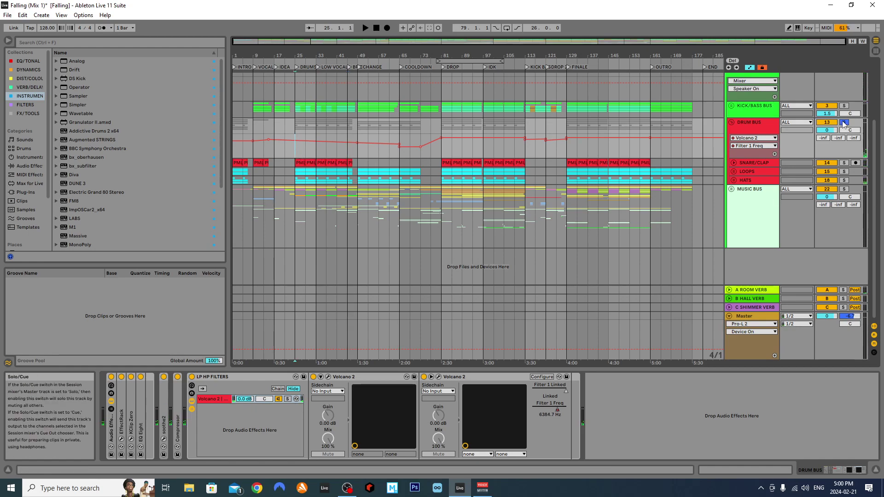
{"action": "key", "text": "space"}
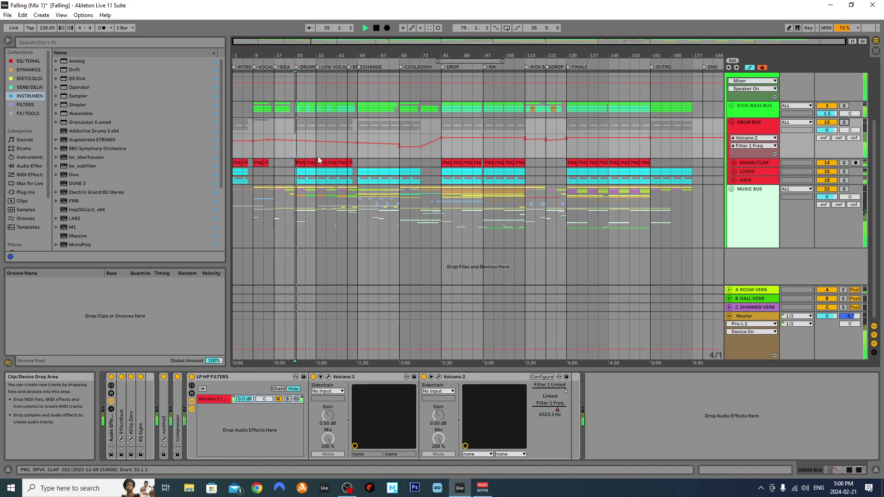
{"action": "left_click", "coordinate": [344, 150]}
{"action": "key", "text": "space"}
{"action": "key", "text": "space"}
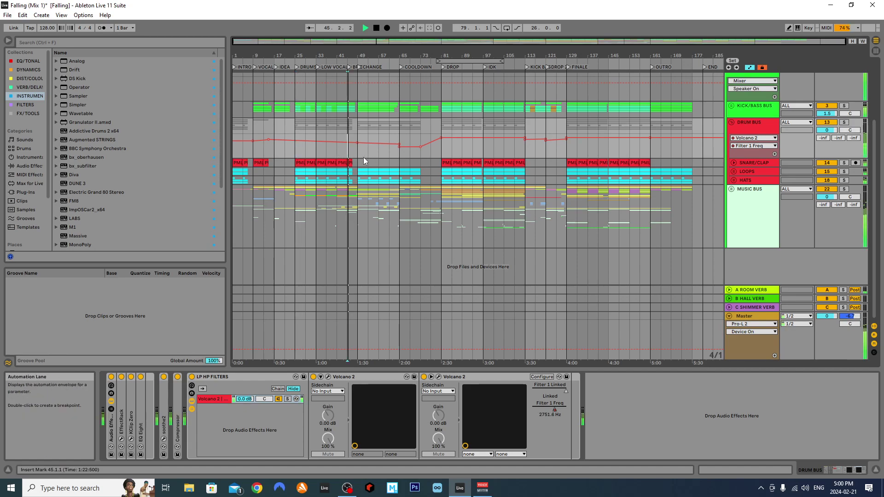
Play the full mix from bar 49 and from the DROP section at bar 81 to hear the filter automation.
{"action": "left_click", "coordinate": [357, 154]}
{"action": "key", "text": "space"}
{"action": "key", "text": "space"}
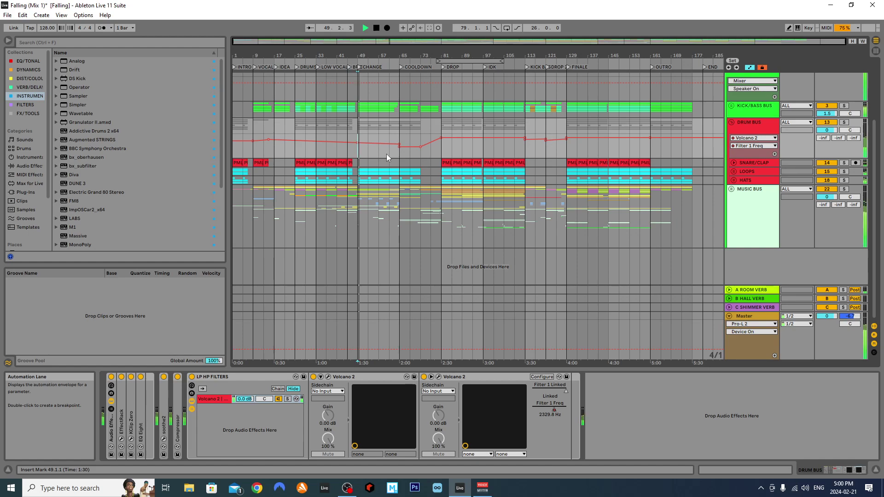
{"action": "left_click", "coordinate": [441, 153]}
{"action": "key", "text": "space"}
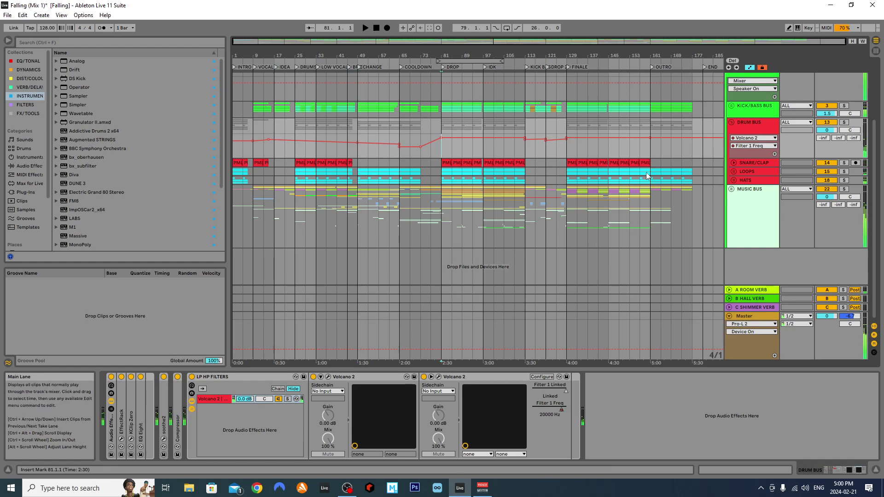
{"action": "key", "text": "space"}
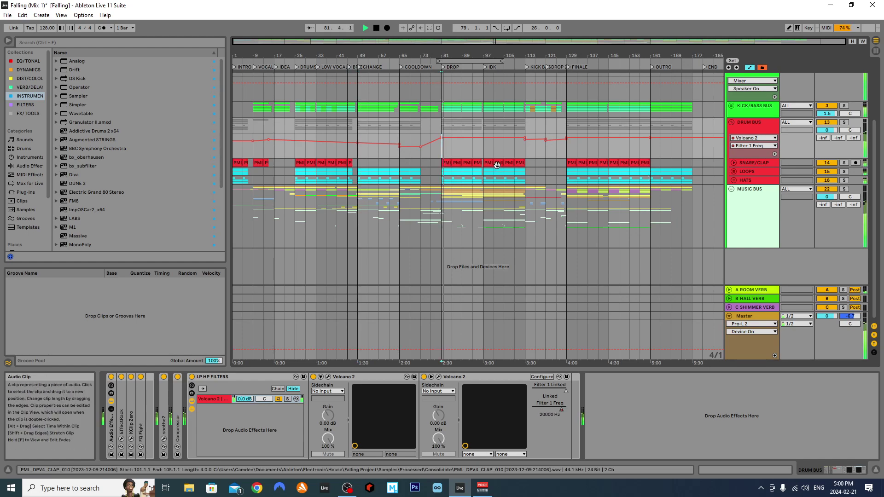
{"action": "key", "text": "space"}
Fold the LP HP FILTERS rack and collapse the DRUM BUS group.
{"action": "double_click", "coordinate": [222, 378]}
{"action": "left_click", "coordinate": [277, 398]}
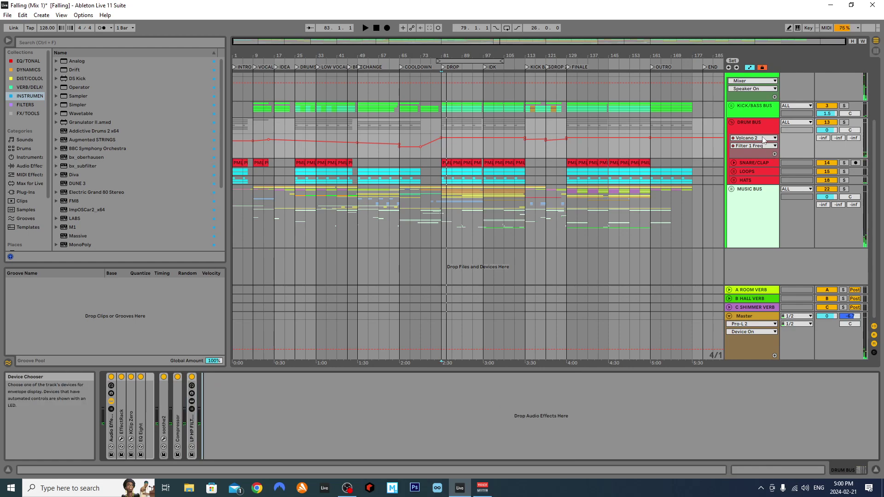
{"action": "left_click", "coordinate": [732, 123]}
{"action": "left_click", "coordinate": [732, 123]}
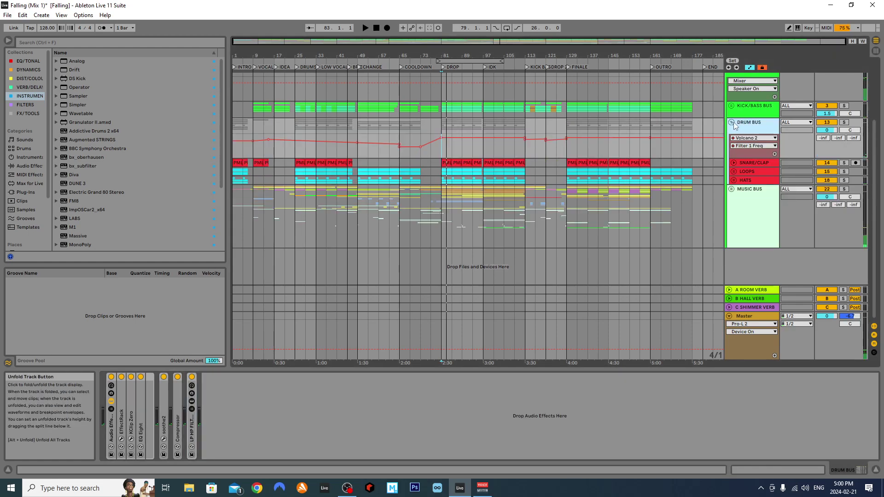
{"action": "left_click", "coordinate": [732, 123]}
{"action": "left_click", "coordinate": [732, 139]}
Unfold the MUSIC BUS group down through the SYNTH BUS, PAD CHORDS BUS and PAD groups.
{"action": "scroll", "coordinate": [760, 175], "scroll_direction": "down", "scroll_amount": 2}
{"action": "left_click", "coordinate": [755, 181]}
{"action": "left_click", "coordinate": [735, 95]}
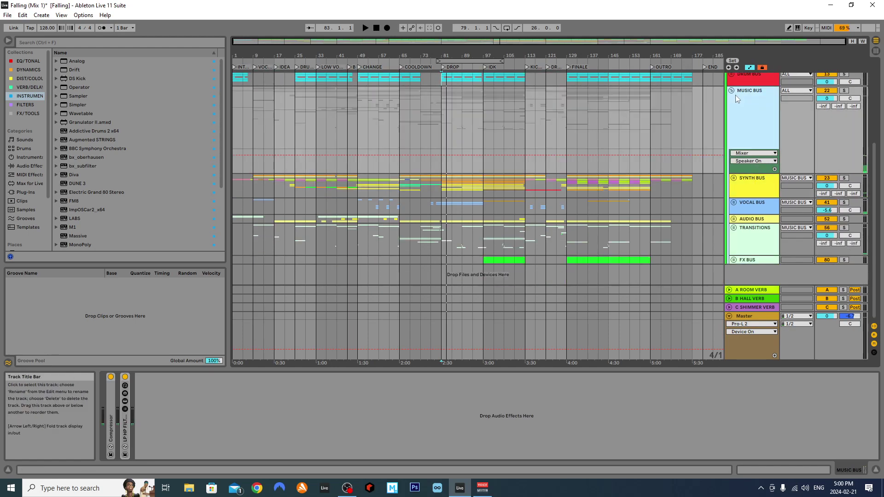
{"action": "left_click", "coordinate": [733, 178]}
{"action": "scroll", "coordinate": [304, 231], "scroll_direction": "down", "scroll_amount": 2}
{"action": "left_click", "coordinate": [735, 189]}
{"action": "scroll", "coordinate": [249, 184], "scroll_direction": "down", "scroll_amount": 3}
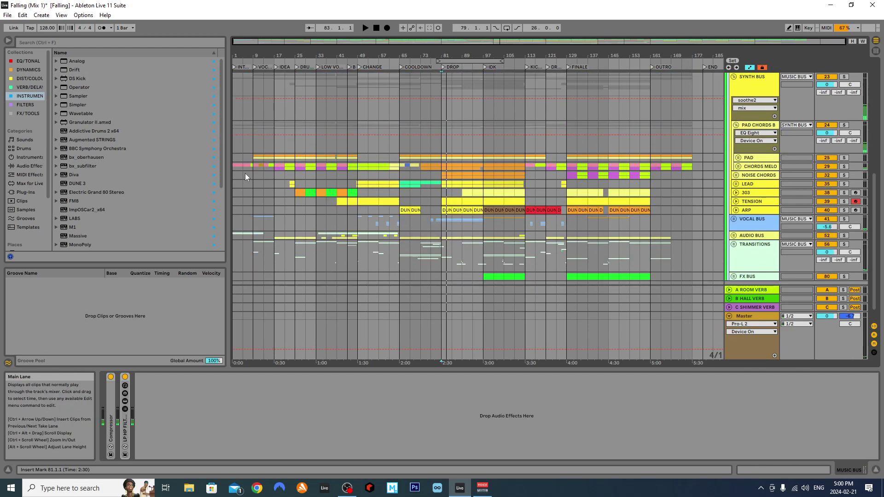
{"action": "scroll", "coordinate": [245, 174], "scroll_direction": "up", "scroll_amount": 3}
{"action": "left_click", "coordinate": [738, 157]}
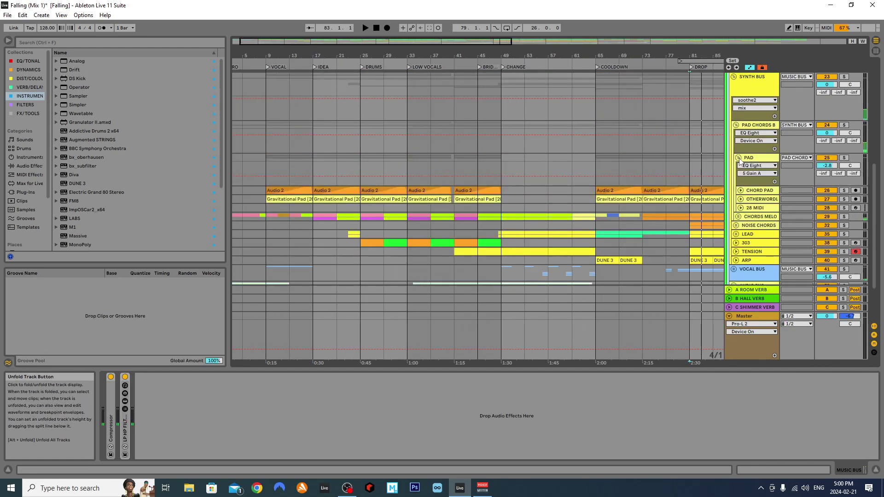
Solo the PAD group and play it from the VOCAL section at bar 9, switching solo between PAD and PAD CHORDS BUS.
{"action": "left_click", "coordinate": [268, 175]}
{"action": "left_click", "coordinate": [845, 157]}
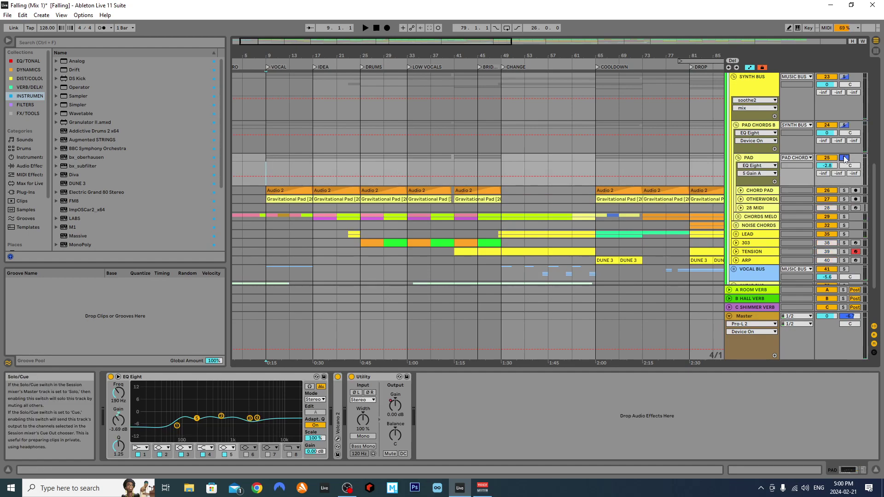
{"action": "left_click", "coordinate": [843, 125]}
{"action": "key", "text": "space"}
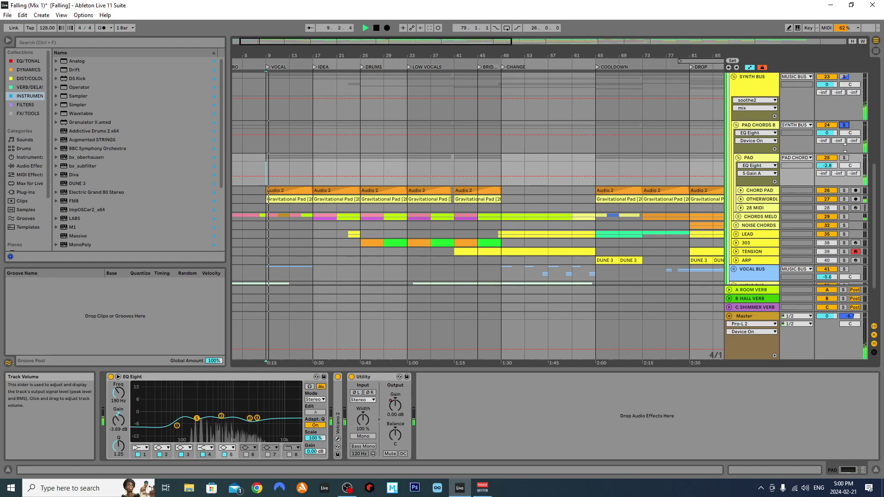
{"action": "left_click", "coordinate": [844, 157]}
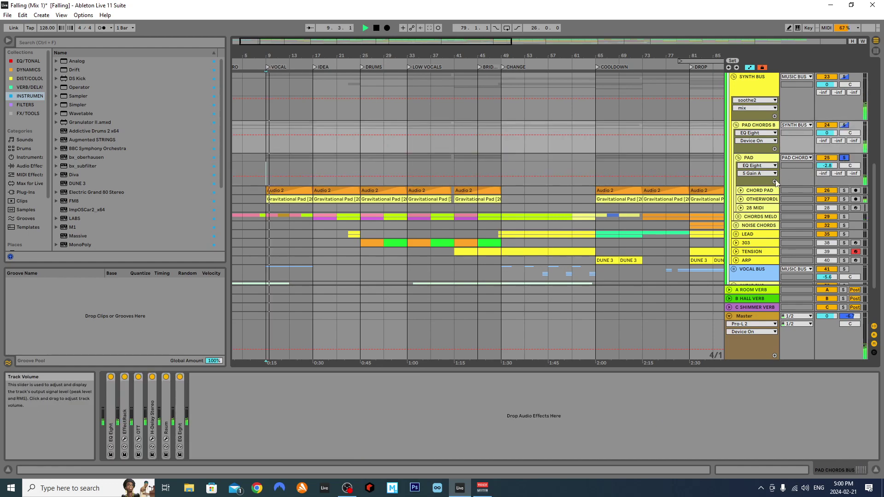
Unfold the CHORD PAD and OTHERWORDLY tracks and compare the pads with OTHERWORDLY muted and active during playback.
{"action": "left_click", "coordinate": [740, 191]}
{"action": "left_click", "coordinate": [741, 231]}
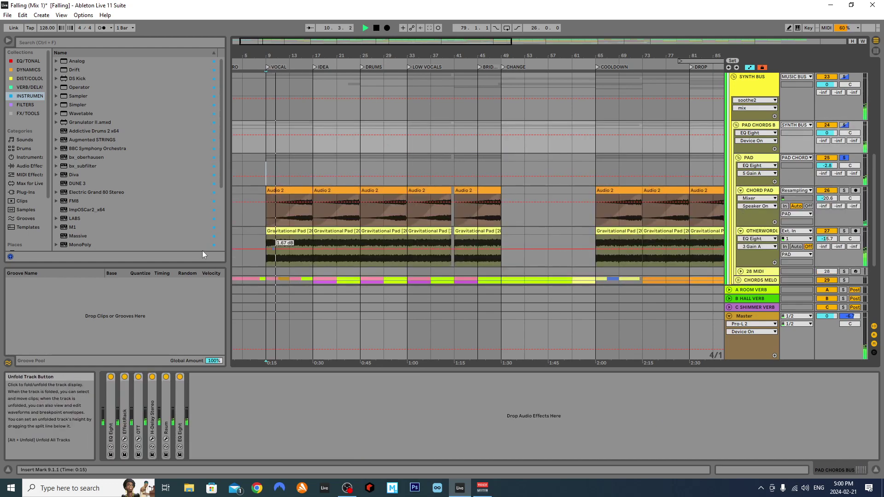
{"action": "scroll", "coordinate": [240, 230], "scroll_direction": "up", "scroll_amount": 3, "text": "ctrl"}
{"action": "scroll", "coordinate": [376, 233], "scroll_direction": "down", "scroll_amount": 2}
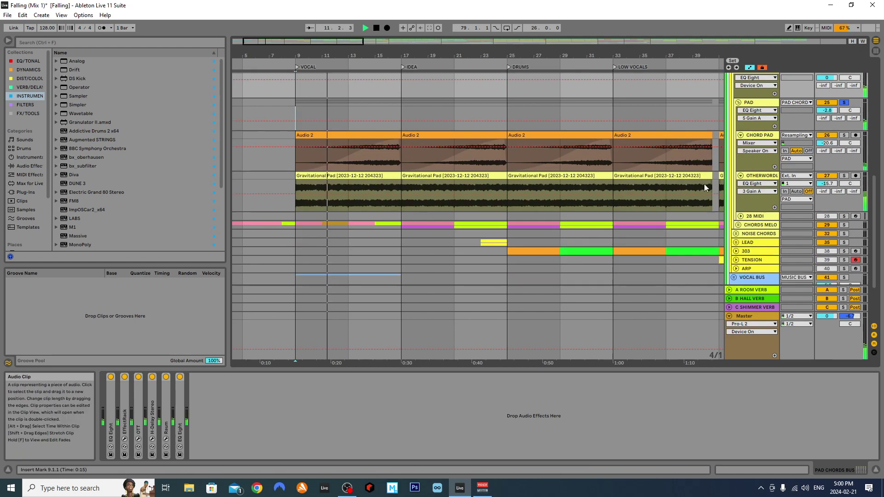
{"action": "left_click", "coordinate": [763, 176]}
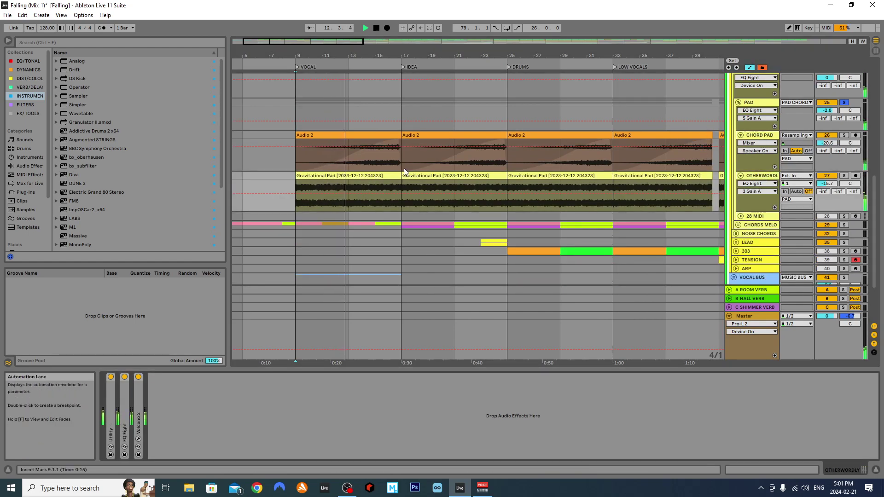
{"action": "left_click", "coordinate": [827, 176]}
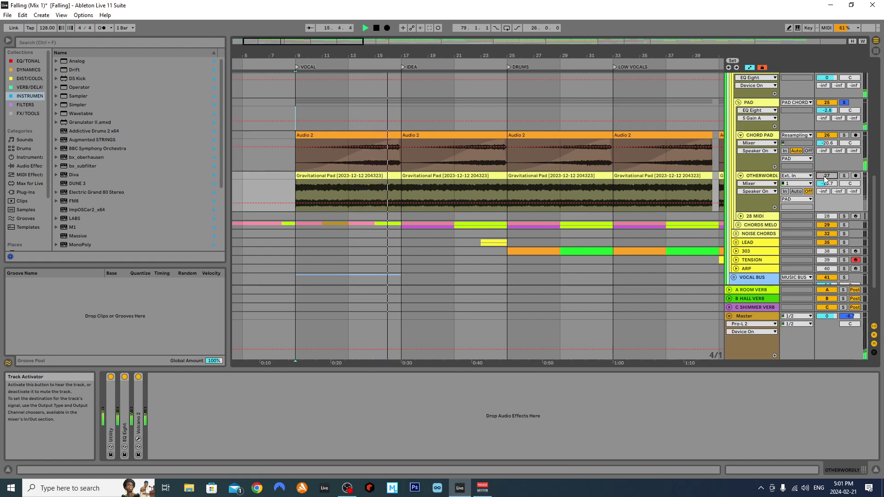
{"action": "left_click", "coordinate": [826, 176]}
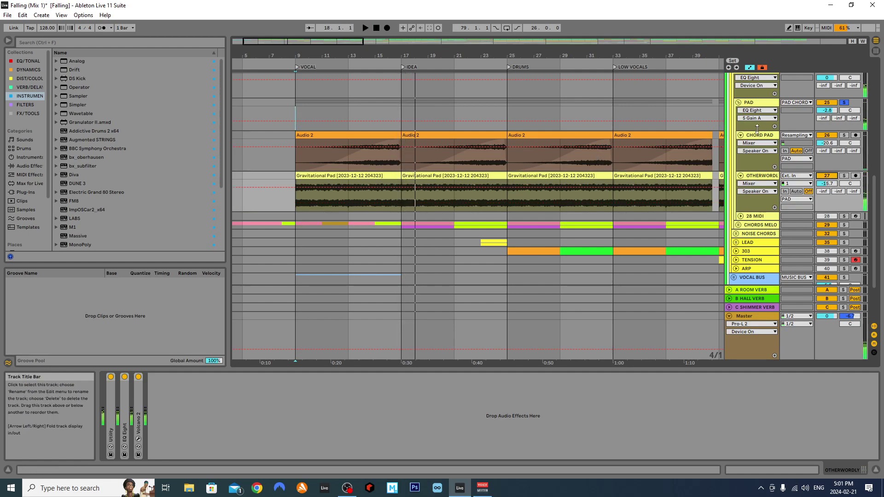
{"action": "key", "text": "space"}
Unfold the EQ Eight and EffectRack on the PAD CHORDS BUS and inspect the SIE-Q settings in the EffectRack window.
{"action": "scroll", "coordinate": [759, 114], "scroll_direction": "up", "scroll_amount": 2}
{"action": "scroll", "coordinate": [758, 114], "scroll_direction": "up", "scroll_amount": 1}
{"action": "left_click", "coordinate": [757, 106]}
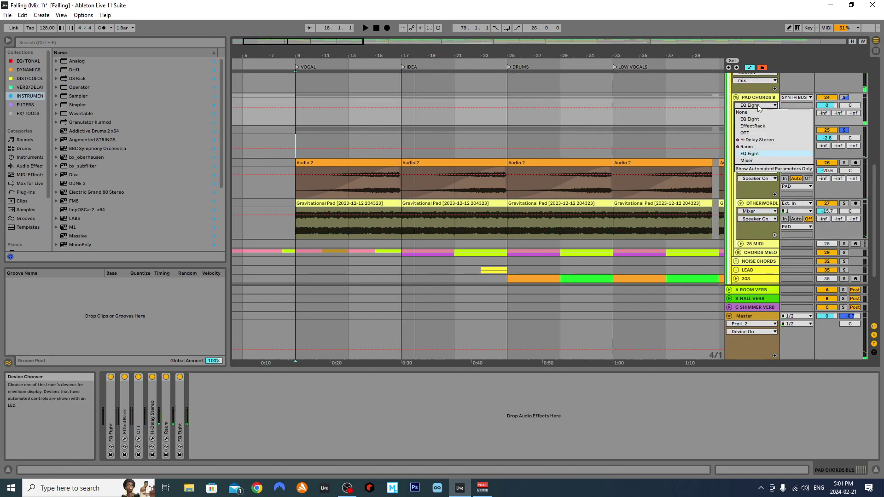
{"action": "left_click", "coordinate": [756, 143]}
{"action": "double_click", "coordinate": [110, 419]}
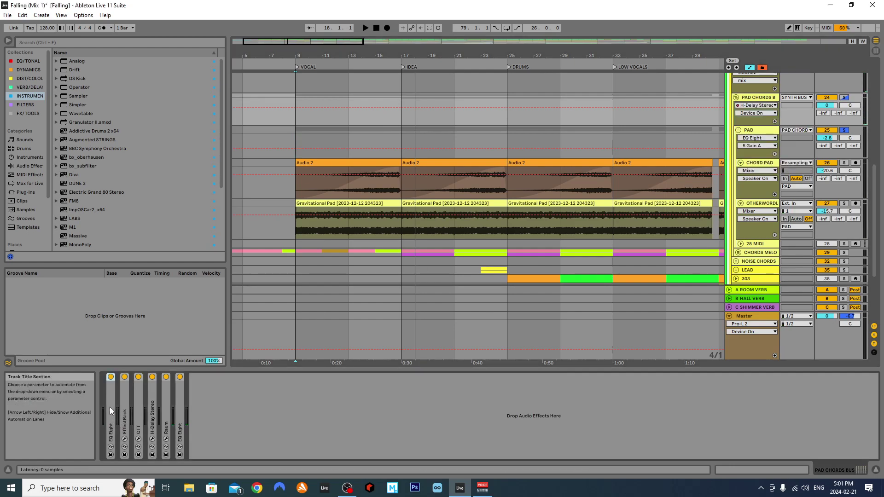
{"action": "double_click", "coordinate": [338, 423]}
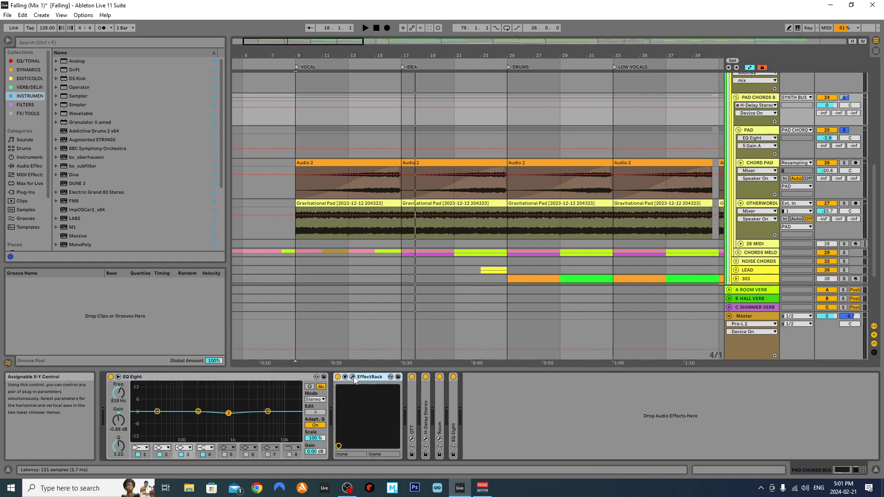
{"action": "left_click", "coordinate": [353, 376]}
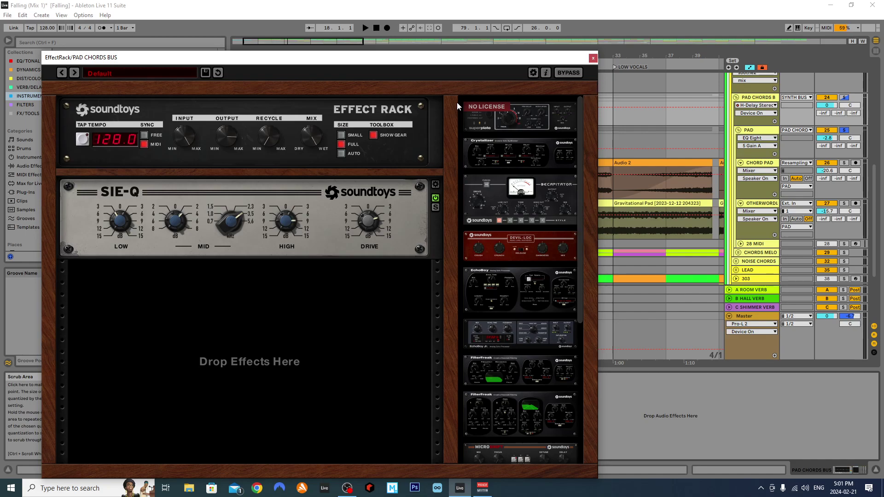
{"action": "left_click", "coordinate": [593, 58]}
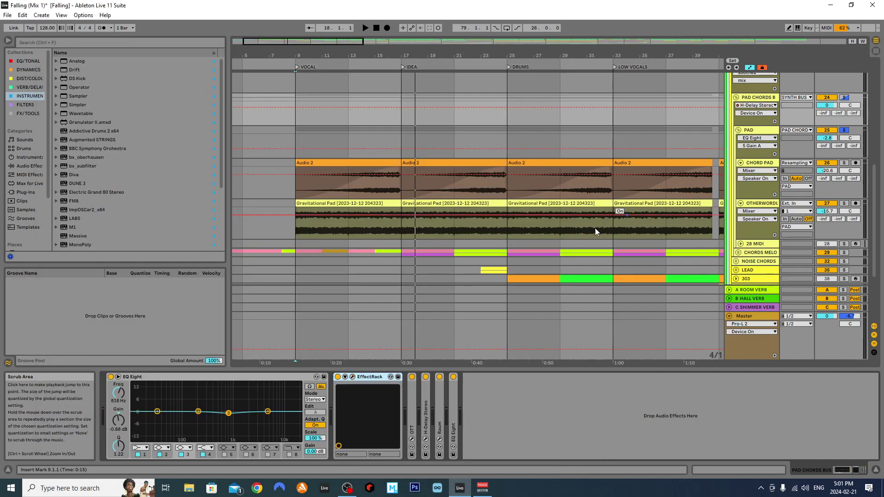
Compare the soloed pads with the EffectRack bypassed and active, playing from bar 9 and from the IDEA section at bar 17.
{"action": "left_click", "coordinate": [338, 377]}
{"action": "key", "text": "space"}
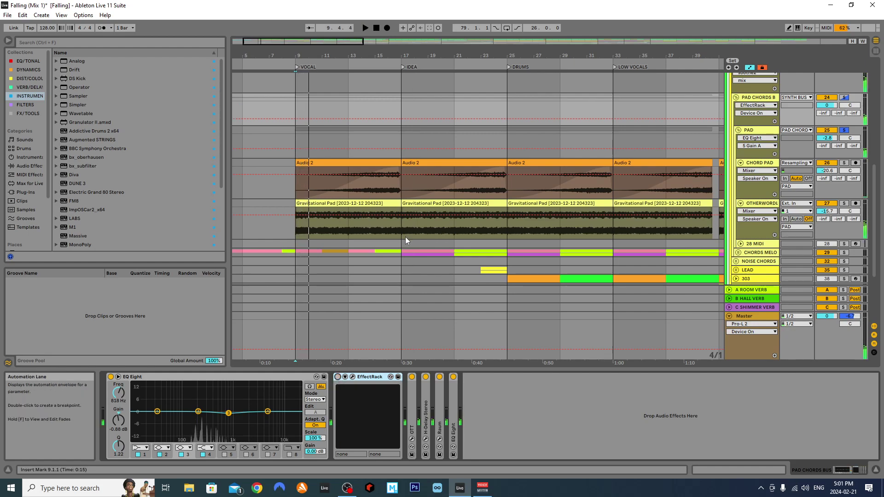
{"action": "left_click", "coordinate": [405, 240]}
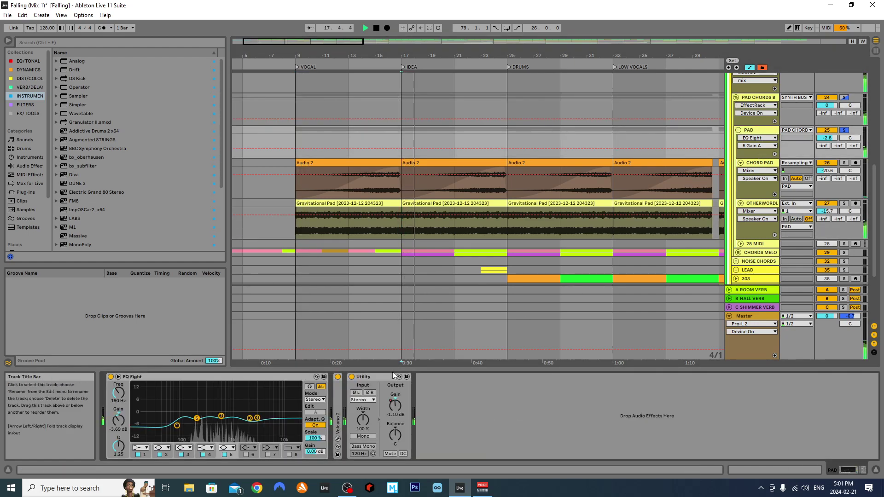
{"action": "left_click", "coordinate": [760, 162]}
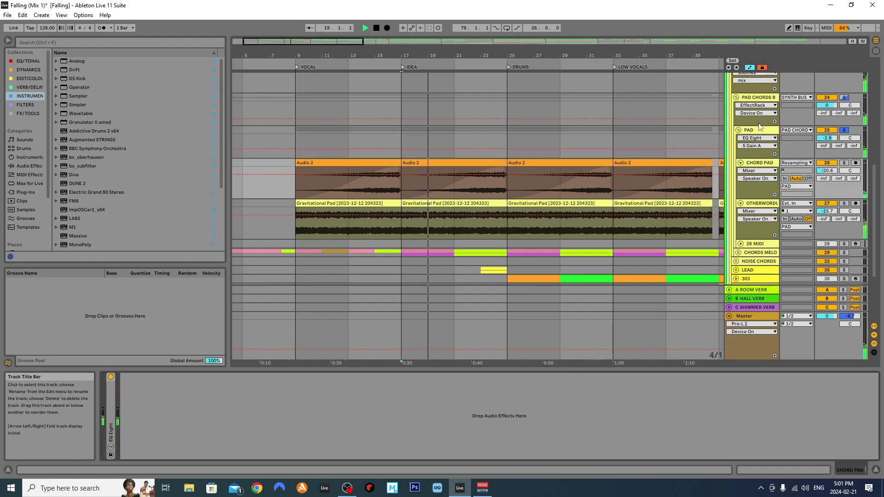
{"action": "left_click", "coordinate": [755, 98]}
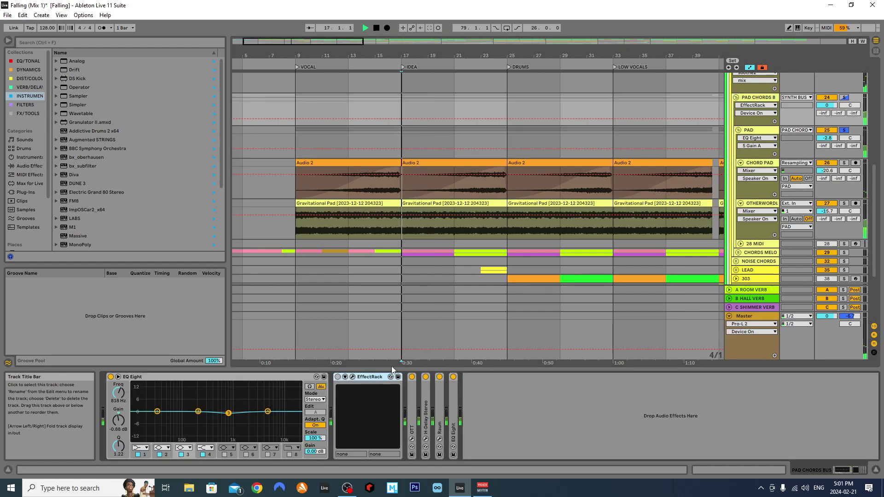
{"action": "left_click", "coordinate": [338, 377]}
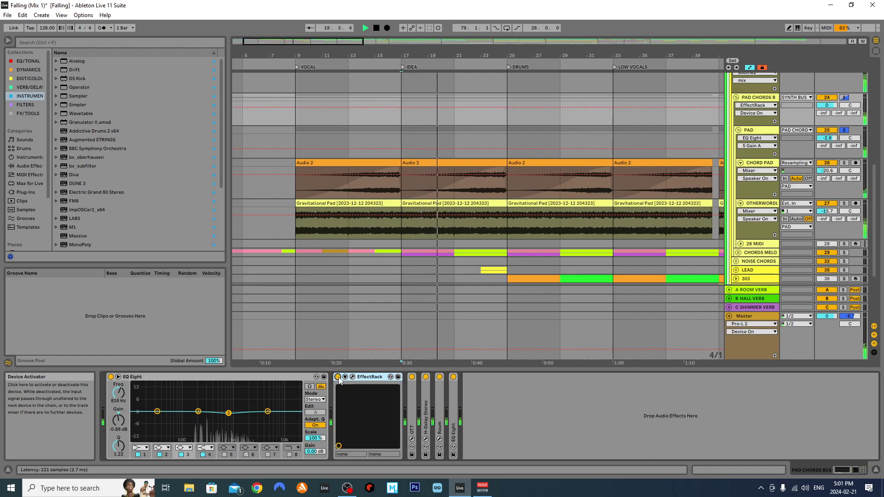
{"action": "key", "text": "space"}
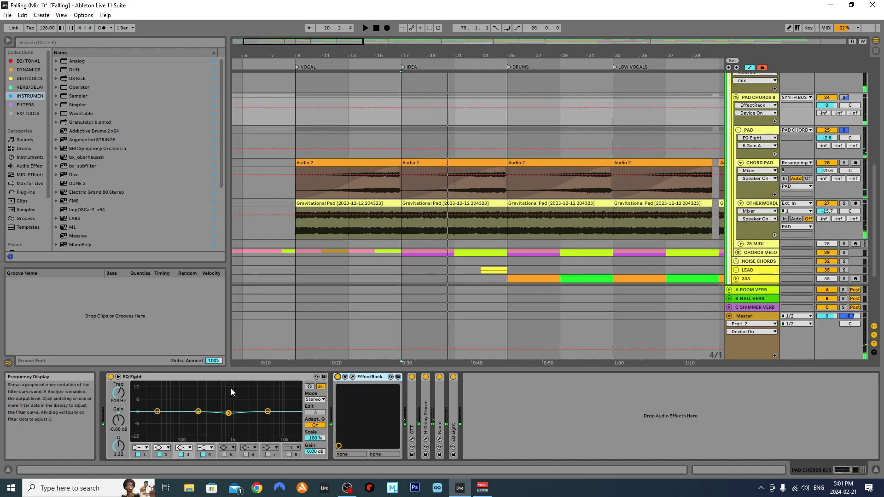
Fold the EQ Eight, examine the EffectRack's SIE-Q knobs again, and fold the EffectRack.
{"action": "double_click", "coordinate": [175, 376]}
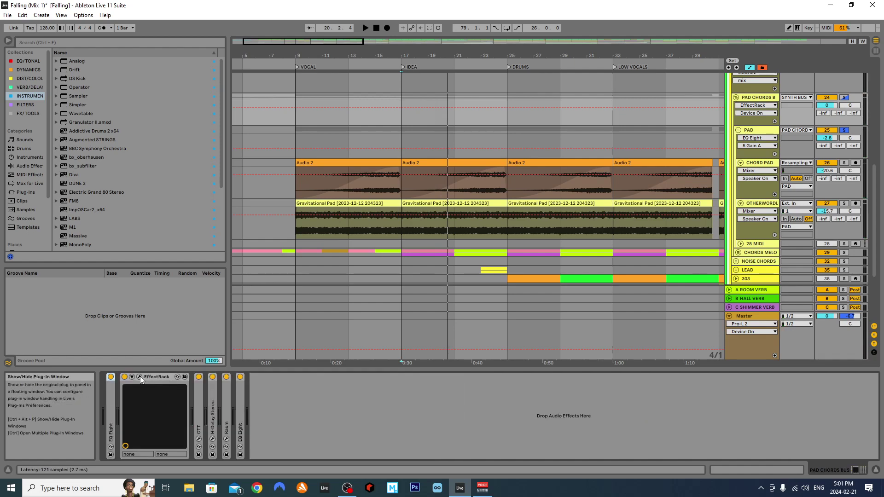
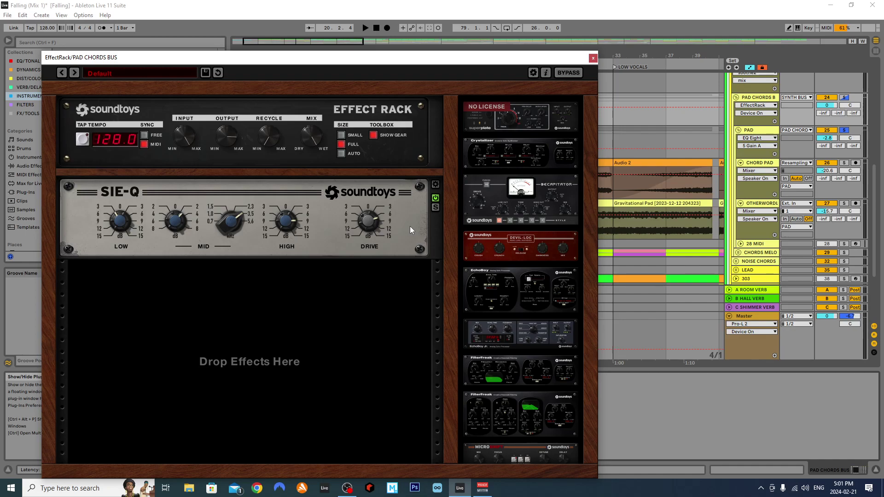
{"action": "left_click", "coordinate": [593, 59]}
{"action": "double_click", "coordinate": [143, 379]}
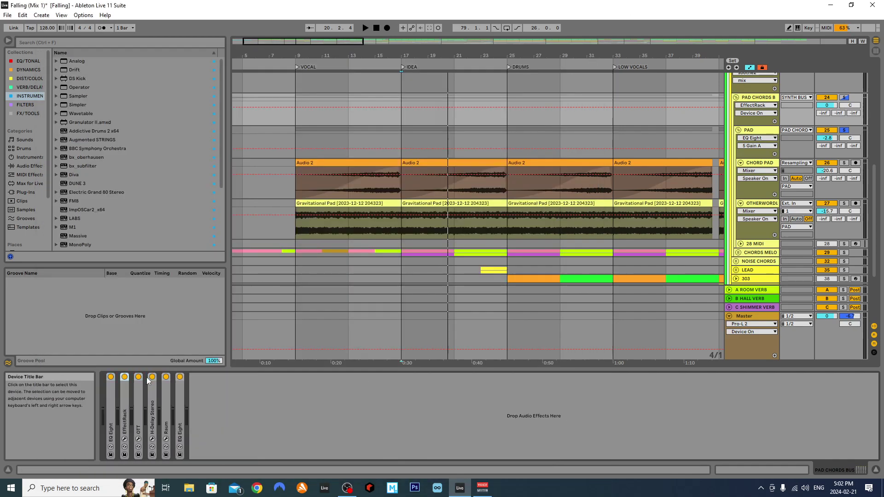
Open the OTT plug-in window on the PAD CHORDS BUS and unsolo the PAD group to watch OTT during full-mix playback.
{"action": "double_click", "coordinate": [140, 406]}
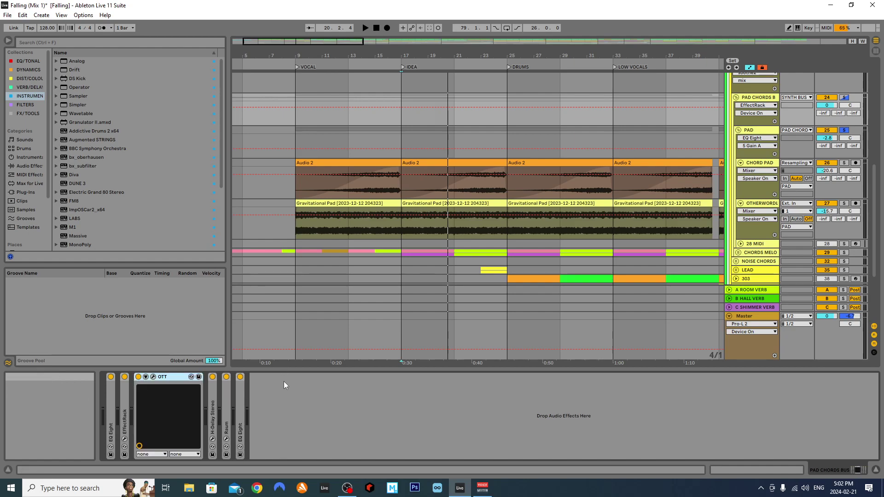
{"action": "left_click", "coordinate": [153, 377]}
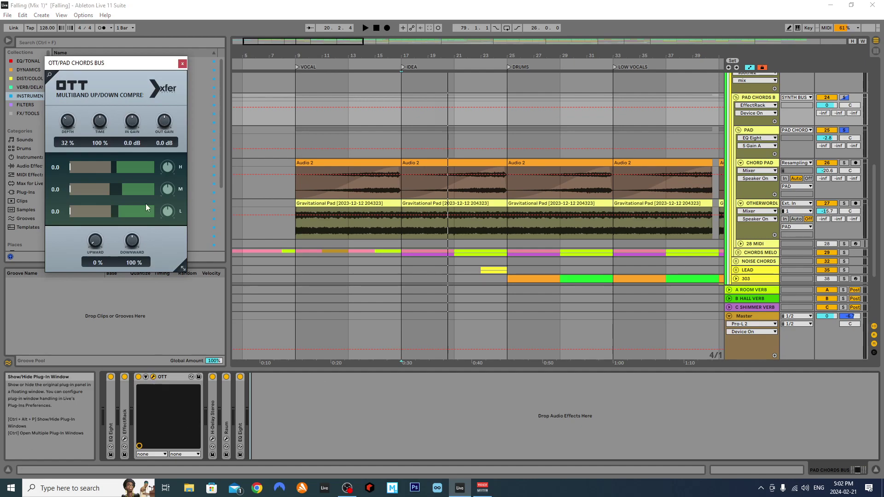
{"action": "left_click", "coordinate": [844, 129]}
{"action": "key", "text": "space"}
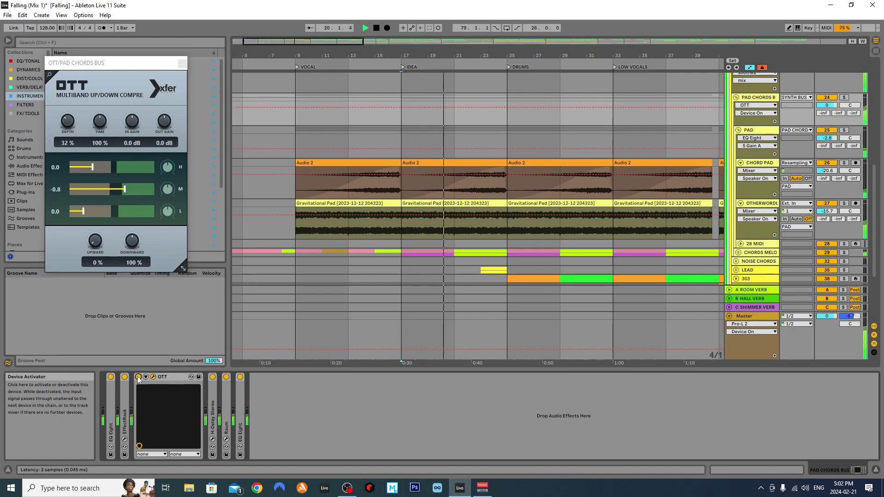
Stop playback, close and fold OTT, and unfold the H-Delay Stereo device on the PAD CHORDS BUS.
{"action": "left_click", "coordinate": [182, 63]}
{"action": "key", "text": "space"}
{"action": "double_click", "coordinate": [164, 375]}
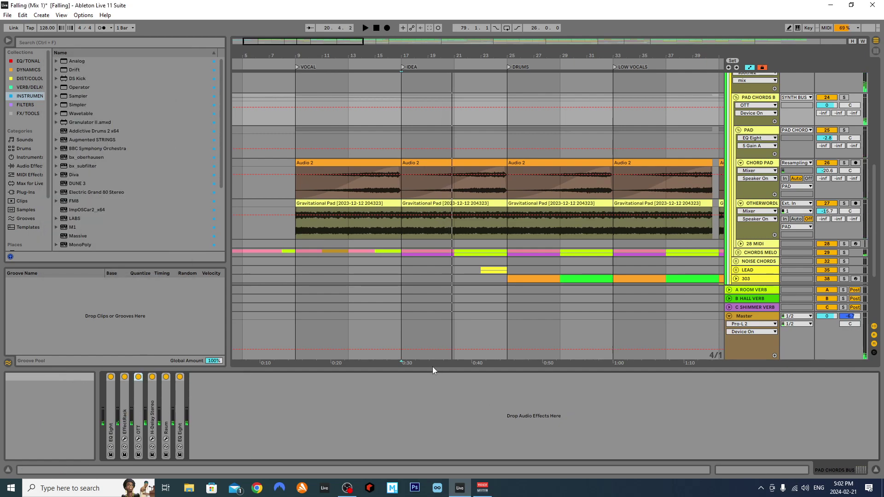
{"action": "left_click", "coordinate": [152, 404]}
{"action": "double_click", "coordinate": [153, 402]}
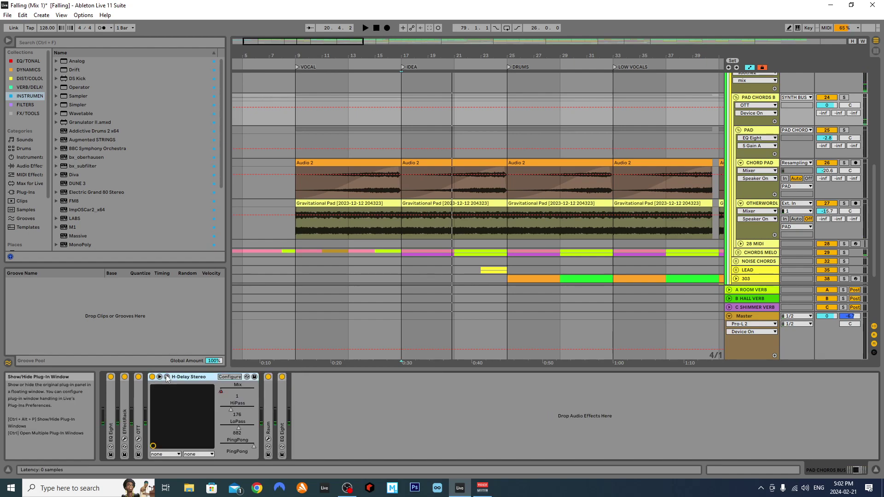
Show the H-Delay Stereo Mix automation on the PAD CHORDS BUS and view its curve across the whole arrangement.
{"action": "right_click", "coordinate": [221, 390]}
{"action": "left_click", "coordinate": [231, 396]}
{"action": "scroll", "coordinate": [399, 144], "scroll_direction": "down", "scroll_amount": 3}
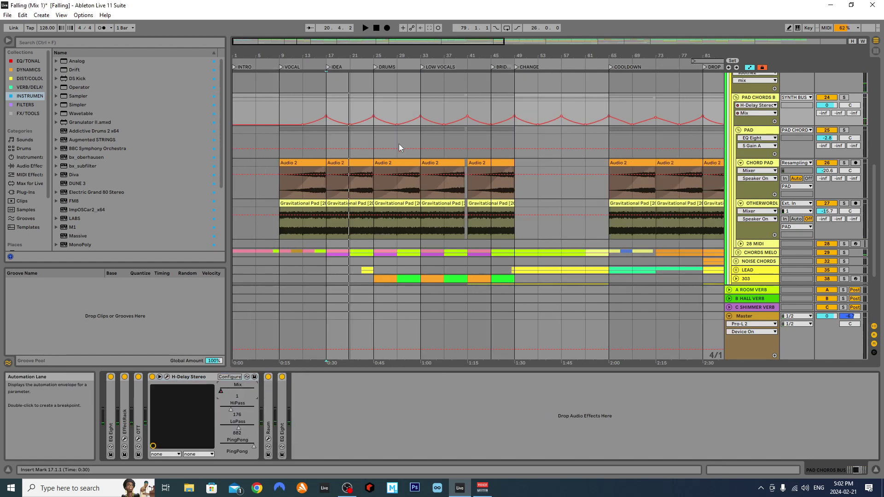
{"action": "scroll", "coordinate": [394, 118], "scroll_direction": "down", "scroll_amount": 3}
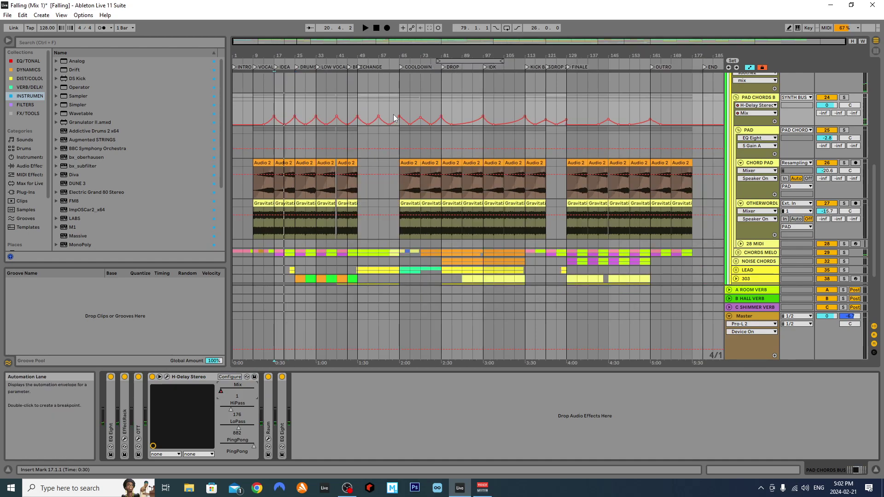
Try an 8-bar fixed grid in the arrangement and settle on a 2-bar grid.
{"action": "right_click", "coordinate": [267, 103]}
{"action": "left_click", "coordinate": [288, 189]}
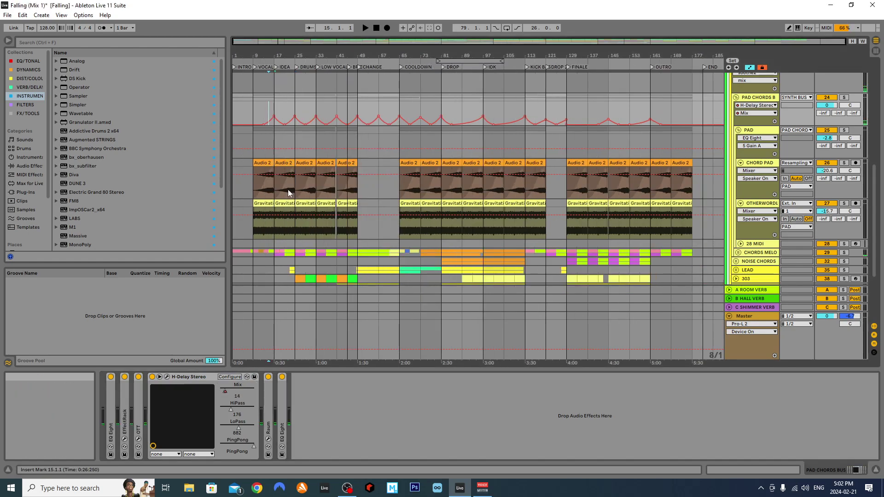
{"action": "right_click", "coordinate": [263, 109]}
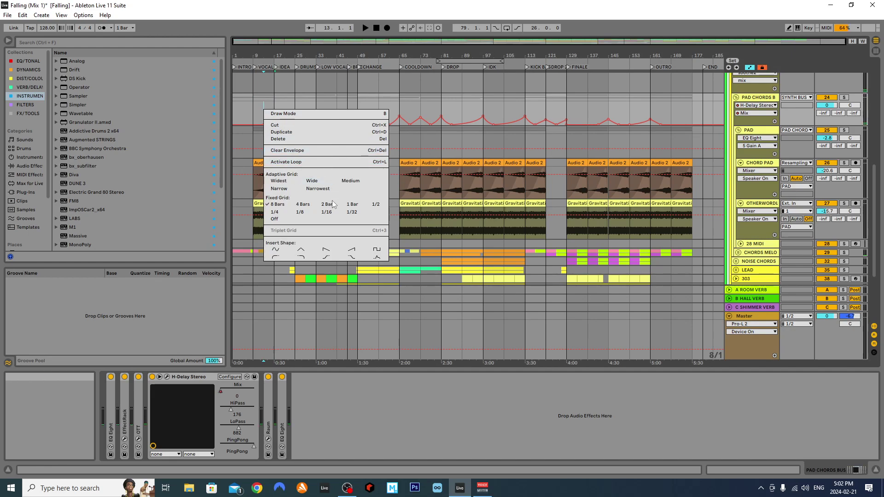
{"action": "left_click", "coordinate": [298, 131]}
{"action": "right_click", "coordinate": [298, 133]}
{"action": "left_click", "coordinate": [362, 192]}
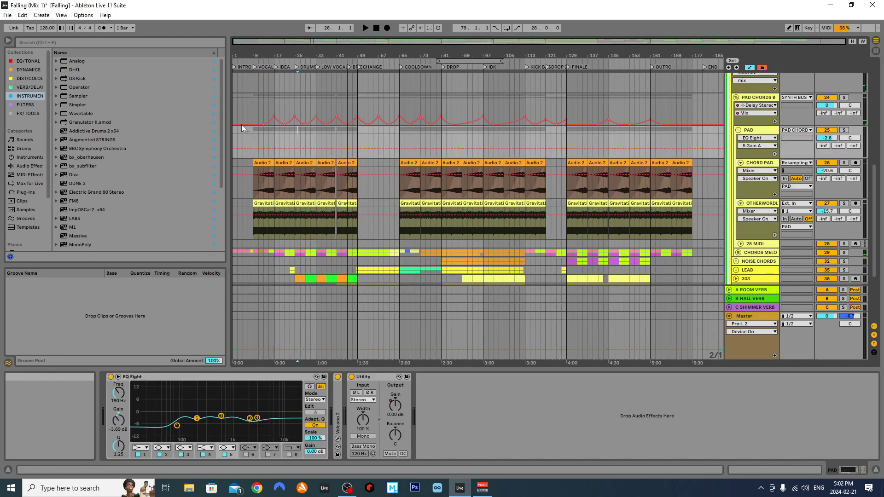
Play the soloed PAD CHORDS BUS from bar 13 to hear the H-Delay Mix automation.
{"action": "scroll", "coordinate": [234, 123], "scroll_direction": "up", "scroll_amount": 3}
{"action": "left_click", "coordinate": [303, 113]}
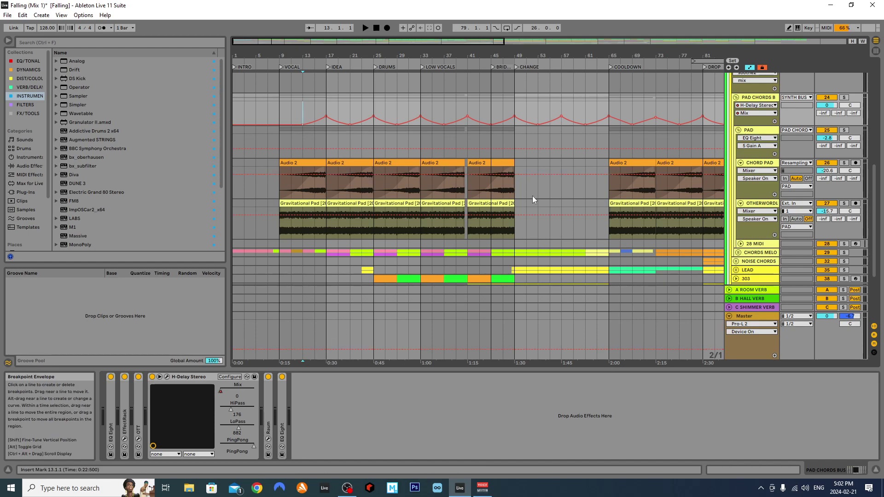
{"action": "key", "text": "space"}
{"action": "left_click", "coordinate": [844, 98]}
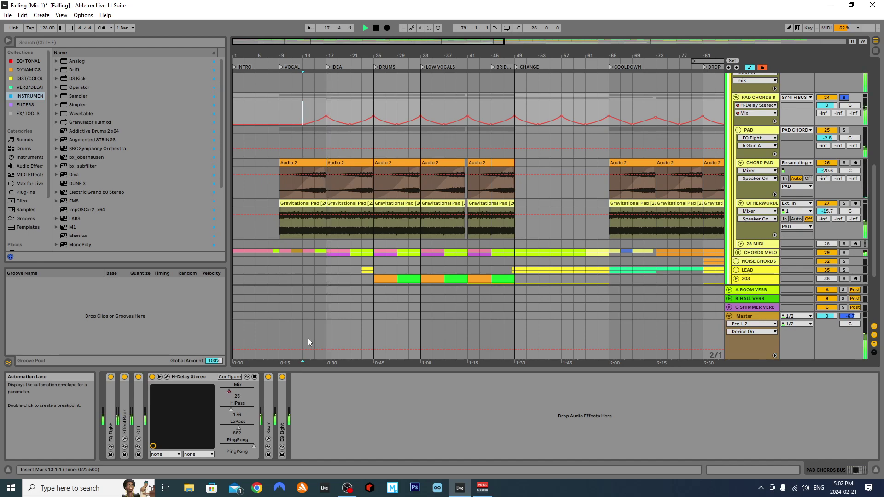
Unfold the Raum reverb on the PAD CHORDS BUS, fold H-Delay Stereo, and stop playback.
{"action": "double_click", "coordinate": [269, 409]}
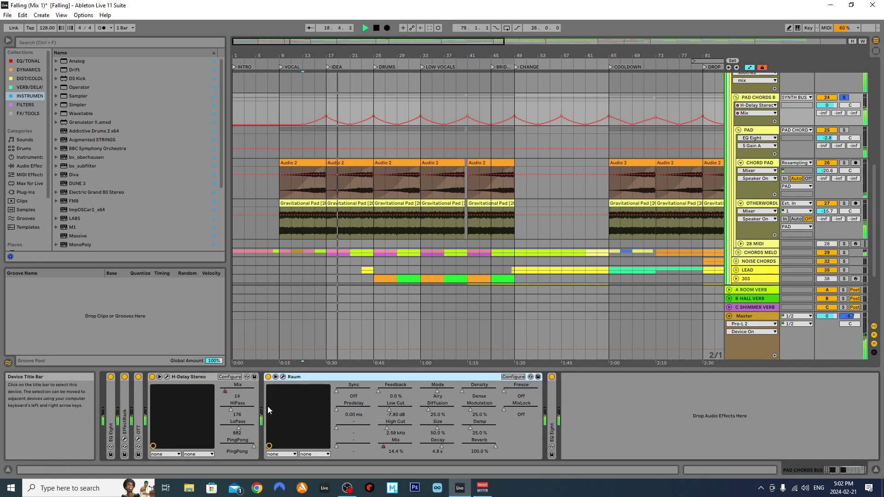
{"action": "double_click", "coordinate": [178, 377]}
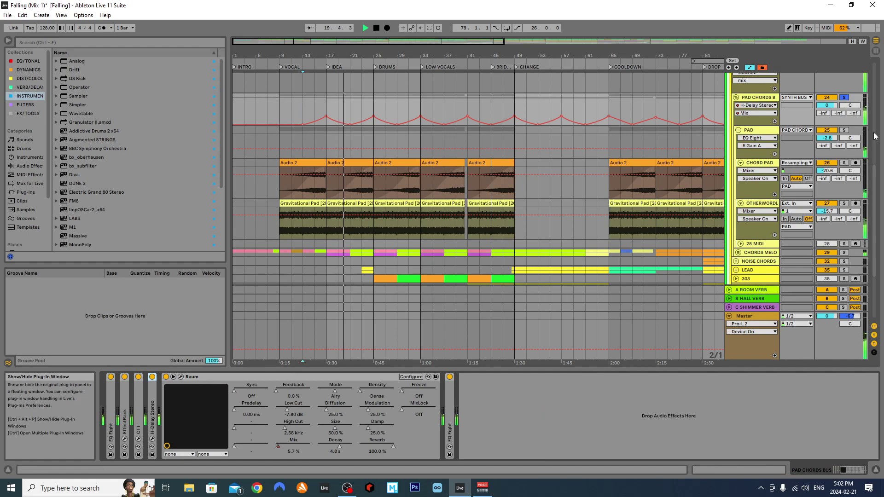
{"action": "key", "text": "space"}
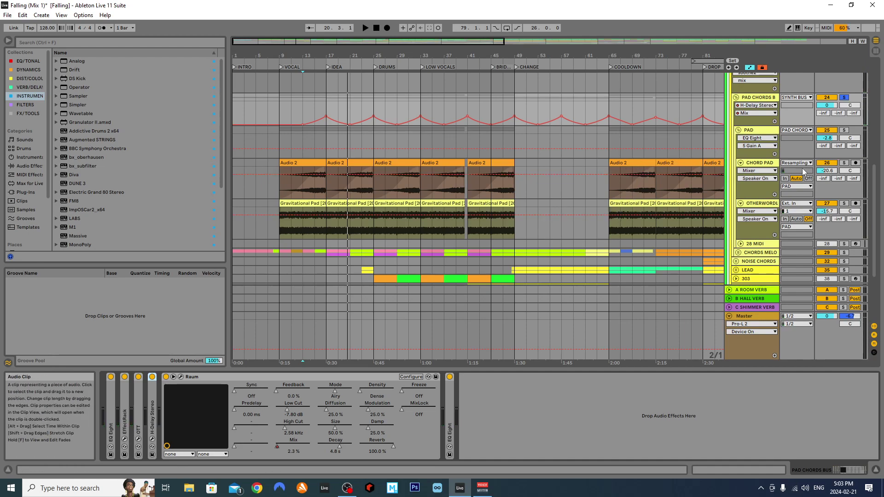
{"action": "left_click", "coordinate": [759, 163]}
{"action": "left_click", "coordinate": [756, 100]}
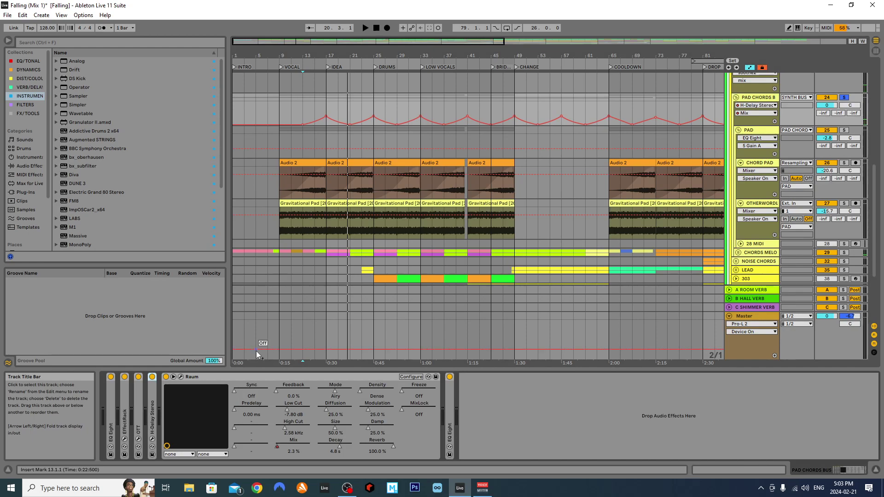
Inspect Raum's plug-in window and its Mix automation, close the window, and place the insert marker at bar 17.
{"action": "left_click", "coordinate": [180, 377]}
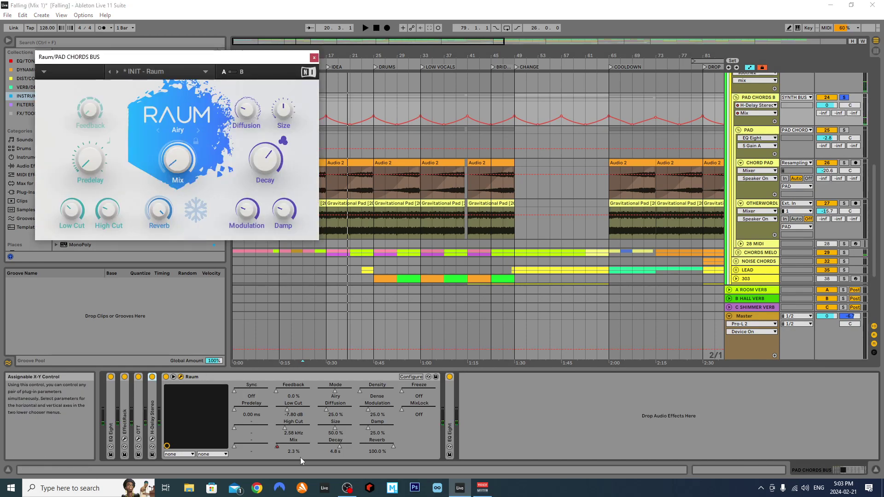
{"action": "right_click", "coordinate": [277, 445]}
{"action": "left_click", "coordinate": [298, 401]}
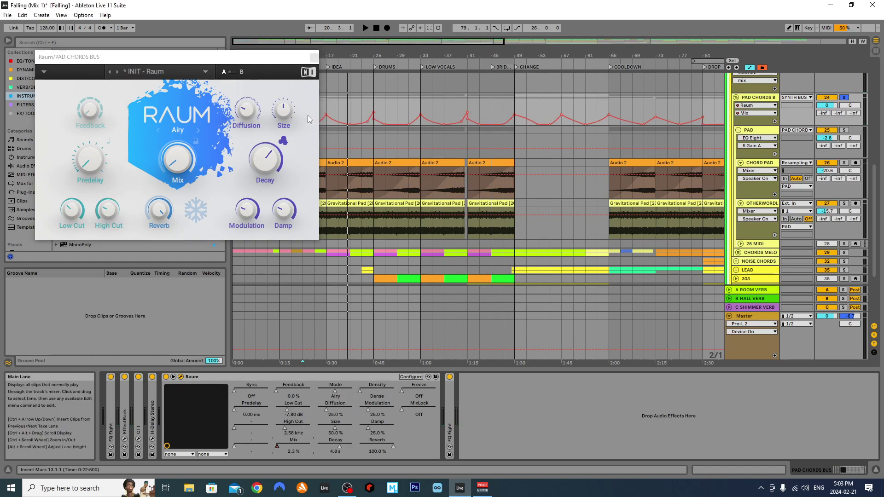
{"action": "left_click", "coordinate": [314, 57]}
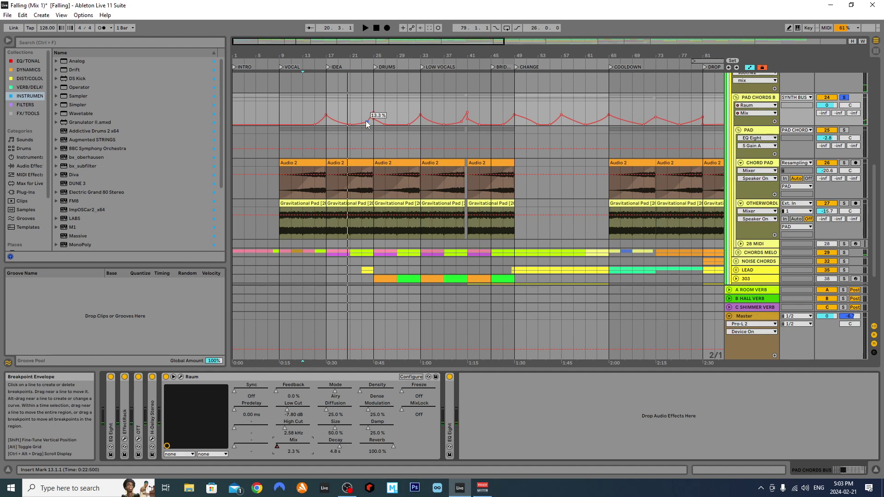
{"action": "left_click", "coordinate": [327, 105]}
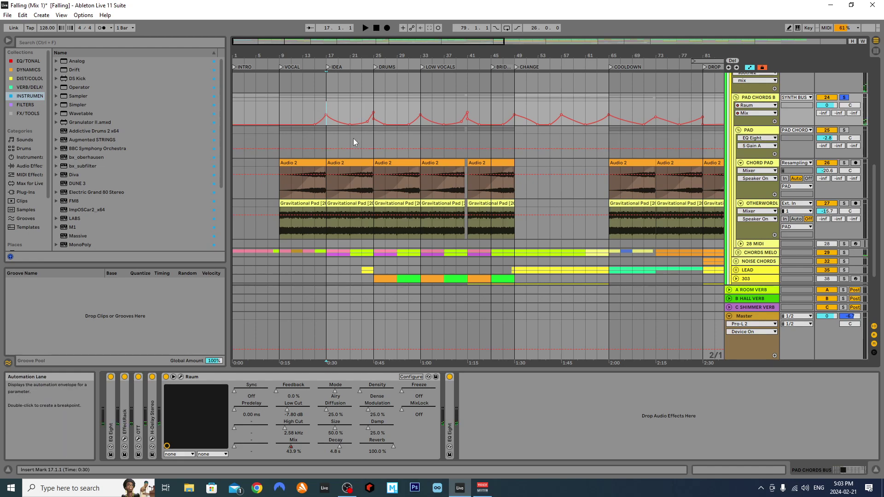
Fold Raum and play from bar 17 to examine the last EQ Eight on the PAD CHORDS BUS in its enlarged frequency display.
{"action": "double_click", "coordinate": [189, 376]}
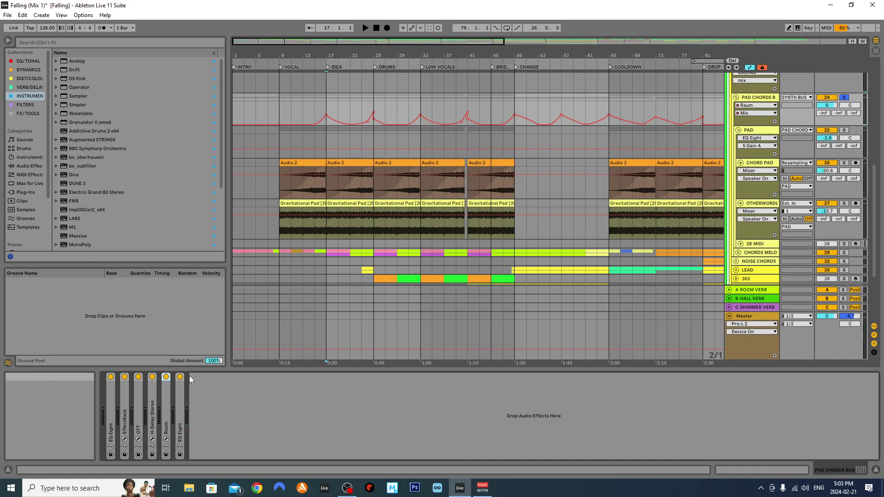
{"action": "double_click", "coordinate": [181, 408]}
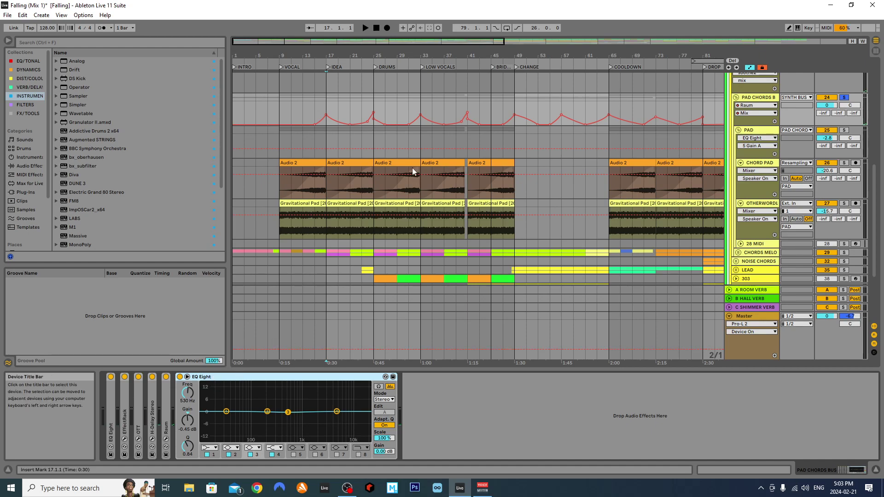
{"action": "key", "text": "space"}
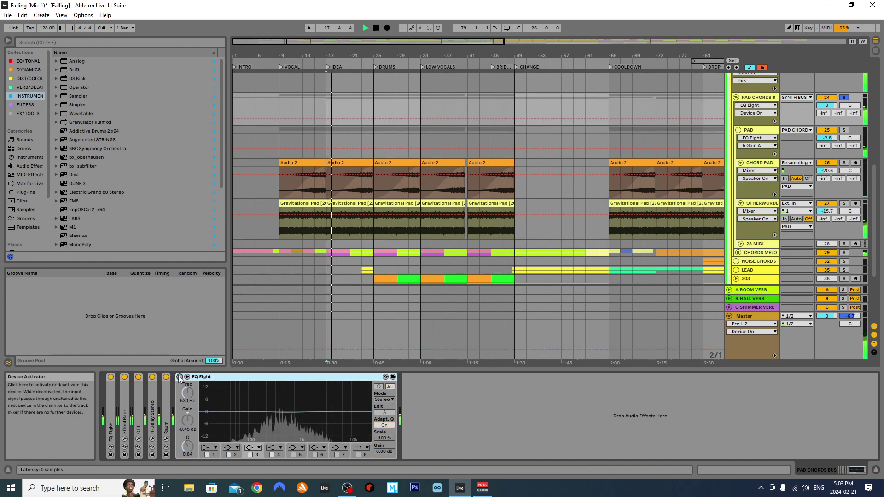
{"action": "left_click", "coordinate": [217, 380]}
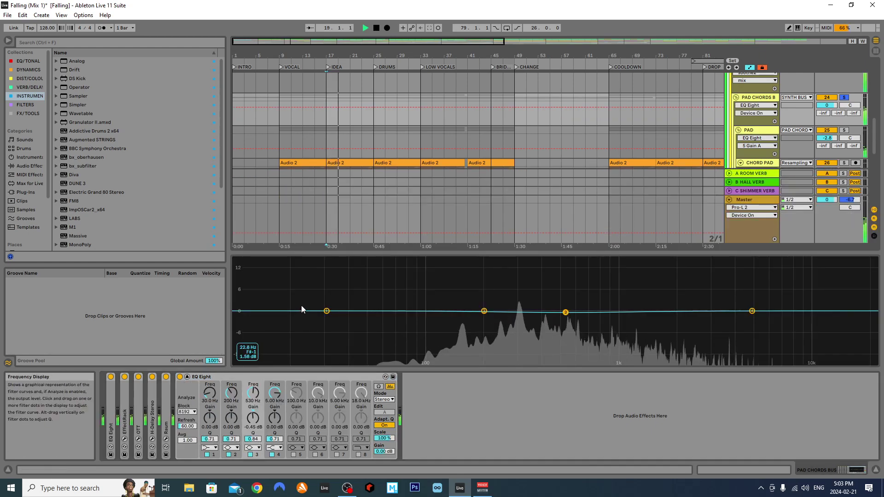
Collapse the enlarged EQ Eight display, fold the device, and stop playback.
{"action": "left_click", "coordinate": [187, 377]}
{"action": "double_click", "coordinate": [242, 376]}
{"action": "key", "text": "space"}
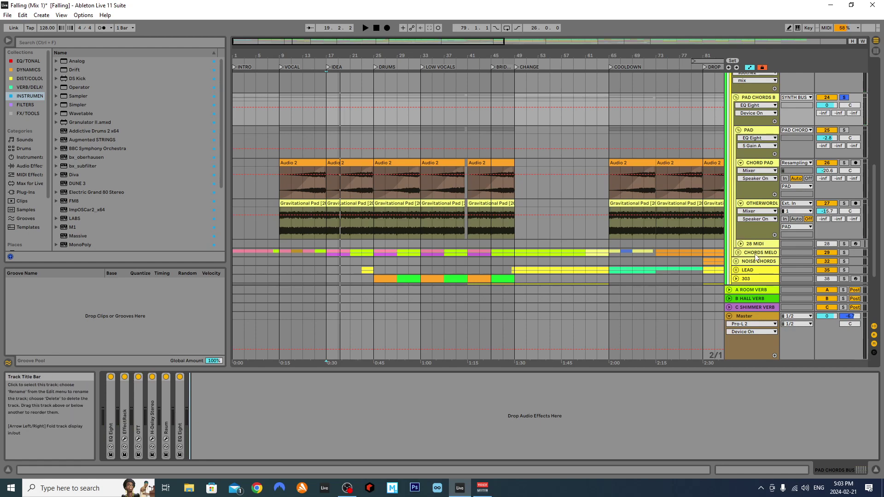
{"action": "left_click", "coordinate": [736, 98]}
{"action": "left_click", "coordinate": [736, 98]}
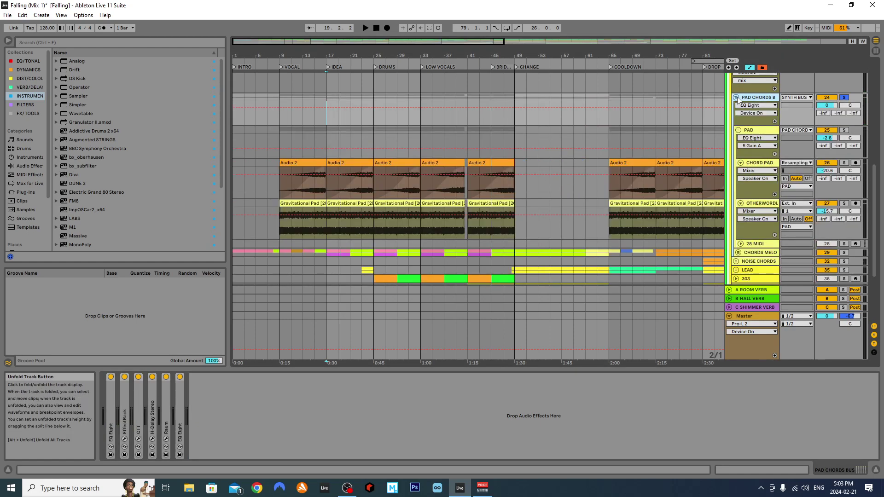
{"action": "left_click", "coordinate": [738, 253]}
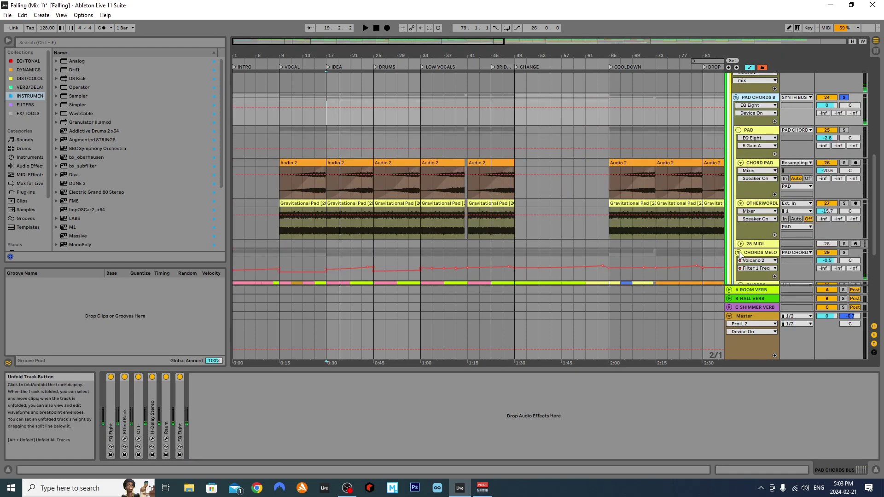
{"action": "left_click", "coordinate": [738, 252]}
Unfold the EQ Eight on the OTHERWORDLY track and play that track soloed from bar 9.
{"action": "left_click", "coordinate": [750, 206]}
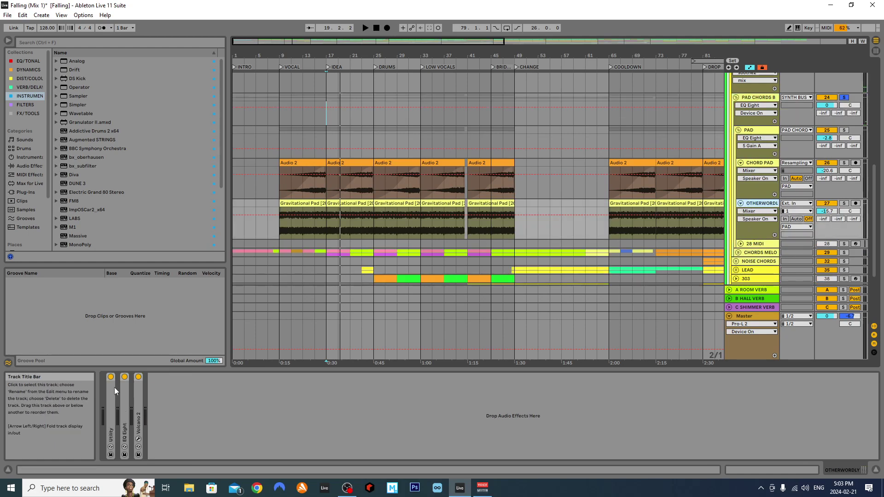
{"action": "double_click", "coordinate": [125, 413]}
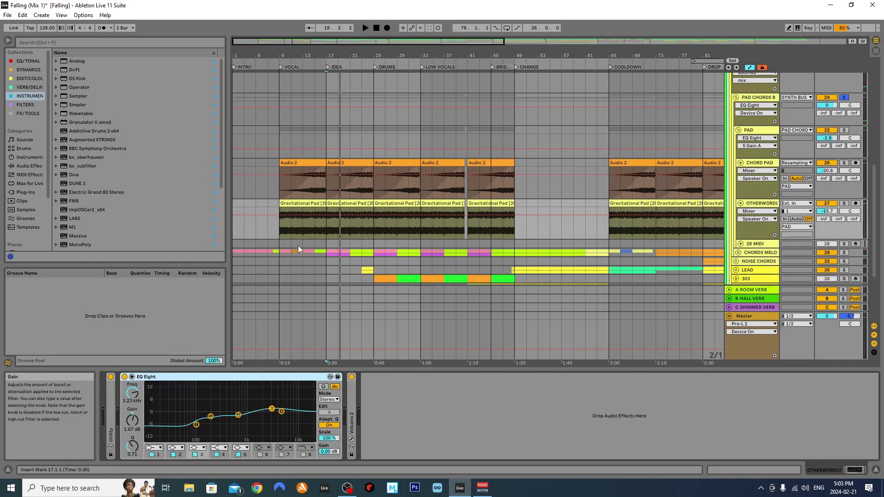
{"action": "left_click", "coordinate": [282, 230]}
{"action": "double_click", "coordinate": [756, 203]}
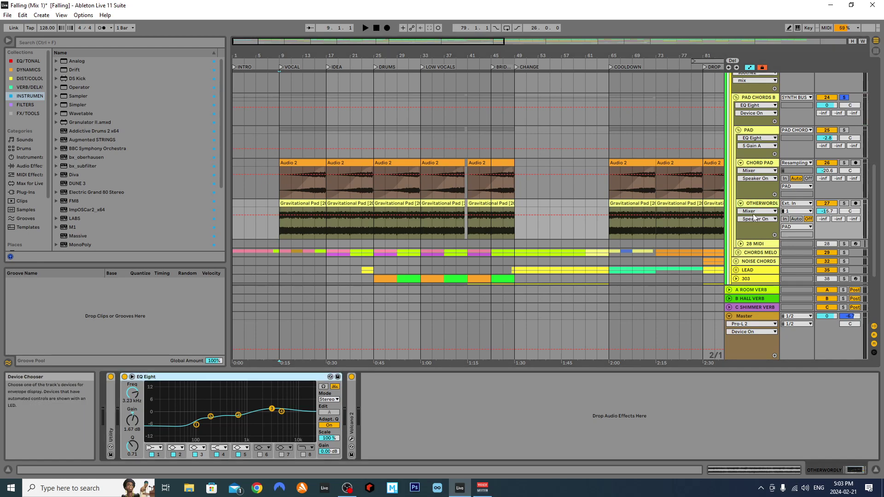
{"action": "key", "text": "space"}
{"action": "left_click", "coordinate": [844, 203]}
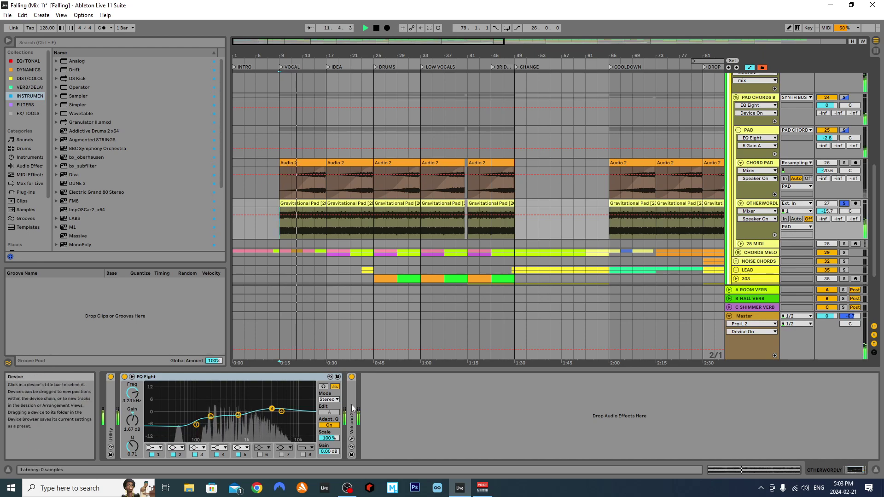
Check the CHORD PAD track's device chain during playback, return to OTHERWORDLY's EQ Eight, and stop playback.
{"action": "left_click", "coordinate": [746, 164]}
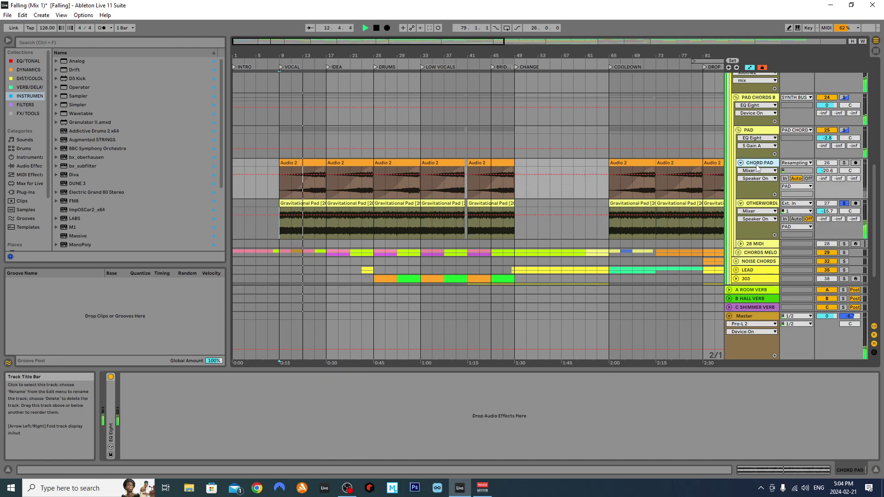
{"action": "left_click", "coordinate": [760, 203]}
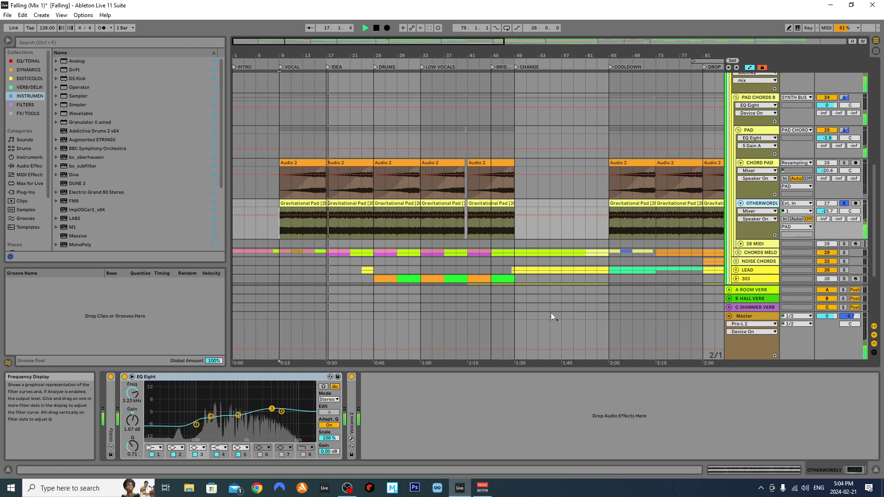
{"action": "key", "text": "space"}
Solo the CHORD PAD track, unfold its EQ Eight, and play from bar 15.
{"action": "left_click", "coordinate": [764, 163]}
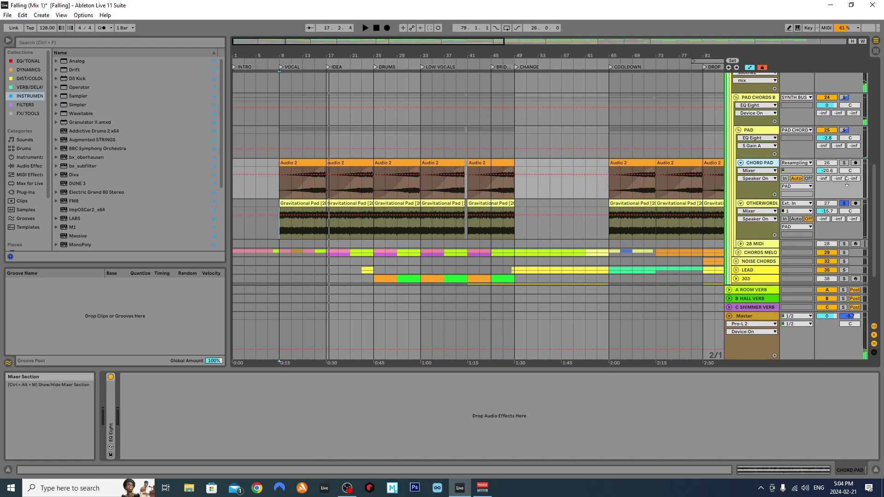
{"action": "left_click", "coordinate": [844, 162]}
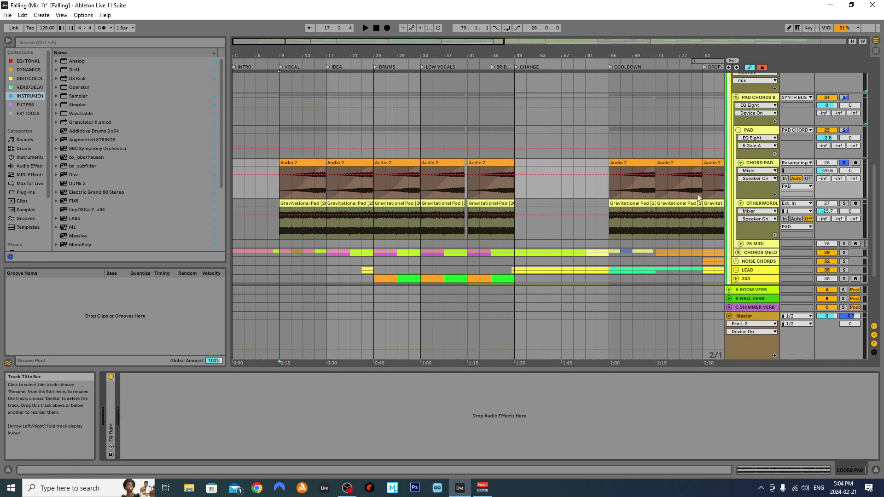
{"action": "double_click", "coordinate": [111, 420]}
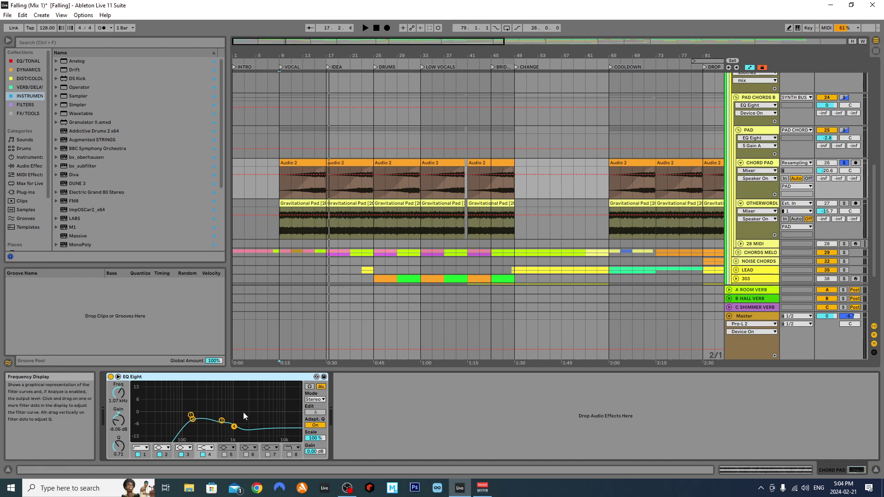
{"action": "left_click", "coordinate": [316, 190]}
{"action": "key", "text": "space"}
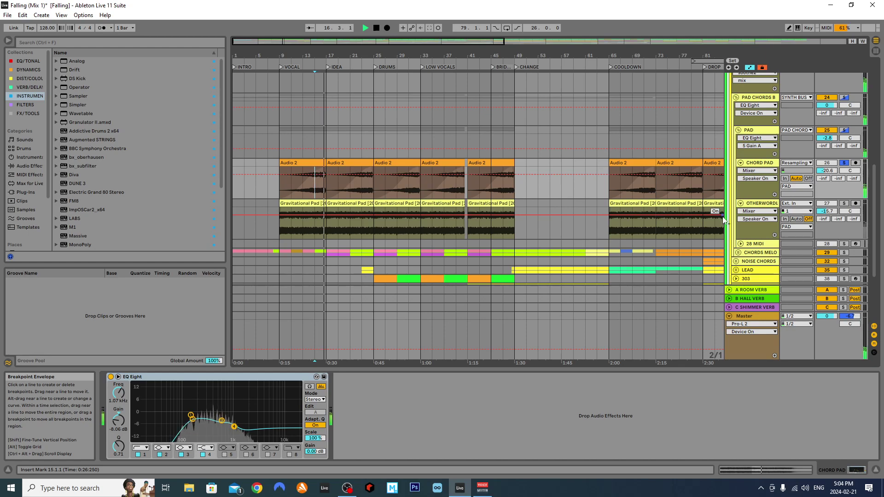
Compare the EQ Eight curves of the OTHERWORDLY and CHORD PAD tracks, stopping playback and ending on OTHERWORDLY.
{"action": "left_click", "coordinate": [762, 203]}
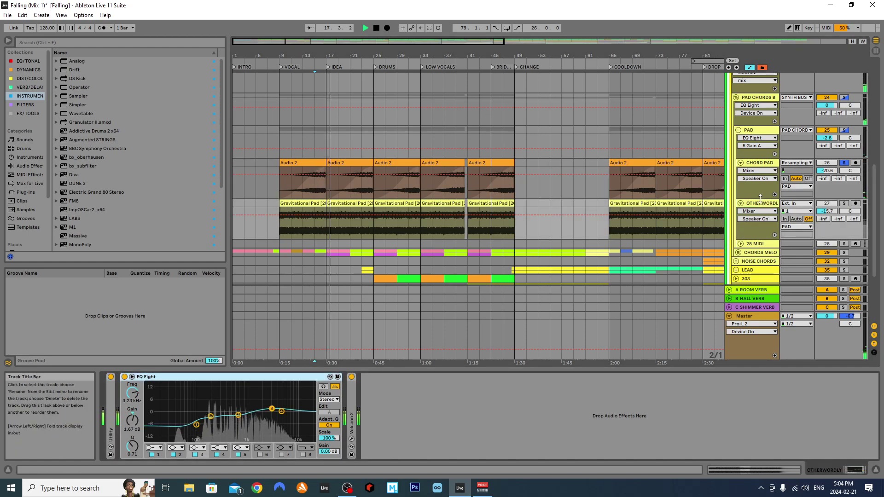
{"action": "left_click", "coordinate": [752, 164]}
{"action": "key", "text": "space"}
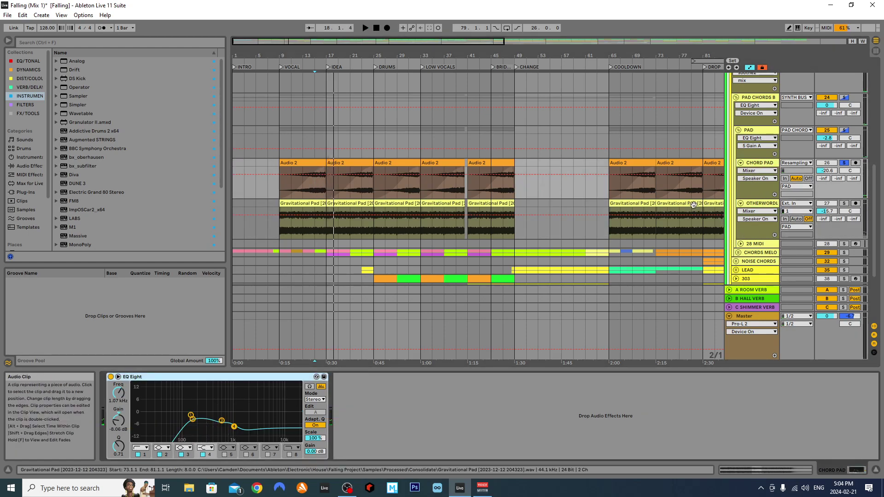
{"action": "left_click", "coordinate": [771, 205]}
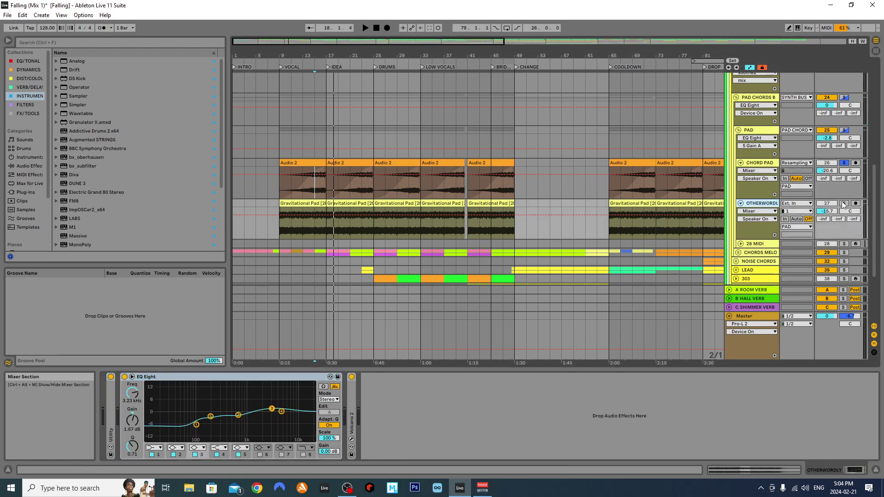
Fold the OTHERWORLDLY and CHORD PAD tracks and the PAD group, ending with the PAD CHORDS BUS selected.
{"action": "left_click", "coordinate": [741, 204]}
{"action": "left_click", "coordinate": [740, 163]}
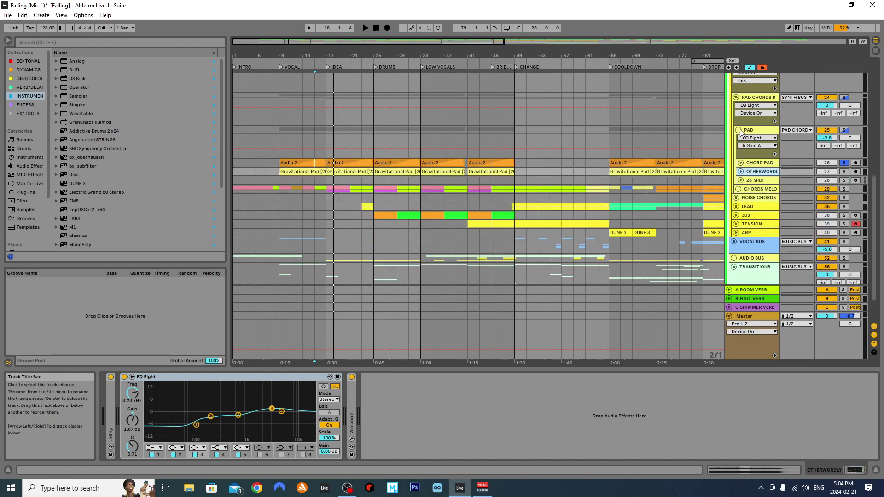
{"action": "left_click", "coordinate": [739, 131]}
{"action": "left_click", "coordinate": [751, 140]}
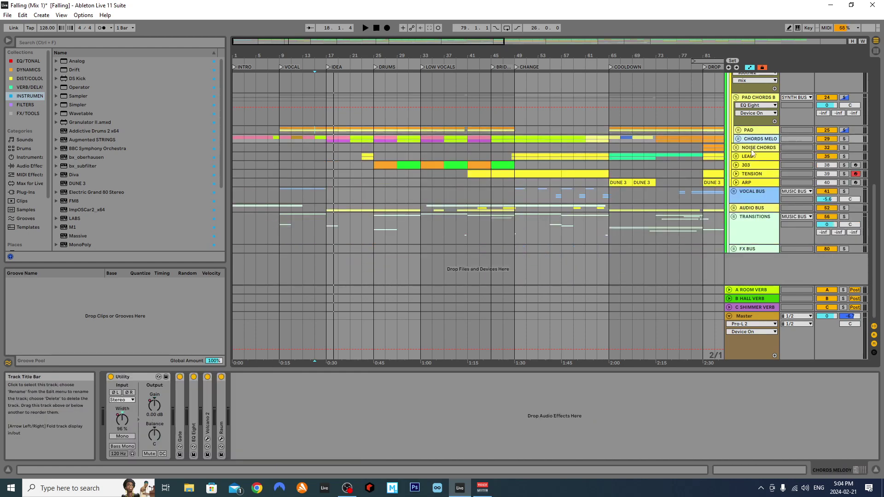
{"action": "scroll", "coordinate": [751, 143], "scroll_direction": "up", "scroll_amount": 1}
{"action": "left_click", "coordinate": [745, 134]}
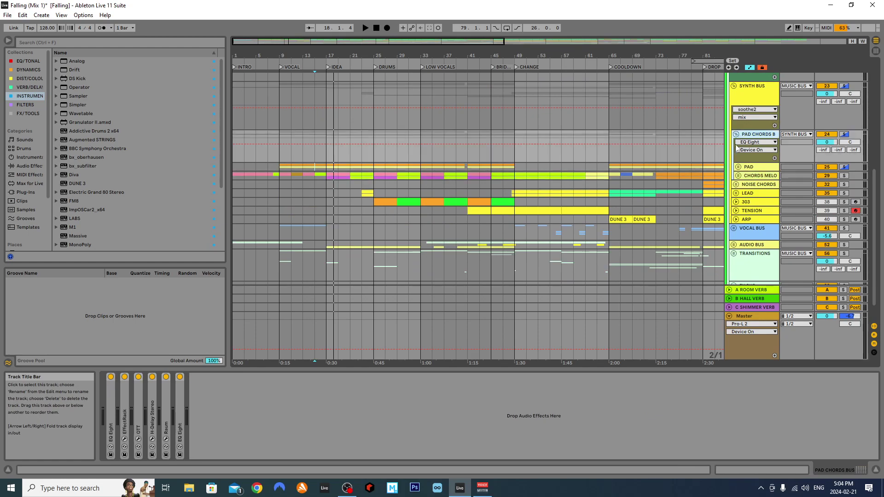
Unfold and solo the CHORDS MELODY group, play from bar 15, and show the CHORDS track's device chain before stopping playback.
{"action": "left_click", "coordinate": [739, 176]}
{"action": "left_click", "coordinate": [754, 177]}
{"action": "left_click", "coordinate": [844, 176]}
{"action": "key", "text": "space"}
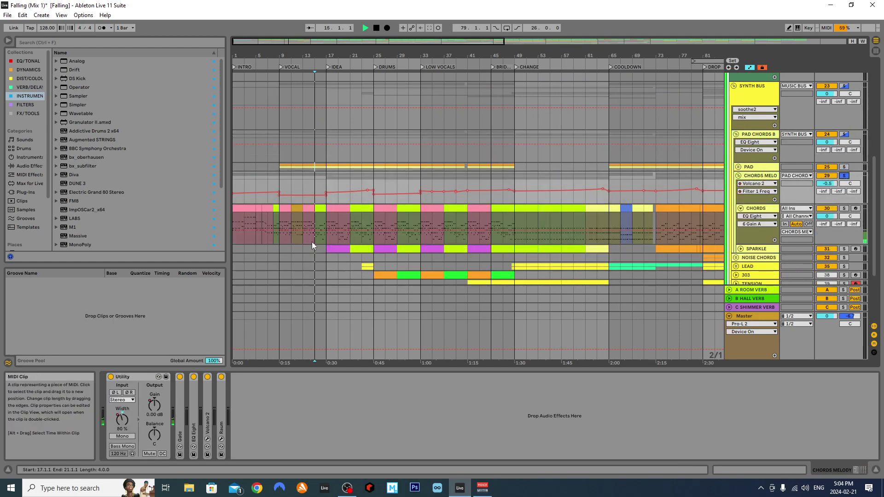
{"action": "left_click", "coordinate": [328, 228]}
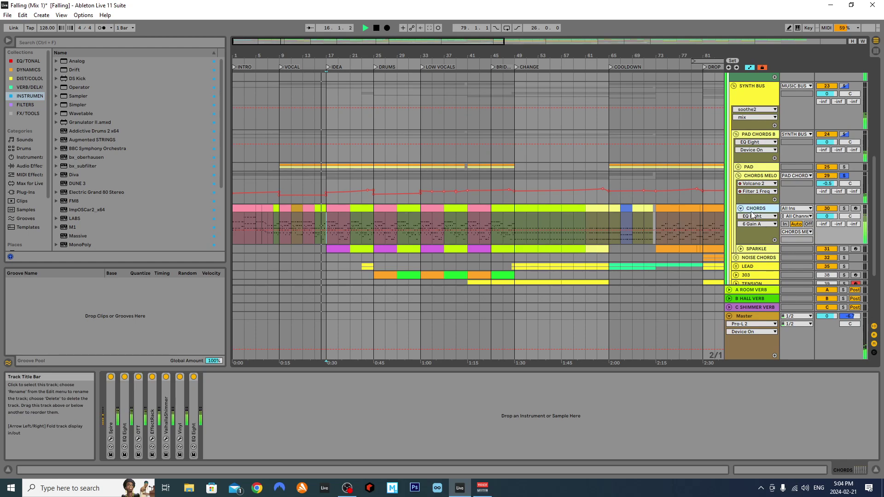
{"action": "key", "text": "space"}
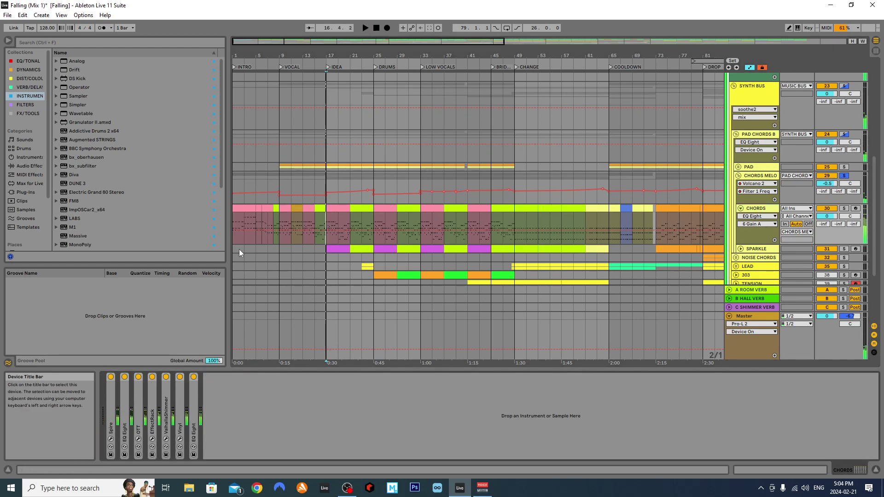
Inspect the Spire synth on the CHORDS track, checking its reverb, delay and shaper effect pages, and close its window.
{"action": "double_click", "coordinate": [111, 402]}
{"action": "left_click", "coordinate": [126, 377]}
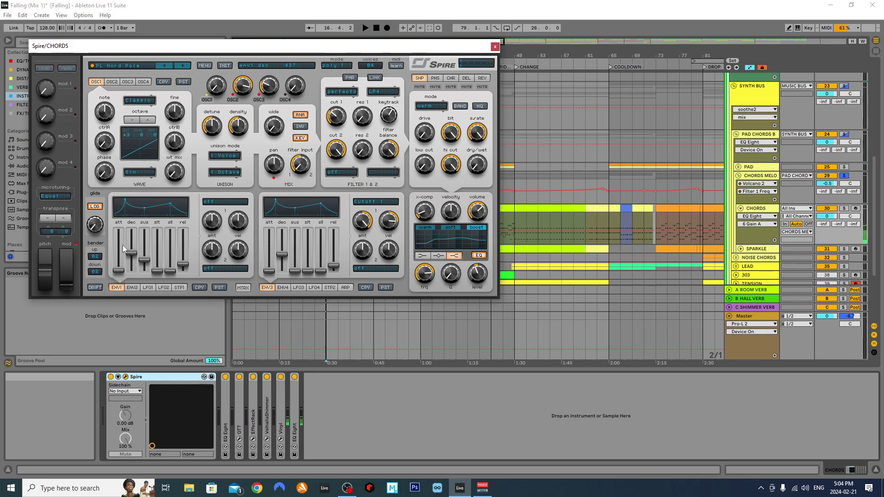
{"action": "left_click", "coordinate": [482, 78]}
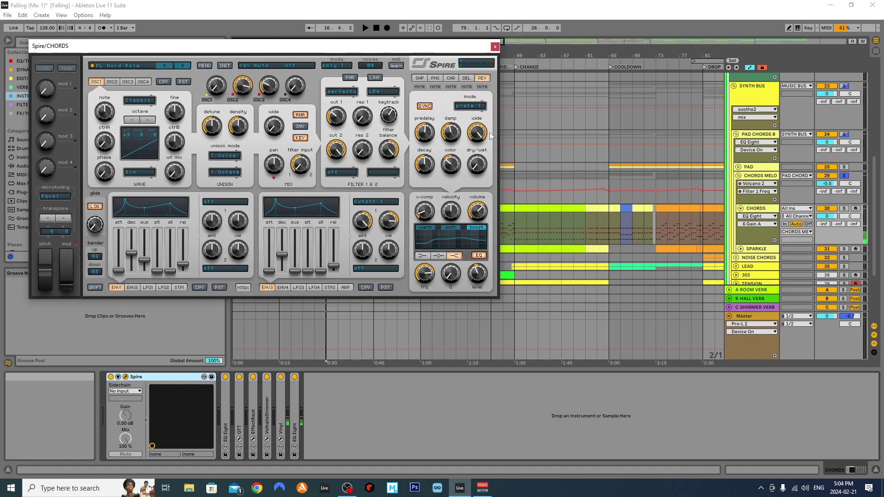
{"action": "left_click", "coordinate": [470, 77]}
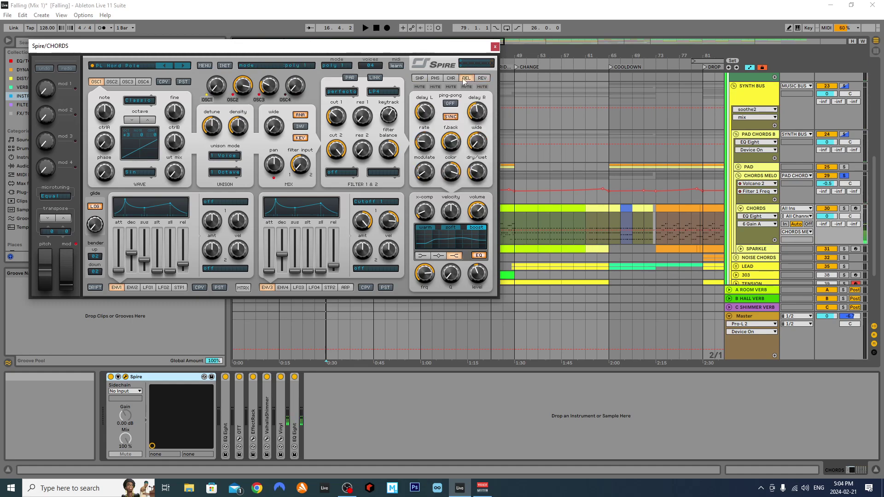
{"action": "left_click", "coordinate": [417, 79]}
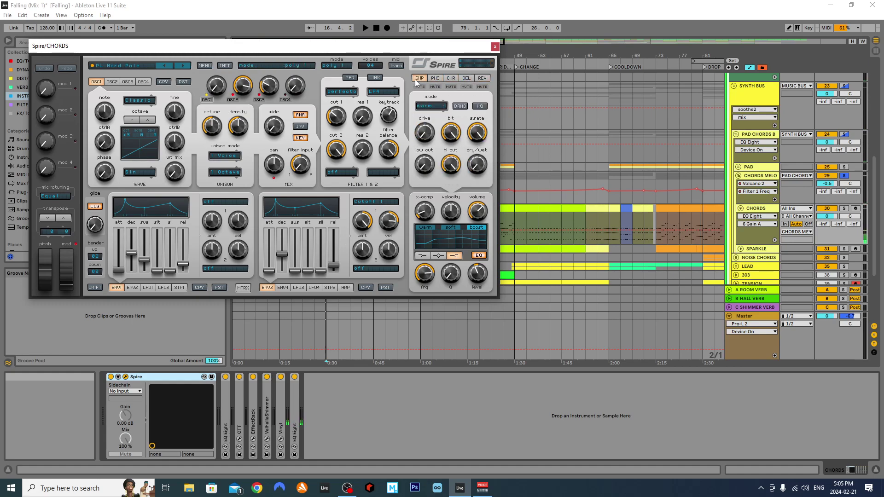
{"action": "left_click", "coordinate": [495, 47]}
Unfold the first EQ Eight on CHORDS, fold Spire, and compare the EQ bypassed and active while playing from bar 17.
{"action": "double_click", "coordinate": [227, 402]}
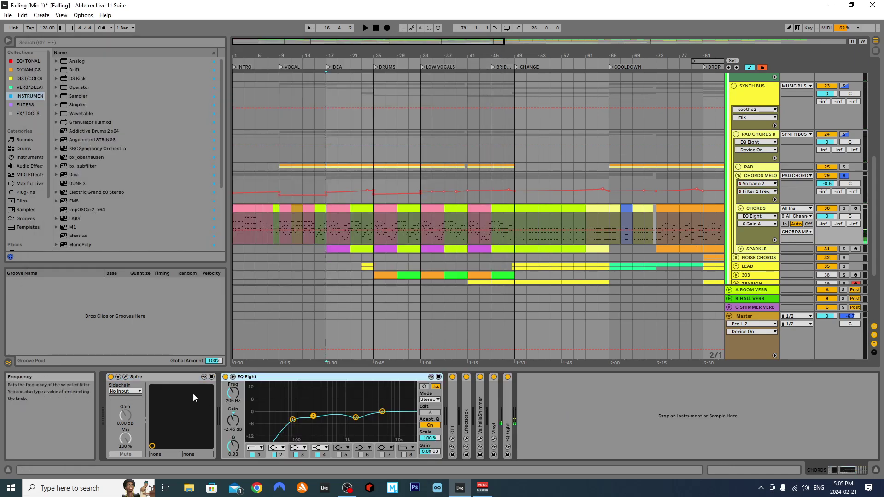
{"action": "double_click", "coordinate": [137, 376]}
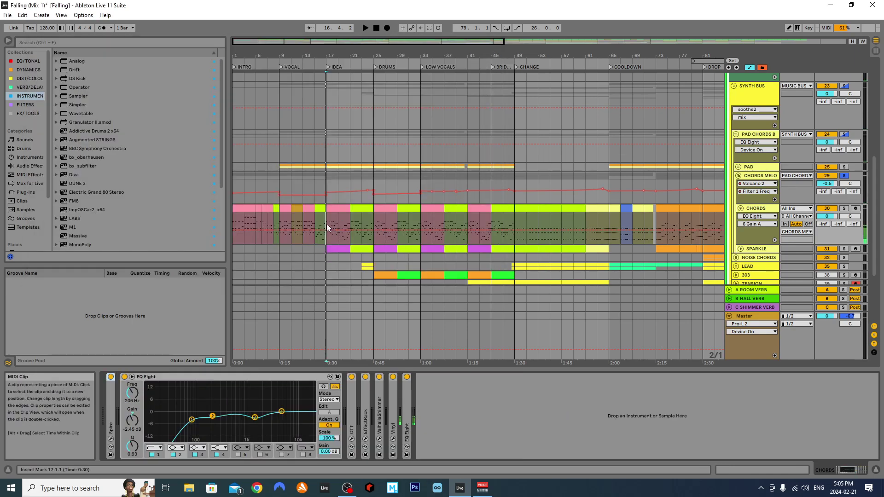
{"action": "key", "text": "space"}
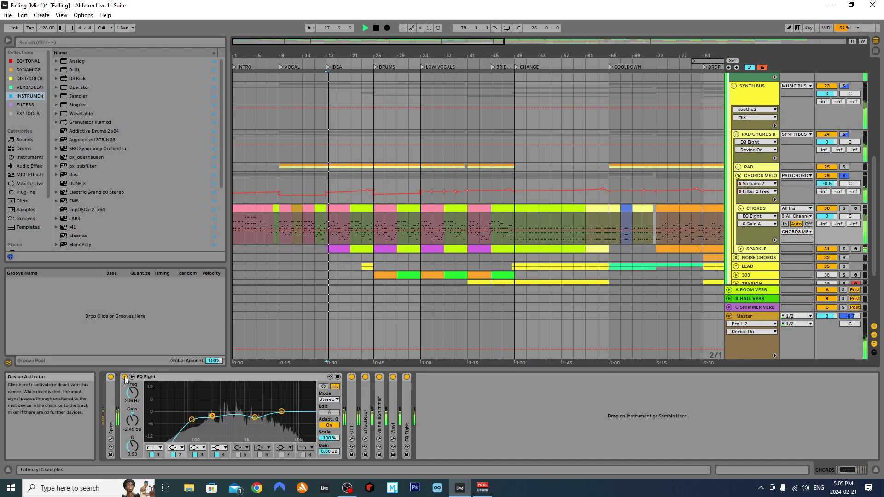
{"action": "left_click", "coordinate": [124, 377]}
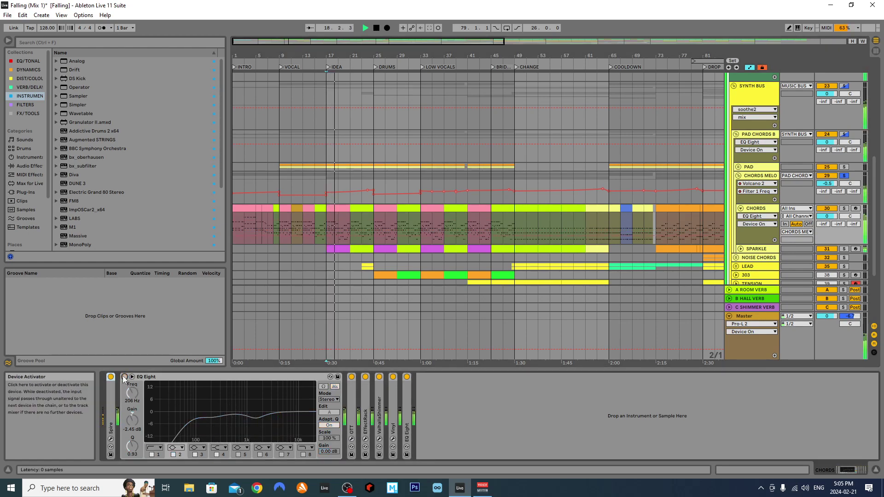
{"action": "left_click", "coordinate": [124, 377]}
{"action": "key", "text": "space"}
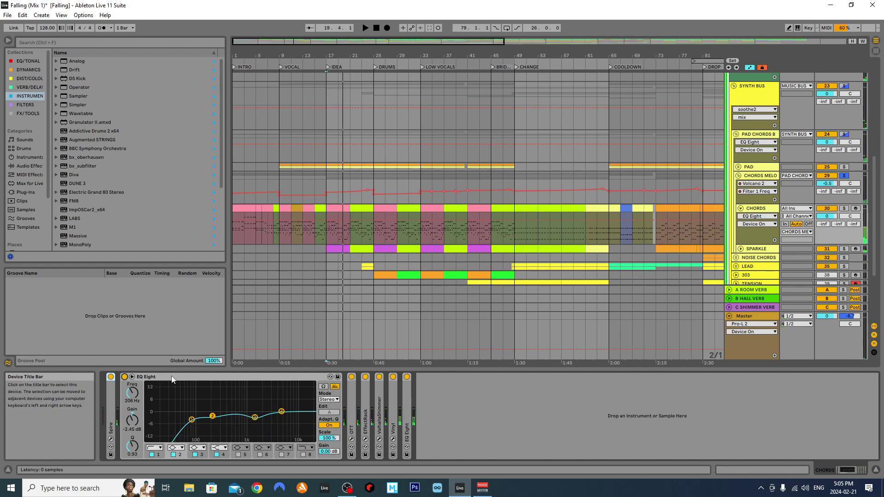
Unfold OTT on the CHORDS track, fold the EQ Eight, and show OTT's plug-in window.
{"action": "double_click", "coordinate": [355, 408]}
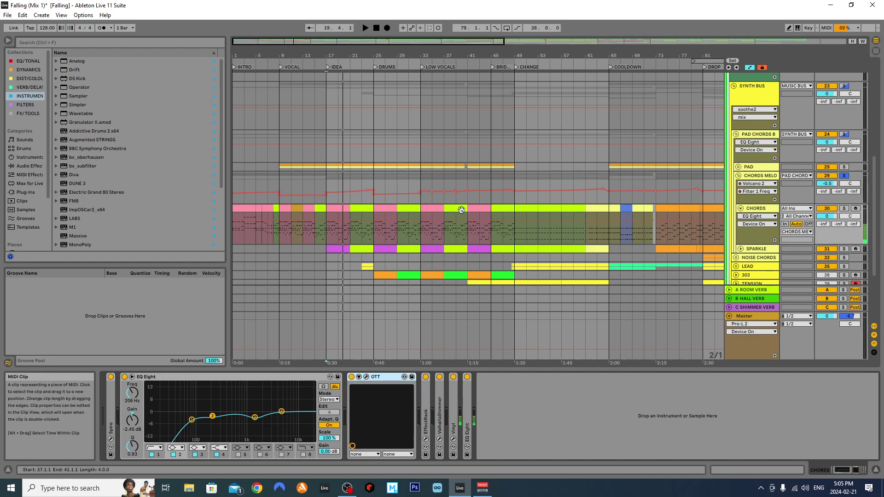
{"action": "double_click", "coordinate": [174, 377]}
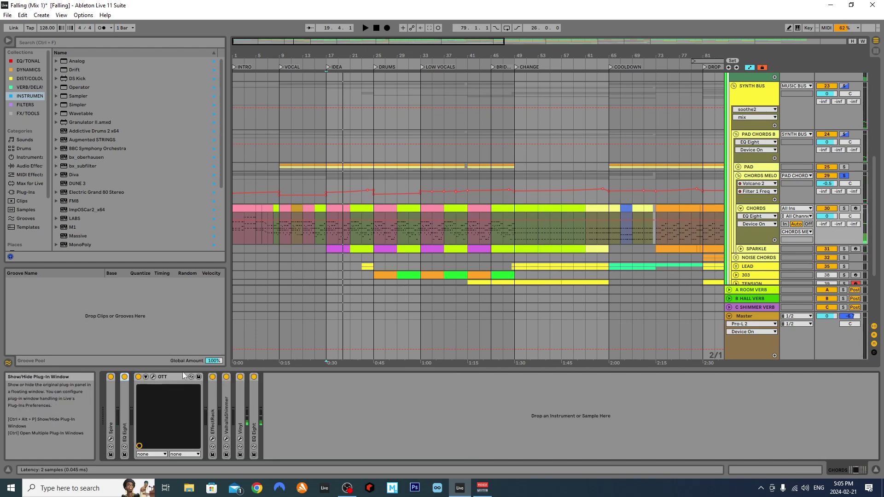
{"action": "left_click", "coordinate": [153, 375]}
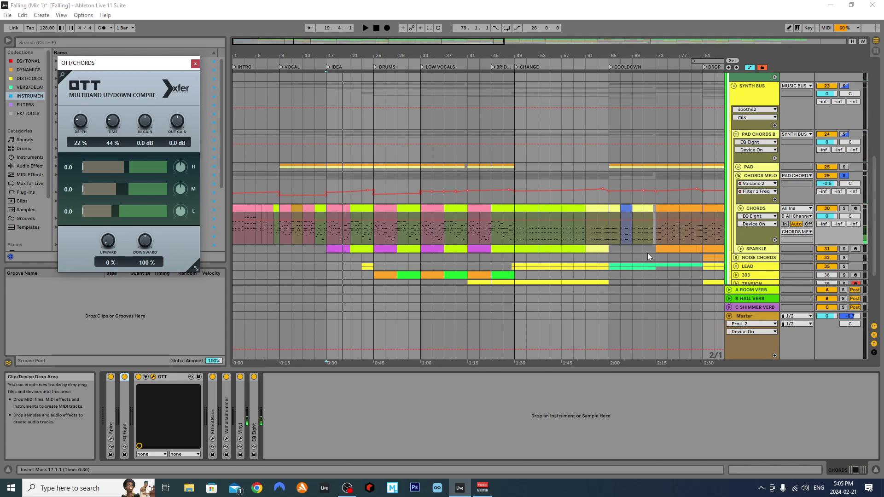
Solo the CHORDS track, play from bar 17, bypass OTT, and jump to bar 73 before stopping playback.
{"action": "left_click", "coordinate": [847, 209]}
{"action": "key", "text": "space"}
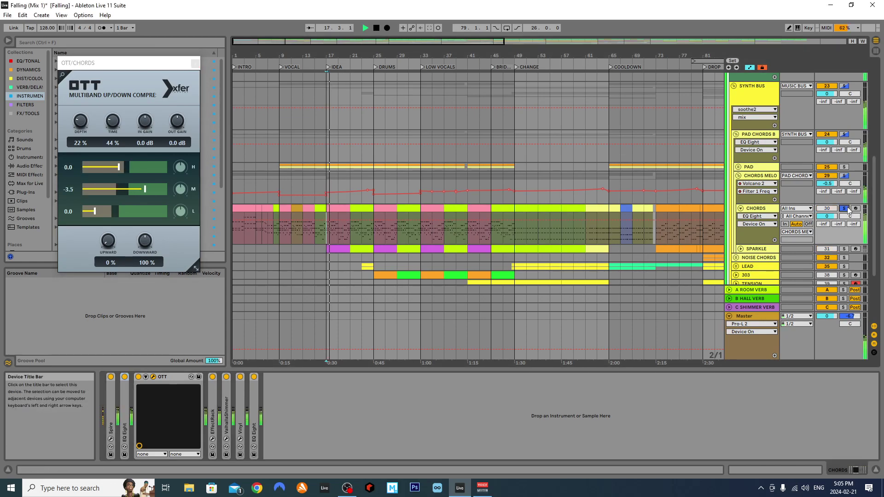
{"action": "left_click", "coordinate": [138, 377]}
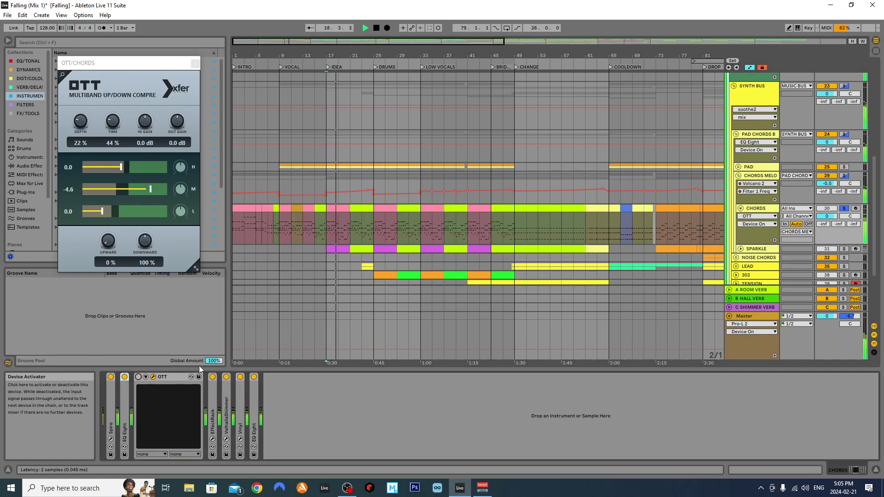
{"action": "left_click", "coordinate": [654, 220]}
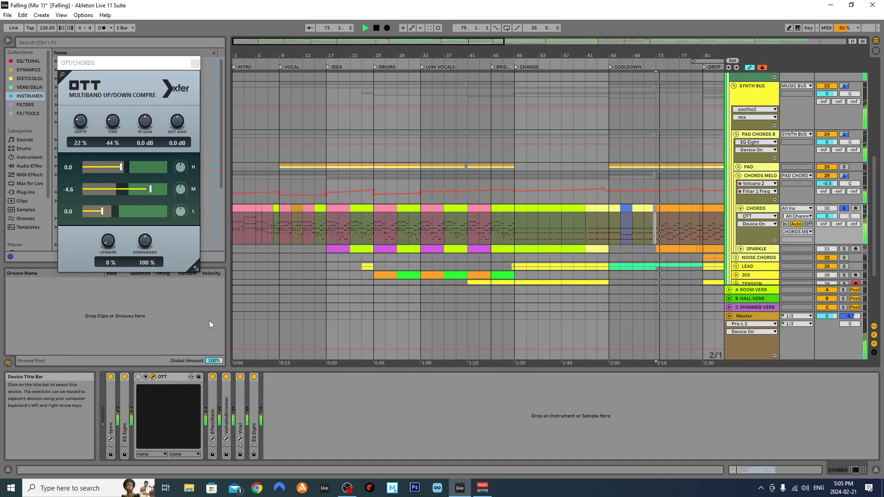
{"action": "scroll", "coordinate": [456, 285], "scroll_direction": "down", "scroll_amount": 4}
{"action": "key", "text": "space"}
Play the soloed CHORDS from bar 97 while switching OTT on and off, leaving it enabled.
{"action": "left_click", "coordinate": [479, 223]}
{"action": "key", "text": "space"}
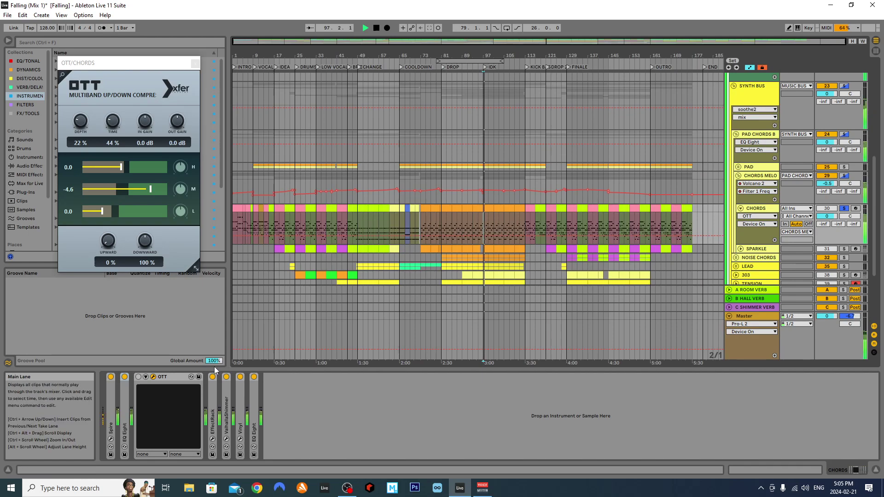
{"action": "left_click", "coordinate": [138, 377]}
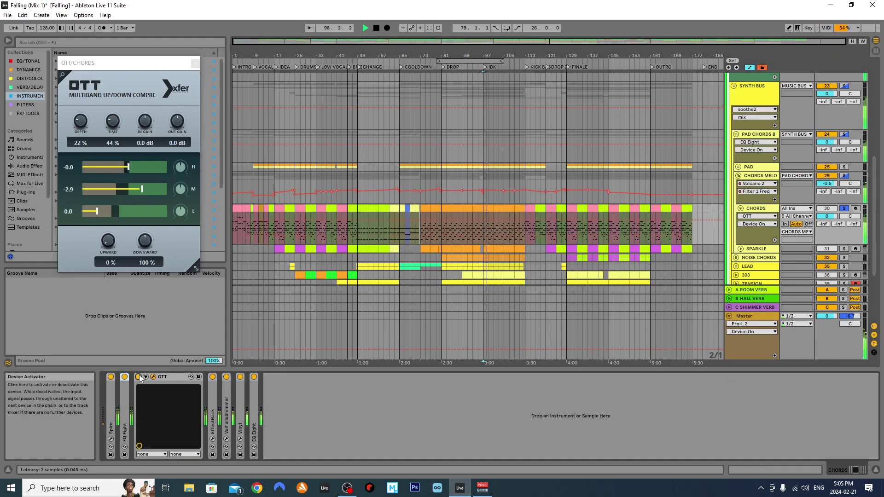
{"action": "left_click", "coordinate": [138, 377]}
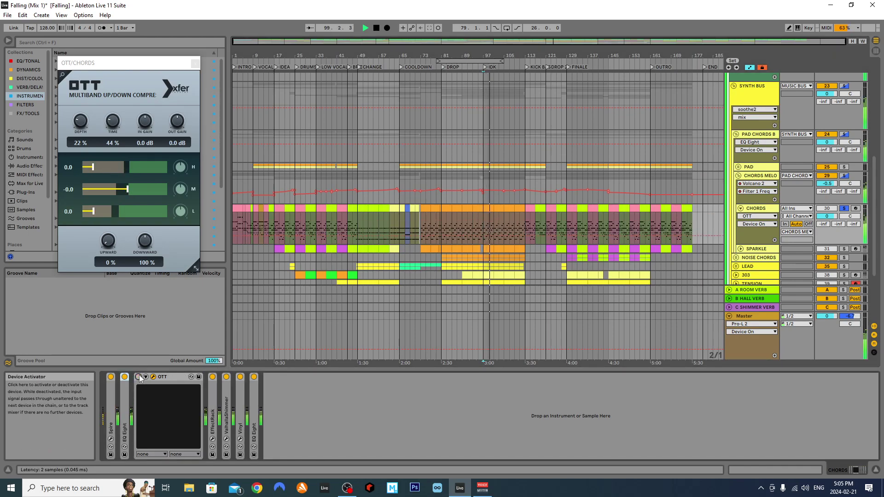
{"action": "left_click", "coordinate": [138, 377]}
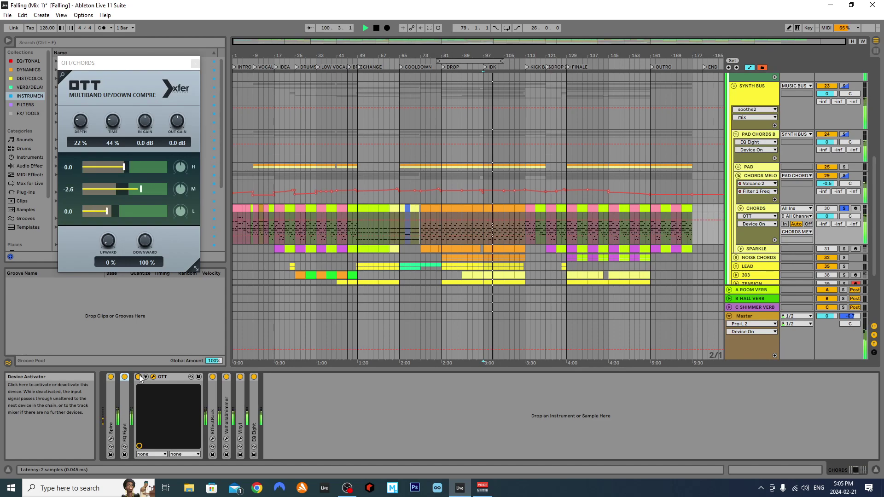
{"action": "key", "text": "space"}
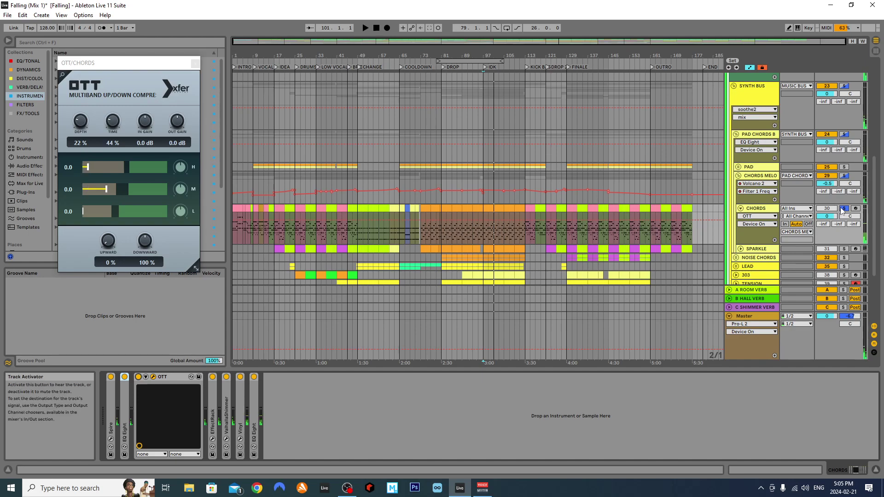
Play the unsoloed mix from bar 97, compare OTT bypassed and active, close its window, and stop playback.
{"action": "key", "text": "space"}
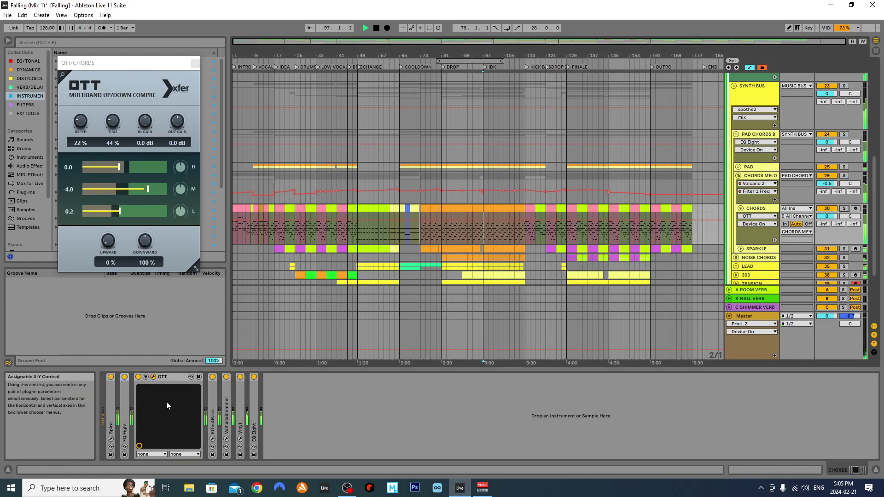
{"action": "left_click", "coordinate": [138, 377]}
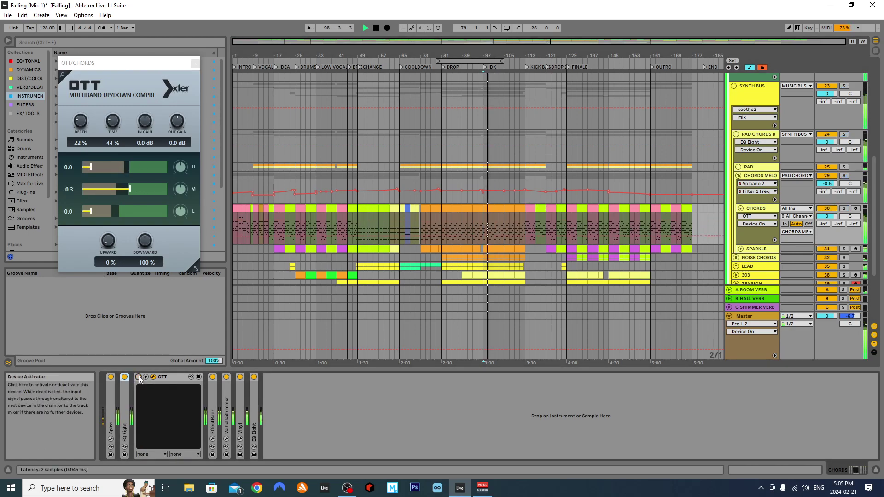
{"action": "left_click", "coordinate": [139, 377]}
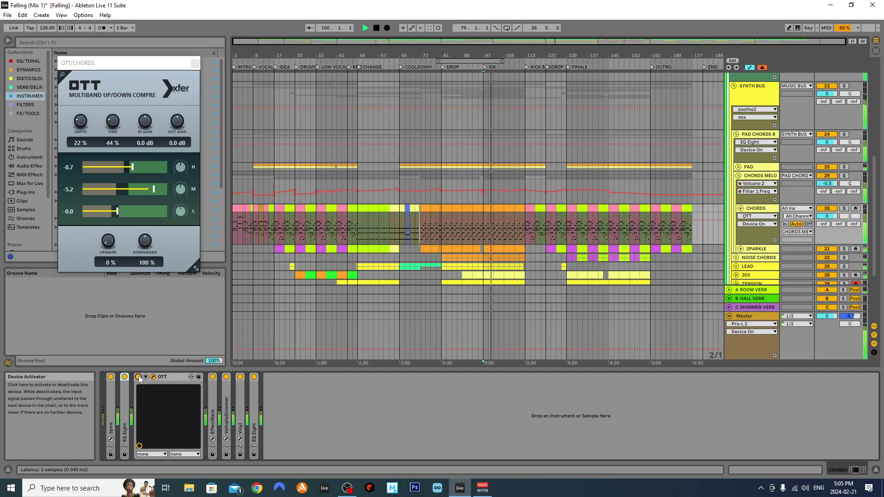
{"action": "left_click", "coordinate": [195, 63]}
{"action": "key", "text": "space"}
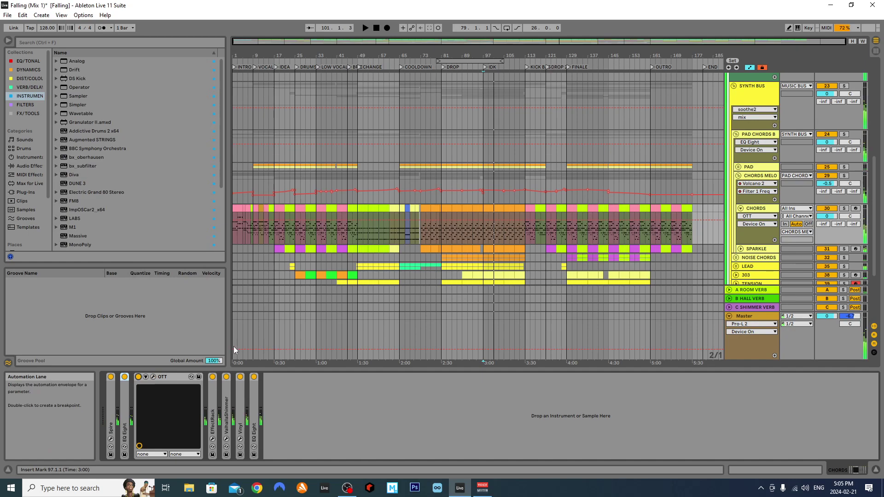
Fold OTT and inspect the EffectRack window with Decapitator and EchoBoy Jr. on CHORDS, closing it when done.
{"action": "double_click", "coordinate": [175, 377]}
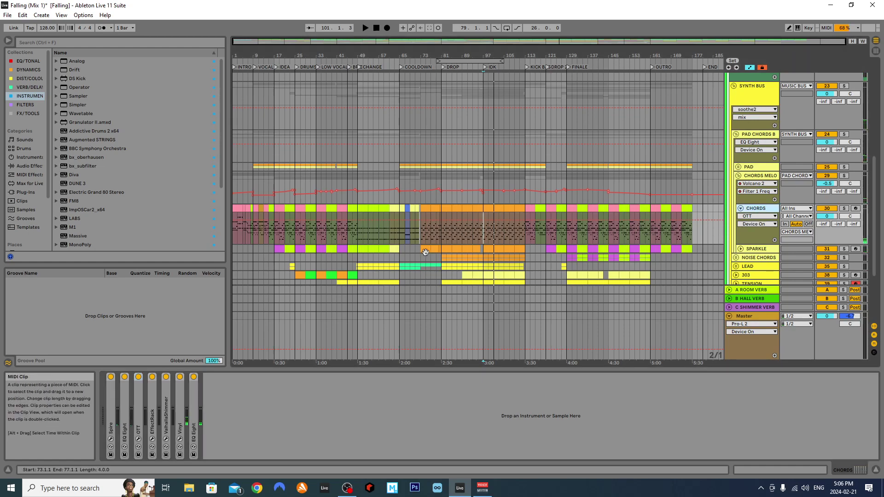
{"action": "left_click", "coordinate": [153, 392]}
{"action": "double_click", "coordinate": [153, 391]}
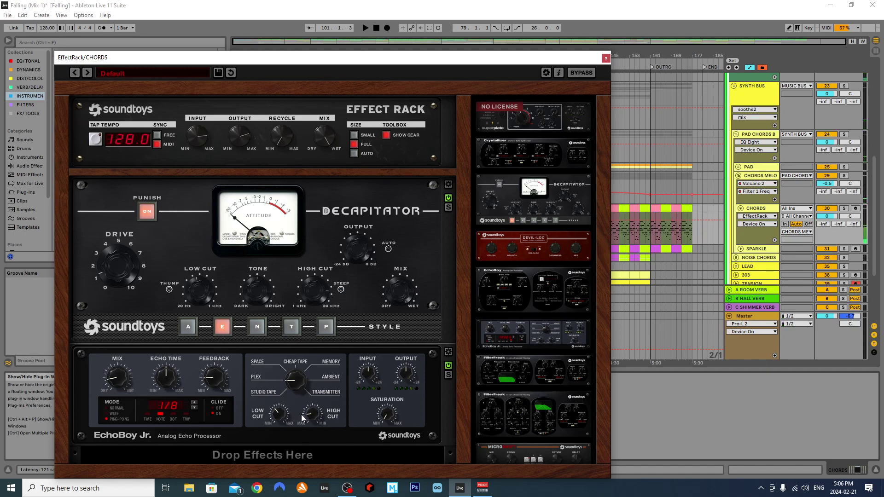
{"action": "key", "text": "ctrl+alt+p"}
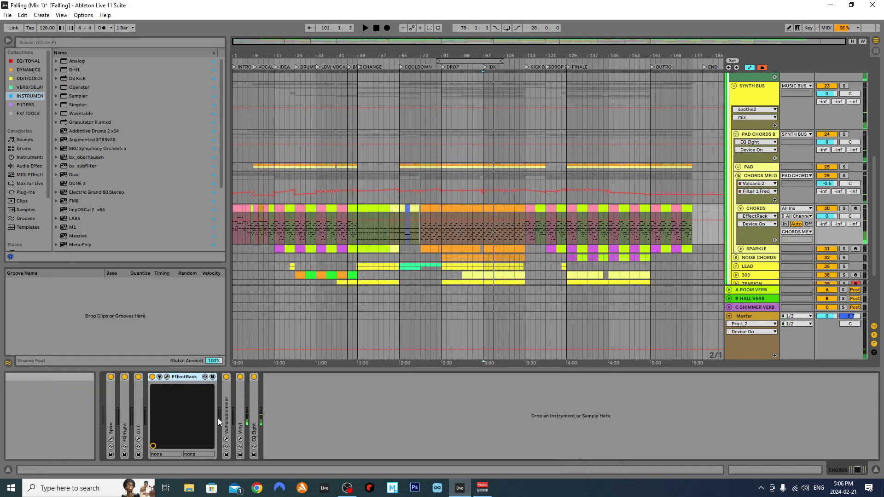
Check the ValhallaShimmer settings on the CHORDS track, close its window, and fold the EffectRack device.
{"action": "left_click", "coordinate": [240, 376]}
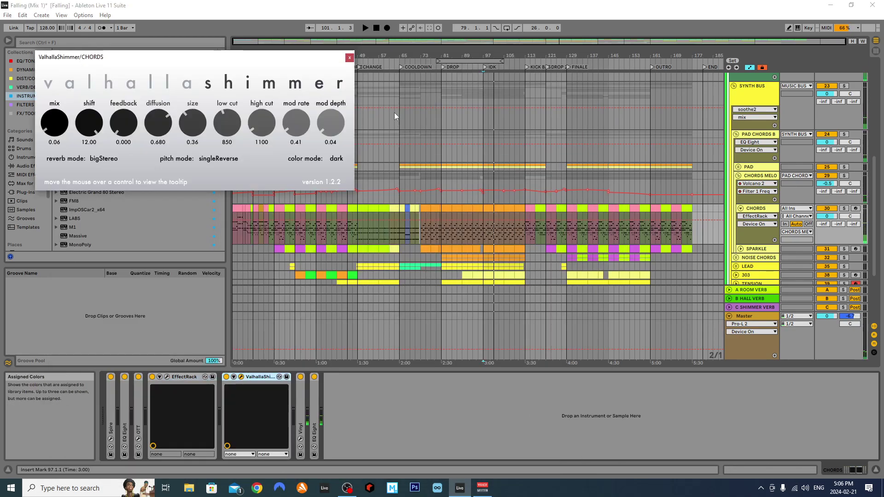
{"action": "left_click", "coordinate": [349, 58]}
{"action": "double_click", "coordinate": [184, 376]}
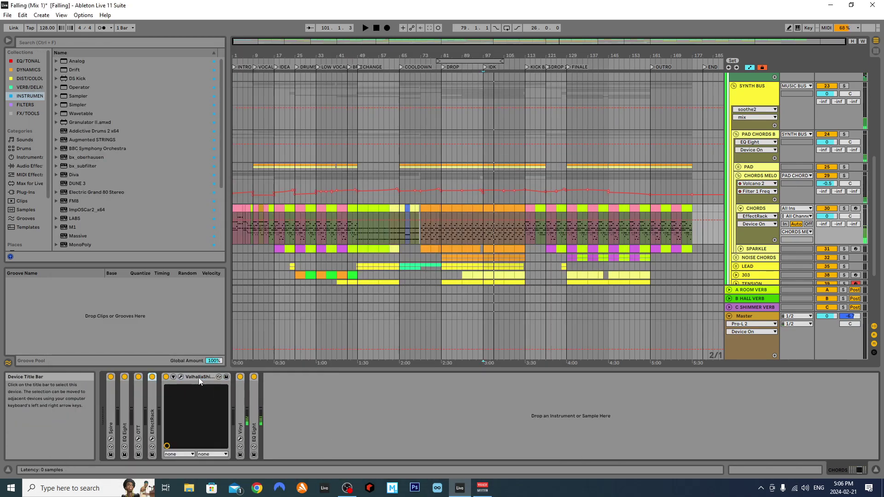
Fold ValhallaShimmer and inspect the Vinyl window and the last EQ Eight on the CHORDS track, folding each device when done.
{"action": "double_click", "coordinate": [197, 380]}
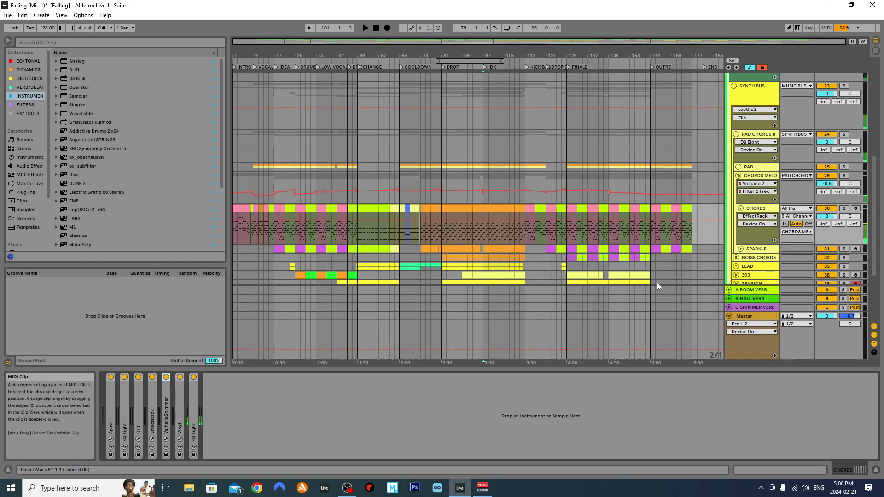
{"action": "double_click", "coordinate": [182, 408]}
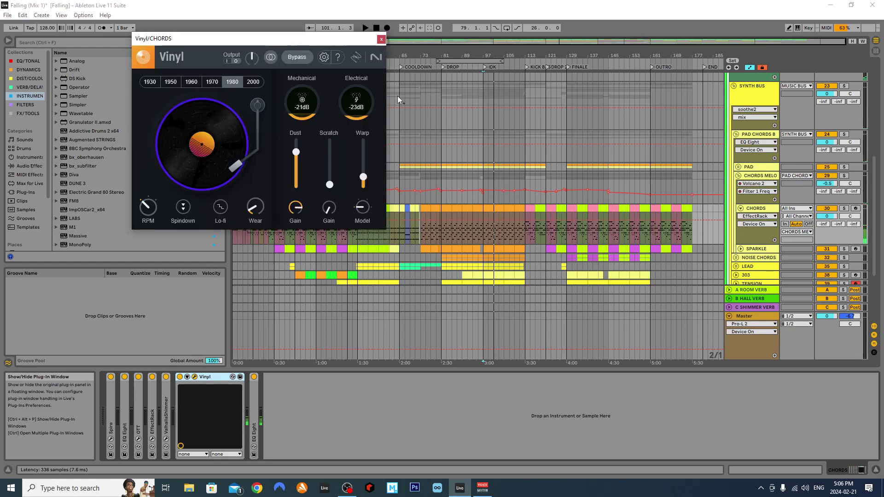
{"action": "left_click", "coordinate": [381, 40]}
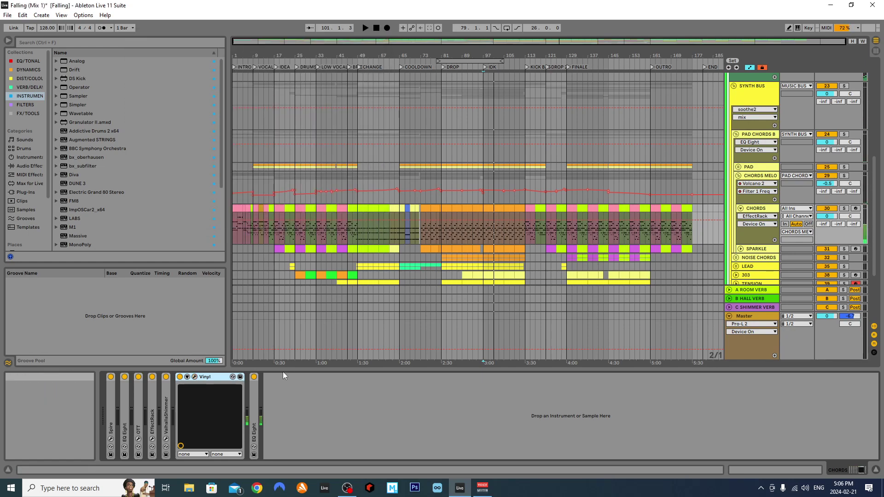
{"action": "double_click", "coordinate": [205, 377]}
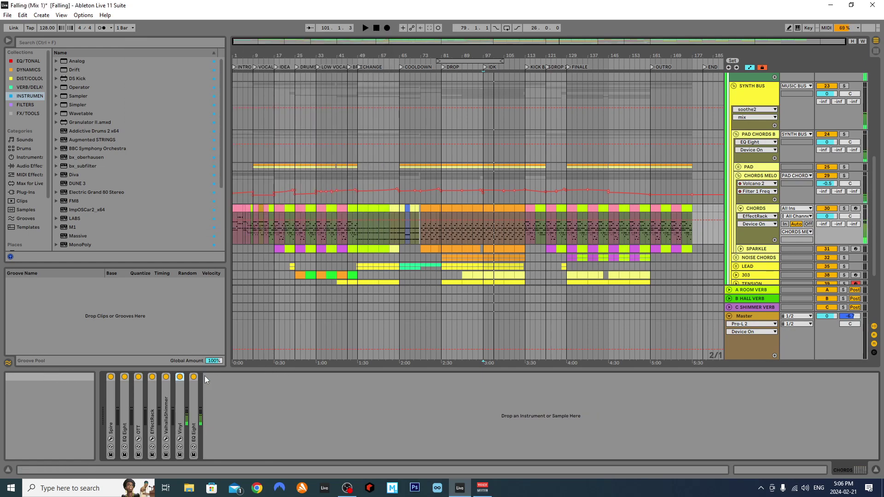
{"action": "double_click", "coordinate": [194, 396]}
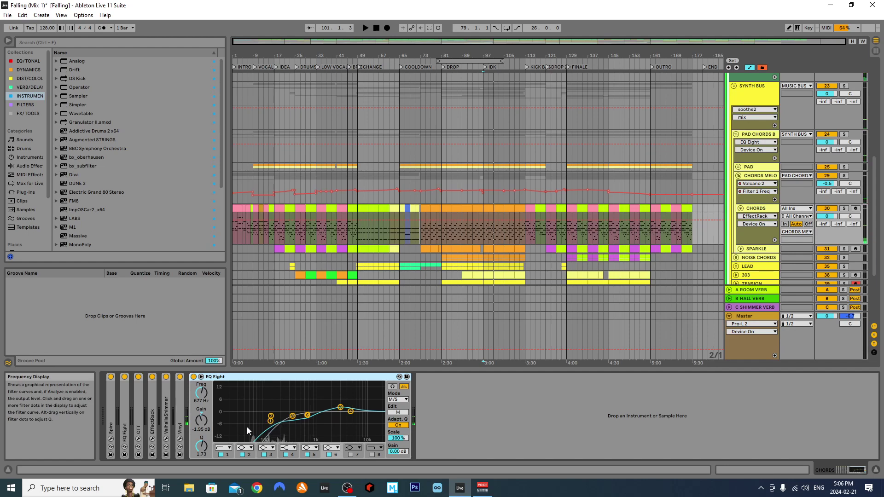
{"action": "double_click", "coordinate": [237, 377]}
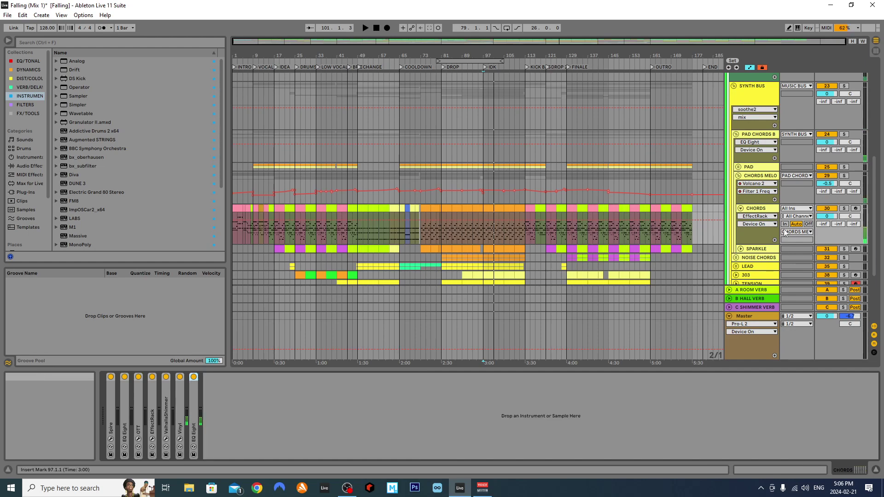
Solo the CHORDS track and play it from the DRUMS marker at bar 25.
{"action": "left_click", "coordinate": [759, 188]}
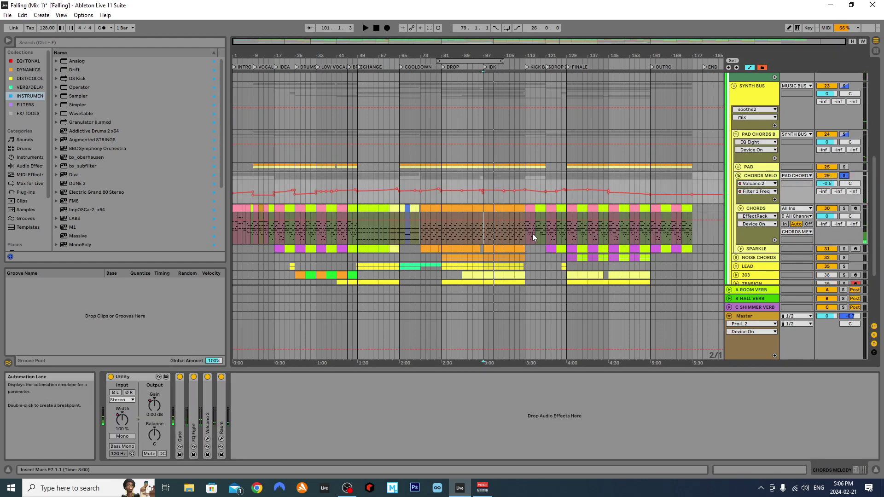
{"action": "left_click", "coordinate": [844, 208]}
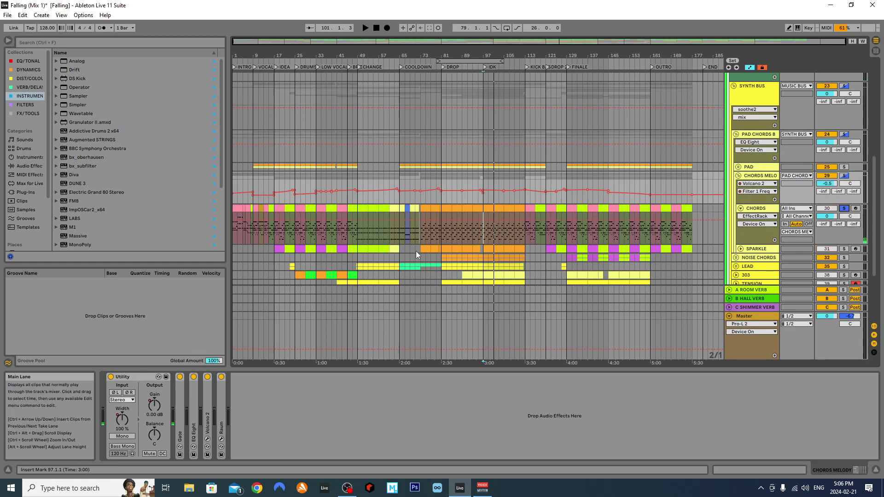
{"action": "left_click", "coordinate": [440, 232]}
{"action": "scroll", "coordinate": [336, 235], "scroll_direction": "up", "scroll_amount": 4}
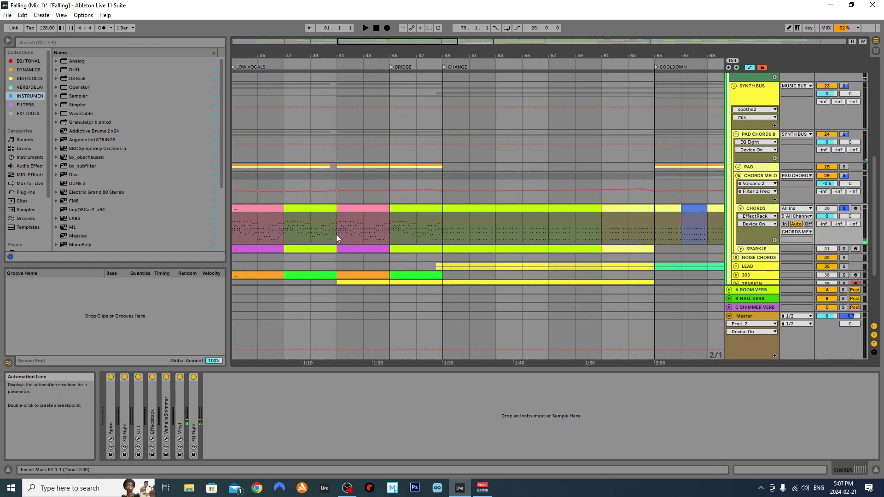
{"action": "scroll", "coordinate": [322, 234], "scroll_direction": "down", "scroll_amount": 4}
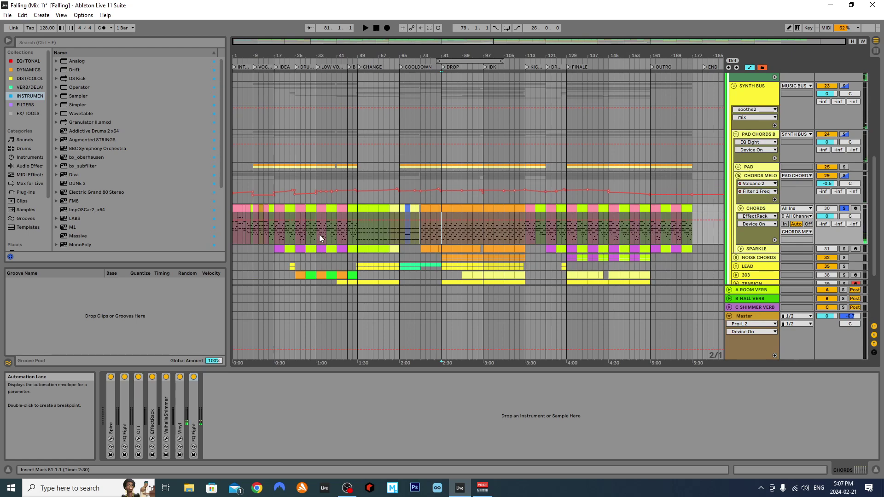
{"action": "left_click", "coordinate": [295, 230]}
{"action": "scroll", "coordinate": [283, 232], "scroll_direction": "up", "scroll_amount": 4}
{"action": "key", "text": "space"}
Examine the MIDI notes of the CHORDS clips at bars 25 and 29, close the note editor, and stop playback.
{"action": "double_click", "coordinate": [394, 210]}
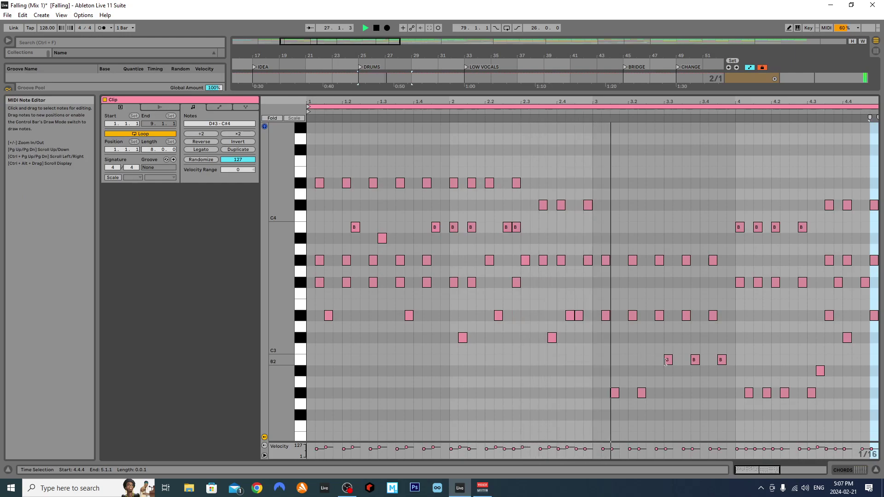
{"action": "left_click", "coordinate": [876, 470]}
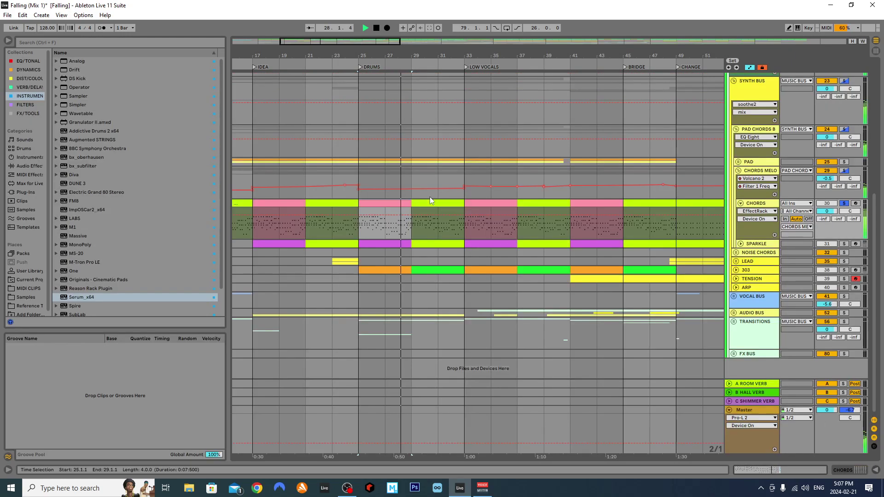
{"action": "double_click", "coordinate": [414, 226]}
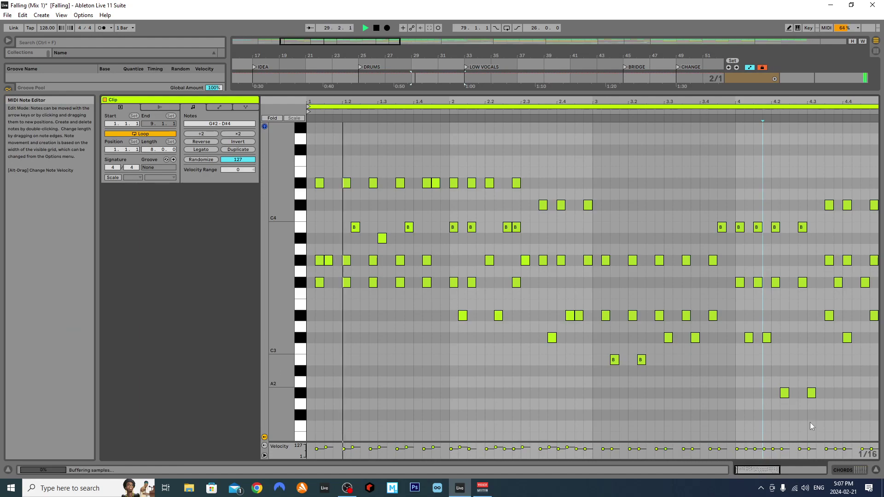
{"action": "left_click", "coordinate": [876, 470]}
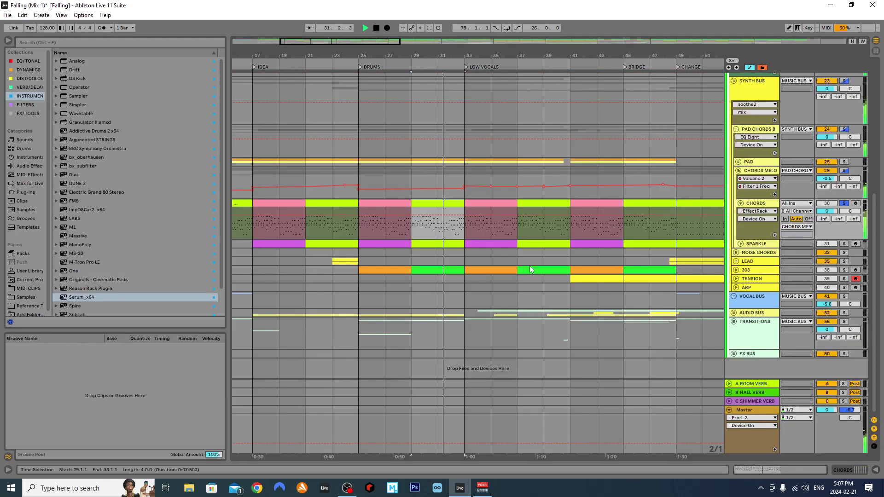
{"action": "scroll", "coordinate": [485, 242], "scroll_direction": "down", "scroll_amount": 4}
{"action": "key", "text": "space"}
Play the soloed CHORDS from bar 97, open that clip's notes and close them, and return the insert marker to bar 97.
{"action": "scroll", "coordinate": [509, 234], "scroll_direction": "up", "scroll_amount": 2}
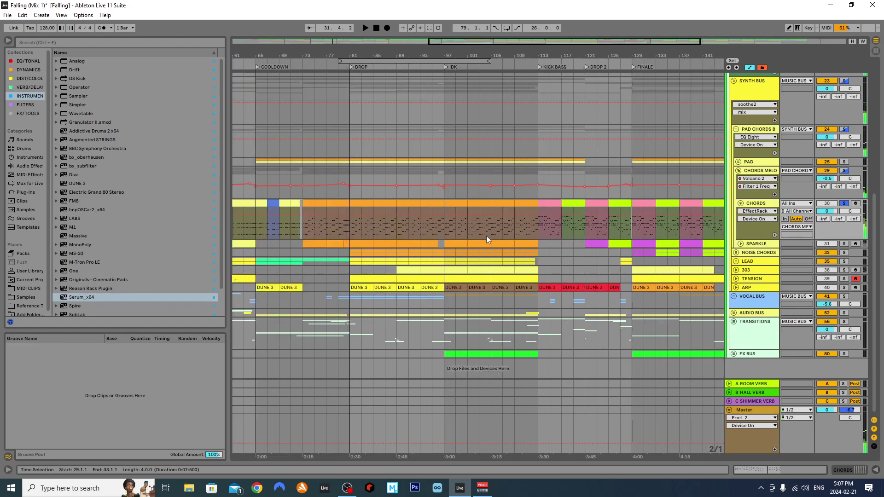
{"action": "left_click", "coordinate": [447, 230]}
{"action": "key", "text": "space"}
{"action": "double_click", "coordinate": [452, 203]}
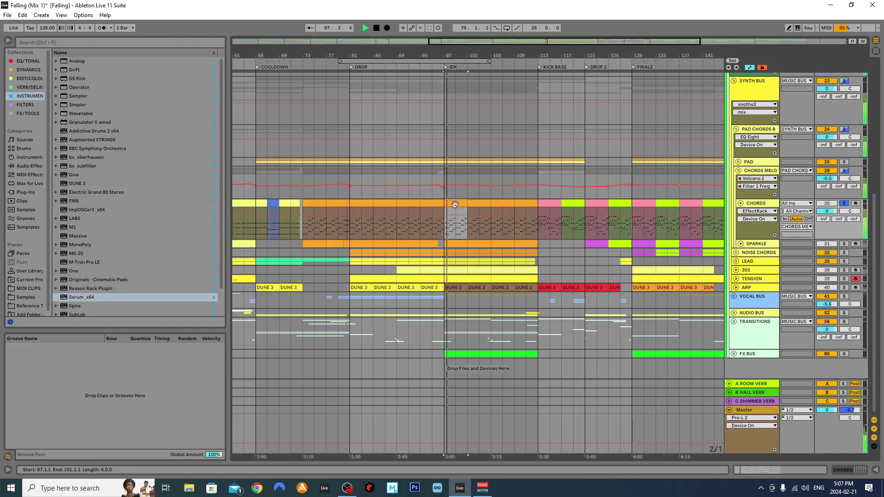
{"action": "left_click", "coordinate": [877, 472]}
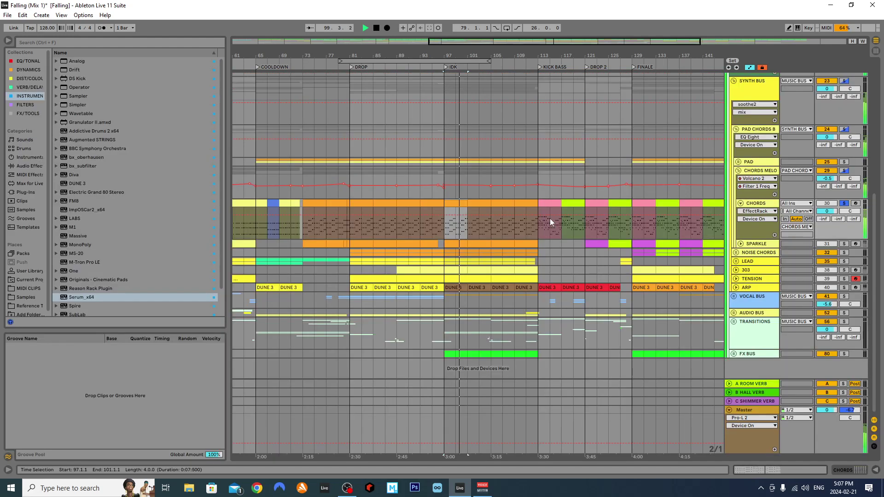
{"action": "left_click", "coordinate": [482, 227]}
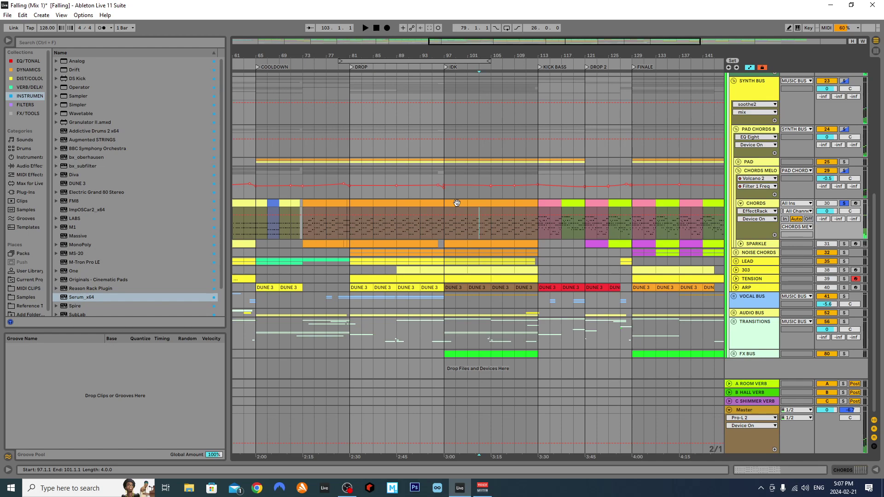
{"action": "left_click", "coordinate": [445, 228]}
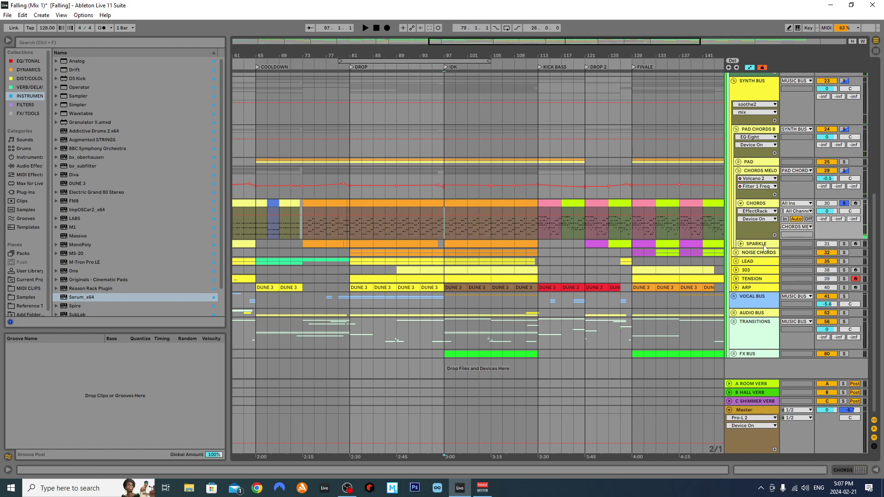
Group all the effects after Spire on the CHORDS track, from the first to the last EQ Eight, into one Audio Effect Rack.
{"action": "double_click", "coordinate": [751, 204]}
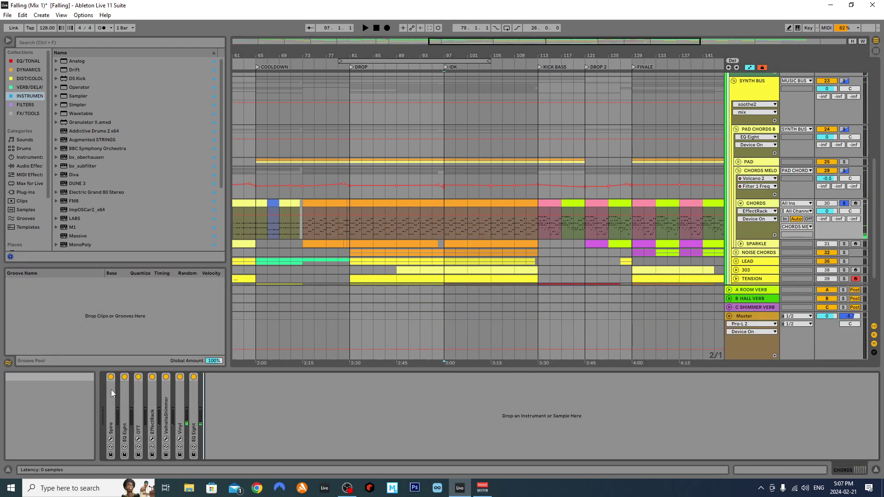
{"action": "left_click", "coordinate": [195, 394]}
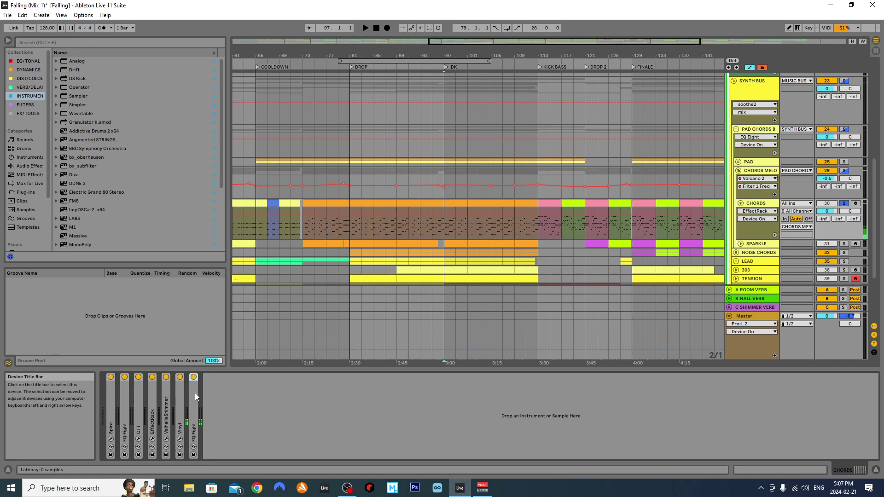
{"action": "left_click", "coordinate": [125, 405], "text": "shift"}
{"action": "key", "text": "ctrl+g"}
Play the soloed CHORDS from bar 97 to compare the Audio Effect Rack bypassed and active, and stop playback.
{"action": "key", "text": "space"}
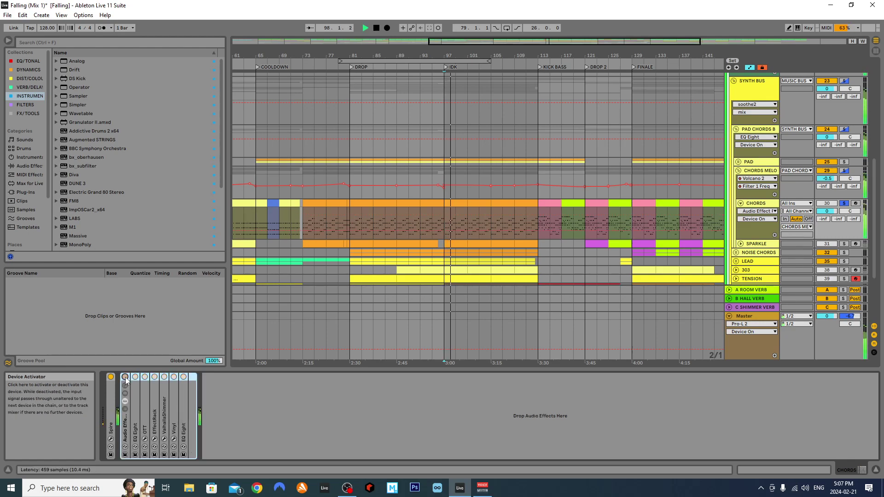
{"action": "left_click", "coordinate": [124, 378]}
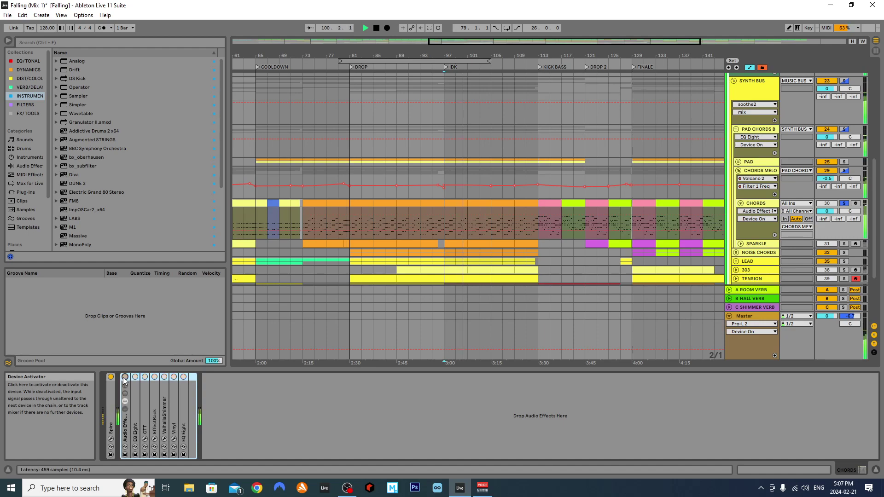
{"action": "left_click", "coordinate": [125, 379]}
{"action": "key", "text": "space"}
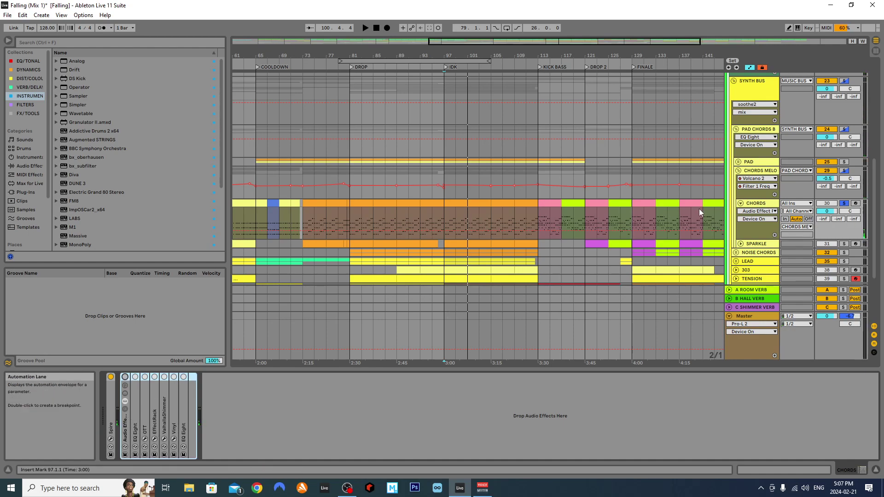
Unsolo CHORDS, play the full mix from bar 97 while switching the Audio Effect Rack on and off, and stop with it enabled.
{"action": "left_click", "coordinate": [753, 206]}
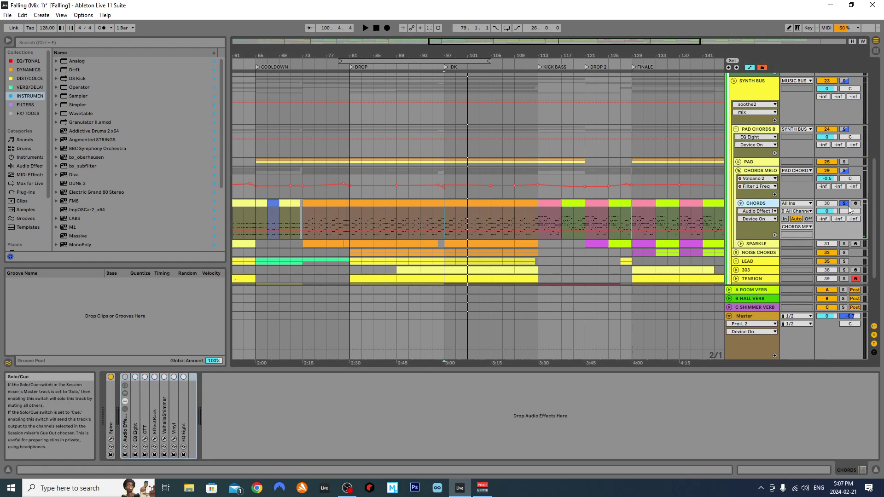
{"action": "key", "text": "space"}
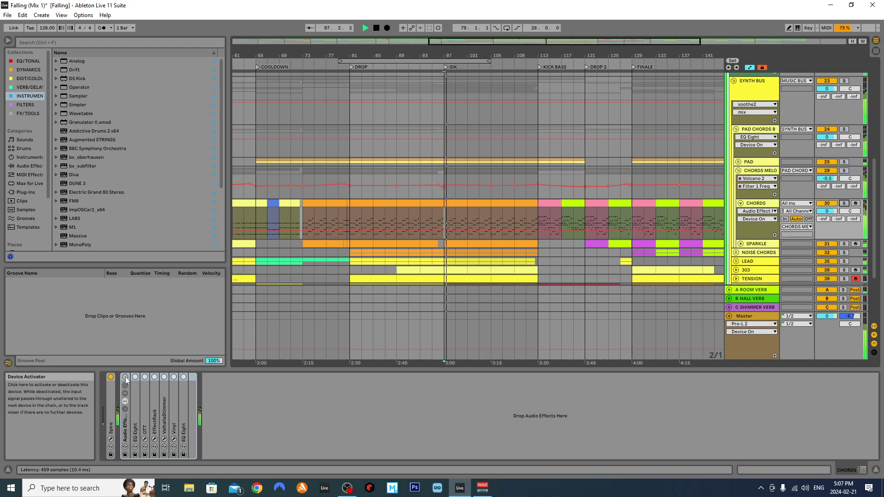
{"action": "left_click", "coordinate": [125, 377]}
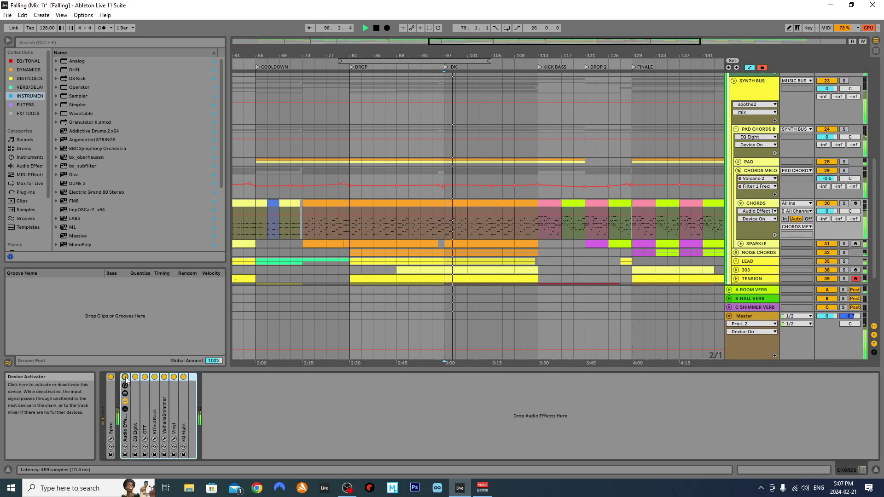
{"action": "left_click", "coordinate": [125, 378]}
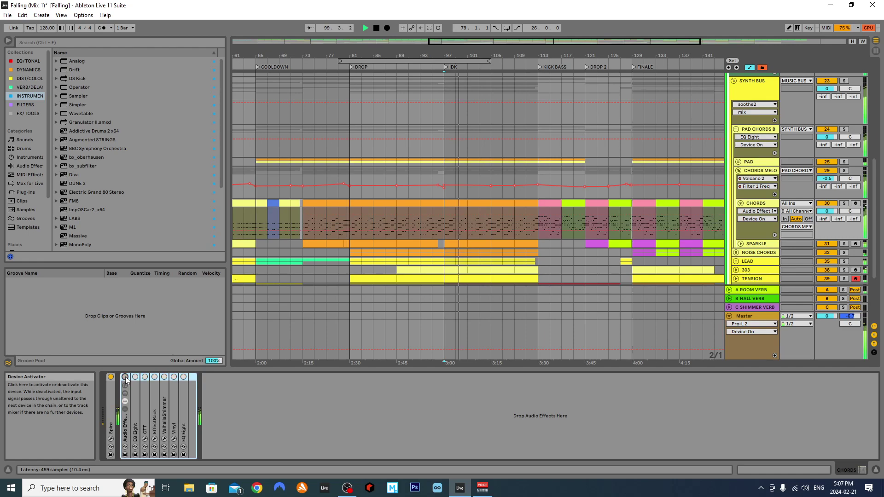
{"action": "left_click", "coordinate": [125, 377]}
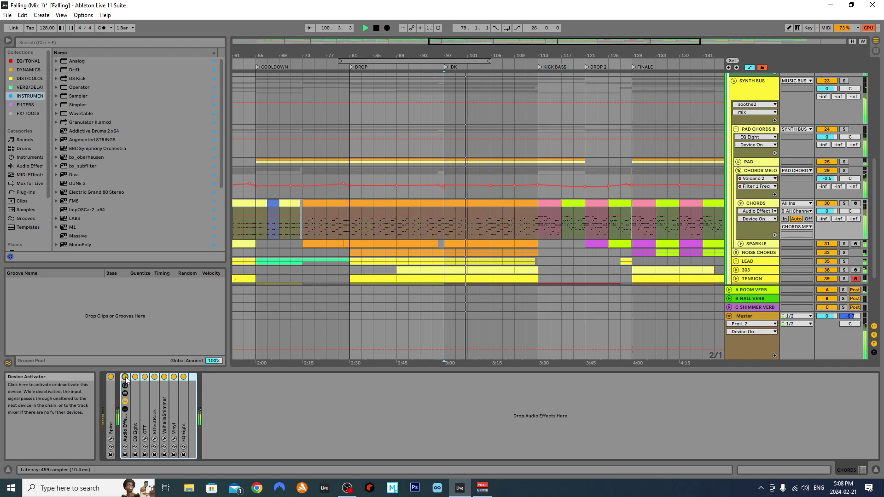
{"action": "left_click", "coordinate": [237, 391]}
{"action": "key", "text": "space"}
Fold the CHORDS track, select the CHORDS MELODY group, and play the full mix from the DROP marker at bar 81.
{"action": "left_click", "coordinate": [757, 204]}
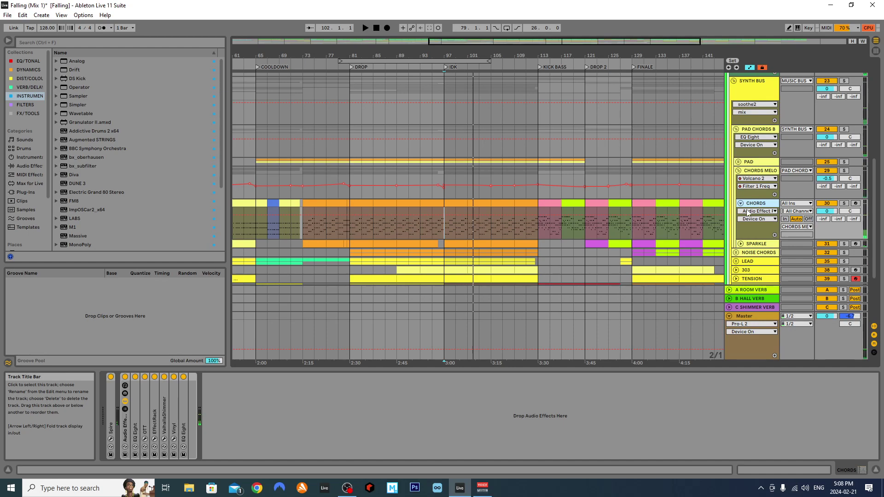
{"action": "left_click", "coordinate": [755, 170]}
{"action": "left_click", "coordinate": [741, 203]}
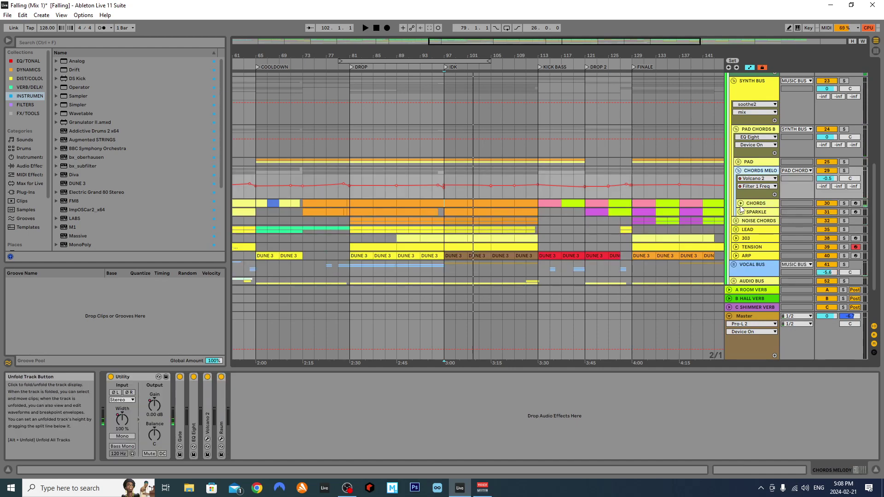
{"action": "left_click", "coordinate": [354, 174]}
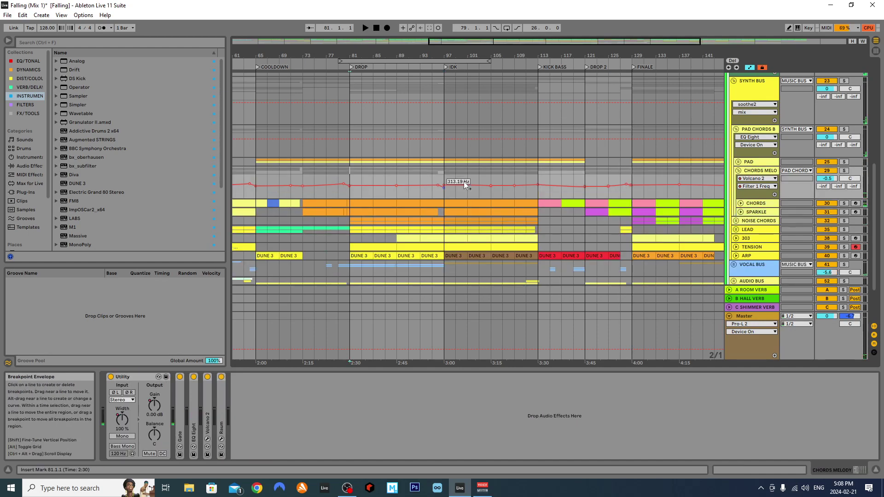
{"action": "key", "text": "space"}
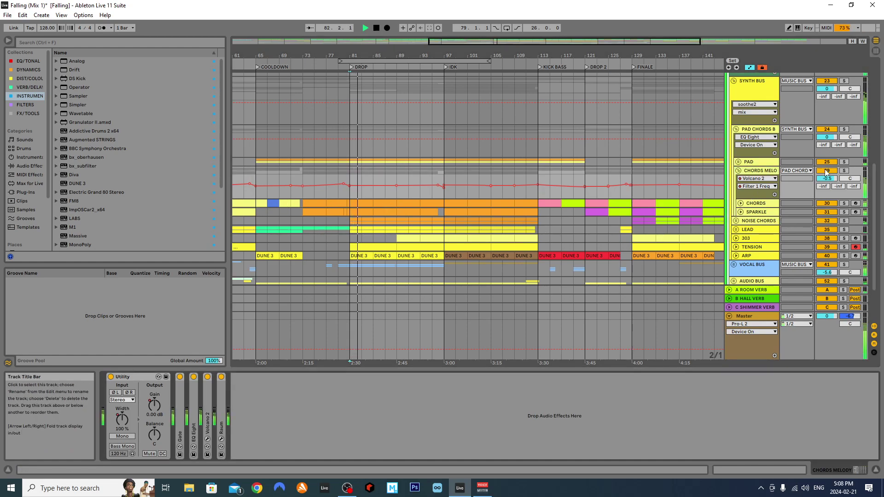
Compare the playing full mix with the CHORDS Audio Effect Rack bypassed and active, stop playback, and fold the CHORDS track.
{"action": "left_click", "coordinate": [740, 203]}
{"action": "left_click", "coordinate": [750, 205]}
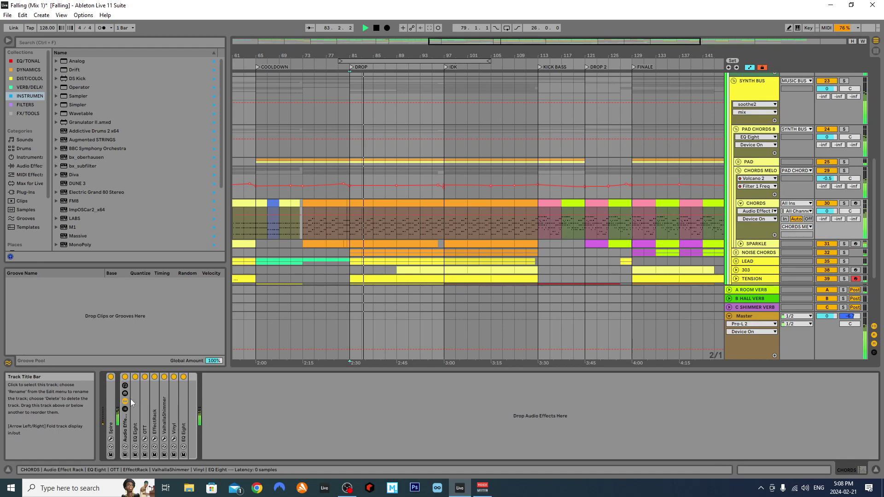
{"action": "left_click", "coordinate": [125, 377]}
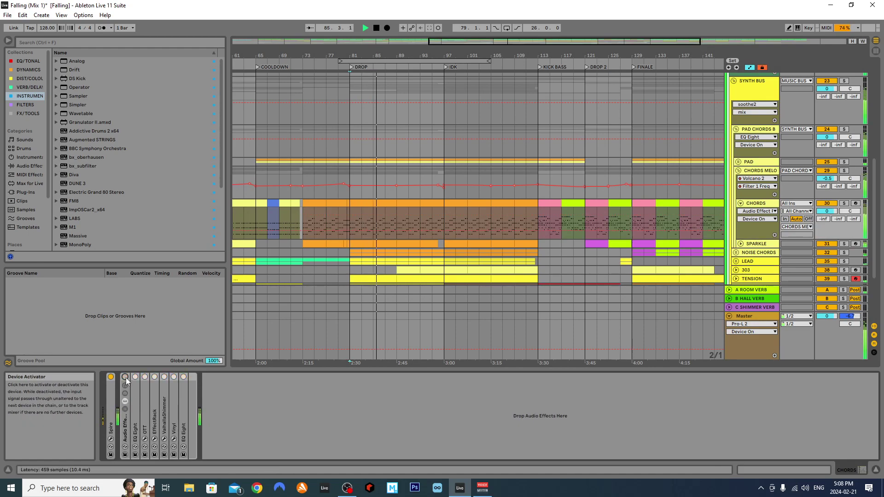
{"action": "left_click", "coordinate": [125, 376]}
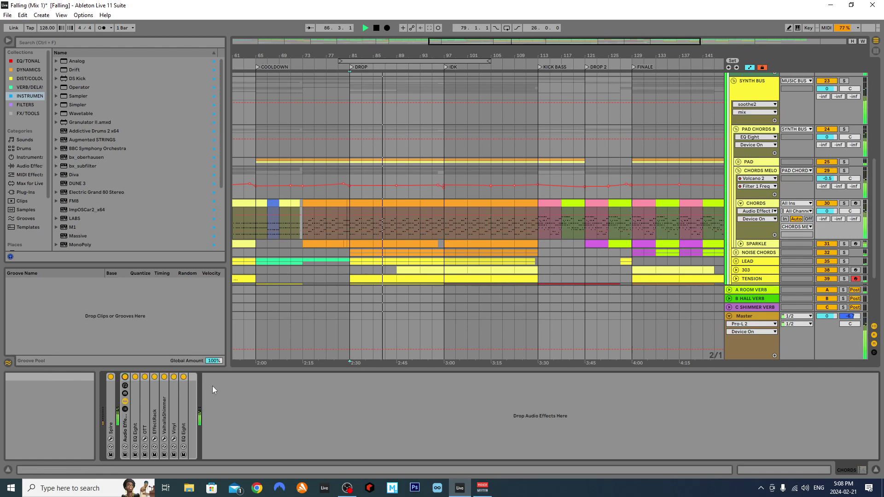
{"action": "key", "text": "space"}
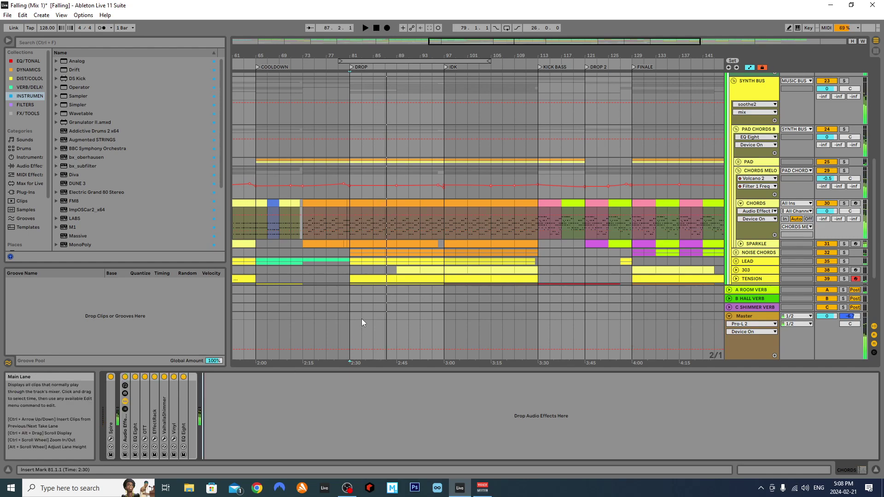
{"action": "left_click", "coordinate": [741, 203]}
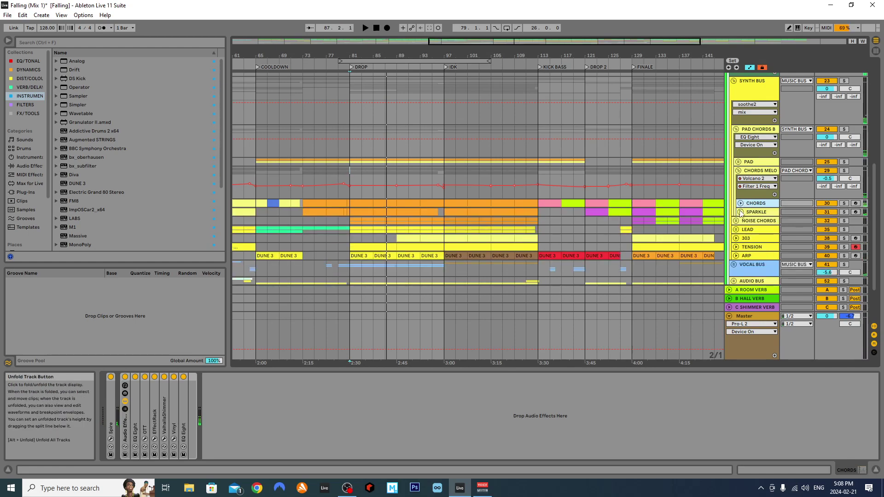
Unfold the SPARKLE track, show its device chain, and collapse the Overdrive device.
{"action": "left_click", "coordinate": [740, 212]}
{"action": "left_click", "coordinate": [762, 213]}
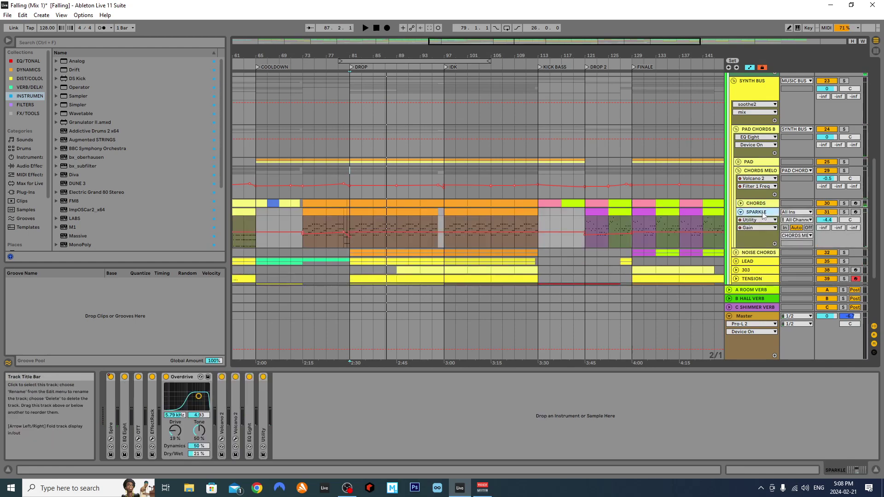
{"action": "left_click", "coordinate": [757, 174]}
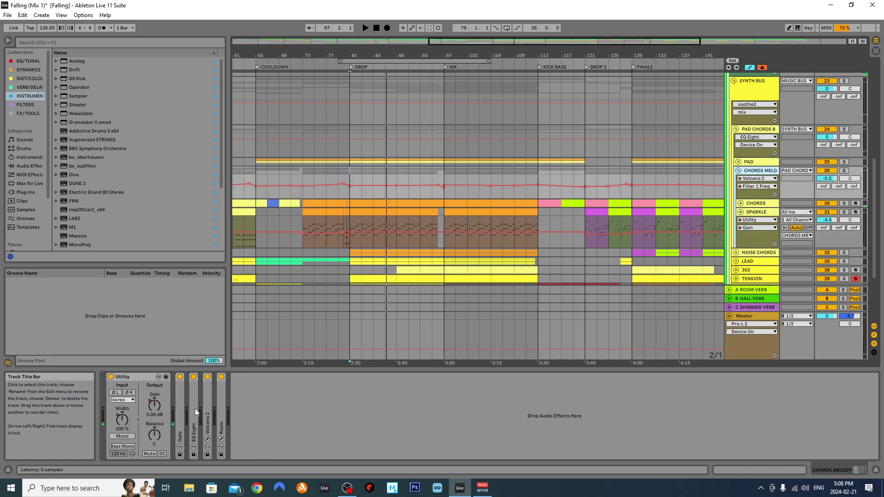
{"action": "key", "text": "Down"}
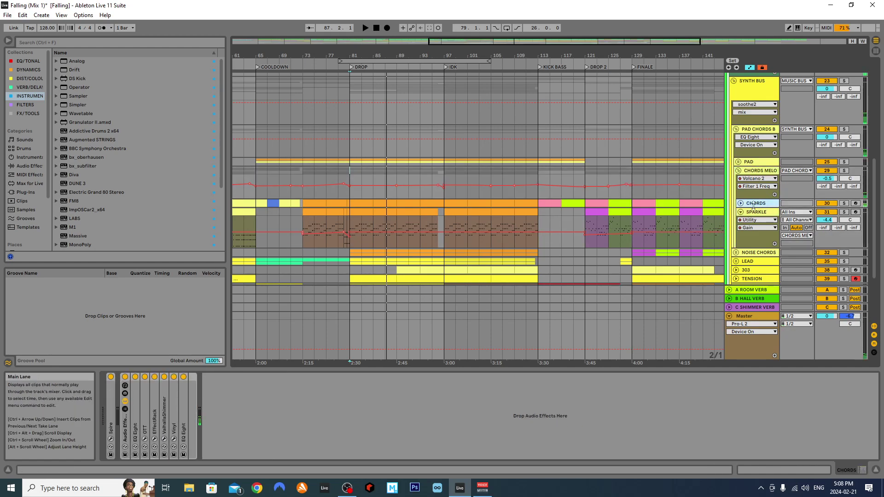
{"action": "left_click", "coordinate": [750, 214]}
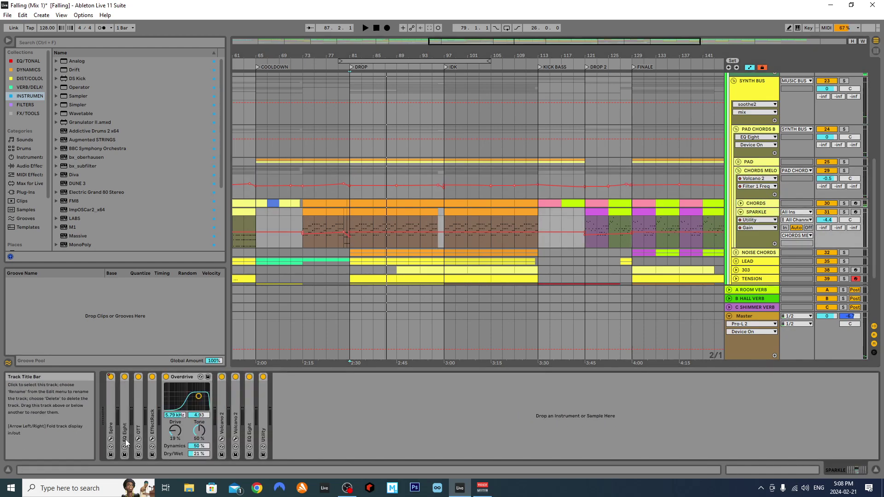
{"action": "double_click", "coordinate": [183, 377]}
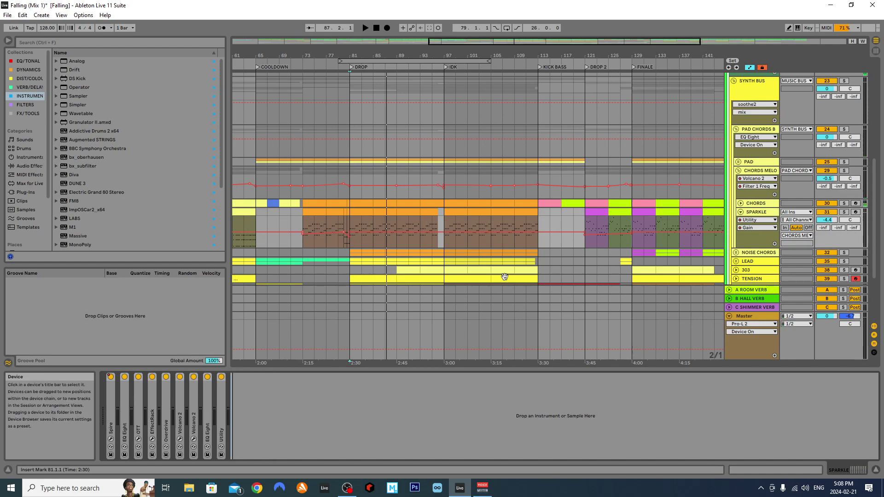
Open the SPARKLE clip at the DROP marker to examine its MIDI notes, and return to the arrangement.
{"action": "left_click", "coordinate": [357, 224]}
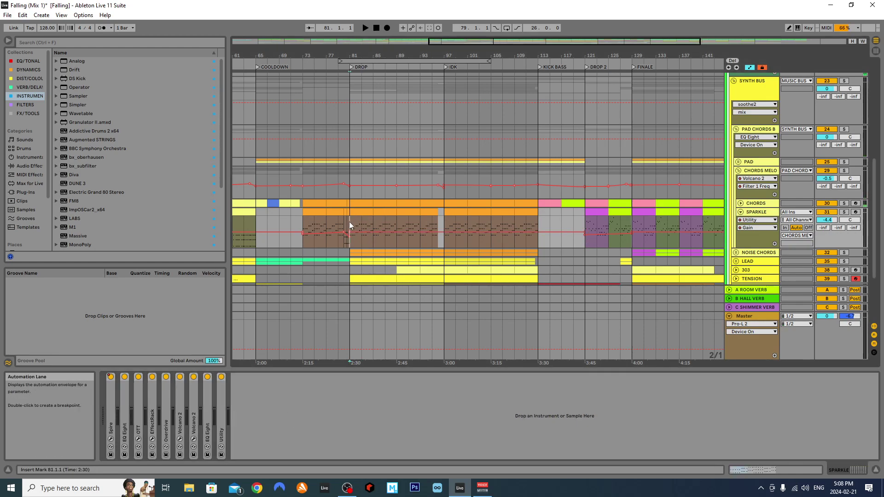
{"action": "scroll", "coordinate": [350, 226], "scroll_direction": "up", "scroll_amount": 3}
{"action": "double_click", "coordinate": [371, 211]}
{"action": "left_click", "coordinate": [372, 215]}
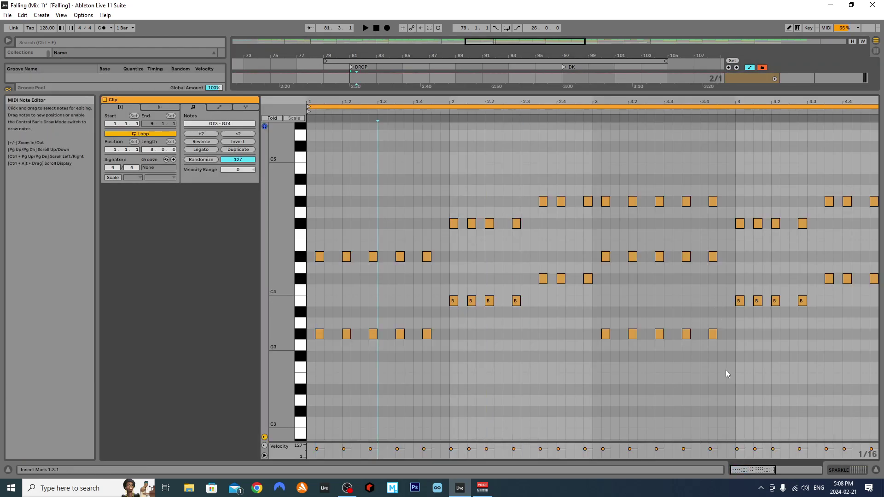
{"action": "left_click", "coordinate": [876, 470]}
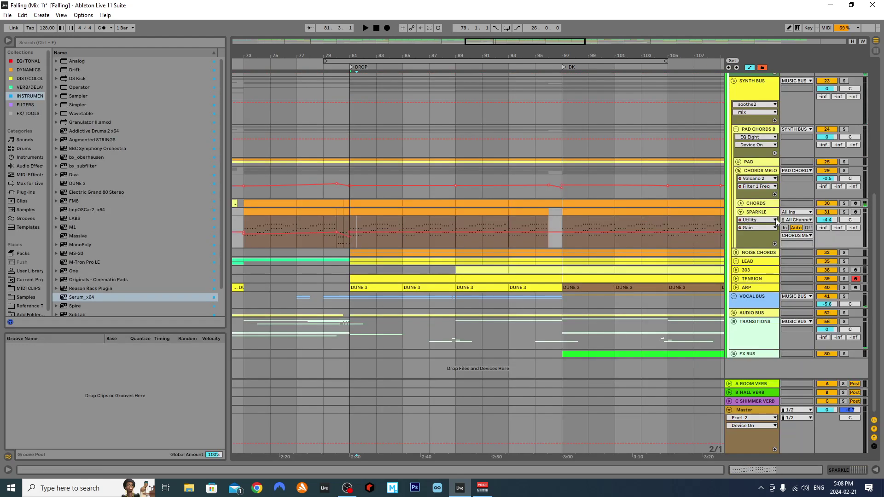
Show the SPARKLE device chain again, open the Spire synth window to examine its patch, and close it.
{"action": "double_click", "coordinate": [756, 211]}
{"action": "double_click", "coordinate": [111, 415]}
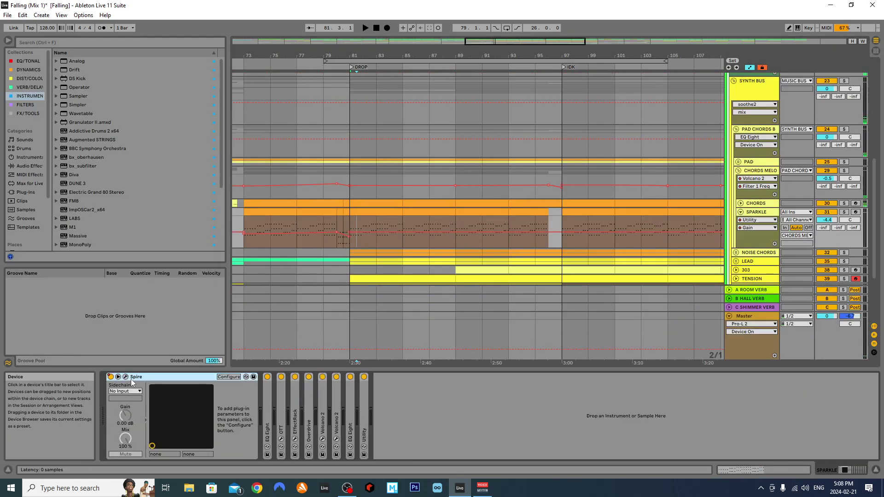
{"action": "left_click", "coordinate": [127, 378]}
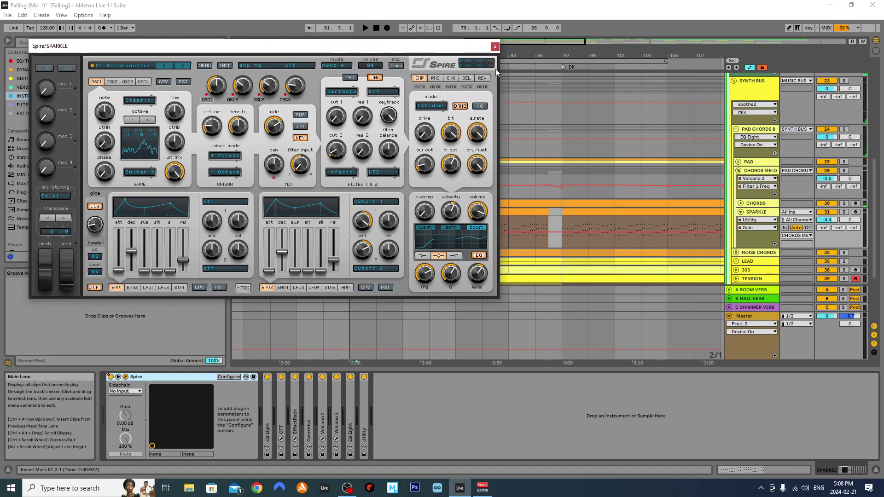
{"action": "left_click", "coordinate": [495, 47]}
Unfold CHORDS and examine where the SPARKLE clips double it across the whole arrangement, including the gap at the COOLDOWN marker.
{"action": "key", "text": "w"}
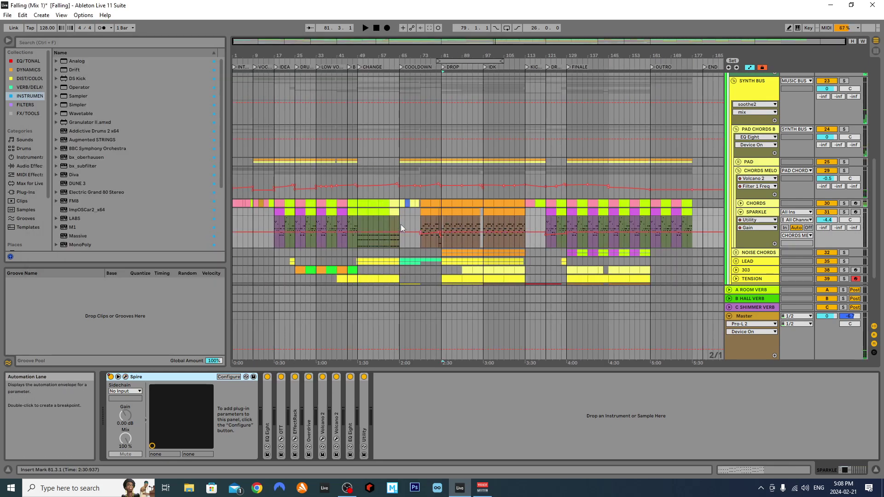
{"action": "left_click", "coordinate": [741, 204]}
{"action": "scroll", "coordinate": [339, 228], "scroll_direction": "down", "scroll_amount": 3}
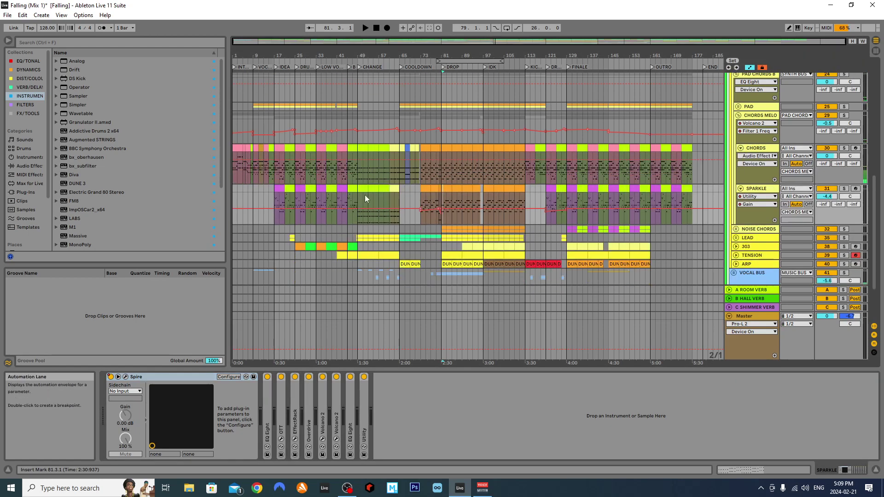
{"action": "left_click", "coordinate": [401, 192]}
{"action": "scroll", "coordinate": [402, 193], "scroll_direction": "up", "scroll_amount": 5}
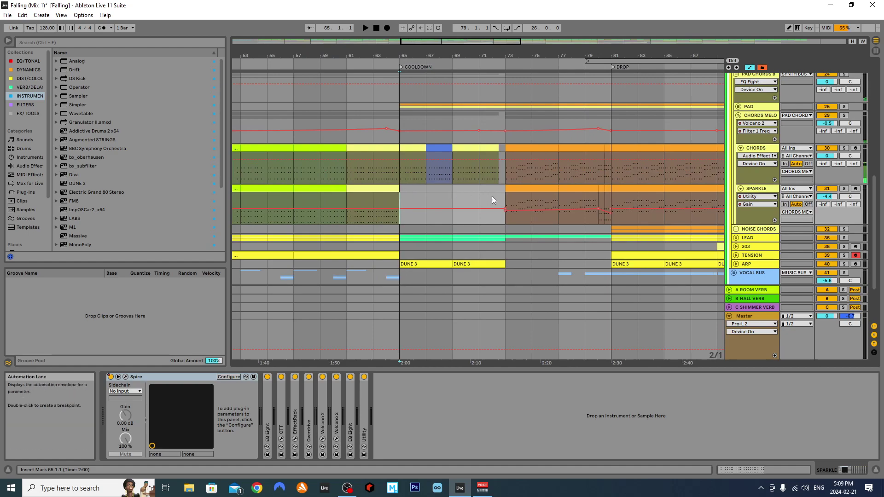
{"action": "scroll", "coordinate": [517, 195], "scroll_direction": "down", "scroll_amount": 5}
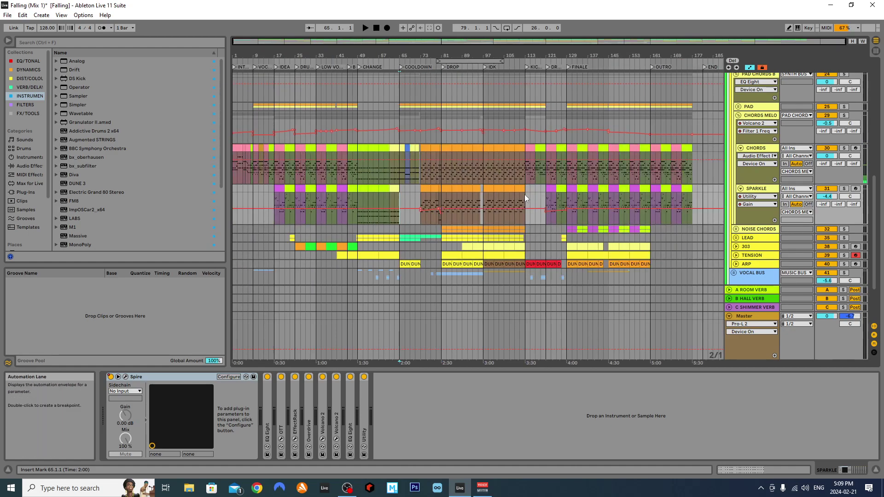
Play the mix briefly from the KICK BASS marker at bar 113, where SPARKLE has no clip, and stop.
{"action": "scroll", "coordinate": [534, 196], "scroll_direction": "up", "scroll_amount": 3}
{"action": "key", "text": "space"}
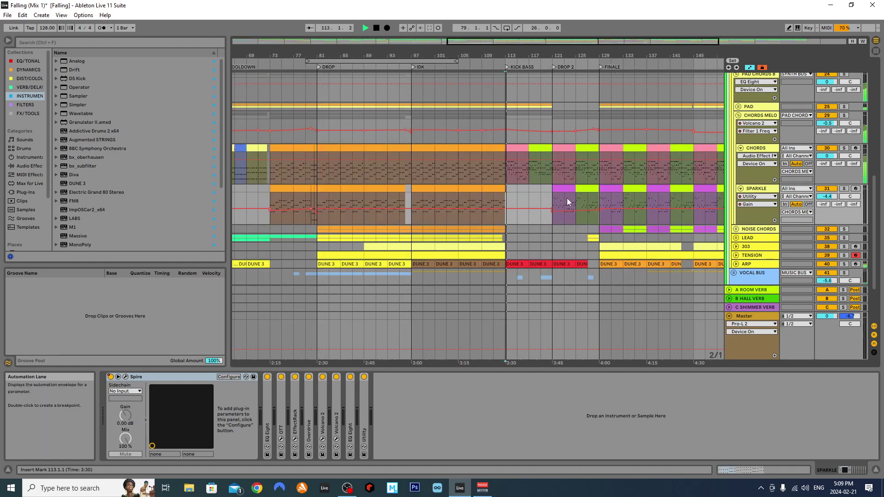
{"action": "key", "text": "space"}
{"action": "scroll", "coordinate": [482, 193], "scroll_direction": "down", "scroll_amount": 3}
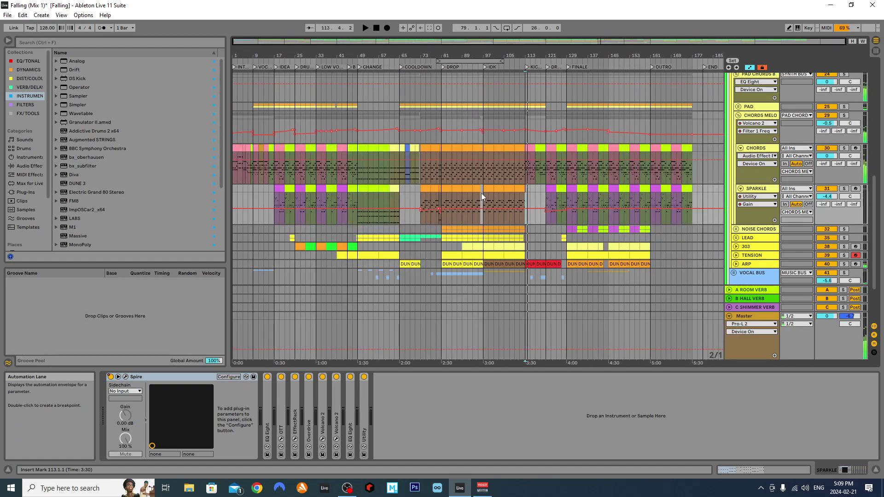
Solo the CHORDS MELODY group and play from bar 81 with SPARKLE muted and unmuted, then stop and unfold SPARKLE.
{"action": "left_click", "coordinate": [740, 188]}
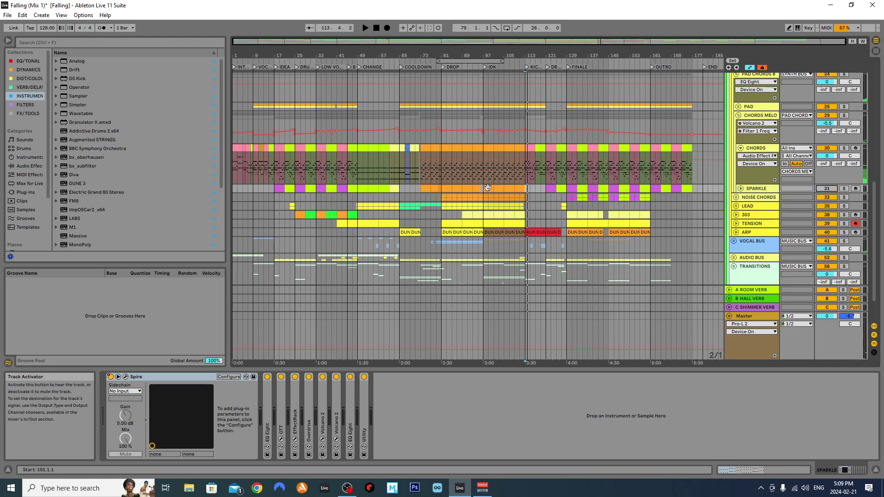
{"action": "scroll", "coordinate": [446, 183], "scroll_direction": "up", "scroll_amount": 3}
{"action": "left_click", "coordinate": [436, 173]}
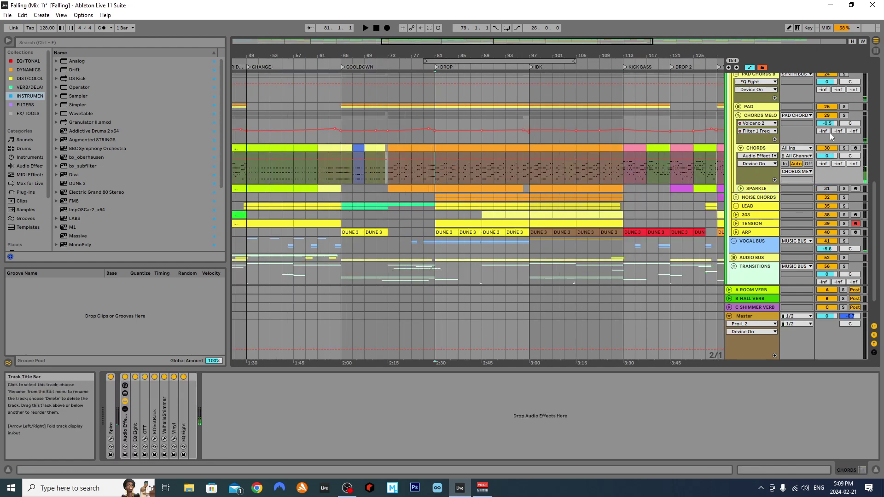
{"action": "key", "text": "space"}
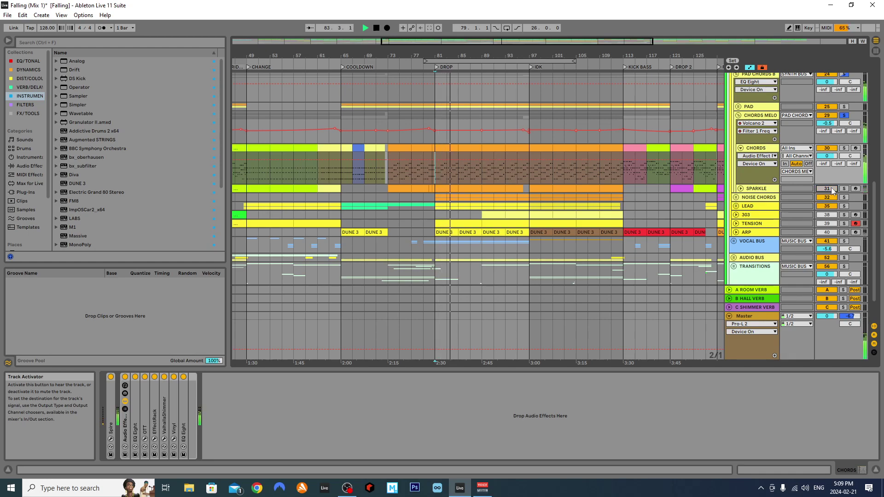
{"action": "left_click", "coordinate": [741, 189]}
{"action": "key", "text": "space"}
Select SPARKLE, collapse its Spire device, examine the first EQ Eight's curve, and collapse that EQ.
{"action": "left_click", "coordinate": [773, 195]}
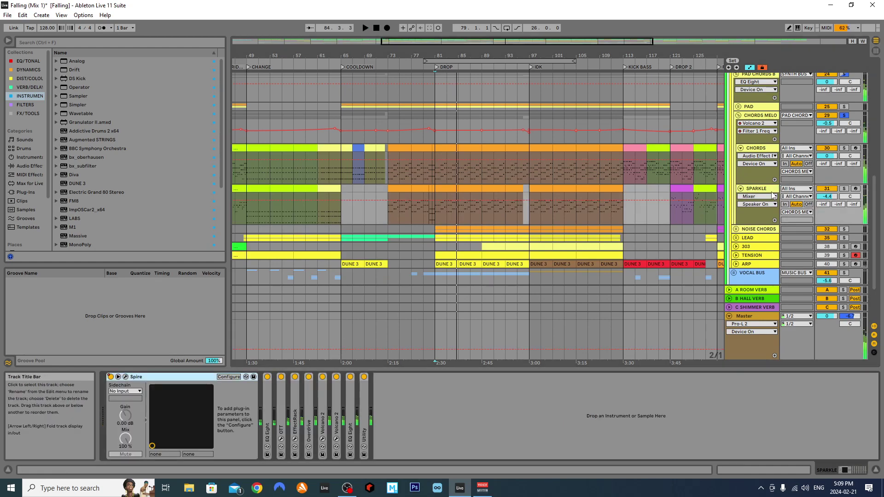
{"action": "double_click", "coordinate": [143, 377]}
{"action": "double_click", "coordinate": [126, 396]}
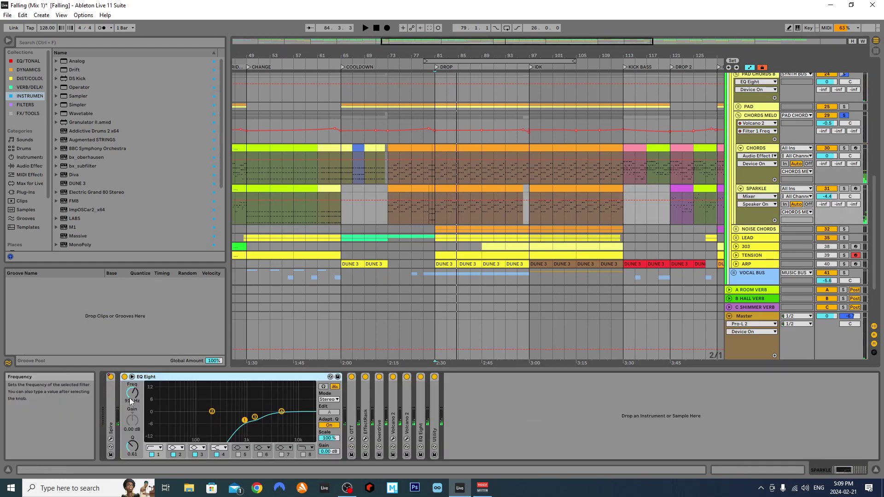
{"action": "double_click", "coordinate": [138, 377]}
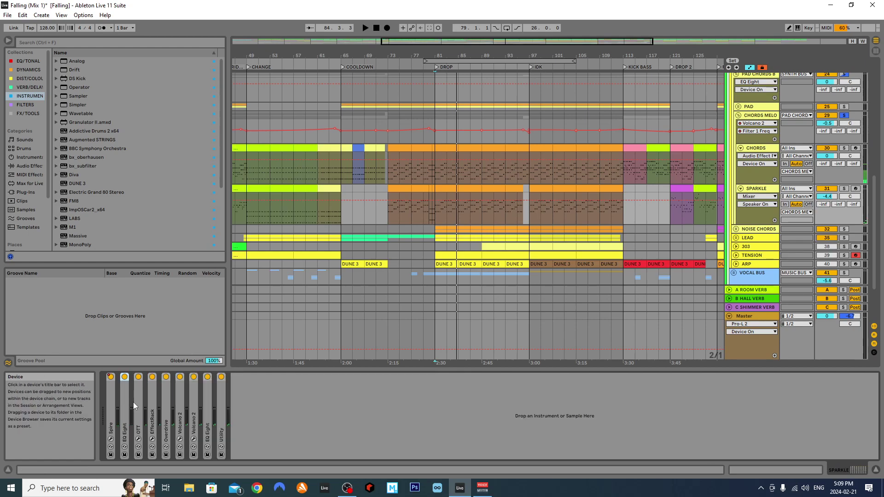
Open the OTT plug-in window on SPARKLE to examine its compression settings, then close the window and collapse the device.
{"action": "double_click", "coordinate": [139, 400]}
{"action": "left_click", "coordinate": [154, 377]}
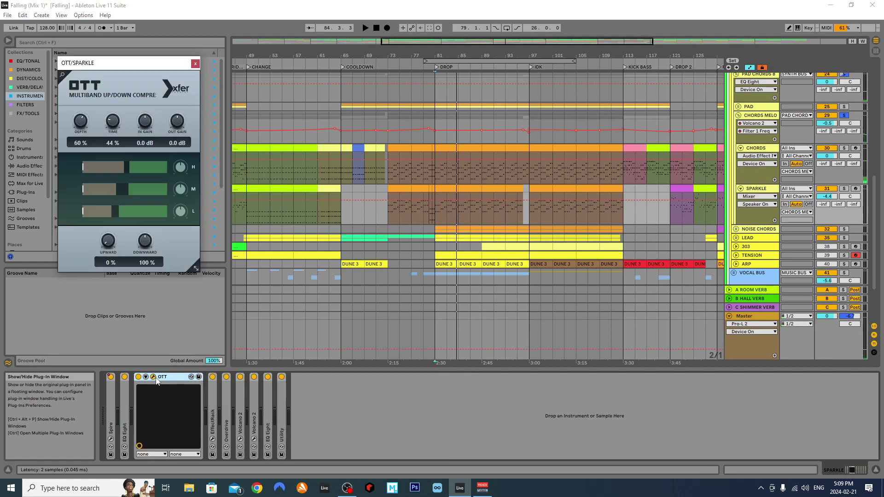
{"action": "left_click", "coordinate": [196, 63]}
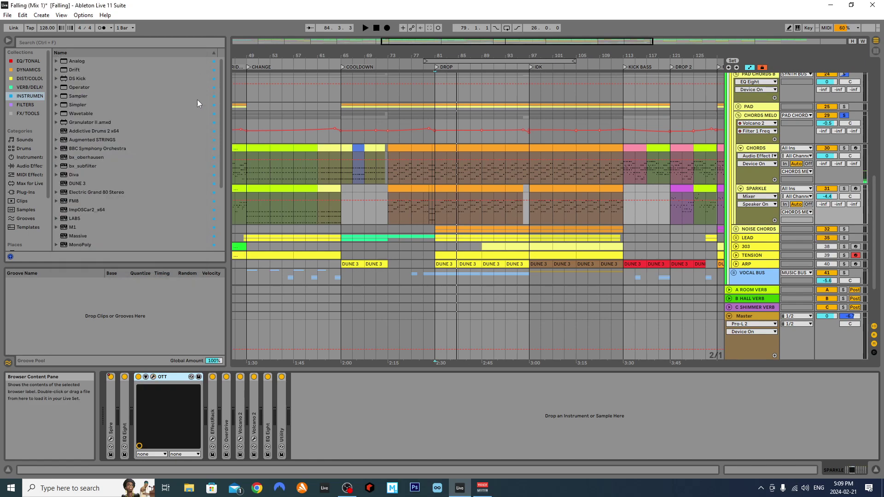
{"action": "double_click", "coordinate": [163, 381]}
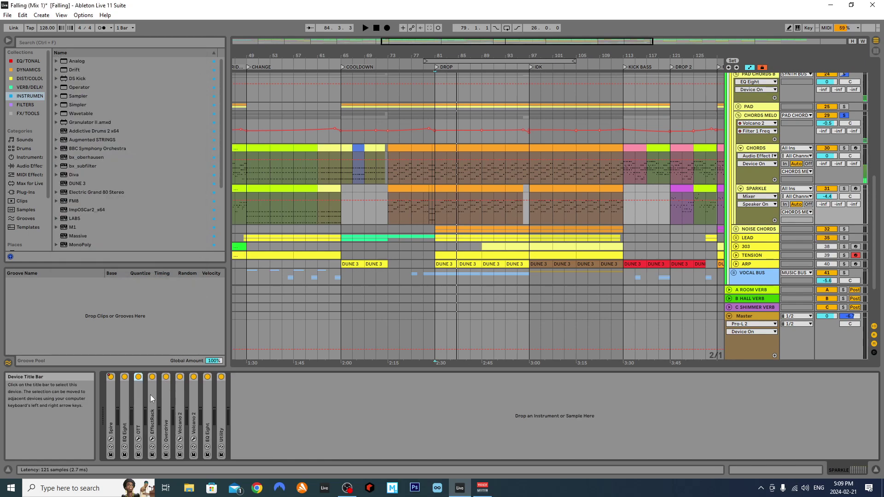
Open the EffectRack plug-in on SPARKLE to examine its Decapitator and EchoBoy Jr. settings, then close it.
{"action": "double_click", "coordinate": [155, 396]}
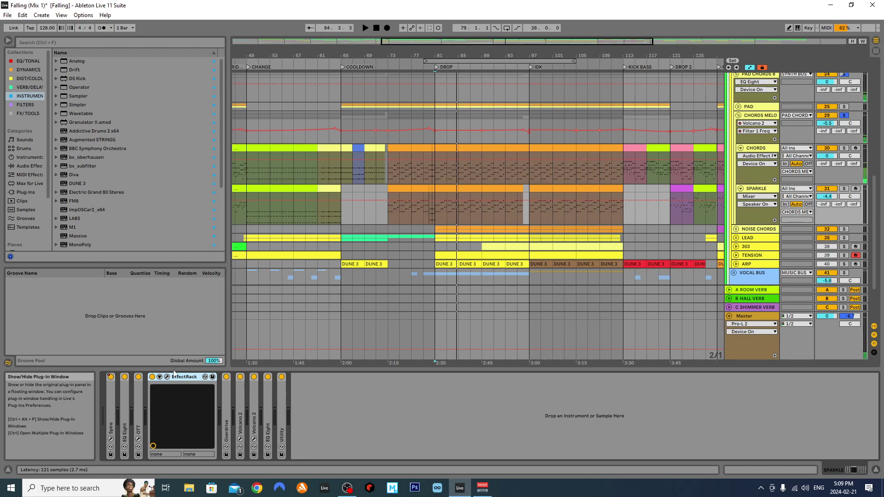
{"action": "left_click", "coordinate": [167, 378]}
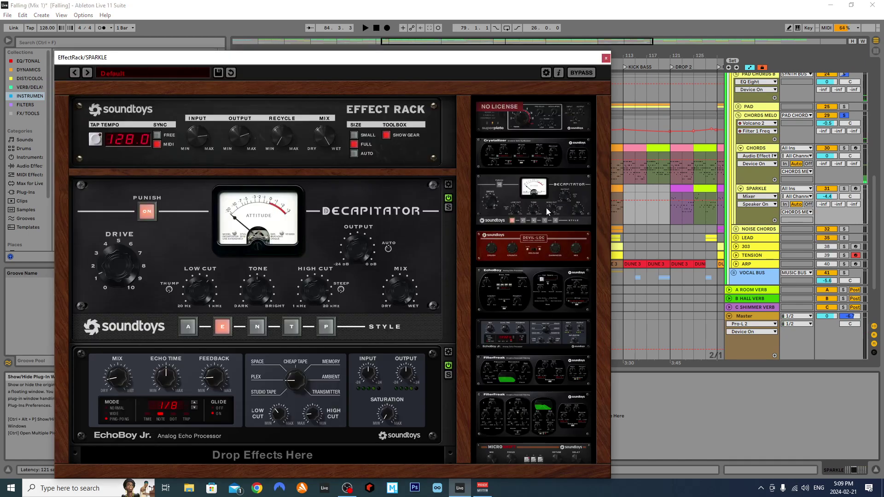
{"action": "left_click", "coordinate": [605, 59]}
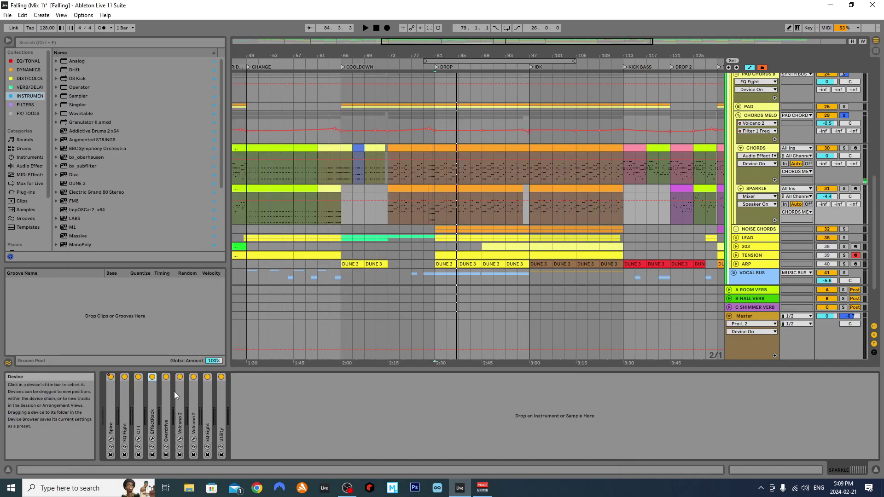
Expand the Overdrive and both Volcano 2 devices in the SPARKLE chain to examine their settings.
{"action": "double_click", "coordinate": [168, 408]}
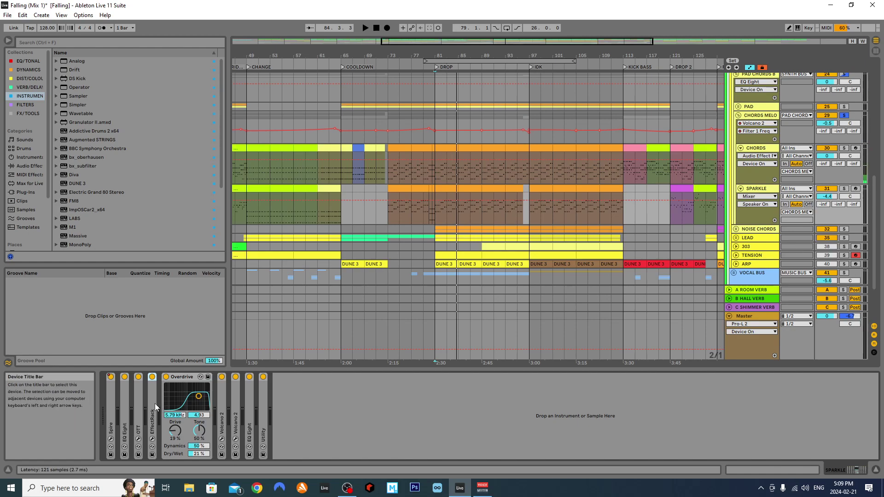
{"action": "double_click", "coordinate": [219, 395]}
{"action": "double_click", "coordinate": [378, 397]}
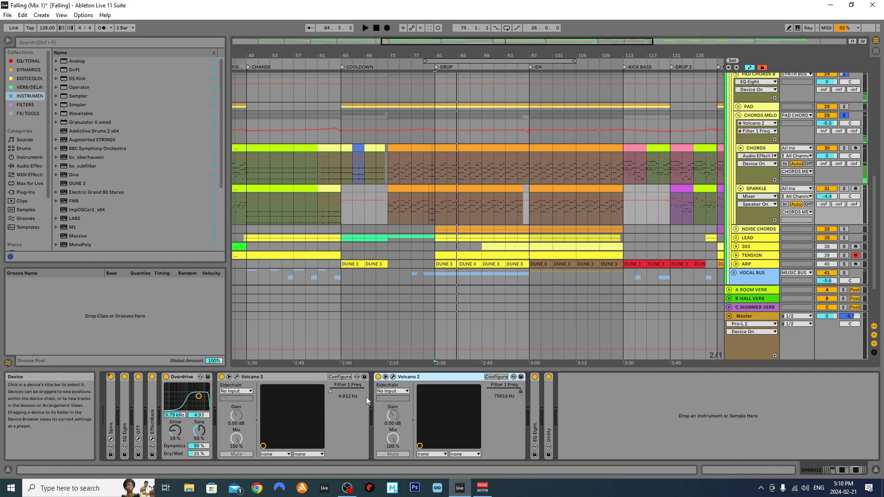
Show the Filter 1 Freq automation of the first and second Volcano 2 devices on the SPARKLE track.
{"action": "right_click", "coordinate": [331, 391]}
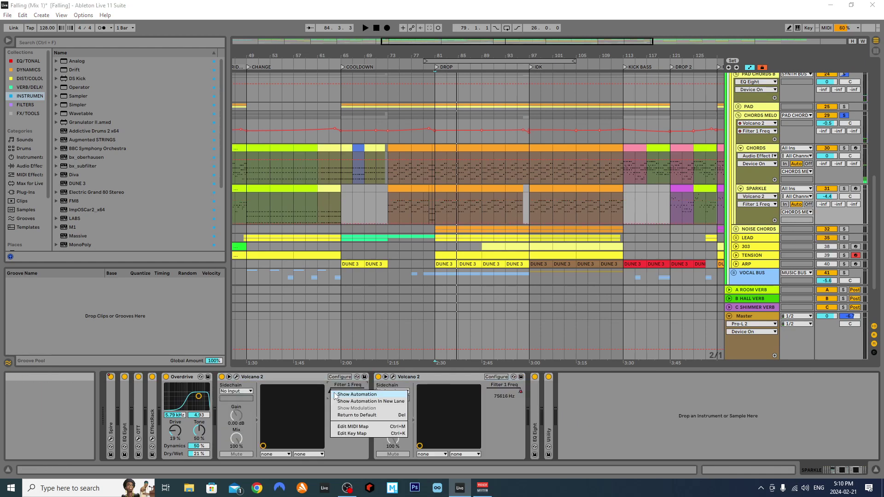
{"action": "left_click", "coordinate": [357, 394]}
{"action": "right_click", "coordinate": [520, 392]}
{"action": "key", "text": "Escape"}
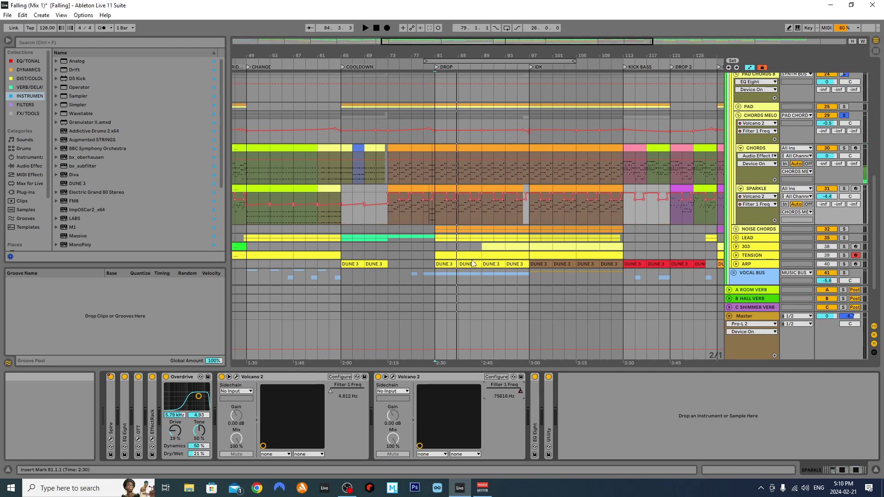
Audition the SPARKLE filter automation by playing from the DROP marker at bar 81, and stop playback.
{"action": "left_click", "coordinate": [437, 216]}
{"action": "scroll", "coordinate": [449, 218], "scroll_direction": "up", "scroll_amount": 4}
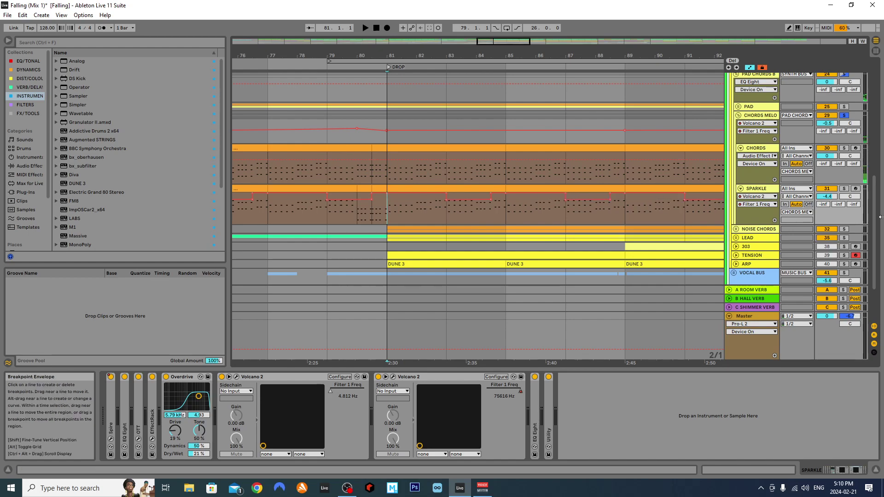
{"action": "key", "text": "space"}
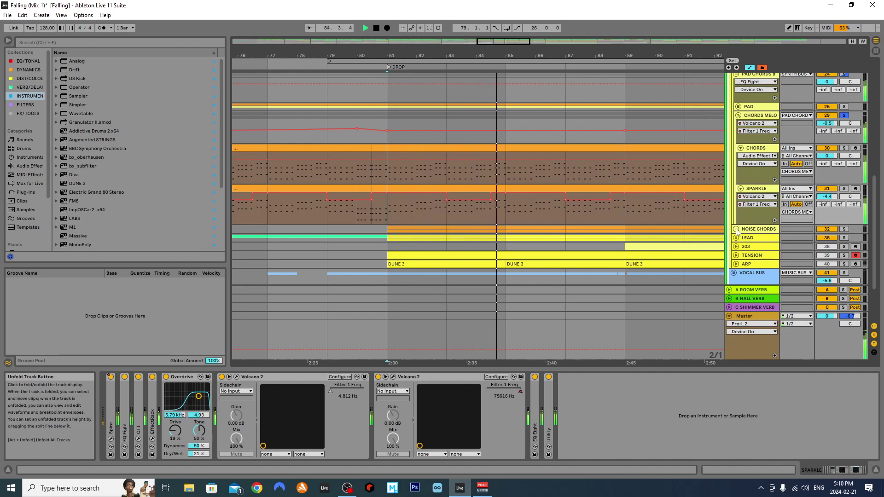
{"action": "key", "text": "space"}
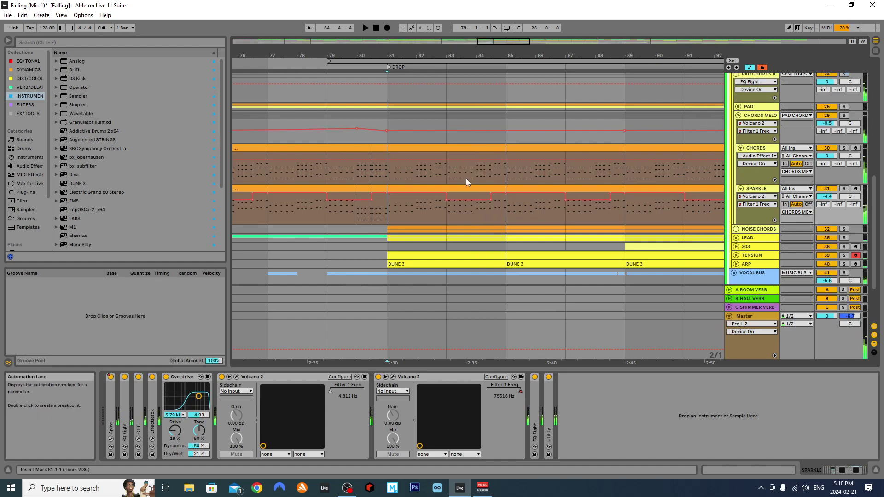
Place the insert marker at bar 83 on the SPARKLE automation lane to examine the filter change there.
{"action": "left_click", "coordinate": [449, 171]}
{"action": "left_click", "coordinate": [469, 187]}
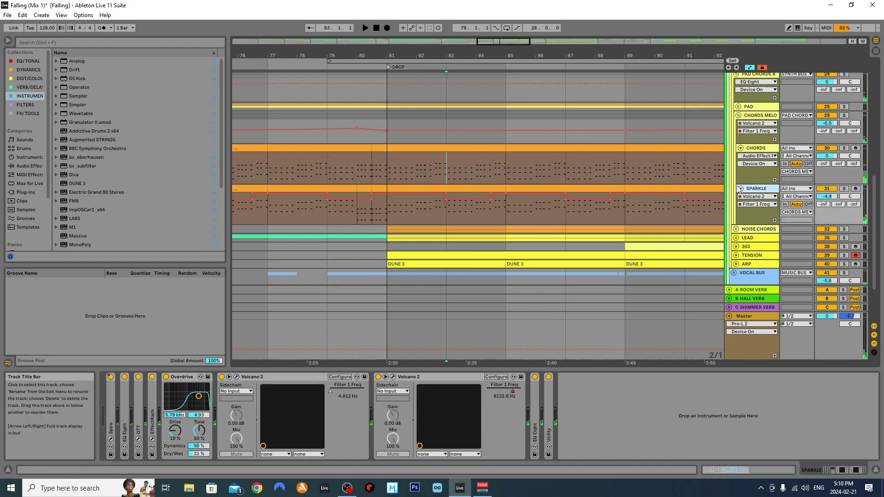
{"action": "left_click", "coordinate": [443, 207]}
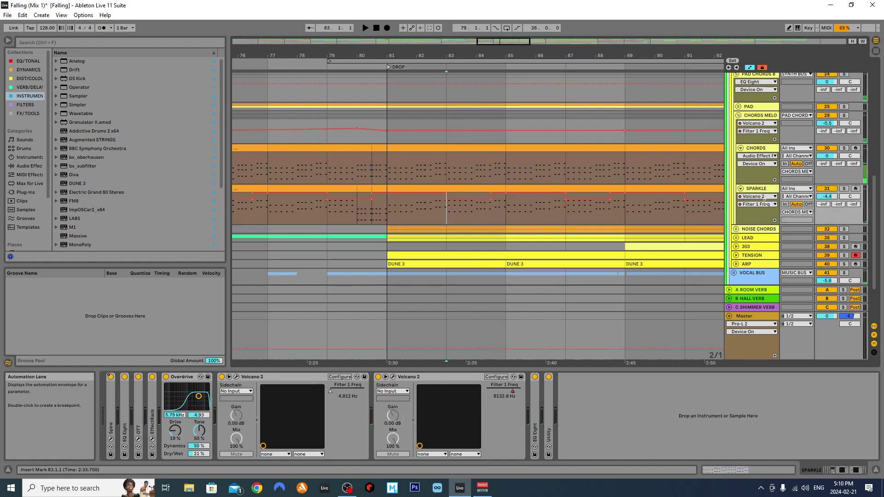
Check the SPARKLE track's Volcano 2 Filter 1 Freq automation at bars 81 and 83 of the DROP section.
{"action": "left_click", "coordinate": [740, 188]}
{"action": "left_click", "coordinate": [740, 189]}
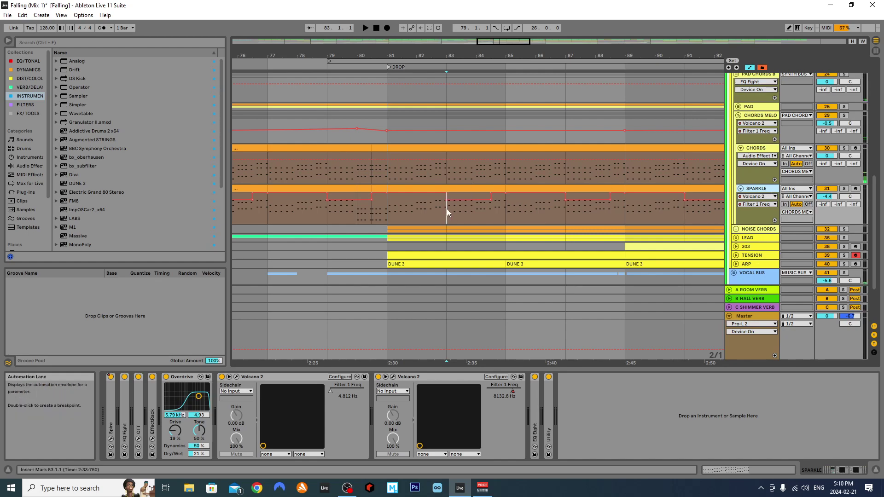
{"action": "left_click", "coordinate": [387, 205]}
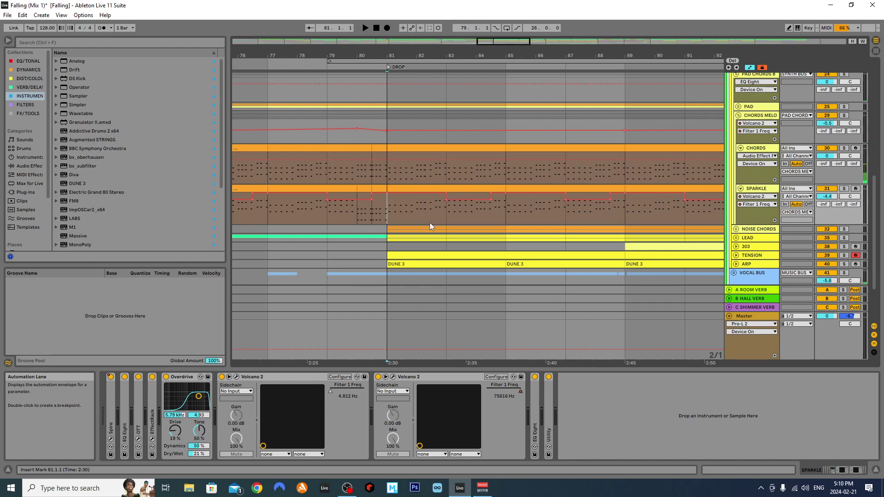
{"action": "key", "text": "space"}
{"action": "left_click", "coordinate": [450, 221]}
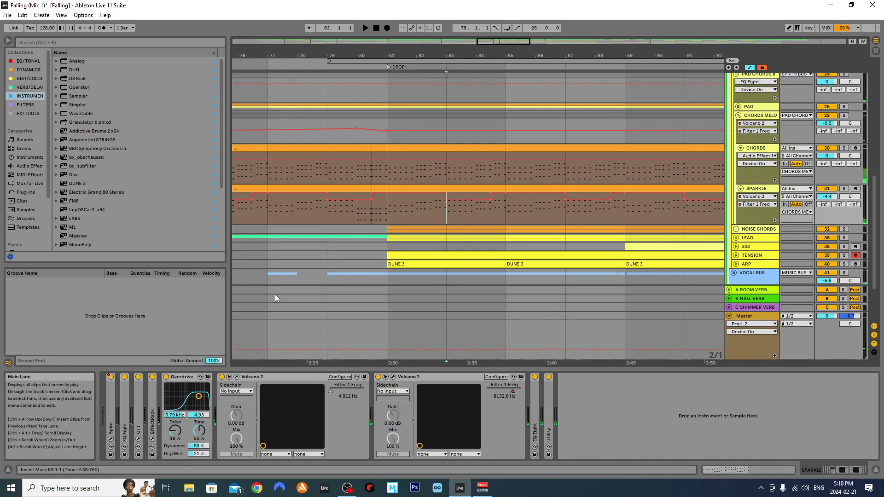
Collapse the Overdrive, both Volcano 2 devices and the last EQ Eight on SPARKLE, and expand the Utility.
{"action": "double_click", "coordinate": [209, 377]}
{"action": "double_click", "coordinate": [208, 377]}
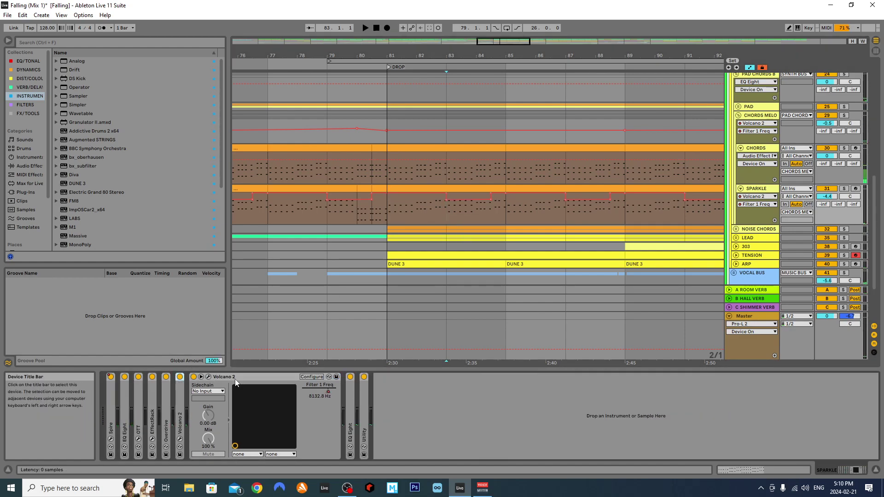
{"action": "double_click", "coordinate": [208, 377]}
{"action": "double_click", "coordinate": [208, 417]}
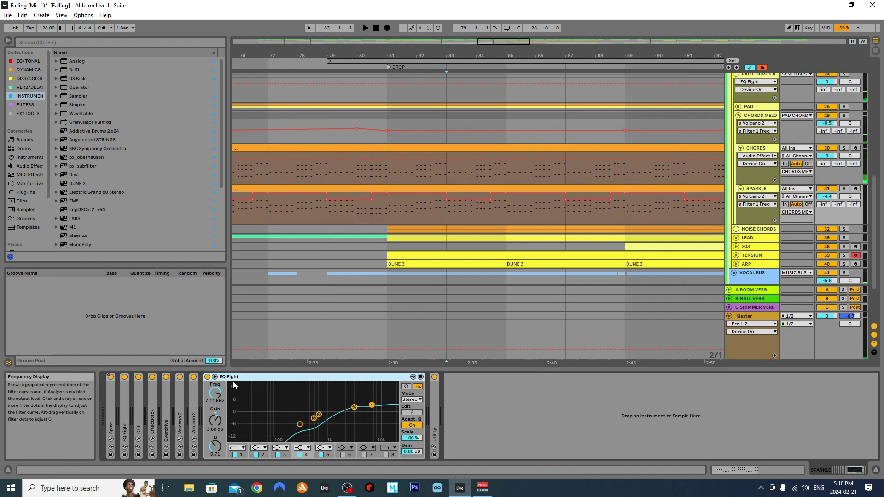
{"action": "double_click", "coordinate": [212, 377]}
{"action": "double_click", "coordinate": [221, 421]}
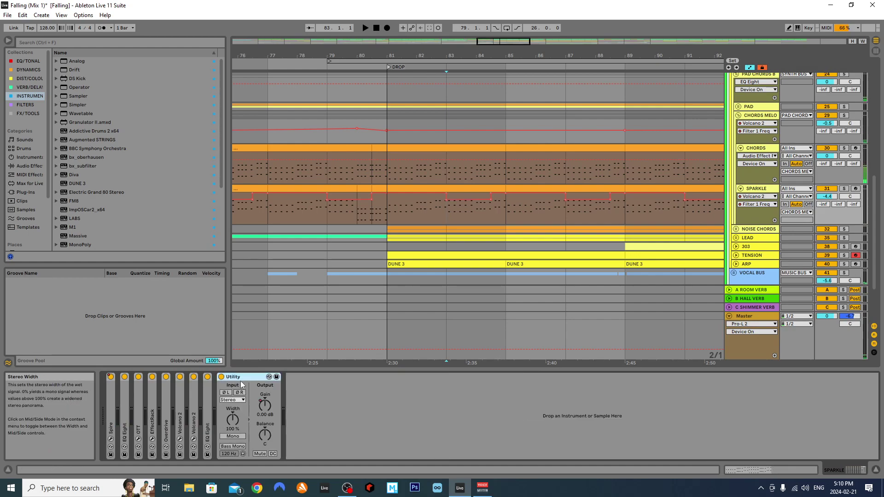
Show the Utility Gain automation on the SPARKLE track and examine it from bar 73 to the DROP.
{"action": "right_click", "coordinate": [268, 405]}
{"action": "left_click", "coordinate": [290, 410]}
{"action": "scroll", "coordinate": [515, 167], "scroll_direction": "down", "scroll_amount": 5}
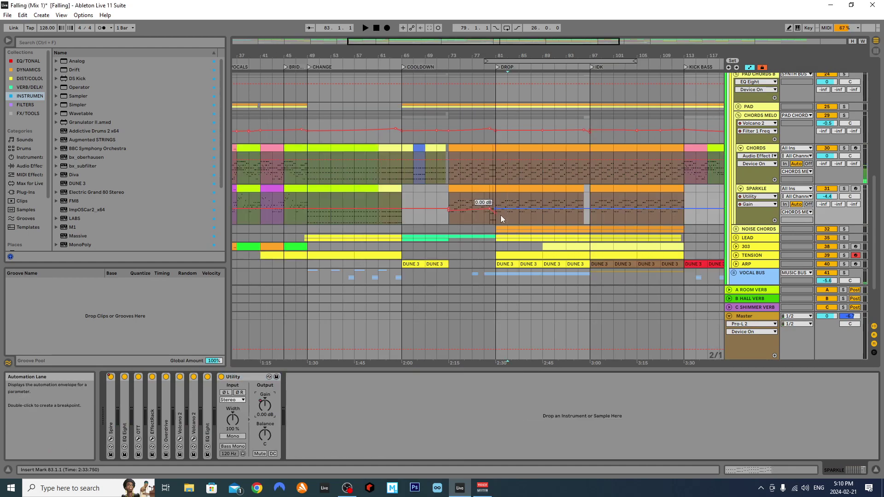
{"action": "left_click", "coordinate": [451, 201]}
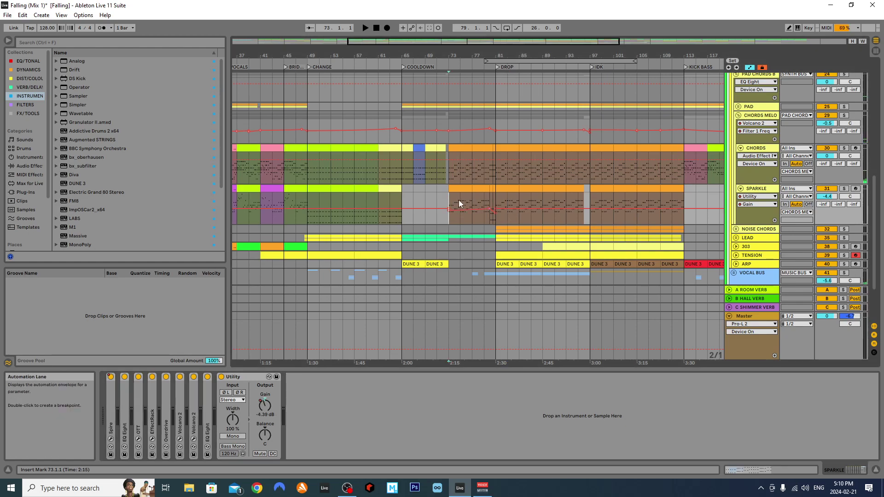
{"action": "scroll", "coordinate": [454, 205], "scroll_direction": "down", "scroll_amount": 3}
{"action": "scroll", "coordinate": [438, 209], "scroll_direction": "up", "scroll_amount": 3}
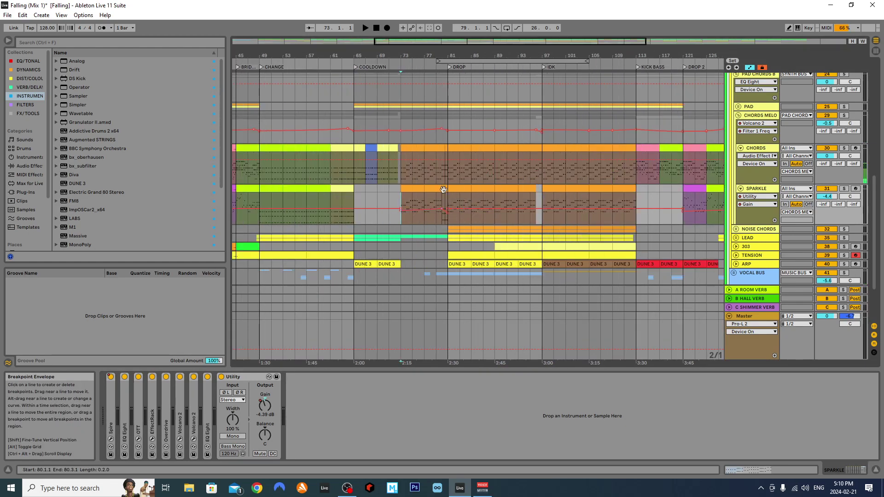
{"action": "scroll", "coordinate": [441, 200], "scroll_direction": "up", "scroll_amount": 3}
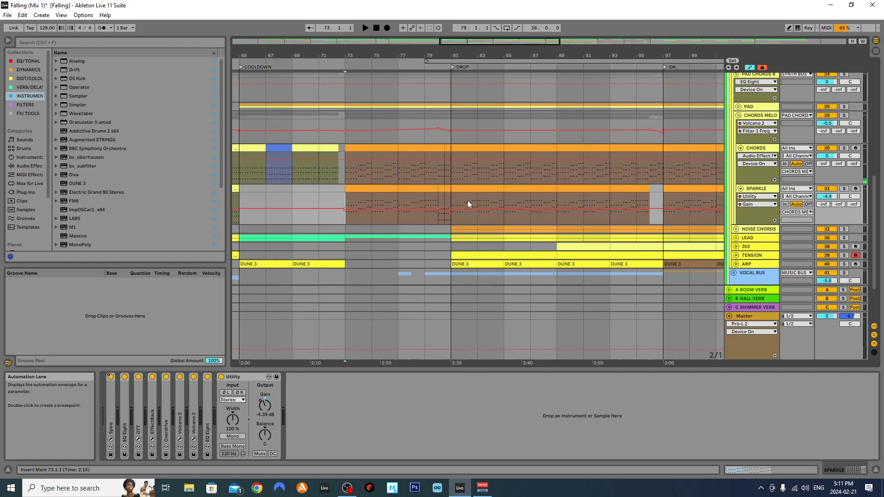
Play the transition into the DROP from bar 79, solo SPARKLE briefly, and stop playback with the solo off.
{"action": "left_click", "coordinate": [443, 206]}
{"action": "key", "text": "space"}
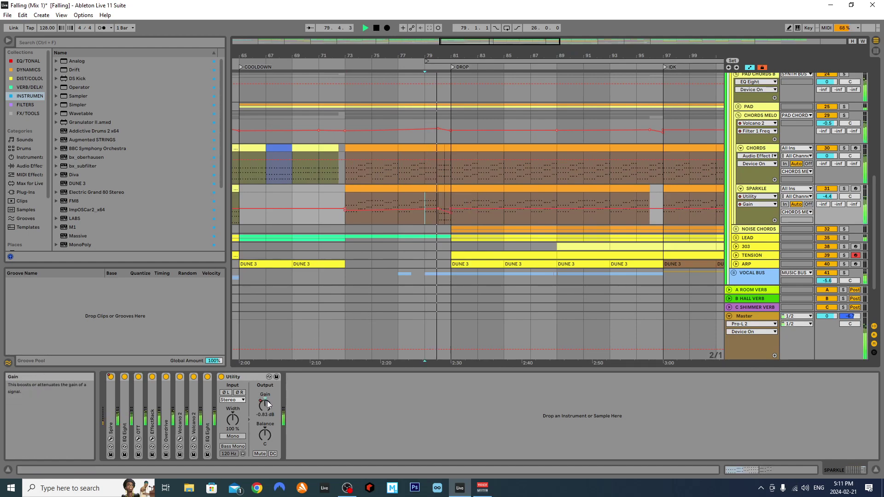
{"action": "left_click", "coordinate": [844, 189]}
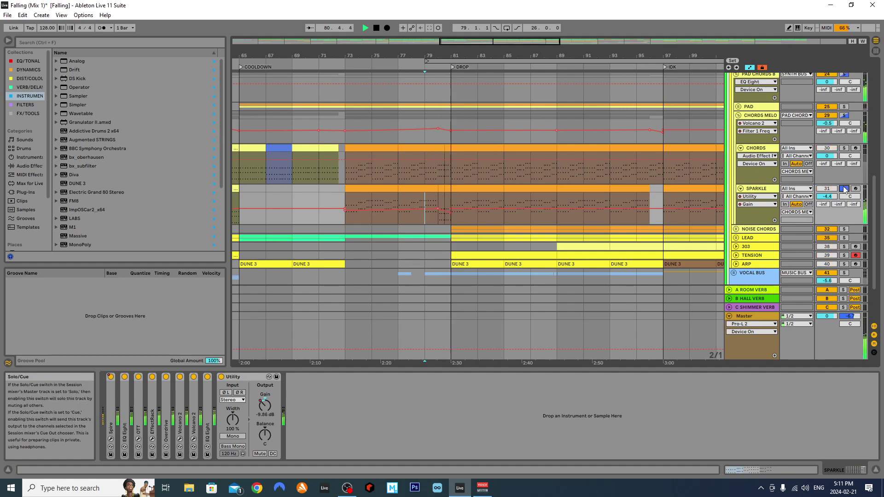
{"action": "left_click", "coordinate": [844, 189]}
{"action": "key", "text": "space"}
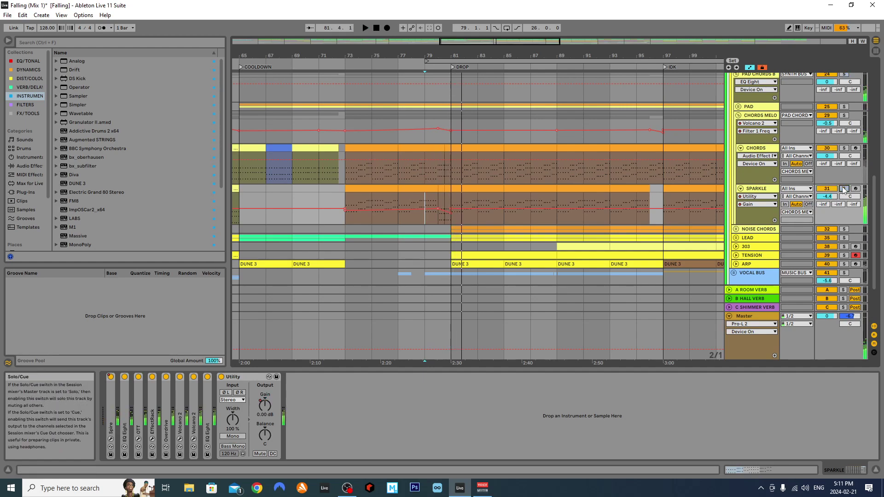
{"action": "left_click", "coordinate": [759, 196]}
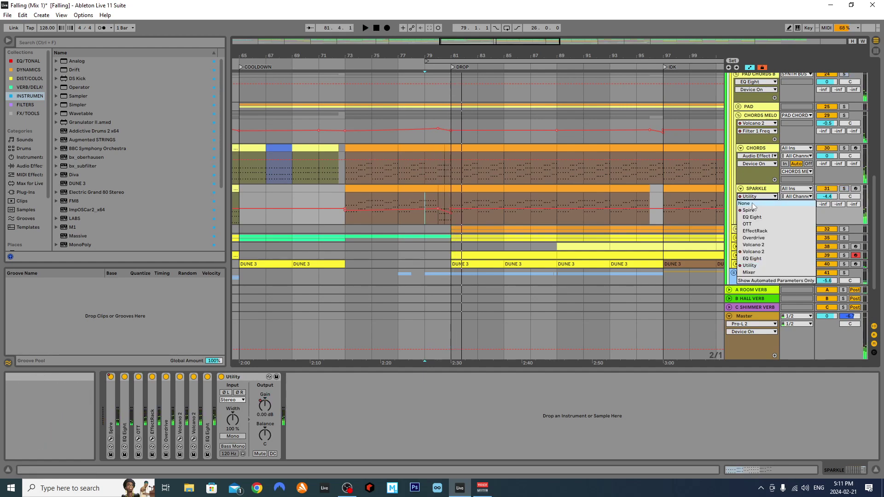
{"action": "left_click", "coordinate": [753, 197]}
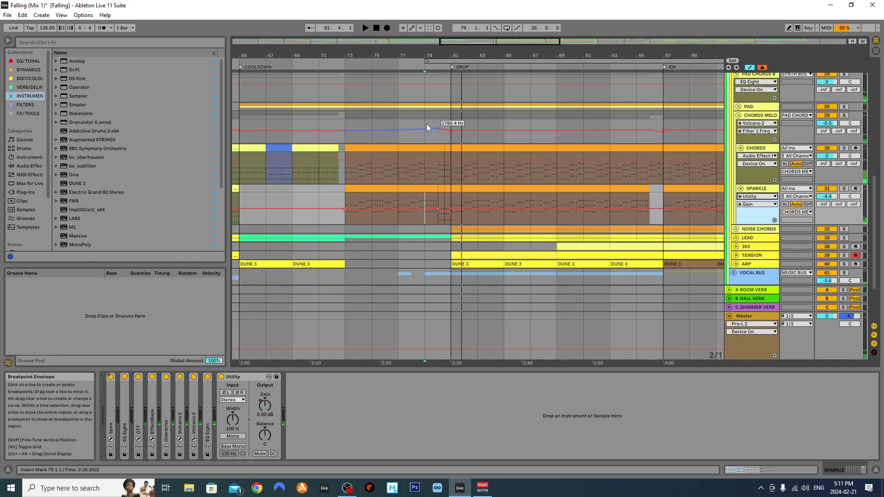
Fold the CHORDS and SPARKLE tracks and their parent CHORDS MELO group.
{"action": "left_click", "coordinate": [741, 148]}
{"action": "left_click", "coordinate": [740, 156]}
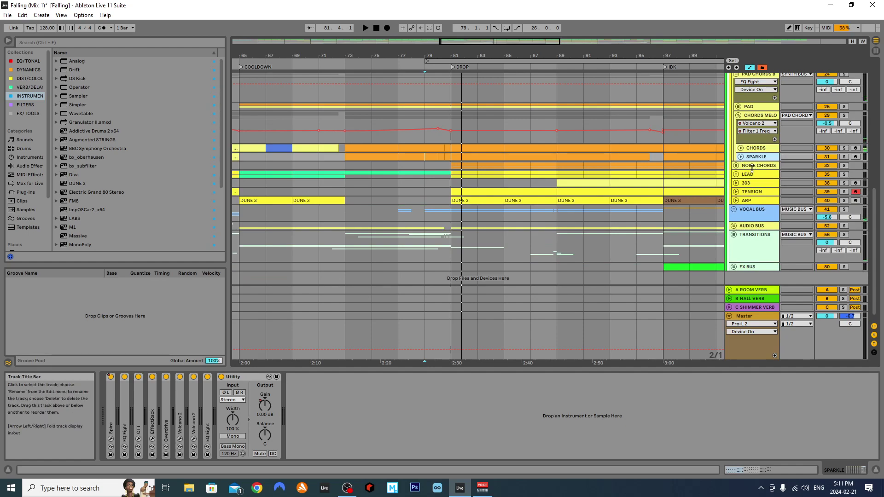
{"action": "left_click", "coordinate": [738, 116]}
Unfold the NOISE CHORDS group and its L and R tracks with the whole arrangement in view.
{"action": "left_click", "coordinate": [735, 124]}
{"action": "left_click", "coordinate": [759, 124]}
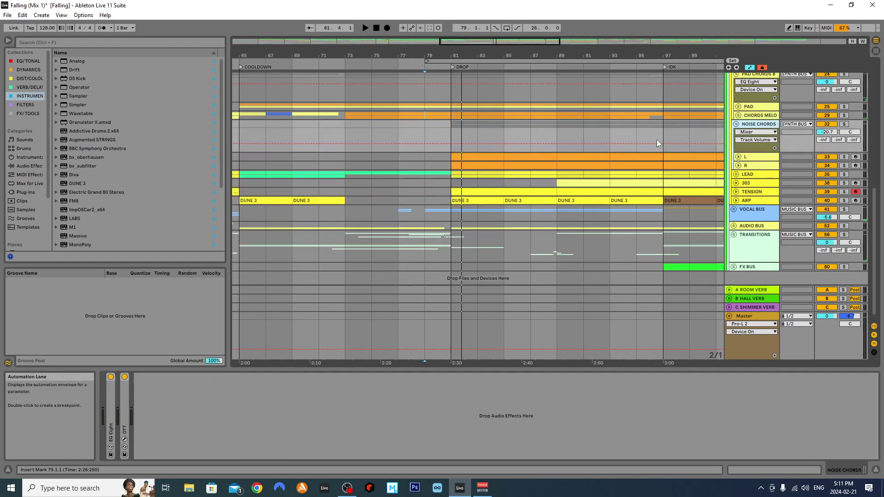
{"action": "key", "text": "w"}
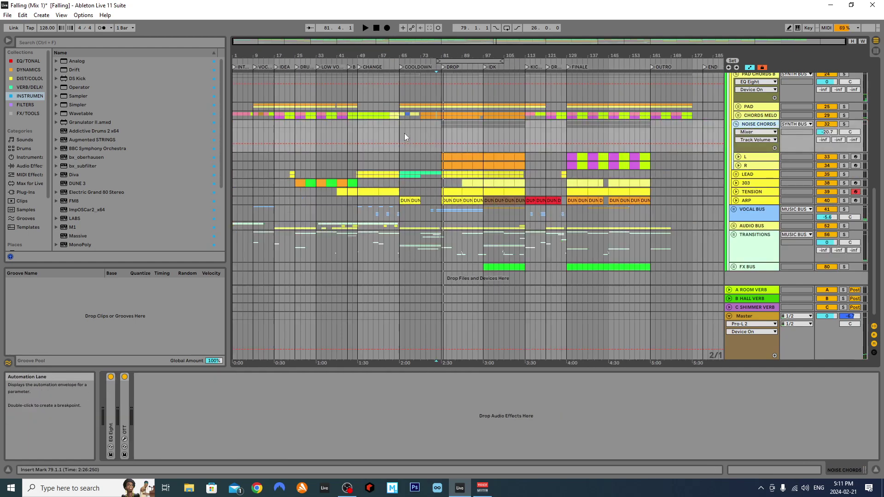
{"action": "left_click", "coordinate": [738, 157]}
{"action": "left_click", "coordinate": [738, 197]}
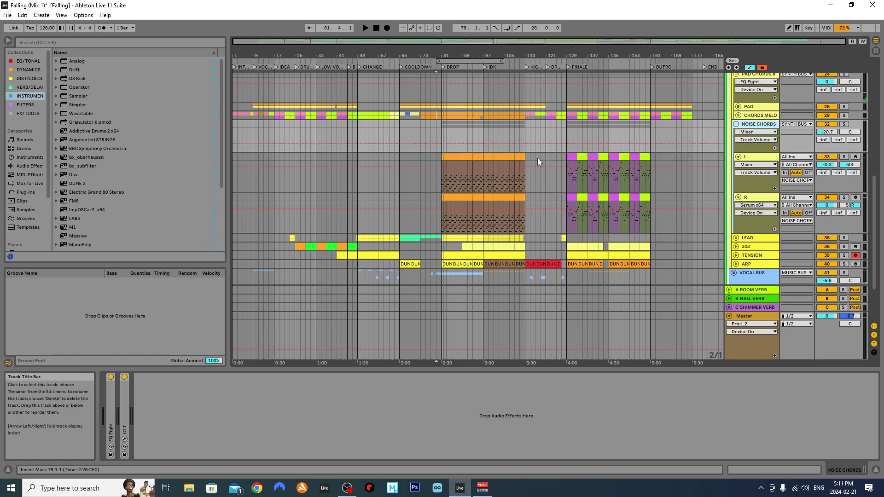
Solo the NOISE CHORDS group, play it from the DROP at bar 81, and turn the solo off and stop.
{"action": "scroll", "coordinate": [537, 158], "scroll_direction": "up", "scroll_amount": 3}
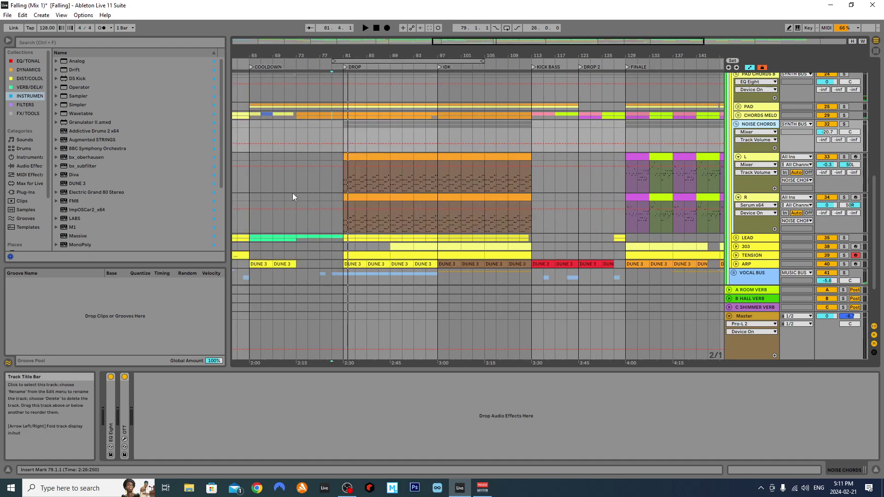
{"action": "left_click", "coordinate": [329, 156]}
{"action": "scroll", "coordinate": [329, 155], "scroll_direction": "up", "scroll_amount": 2}
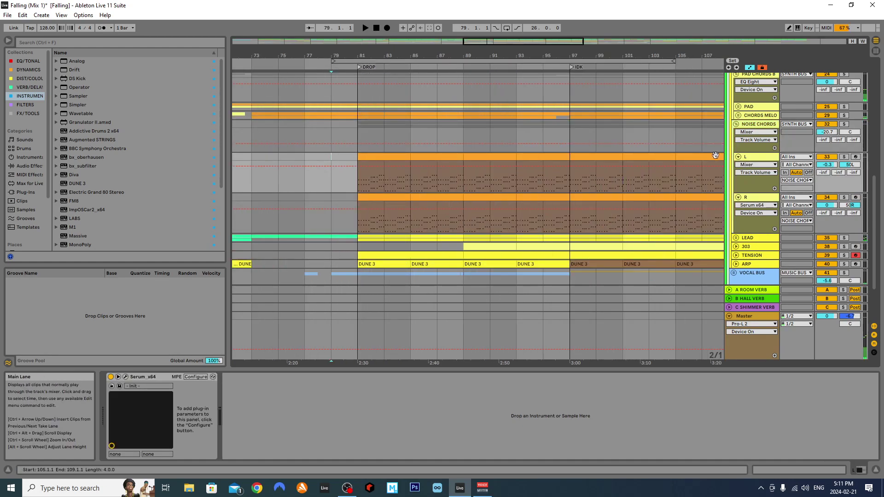
{"action": "left_click", "coordinate": [844, 124]}
{"action": "left_click", "coordinate": [354, 186]}
{"action": "key", "text": "space"}
{"action": "left_click", "coordinate": [845, 127]}
{"action": "key", "text": "space"}
{"action": "left_click", "coordinate": [764, 125]}
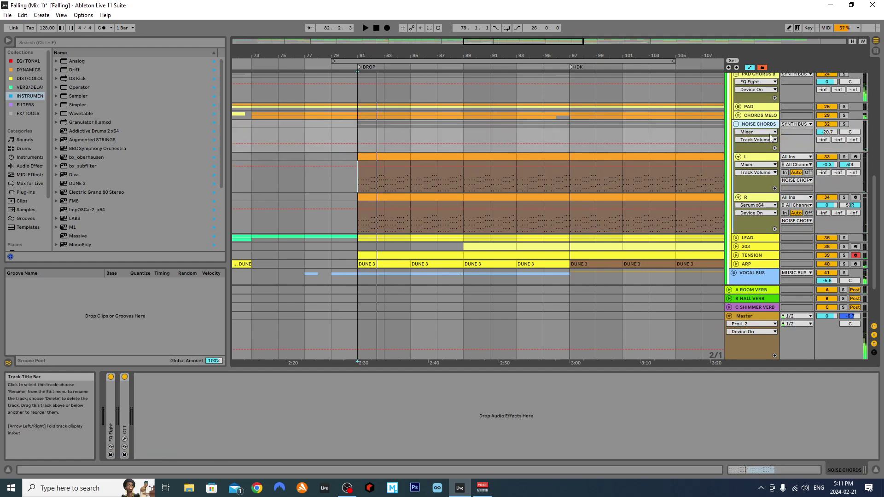
{"action": "left_click", "coordinate": [751, 162]}
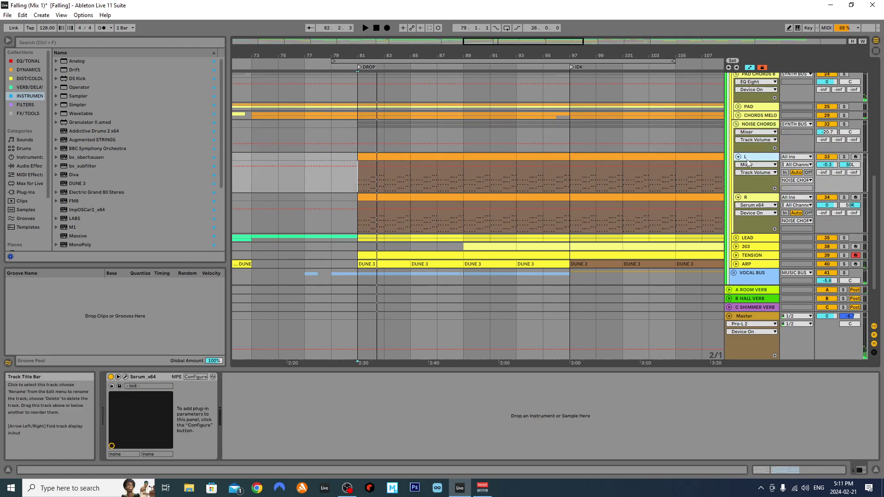
{"action": "left_click", "coordinate": [738, 156]}
{"action": "left_click", "coordinate": [738, 166]}
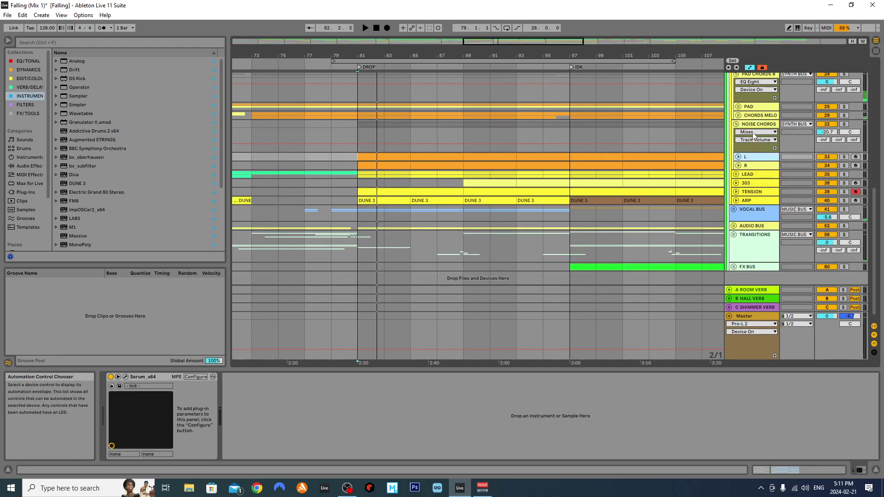
Unfold the L and R tracks of NOISE CHORDS and examine each one's Serum settings, closing each plug-in window.
{"action": "left_click", "coordinate": [738, 157]}
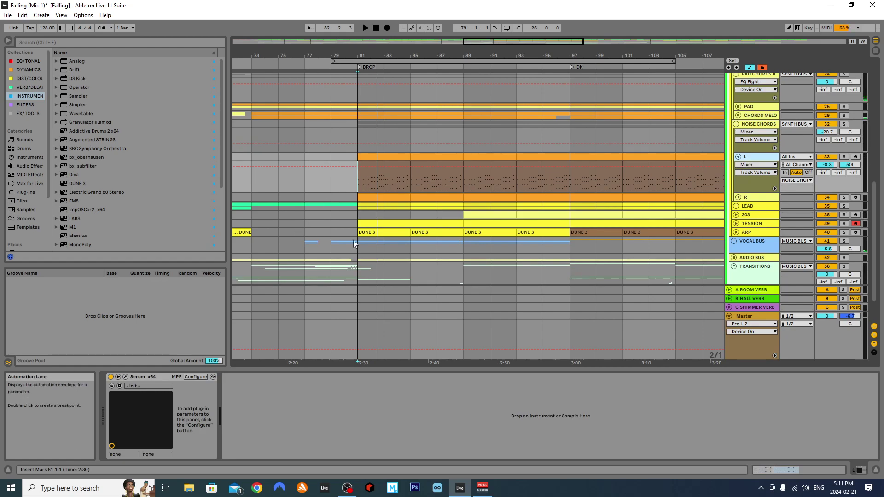
{"action": "left_click", "coordinate": [119, 376]}
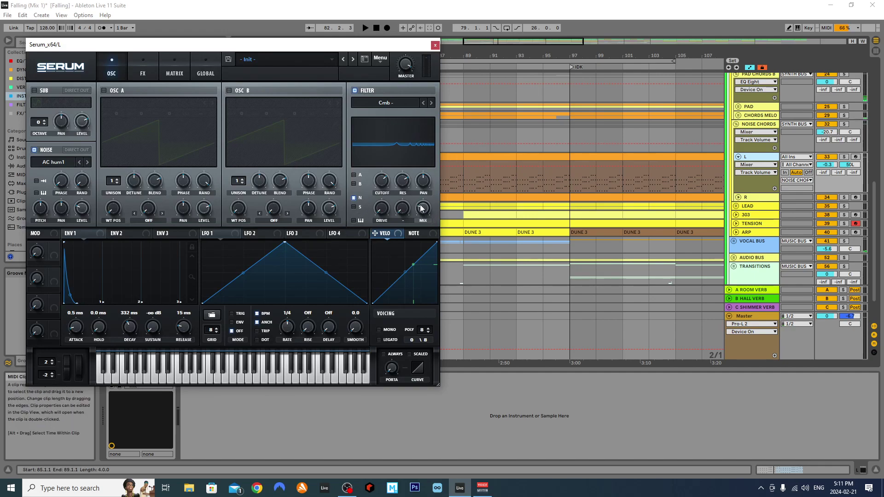
{"action": "left_click", "coordinate": [435, 46]}
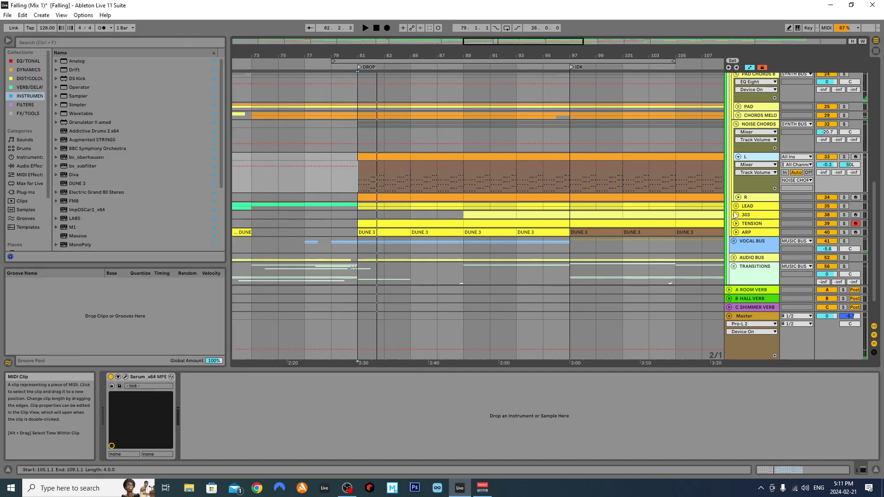
{"action": "left_click", "coordinate": [738, 197]}
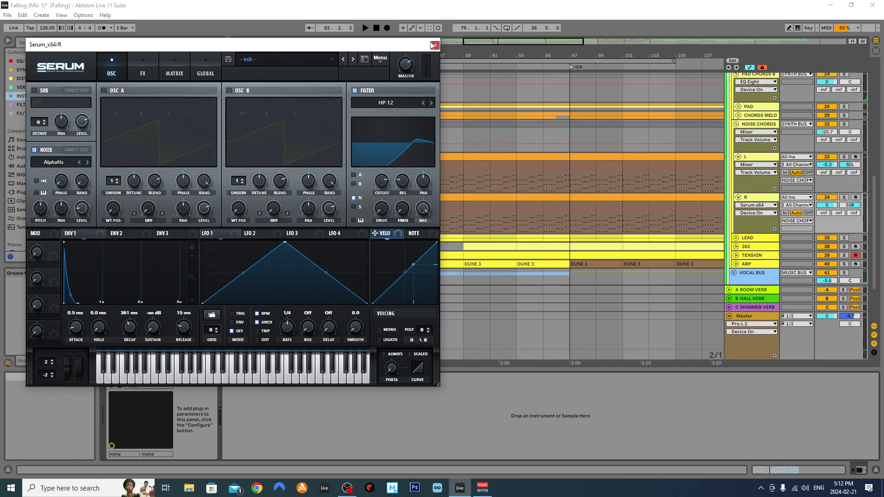
{"action": "left_click", "coordinate": [435, 45]}
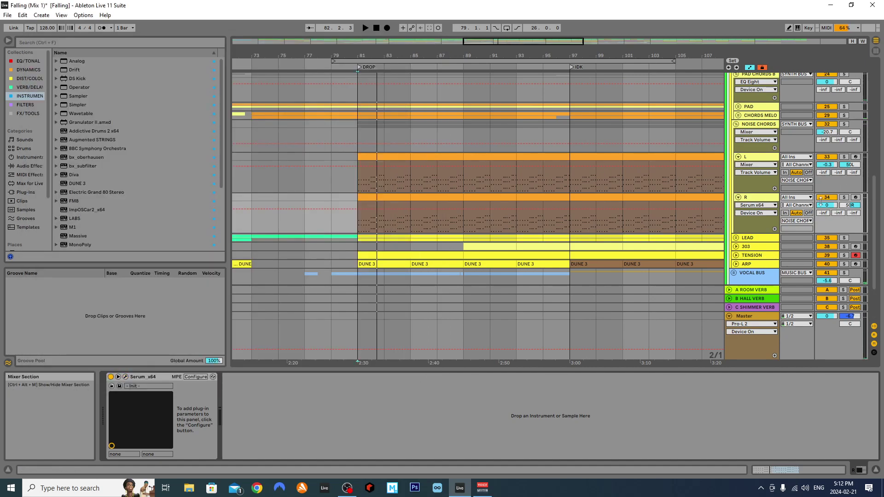
Play the soloed NOISE CHORDS from bar 81, switching the R track off and on to compare, and stop unsoloed.
{"action": "left_click", "coordinate": [844, 124]}
{"action": "key", "text": "space"}
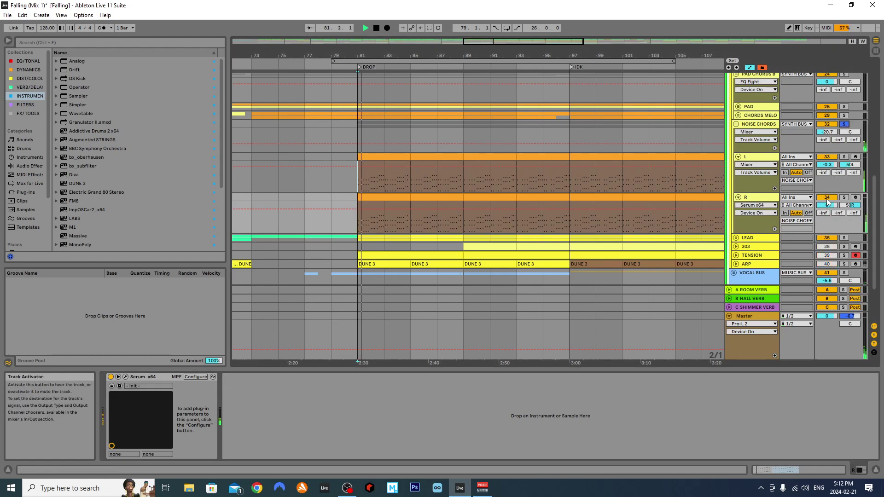
{"action": "left_click", "coordinate": [828, 198]}
{"action": "left_click", "coordinate": [828, 198]}
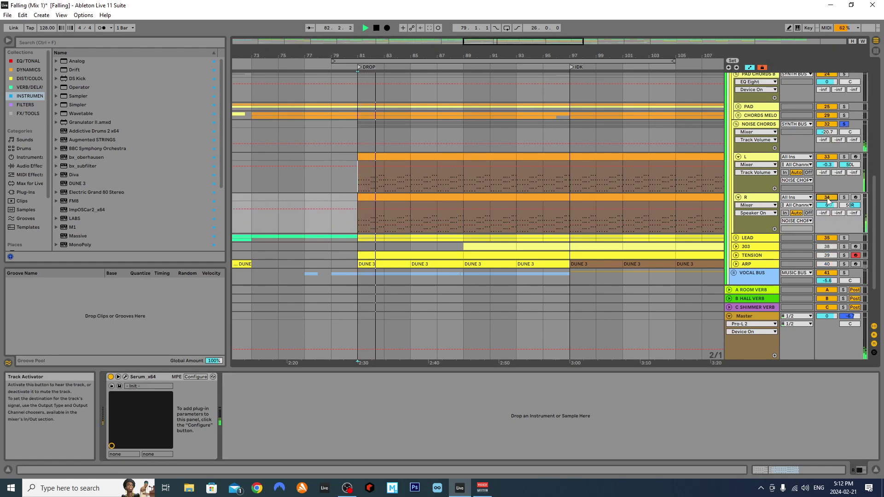
{"action": "key", "text": "space"}
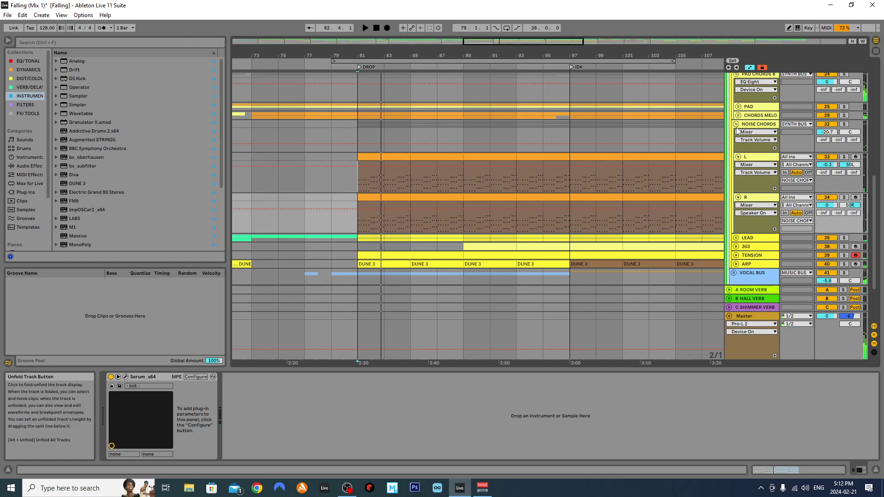
Fold the NOISE CHORDS group and place the insert marker at bar 77, ahead of the DROP.
{"action": "left_click", "coordinate": [331, 125]}
{"action": "key", "text": "Left"}
{"action": "scroll", "coordinate": [405, 133], "scroll_direction": "up", "scroll_amount": 1}
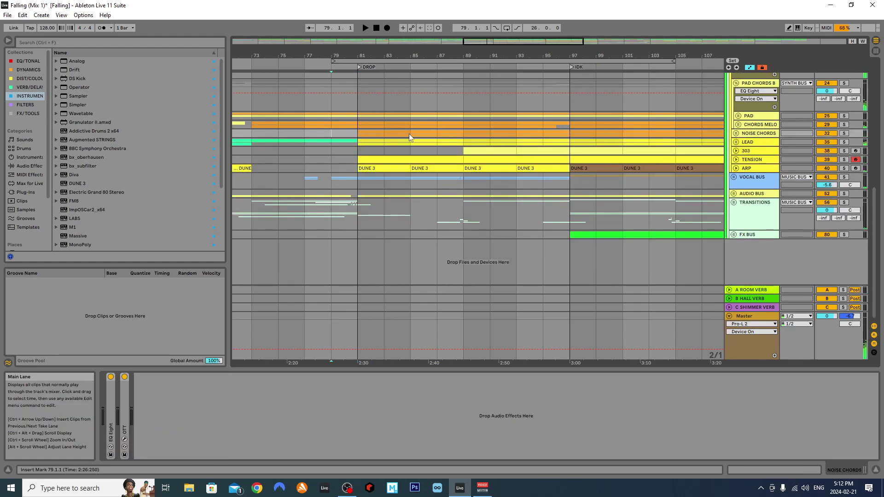
{"action": "scroll", "coordinate": [401, 140], "scroll_direction": "down", "scroll_amount": 10}
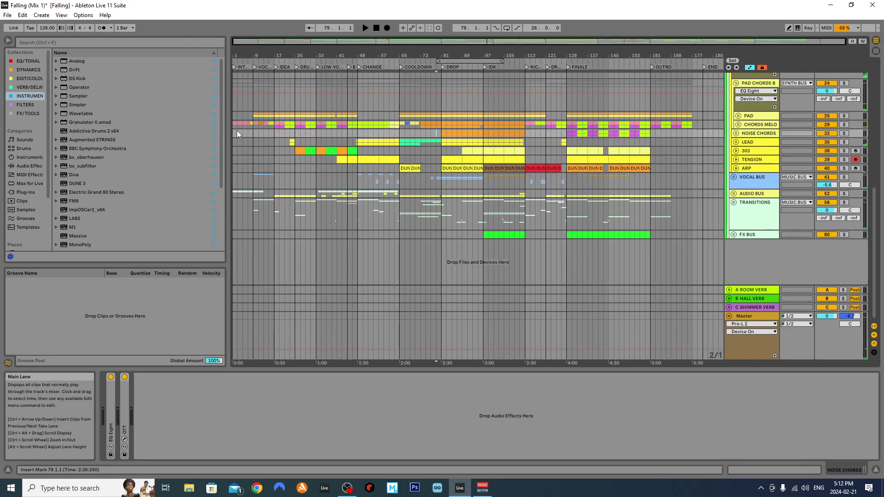
{"action": "key", "text": "Right"}
{"action": "scroll", "coordinate": [453, 141], "scroll_direction": "up", "scroll_amount": 3}
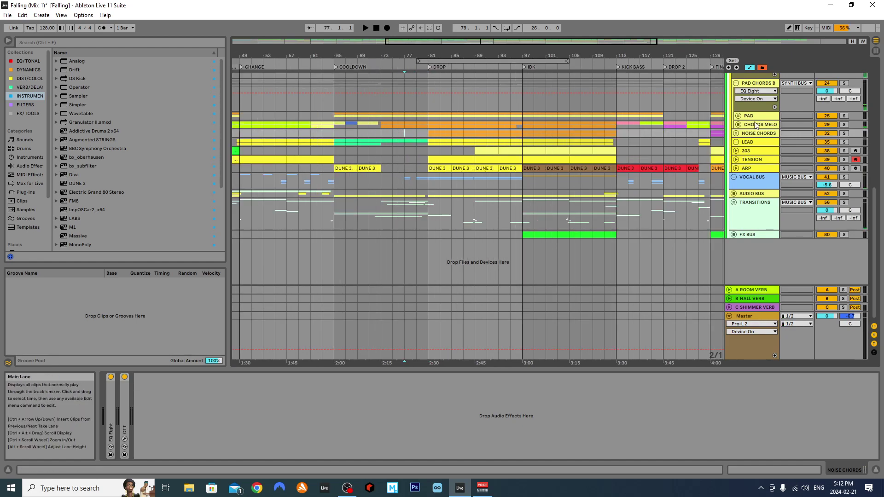
Play the full mix from bar 77, jump to the DROP at bar 81 and stop playback.
{"action": "key", "text": "space"}
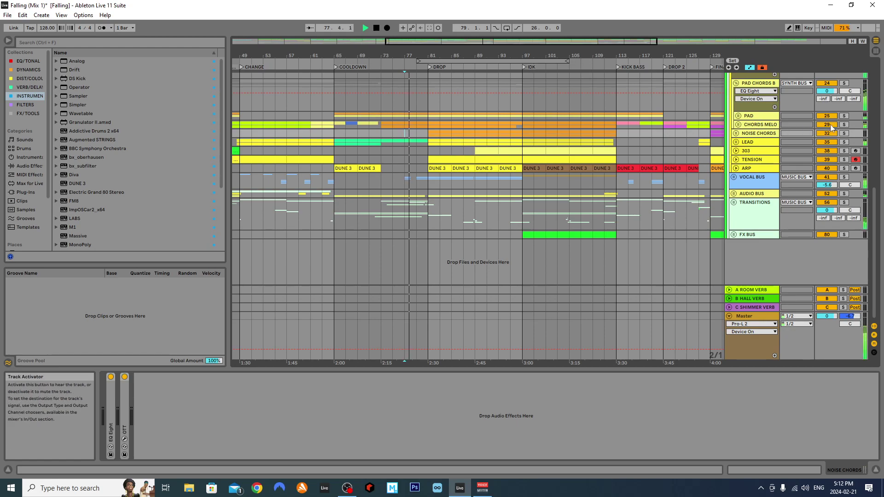
{"action": "left_click", "coordinate": [429, 137]}
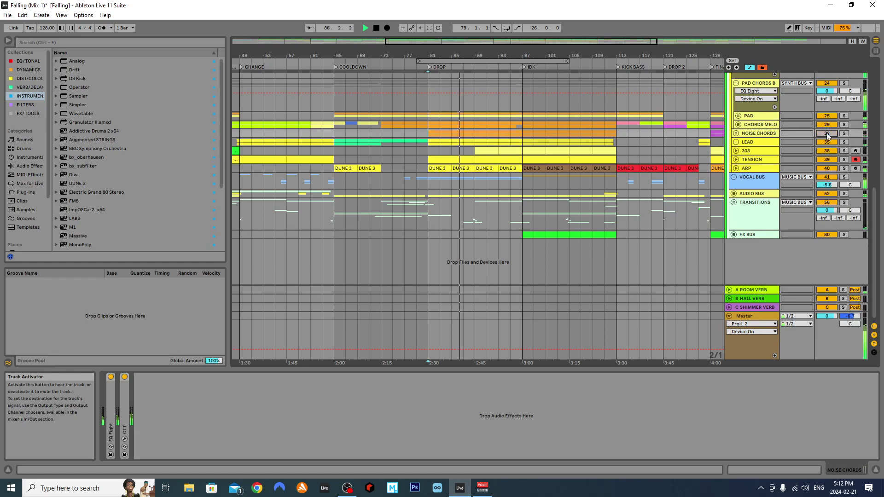
{"action": "key", "text": "space"}
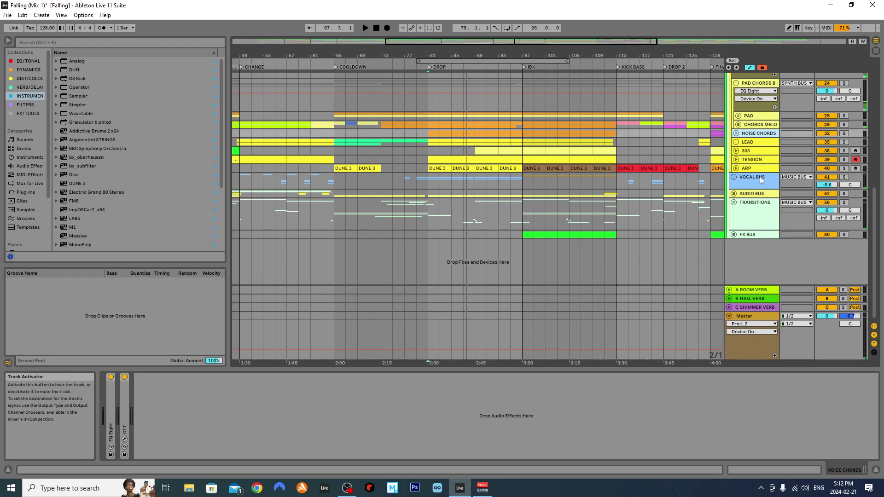
{"action": "left_click", "coordinate": [347, 489]}
{"action": "left_click", "coordinate": [347, 489]}
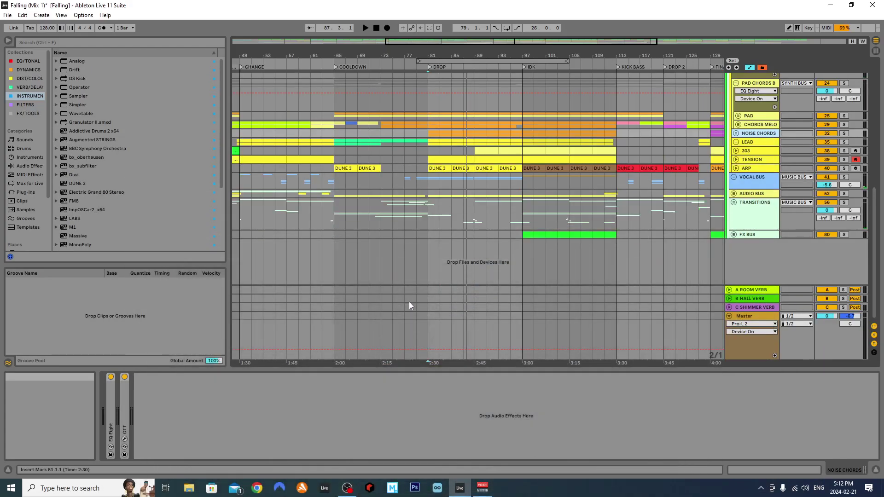
Show the device chains of PAD CHORDS BUS and NOISE CHORDS in turn, and fold the PAD CHORDS BUS group.
{"action": "scroll", "coordinate": [772, 129], "scroll_direction": "up", "scroll_amount": 2}
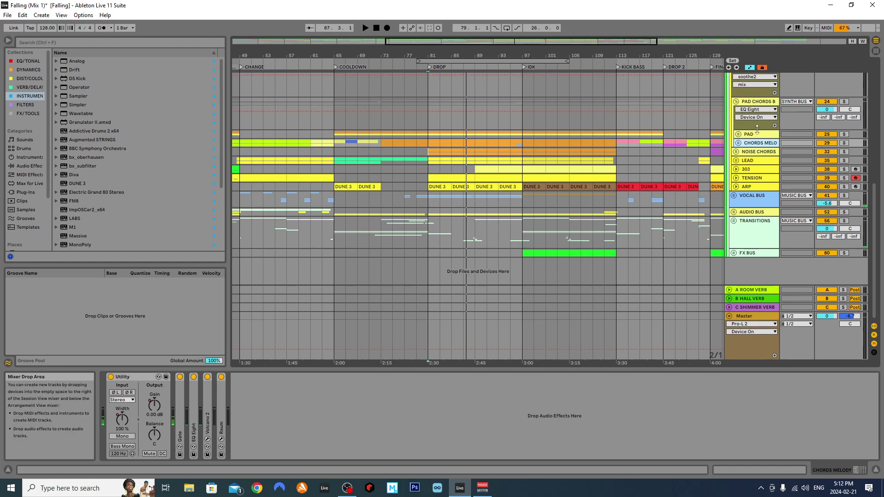
{"action": "left_click", "coordinate": [755, 102]}
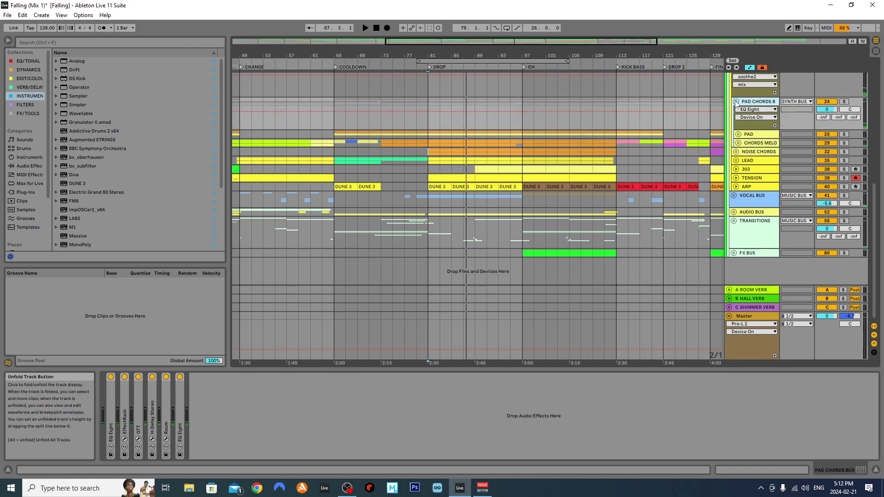
{"action": "left_click", "coordinate": [747, 152]}
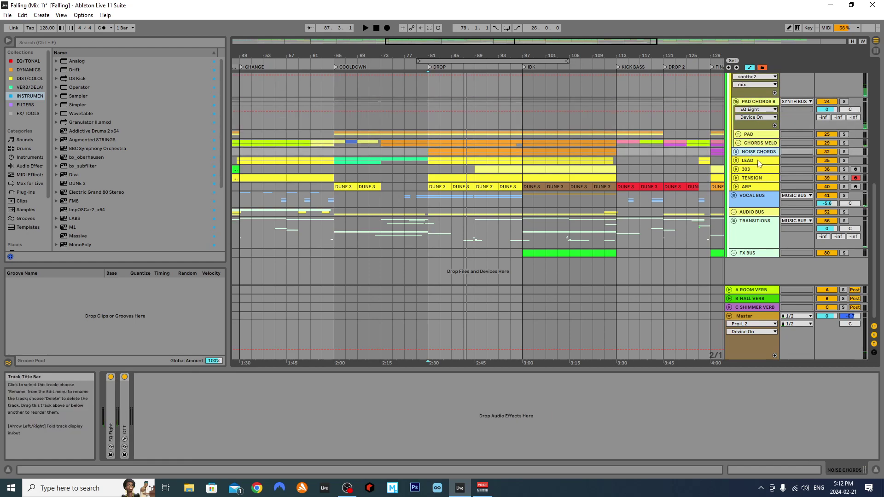
{"action": "left_click", "coordinate": [737, 102]}
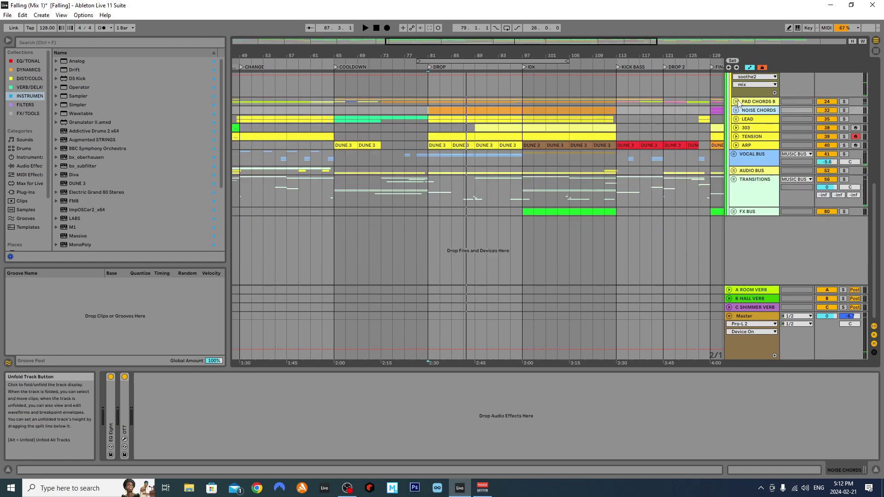
Unfold the LEAD group and its LEAD BACK track, and place the insert marker at the COOLDOWN on bar 65.
{"action": "left_click", "coordinate": [750, 119]}
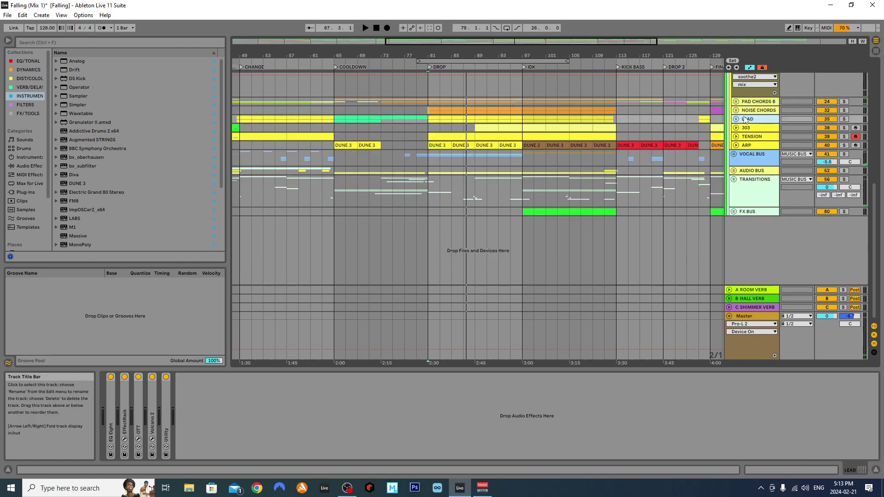
{"action": "left_click", "coordinate": [736, 119]}
{"action": "left_click", "coordinate": [416, 134]}
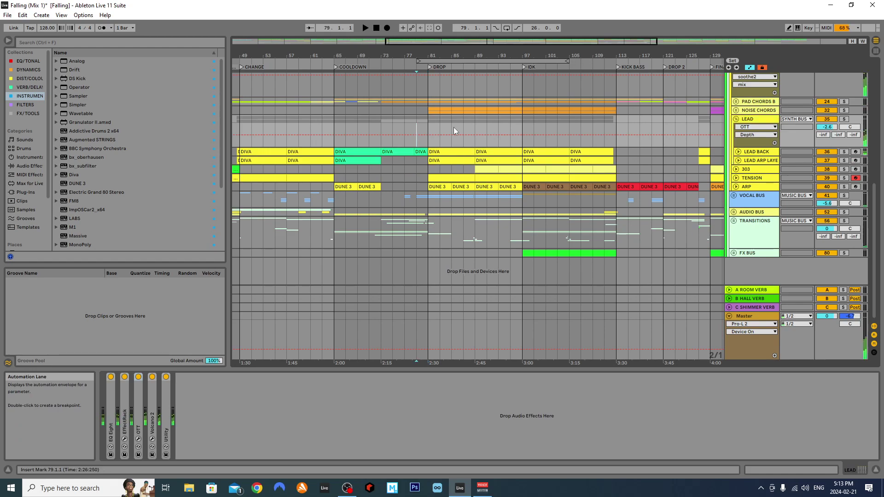
{"action": "left_click", "coordinate": [738, 152]}
{"action": "left_click", "coordinate": [334, 179]}
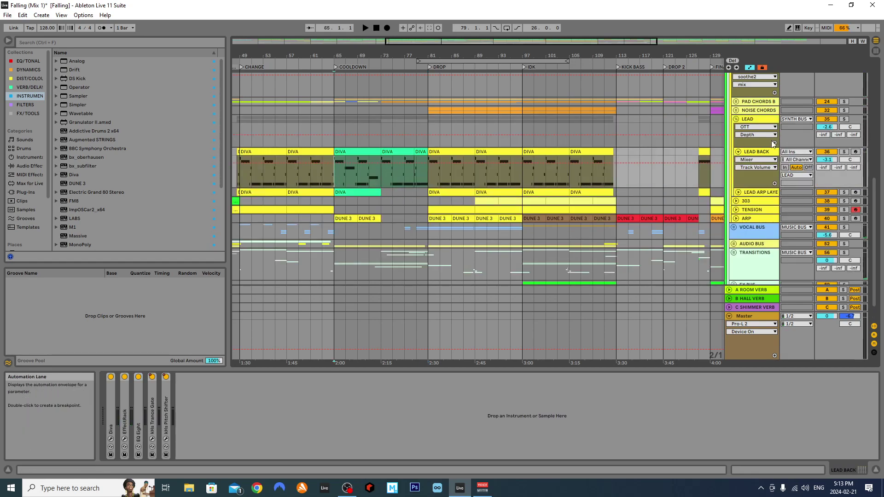
Examine the Diva, EffectRack and EQ Eight devices on LEAD BACK one by one, closing and collapsing each.
{"action": "double_click", "coordinate": [108, 395]}
{"action": "left_click", "coordinate": [125, 378]}
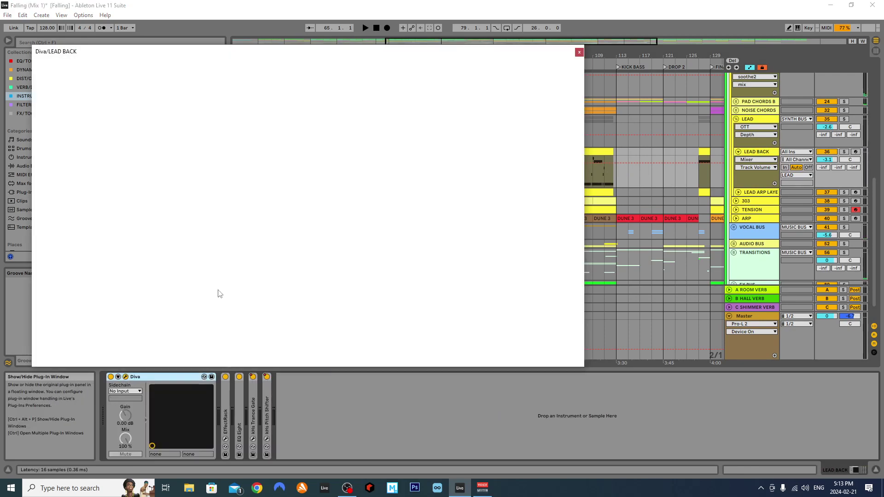
{"action": "left_click", "coordinate": [580, 52]}
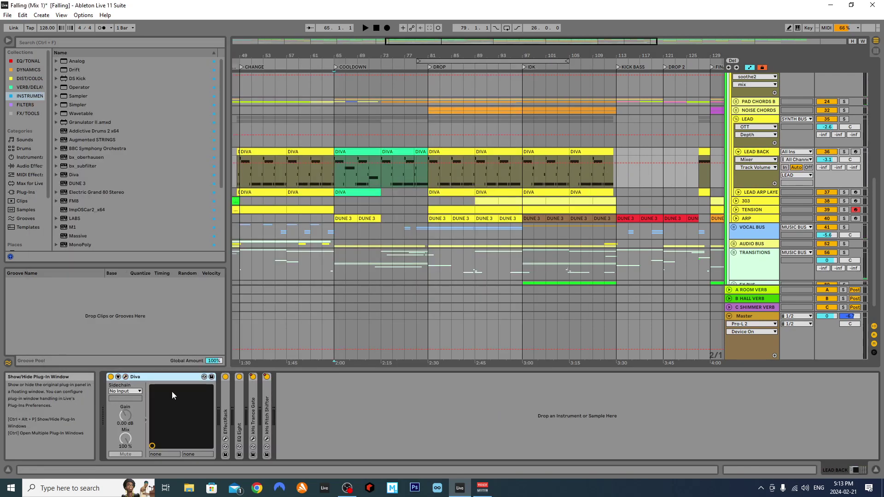
{"action": "double_click", "coordinate": [144, 378]}
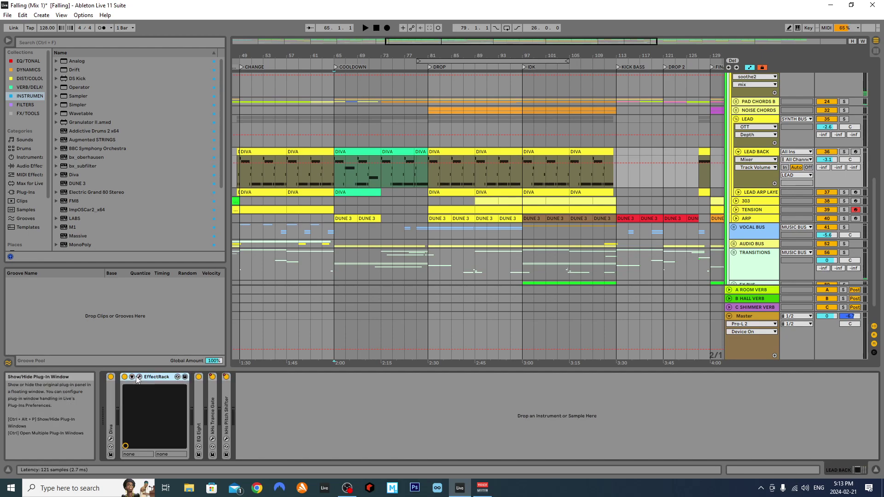
{"action": "left_click", "coordinate": [145, 375]}
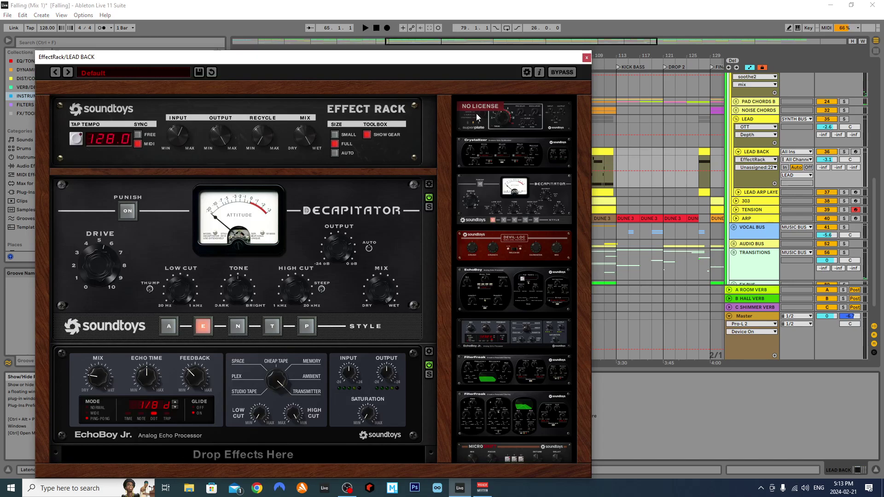
{"action": "left_click", "coordinate": [587, 60]}
{"action": "double_click", "coordinate": [143, 386]}
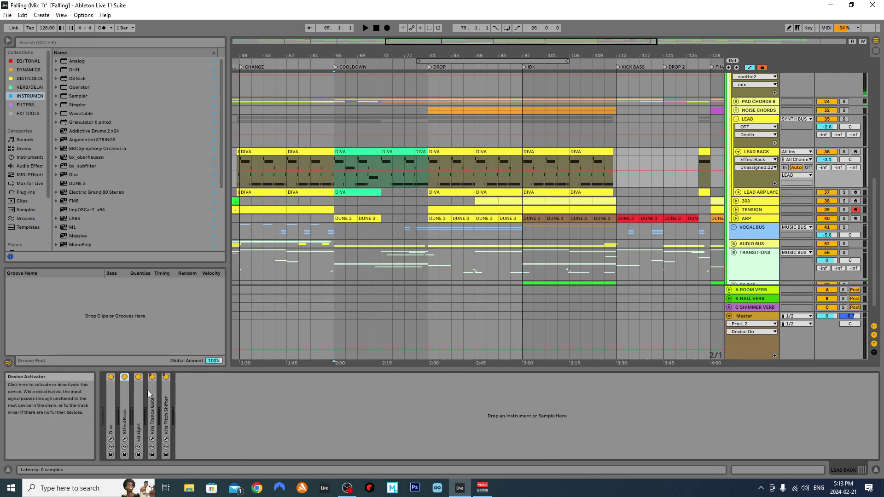
{"action": "double_click", "coordinate": [139, 399]}
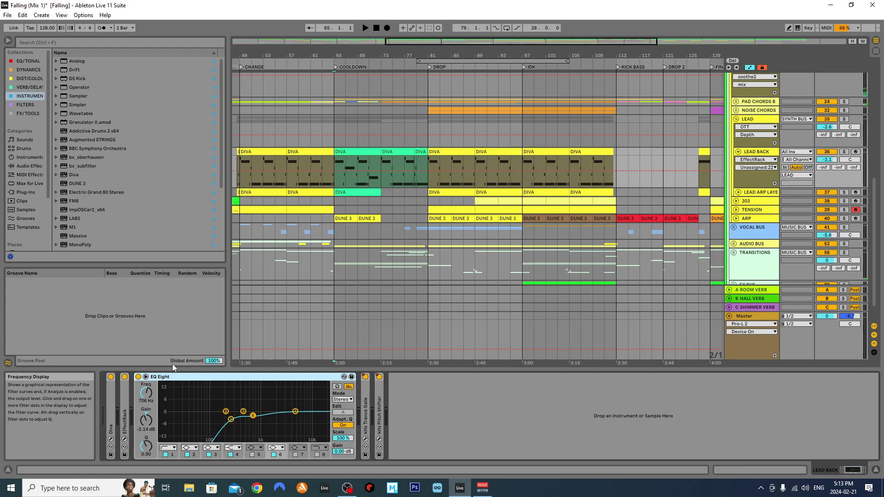
{"action": "double_click", "coordinate": [163, 380]}
Expand kHs Trance Gate on LEAD BACK, show its Mix automation and place the insert marker at bar 81.
{"action": "double_click", "coordinate": [150, 407]}
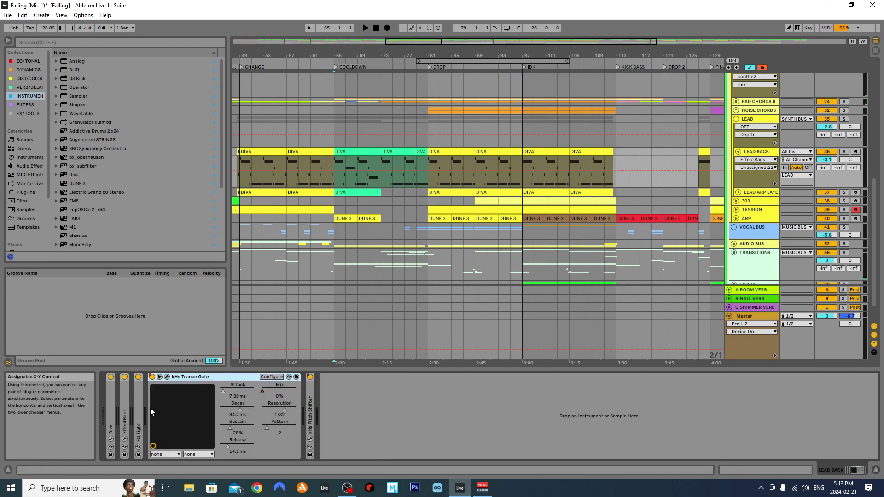
{"action": "right_click", "coordinate": [265, 392]}
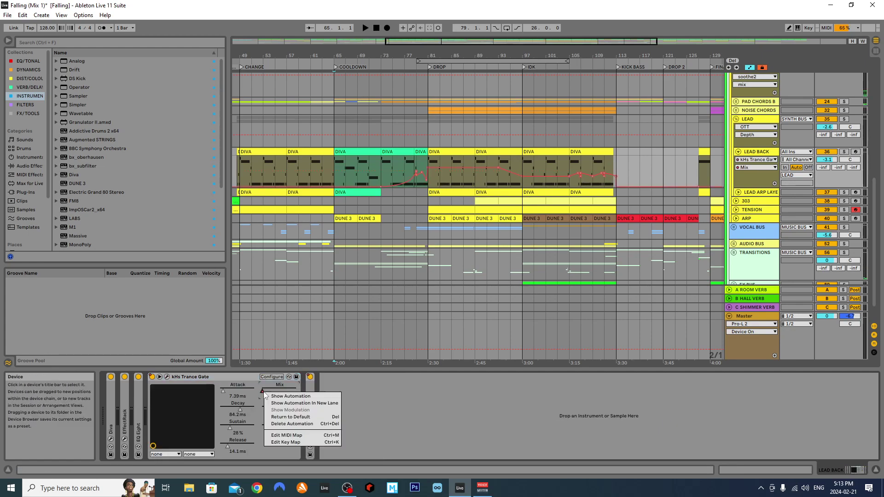
{"action": "left_click", "coordinate": [269, 397]}
{"action": "left_click", "coordinate": [429, 180]}
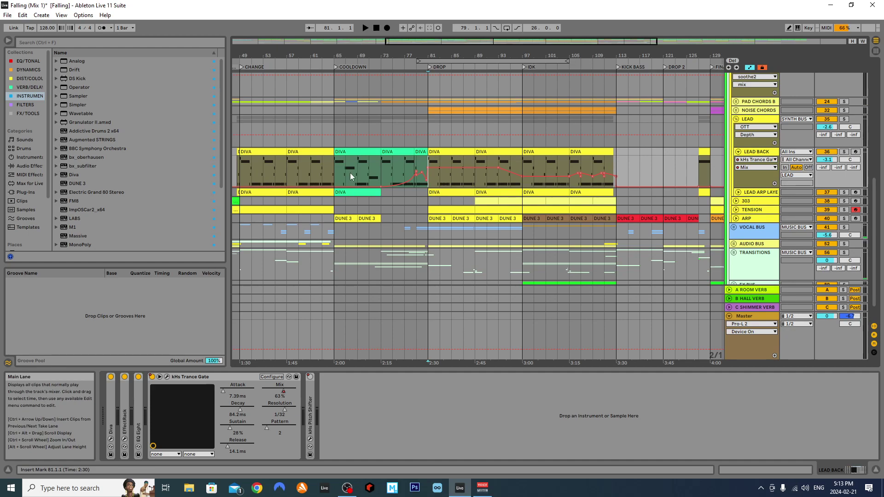
Solo the LEAD group, play it briefly from the COOLDOWN at bar 65 and stop.
{"action": "left_click", "coordinate": [335, 179]}
{"action": "key", "text": "space"}
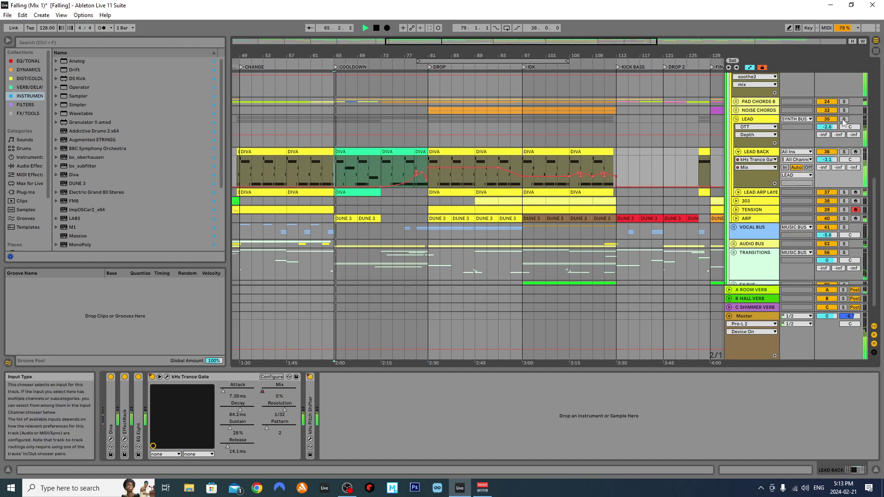
{"action": "key", "text": "space"}
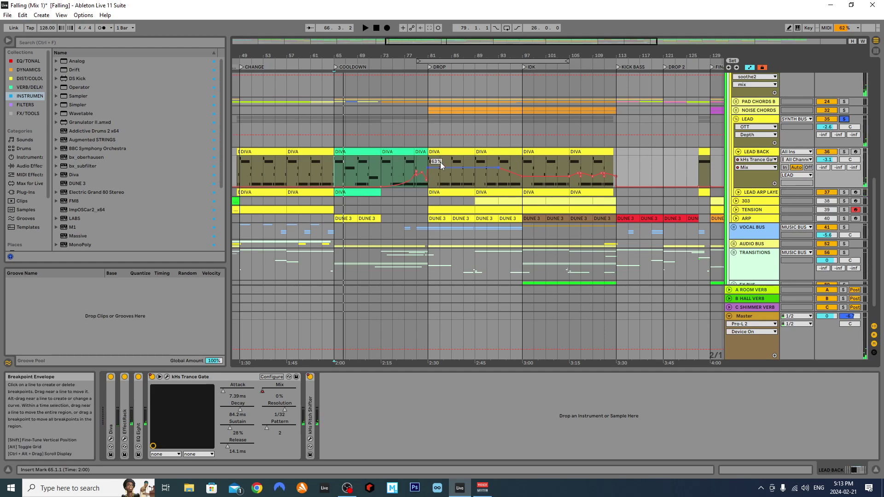
Audition the soloed LEAD around the DROP, from bar 75 and from the IDK section at bar 97, then stop.
{"action": "left_click", "coordinate": [427, 157]}
{"action": "key", "text": "space"}
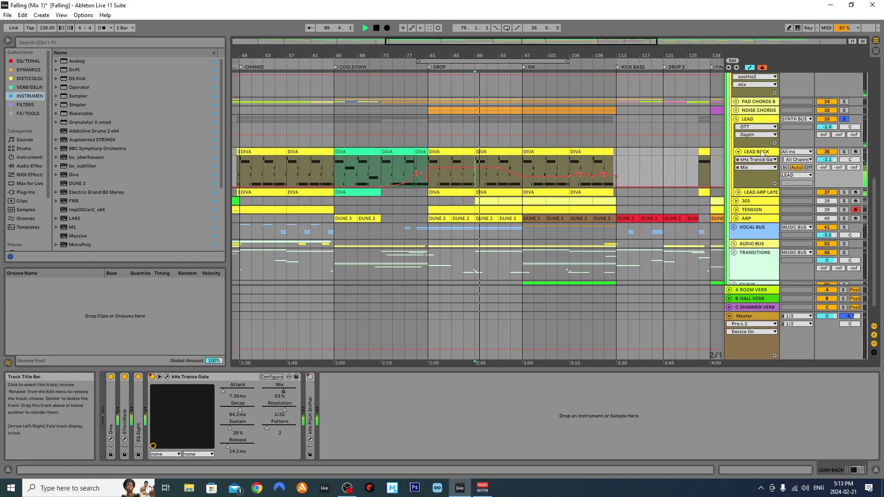
{"action": "left_click", "coordinate": [388, 162]}
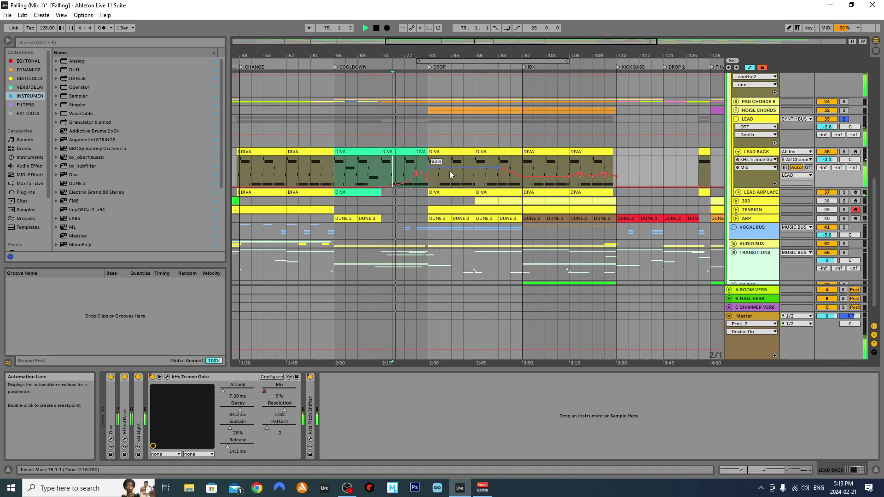
{"action": "left_click", "coordinate": [429, 159]}
{"action": "key", "text": "space"}
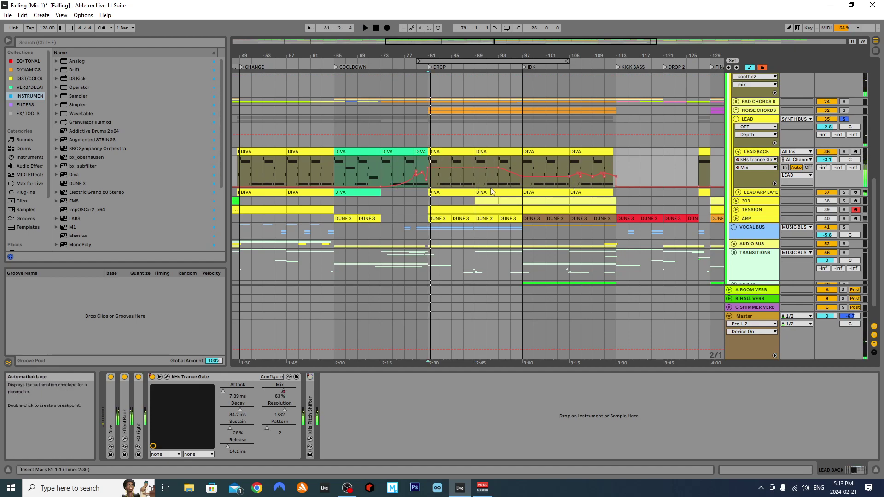
{"action": "left_click", "coordinate": [523, 162]}
{"action": "key", "text": "space"}
Show the Utility Gain automation on the LEAD group and play the soloed group from bar 81, then stop.
{"action": "left_click", "coordinate": [757, 126]}
{"action": "left_click", "coordinate": [752, 169]}
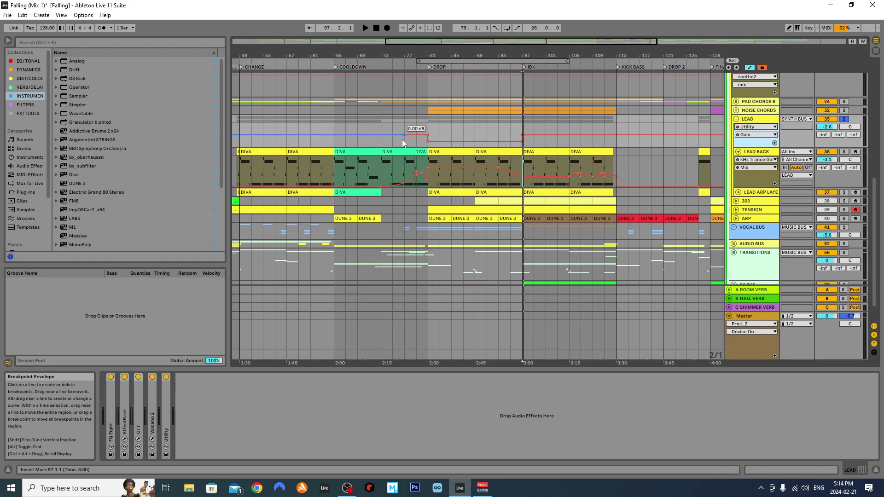
{"action": "left_click", "coordinate": [450, 129]}
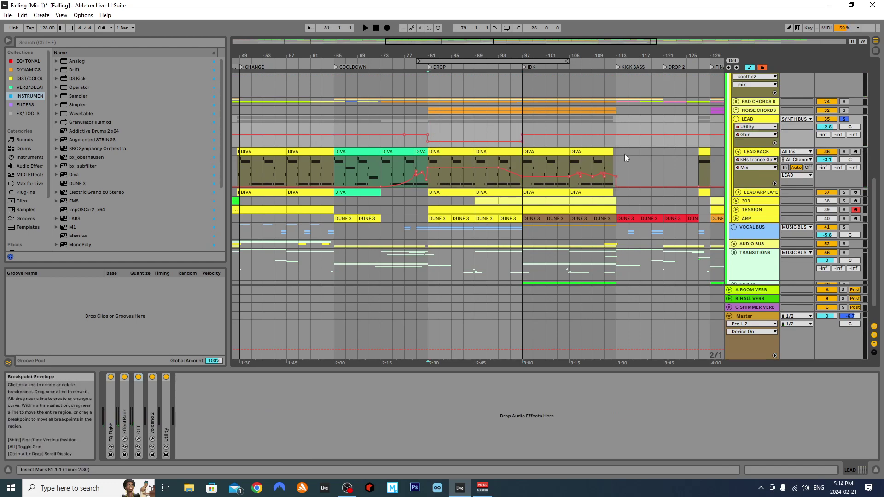
{"action": "key", "text": "space"}
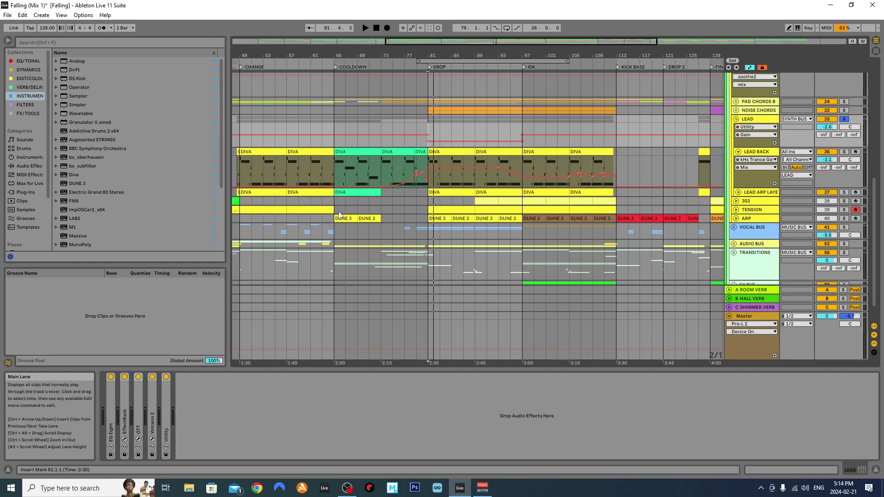
Play the soloed LEAD from bar 93 and restart it from bar 97 on the LEAD BACK track.
{"action": "left_click", "coordinate": [498, 128]}
{"action": "key", "text": "space"}
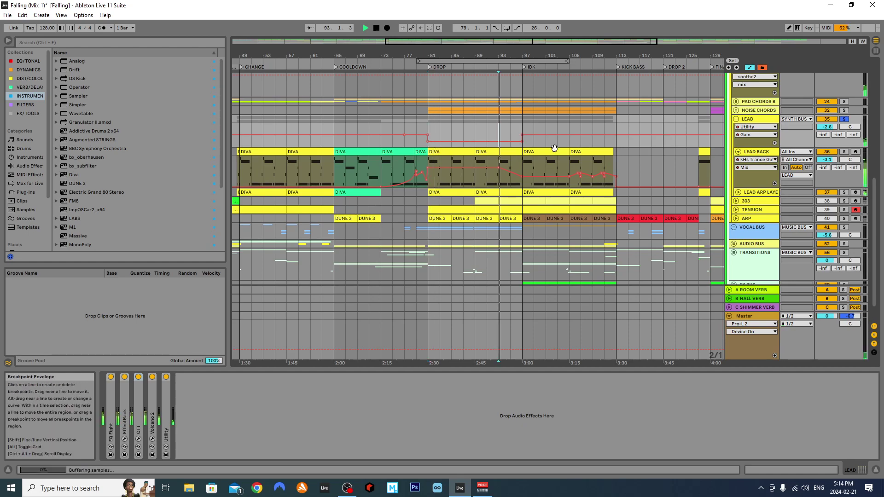
{"action": "left_click", "coordinate": [527, 171]}
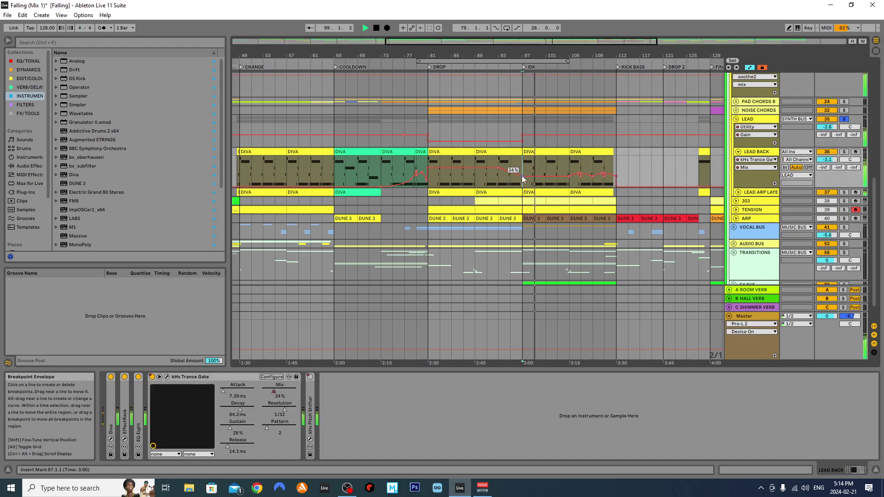
Try moving the Trance Gate Mix breakpoint at bar 97 on LEAD BACK, undo the move and stop playback.
{"action": "left_click_drag", "start_coordinate": [522, 177], "coordinate": [546, 186]}
{"action": "key", "text": "ctrl+z"}
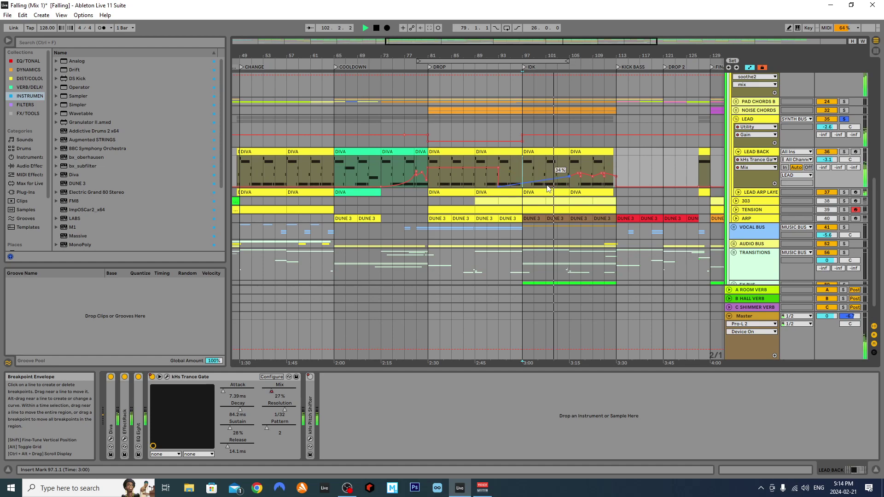
{"action": "key", "text": "space"}
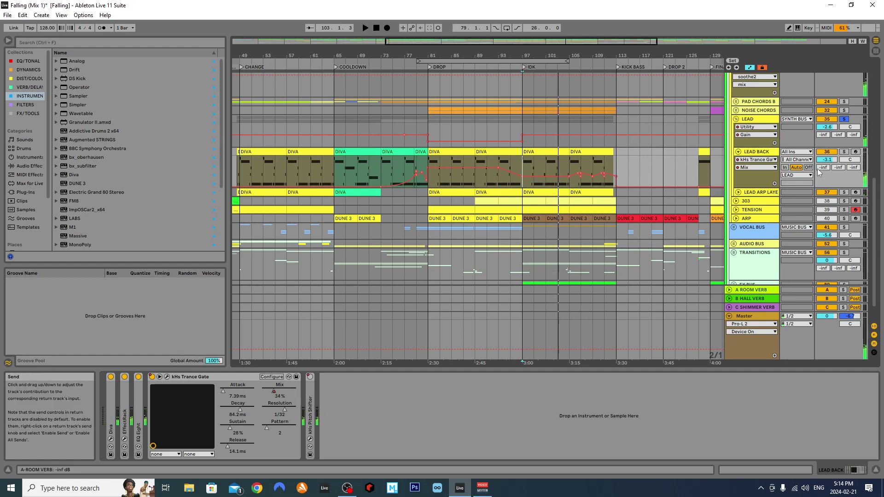
Fold the LEAD BACK track and collapse its kHs Trance Gate device.
{"action": "left_click", "coordinate": [738, 152]}
{"action": "left_click", "coordinate": [737, 152]}
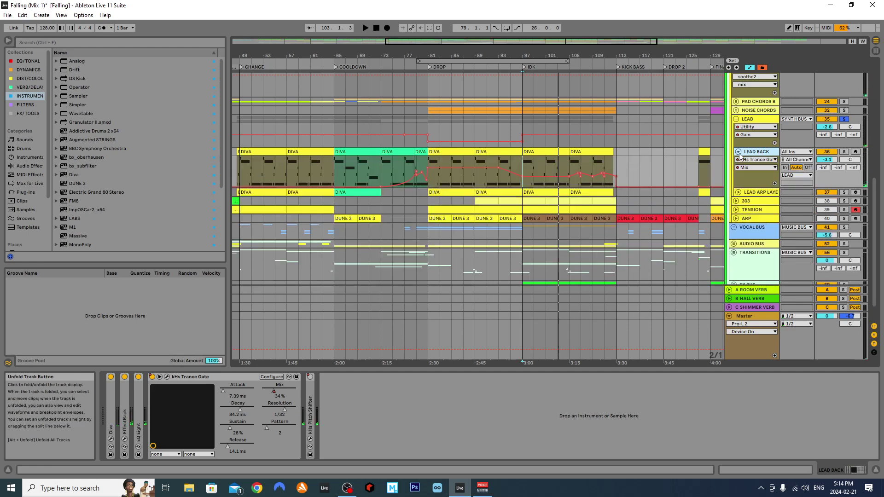
{"action": "left_click", "coordinate": [737, 152]}
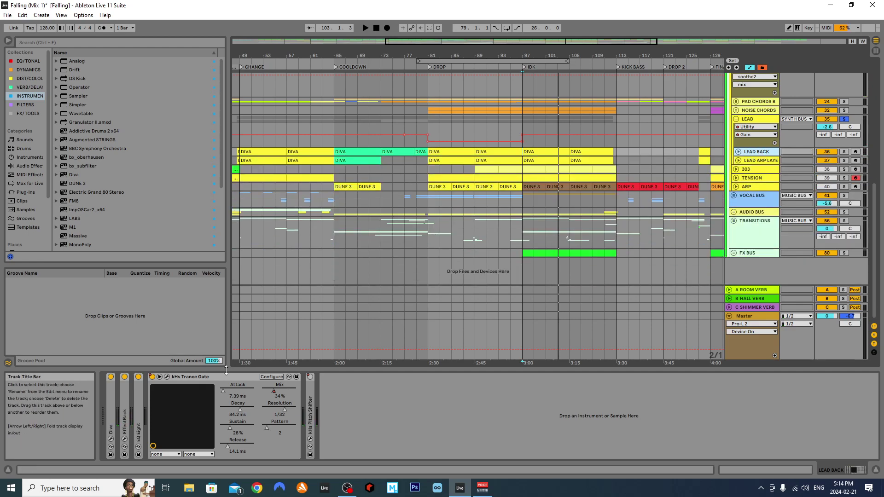
{"action": "double_click", "coordinate": [190, 377]}
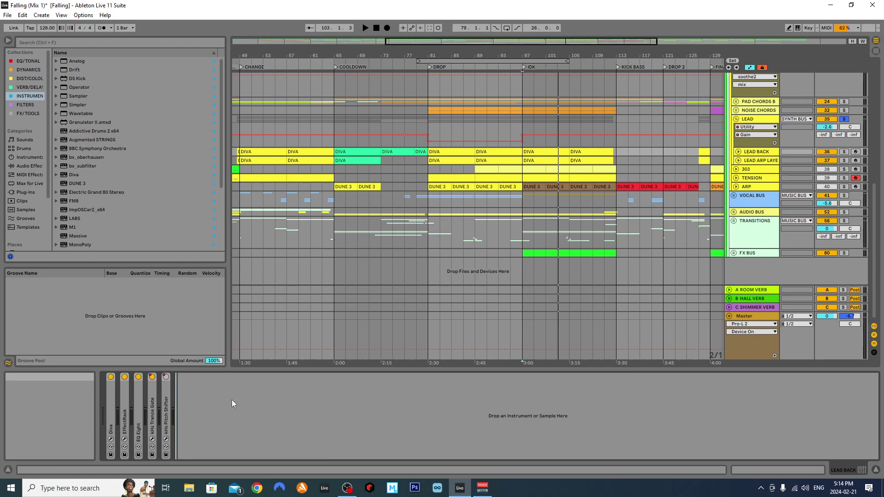
Expand the kHs Pitch Shifter on LEAD BACK and show its Pitch automation in the arrangement.
{"action": "double_click", "coordinate": [167, 394]}
{"action": "right_click", "coordinate": [255, 392]}
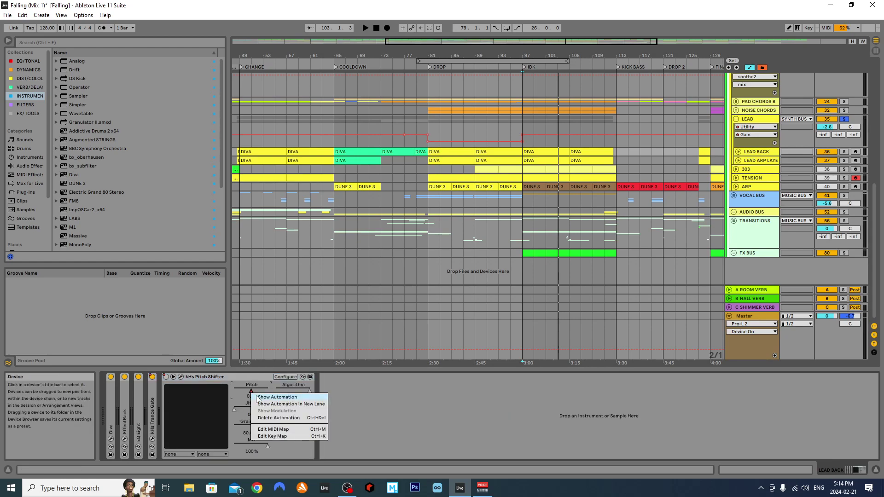
{"action": "left_click", "coordinate": [276, 397]}
Play the LEAD BACK Pitch automation from bar 79 into the DROP, then stop and replay it from bar 79.
{"action": "left_click", "coordinate": [414, 184]}
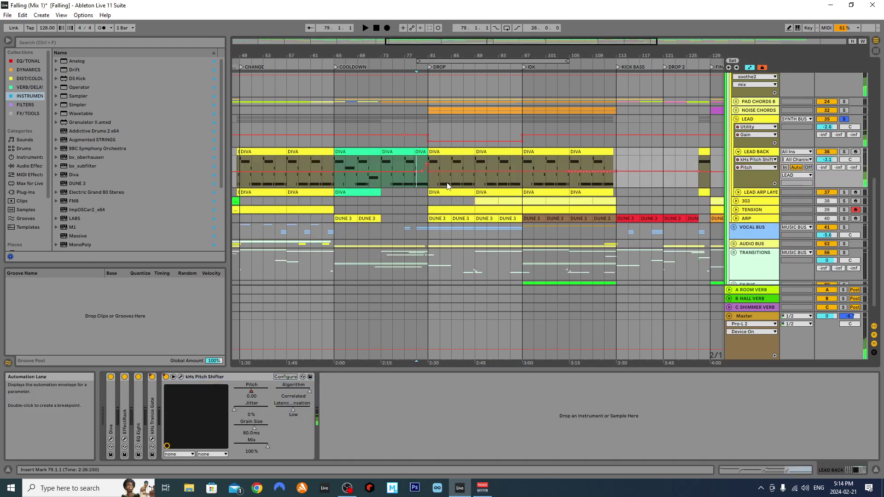
{"action": "scroll", "coordinate": [445, 181], "scroll_direction": "up", "scroll_amount": 3}
{"action": "key", "text": "space"}
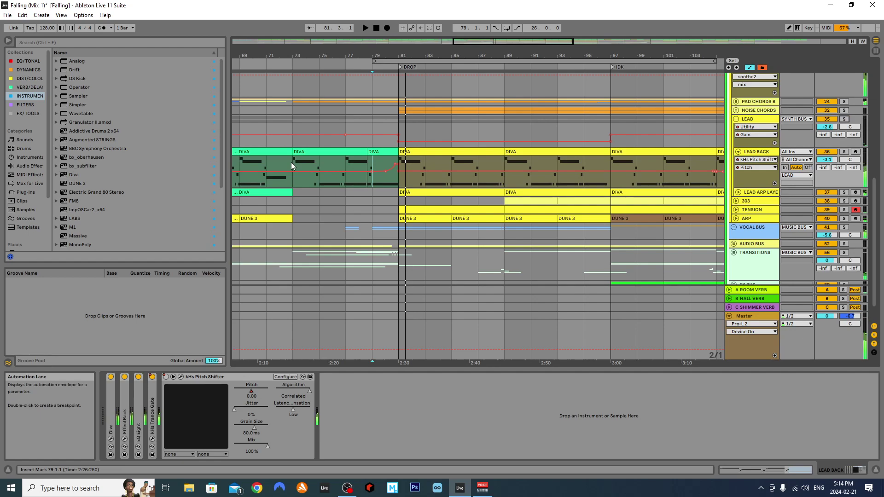
{"action": "key", "text": "space"}
{"action": "left_click", "coordinate": [352, 166]}
{"action": "left_click", "coordinate": [372, 168]}
{"action": "key", "text": "space"}
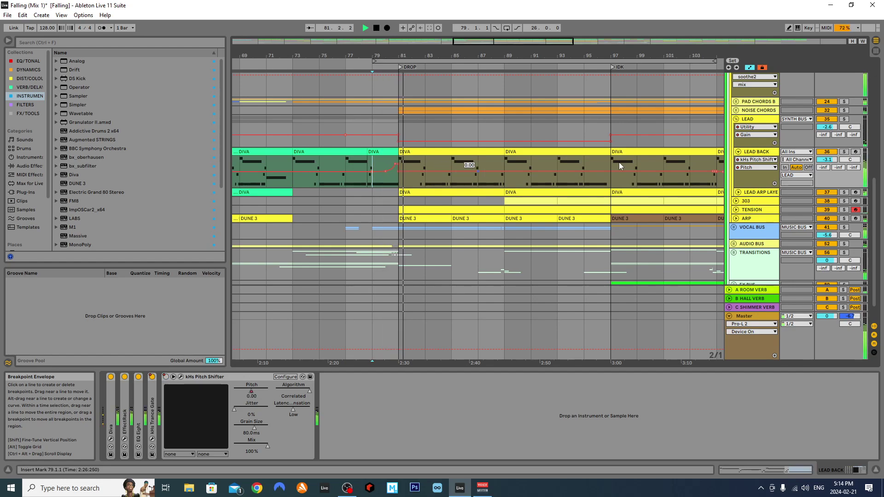
Fold LEAD BACK, unfold LEAD ARP LAYER, stop playback and place the insert marker at bar 65.
{"action": "left_click", "coordinate": [737, 153]}
{"action": "left_click", "coordinate": [738, 161]}
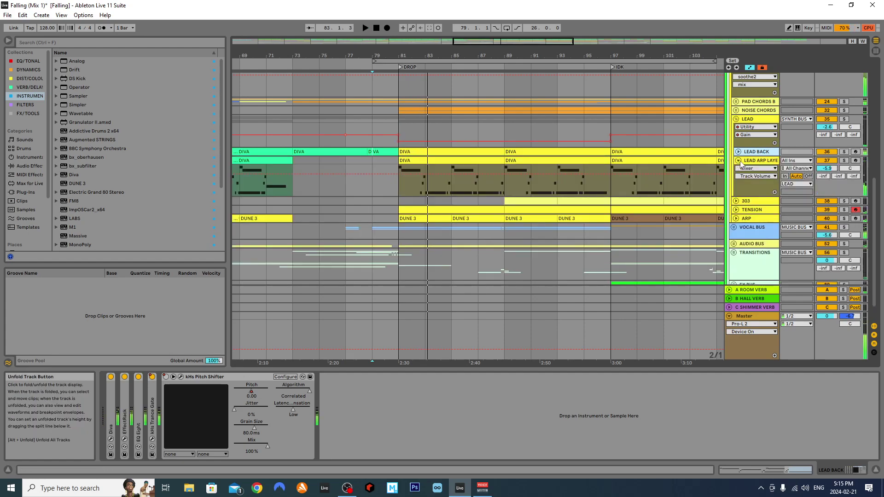
{"action": "key", "text": "space"}
{"action": "scroll", "coordinate": [532, 186], "scroll_direction": "down", "scroll_amount": 3}
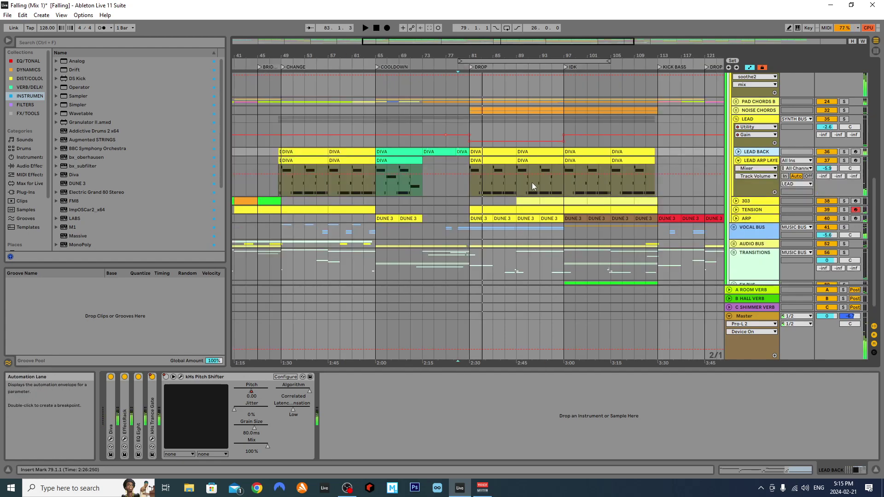
{"action": "left_click", "coordinate": [377, 186]}
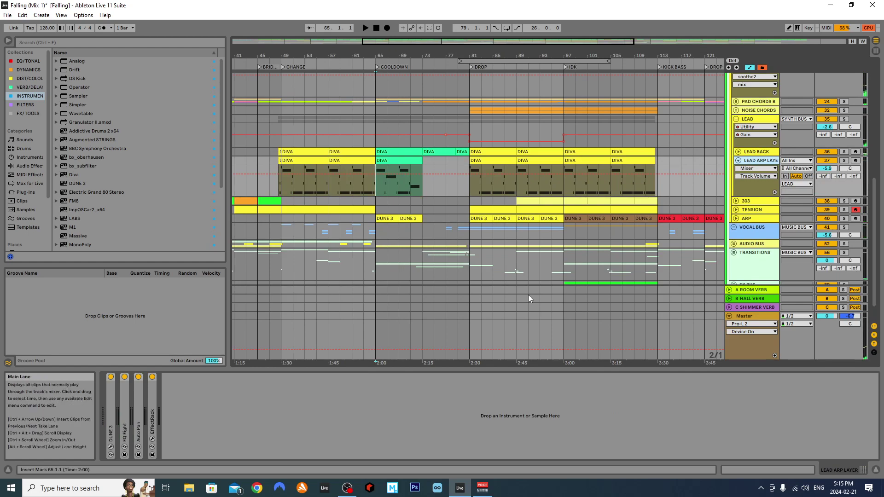
Compare the LEAD BACK and LEAD ARP LAYER device chains, inspect the DUNE 3 plug-in window and close it.
{"action": "left_click", "coordinate": [760, 153]}
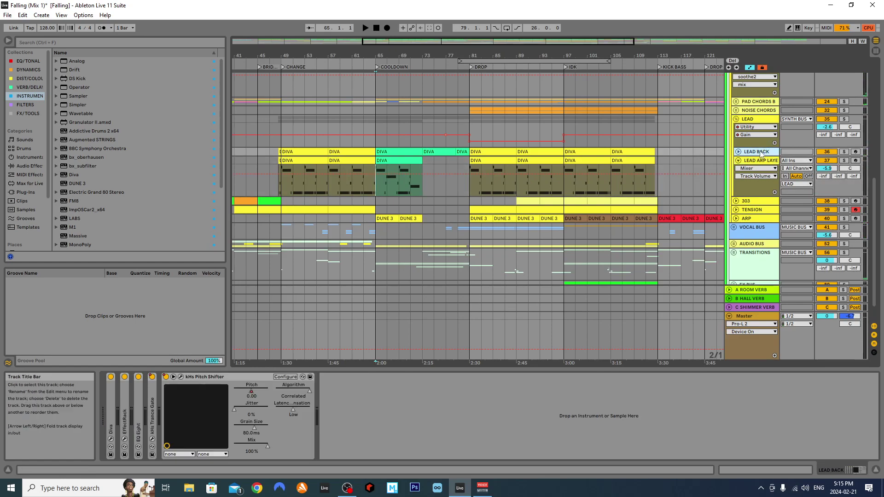
{"action": "left_click", "coordinate": [751, 162]}
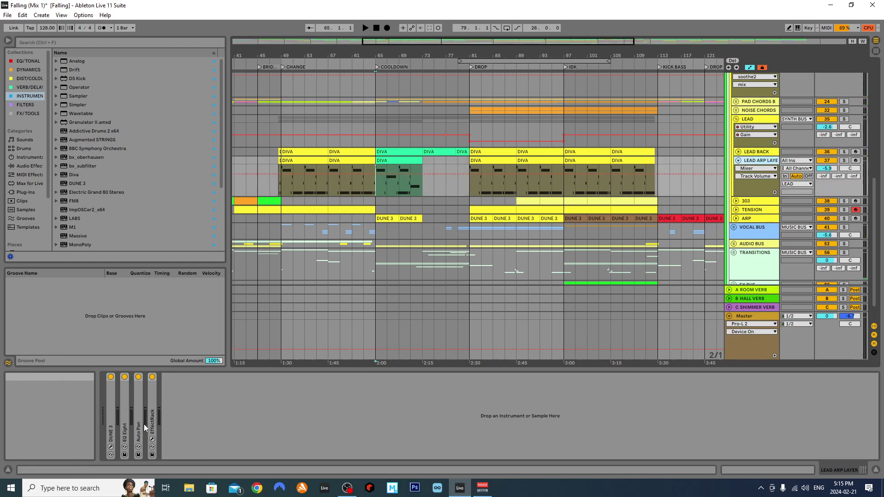
{"action": "left_click", "coordinate": [125, 377]}
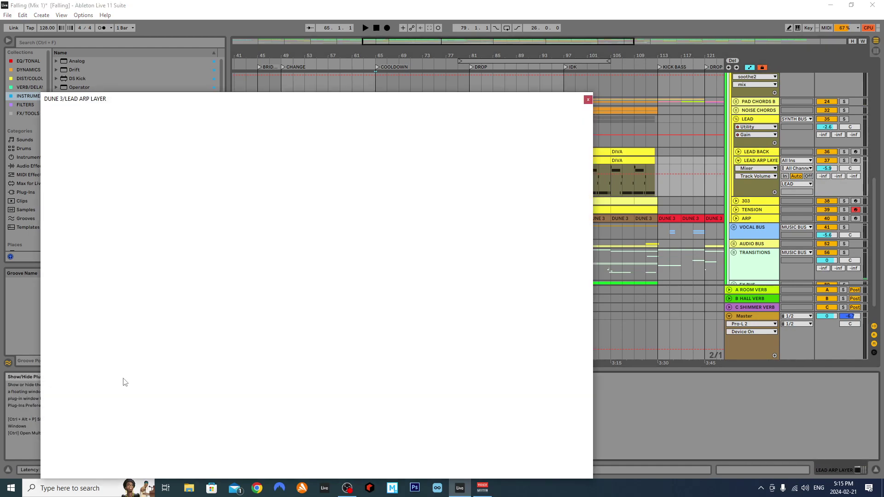
{"action": "left_click_drag", "start_coordinate": [348, 103], "coordinate": [408, 67]}
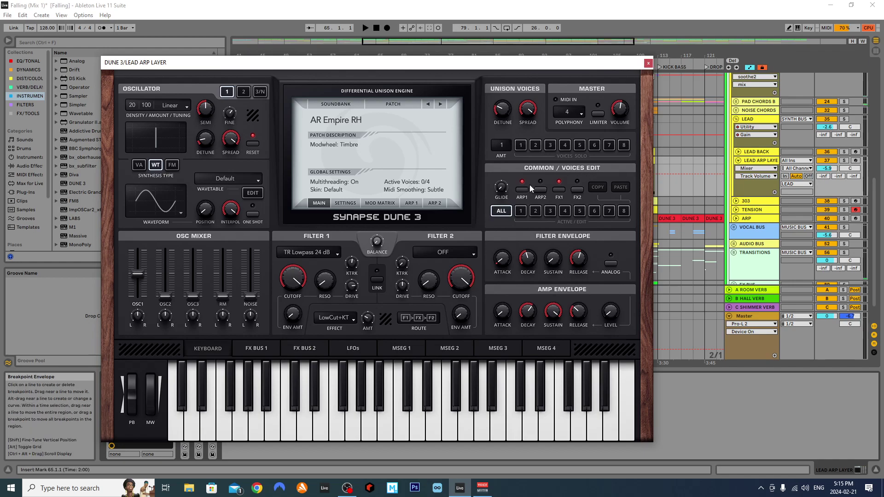
{"action": "left_click", "coordinate": [648, 64]}
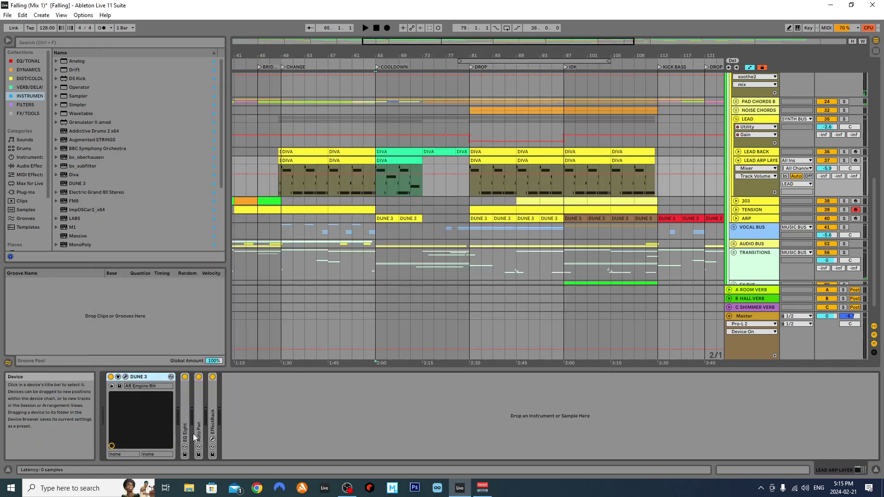
Audition LEAD ARP LAYER soloed from bar 49, then unsolo it and stop playback.
{"action": "left_click", "coordinate": [348, 211]}
{"action": "key", "text": "space"}
{"action": "left_click", "coordinate": [741, 168]}
{"action": "left_click", "coordinate": [741, 170]}
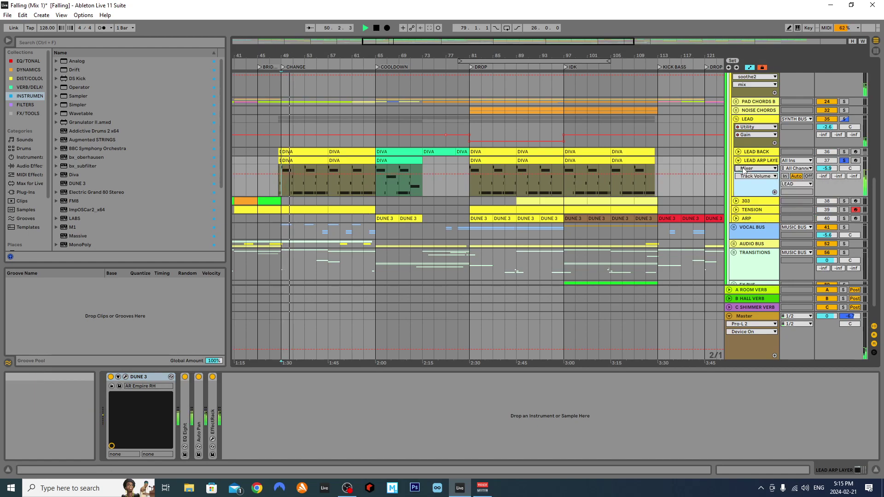
{"action": "left_click", "coordinate": [843, 161]}
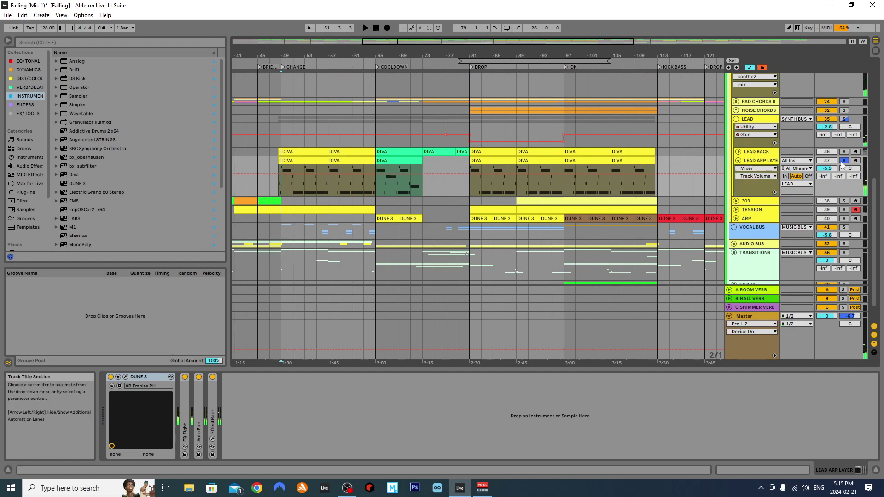
{"action": "key", "text": "space"}
Play the soloed LEAD group from bar 49 while muting and reactivating LEAD ARP LAYER for comparison.
{"action": "left_click", "coordinate": [756, 152]}
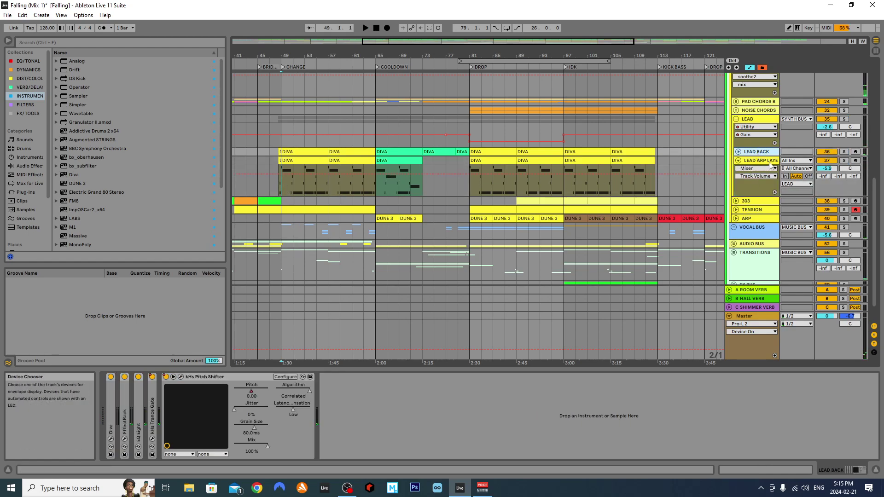
{"action": "key", "text": "space"}
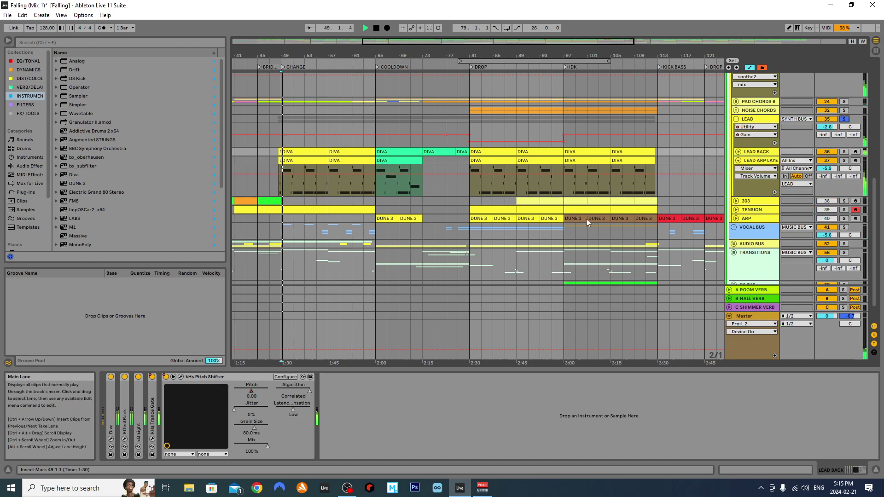
{"action": "left_click", "coordinate": [825, 161]}
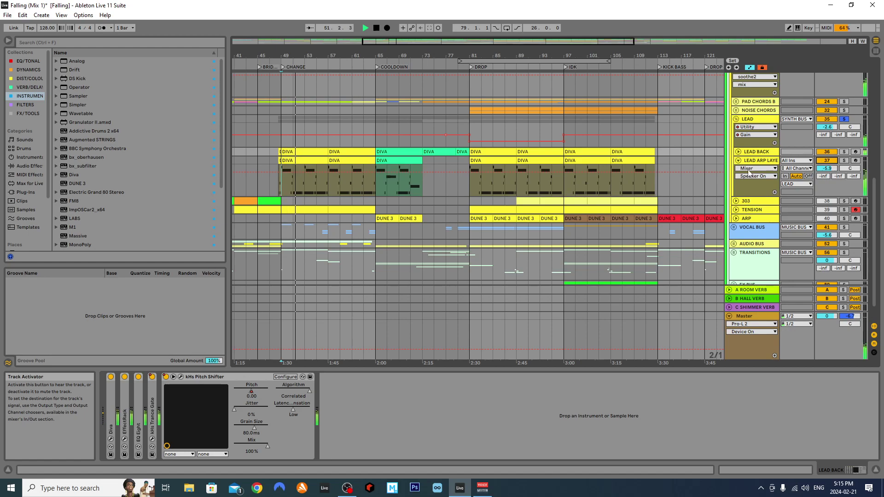
{"action": "left_click", "coordinate": [825, 161]}
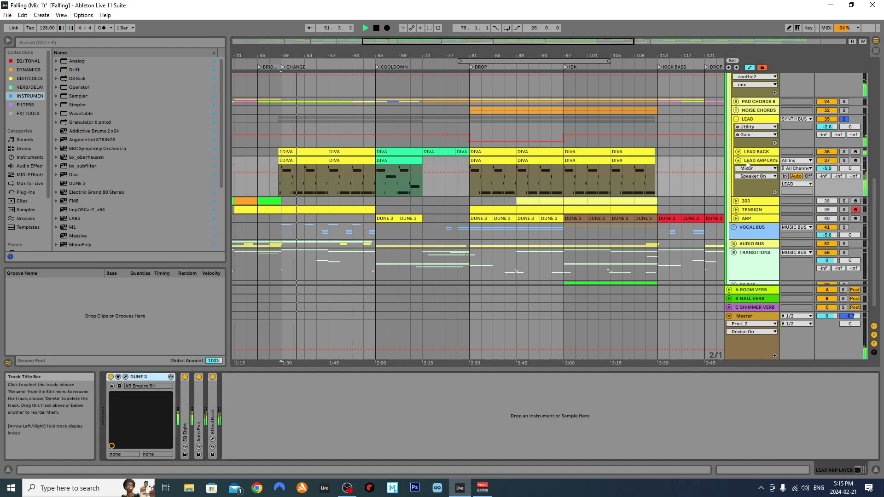
Expand EQ Eight and Auto Pan on LEAD ARP LAYER and bypass and re-enable Auto Pan to compare.
{"action": "double_click", "coordinate": [184, 415]}
{"action": "double_click", "coordinate": [415, 405]}
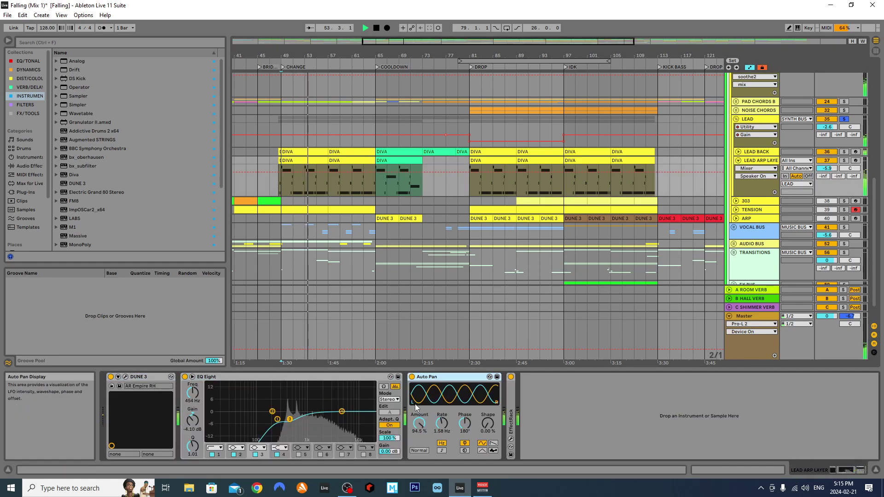
{"action": "left_click", "coordinate": [412, 378]}
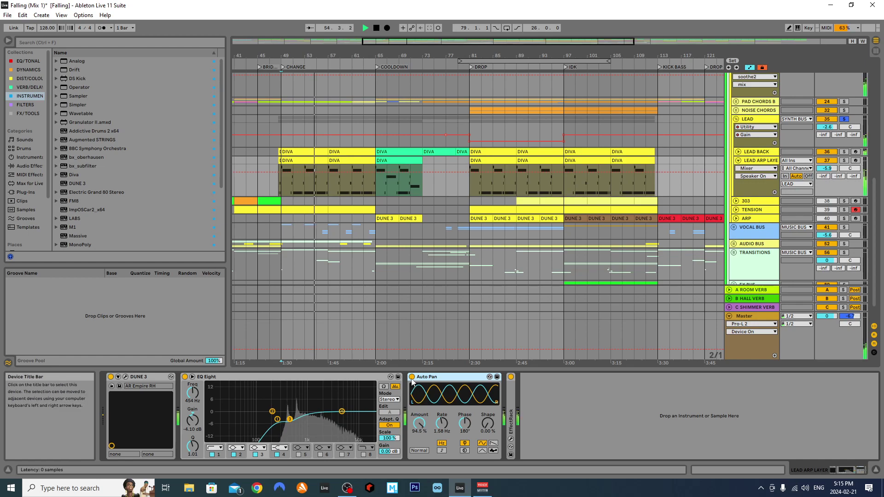
{"action": "left_click", "coordinate": [412, 377]}
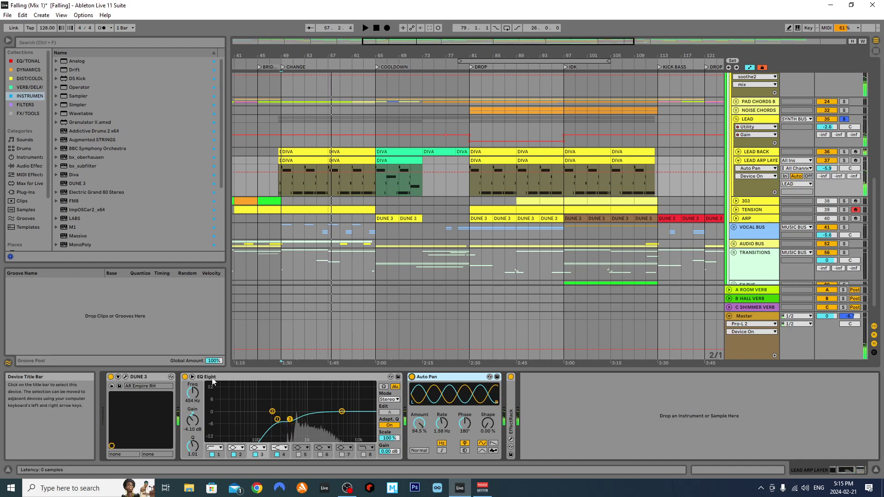
Check the LEAD BACK devices, return to LEAD ARP LAYER and play its EQ Eight curve from bar 49, then stop.
{"action": "left_click", "coordinate": [749, 153]}
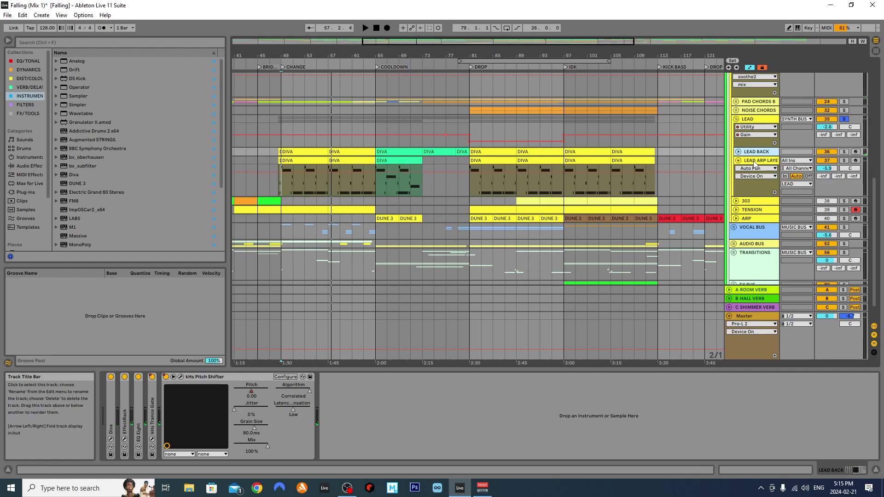
{"action": "left_click", "coordinate": [754, 162]}
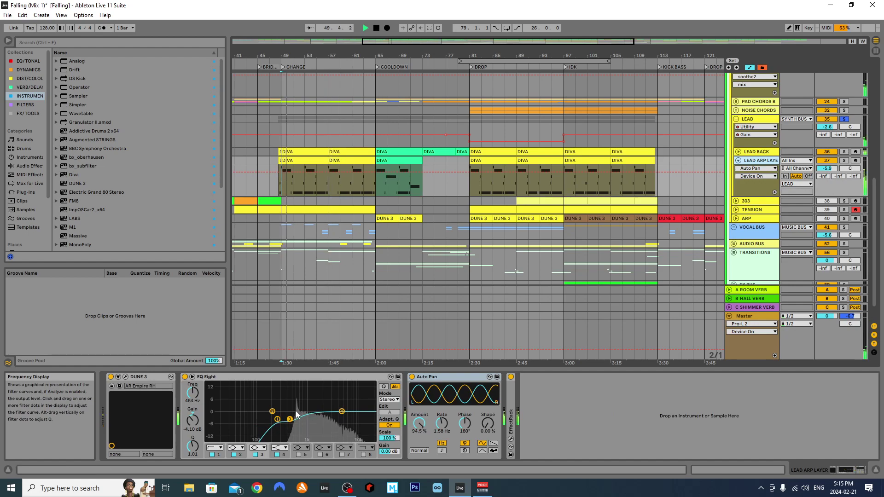
{"action": "key", "text": "space"}
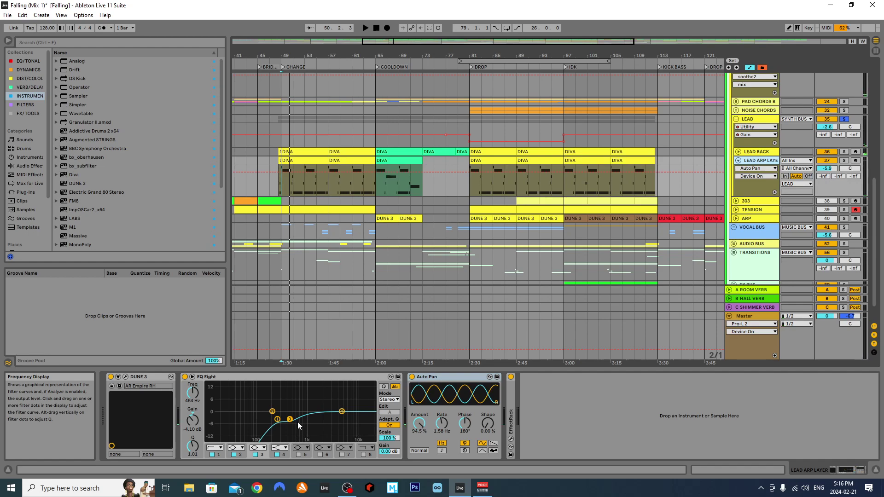
Collapse the LEAD ARP LAYER devices, inspect the EffectRack plug-in window with EchoBoy Jr., close it and collapse EffectRack.
{"action": "double_click", "coordinate": [148, 376]}
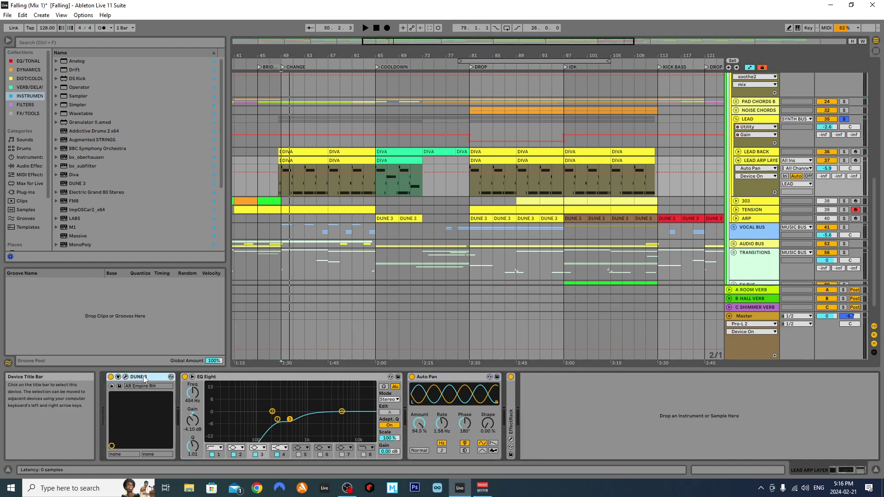
{"action": "double_click", "coordinate": [148, 376]}
{"action": "left_click", "coordinate": [153, 376]}
{"action": "double_click", "coordinate": [154, 376]}
{"action": "double_click", "coordinate": [153, 376]}
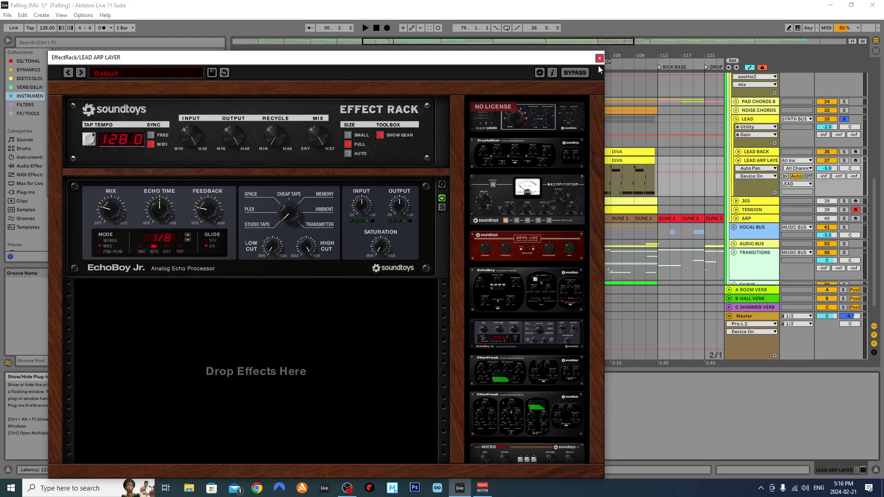
{"action": "left_click", "coordinate": [599, 59]}
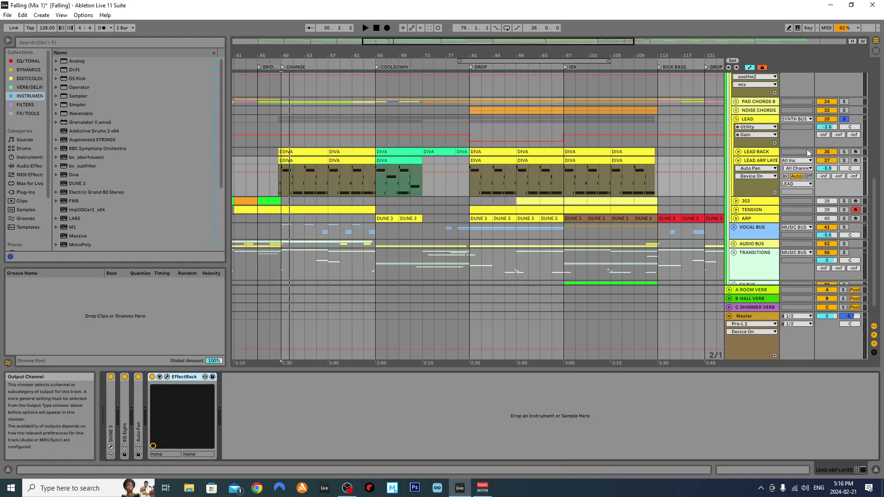
{"action": "double_click", "coordinate": [186, 378]}
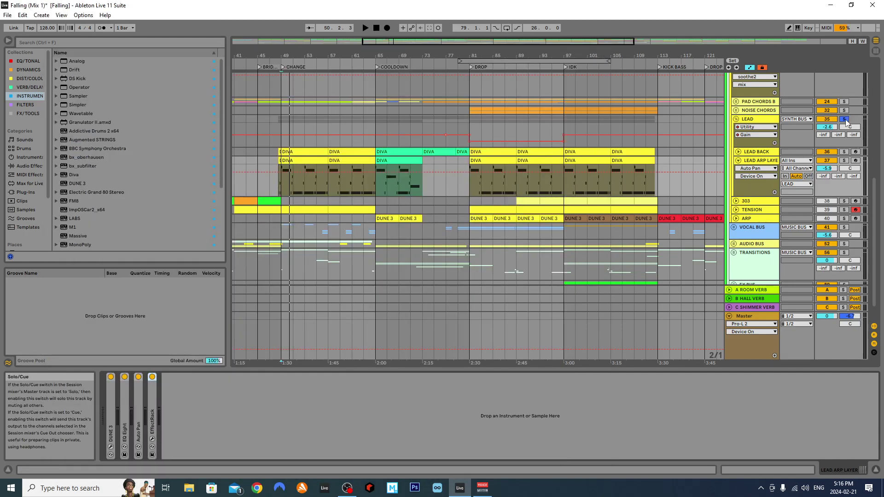
Play the soloed LEAD group from bar 59, then jump playback to bar 65 at the COOLDOWN.
{"action": "left_click", "coordinate": [341, 187]}
{"action": "key", "text": "space"}
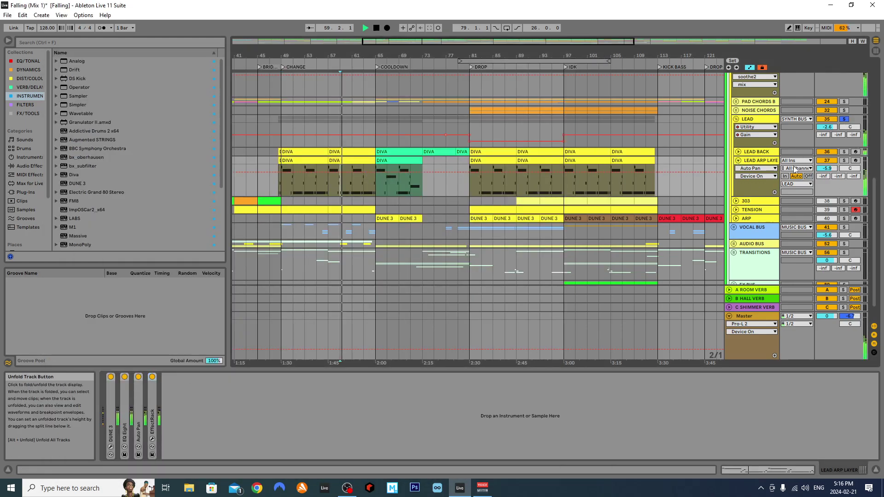
{"action": "left_click", "coordinate": [372, 182]}
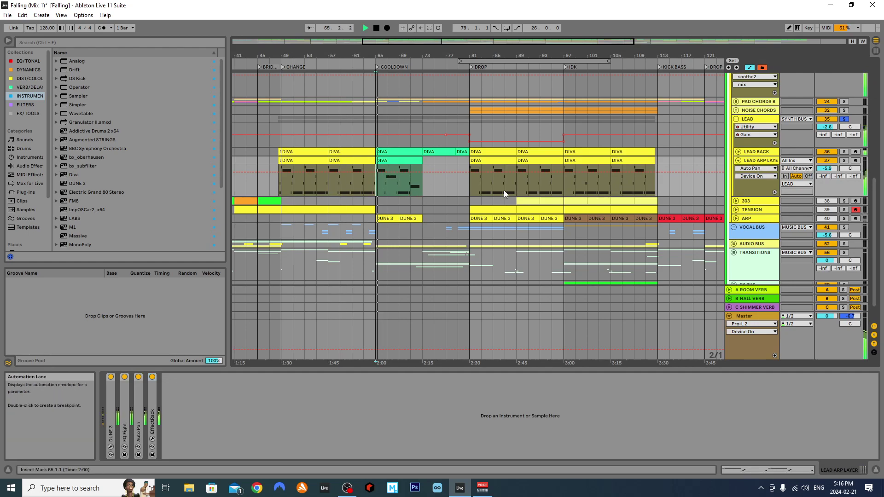
Show the Volcano 2 Filter 1 Freq automation on the LEAD group and place the insert marker at bar 49.
{"action": "left_click", "coordinate": [749, 128]}
{"action": "left_click", "coordinate": [750, 162]}
{"action": "left_click", "coordinate": [313, 142]}
{"action": "scroll", "coordinate": [304, 145], "scroll_direction": "down", "scroll_amount": 1}
{"action": "left_click", "coordinate": [284, 133]}
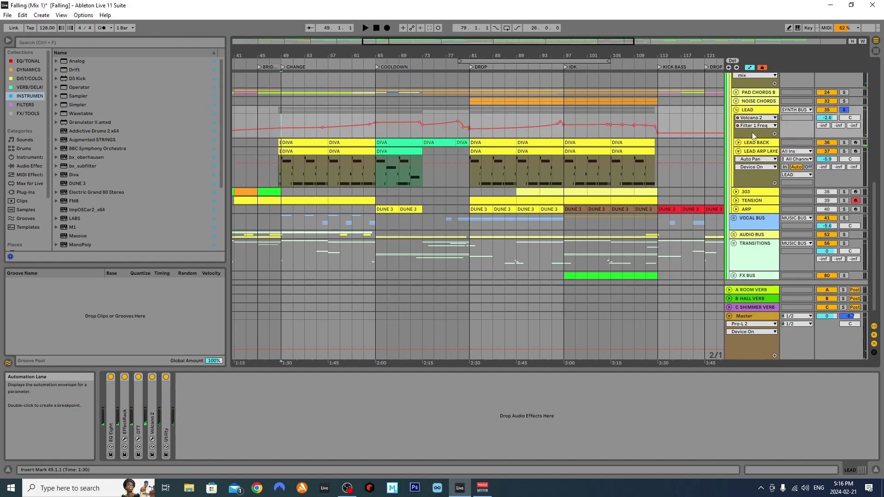
{"action": "left_click", "coordinate": [748, 111]}
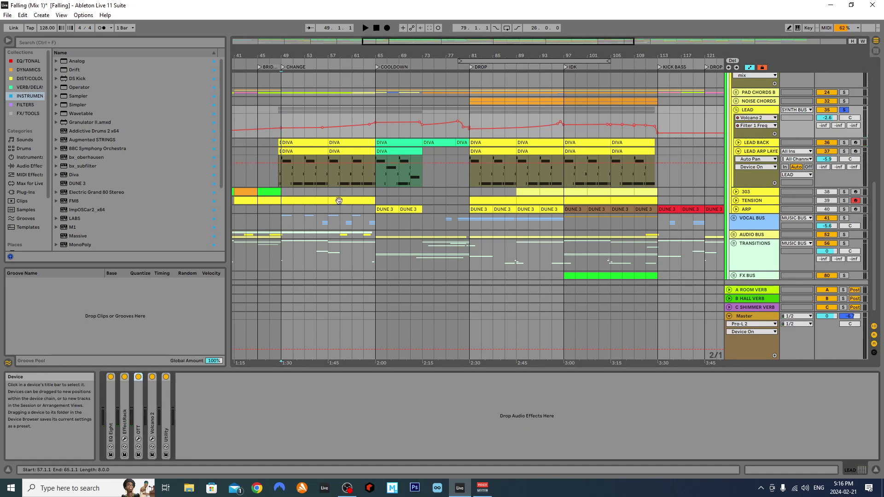
Check the LEAD ARP LAYER track and play the LEAD group's filter automation from bar 65.
{"action": "left_click", "coordinate": [739, 152]}
{"action": "left_click", "coordinate": [739, 151]}
{"action": "left_click", "coordinate": [750, 151]}
{"action": "left_click", "coordinate": [372, 131]}
{"action": "key", "text": "space"}
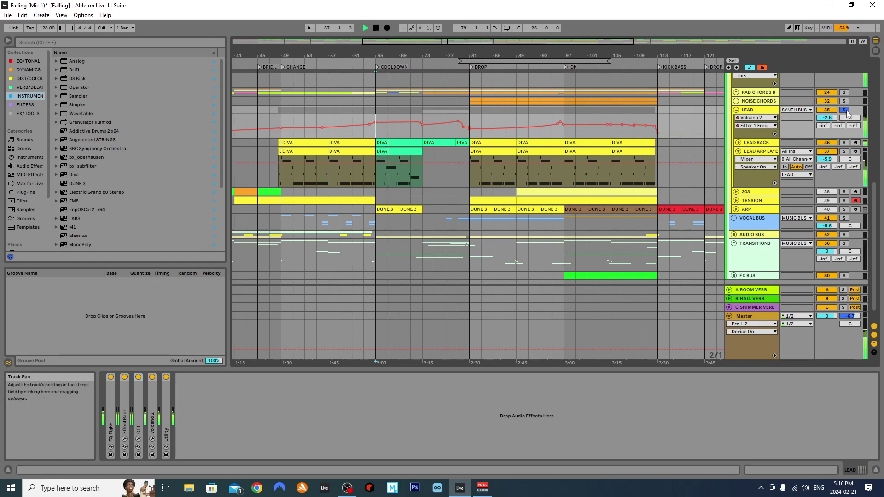
Inspect the LEAD group's EffectRack plug-in window with PhaseMistress, close it and collapse EffectRack.
{"action": "scroll", "coordinate": [335, 137], "scroll_direction": "up", "scroll_amount": 1}
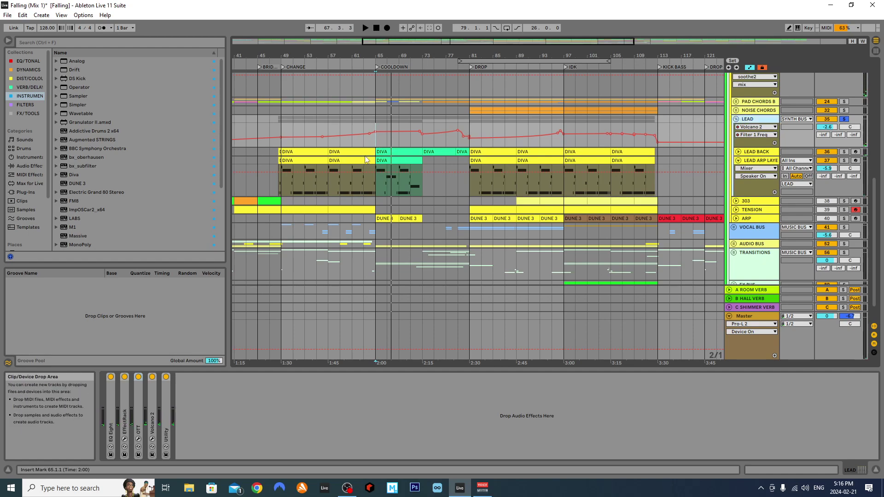
{"action": "double_click", "coordinate": [111, 421]}
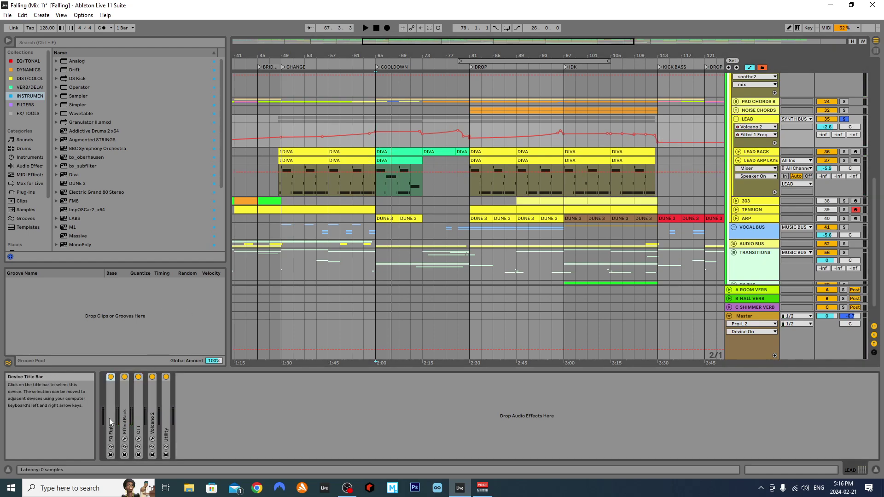
{"action": "double_click", "coordinate": [140, 377]}
{"action": "double_click", "coordinate": [124, 393]}
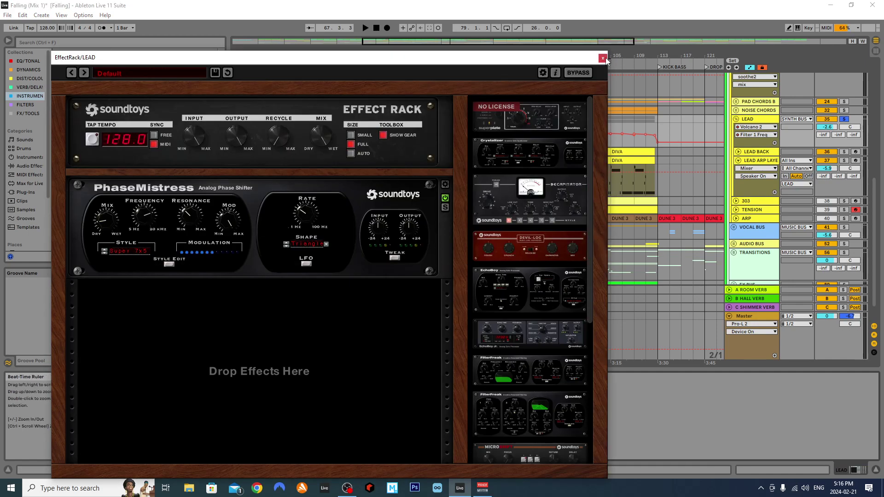
{"action": "left_click", "coordinate": [603, 58]}
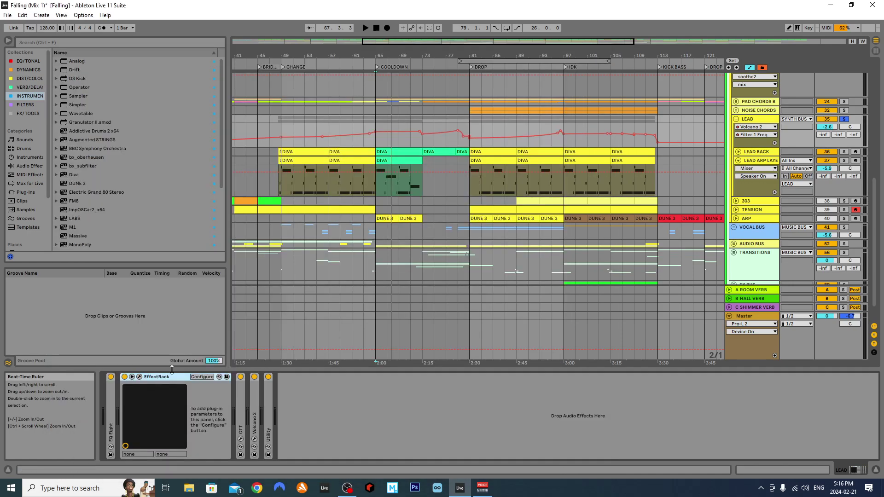
{"action": "double_click", "coordinate": [124, 403]}
Expand OTT on the LEAD group, view its plug-in window, close it and collapse the device.
{"action": "double_click", "coordinate": [139, 406]}
{"action": "left_click", "coordinate": [153, 377]}
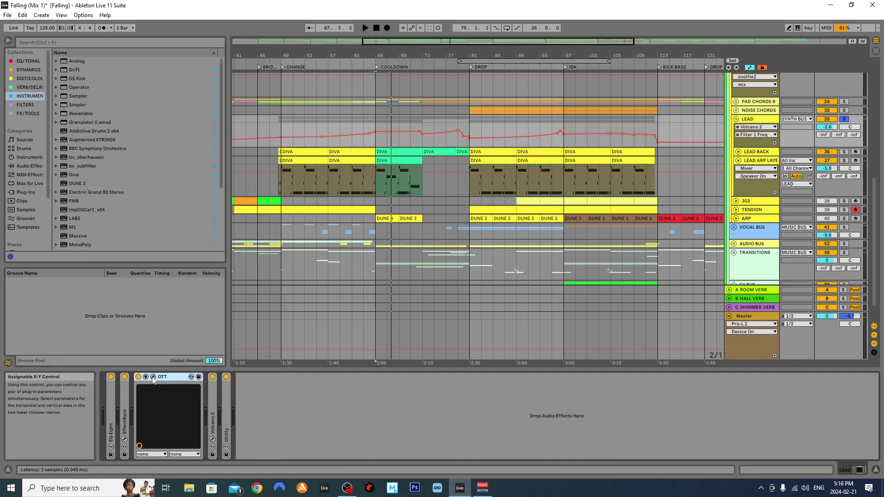
{"action": "left_click", "coordinate": [189, 73]}
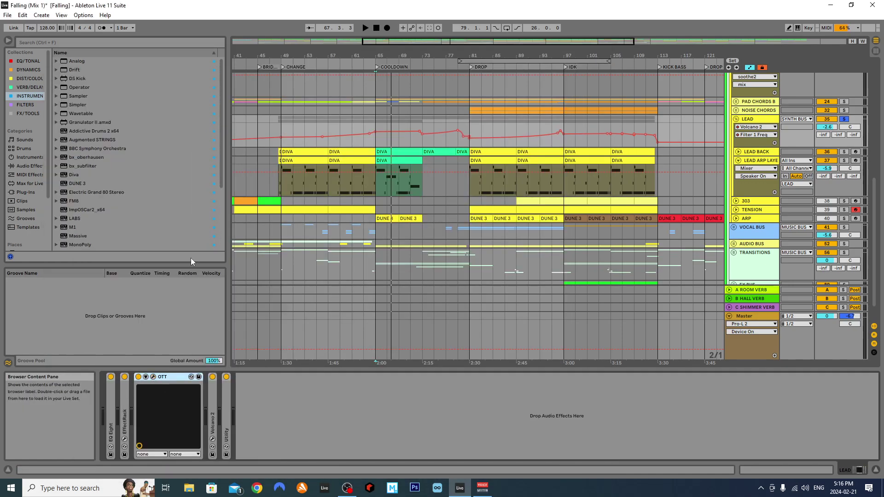
{"action": "double_click", "coordinate": [163, 377]}
Unsolo the LEAD group, play from bar 65 and expand Volcano 2 to watch its Filter 1 Freq parameter.
{"action": "left_click", "coordinate": [844, 118]}
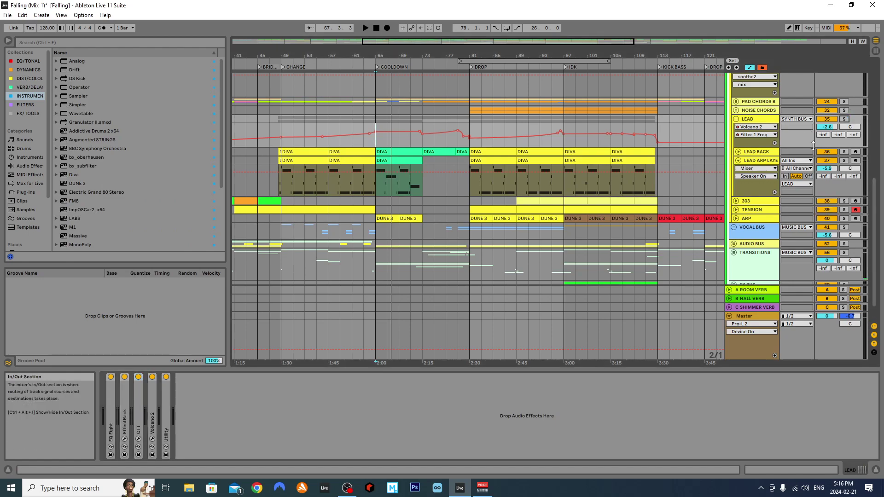
{"action": "key", "text": "space"}
{"action": "double_click", "coordinate": [152, 419]}
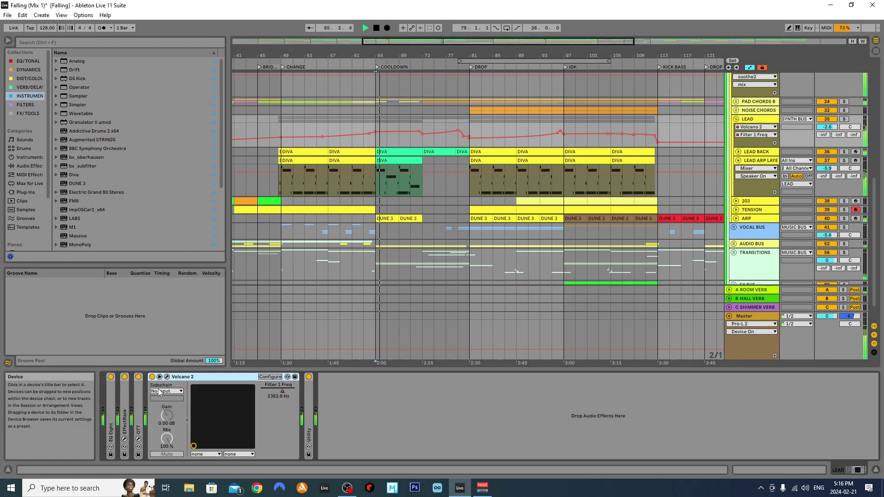
{"action": "right_click", "coordinate": [284, 392]}
{"action": "left_click", "coordinate": [302, 397]}
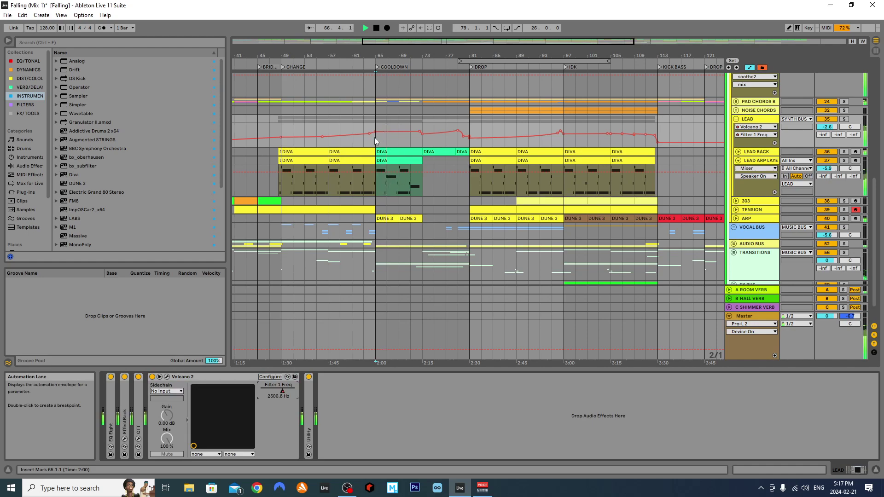
Audition the LEAD group's Filter 1 Freq automation from bars 73, 81 and 97.
{"action": "key", "text": "space"}
{"action": "left_click", "coordinate": [408, 146]}
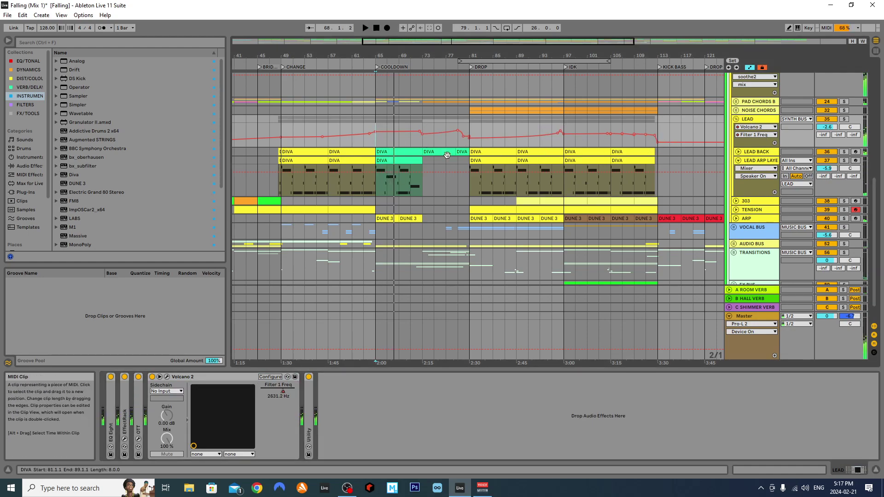
{"action": "left_click", "coordinate": [422, 147]}
{"action": "scroll", "coordinate": [481, 148], "scroll_direction": "up", "scroll_amount": 1}
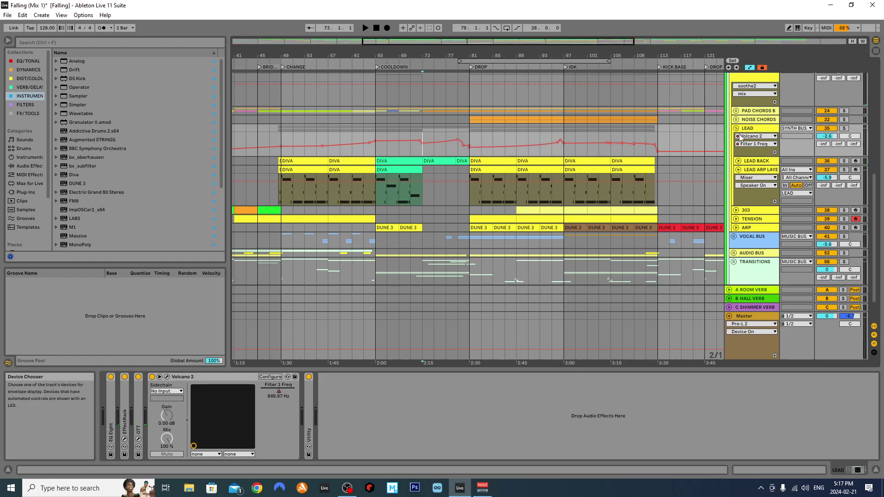
{"action": "key", "text": "space"}
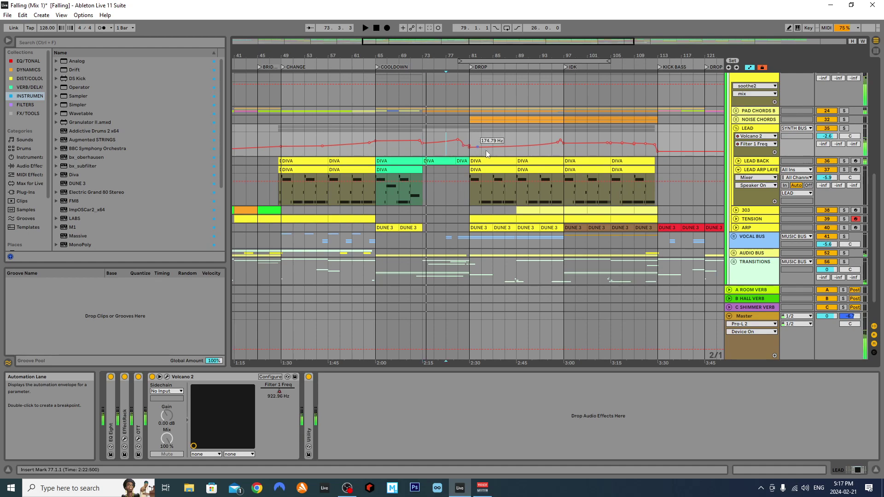
{"action": "left_click", "coordinate": [470, 157]}
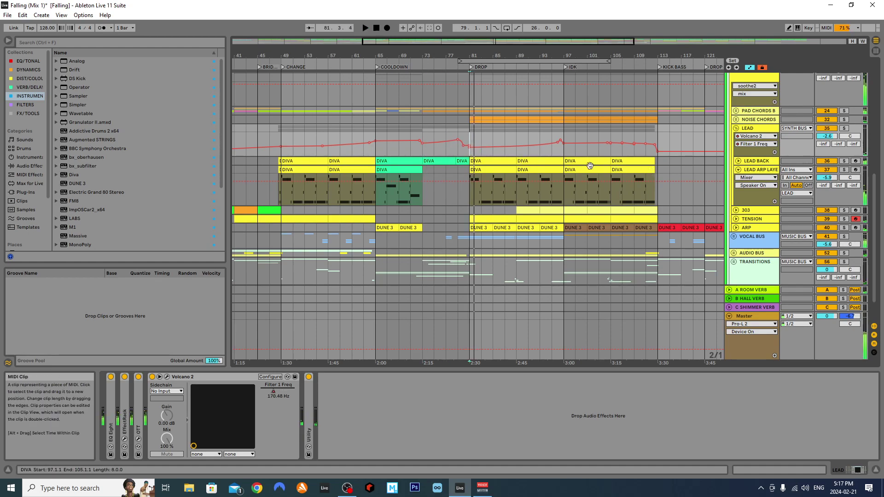
{"action": "left_click", "coordinate": [564, 153]}
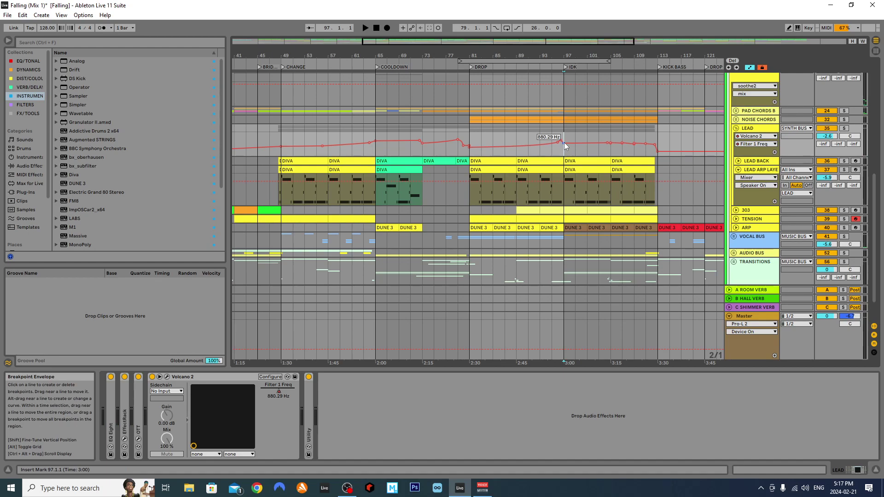
{"action": "key", "text": "space"}
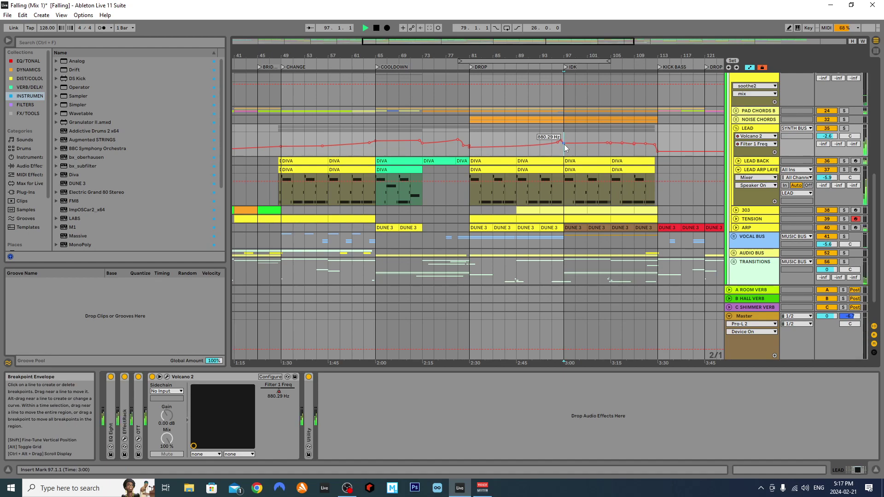
Switch Volcano 2 off and on during playback to compare, collapse the device and stop playback.
{"action": "left_click", "coordinate": [152, 377]}
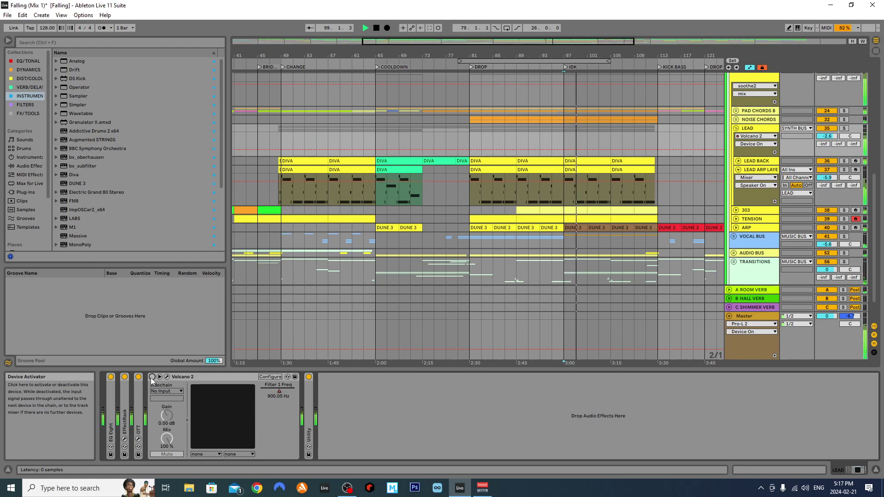
{"action": "left_click", "coordinate": [152, 378]}
{"action": "left_click", "coordinate": [176, 377]}
{"action": "double_click", "coordinate": [176, 377]}
{"action": "key", "text": "space"}
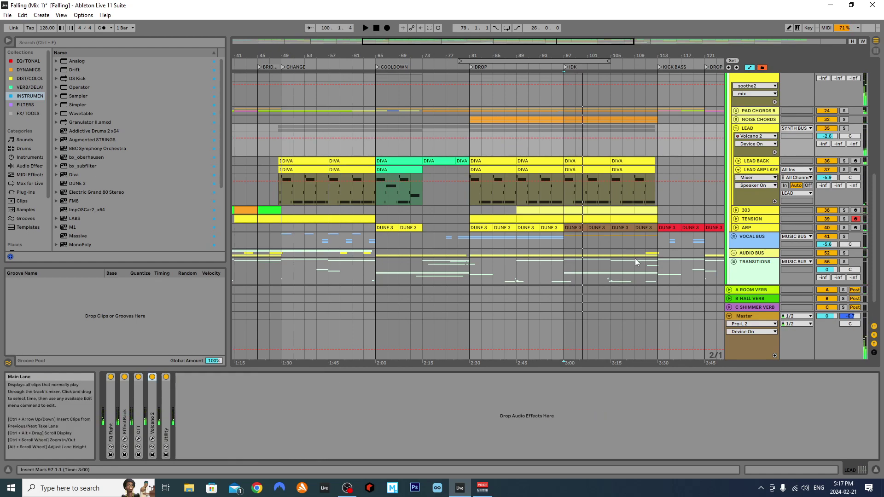
Fold the LEAD ARP LAYER track and the whole LEAD group.
{"action": "left_click", "coordinate": [750, 171]}
{"action": "left_click", "coordinate": [738, 170]}
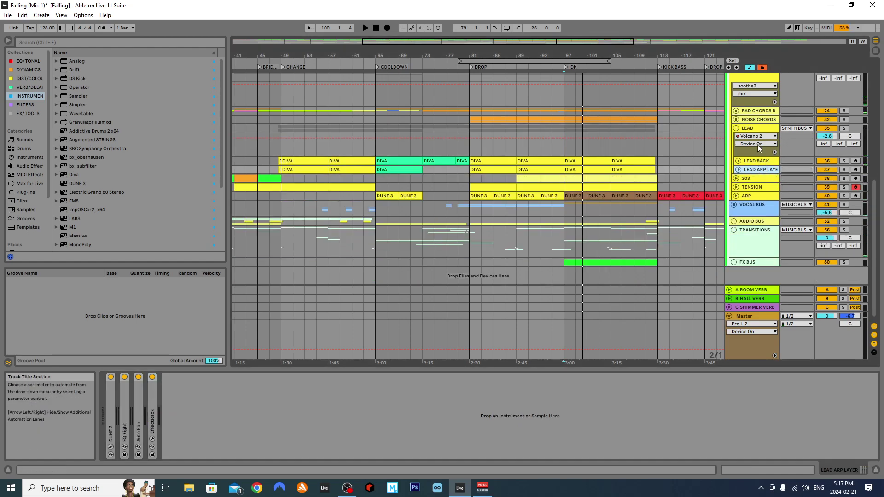
{"action": "left_click", "coordinate": [760, 130]}
{"action": "left_click", "coordinate": [738, 169]}
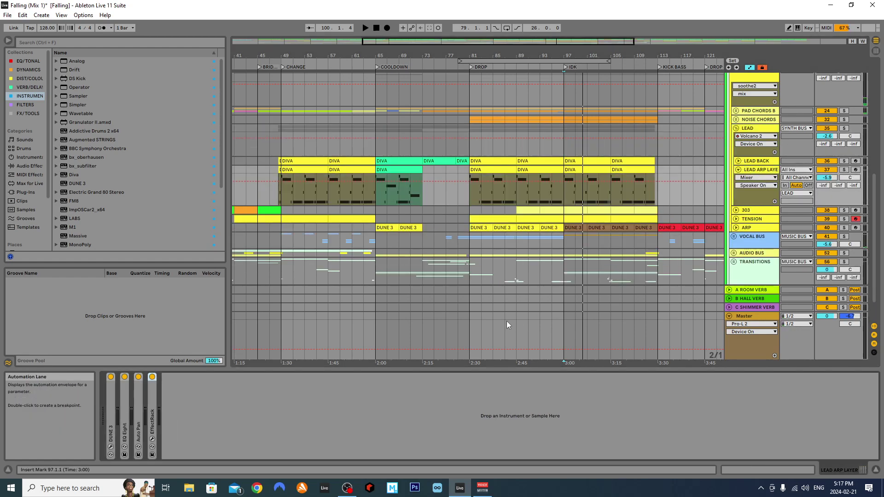
{"action": "left_click", "coordinate": [738, 170]}
{"action": "left_click", "coordinate": [739, 131]}
{"action": "left_click", "coordinate": [736, 129]}
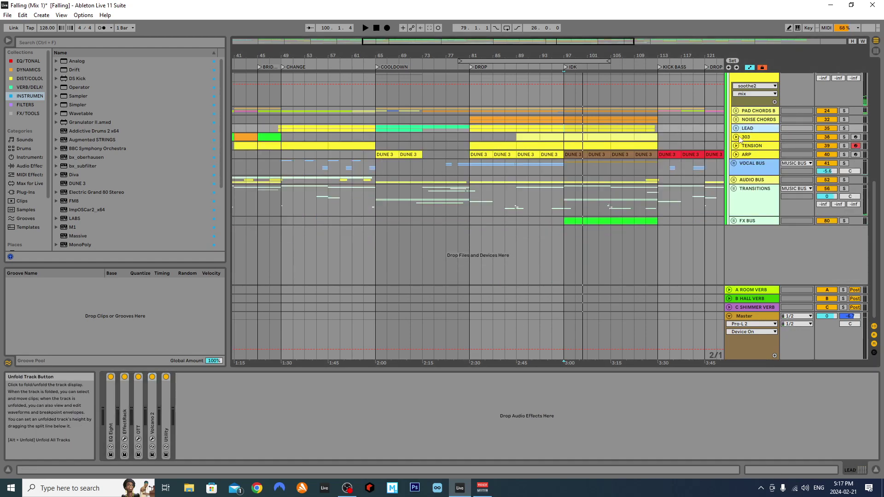
Unfold the 303 track below the folded LEAD group and show its device chain.
{"action": "left_click", "coordinate": [744, 139]}
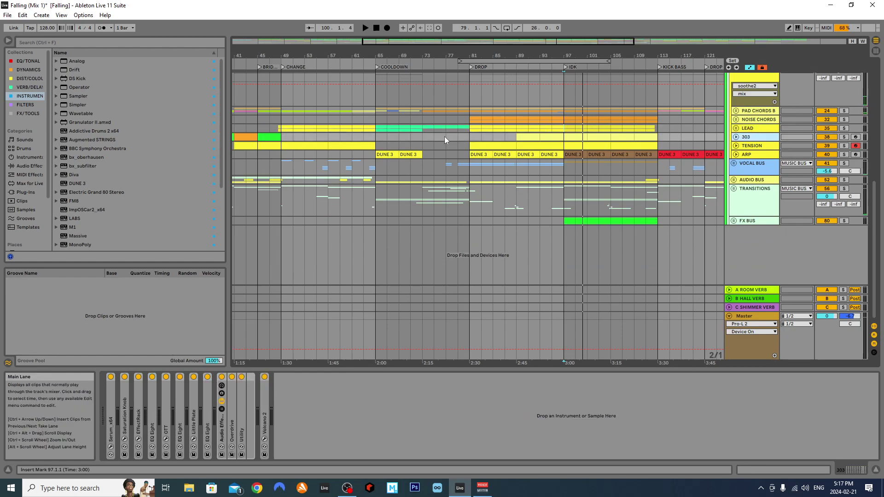
{"action": "double_click", "coordinate": [751, 130]}
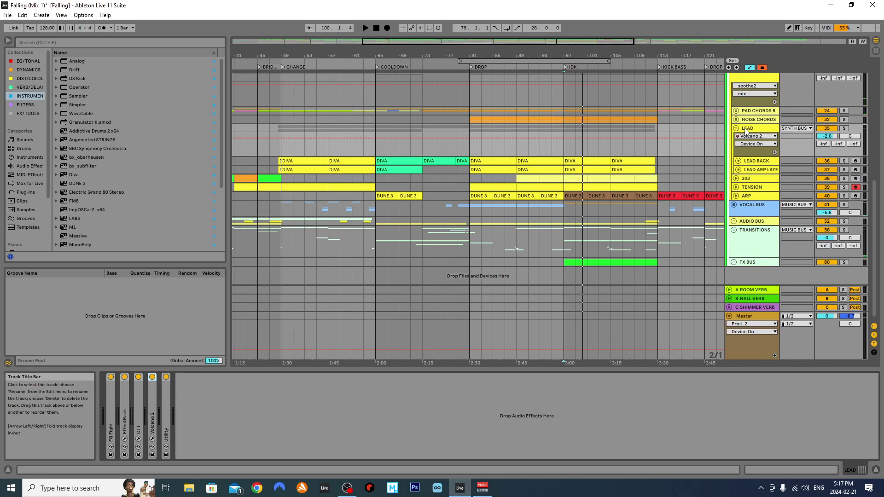
{"action": "left_click", "coordinate": [737, 130]}
{"action": "left_click", "coordinate": [737, 138]}
{"action": "left_click", "coordinate": [753, 137]}
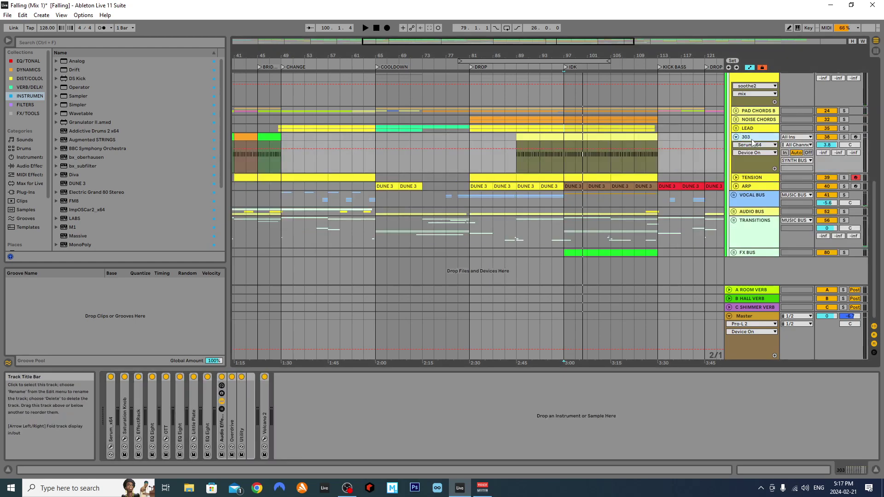
Place the insert marker at bar 25 on the 303 track, start playback and solo the track.
{"action": "key", "text": "w"}
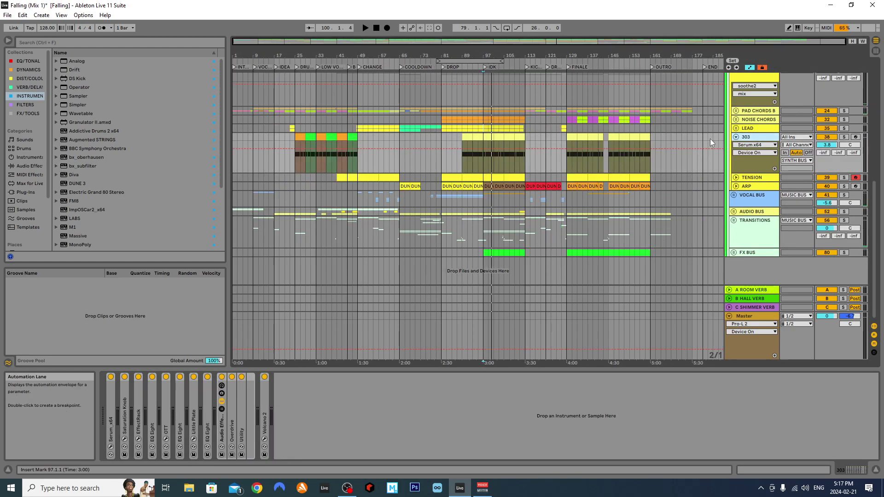
{"action": "left_click", "coordinate": [295, 165]}
{"action": "scroll", "coordinate": [285, 164], "scroll_direction": "up", "scroll_amount": 4}
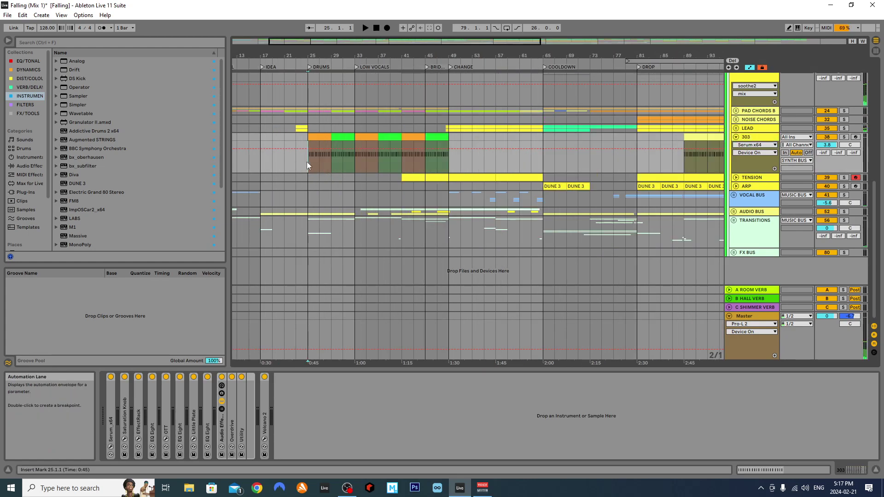
{"action": "key", "text": "space"}
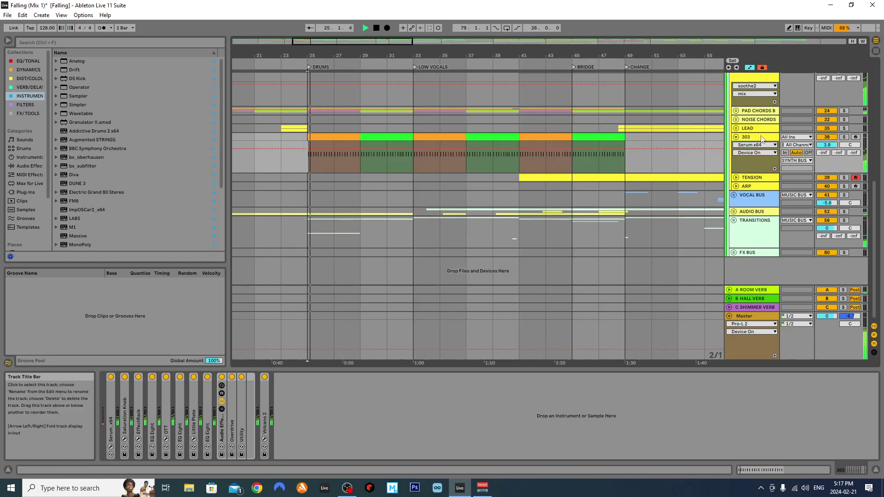
{"action": "left_click", "coordinate": [844, 137]}
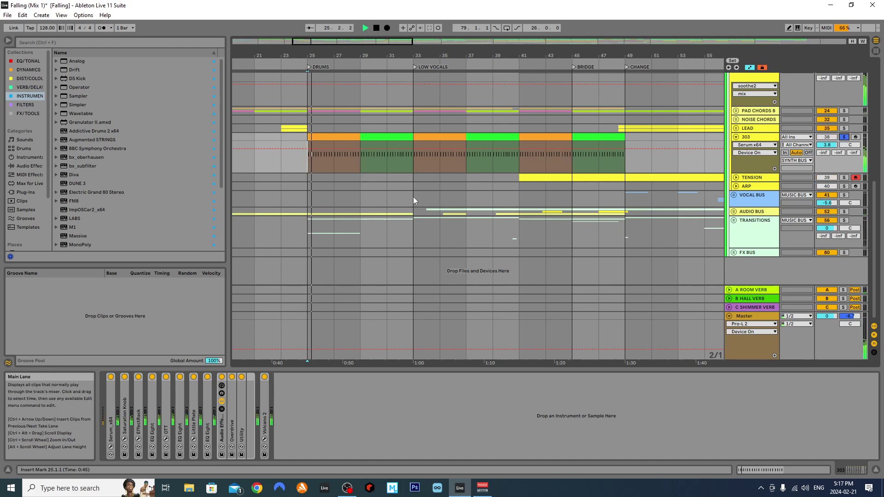
Stop playback, open the 303 track's Serum window and examine ENV 1 and LFO 2.
{"action": "double_click", "coordinate": [113, 418]}
{"action": "key", "text": "space"}
{"action": "left_click", "coordinate": [125, 377]}
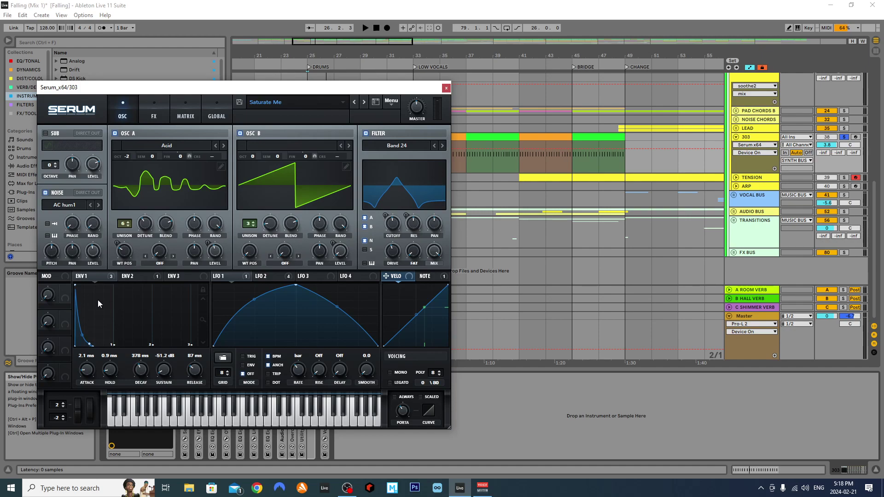
{"action": "left_click", "coordinate": [87, 276]}
{"action": "left_click", "coordinate": [273, 276]}
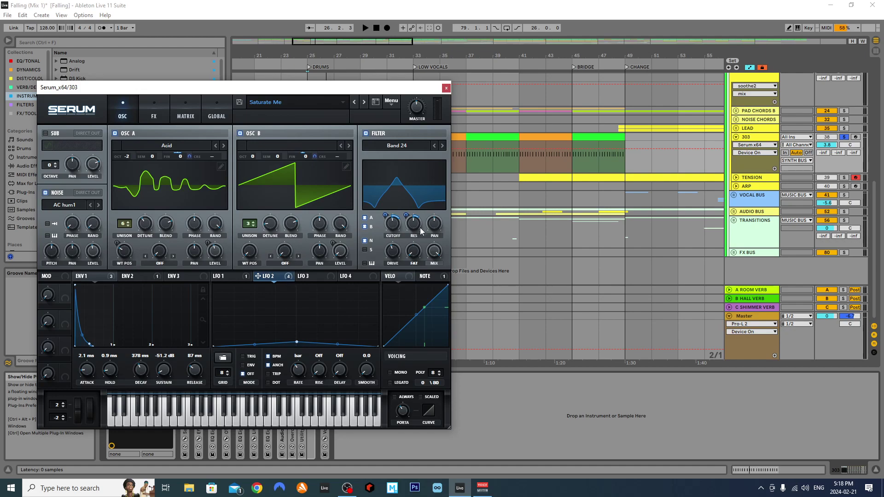
Audition the 303 with Serum open, view LFO 1 and the delay among its effects, and close the window.
{"action": "key", "text": "space"}
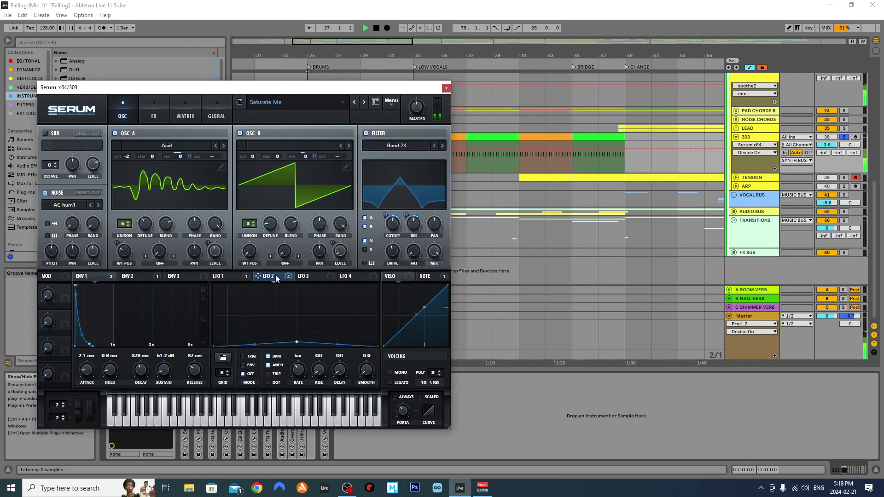
{"action": "left_click", "coordinate": [230, 275]}
{"action": "key", "text": "space"}
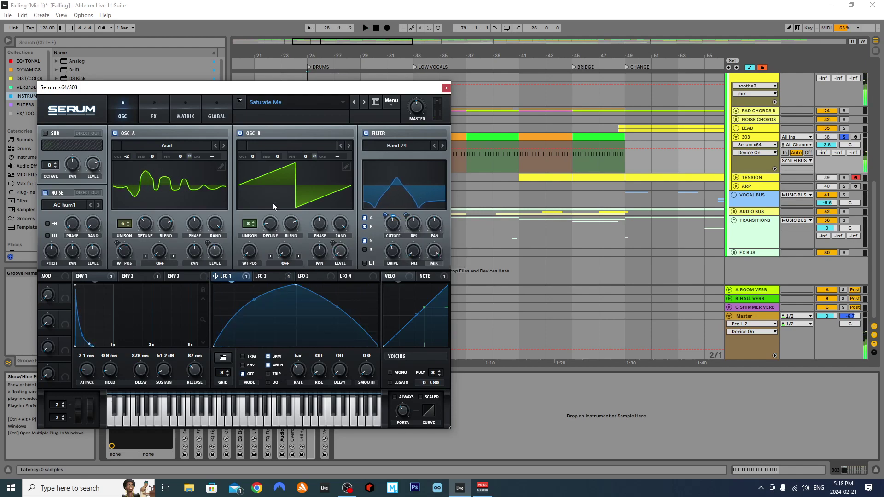
{"action": "left_click", "coordinate": [164, 106]}
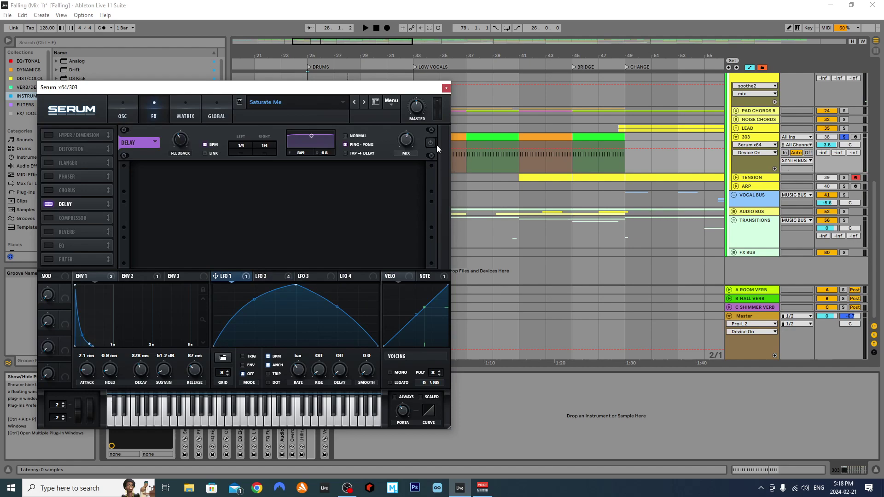
{"action": "left_click", "coordinate": [445, 88]}
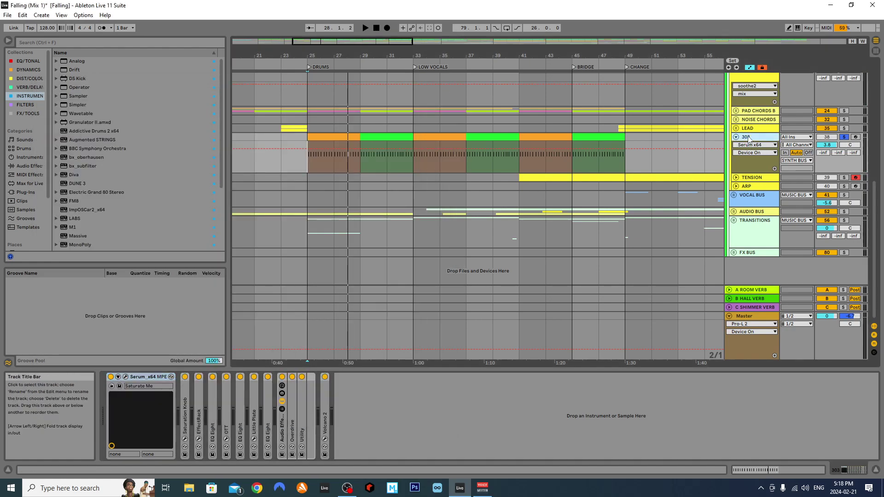
Collapse Serum, expand Saturation Knob on the 303 track and open its plug-in window.
{"action": "double_click", "coordinate": [138, 378]}
{"action": "double_click", "coordinate": [125, 395]}
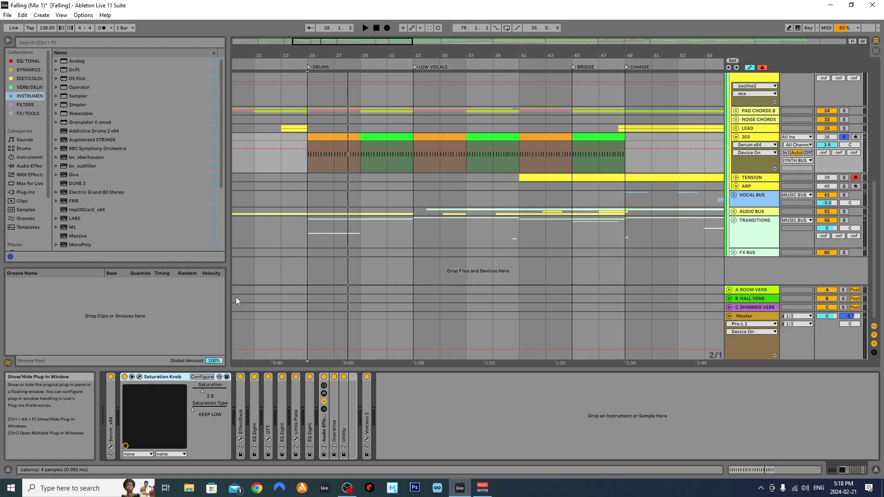
{"action": "key", "text": "ctrl+alt+p"}
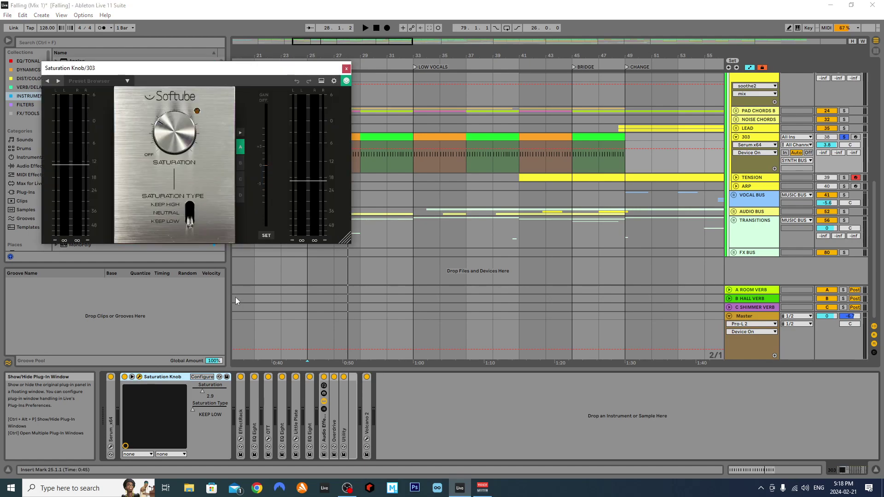
Close the Saturation Knob window, collapse the device and briefly audition the arrangement.
{"action": "left_click", "coordinate": [348, 69]}
{"action": "double_click", "coordinate": [159, 377]}
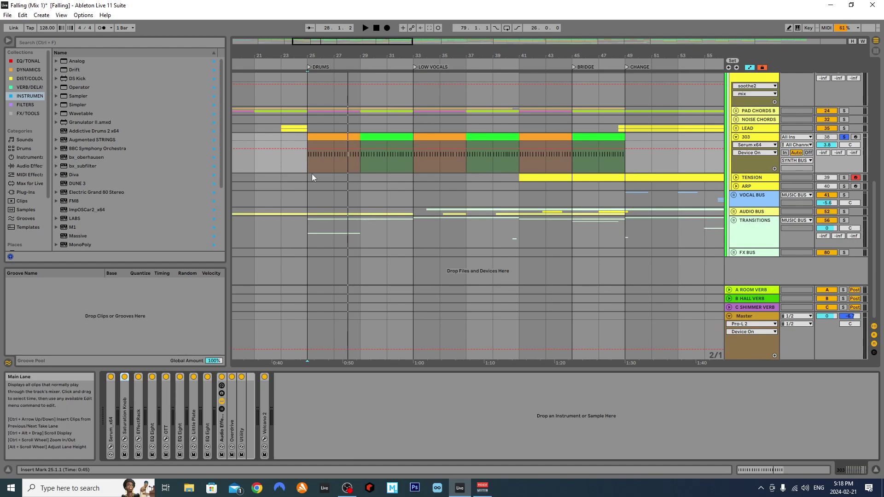
{"action": "key", "text": "space"}
{"action": "key", "text": "space"}
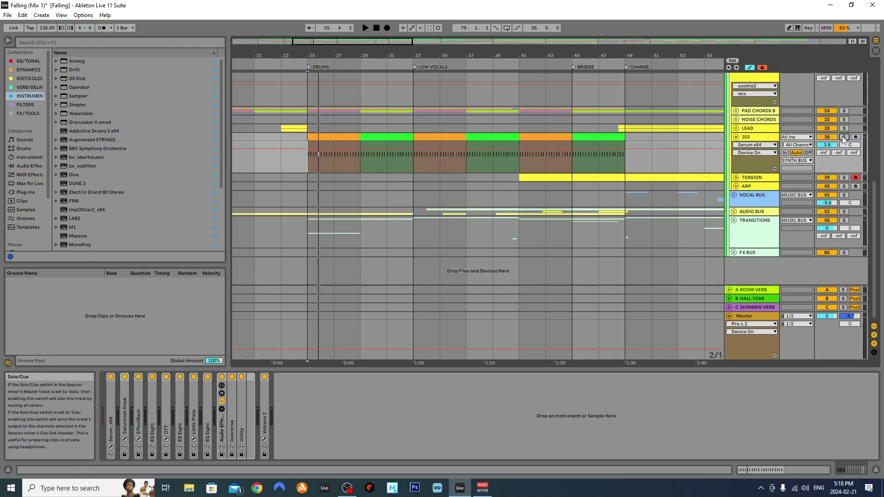
Play the mix from bar 23 into the DRUMS section, switch the 303 track's activator to compare, and stop playback.
{"action": "left_click", "coordinate": [311, 152]}
{"action": "scroll", "coordinate": [313, 151], "scroll_direction": "down", "scroll_amount": 3}
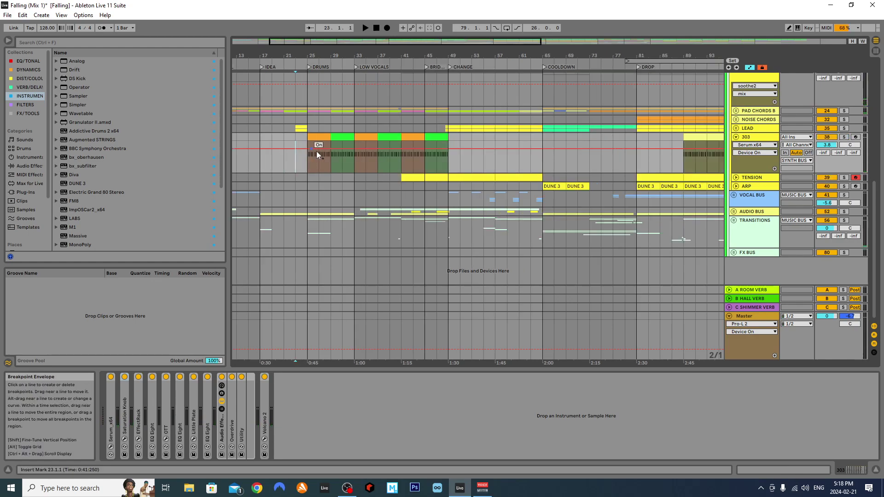
{"action": "key", "text": "space"}
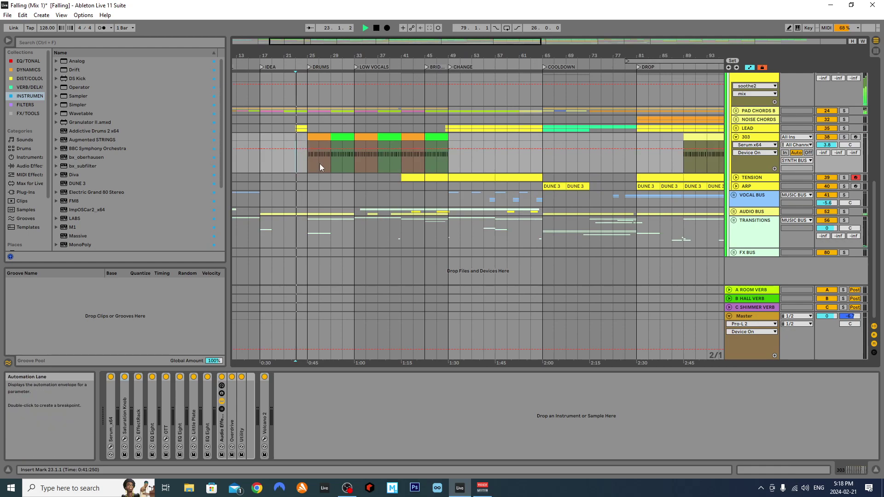
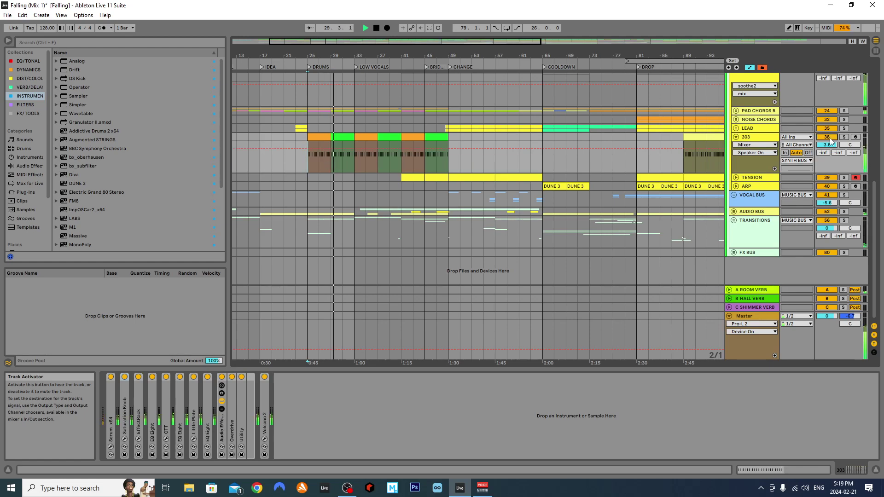
{"action": "left_click", "coordinate": [830, 139]}
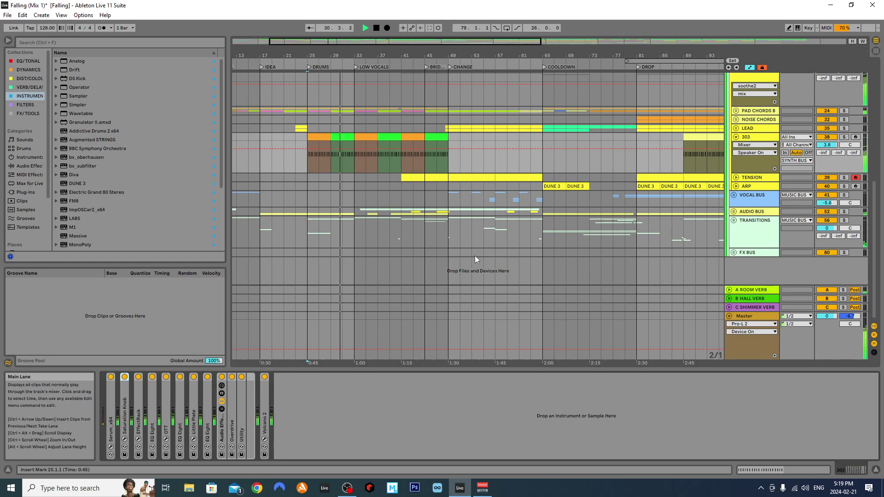
{"action": "key", "text": "space"}
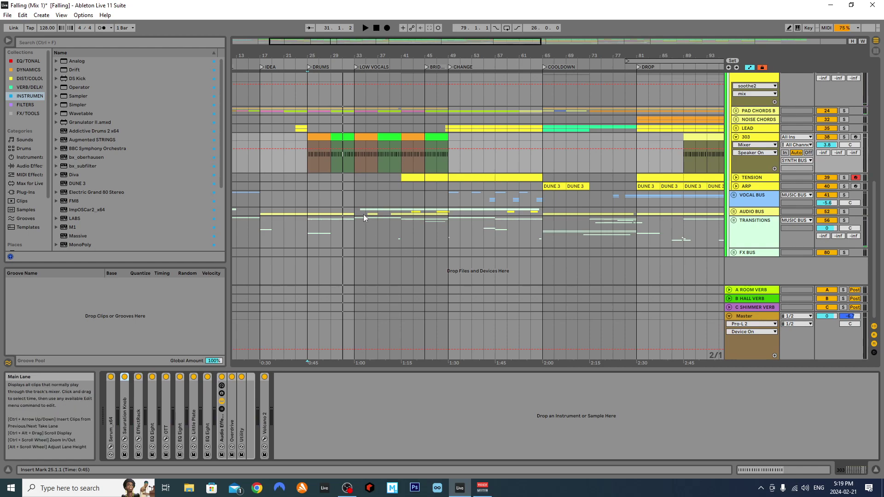
Place the insert marker at bar 29 on the 303 track and view EffectRack's plug-in window, then close it.
{"action": "left_click", "coordinate": [326, 164]}
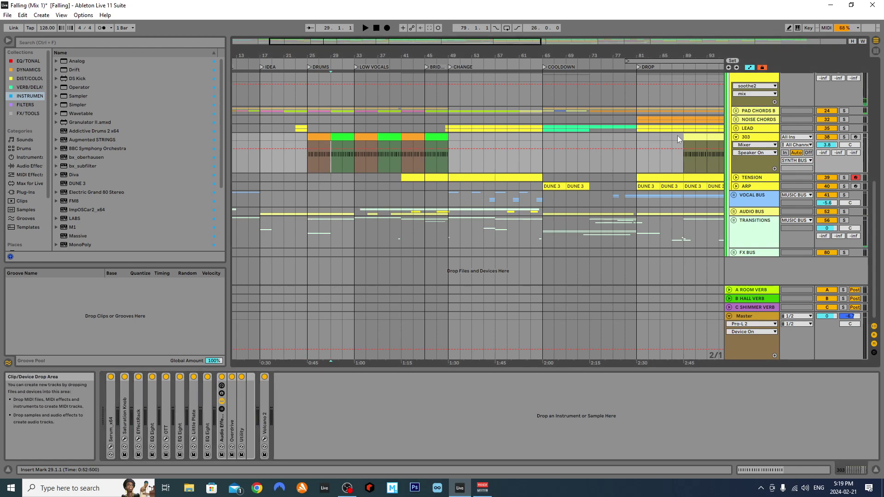
{"action": "double_click", "coordinate": [138, 414]}
{"action": "key", "text": "ctrl+alt+p"}
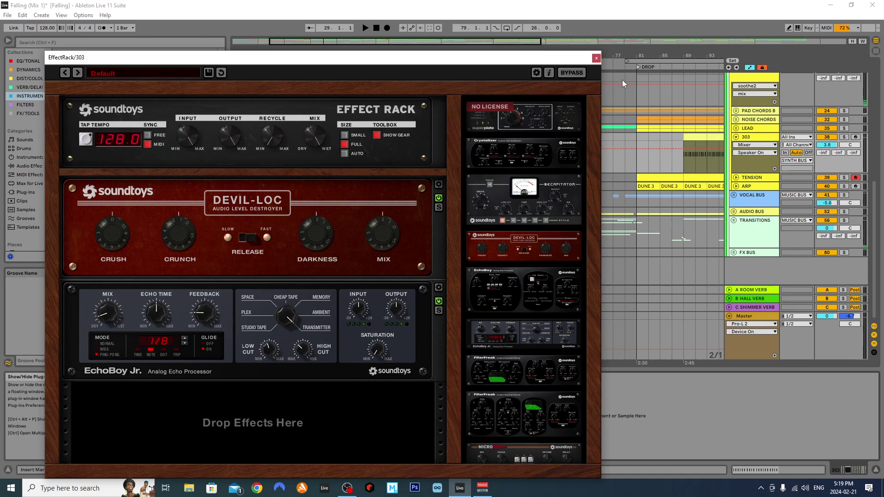
{"action": "left_click", "coordinate": [596, 58]}
Examine the EQ Eight before OTT and OTT's plug-in window on the 303 track, then close the window and collapse the expanded devices.
{"action": "double_click", "coordinate": [210, 415]}
{"action": "double_click", "coordinate": [440, 410]}
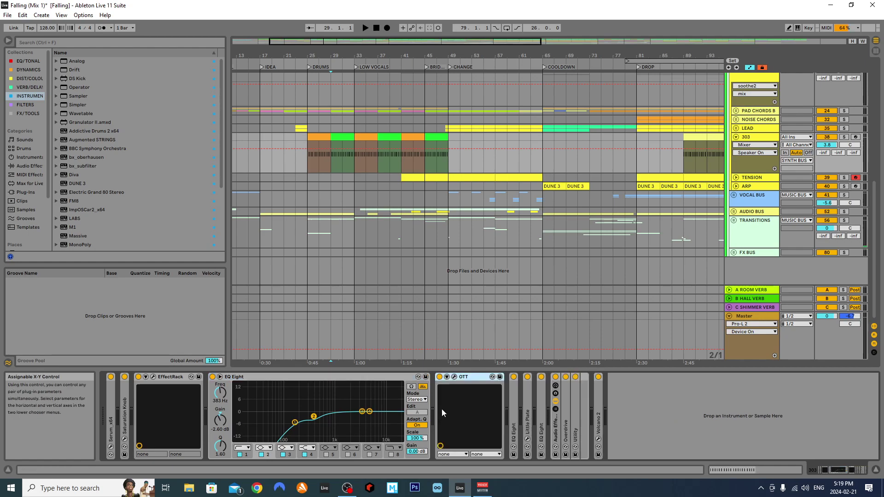
{"action": "left_click", "coordinate": [456, 378]}
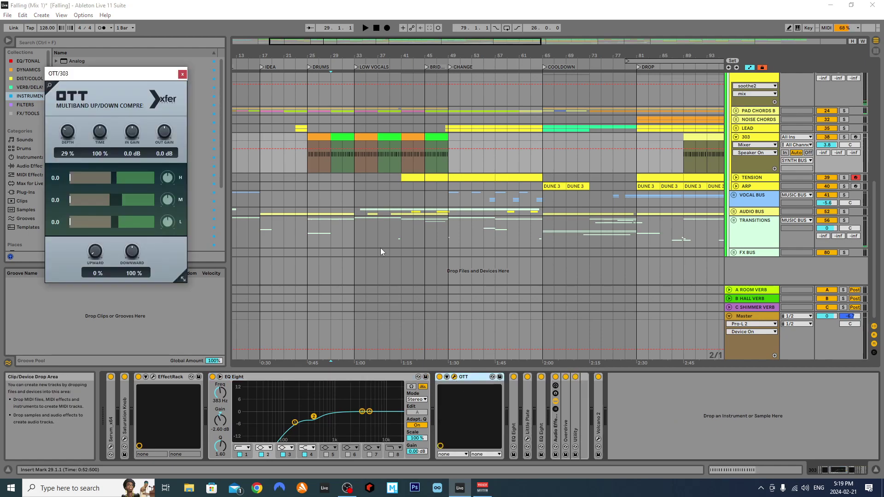
{"action": "left_click", "coordinate": [184, 74]}
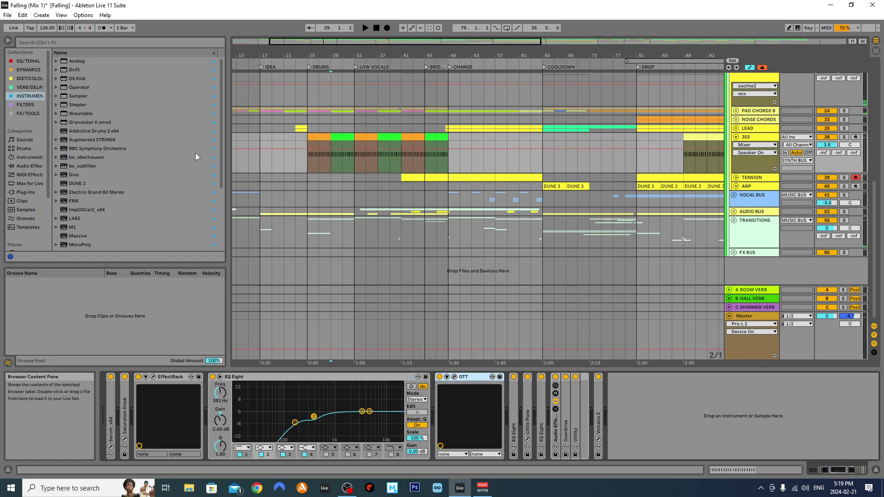
{"action": "double_click", "coordinate": [170, 376]}
{"action": "double_click", "coordinate": [174, 377]}
{"action": "double_click", "coordinate": [174, 378]}
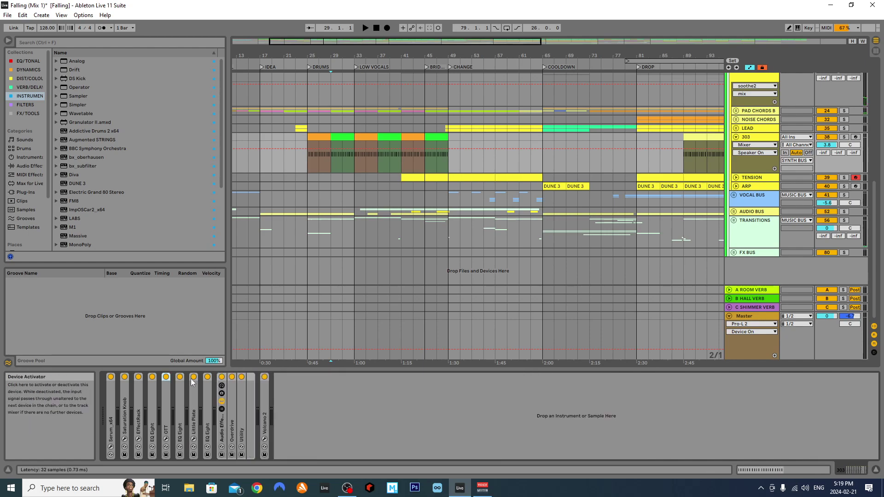
Expand the EQ Eight after OTT, compare it bypassed and active during playback, then stop and collapse it.
{"action": "double_click", "coordinate": [181, 387]}
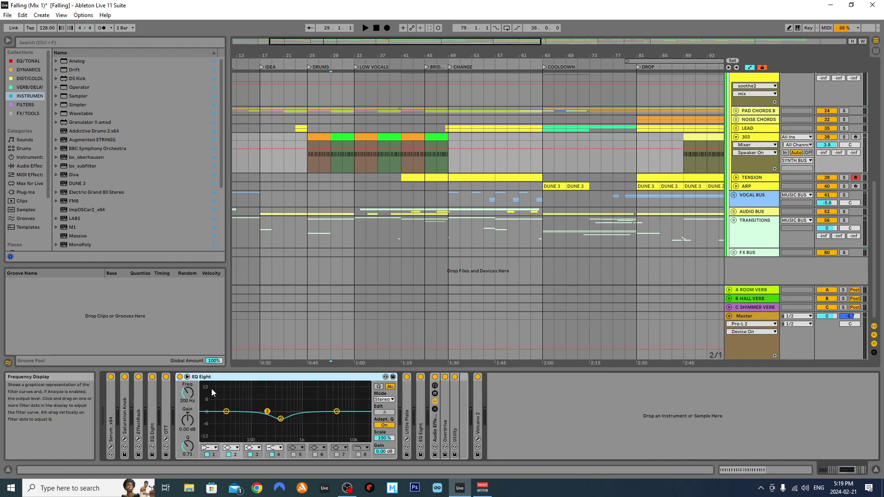
{"action": "left_click", "coordinate": [180, 377]}
{"action": "key", "text": "space"}
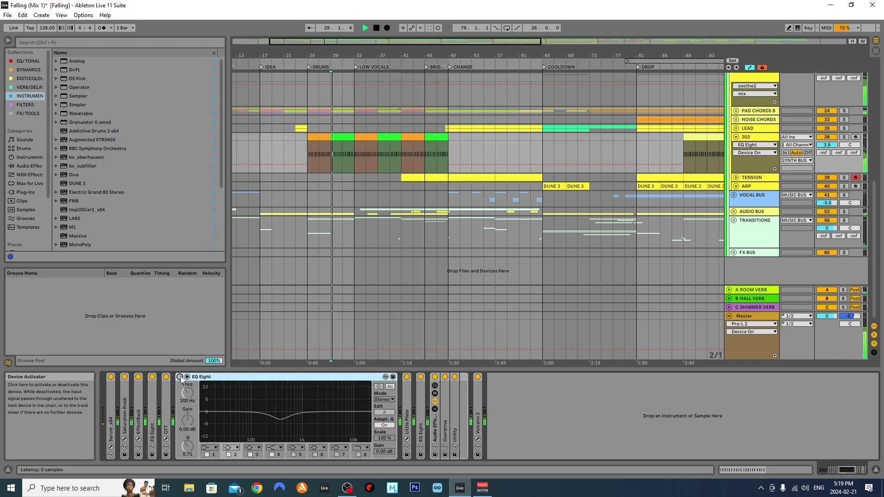
{"action": "left_click", "coordinate": [180, 377]}
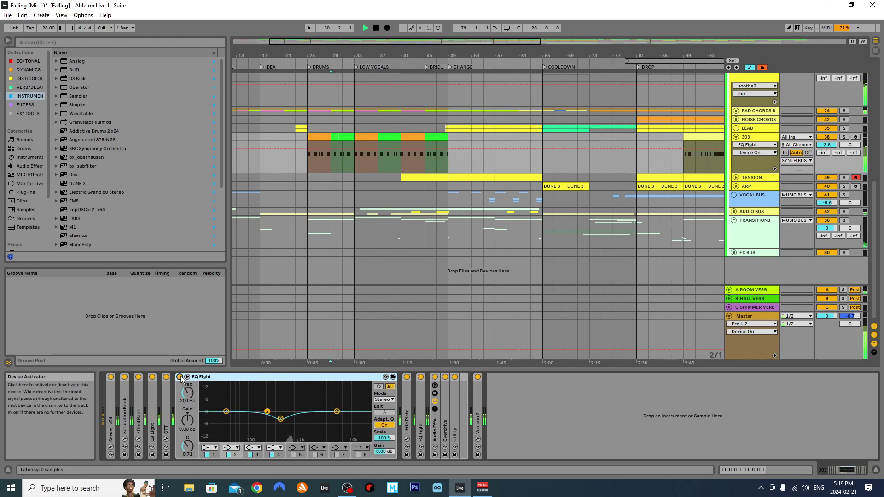
{"action": "key", "text": "space"}
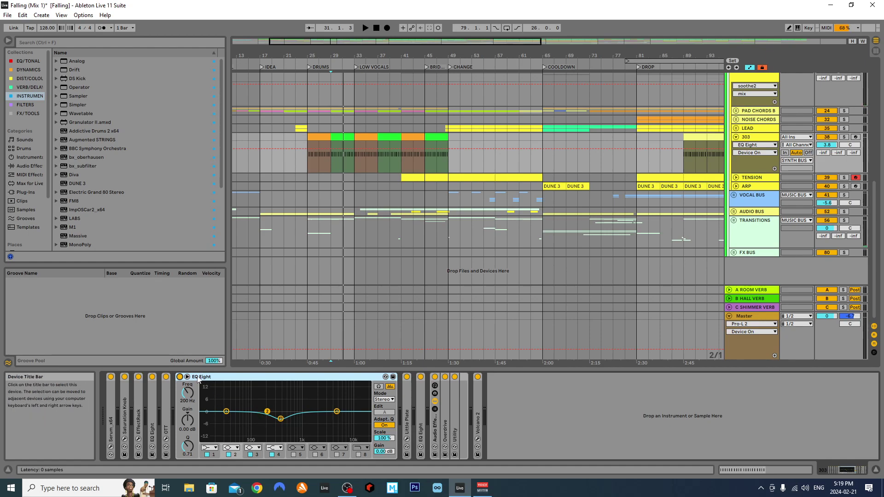
{"action": "double_click", "coordinate": [205, 377]}
Expand Little Plate on the 303 track, view its plug-in window, then close the window and collapse the device.
{"action": "double_click", "coordinate": [193, 396]}
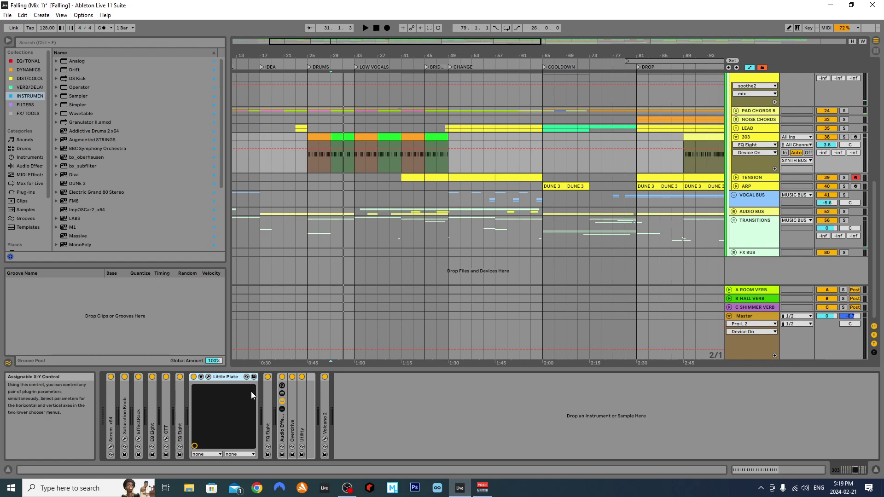
{"action": "left_click", "coordinate": [209, 377]}
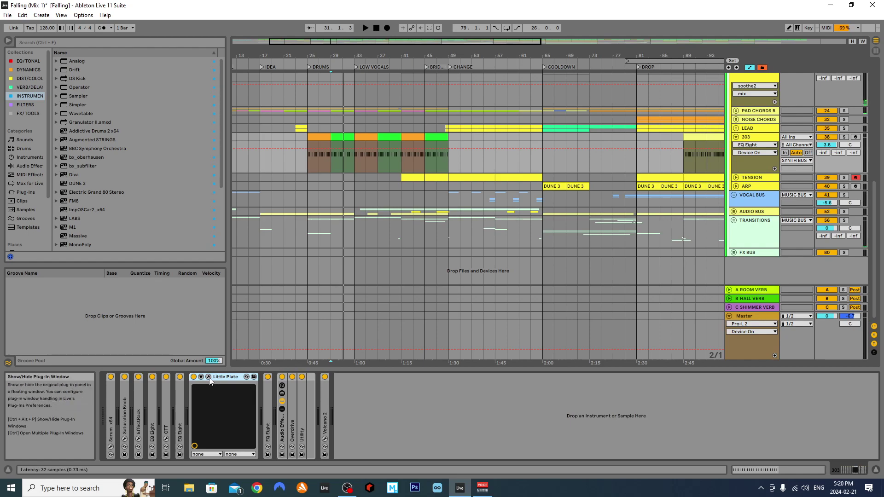
{"action": "left_click", "coordinate": [437, 69]}
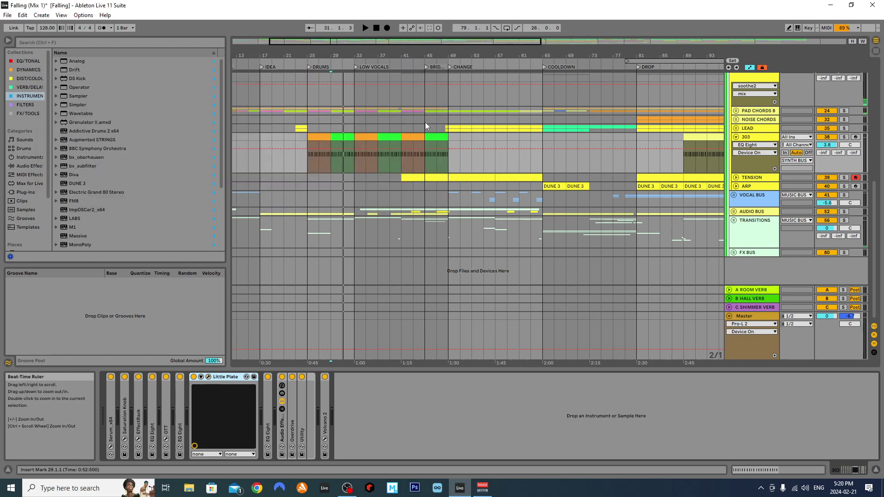
{"action": "double_click", "coordinate": [227, 377]}
Expand the EQ Eight after Little Plate, compare it bypassed and active during playback, and collapse it.
{"action": "double_click", "coordinate": [208, 390]}
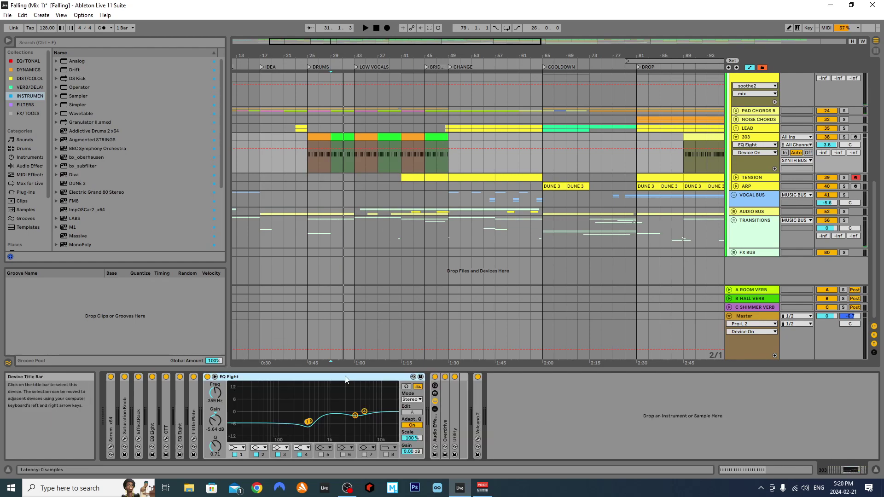
{"action": "key", "text": "space"}
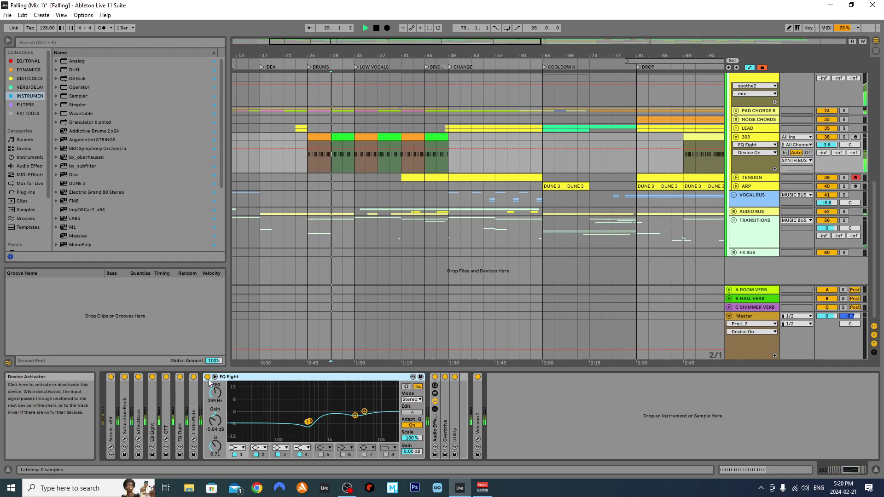
{"action": "left_click", "coordinate": [208, 376]}
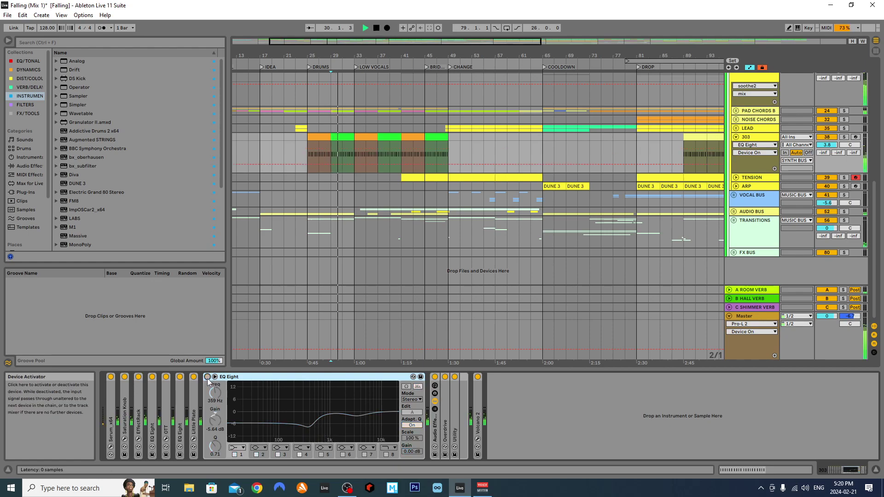
{"action": "left_click", "coordinate": [207, 376]}
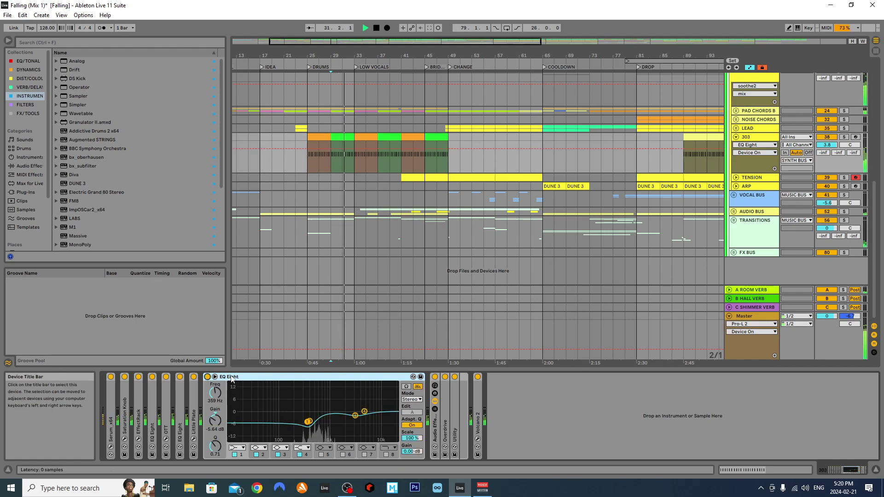
{"action": "double_click", "coordinate": [231, 378]}
Expand Overdrive and Utility inside the 303's Audio Effect Rack and show the automation of Utility's Gain.
{"action": "left_click", "coordinate": [221, 432]}
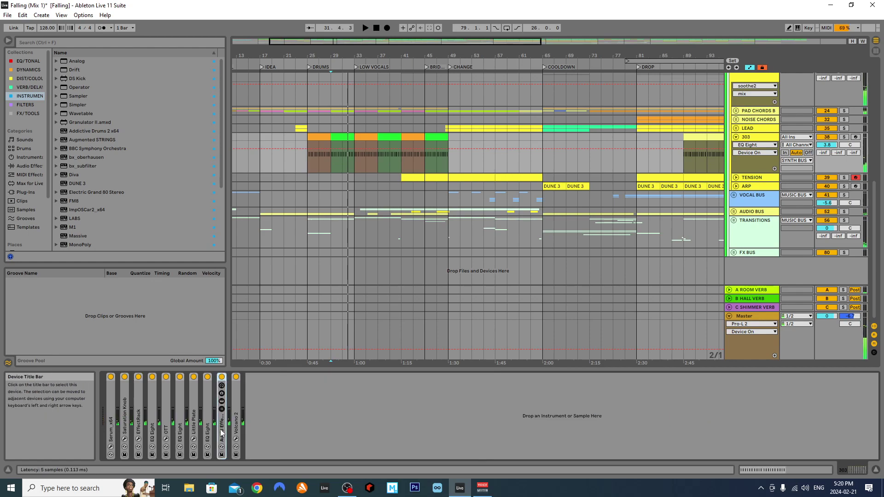
{"action": "double_click", "coordinate": [230, 417]}
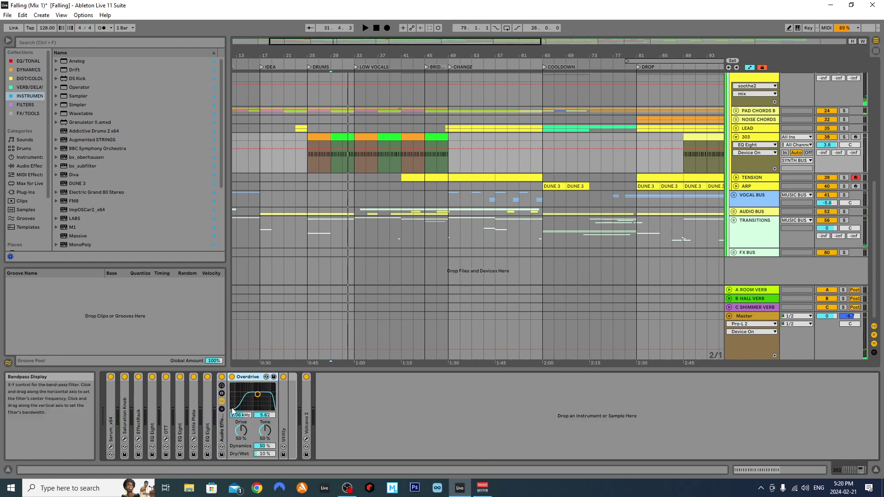
{"action": "double_click", "coordinate": [283, 420]}
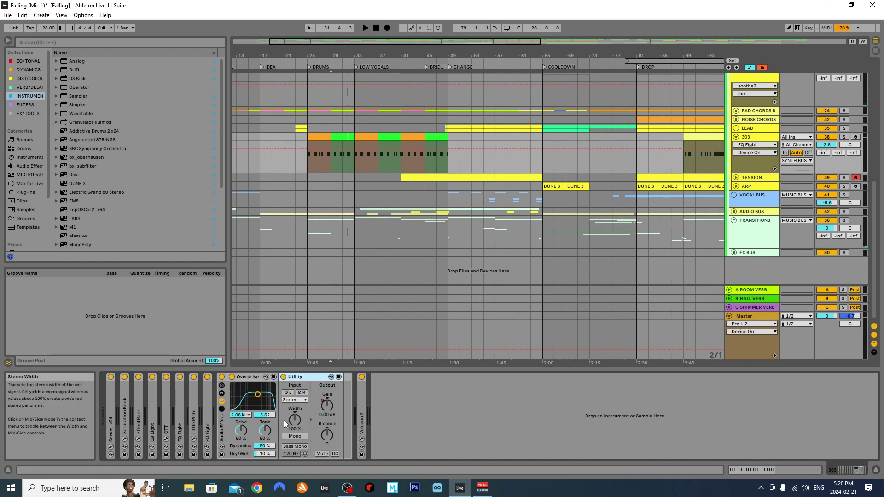
{"action": "right_click", "coordinate": [330, 406]}
{"action": "left_click", "coordinate": [362, 241]}
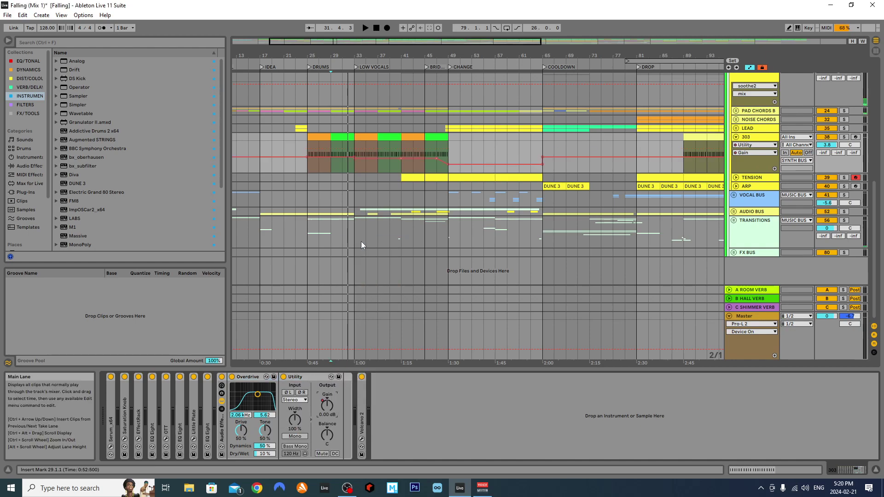
Examine the 303's Utility Gain envelope, placing the insert marker at bar 25 and at bar 33, the start of LOW VOCALS.
{"action": "scroll", "coordinate": [319, 154], "scroll_direction": "up", "scroll_amount": 3}
{"action": "left_click", "coordinate": [300, 152]}
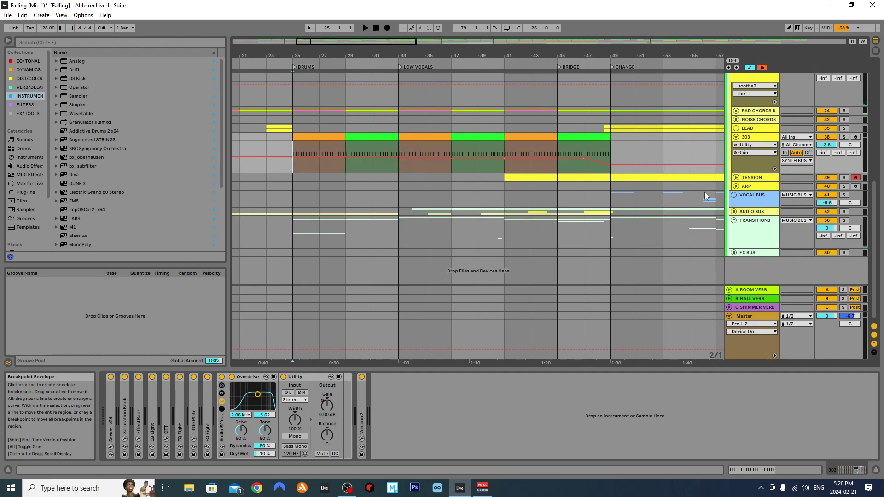
{"action": "scroll", "coordinate": [439, 166], "scroll_direction": "down", "scroll_amount": 3}
{"action": "left_click", "coordinate": [421, 143]}
{"action": "scroll", "coordinate": [439, 148], "scroll_direction": "up", "scroll_amount": 3}
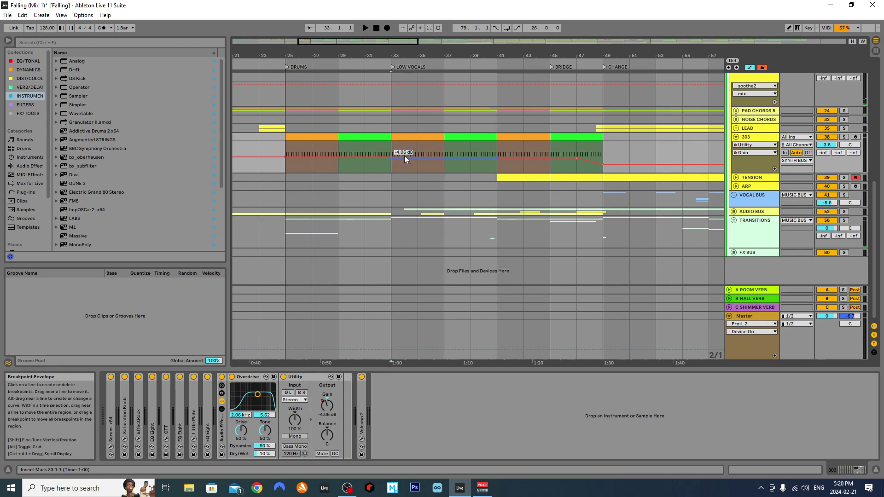
Set the arrangement grid to 1 bar and audition the transition into LOW VOCALS from bar 32.
{"action": "right_click", "coordinate": [375, 150]}
{"action": "left_click", "coordinate": [464, 267]}
{"action": "left_click", "coordinate": [382, 149]}
{"action": "key", "text": "space"}
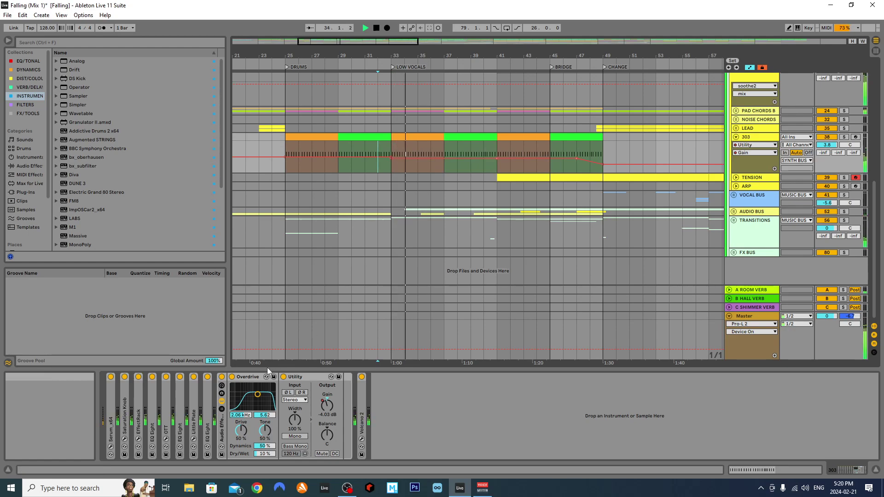
{"action": "key", "text": "space"}
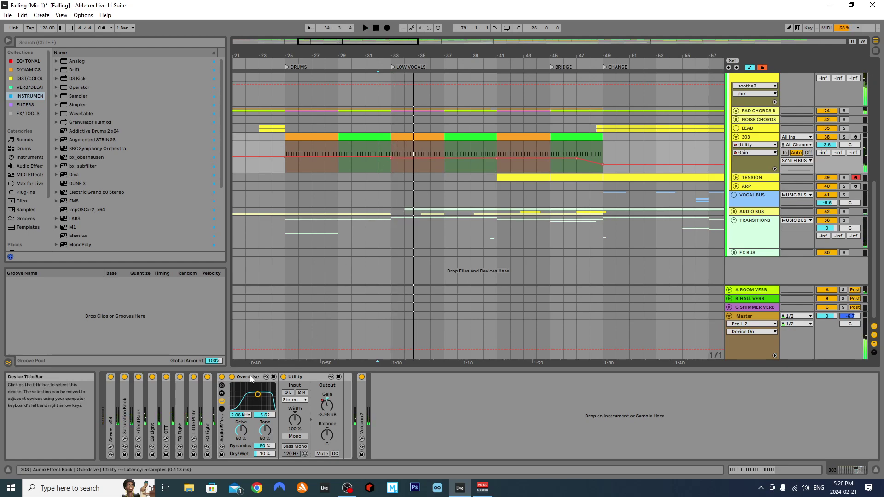
Collapse Overdrive and Utility, briefly toggle the PAD CHORDS B track's folding, and place the insert marker at bar 25 on the 303 track.
{"action": "double_click", "coordinate": [251, 379]}
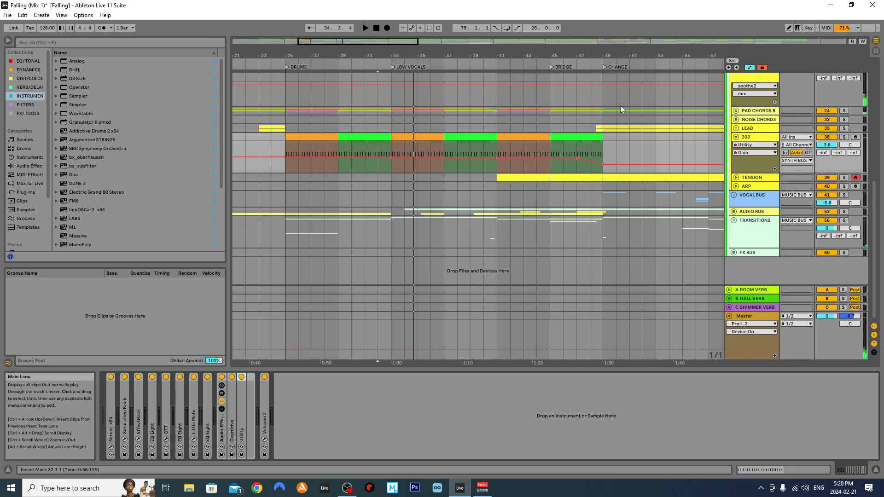
{"action": "left_click", "coordinate": [735, 111]}
{"action": "left_click", "coordinate": [736, 111]}
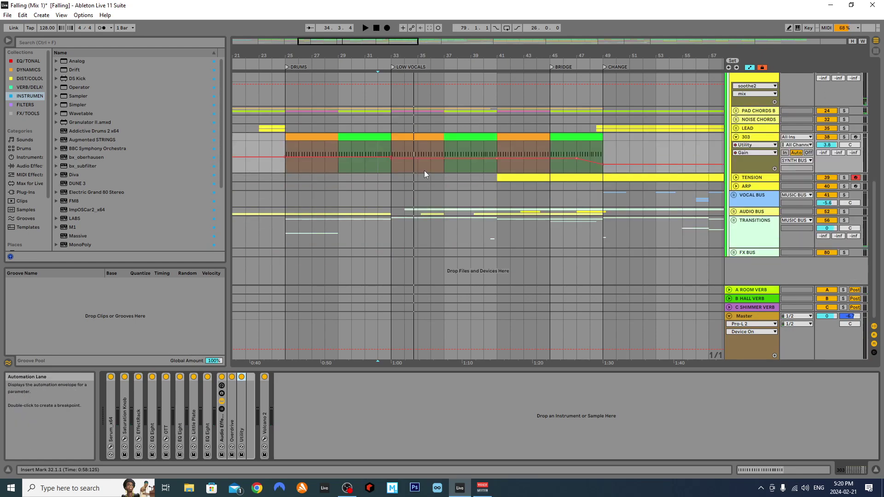
{"action": "left_click", "coordinate": [296, 142]}
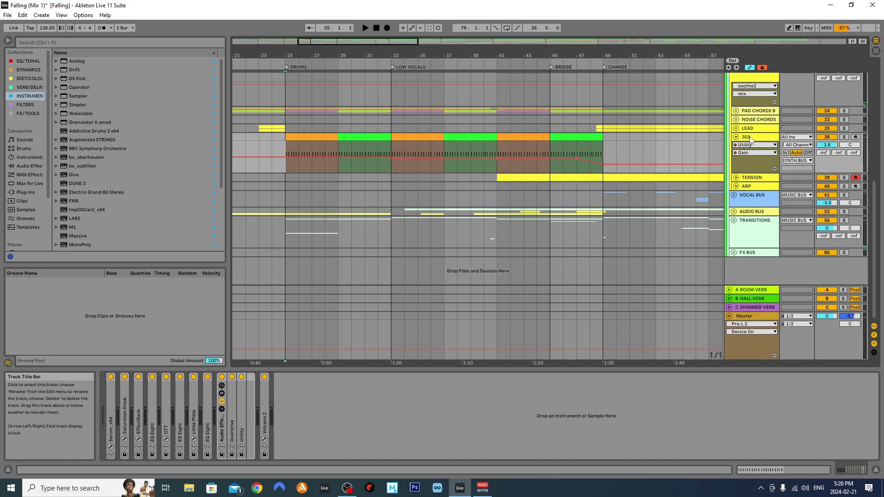
Audition the mix around the 303 part leading into LOW VOCALS, placing the insert marker at bar 32 and at bar 30.
{"action": "left_click", "coordinate": [379, 169]}
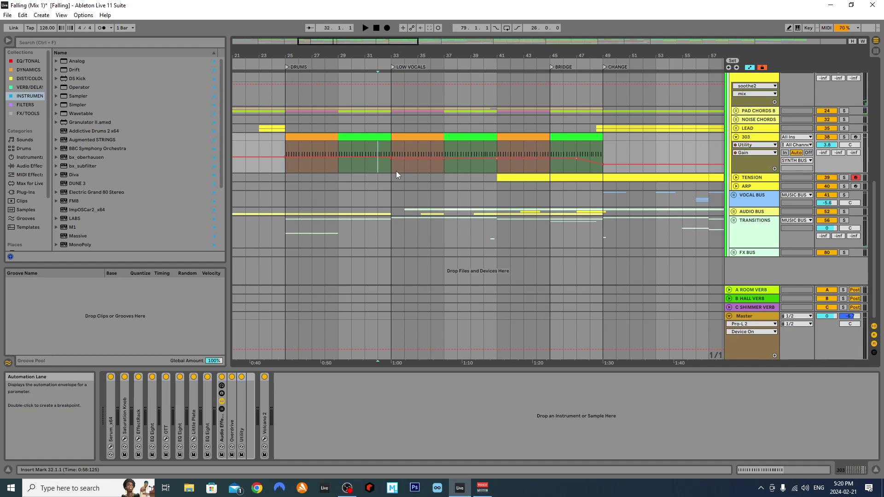
{"action": "left_click", "coordinate": [394, 189]}
{"action": "key", "text": "space"}
{"action": "left_click", "coordinate": [355, 145]}
Fold the 303 track, unfold TENSION and show its device chain, and stop playback.
{"action": "left_click", "coordinate": [736, 136]}
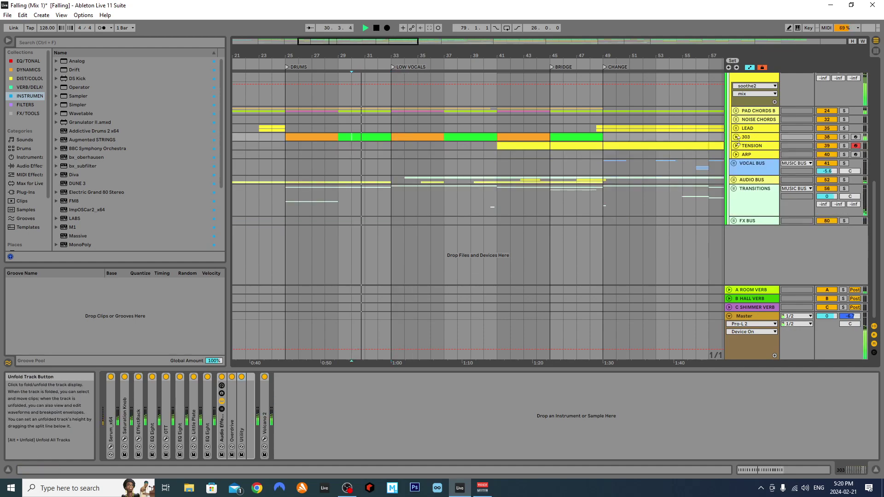
{"action": "left_click", "coordinate": [735, 145]}
{"action": "left_click", "coordinate": [738, 148]}
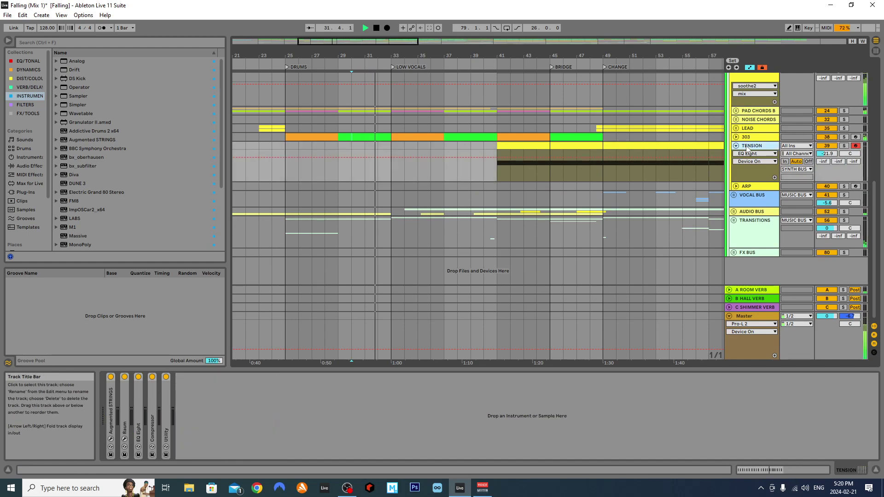
{"action": "key", "text": "space"}
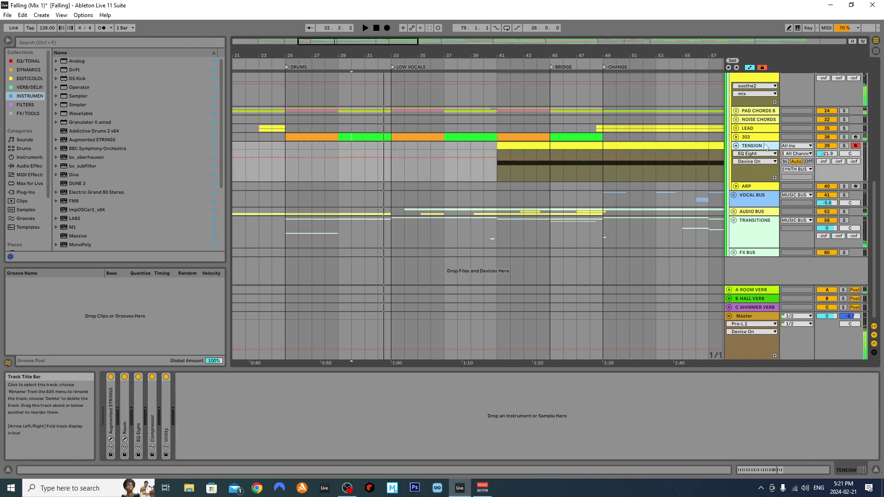
Examine the Volcano 2 Filter 1 Freq automation on CHORDS MELO inside PAD CHORDS B, and fold PAD CHORDS B, NOISE CHORDS and TENSION.
{"action": "left_click", "coordinate": [735, 111]}
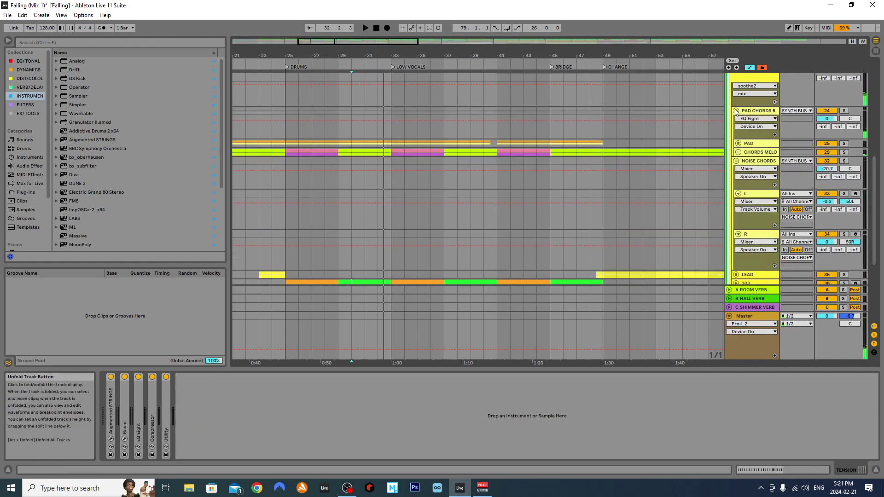
{"action": "left_click", "coordinate": [738, 152]}
{"action": "mouse_move", "coordinate": [391, 168]}
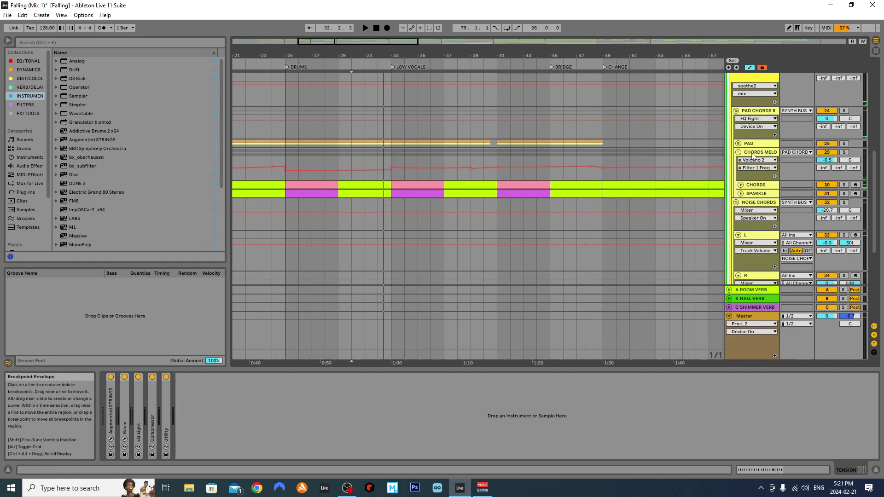
{"action": "left_click", "coordinate": [736, 111]}
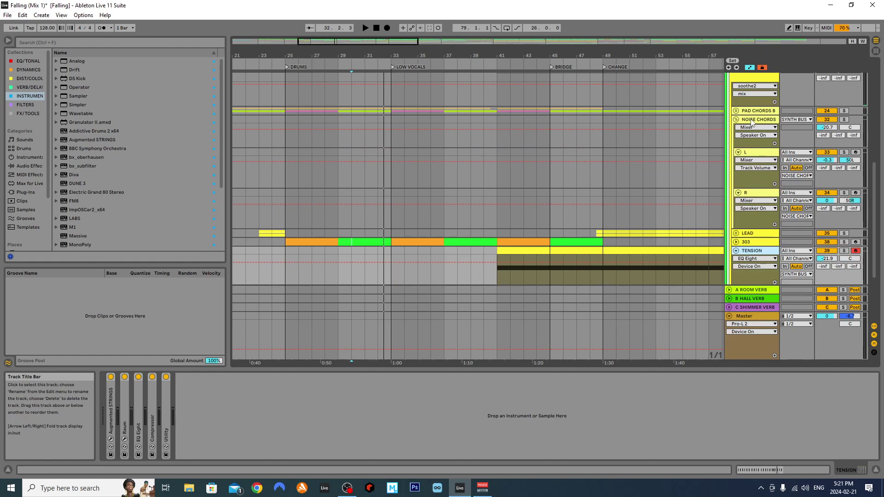
{"action": "left_click", "coordinate": [736, 119]}
{"action": "left_click", "coordinate": [736, 146]}
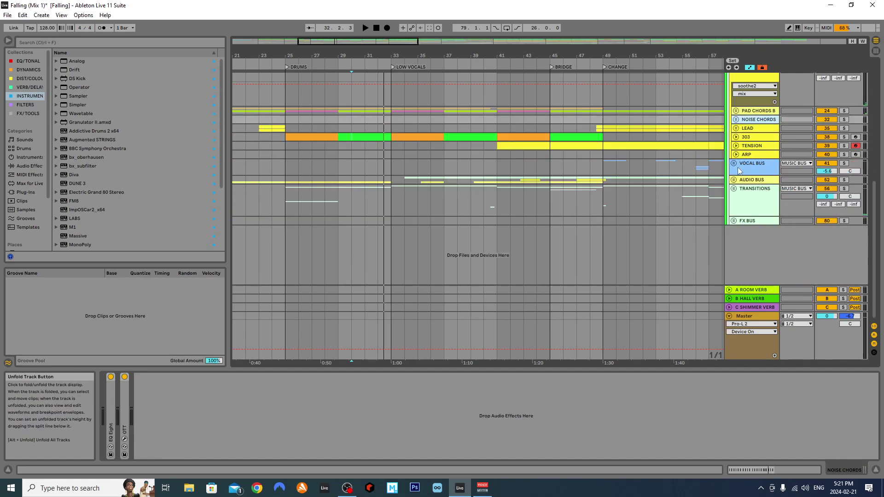
Unfold the 303 track to review its list of automatable devices, keep Utility selected, and fold the track.
{"action": "left_click", "coordinate": [735, 137]}
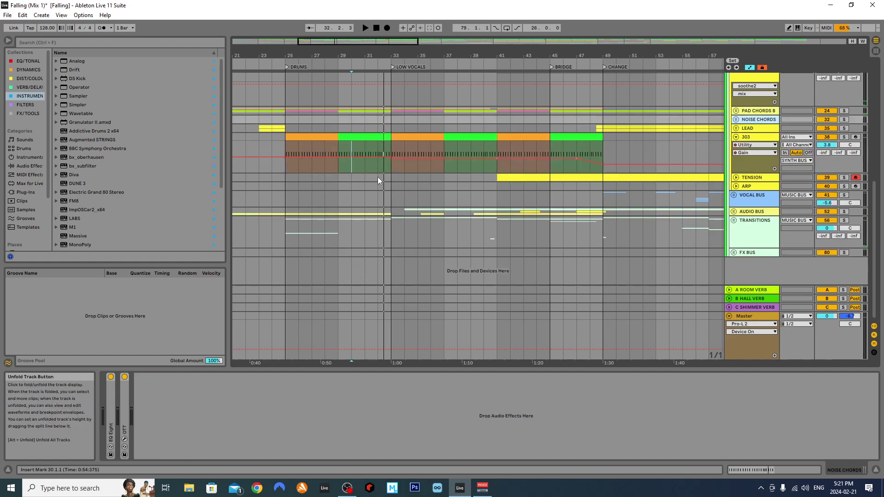
{"action": "left_click", "coordinate": [751, 145]}
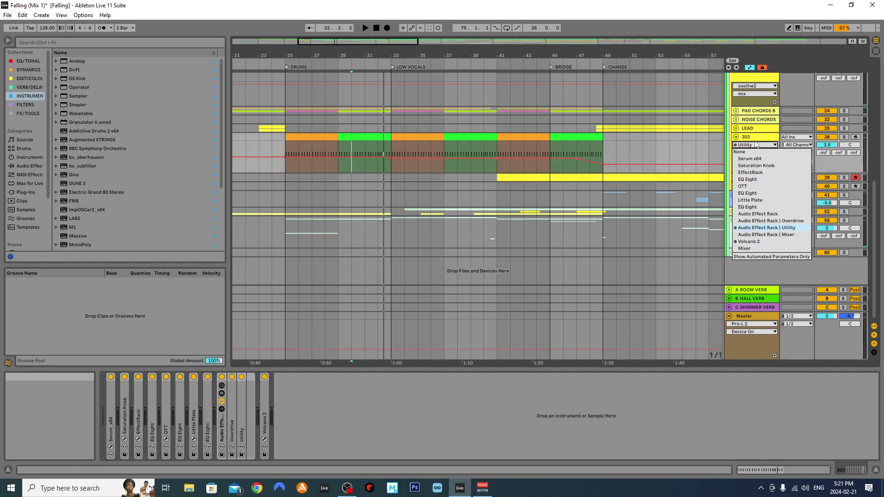
{"action": "left_click", "coordinate": [755, 145]}
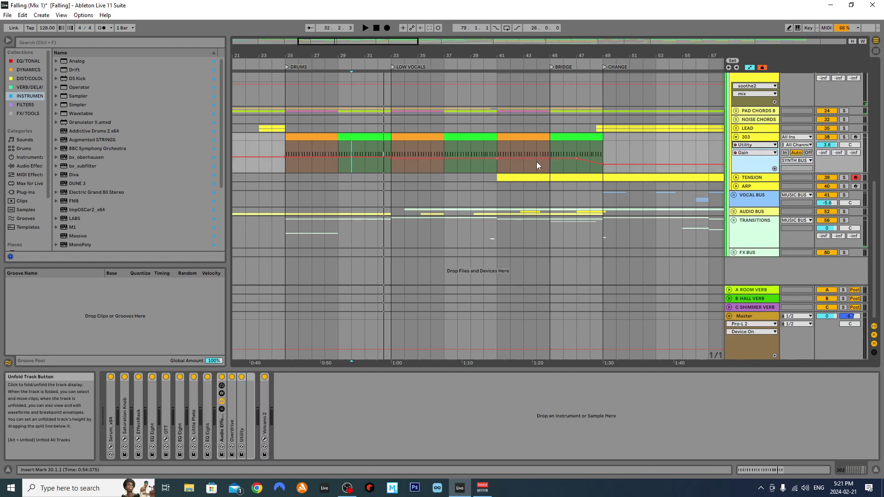
{"action": "left_click", "coordinate": [735, 137]}
Unfold the TENSION track, inspect the notes of its MIDI clip starting at bar 41, and close the clip view.
{"action": "left_click", "coordinate": [735, 145]}
{"action": "left_click", "coordinate": [761, 145]}
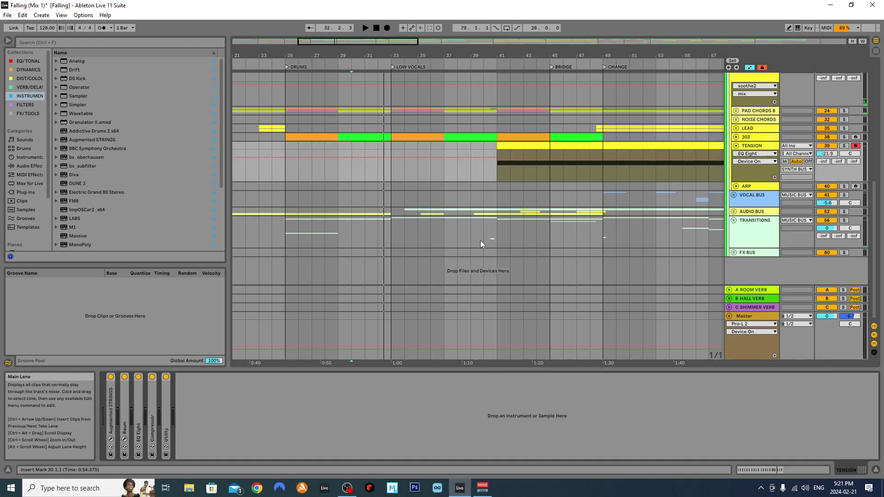
{"action": "double_click", "coordinate": [500, 177]}
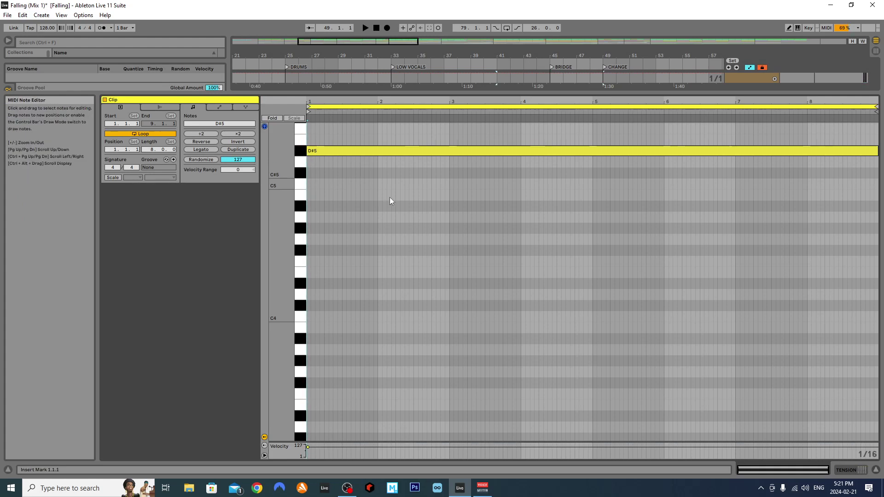
{"action": "left_click", "coordinate": [876, 470]}
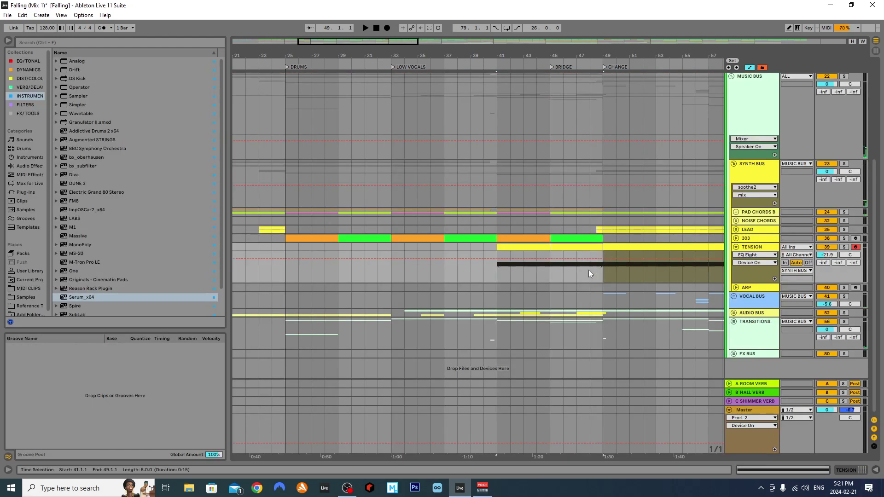
Solo the TENSION track and audition it from bar 41 and from bar 60.
{"action": "left_click", "coordinate": [502, 275]}
{"action": "left_click", "coordinate": [845, 247]}
{"action": "key", "text": "space"}
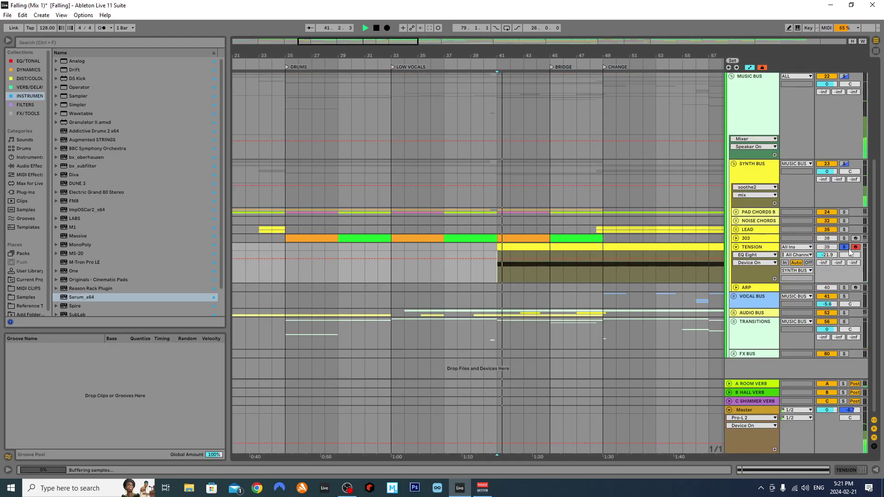
{"action": "scroll", "coordinate": [562, 255], "scroll_direction": "down", "scroll_amount": 6}
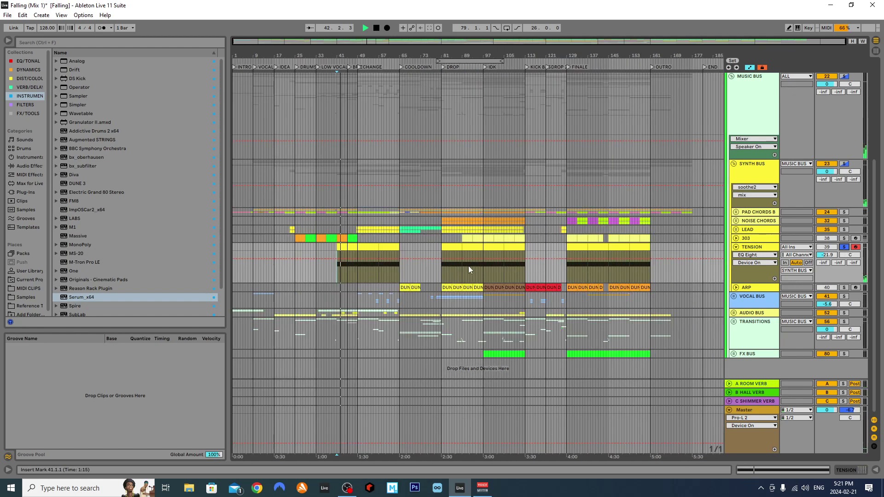
{"action": "left_click", "coordinate": [386, 267]}
{"action": "key", "text": "space"}
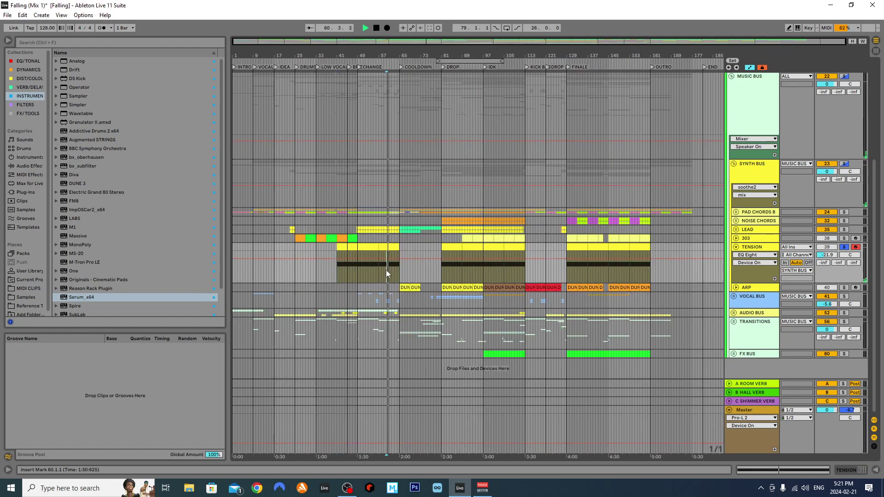
Audition the soloed TENSION track in the DROP at bar 82, in IDK, and in FINALE at bars 129 and 144, and unsolo it.
{"action": "left_click", "coordinate": [444, 267]}
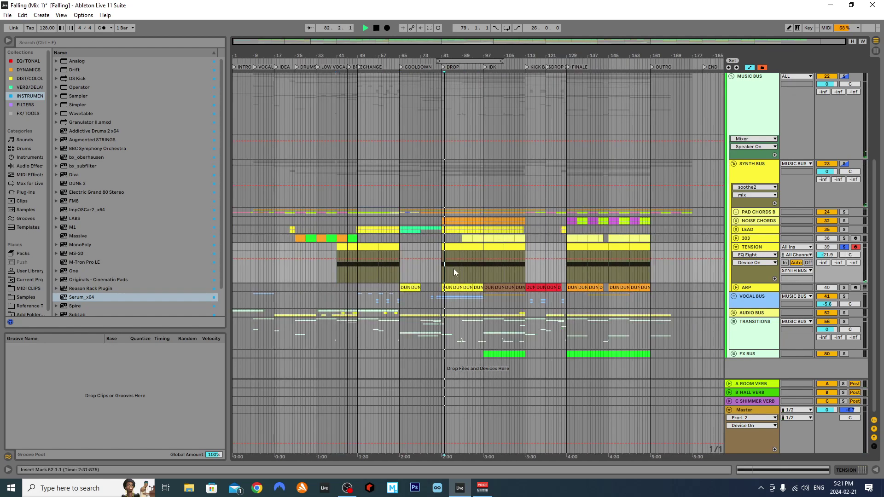
{"action": "left_click", "coordinate": [497, 267]}
{"action": "left_click", "coordinate": [568, 263]}
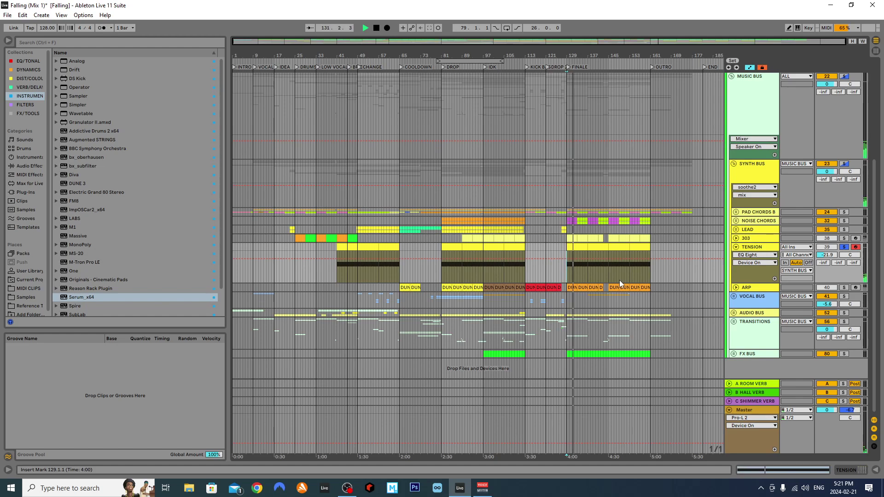
{"action": "left_click", "coordinate": [606, 271]}
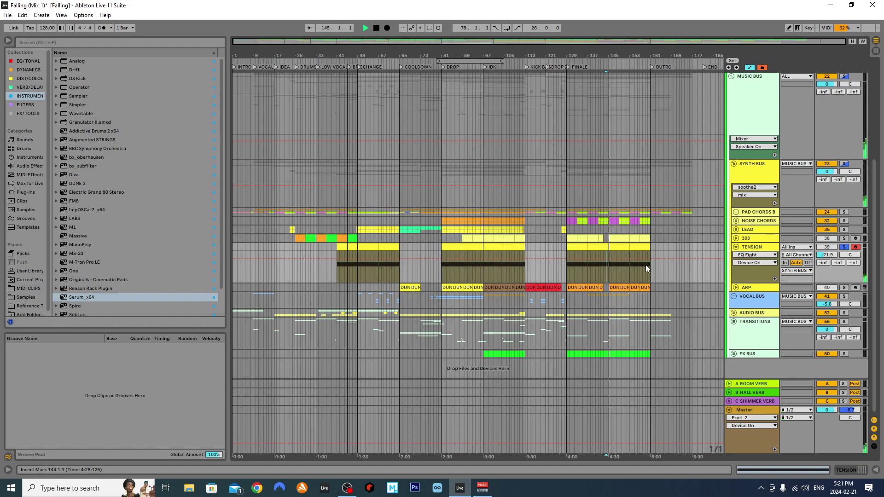
{"action": "key", "text": "space"}
{"action": "left_click", "coordinate": [844, 247]}
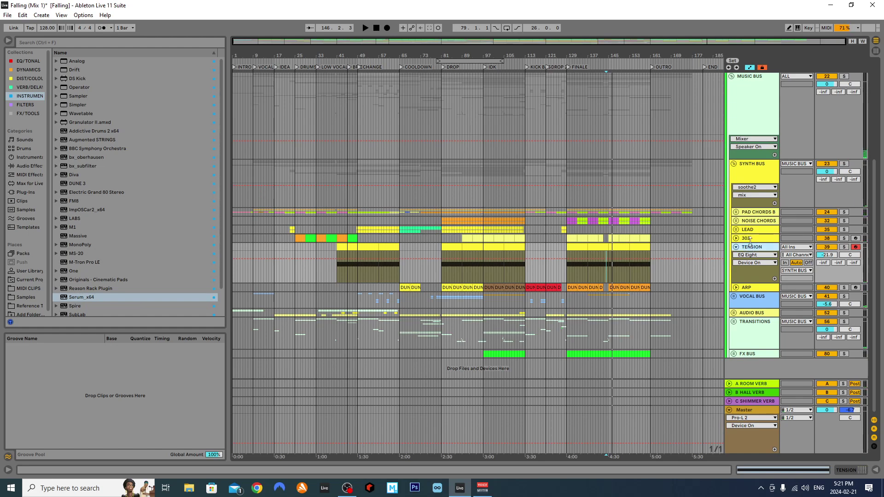
Show the device chain of the ALL group and return to the TENSION track's devices.
{"action": "scroll", "coordinate": [748, 180], "scroll_direction": "up", "scroll_amount": 5}
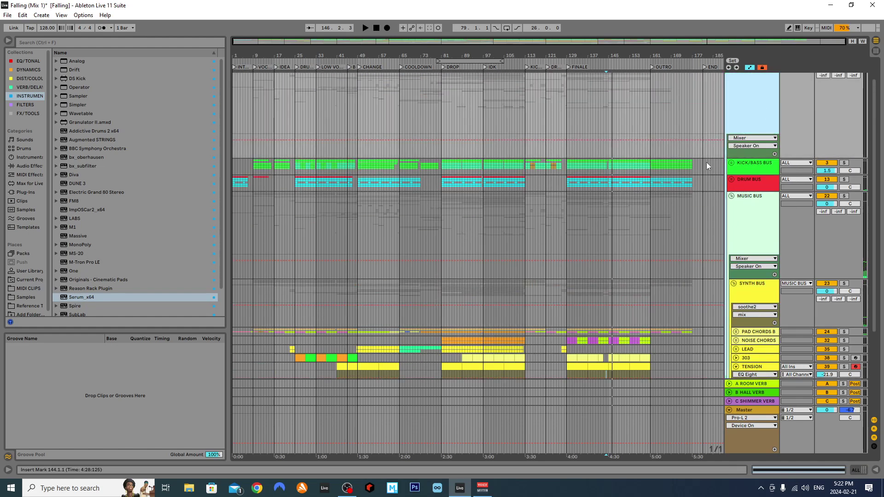
{"action": "double_click", "coordinate": [752, 114]}
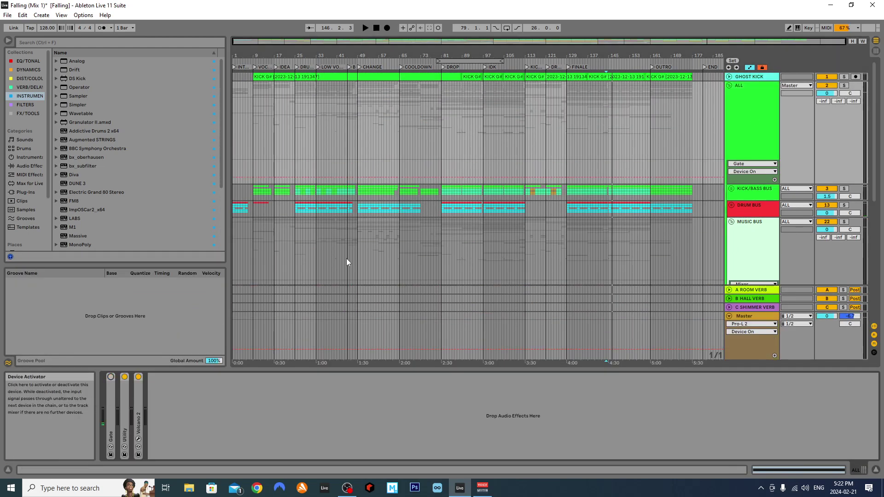
{"action": "scroll", "coordinate": [550, 186], "scroll_direction": "down", "scroll_amount": 3}
{"action": "scroll", "coordinate": [550, 185], "scroll_direction": "down", "scroll_amount": 6}
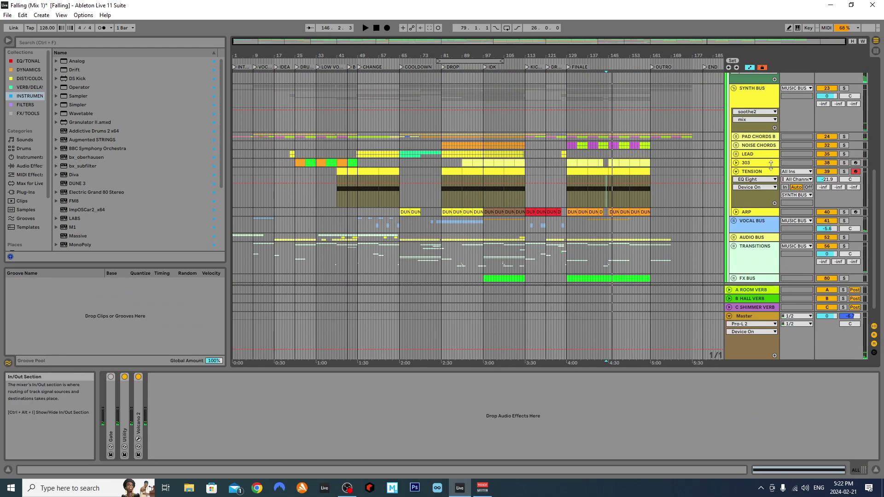
{"action": "left_click", "coordinate": [760, 172]}
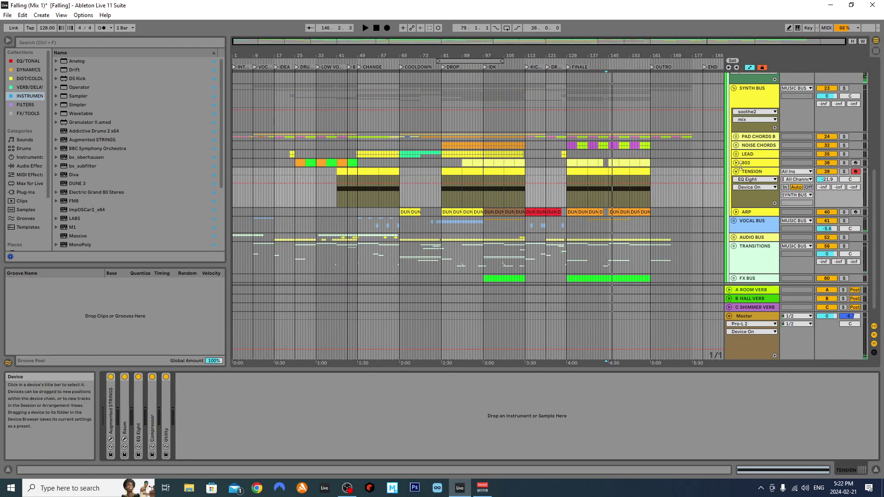
Solo TENSION to audition it from bar 144, the start of IDK and the start of CHANGE, and unsolo it.
{"action": "left_click", "coordinate": [844, 172]}
{"action": "key", "text": "space"}
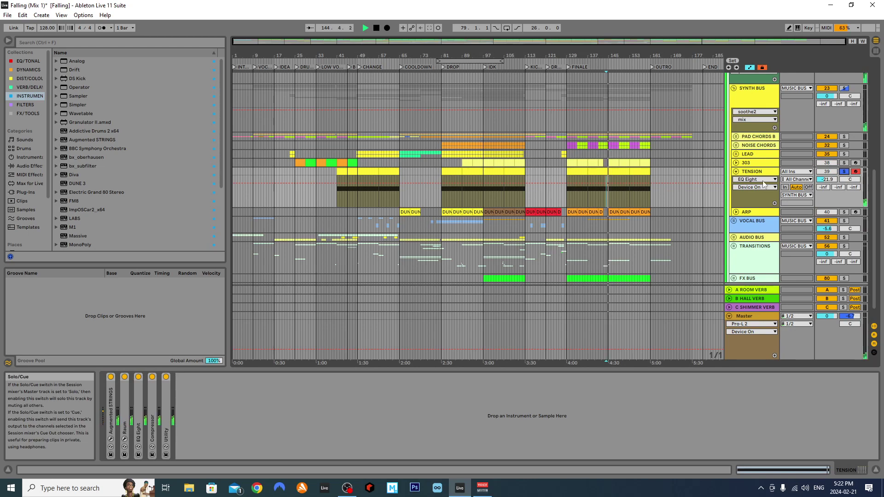
{"action": "left_click", "coordinate": [482, 193]}
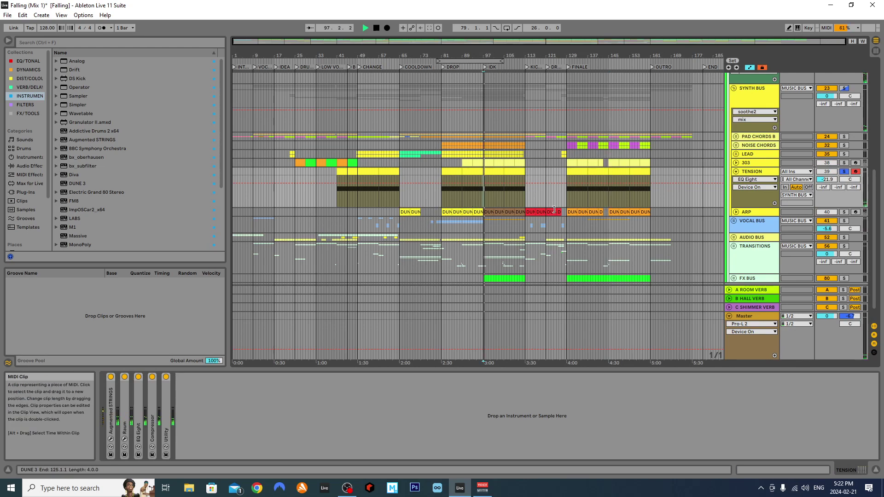
{"action": "left_click", "coordinate": [357, 188]}
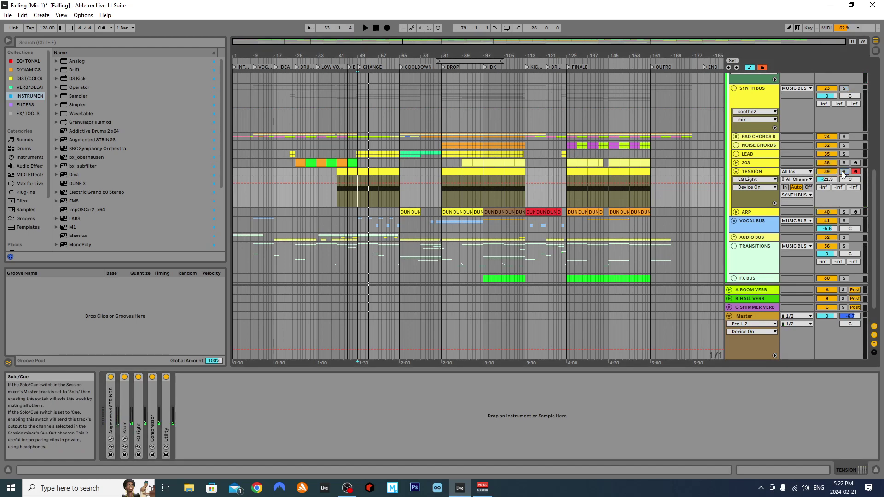
Play the full mix from CHANGE at bar 49 and from bar 57, toggling the TENSION track's activator to compare.
{"action": "scroll", "coordinate": [808, 178], "scroll_direction": "up", "scroll_amount": 5}
{"action": "scroll", "coordinate": [808, 178], "scroll_direction": "down", "scroll_amount": 3}
{"action": "scroll", "coordinate": [808, 177], "scroll_direction": "down", "scroll_amount": 3}
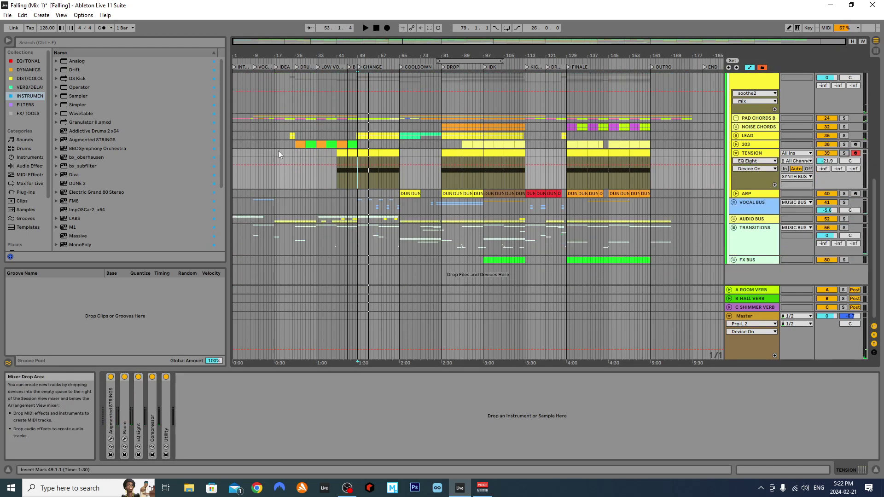
{"action": "scroll", "coordinate": [326, 155], "scroll_direction": "up", "scroll_amount": 5}
{"action": "key", "text": "space"}
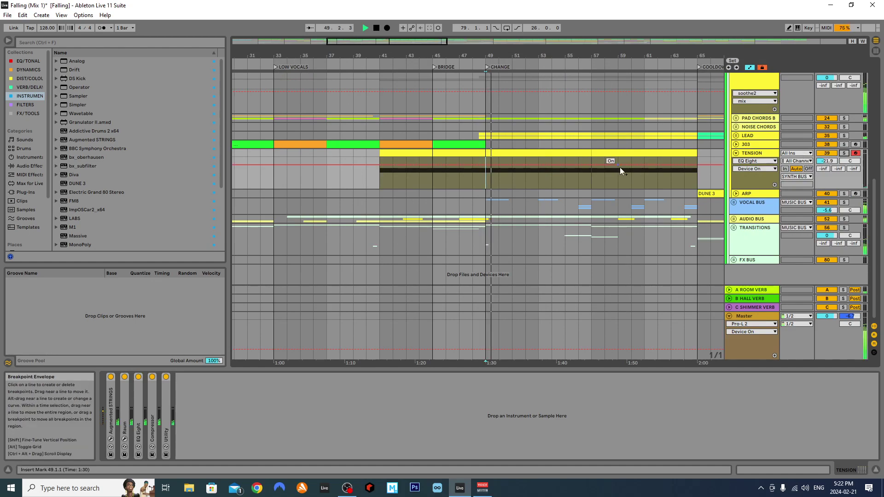
{"action": "left_click", "coordinate": [827, 152]}
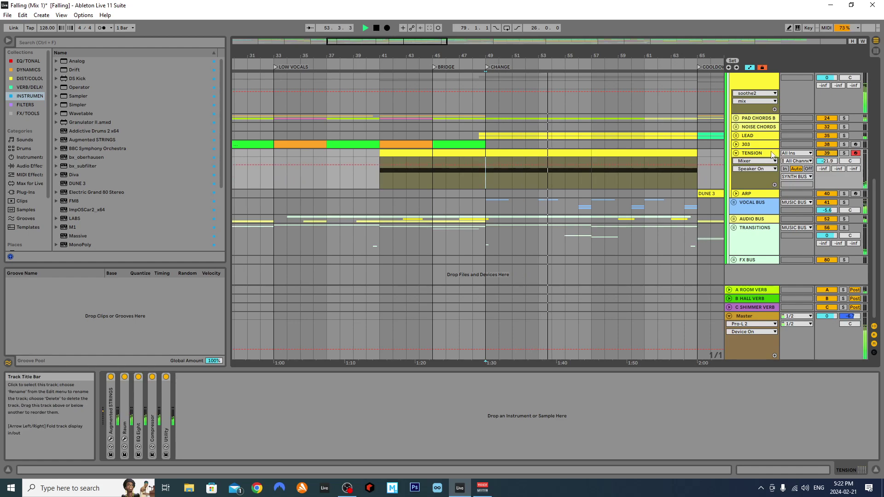
{"action": "left_click", "coordinate": [599, 176]}
{"action": "key", "text": "space"}
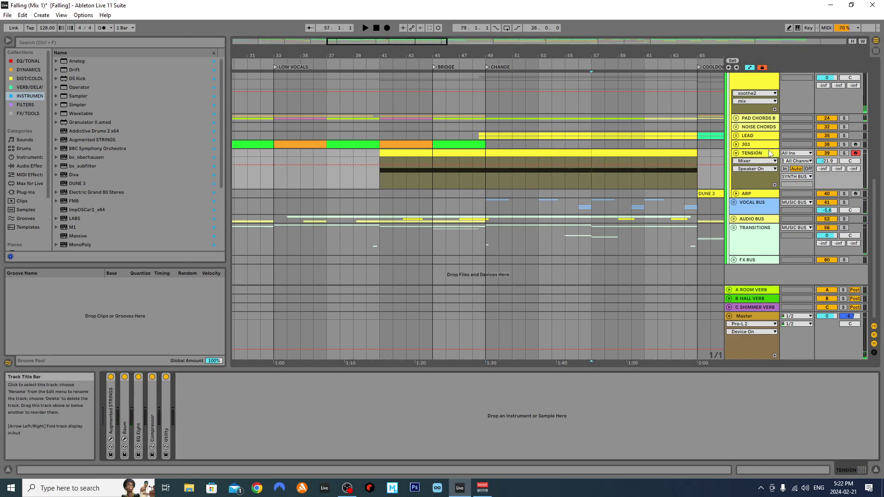
Select the TENSION track and expand its Raum and Augmented STRINGS devices.
{"action": "left_click", "coordinate": [750, 152]}
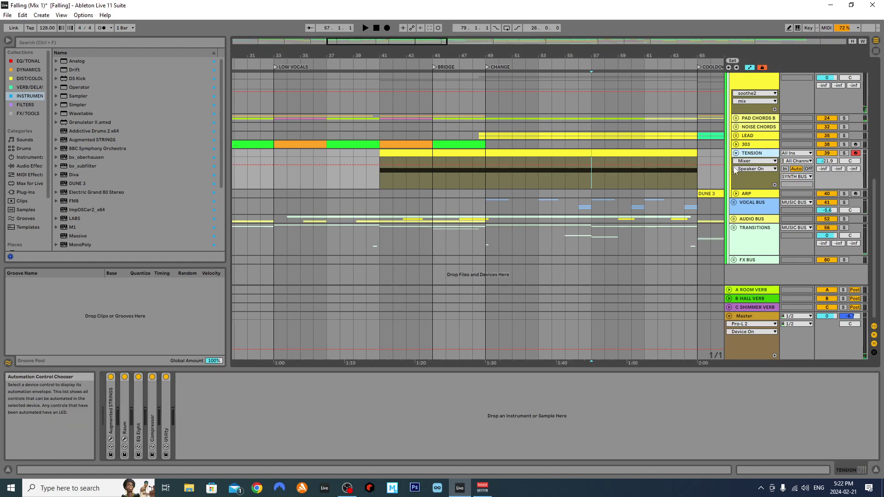
{"action": "scroll", "coordinate": [542, 136], "scroll_direction": "down", "scroll_amount": 3}
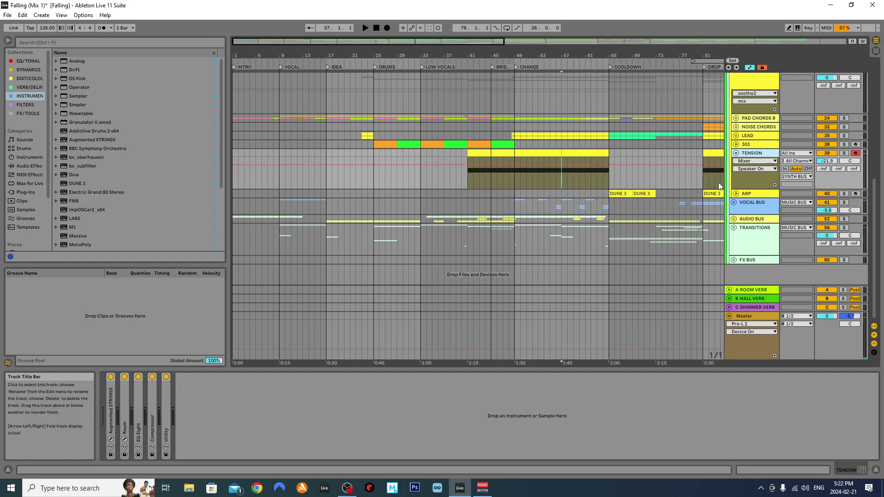
{"action": "double_click", "coordinate": [123, 396]}
{"action": "double_click", "coordinate": [110, 398]}
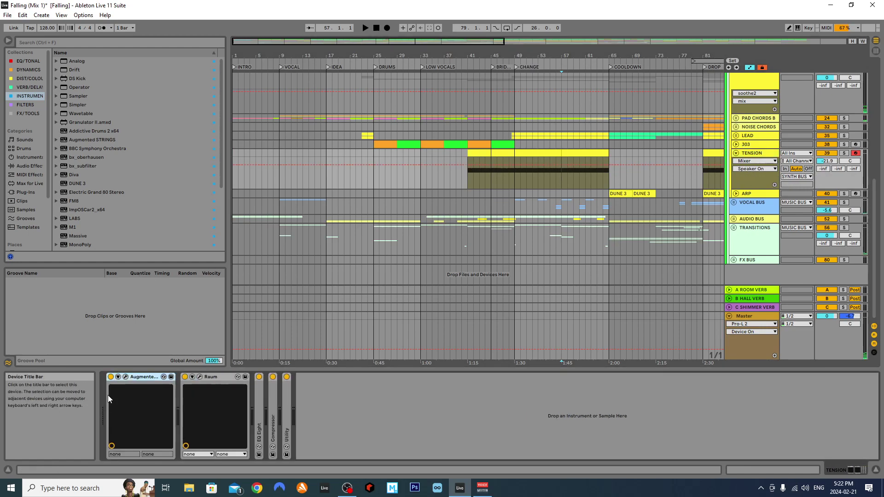
View the Augmented STRINGS and Raum plug-in windows on TENSION, close them, and collapse both devices.
{"action": "left_click", "coordinate": [126, 377]}
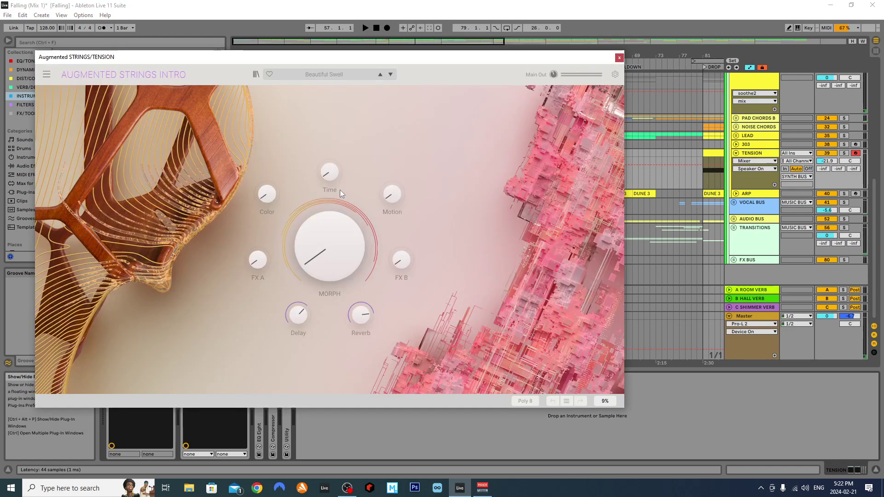
{"action": "left_click", "coordinate": [619, 57]}
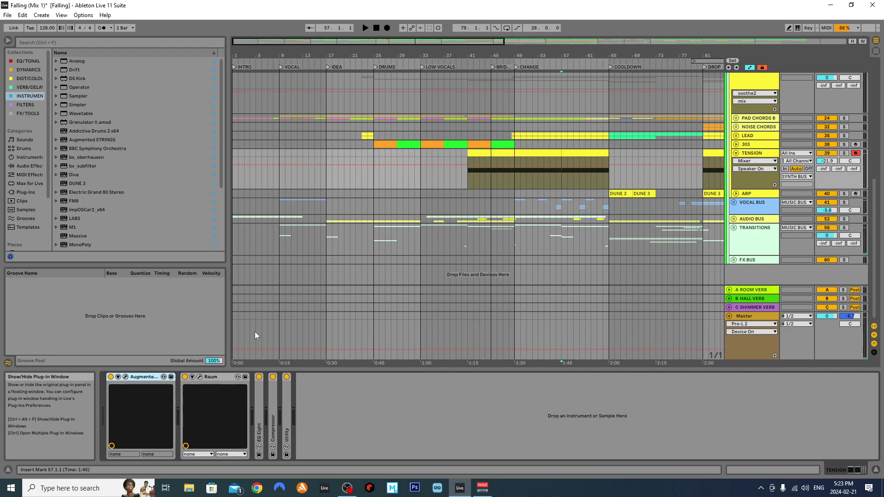
{"action": "double_click", "coordinate": [142, 378]}
{"action": "left_click", "coordinate": [140, 378]}
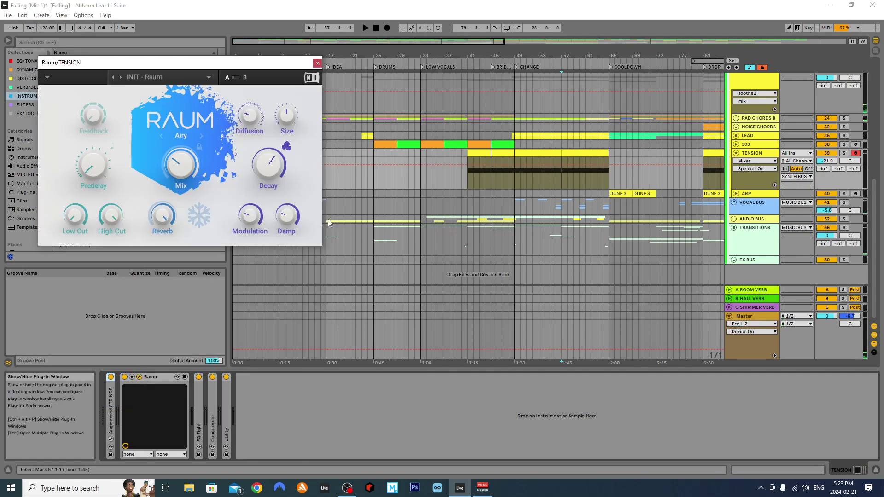
{"action": "left_click", "coordinate": [141, 377]}
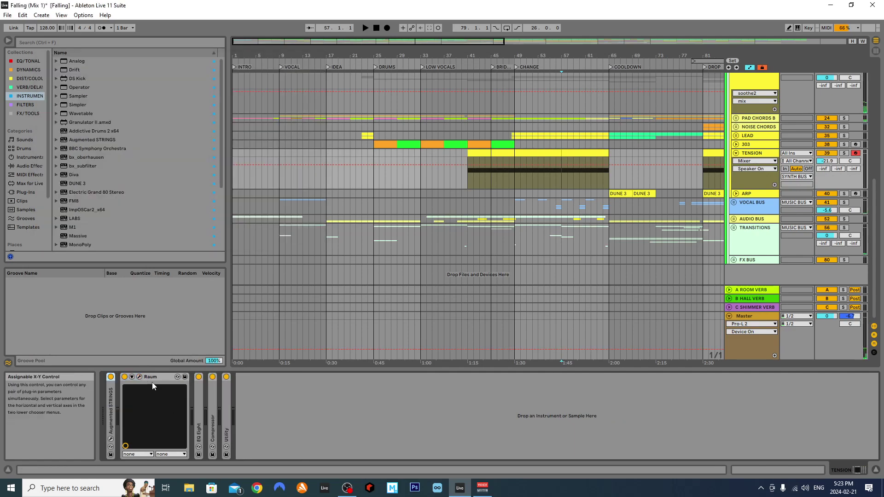
{"action": "double_click", "coordinate": [153, 379]}
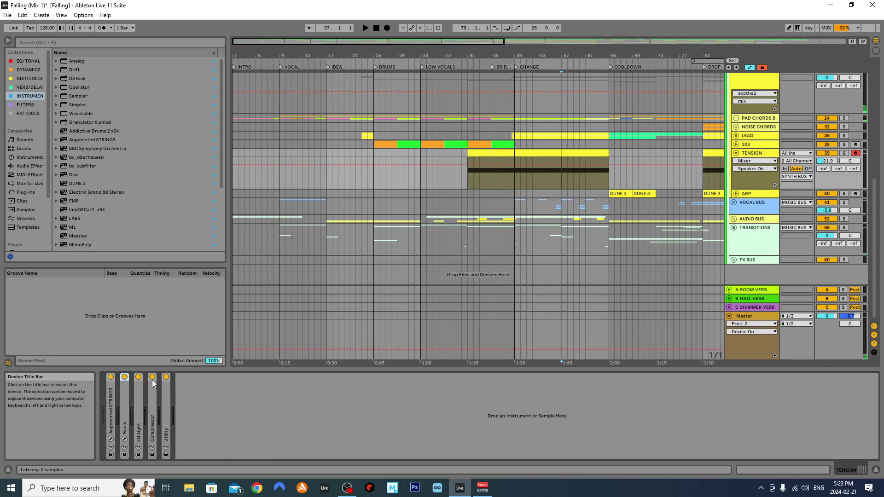
Expand TENSION's EQ Eight, Compressor and Utility one after another to inspect their settings, collapsing each before opening the following one.
{"action": "double_click", "coordinate": [139, 400]}
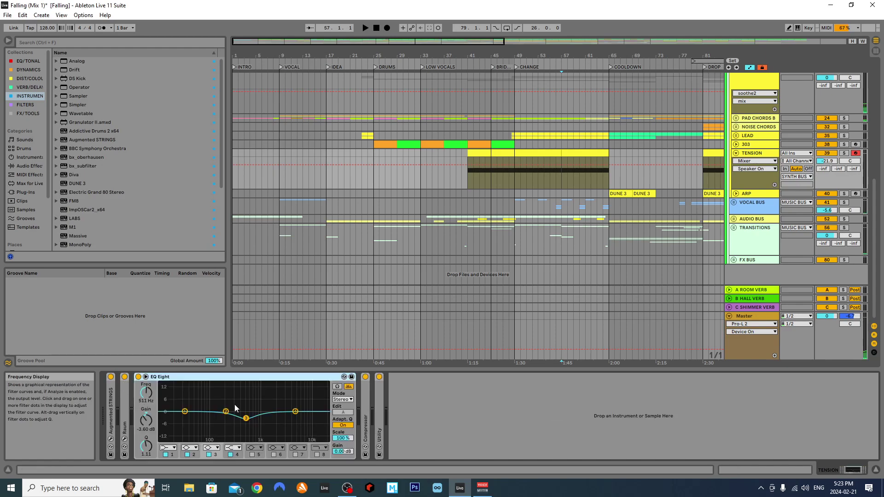
{"action": "double_click", "coordinate": [174, 379]}
{"action": "double_click", "coordinate": [156, 402]}
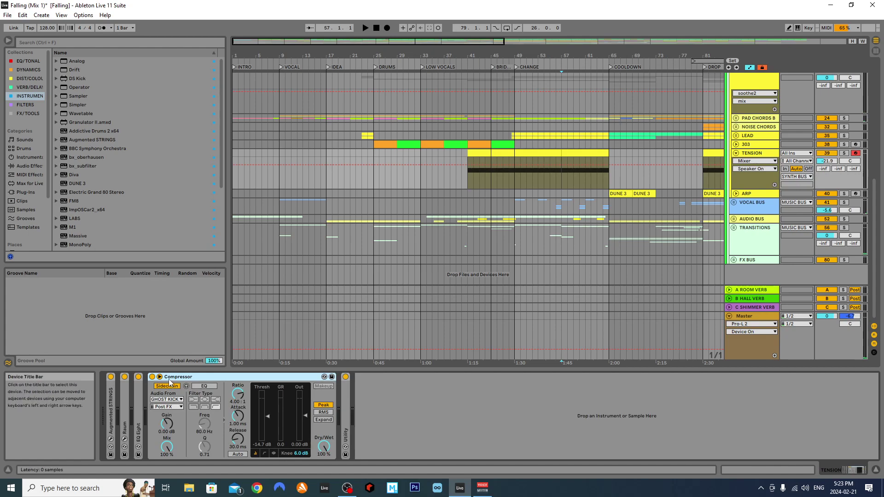
{"action": "double_click", "coordinate": [177, 377]}
{"action": "double_click", "coordinate": [164, 405]}
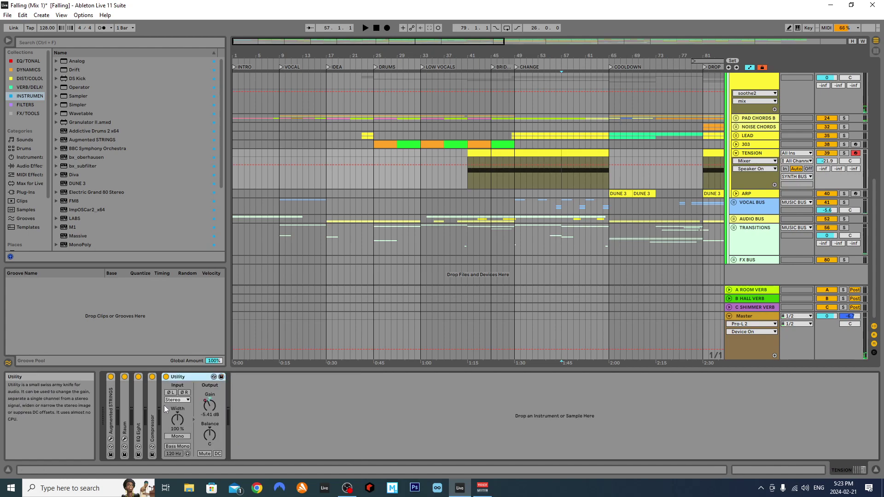
Show the automation of the Utility's Gain across the TENSION track in the whole arrangement.
{"action": "right_click", "coordinate": [209, 404]}
{"action": "left_click", "coordinate": [230, 406]}
{"action": "scroll", "coordinate": [471, 161], "scroll_direction": "down", "scroll_amount": 3}
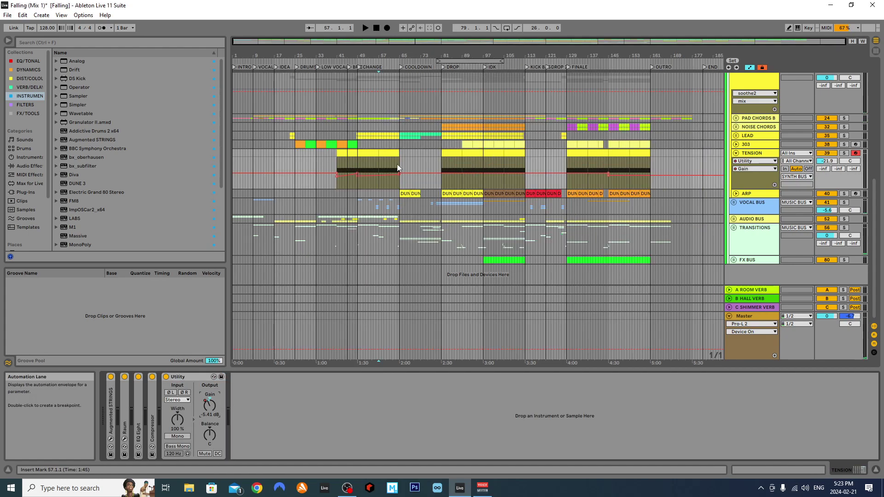
{"action": "left_click", "coordinate": [749, 152]}
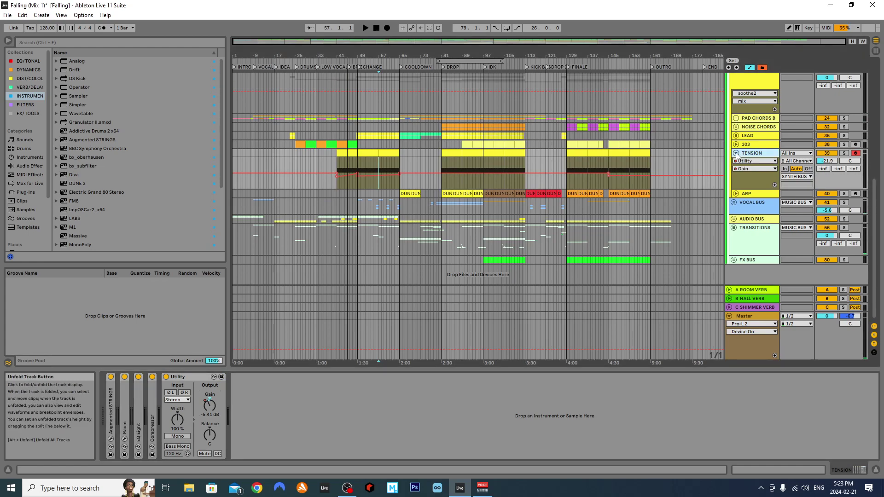
Play the full mix from bar 79 into the DROP, toggling the TENSION track's activator to compare.
{"action": "left_click", "coordinate": [437, 162]}
{"action": "scroll", "coordinate": [444, 161], "scroll_direction": "up", "scroll_amount": 5}
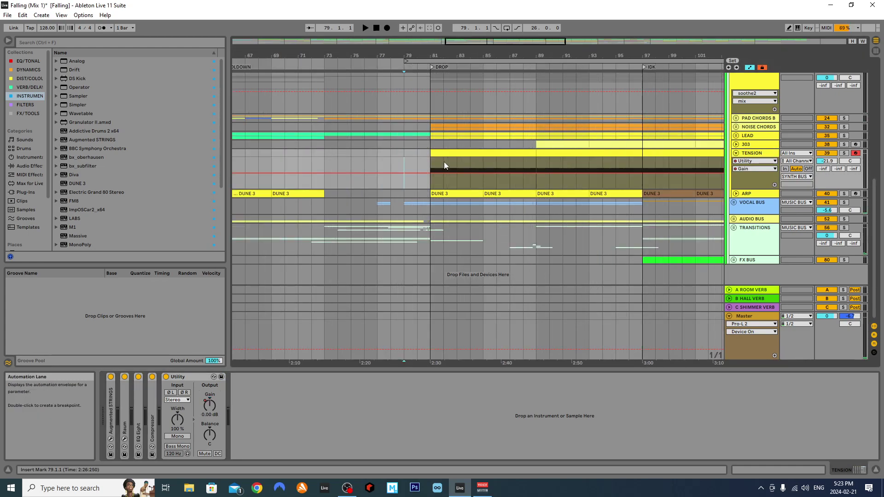
{"action": "left_click", "coordinate": [379, 168]}
{"action": "key", "text": "space"}
{"action": "left_click", "coordinate": [408, 158]}
{"action": "key", "text": "space"}
{"action": "key", "text": "space"}
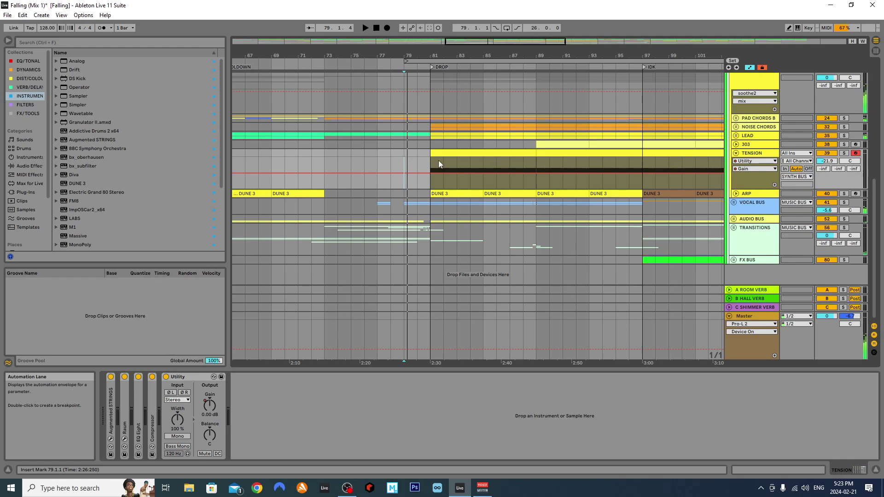
{"action": "key", "text": "space"}
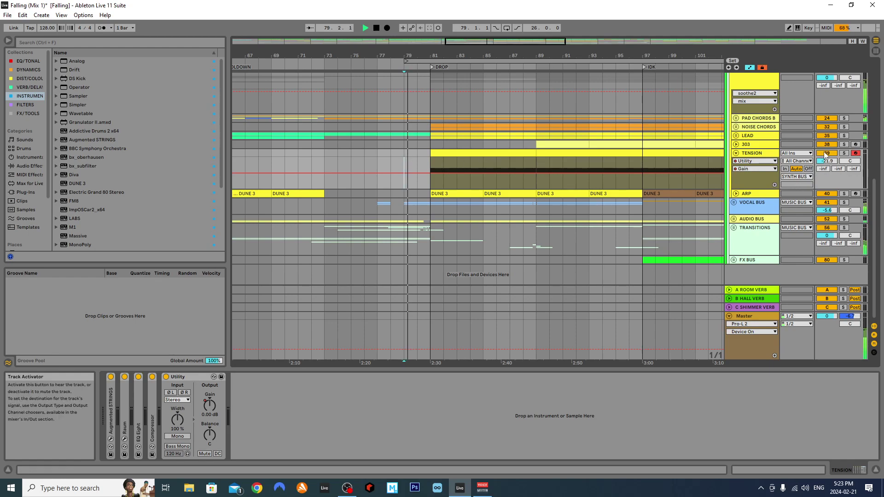
{"action": "left_click", "coordinate": [826, 153]}
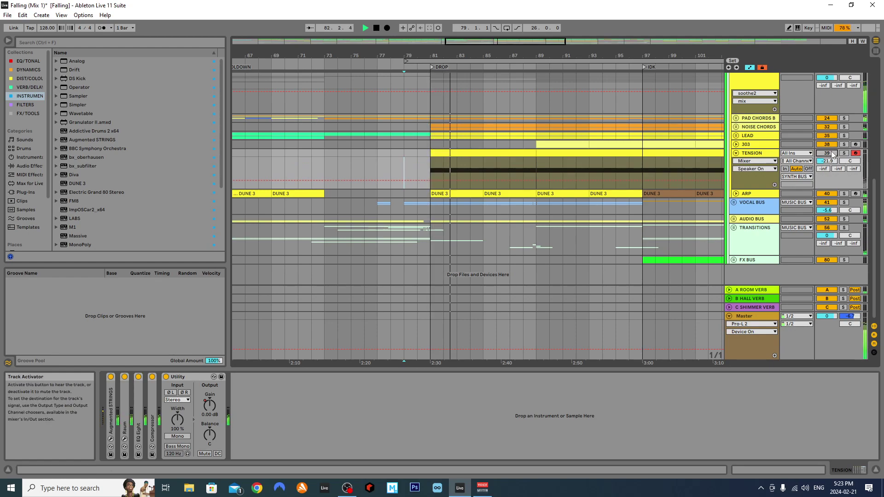
{"action": "key", "text": "space"}
{"action": "key", "text": "space"}
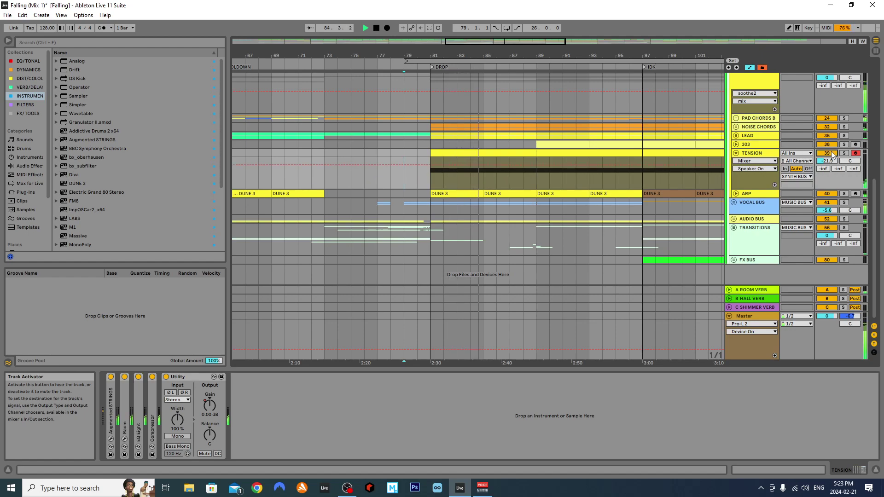
{"action": "key", "text": "space"}
Fold the TENSION track, unfold the ARP track to show its clips, and place the insert marker at bar 80.
{"action": "left_click", "coordinate": [736, 153]}
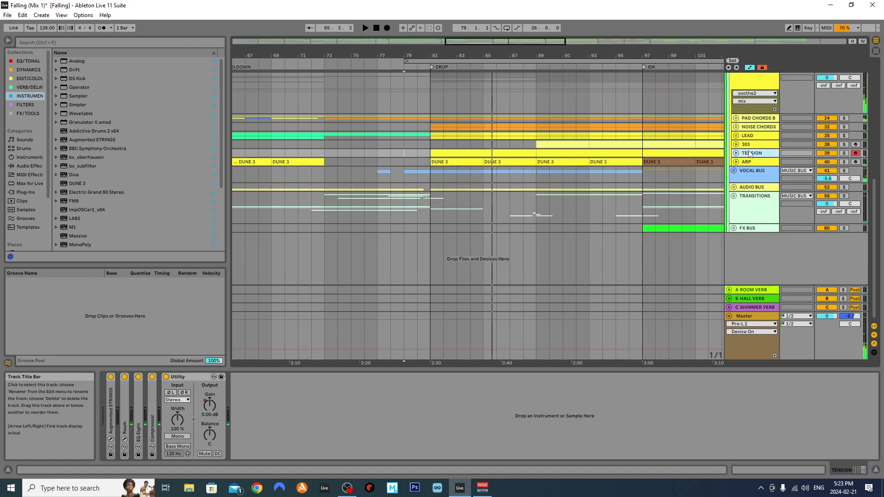
{"action": "left_click", "coordinate": [746, 171]}
{"action": "left_click", "coordinate": [736, 162]}
{"action": "left_click", "coordinate": [749, 154]}
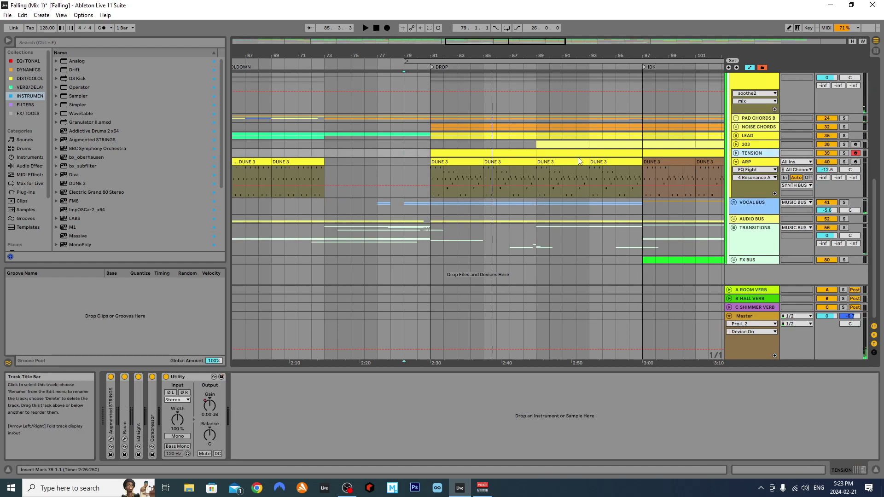
{"action": "left_click", "coordinate": [534, 173]}
{"action": "scroll", "coordinate": [504, 175], "scroll_direction": "down", "scroll_amount": 3}
{"action": "left_click", "coordinate": [468, 173]}
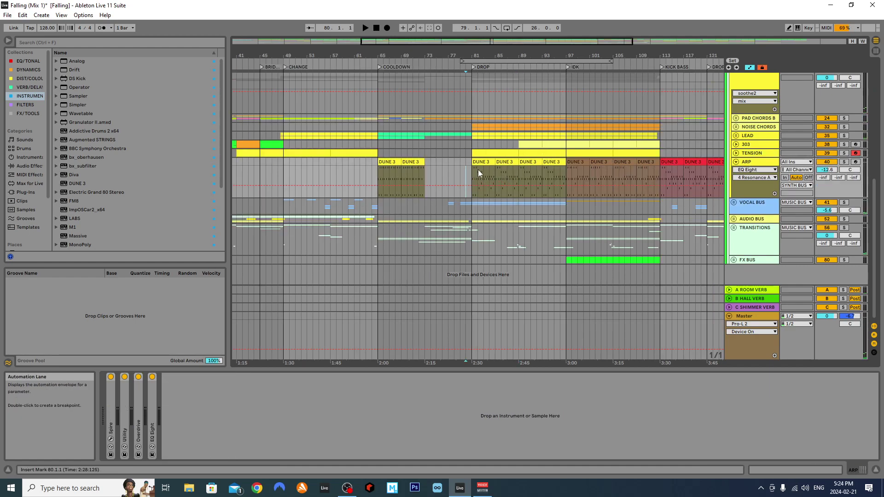
Review the TENSION, LEAD, 303 and NOISE CHORDS tracks, briefly unfolding the NOISE CHORDS group.
{"action": "left_click", "coordinate": [745, 153]}
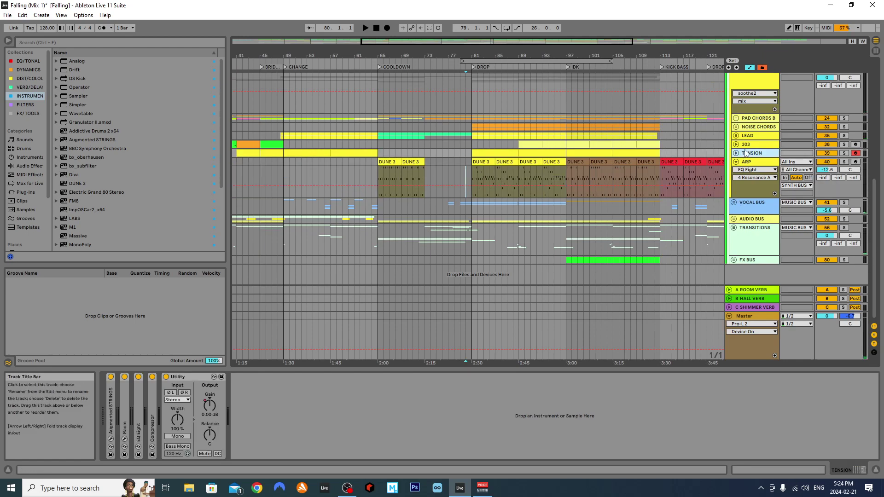
{"action": "left_click", "coordinate": [736, 154]}
{"action": "left_click", "coordinate": [736, 153]}
{"action": "left_click", "coordinate": [742, 136]}
{"action": "left_click", "coordinate": [736, 144]}
{"action": "left_click", "coordinate": [736, 144]}
{"action": "left_click", "coordinate": [736, 128]}
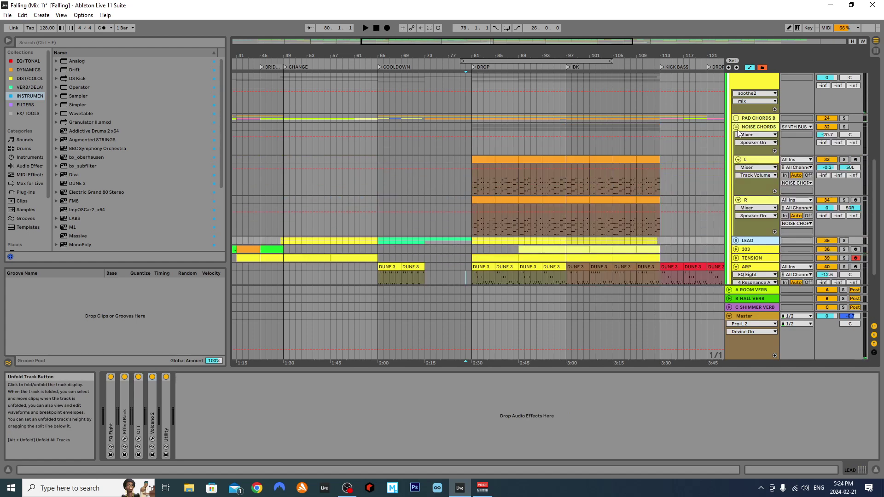
{"action": "left_click", "coordinate": [736, 127]}
{"action": "left_click", "coordinate": [736, 128]}
{"action": "left_click", "coordinate": [736, 128]}
{"action": "left_click", "coordinate": [762, 127]}
{"action": "left_click", "coordinate": [760, 136]}
{"action": "left_click", "coordinate": [757, 145]}
{"action": "left_click", "coordinate": [757, 153]}
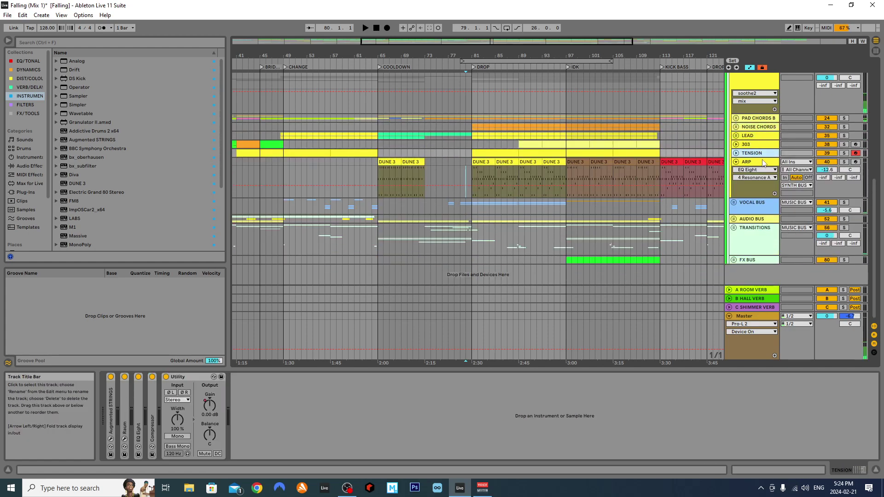
Select the ARP track, place the insert marker at COOLDOWN, and show the automation of Spire's env3 amt1.
{"action": "left_click", "coordinate": [758, 162]}
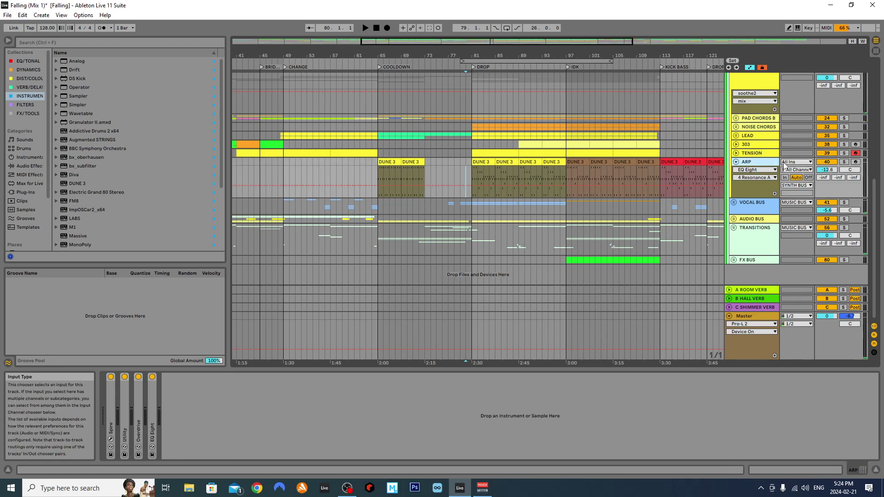
{"action": "left_click", "coordinate": [374, 185]}
{"action": "left_click", "coordinate": [757, 169]}
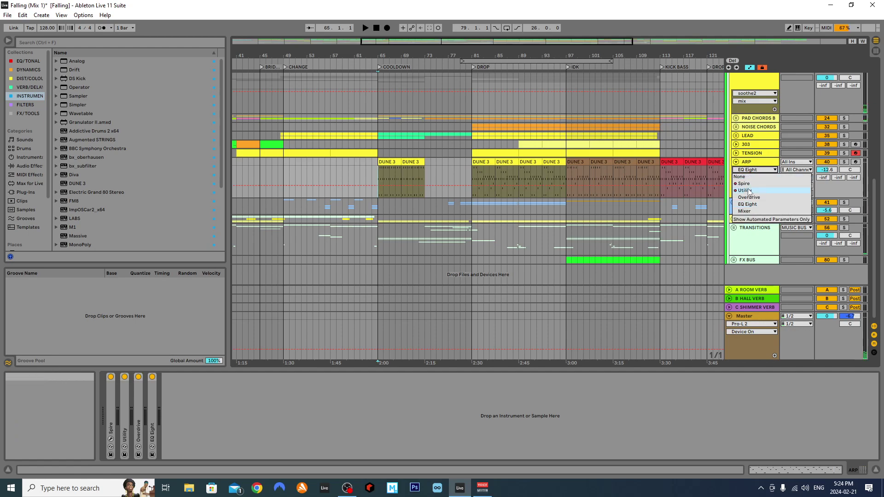
{"action": "left_click", "coordinate": [745, 183]}
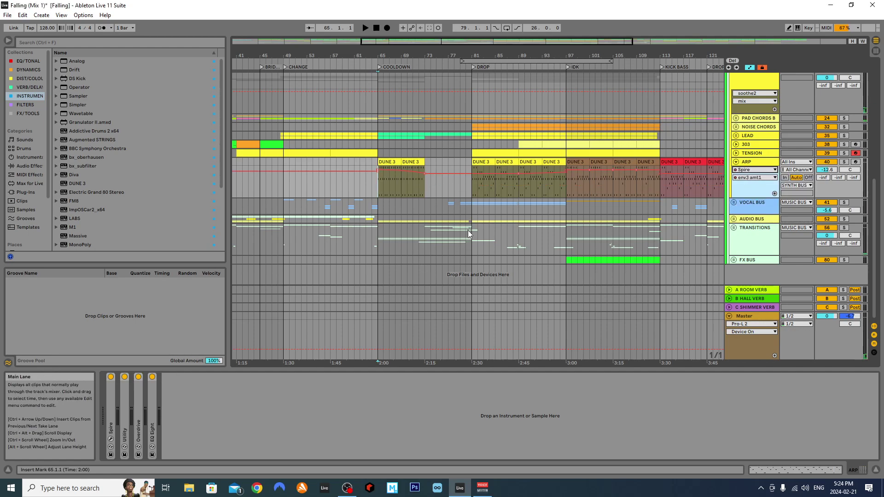
{"action": "scroll", "coordinate": [467, 233], "scroll_direction": "up", "scroll_amount": 3}
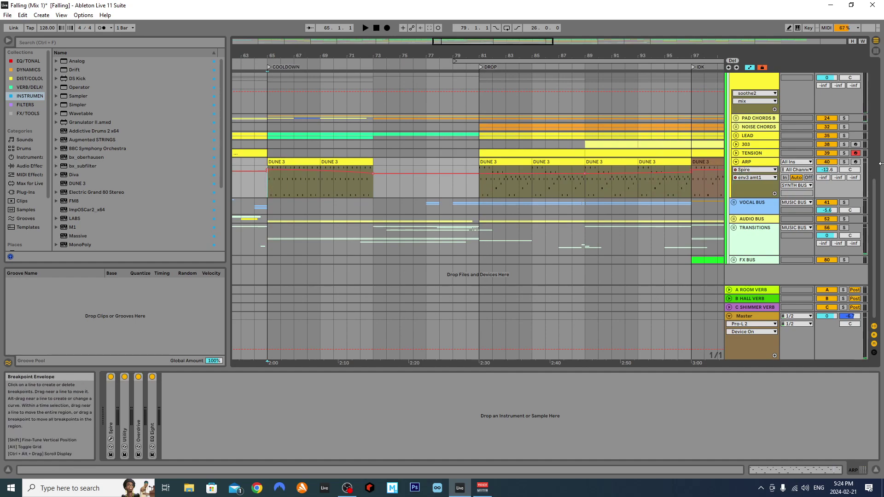
Solo the ARP track, play it from the start of COOLDOWN at bar 65, and unsolo it.
{"action": "left_click", "coordinate": [846, 162]}
{"action": "key", "text": "space"}
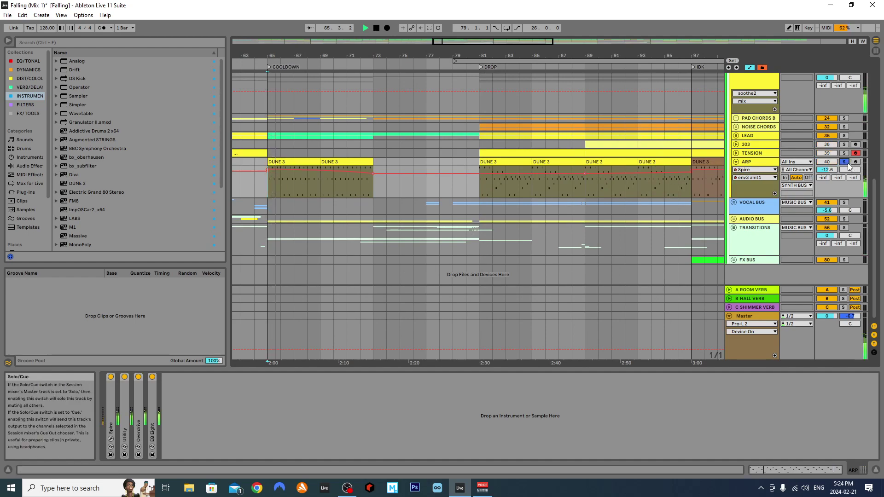
{"action": "key", "text": "space"}
{"action": "left_click", "coordinate": [844, 162]}
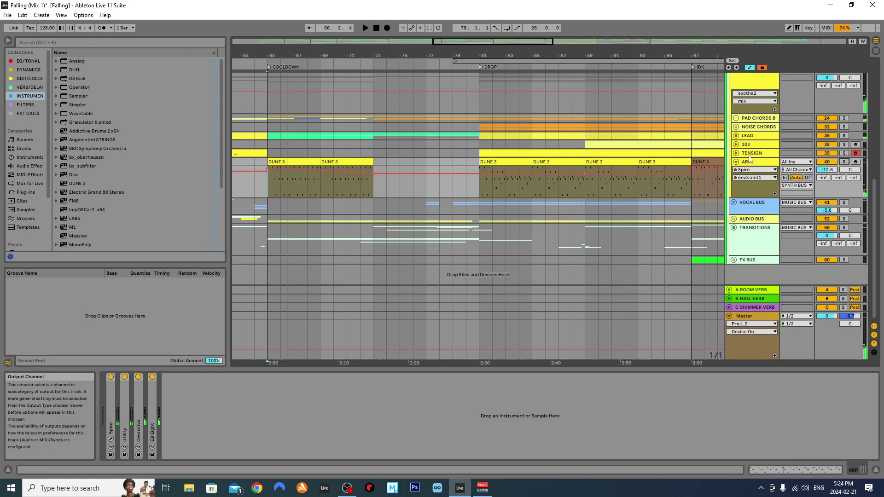
Replay the ARP from bar 65, first soloed and then in the full mix, toggling its track activator to compare.
{"action": "left_click", "coordinate": [695, 151]}
{"action": "key", "text": "Down"}
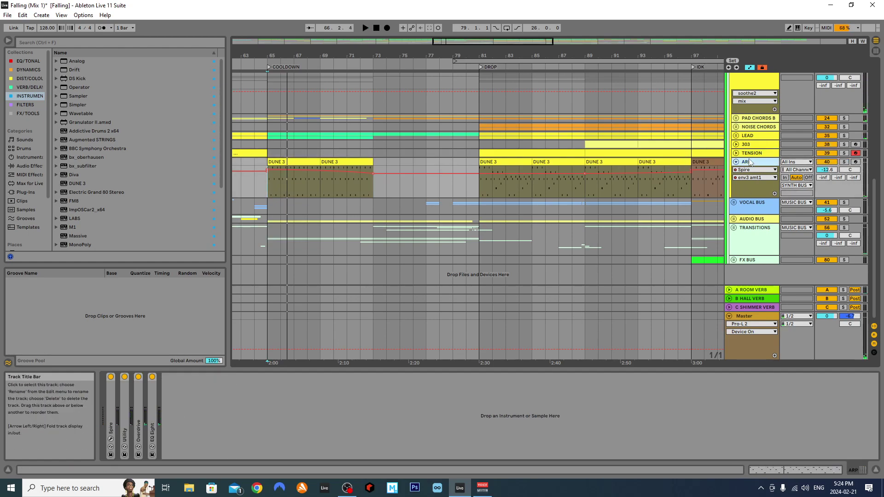
{"action": "key", "text": "space"}
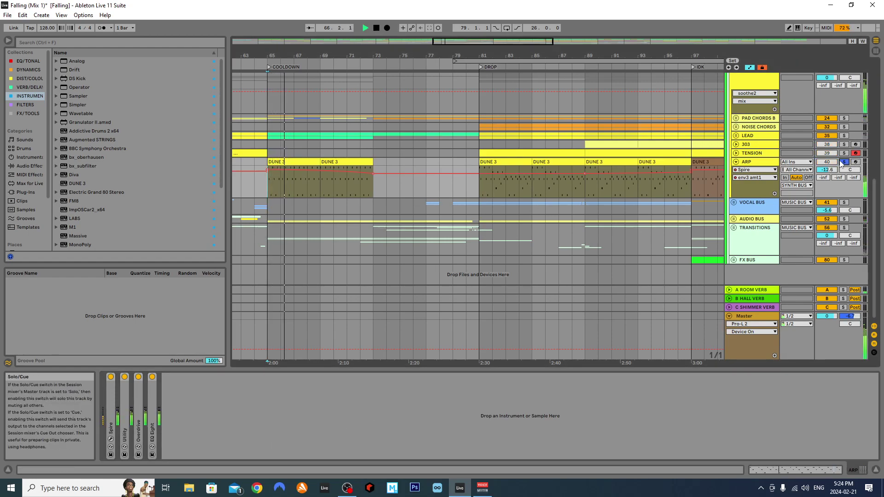
{"action": "double_click", "coordinate": [832, 165]}
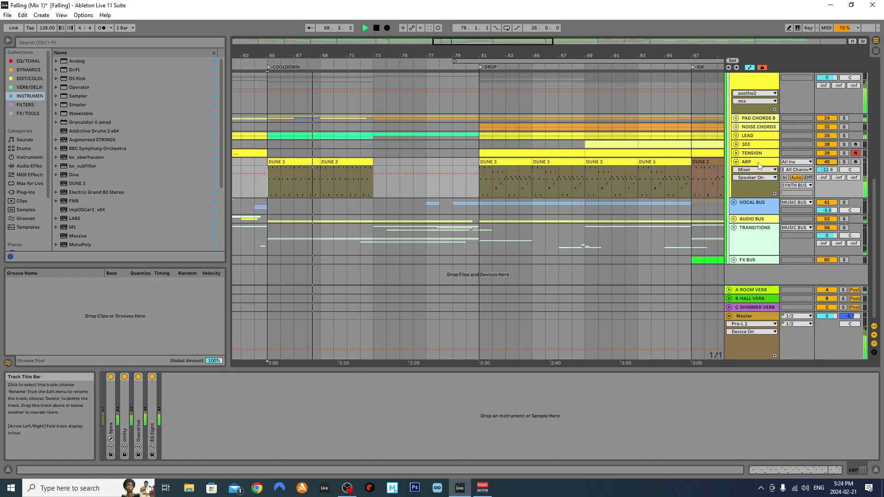
{"action": "key", "text": "space"}
Expand the Utility, Overdrive and EQ Eight devices on the ARP track to inspect their settings.
{"action": "double_click", "coordinate": [128, 402]}
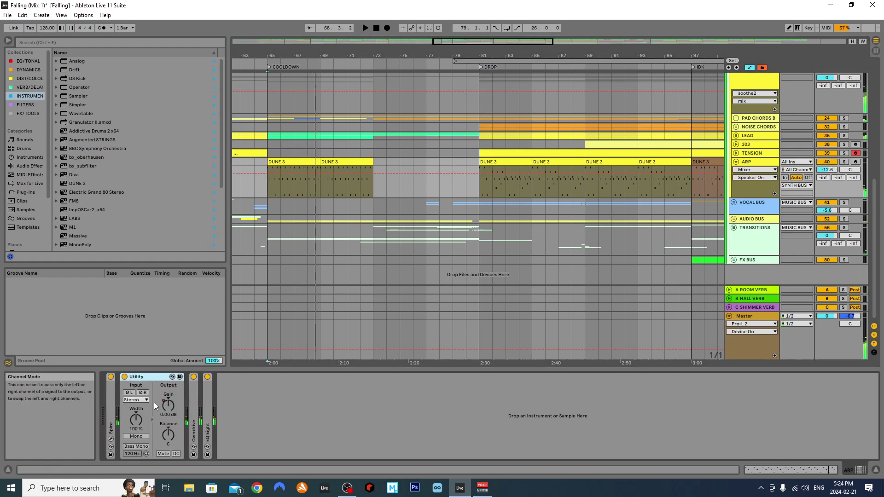
{"action": "double_click", "coordinate": [195, 399]}
{"action": "double_click", "coordinate": [257, 407]}
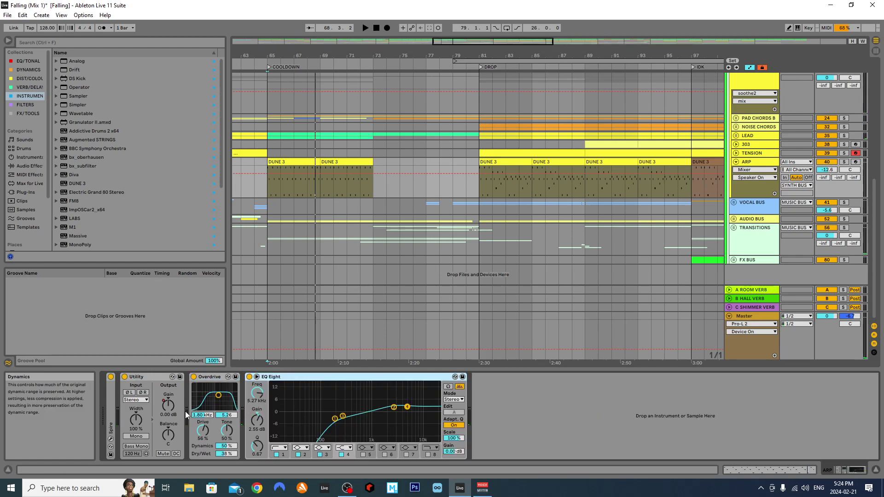
Play from bar 65 while bypassing and re-enabling the ARP's Overdrive to compare, and collapse the Utility.
{"action": "key", "text": "space"}
{"action": "left_click", "coordinate": [195, 379]}
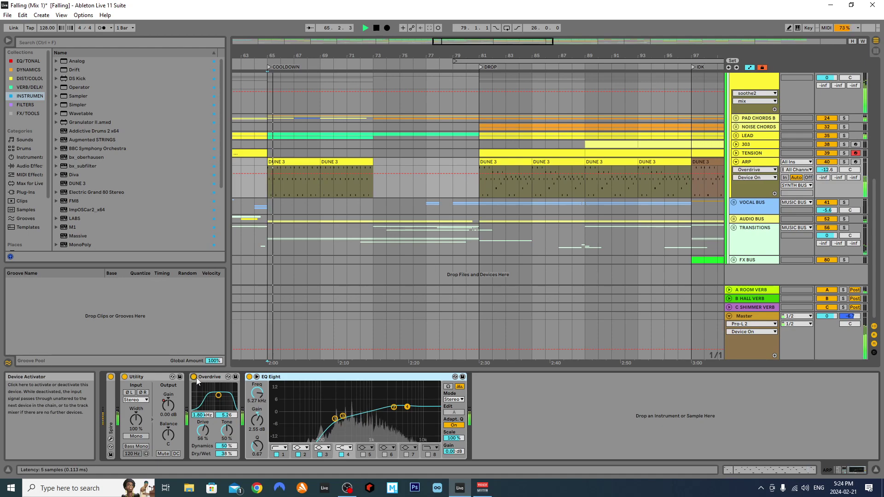
{"action": "left_click", "coordinate": [194, 377]}
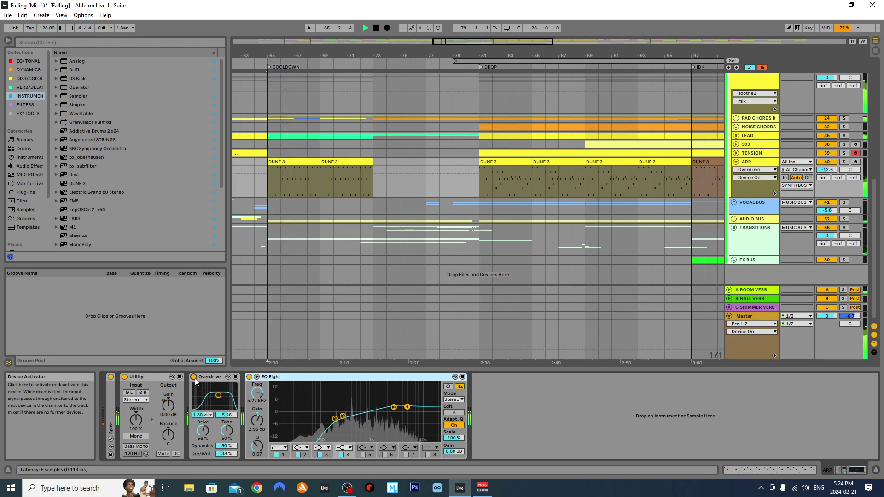
{"action": "double_click", "coordinate": [144, 379]}
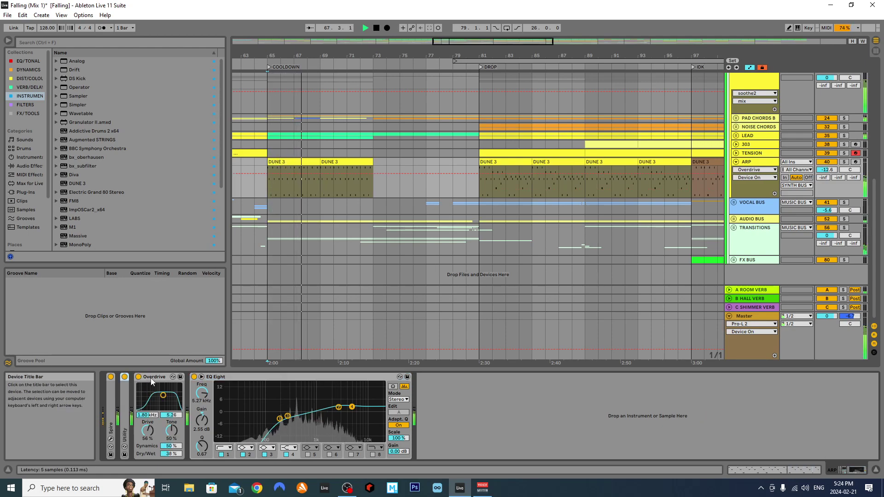
Stop playback and collapse the Overdrive and EQ Eight devices on the ARP track.
{"action": "double_click", "coordinate": [151, 377]}
{"action": "key", "text": "space"}
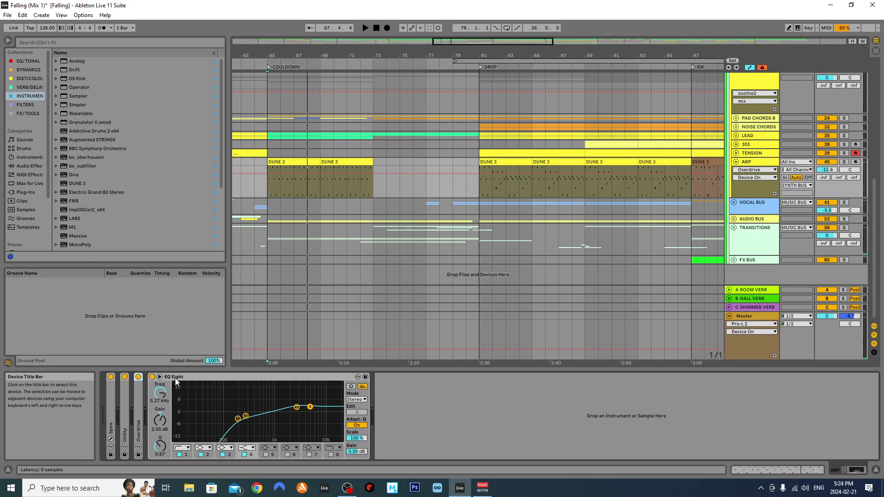
{"action": "double_click", "coordinate": [174, 377]}
{"action": "double_click", "coordinate": [151, 394]}
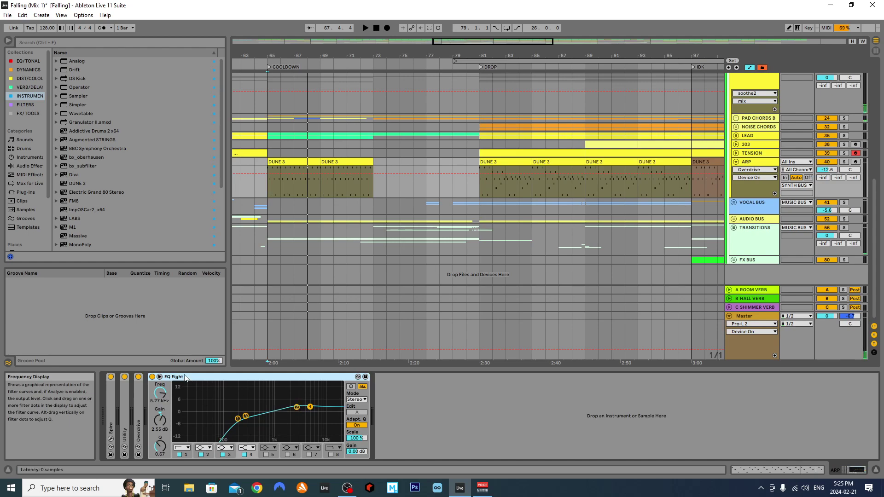
{"action": "double_click", "coordinate": [199, 379]}
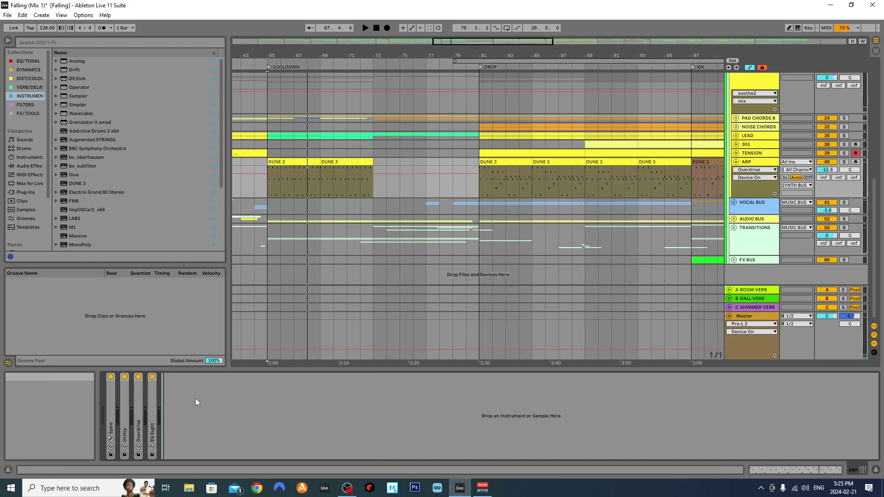
Play from the start of DROP at bar 81, toggling the ARP's track activator to compare.
{"action": "key", "text": "space"}
{"action": "left_click", "coordinate": [492, 183]}
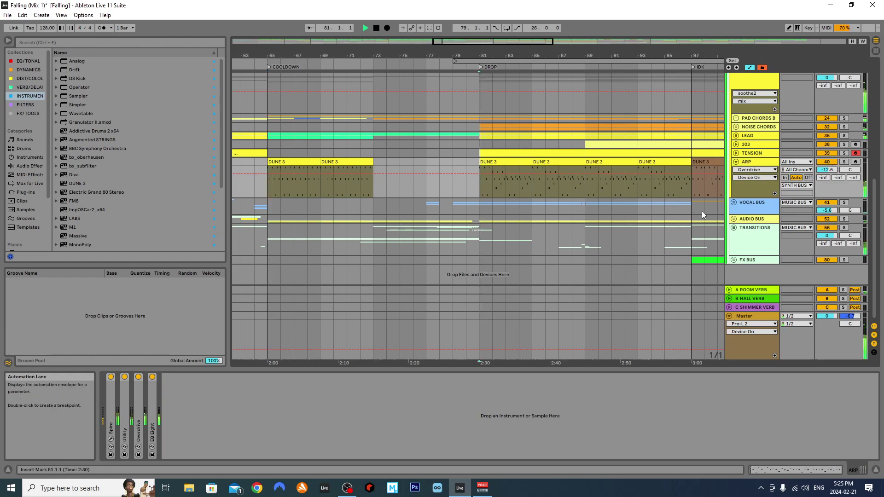
{"action": "left_click", "coordinate": [827, 162]}
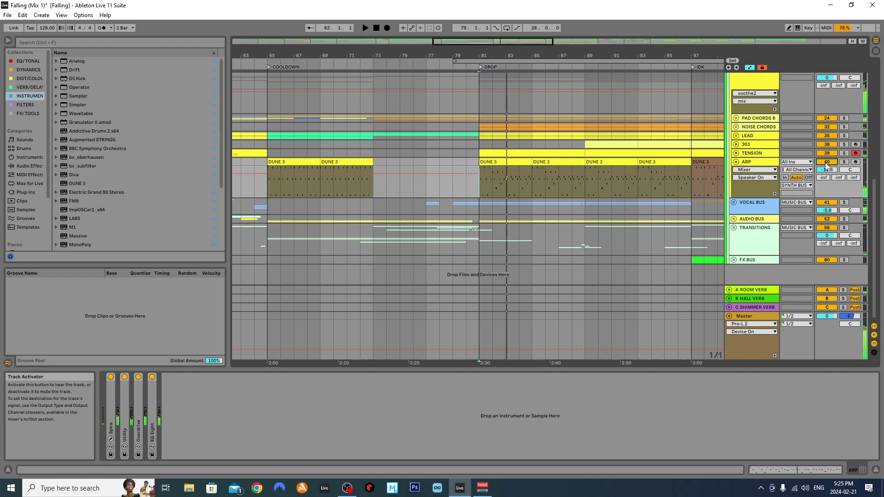
Display the ARP's Utility Gain automation, examine it across the DROP and IDK sections, and play from bar 81.
{"action": "left_click", "coordinate": [755, 170]}
{"action": "left_click", "coordinate": [748, 193]}
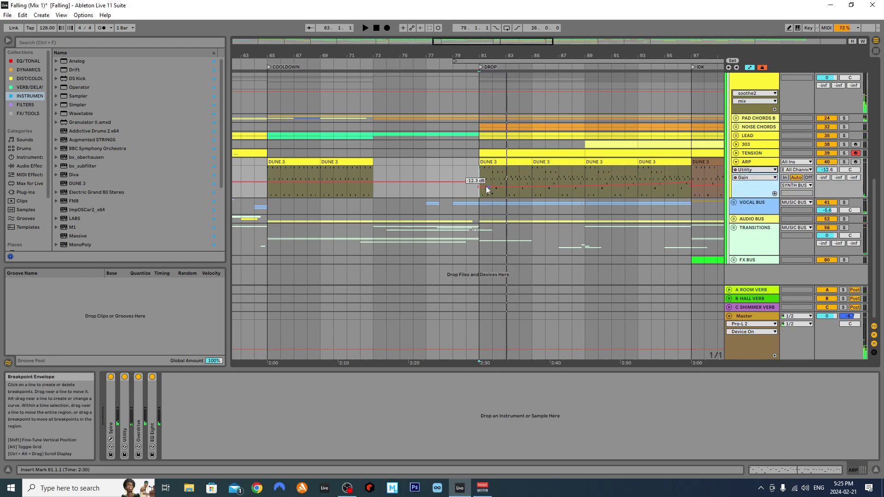
{"action": "left_click", "coordinate": [468, 168]}
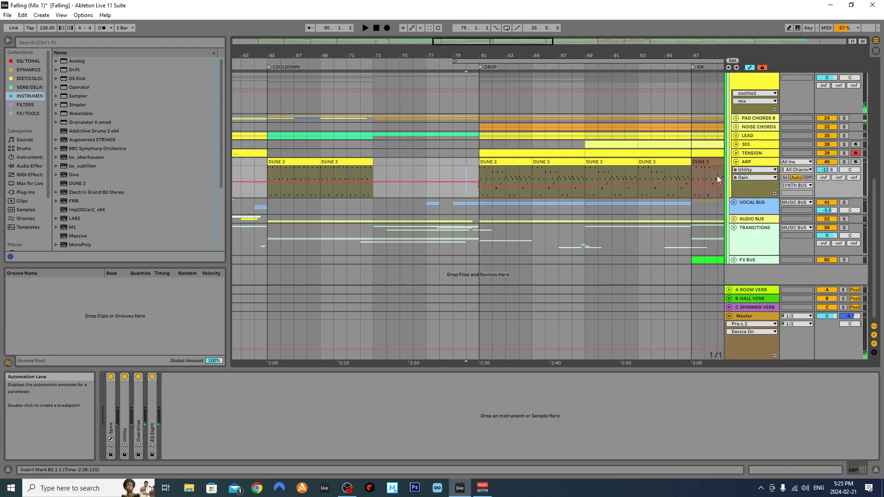
{"action": "scroll", "coordinate": [446, 172], "scroll_direction": "down", "scroll_amount": 3}
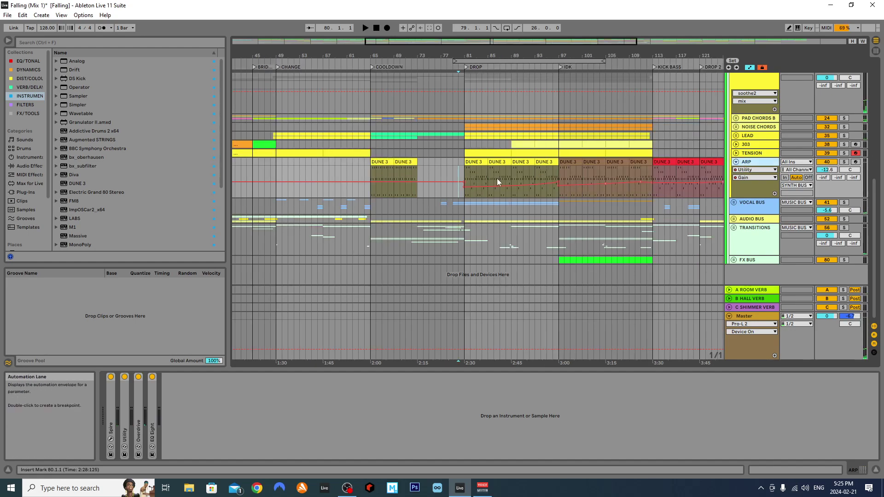
{"action": "scroll", "coordinate": [496, 178], "scroll_direction": "up", "scroll_amount": 3}
{"action": "left_click", "coordinate": [434, 175]}
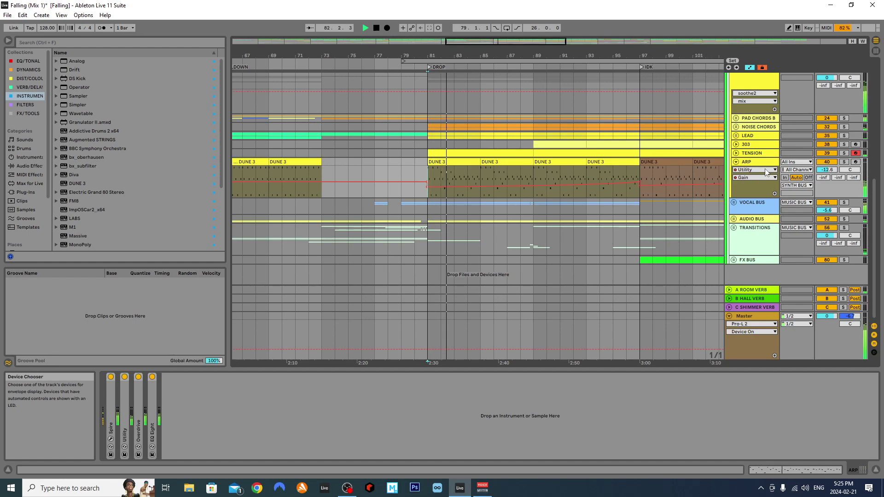
{"action": "key", "text": "space"}
Try an 8 Bars fixed grid on the ARP lane and return the grid to 1 Bar.
{"action": "left_click", "coordinate": [584, 179]}
{"action": "right_click", "coordinate": [609, 171]}
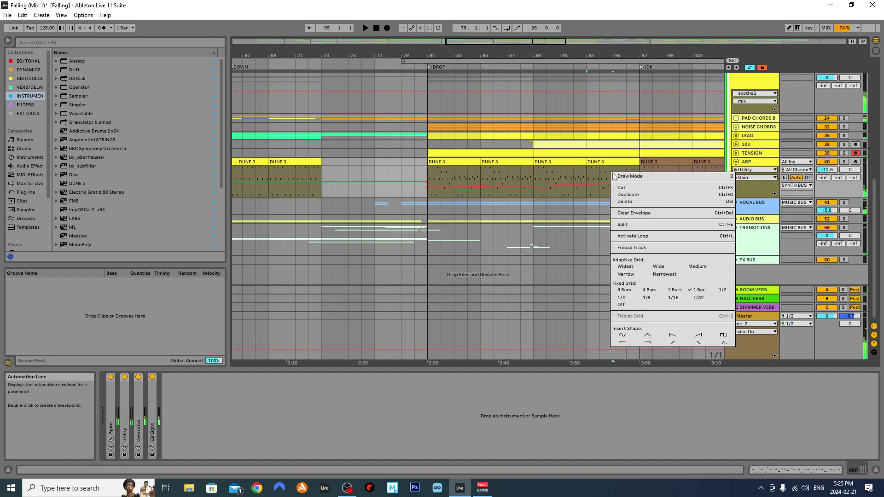
{"action": "left_click", "coordinate": [622, 288]}
{"action": "left_click_drag", "start_coordinate": [450, 177], "coordinate": [605, 175]}
{"action": "right_click", "coordinate": [610, 174]}
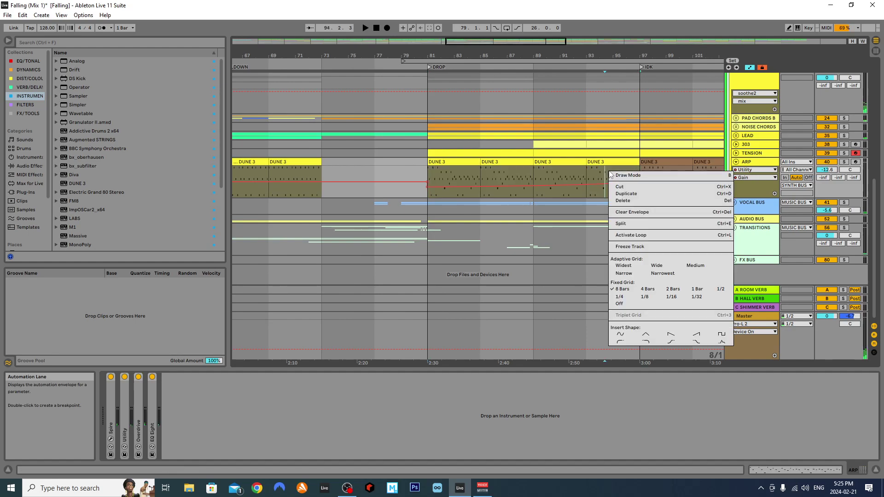
{"action": "left_click", "coordinate": [691, 290]}
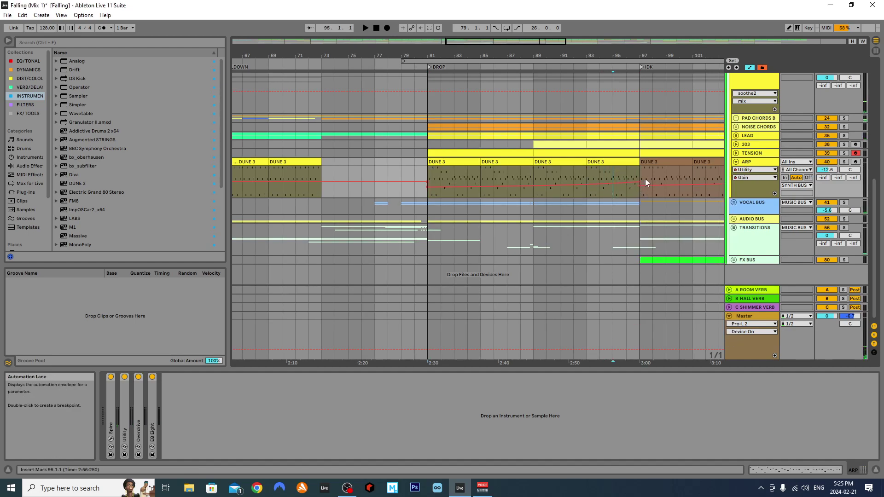
Play from bar 95 into the IDK section to hear the gain automation, stop, and fold the ARP track.
{"action": "key", "text": "space"}
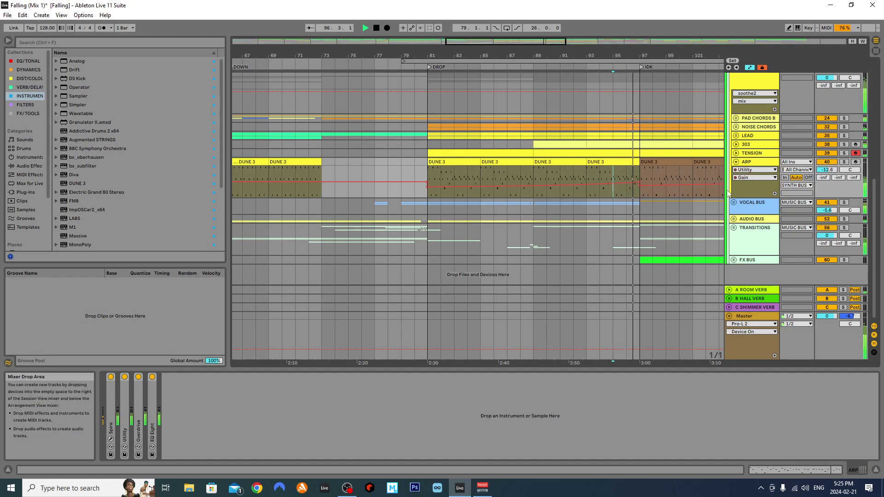
{"action": "key", "text": "space"}
{"action": "left_click", "coordinate": [735, 162]}
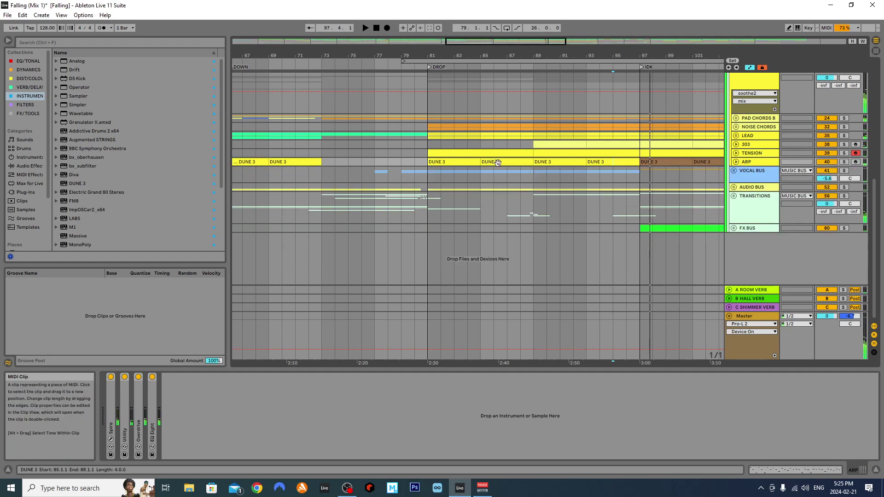
Show the full arrangement, fold the SYNTH BUS group, and unfold and select the VOCAL BUS.
{"action": "key", "text": "w"}
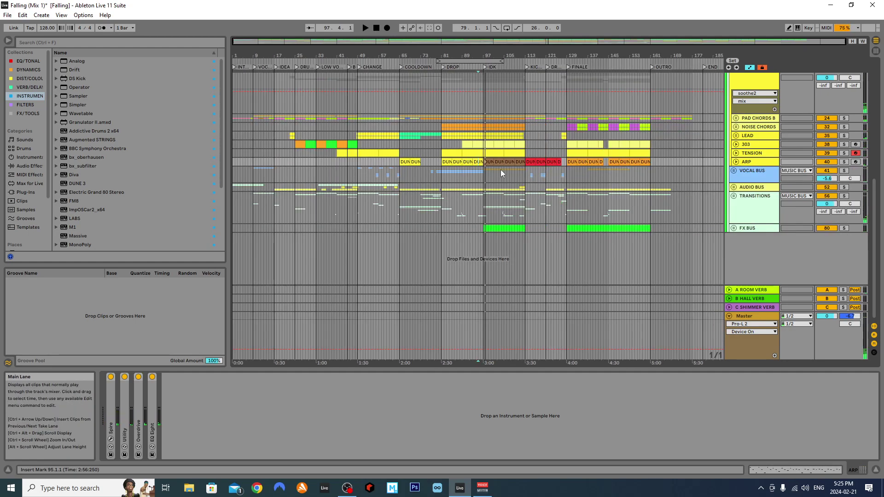
{"action": "scroll", "coordinate": [755, 162], "scroll_direction": "up", "scroll_amount": 2}
{"action": "left_click", "coordinate": [751, 107]}
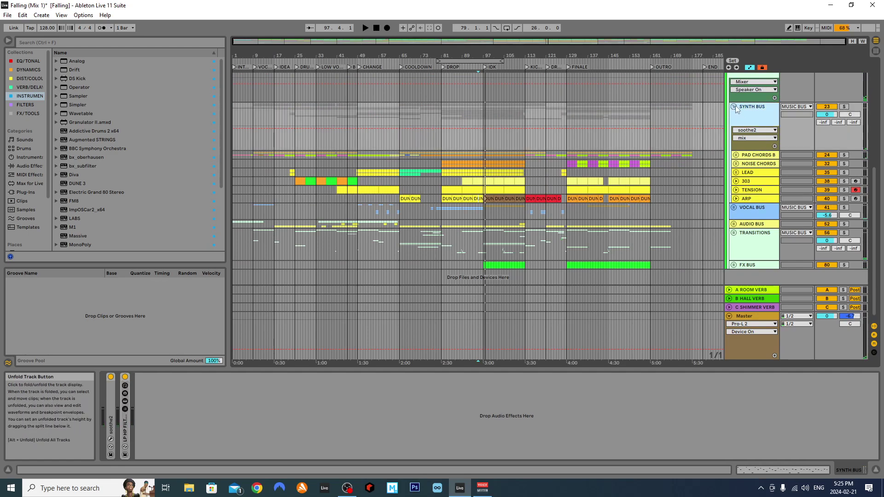
{"action": "left_click", "coordinate": [736, 106]}
{"action": "left_click", "coordinate": [731, 131]}
{"action": "left_click", "coordinate": [755, 131]}
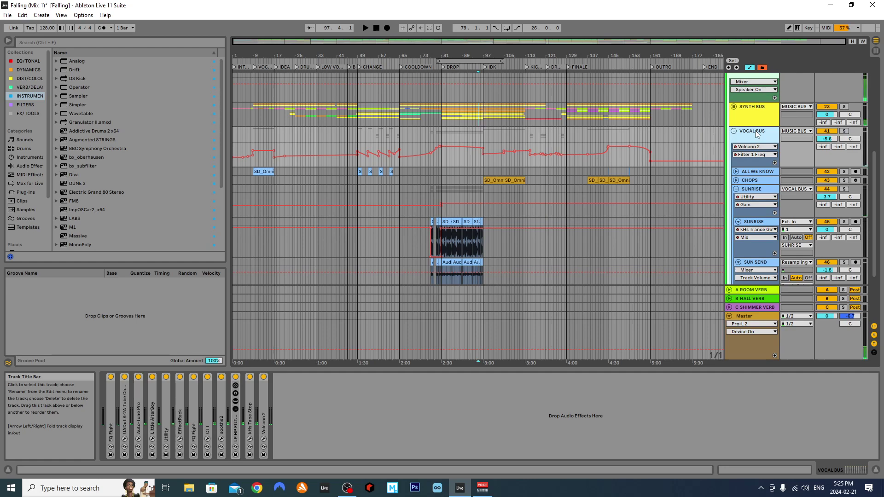
Play the SUNRISE vocal group from bar 77 into the DROP, soloing it during playback, and stop.
{"action": "scroll", "coordinate": [449, 176], "scroll_direction": "up", "scroll_amount": 5}
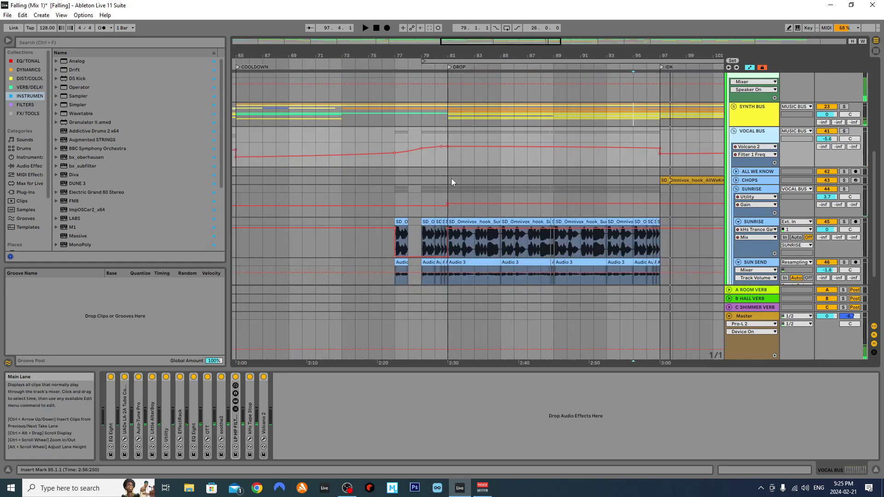
{"action": "scroll", "coordinate": [451, 179], "scroll_direction": "up", "scroll_amount": 3}
{"action": "left_click", "coordinate": [468, 185]}
{"action": "scroll", "coordinate": [467, 184], "scroll_direction": "down", "scroll_amount": 3}
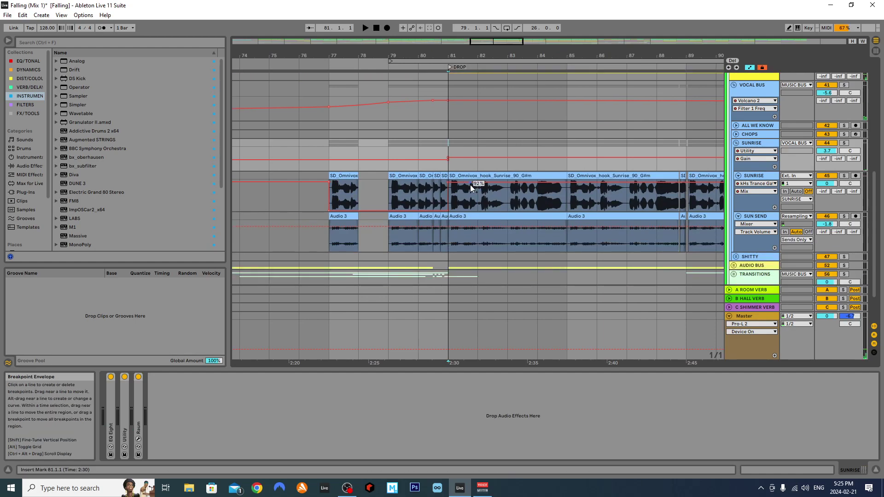
{"action": "scroll", "coordinate": [469, 186], "scroll_direction": "up", "scroll_amount": 2}
{"action": "scroll", "coordinate": [468, 185], "scroll_direction": "down", "scroll_amount": 1}
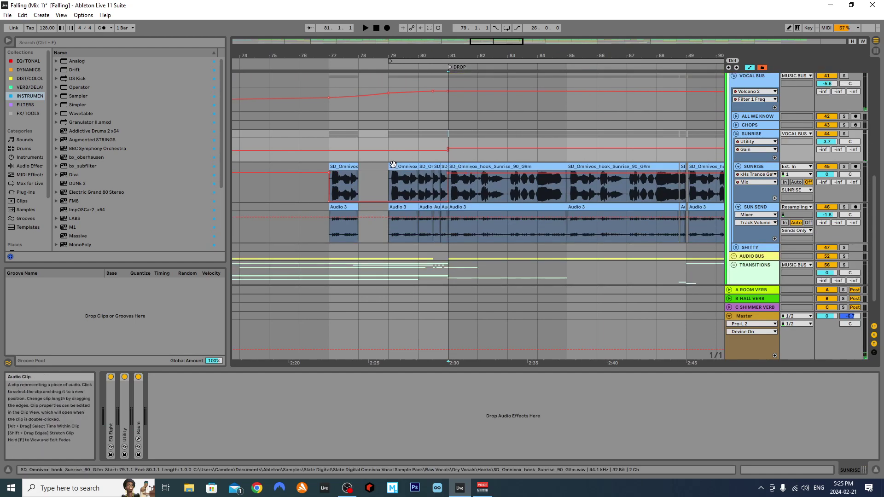
{"action": "left_click", "coordinate": [330, 146]}
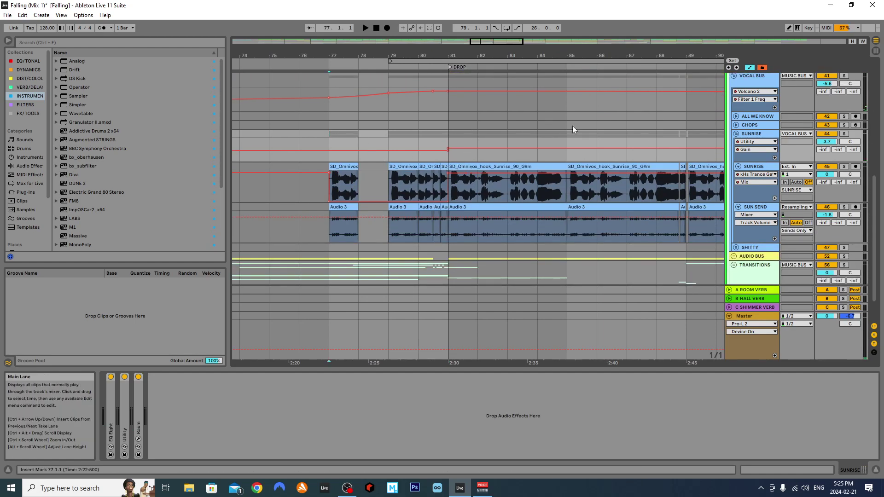
{"action": "key", "text": "space"}
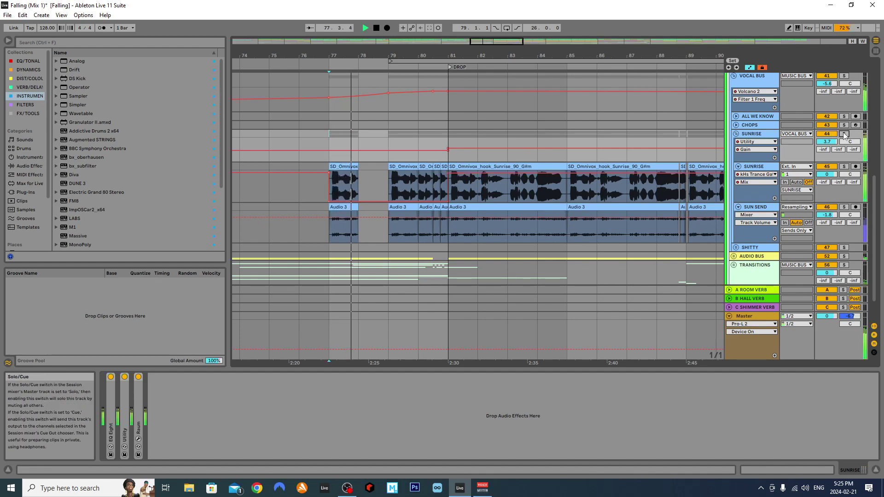
{"action": "scroll", "coordinate": [373, 164], "scroll_direction": "down", "scroll_amount": 3}
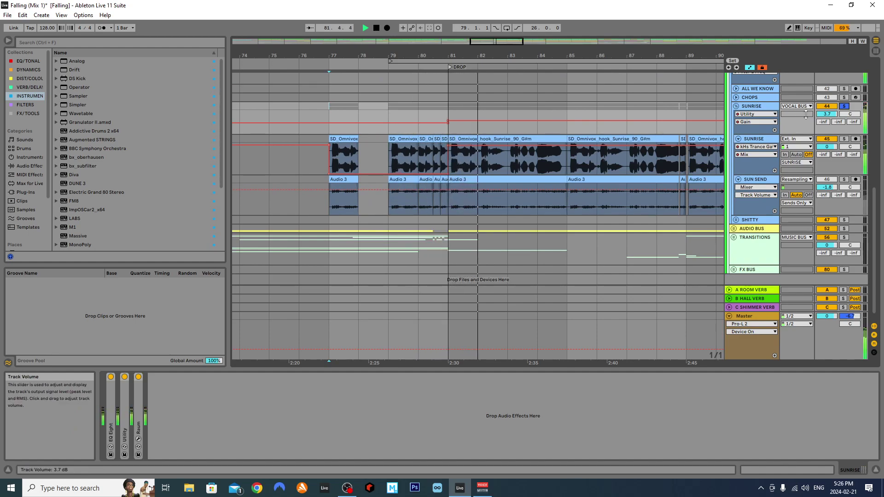
{"action": "key", "text": "space"}
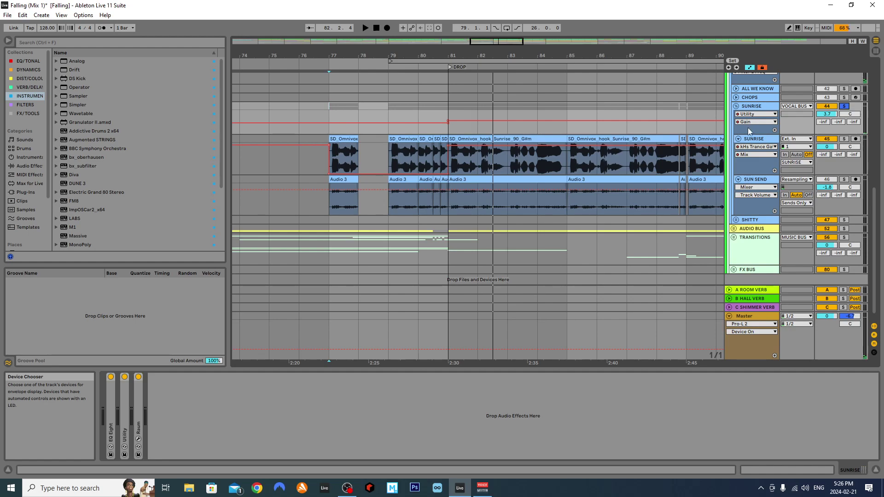
Fold the SUNRISE and SUN SEND tracks inside the SUNRISE group and show the SUNRISE track's device chain.
{"action": "left_click", "coordinate": [738, 138]}
{"action": "left_click", "coordinate": [325, 109]}
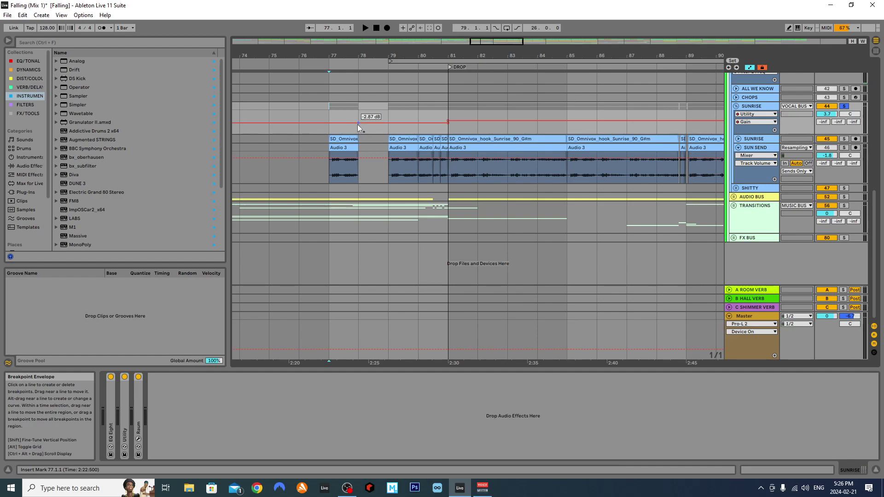
{"action": "left_click", "coordinate": [738, 147]}
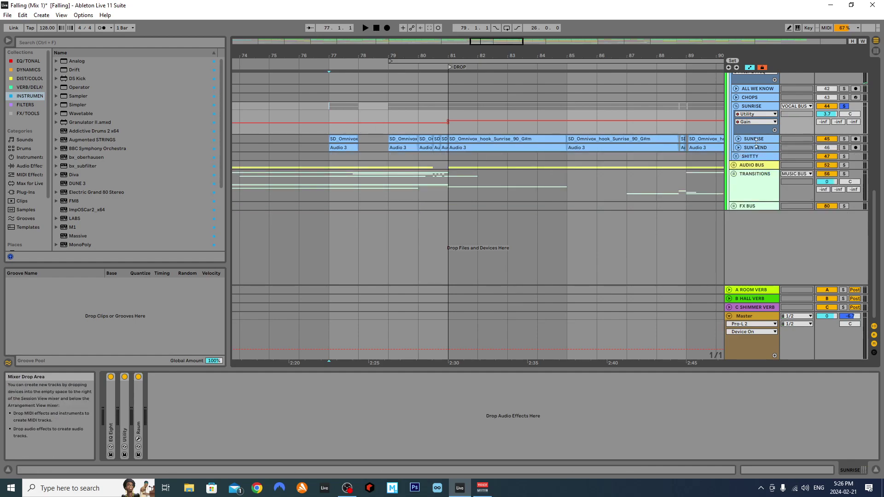
{"action": "left_click", "coordinate": [750, 150]}
{"action": "left_click", "coordinate": [752, 141]}
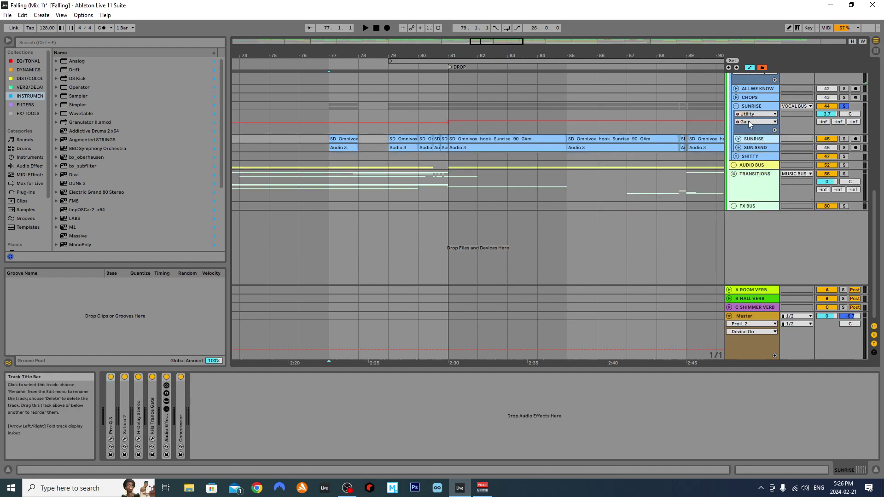
Display the SUNRISE group's Raum Mix automation around the DROP and unfold the SUNRISE and SUN SEND tracks.
{"action": "left_click", "coordinate": [749, 115]}
{"action": "left_click", "coordinate": [746, 142]}
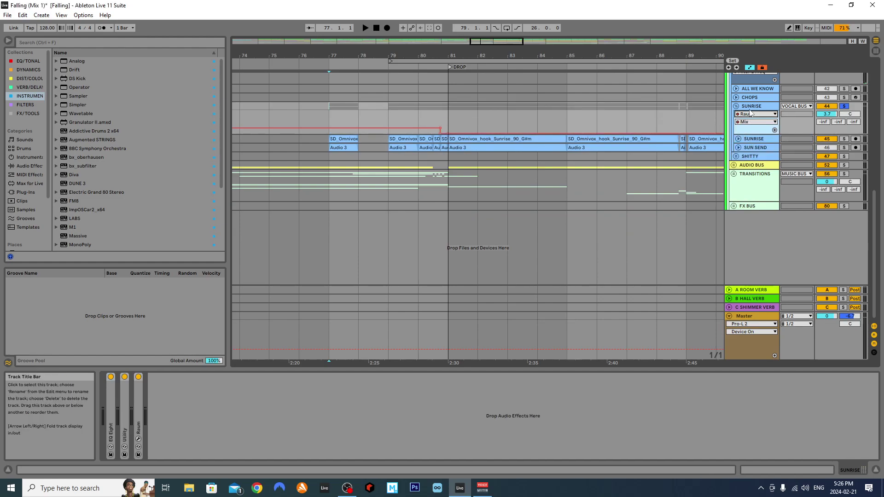
{"action": "scroll", "coordinate": [664, 128], "scroll_direction": "down", "scroll_amount": 3}
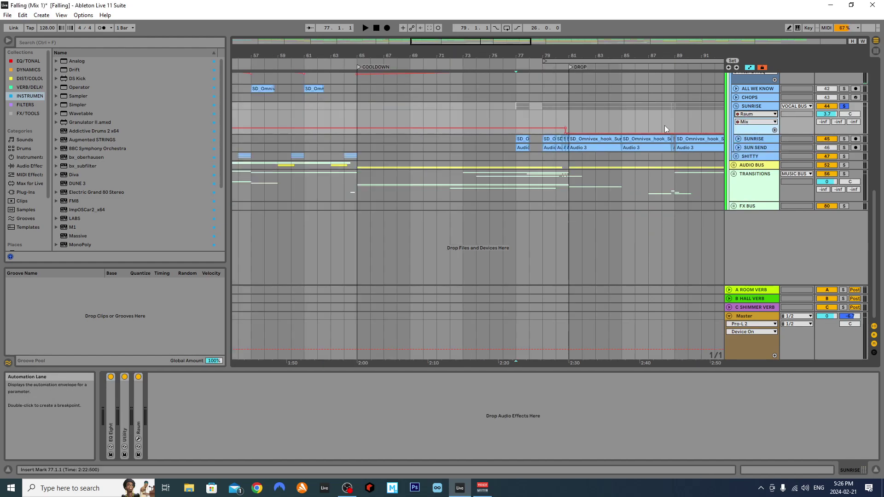
{"action": "left_click", "coordinate": [738, 139]}
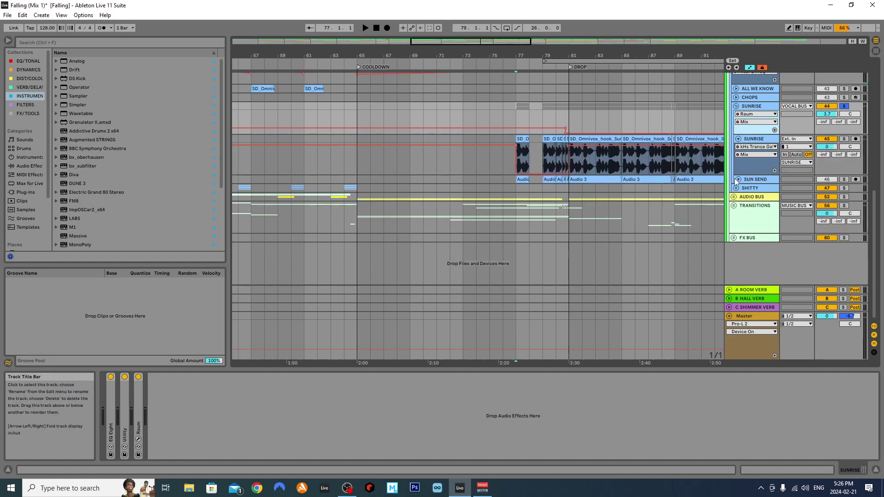
{"action": "left_click", "coordinate": [737, 179]}
{"action": "scroll", "coordinate": [589, 161], "scroll_direction": "right", "scroll_amount": 3}
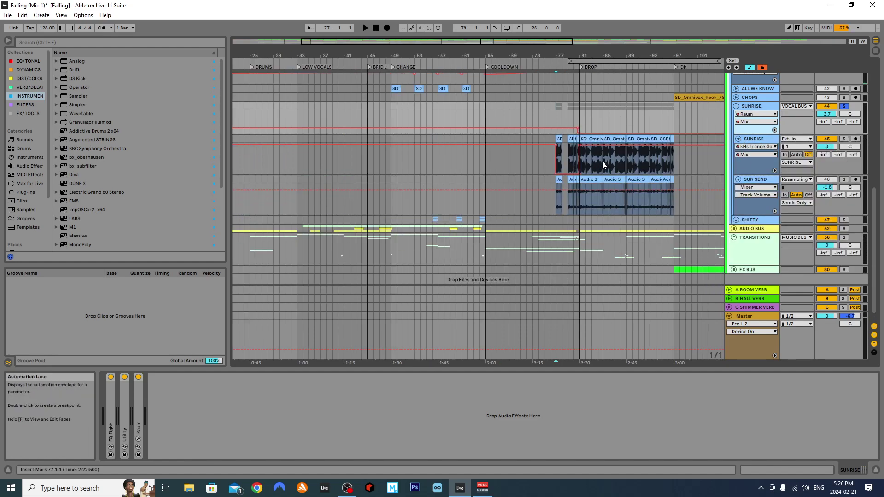
{"action": "mouse_move", "coordinate": [458, 41]}
{"action": "left_mouse_down"}
{"action": "mouse_move", "coordinate": [485, 41]}
{"action": "mouse_move", "coordinate": [467, 41]}
{"action": "left_mouse_up"}
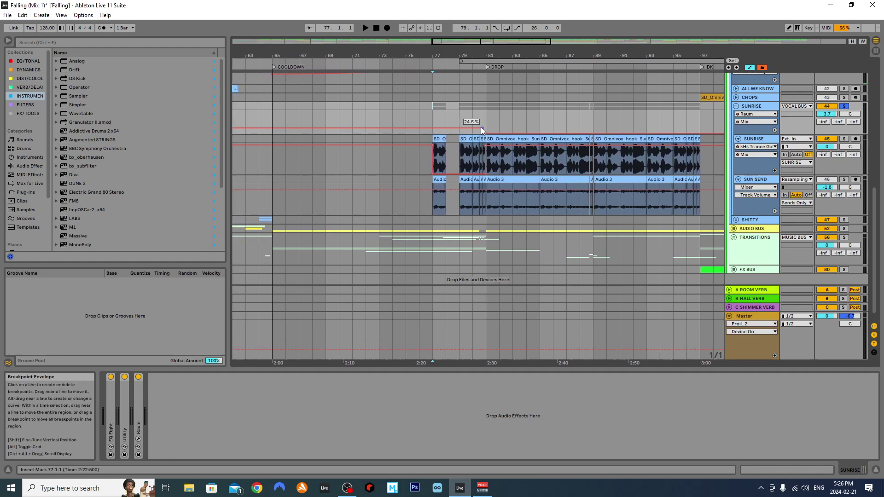
Open Saturn 2 on the SUNRISE vocal track and inspect the saturation settings of its upper band.
{"action": "left_click", "coordinate": [750, 147]}
{"action": "left_click", "coordinate": [751, 147]}
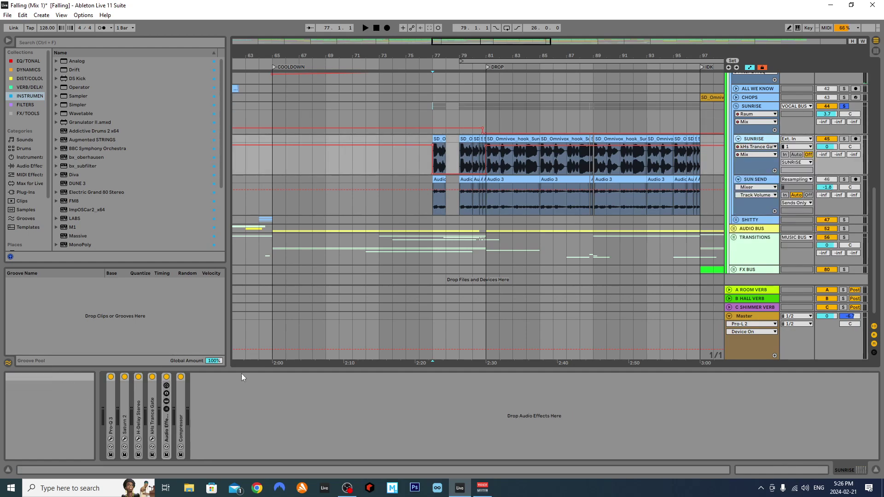
{"action": "double_click", "coordinate": [124, 415]}
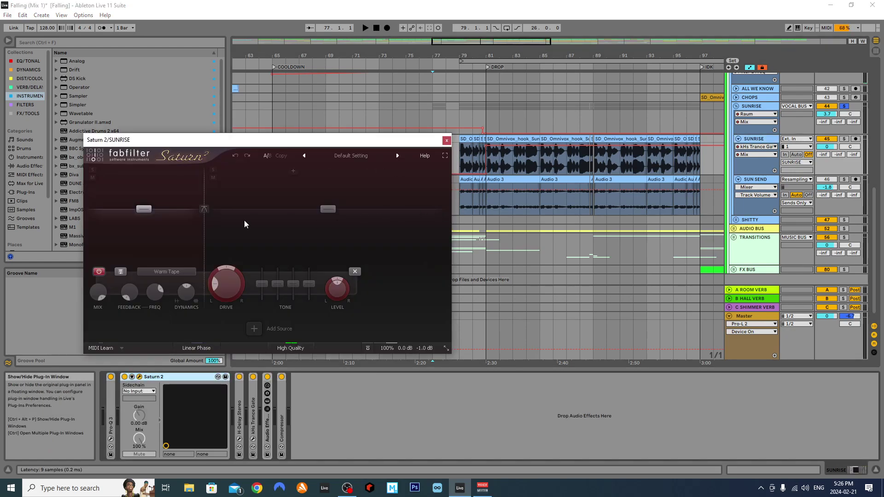
{"action": "left_click", "coordinate": [269, 219]}
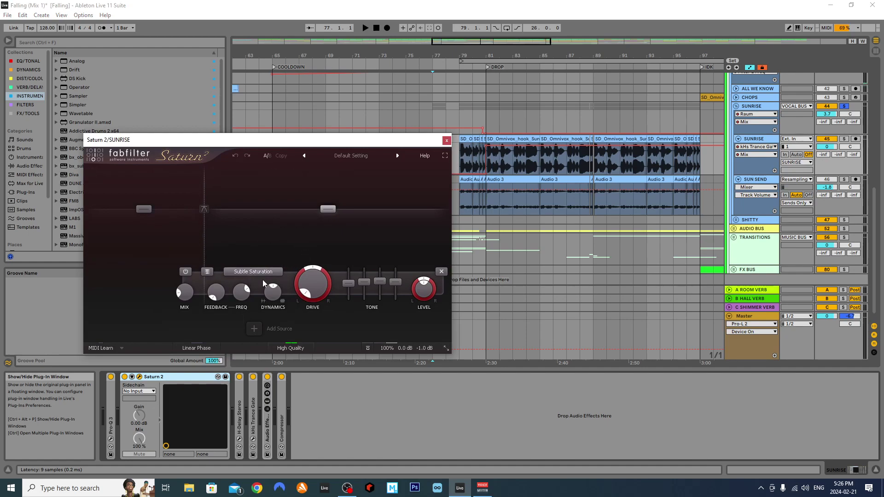
Close the Saturn 2 window and compare the SUNRISE vocal with Saturn 2 bypassed and active during playback from bar 79.
{"action": "left_click", "coordinate": [446, 140]}
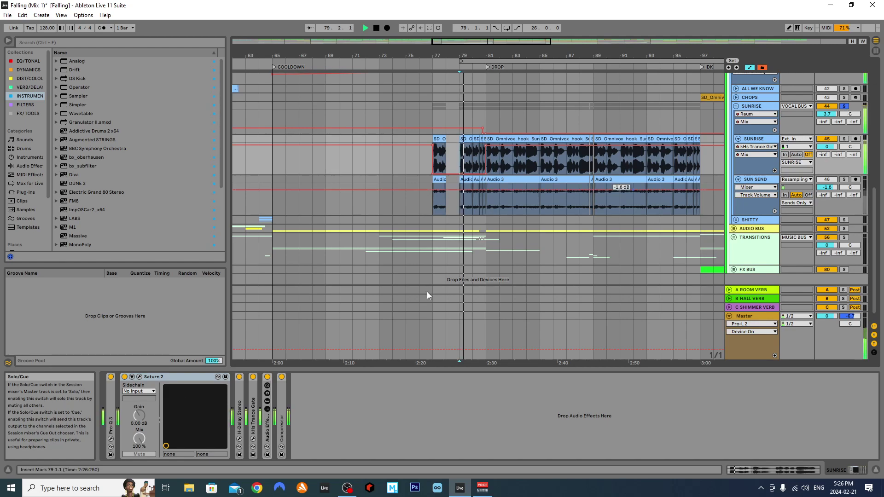
{"action": "left_click", "coordinate": [125, 377]}
{"action": "left_click", "coordinate": [125, 377]}
{"action": "key", "text": "space"}
{"action": "key", "text": "space"}
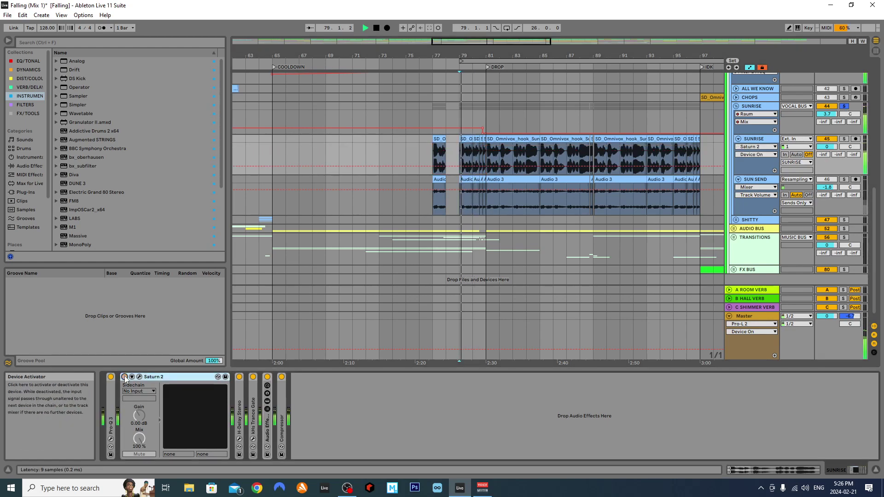
{"action": "left_click", "coordinate": [125, 378]}
{"action": "key", "text": "space"}
{"action": "key", "text": "space"}
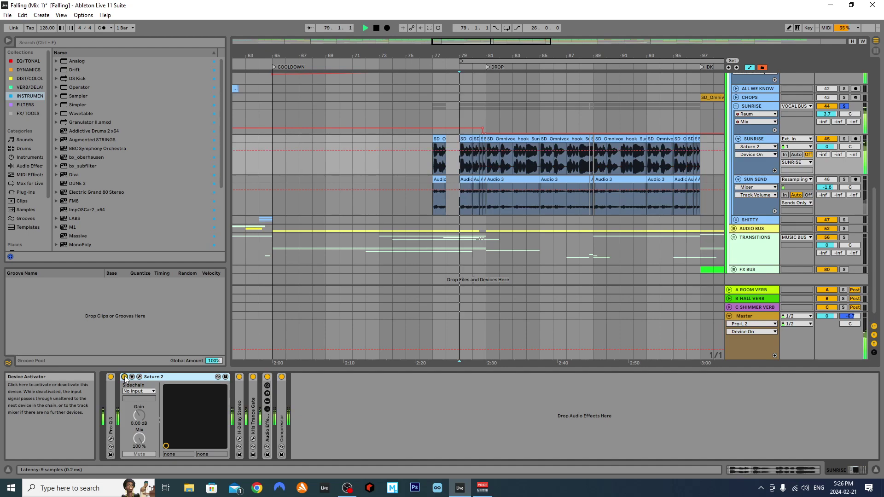
{"action": "key", "text": "space"}
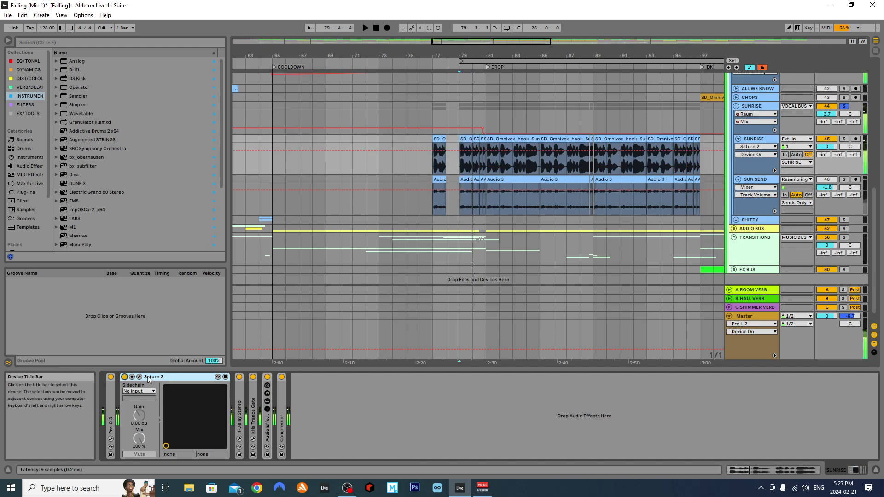
Collapse Saturn 2 and inspect the H-Delay Stereo plug-in on the SUNRISE track, closing its window when done.
{"action": "double_click", "coordinate": [177, 377]}
{"action": "double_click", "coordinate": [143, 406]}
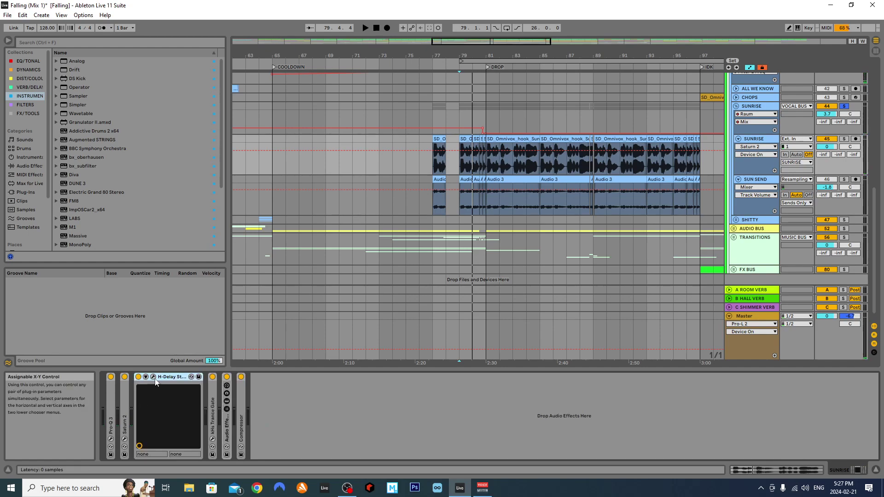
{"action": "left_click", "coordinate": [153, 376]}
{"action": "left_click", "coordinate": [419, 122]}
Expand kHs Trance Gate, collapse H-Delay Stereo and display the gate's Mix automation on the SUNRISE track.
{"action": "double_click", "coordinate": [213, 414]}
{"action": "double_click", "coordinate": [171, 376]}
{"action": "right_click", "coordinate": [263, 395]}
{"action": "left_click", "coordinate": [278, 395]}
Play the SUNRISE vocal from bar 77 through the gated section into the DROP and stop.
{"action": "left_click", "coordinate": [435, 162]}
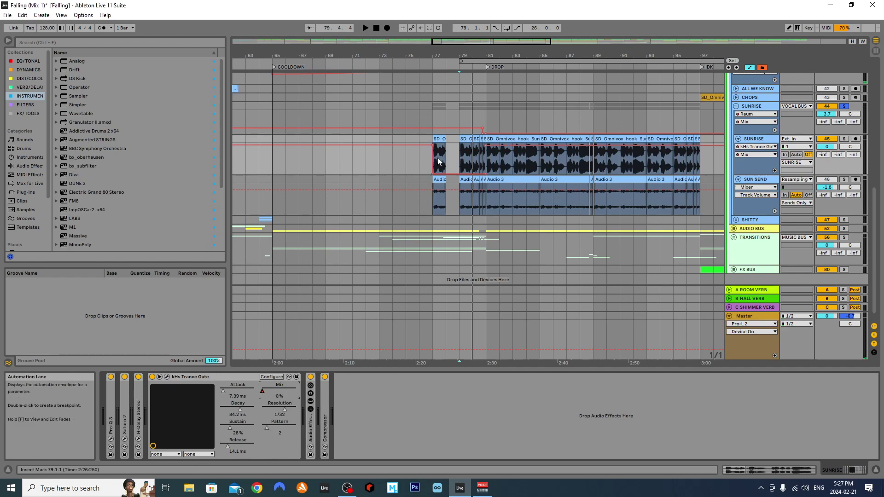
{"action": "mouse_move", "coordinate": [502, 43]}
{"action": "left_mouse_down"}
{"action": "mouse_move", "coordinate": [492, 67]}
{"action": "mouse_move", "coordinate": [507, 45]}
{"action": "left_mouse_up"}
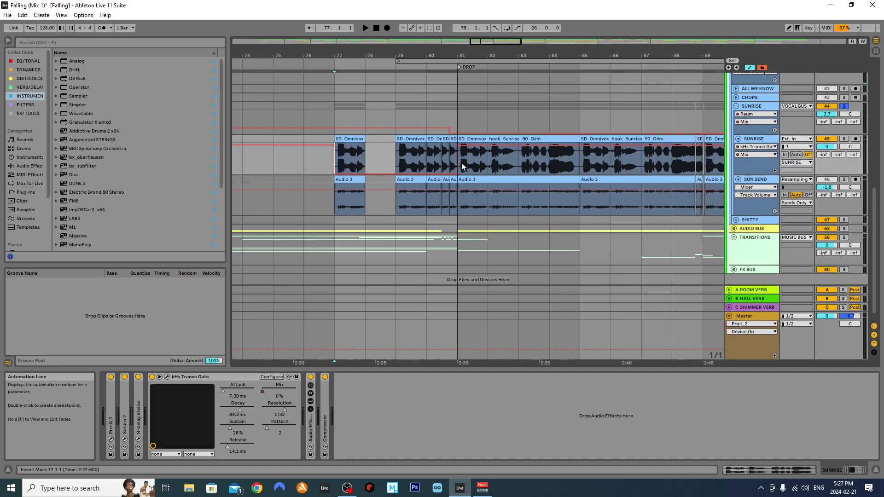
{"action": "key", "text": "space"}
{"action": "key", "text": "space"}
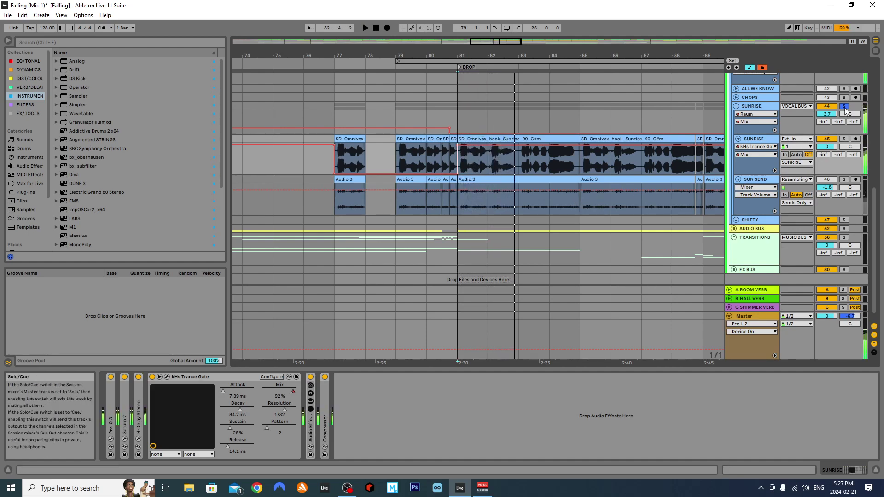
Check the device chains of the SUNRISE group, the VOCAL BUS and the SUN SEND track.
{"action": "left_click", "coordinate": [750, 112]}
{"action": "scroll", "coordinate": [755, 92], "scroll_direction": "up", "scroll_amount": 1}
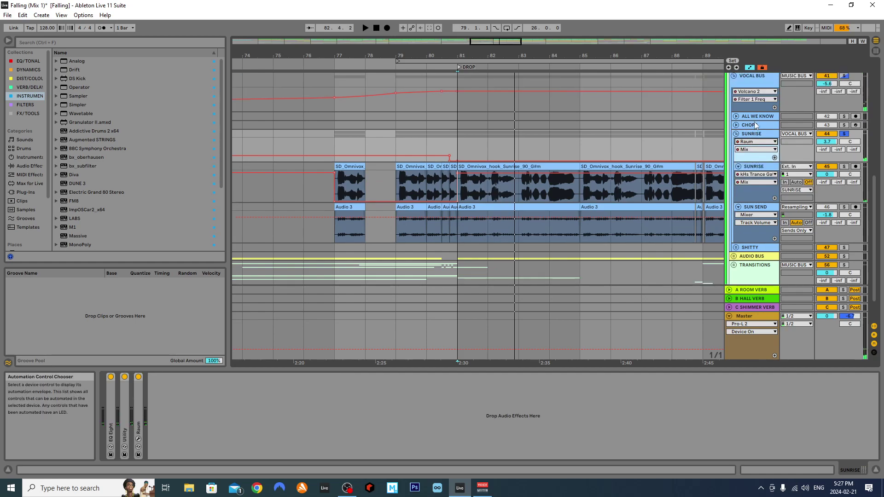
{"action": "left_click", "coordinate": [346, 105]}
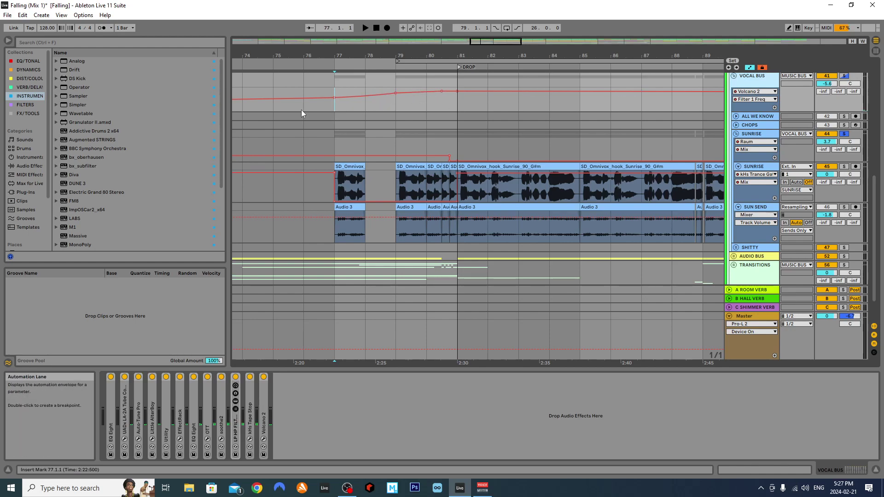
{"action": "scroll", "coordinate": [768, 158], "scroll_direction": "down", "scroll_amount": 1}
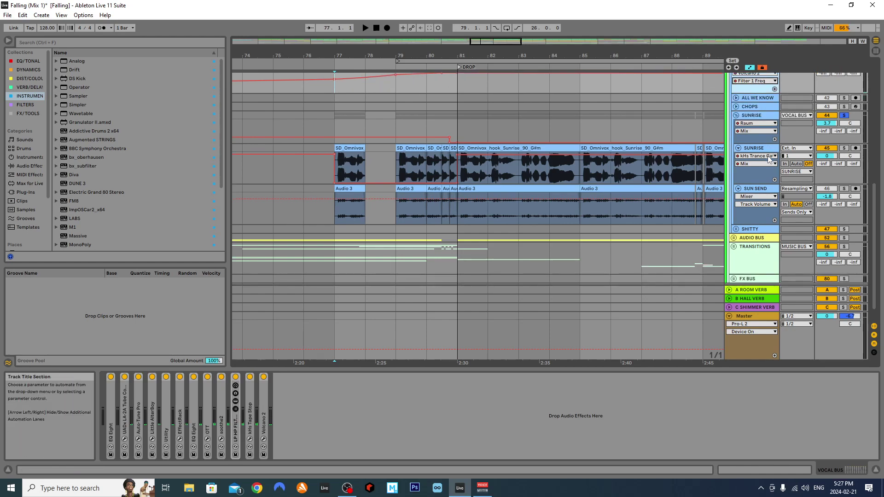
{"action": "left_click", "coordinate": [760, 188]}
{"action": "scroll", "coordinate": [760, 186], "scroll_direction": "down", "scroll_amount": 1}
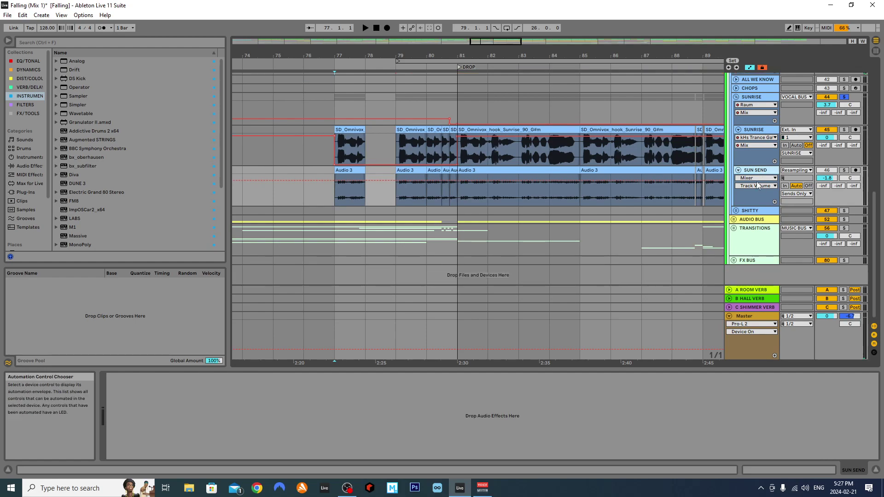
{"action": "scroll", "coordinate": [344, 189], "scroll_direction": "up", "scroll_amount": 2}
{"action": "scroll", "coordinate": [441, 200], "scroll_direction": "up", "scroll_amount": 3}
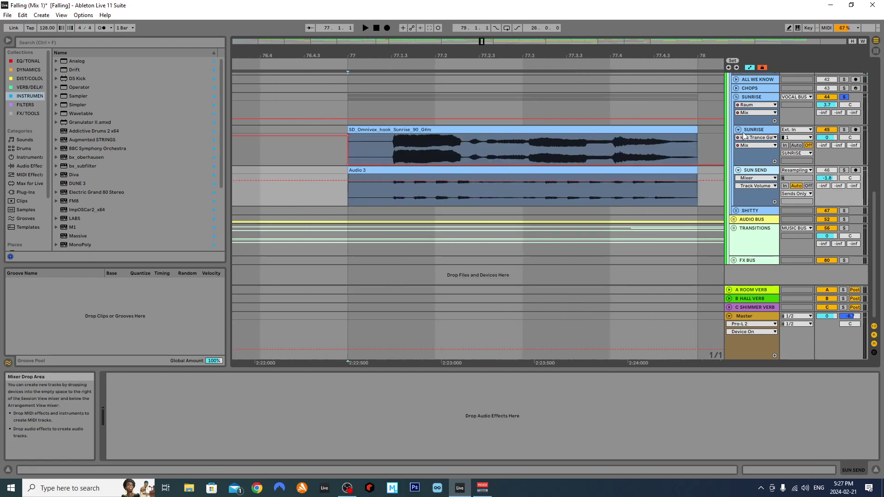
Expand the SUNRISE track's Audio Effect Rack, show its VERB chain and inspect the Little Plate reverb.
{"action": "left_click", "coordinate": [726, 154]}
{"action": "double_click", "coordinate": [194, 377]}
{"action": "left_click", "coordinate": [165, 438]}
{"action": "double_click", "coordinate": [163, 435]}
{"action": "left_click", "coordinate": [204, 410]}
{"action": "left_click", "coordinate": [185, 400]}
{"action": "left_click", "coordinate": [185, 408]}
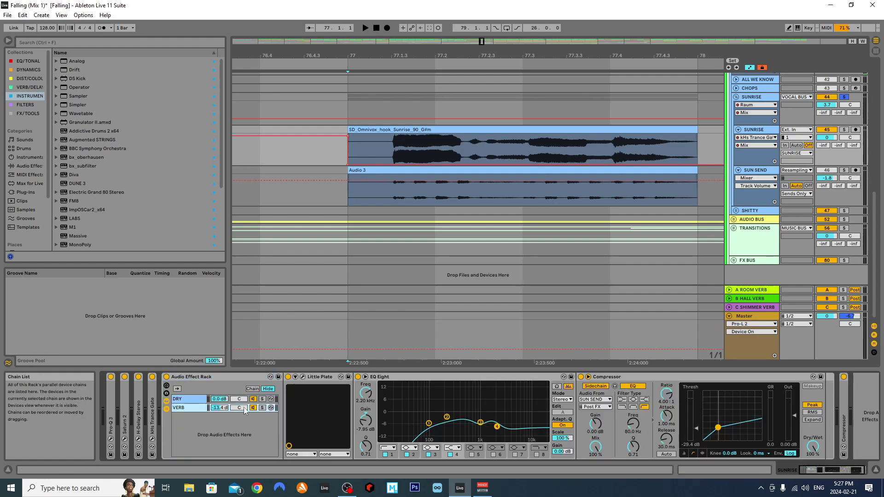
{"action": "left_click", "coordinate": [304, 379]}
{"action": "left_click", "coordinate": [481, 127]}
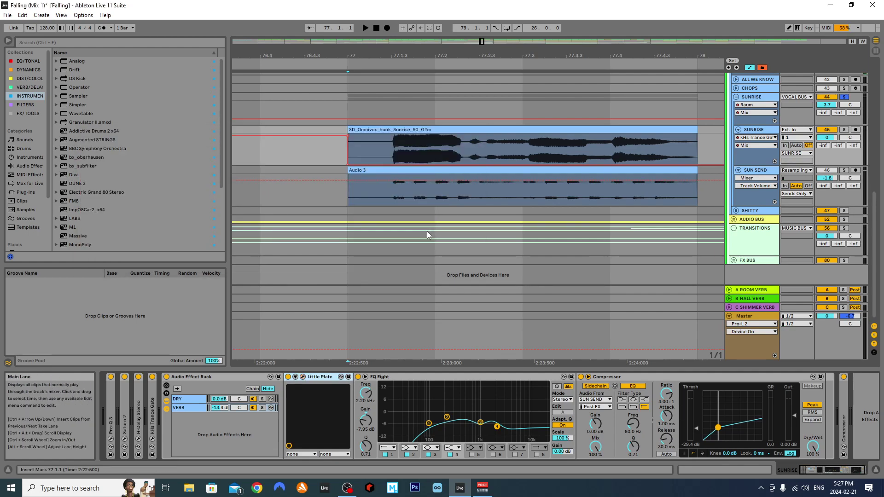
Compare the SUNRISE vocal with the rack's VERB chain muted and active during playback from bar 77.
{"action": "scroll", "coordinate": [405, 235], "scroll_direction": "down", "scroll_amount": 3}
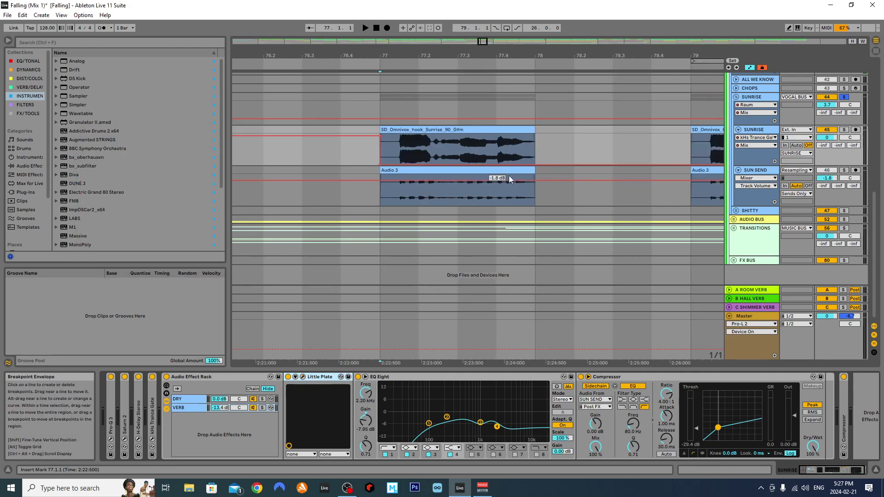
{"action": "scroll", "coordinate": [507, 178], "scroll_direction": "down", "scroll_amount": 3}
{"action": "left_click_drag", "start_coordinate": [480, 42], "coordinate": [489, 42]}
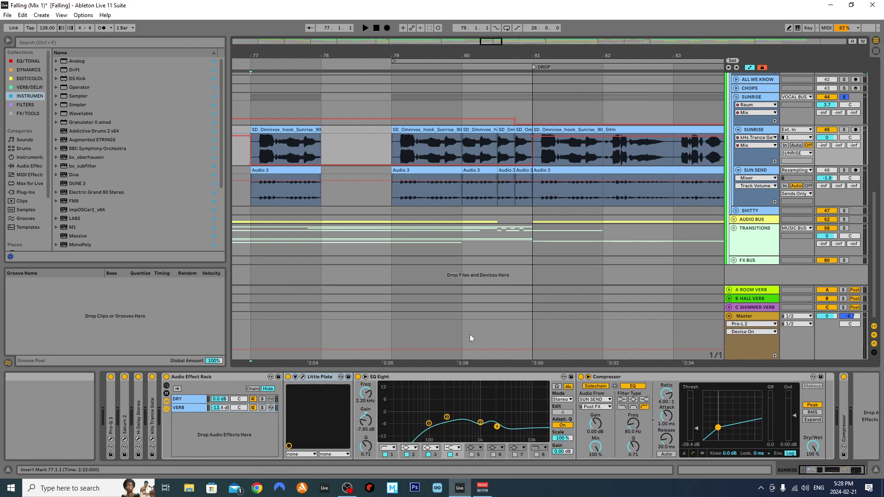
{"action": "left_click", "coordinate": [253, 408]}
{"action": "key", "text": "space"}
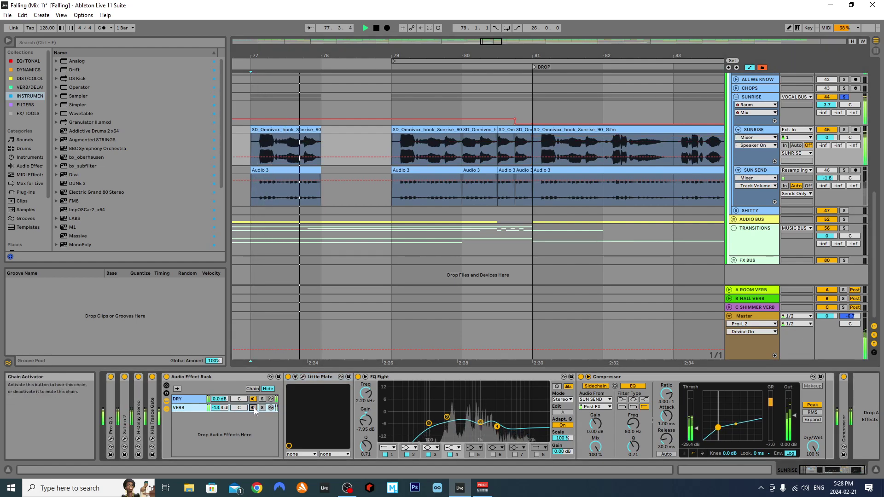
{"action": "left_click", "coordinate": [253, 407]}
{"action": "key", "text": "space"}
{"action": "key", "text": "space"}
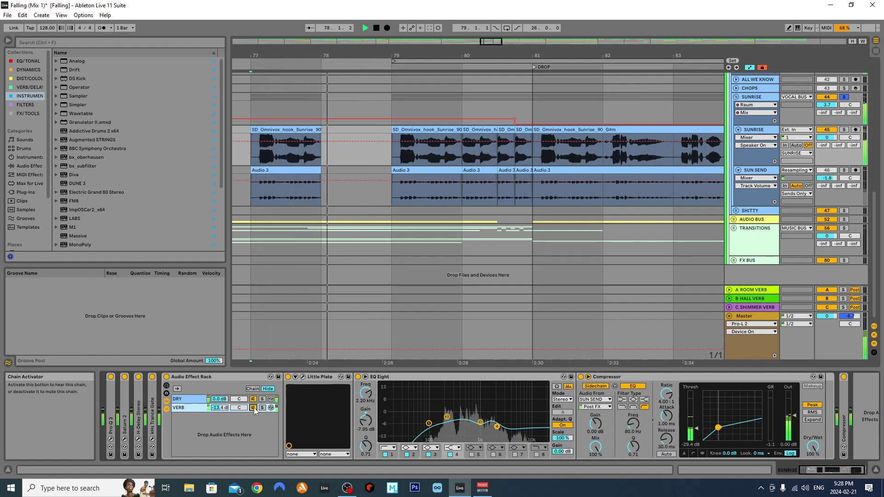
{"action": "key", "text": "space"}
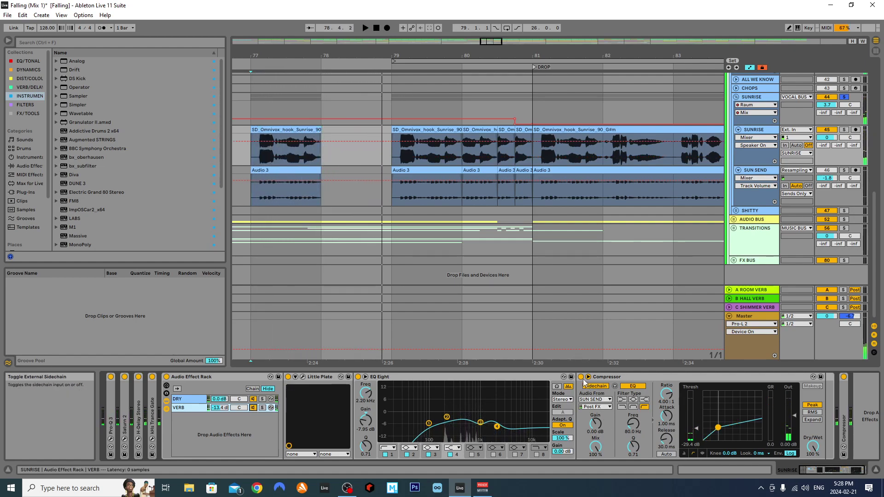
Compare the VERB chain's sidechained Compressor bypassed and active during playback from bar 77, leaving it switched on.
{"action": "left_click", "coordinate": [406, 157]}
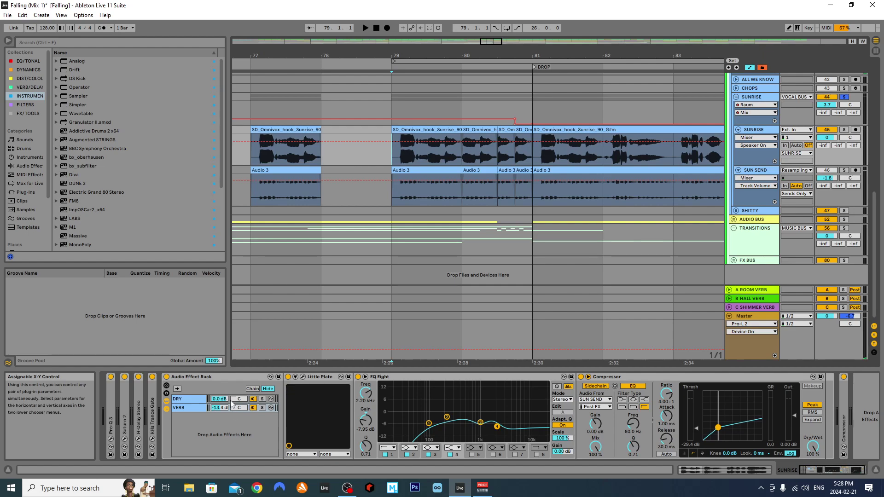
{"action": "left_click", "coordinate": [261, 146]}
{"action": "key", "text": "space"}
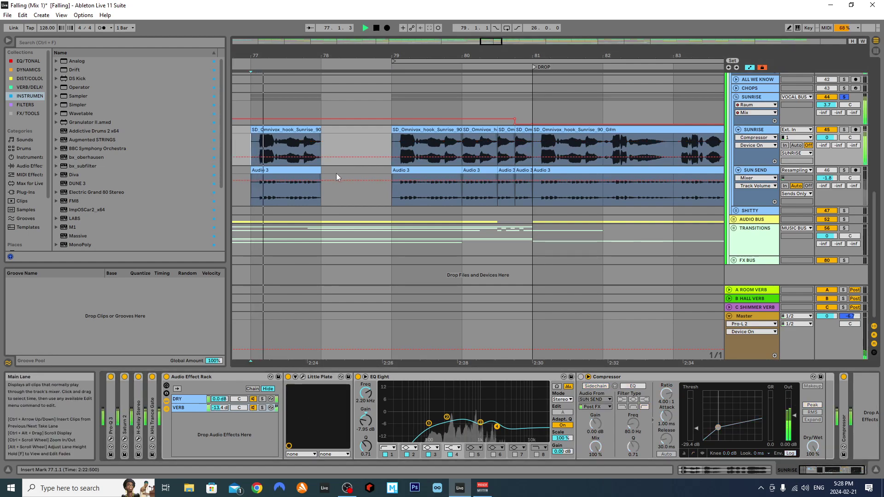
{"action": "left_click", "coordinate": [580, 378]}
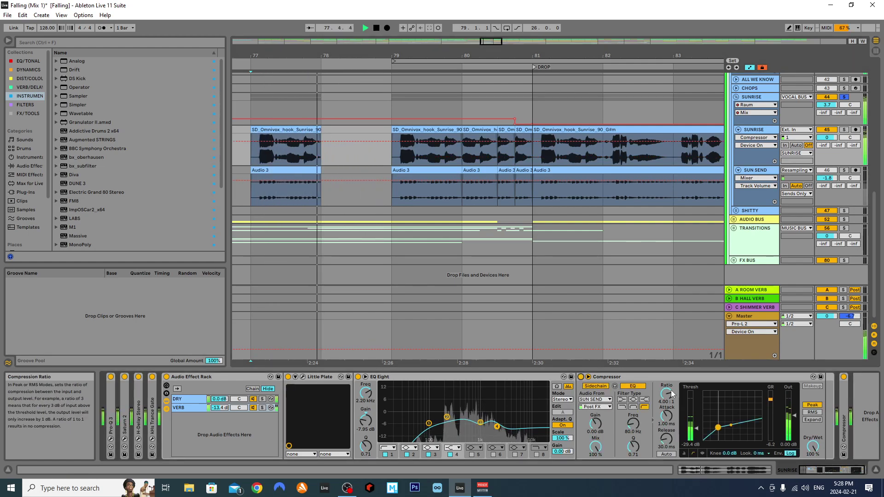
{"action": "key", "text": "space"}
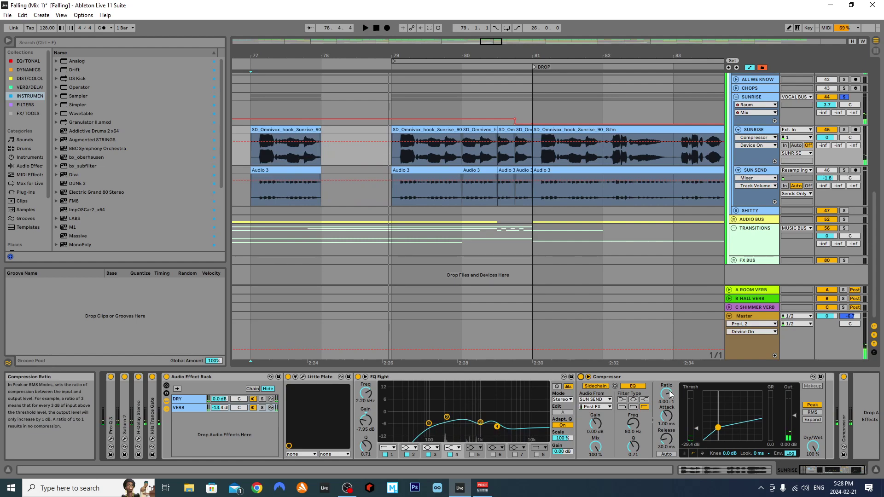
{"action": "key", "text": "space"}
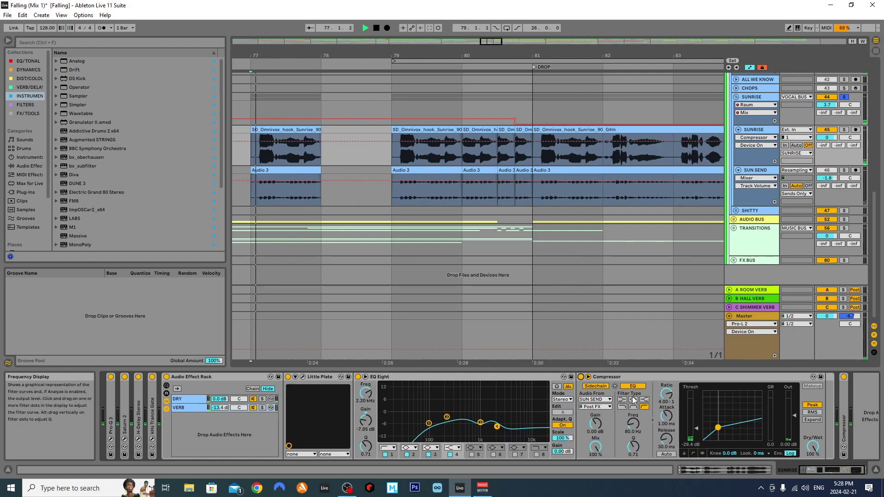
{"action": "left_click", "coordinate": [581, 378]}
{"action": "key", "text": "space"}
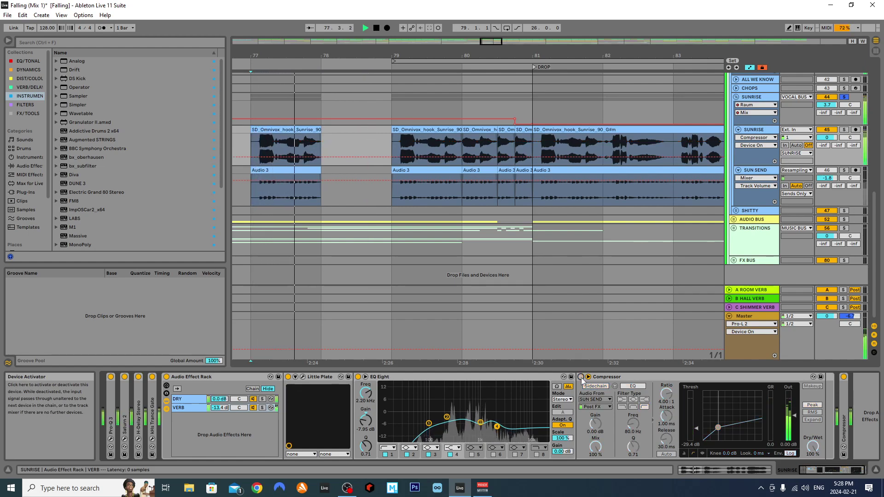
{"action": "key", "text": "space"}
{"action": "left_click", "coordinate": [581, 377]}
Collapse Little Plate, EQ Eight and Compressor in the VERB chain, as well as the Audio Effect Rack.
{"action": "double_click", "coordinate": [315, 377]}
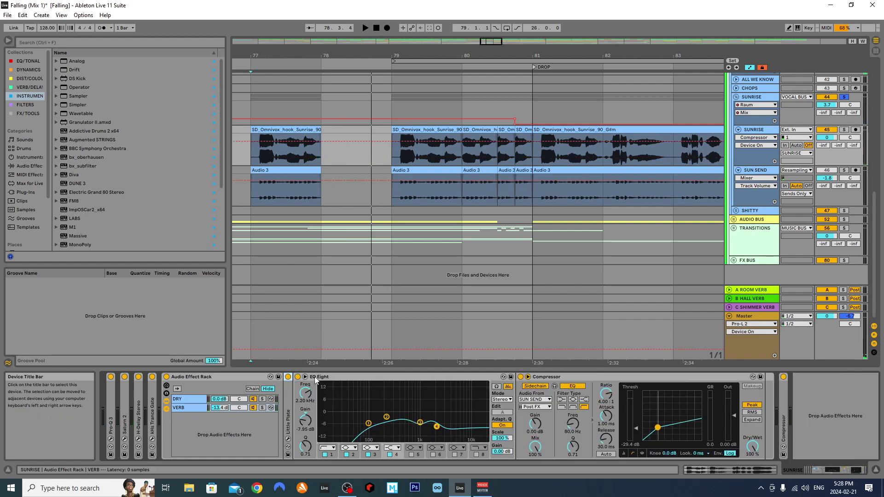
{"action": "double_click", "coordinate": [320, 376]}
{"action": "double_click", "coordinate": [336, 377]}
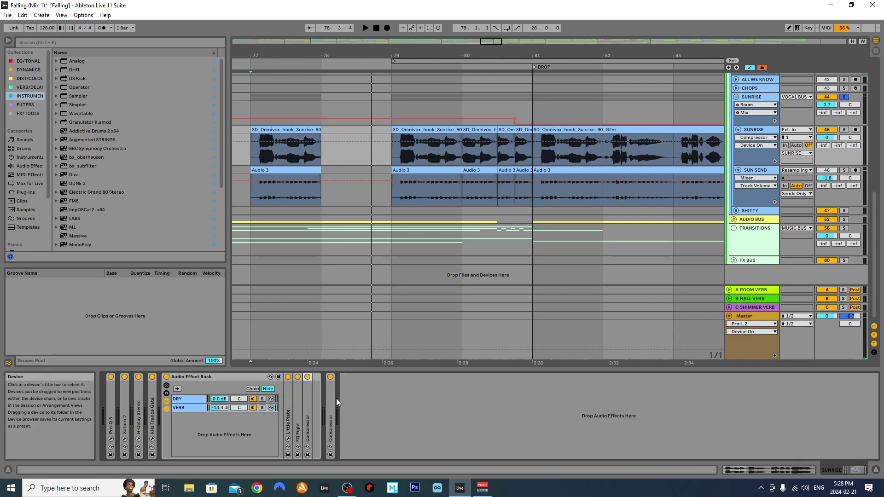
{"action": "double_click", "coordinate": [203, 377]}
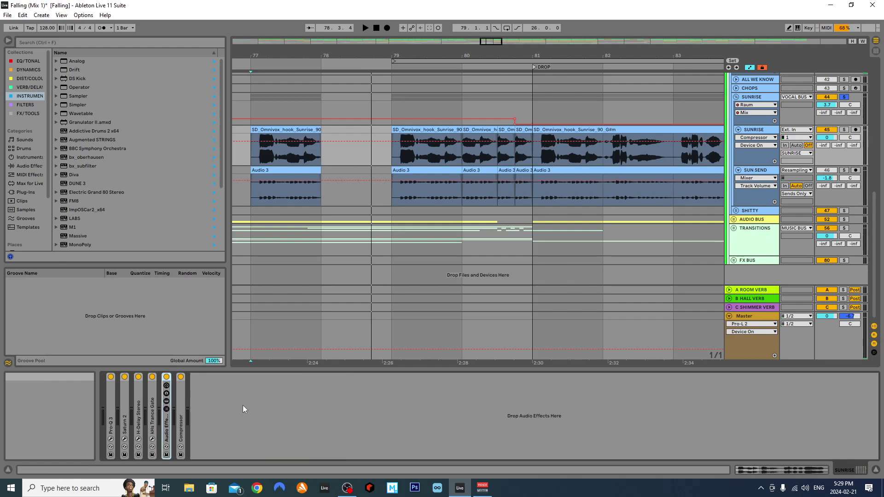
Expand the last Compressor on the SUNRISE track to inspect its GHOST KICK sidechain settings, and collapse it again.
{"action": "double_click", "coordinate": [183, 413]}
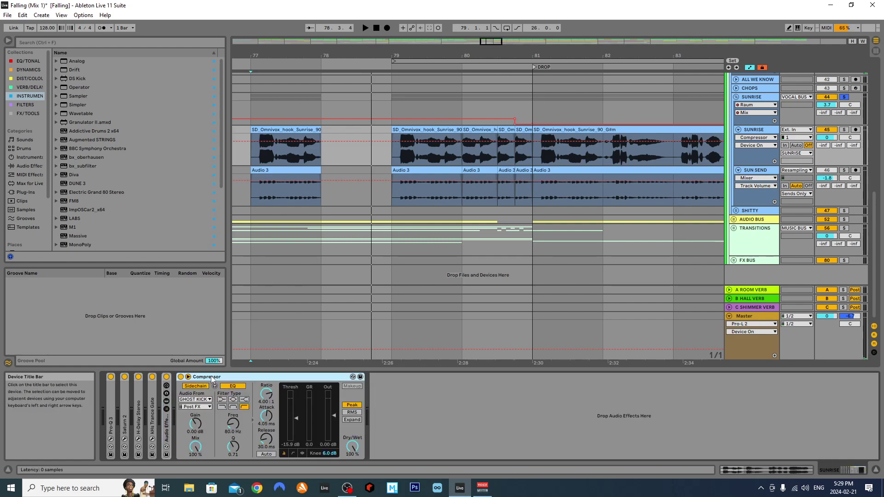
{"action": "double_click", "coordinate": [212, 379]}
{"action": "double_click", "coordinate": [184, 415]}
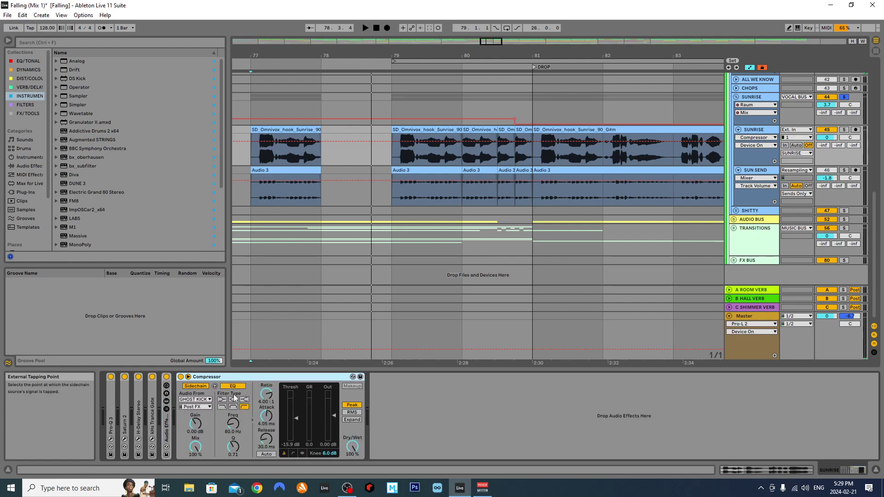
{"action": "double_click", "coordinate": [210, 379]}
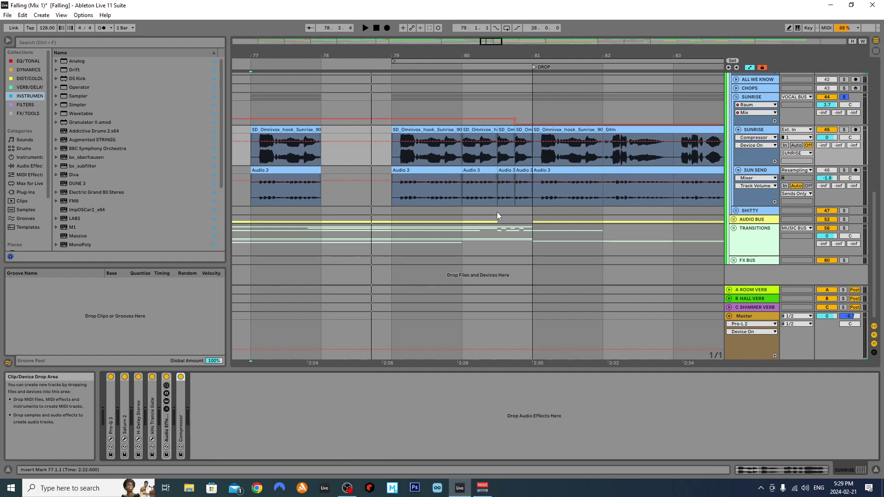
Fold the SUNRISE and SUN SEND tracks and show the VOCAL BUS device chain.
{"action": "left_click", "coordinate": [739, 129]}
{"action": "left_click", "coordinate": [738, 138]}
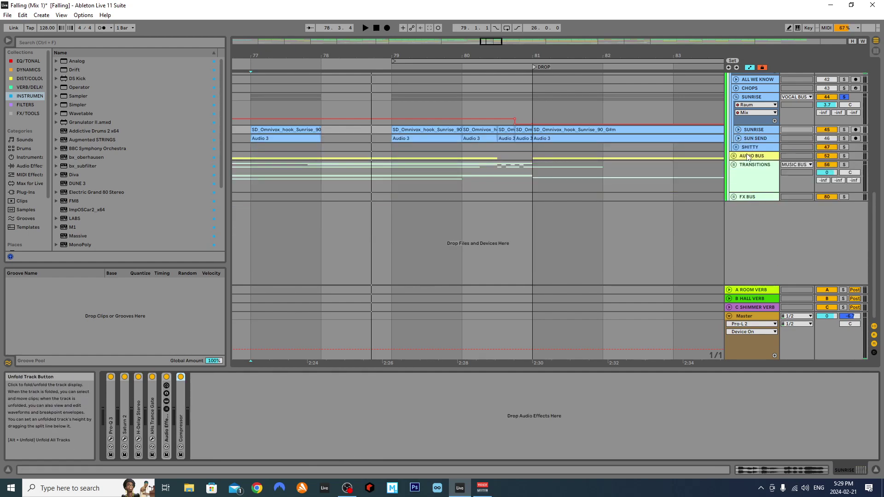
{"action": "scroll", "coordinate": [753, 148], "scroll_direction": "up", "scroll_amount": 2}
{"action": "left_click", "coordinate": [753, 120]}
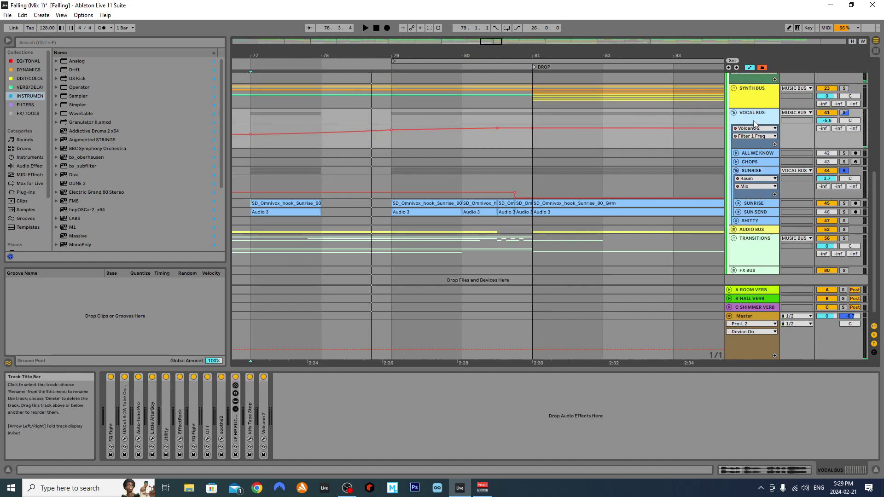
{"action": "left_click", "coordinate": [298, 401]}
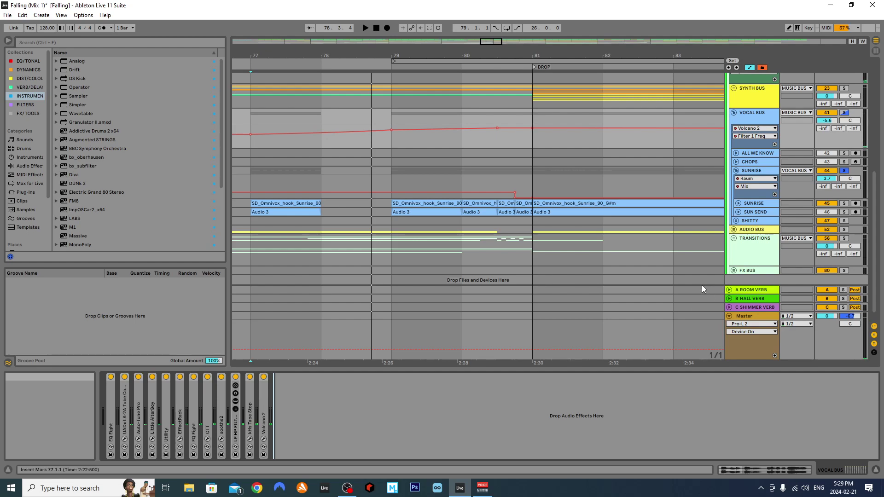
Unfold the lower SUNRISE audio track to view its vocal clips, fold it again, and return to the VOCAL BUS device chain.
{"action": "left_click", "coordinate": [767, 113]}
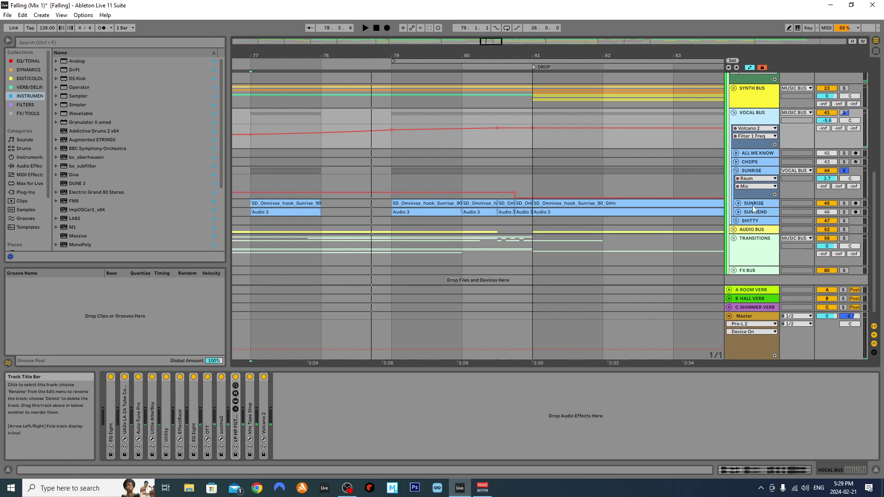
{"action": "left_click", "coordinate": [739, 203]}
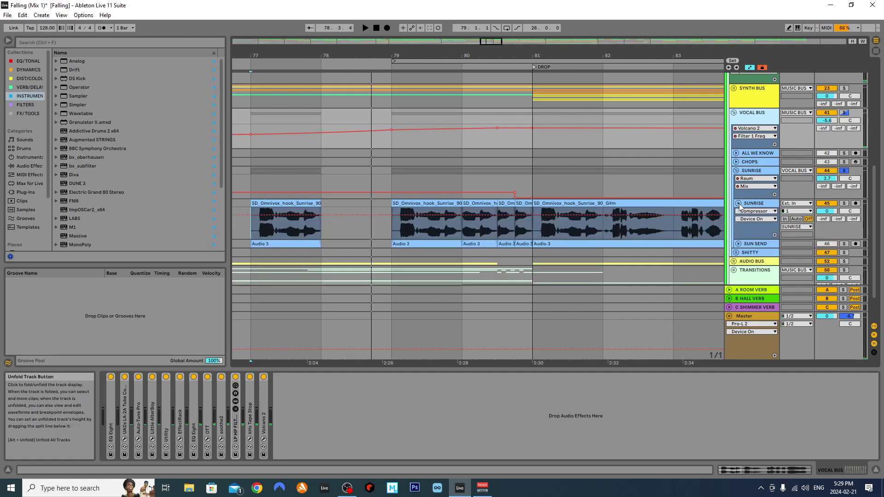
{"action": "left_click", "coordinate": [758, 204]}
{"action": "left_click", "coordinate": [738, 204]}
{"action": "left_click", "coordinate": [751, 113]}
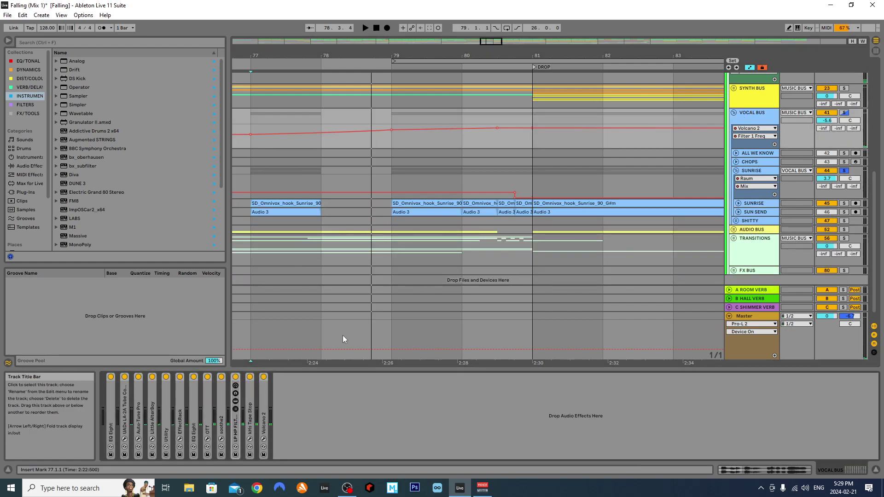
Group all VOCAL BUS devices from the first EQ Eight through Volcano 2 into an Audio Effect Rack and play from bar 77 with it bypassed.
{"action": "left_click", "coordinate": [251, 172]}
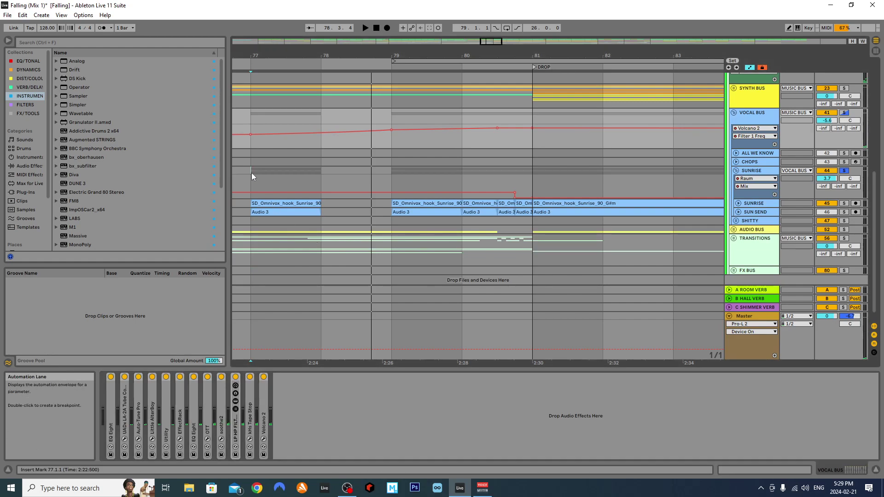
{"action": "left_click", "coordinate": [744, 117]}
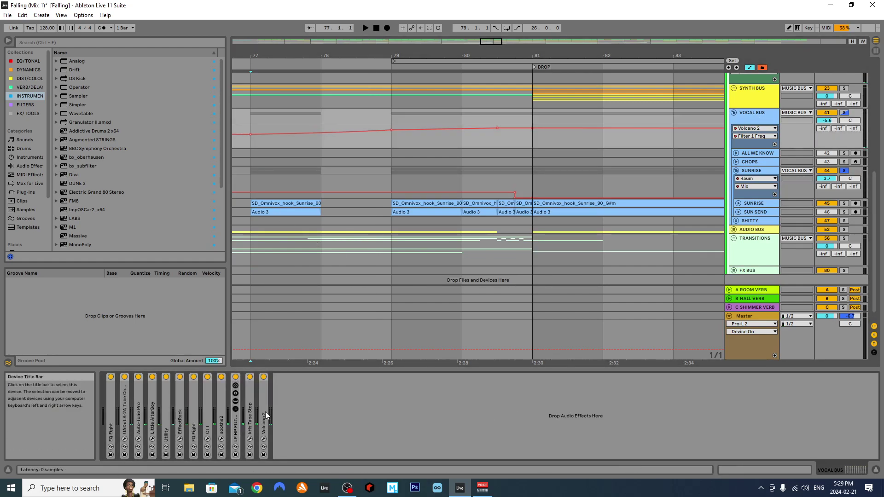
{"action": "left_click", "coordinate": [112, 398], "text": "shift"}
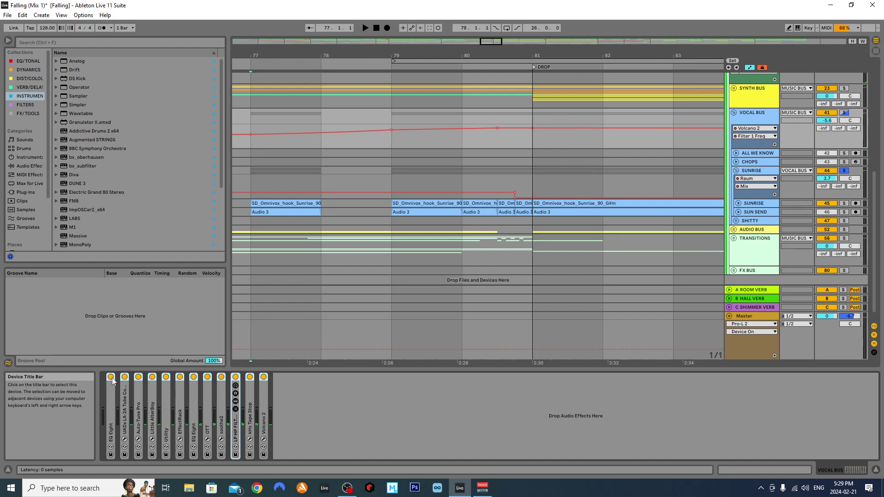
{"action": "key", "text": "ctrl+g"}
{"action": "left_click", "coordinate": [111, 376]}
{"action": "key", "text": "space"}
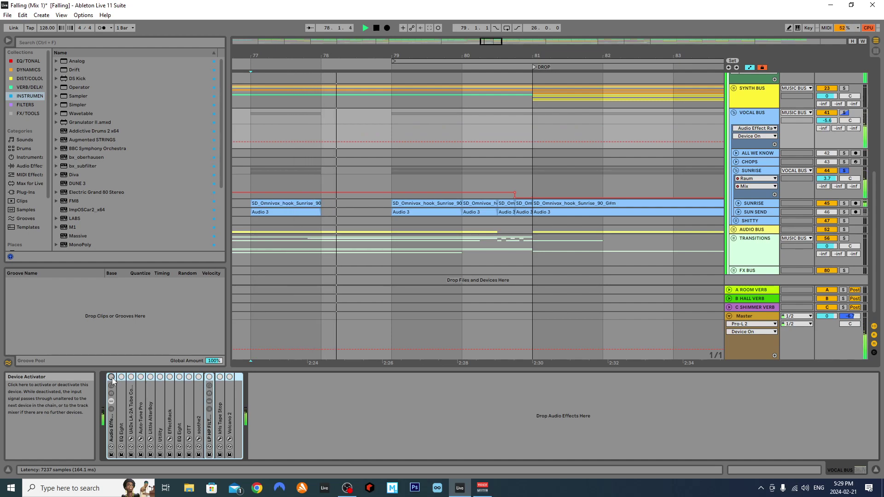
Play the Sunrise vocal from bar 79 and reactivate all effect devices on the VOCAL BUS.
{"action": "key", "text": "space"}
{"action": "left_click", "coordinate": [393, 170]}
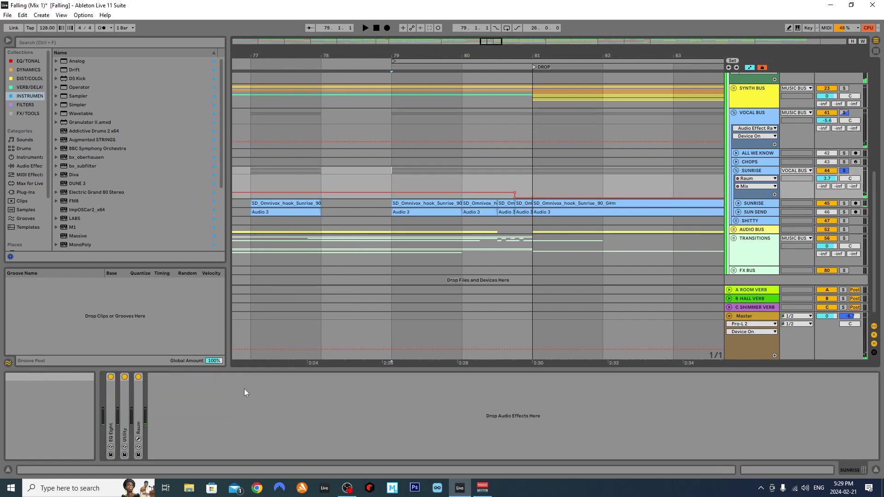
{"action": "left_click", "coordinate": [779, 121]}
{"action": "key", "text": "space"}
{"action": "left_click", "coordinate": [111, 378]}
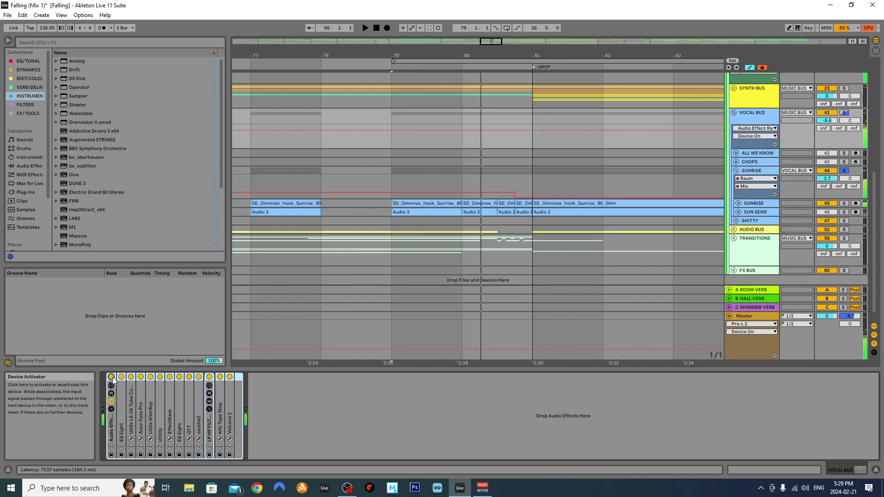
{"action": "left_click", "coordinate": [459, 410]}
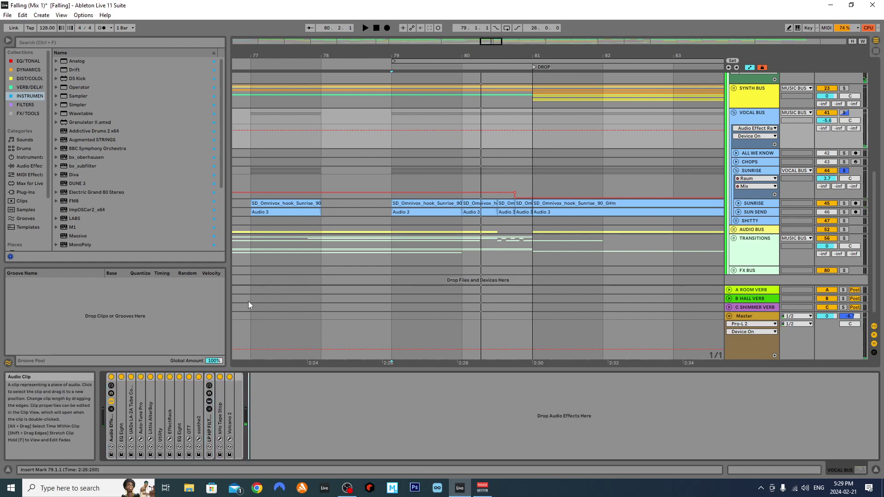
Deactivate every VOCAL BUS device after the Audio Effect Rack, from the first EQ Eight through Volcano 2.
{"action": "double_click", "coordinate": [122, 408]}
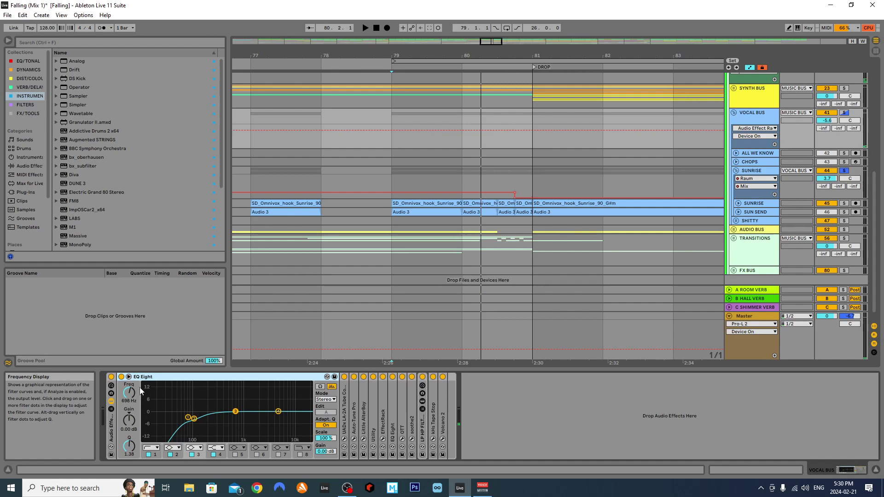
{"action": "left_click", "coordinate": [121, 377]}
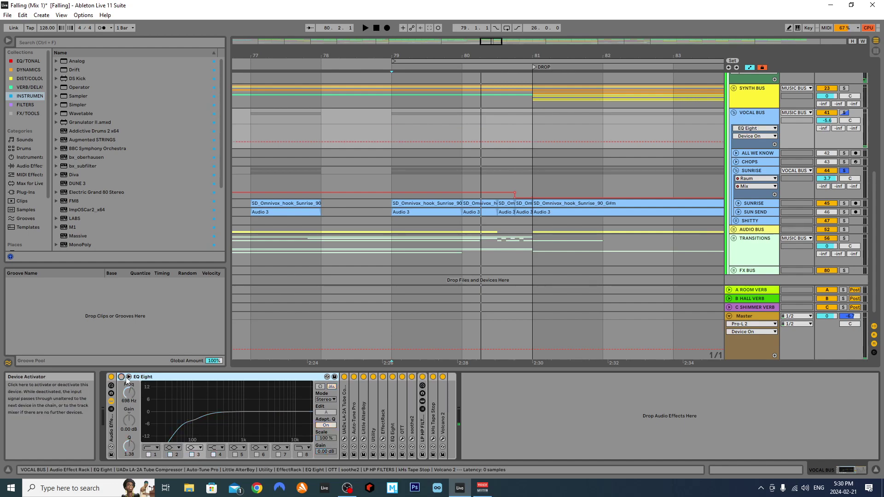
{"action": "double_click", "coordinate": [132, 377]}
{"action": "left_click", "coordinate": [131, 377]}
{"action": "left_click", "coordinate": [140, 377]}
{"action": "left_click", "coordinate": [150, 377]}
{"action": "left_click", "coordinate": [160, 377]}
{"action": "left_click", "coordinate": [170, 377]}
{"action": "left_click", "coordinate": [179, 377]}
{"action": "left_click", "coordinate": [189, 377]}
{"action": "left_click", "coordinate": [198, 377]}
{"action": "left_click", "coordinate": [209, 377]}
{"action": "left_click", "coordinate": [220, 377]}
{"action": "left_click", "coordinate": [229, 377]}
Audition the vocal from bar 79 and reactivate the first EQ Eight, leaving the device collapsed.
{"action": "key", "text": "space"}
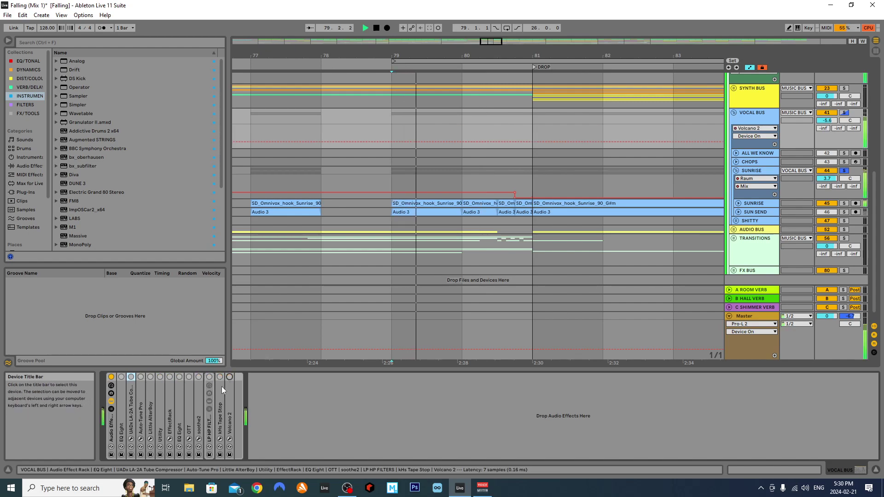
{"action": "double_click", "coordinate": [122, 382]}
{"action": "left_click", "coordinate": [121, 377]}
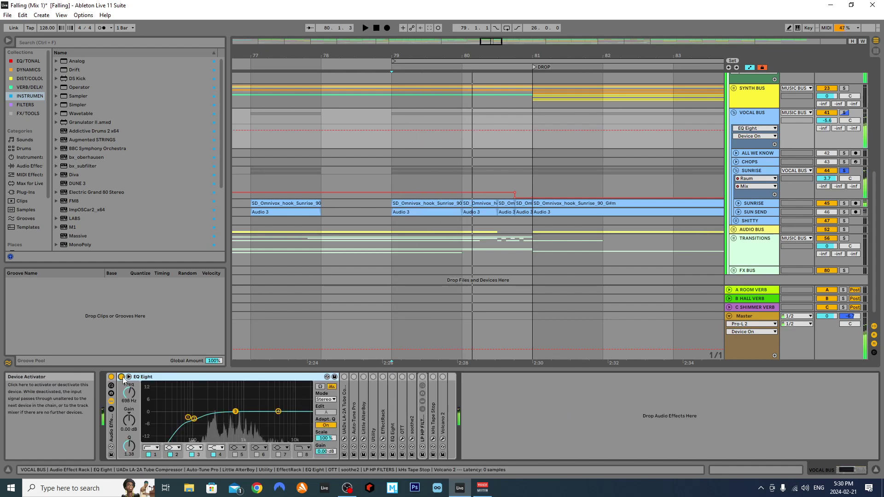
{"action": "double_click", "coordinate": [148, 378]}
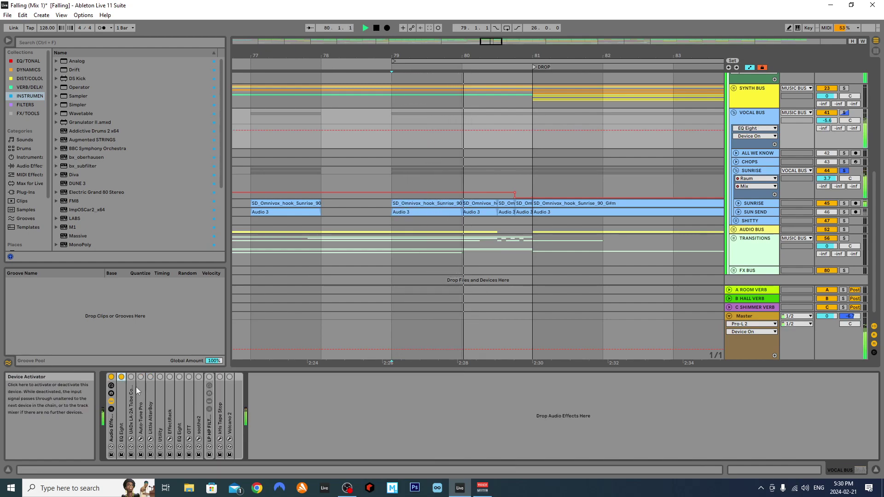
Activate the UADx LA-2A Tube Compressor, open its plug-in window and audition the vocal through it.
{"action": "double_click", "coordinate": [134, 388]}
{"action": "left_click", "coordinate": [146, 377]}
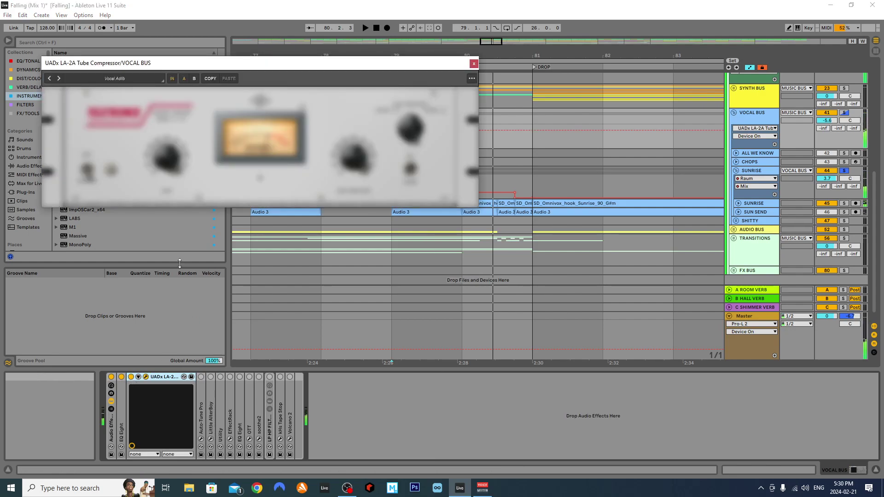
{"action": "key", "text": "space"}
{"action": "key", "text": "space"}
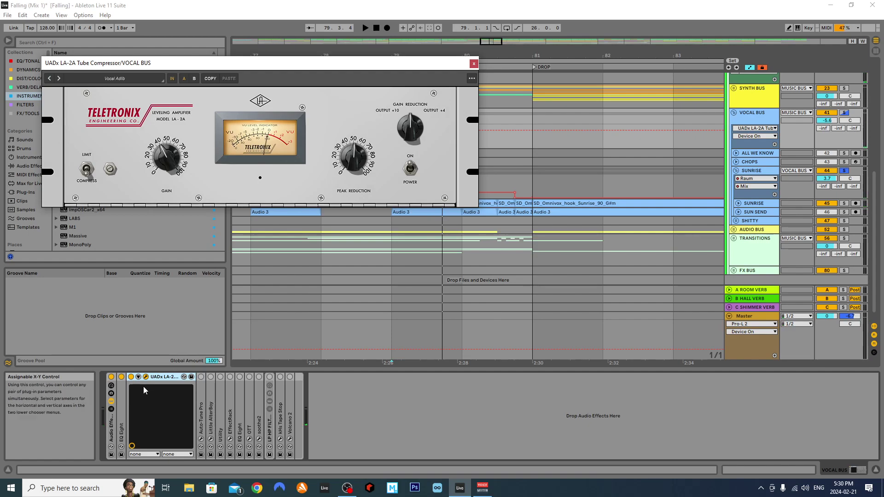
{"action": "key", "text": "space"}
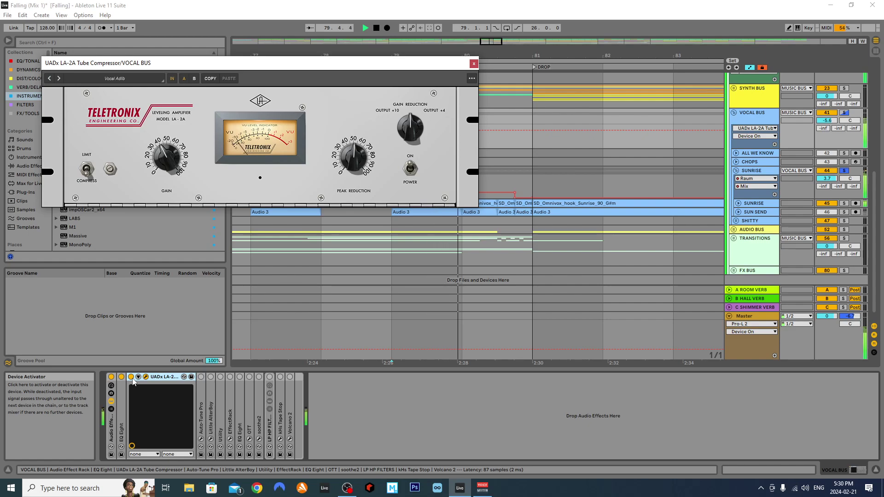
Compare the vocal with the LA-2A bypassed and re-enabled, then close its window and collapse the device.
{"action": "left_click", "coordinate": [131, 377]}
{"action": "key", "text": "space"}
{"action": "key", "text": "space"}
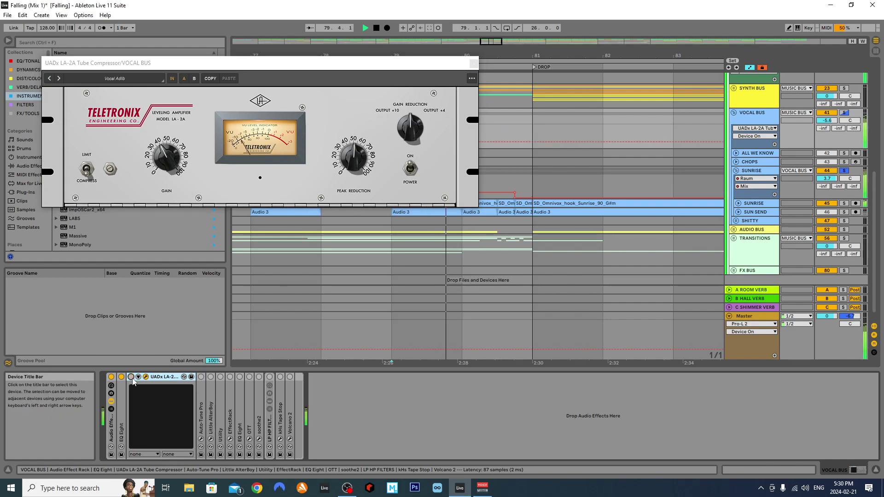
{"action": "left_click", "coordinate": [132, 377]}
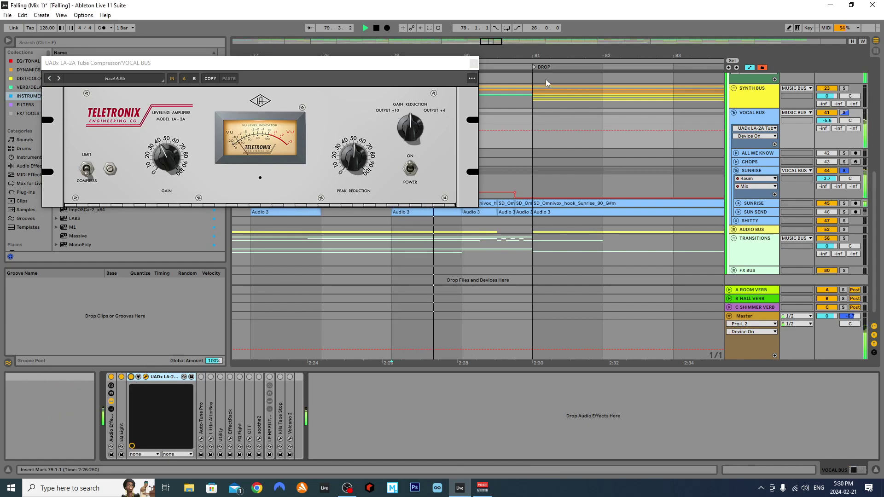
{"action": "left_click", "coordinate": [474, 64]}
{"action": "key", "text": "space"}
{"action": "double_click", "coordinate": [159, 377]}
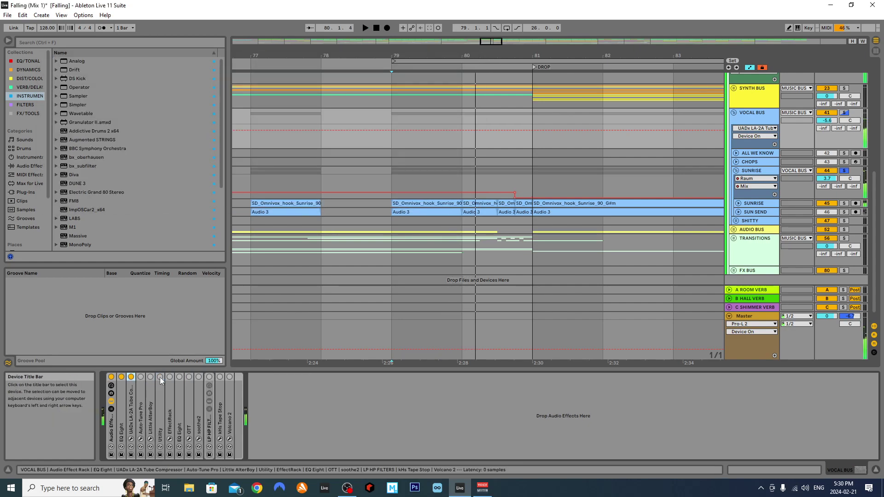
Activate Auto-Tune Pro, audition the vocal with its window open, then close the window and collapse the device.
{"action": "double_click", "coordinate": [141, 408]}
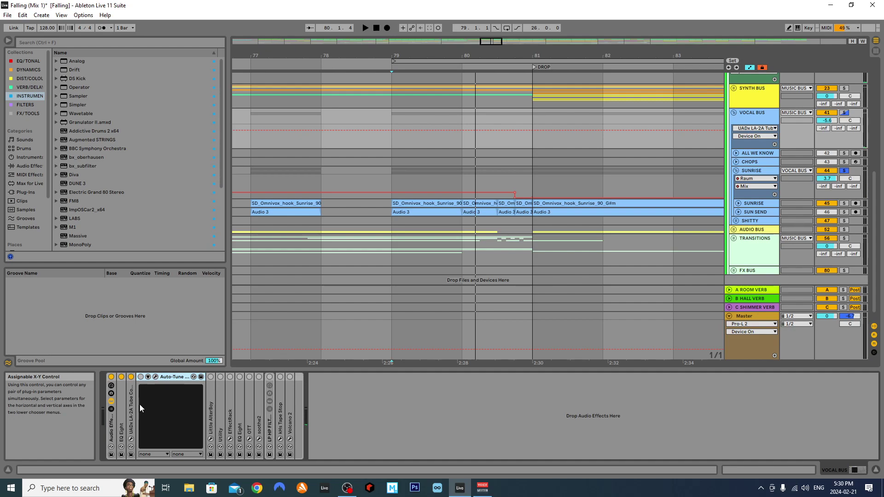
{"action": "double_click", "coordinate": [133, 404]}
{"action": "double_click", "coordinate": [164, 378]}
{"action": "left_click", "coordinate": [172, 376]}
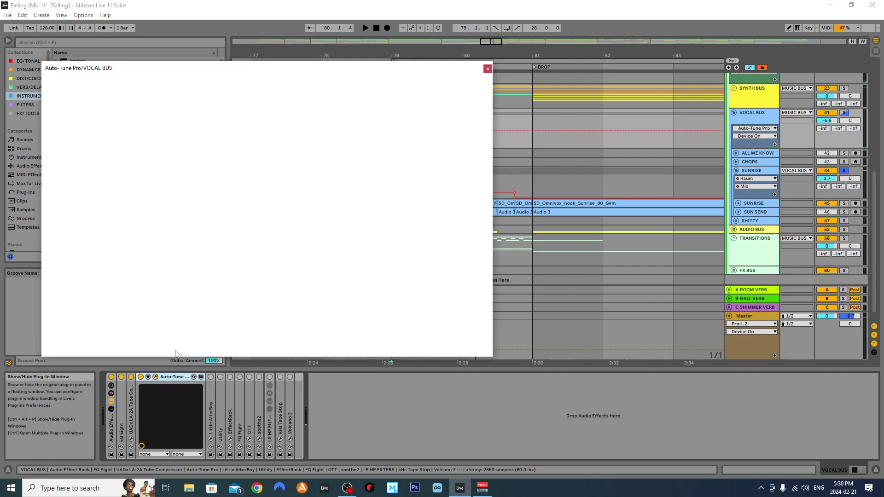
{"action": "key", "text": "space"}
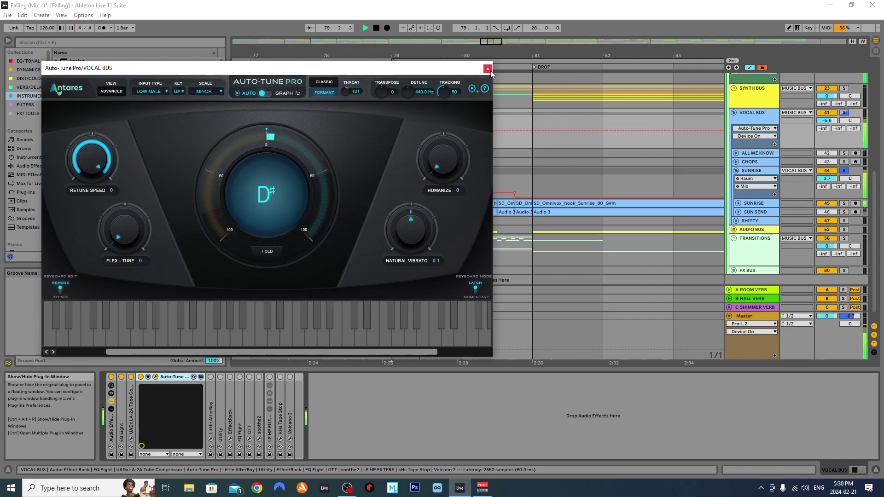
{"action": "key", "text": "space"}
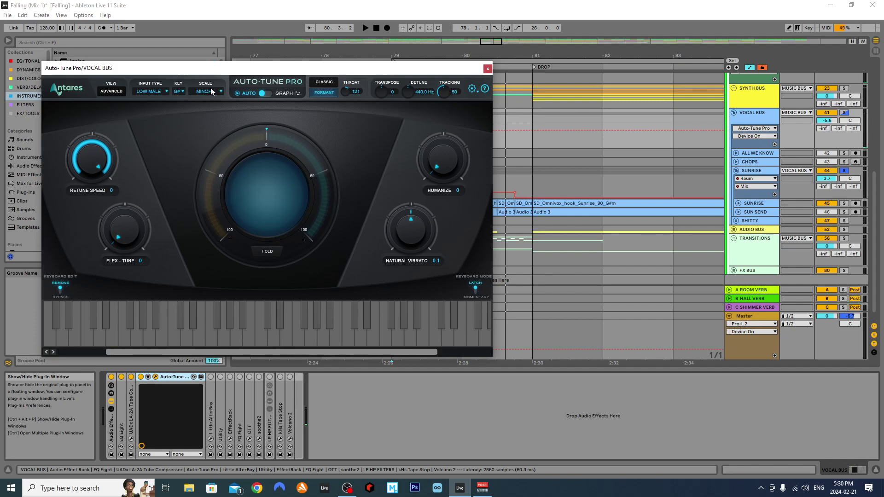
{"action": "left_click", "coordinate": [488, 69]}
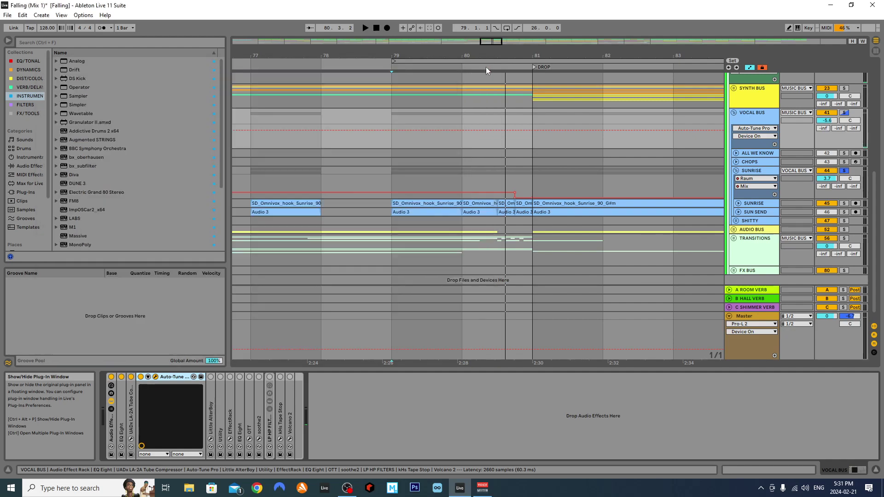
{"action": "double_click", "coordinate": [164, 378]}
Activate Little AlterBoy on the VOCAL BUS and audition the vocal from bar 79 with it.
{"action": "double_click", "coordinate": [151, 396]}
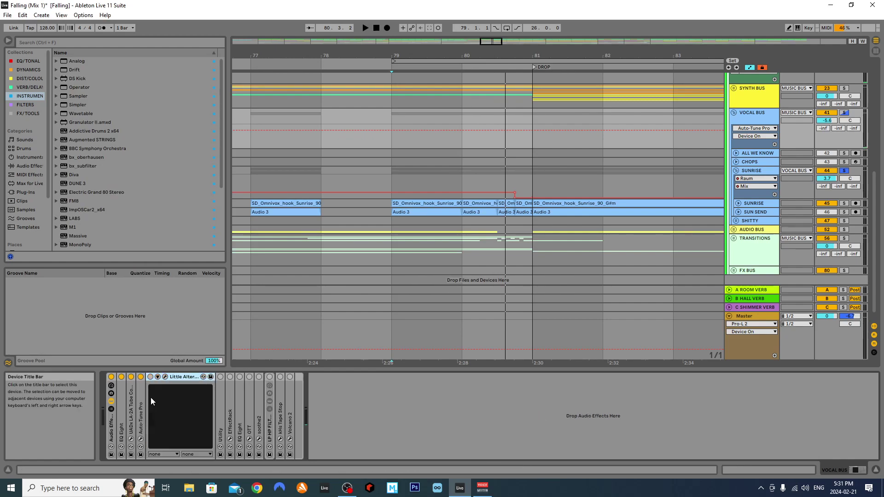
{"action": "left_click", "coordinate": [165, 377]}
{"action": "key", "text": "space"}
{"action": "left_click", "coordinate": [437, 64]}
{"action": "key", "text": "space"}
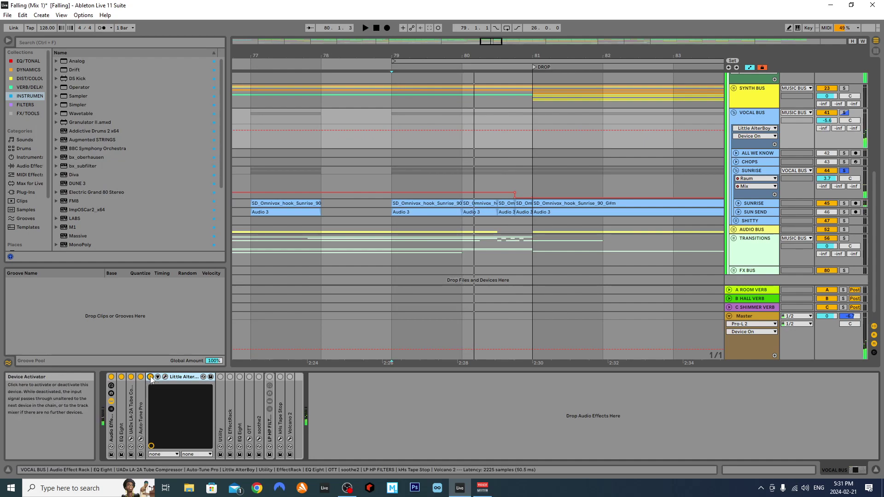
{"action": "key", "text": "space"}
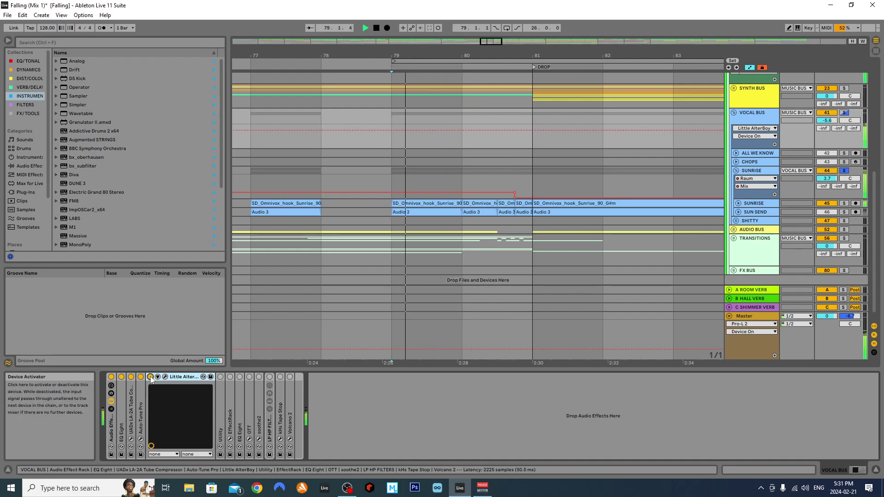
{"action": "key", "text": "space"}
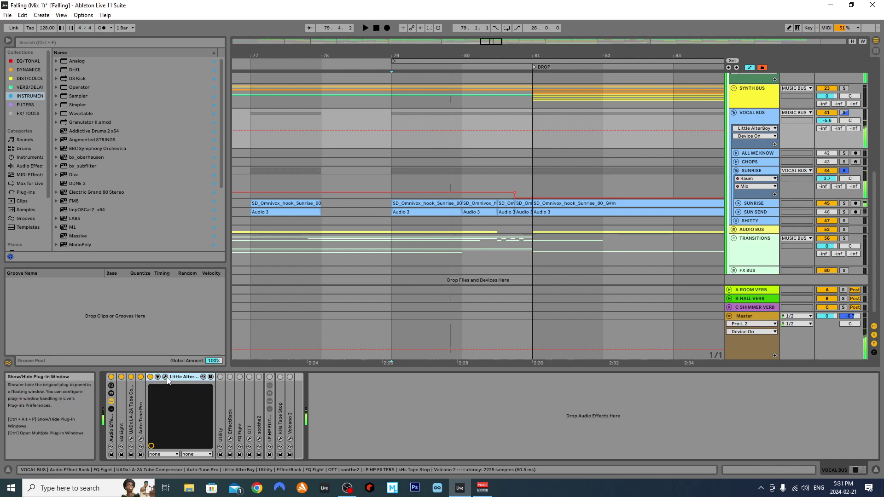
Review Little AlterBoy's pitch, formant, drive and mix settings, then close its window and collapse the device.
{"action": "left_click", "coordinate": [166, 377]}
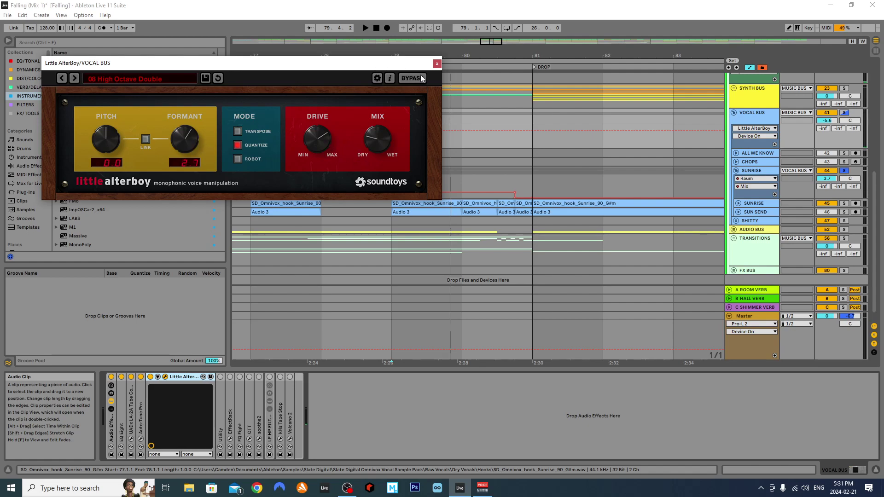
{"action": "left_click", "coordinate": [436, 63]}
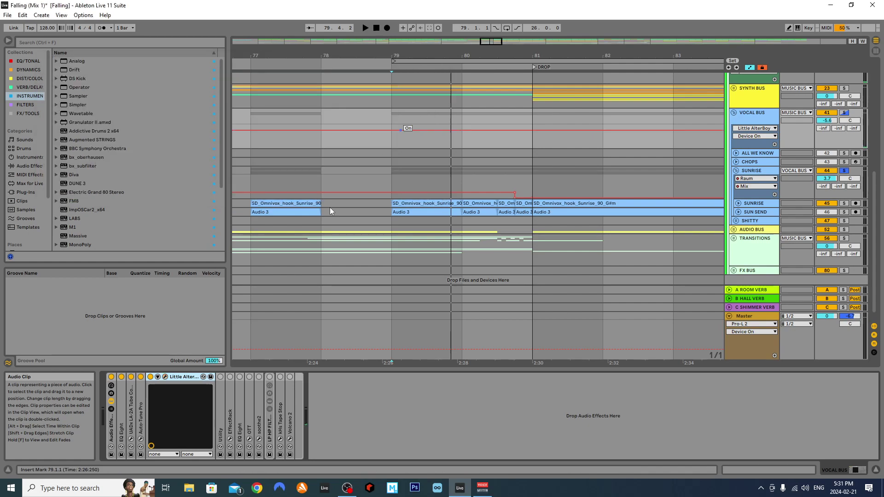
{"action": "double_click", "coordinate": [184, 376]}
Activate Utility and EffectRack on the VOCAL BUS and show the EffectRack plug-in window.
{"action": "double_click", "coordinate": [159, 407]}
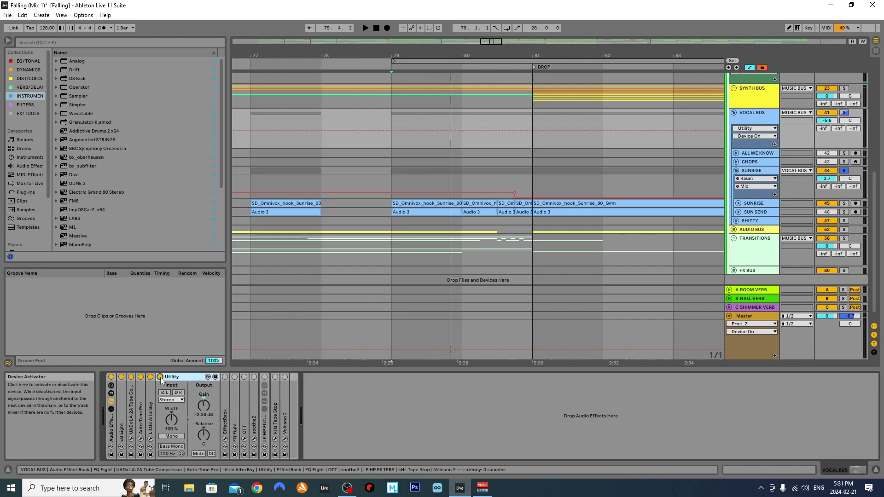
{"action": "double_click", "coordinate": [180, 379]}
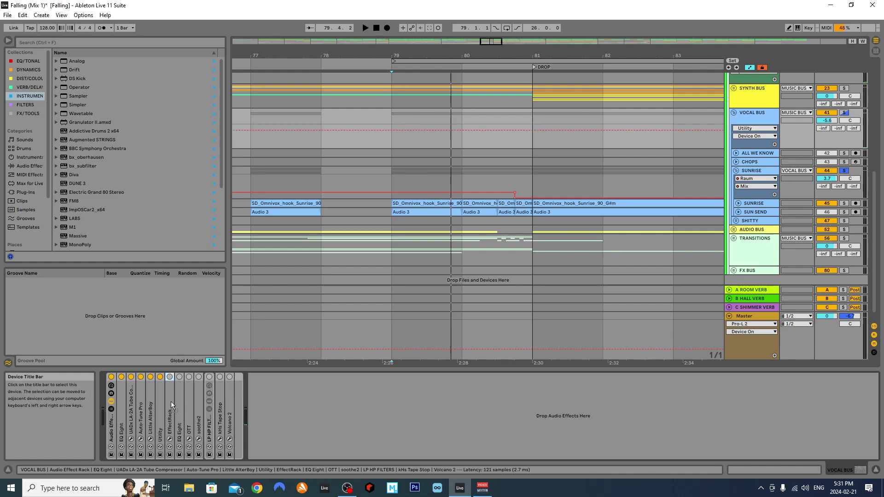
{"action": "double_click", "coordinate": [166, 397]}
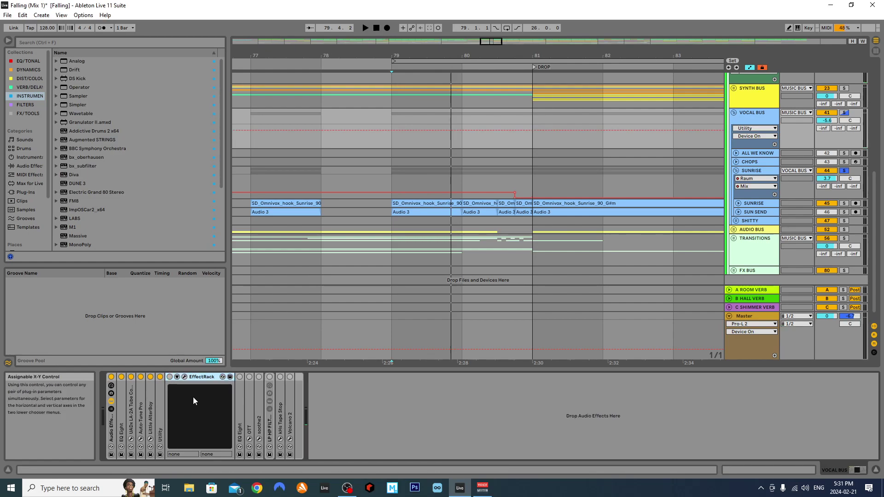
{"action": "left_click", "coordinate": [169, 377]}
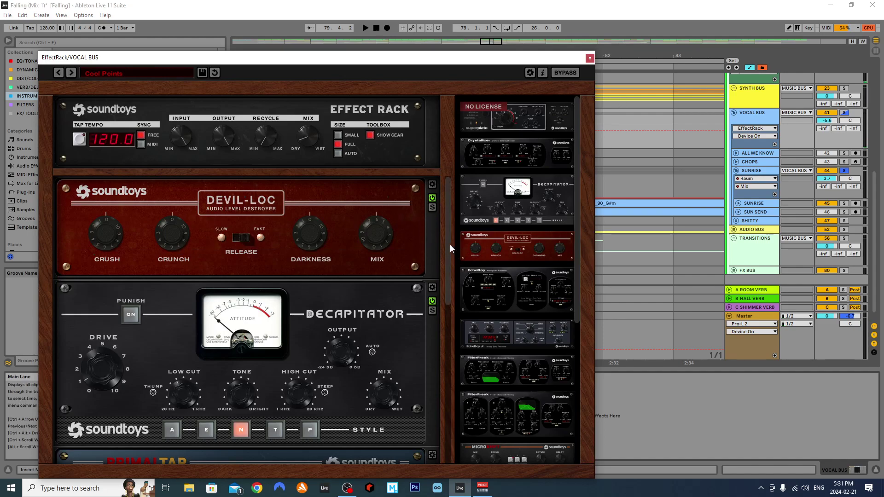
Examine the EffectRack's modules from Devil-Loc down to EchoBoy Jr., then close its window.
{"action": "scroll", "coordinate": [447, 257], "scroll_direction": "down", "scroll_amount": 2}
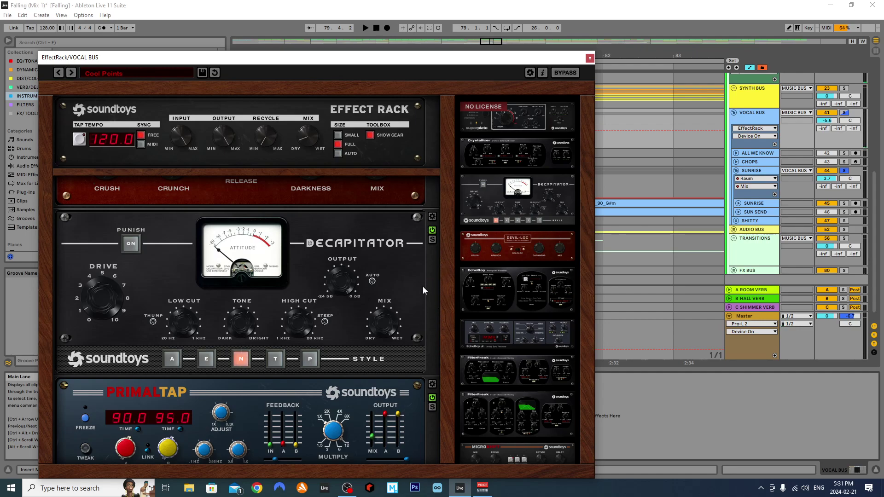
{"action": "scroll", "coordinate": [423, 286], "scroll_direction": "down", "scroll_amount": 5}
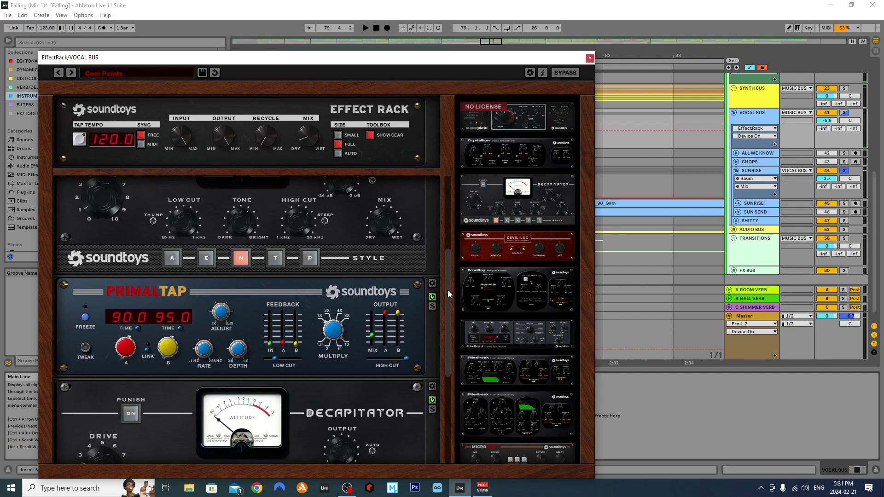
{"action": "left_click_drag", "start_coordinate": [448, 290], "coordinate": [449, 322]}
{"action": "left_click_drag", "start_coordinate": [449, 291], "coordinate": [447, 370]}
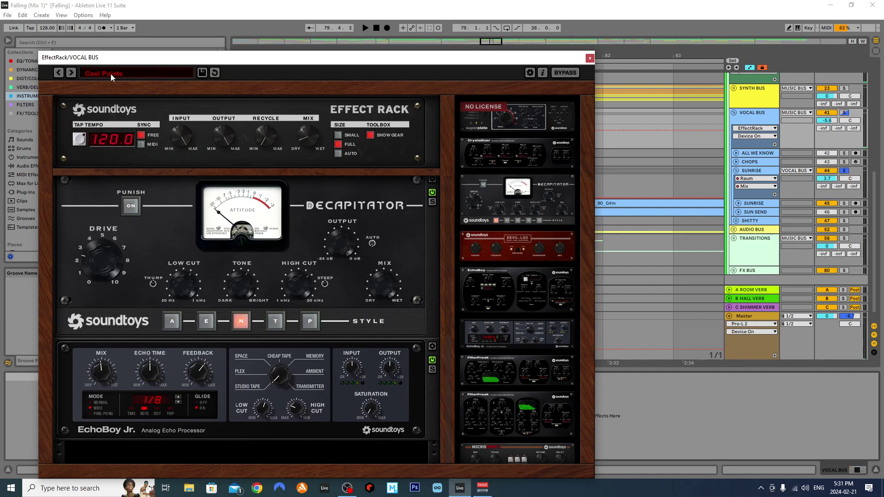
{"action": "left_click", "coordinate": [589, 59]}
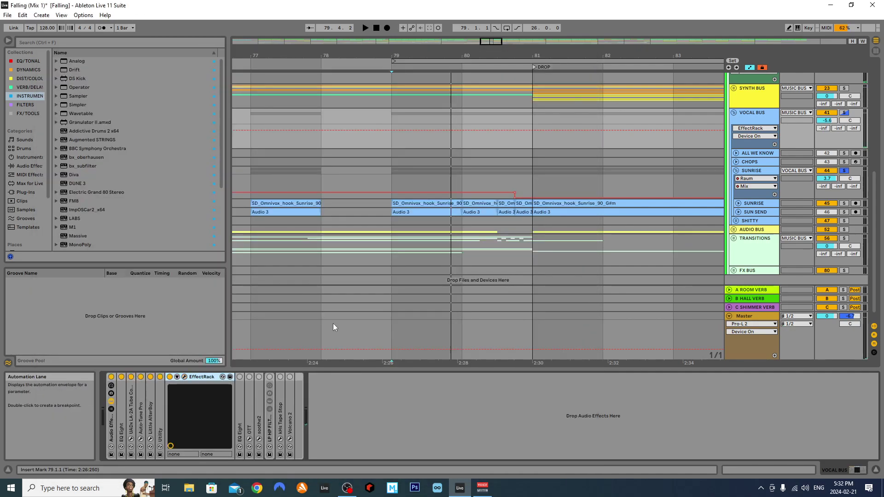
Audition the vocal from bar 79 while toggling EffectRack, ending with it active.
{"action": "key", "text": "space"}
{"action": "left_click", "coordinate": [169, 377]}
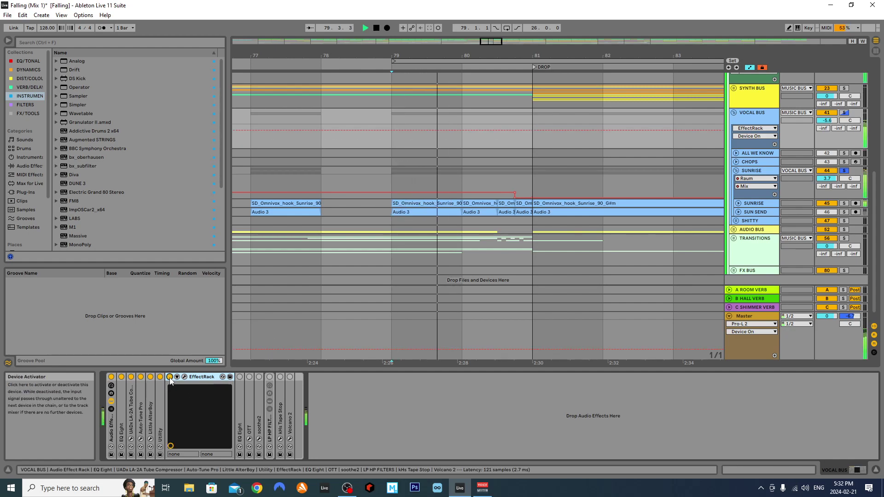
{"action": "key", "text": "space"}
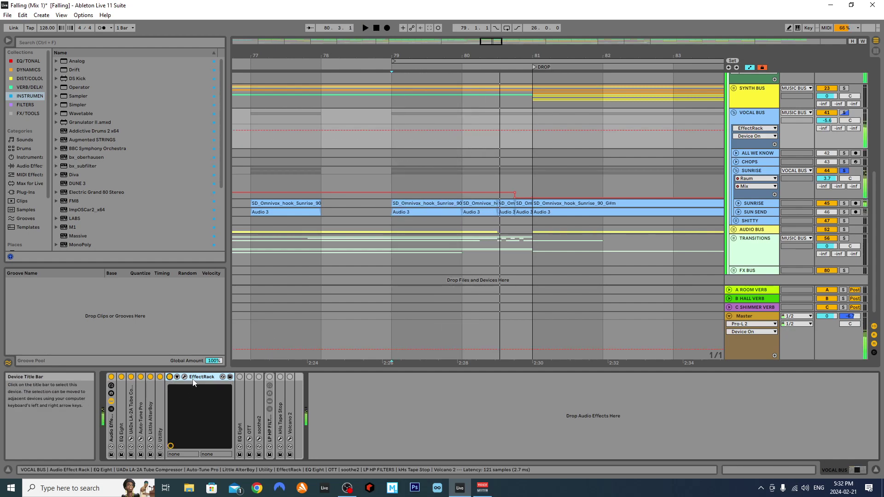
Collapse EffectRack, unfold and activate the EQ Eight after it, and audition the vocal while toggling that EQ, leaving it active.
{"action": "double_click", "coordinate": [193, 380]}
{"action": "double_click", "coordinate": [181, 405]}
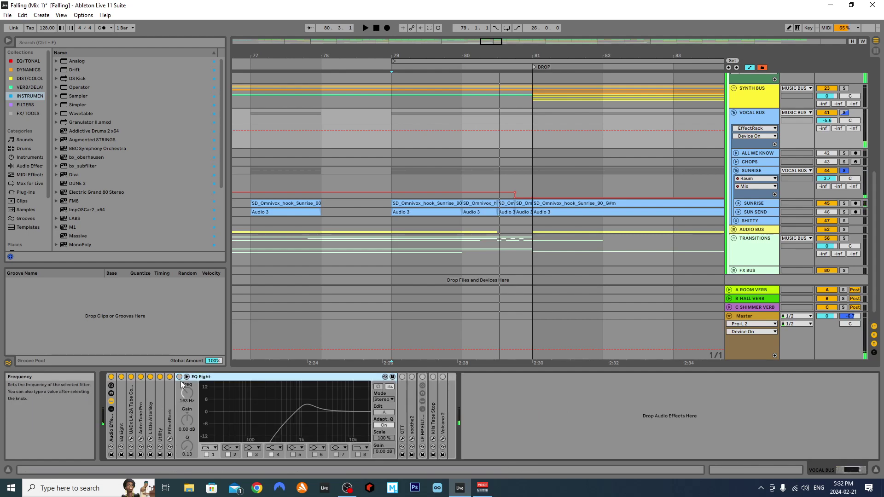
{"action": "key", "text": "space"}
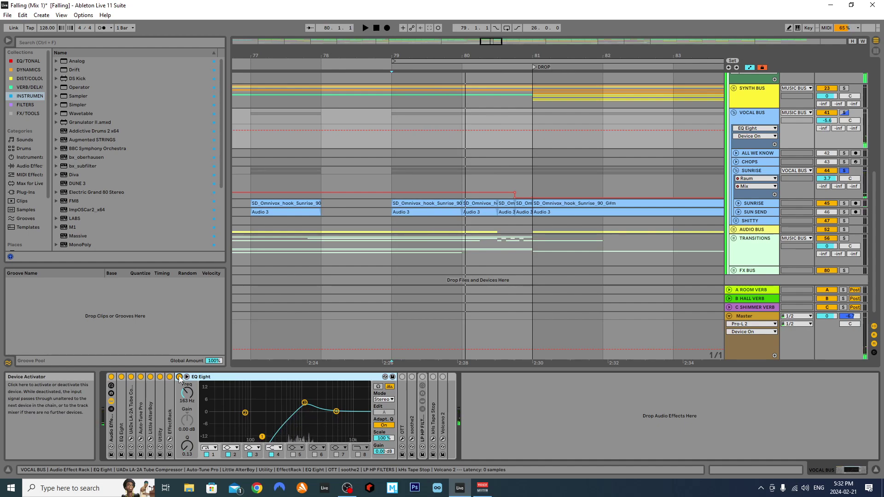
{"action": "left_click", "coordinate": [304, 402]}
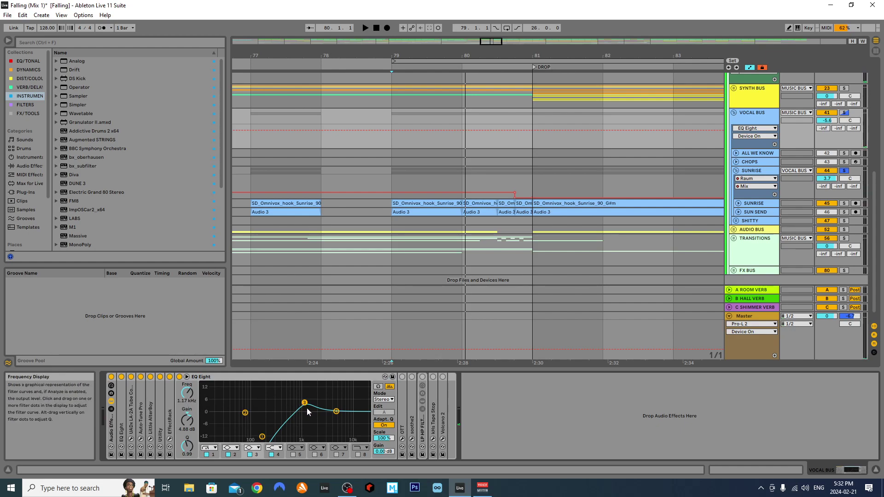
{"action": "left_click", "coordinate": [180, 377]}
{"action": "key", "text": "space"}
{"action": "left_click", "coordinate": [179, 377]}
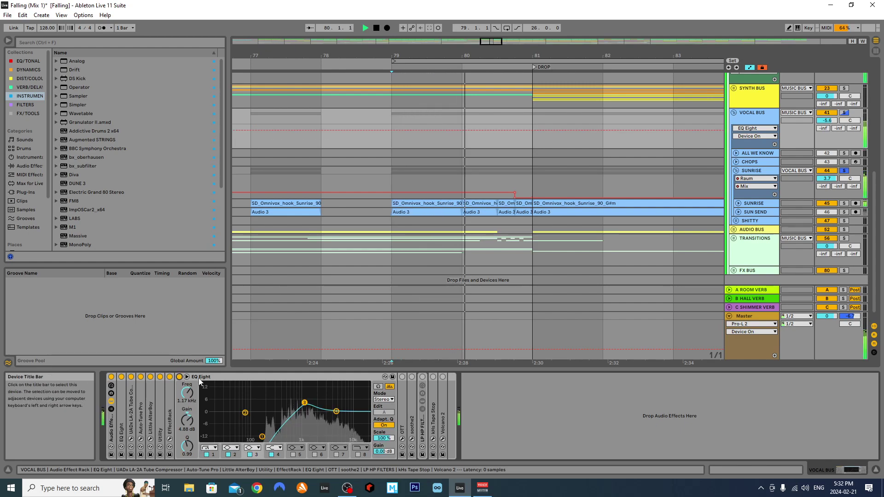
Collapse EQ Eight, unfold OTT, and switch the solo from the SUNRISE group to the VOCAL BUS.
{"action": "double_click", "coordinate": [198, 377]}
{"action": "double_click", "coordinate": [189, 400]}
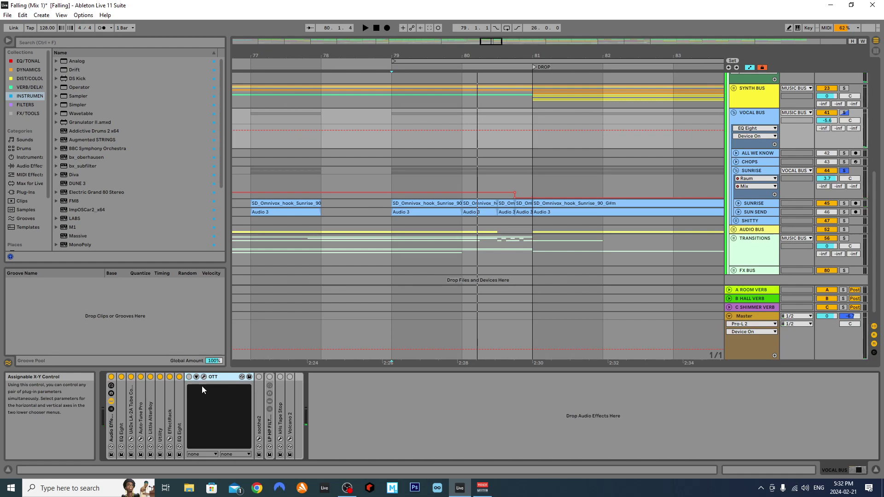
{"action": "left_click", "coordinate": [843, 171]}
{"action": "key", "text": "space"}
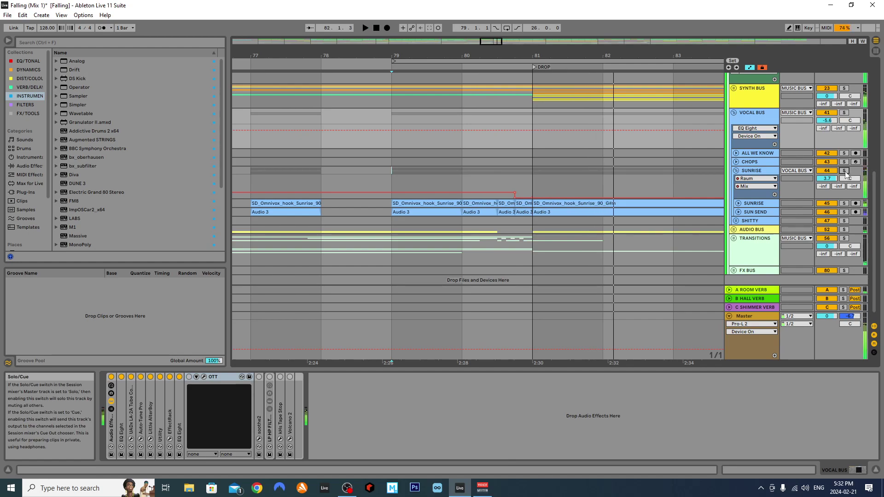
{"action": "left_click", "coordinate": [843, 112]}
Activate OTT, review its multiband compression settings in the plug-in window, and close and collapse it.
{"action": "left_click", "coordinate": [189, 377]}
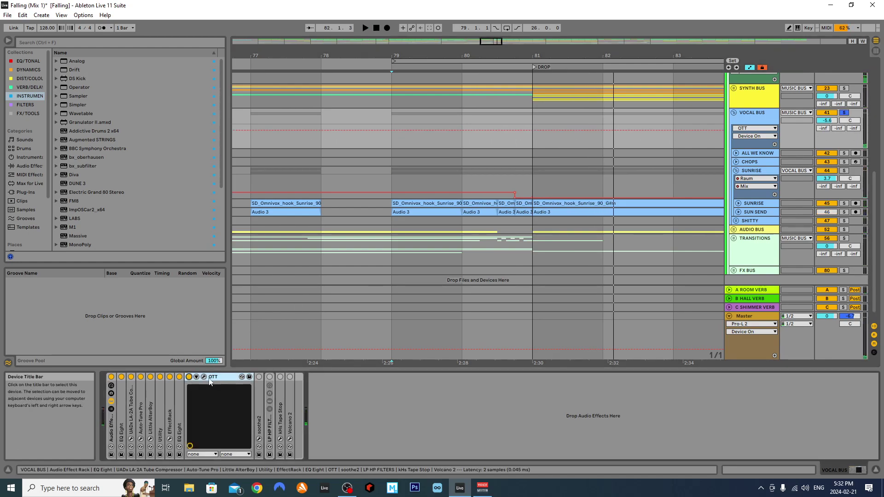
{"action": "left_click", "coordinate": [203, 377]}
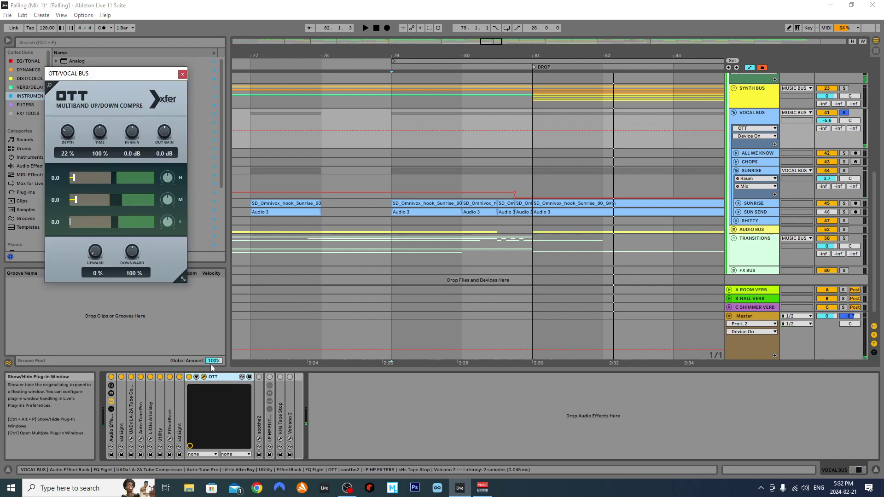
{"action": "left_click", "coordinate": [182, 74]}
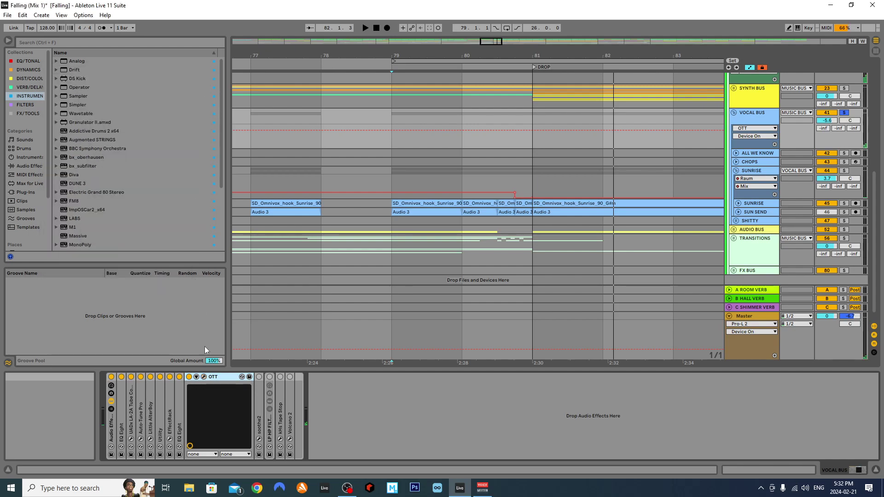
{"action": "double_click", "coordinate": [205, 376]}
Unfold and activate soothe2, review its resonance suppression curve in the plug-in window, and close and collapse it.
{"action": "double_click", "coordinate": [196, 402]}
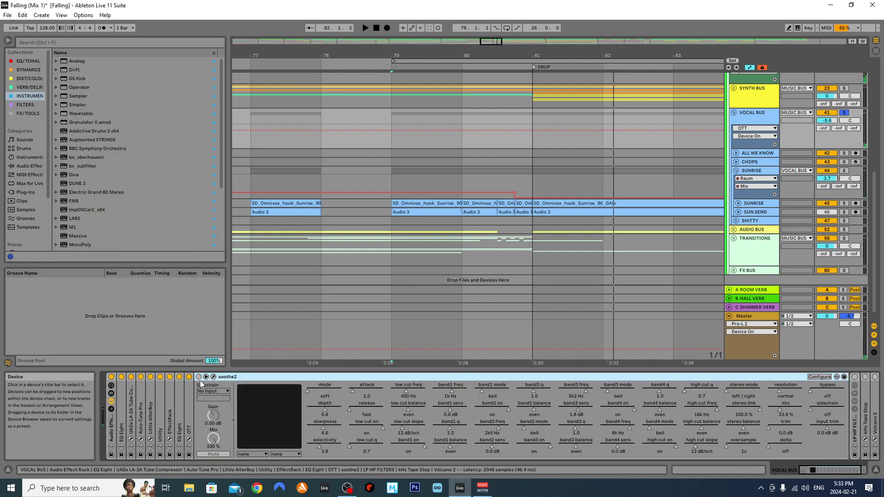
{"action": "left_click", "coordinate": [214, 377]}
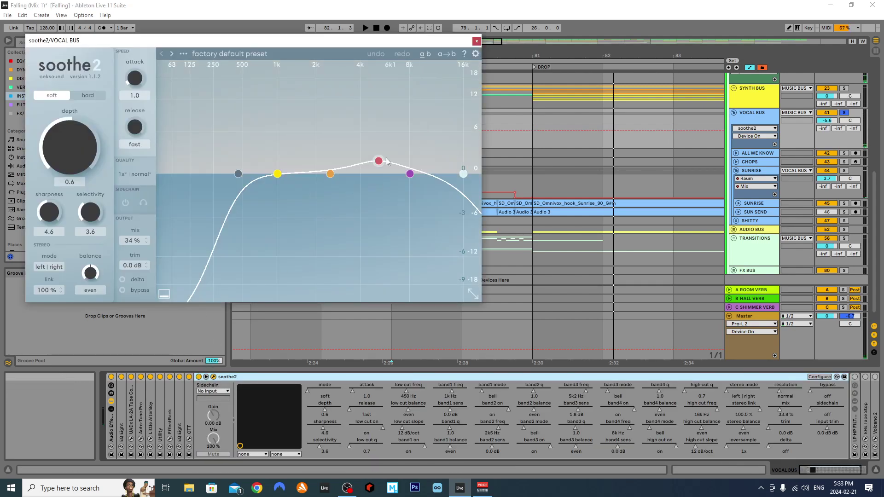
{"action": "left_click", "coordinate": [477, 41]}
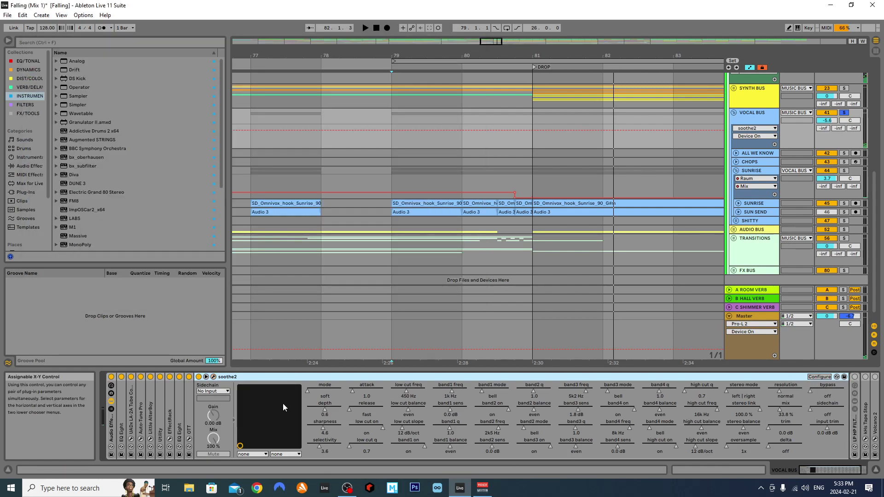
{"action": "double_click", "coordinate": [220, 377]}
Activate the LP HP FILTERS rack, delete the nested BUS CHAIN - SIMPLE CONTROL (LA-2A) rack from it, and collapse it.
{"action": "double_click", "coordinate": [211, 432]}
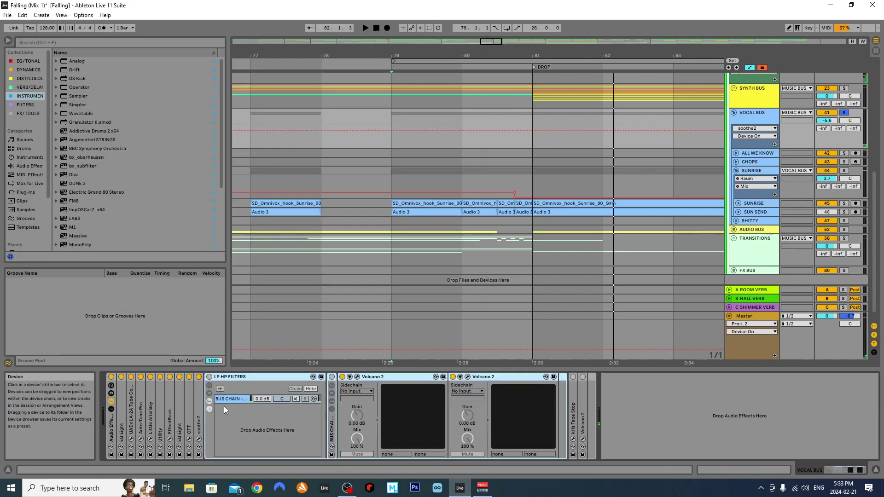
{"action": "left_click", "coordinate": [333, 422]}
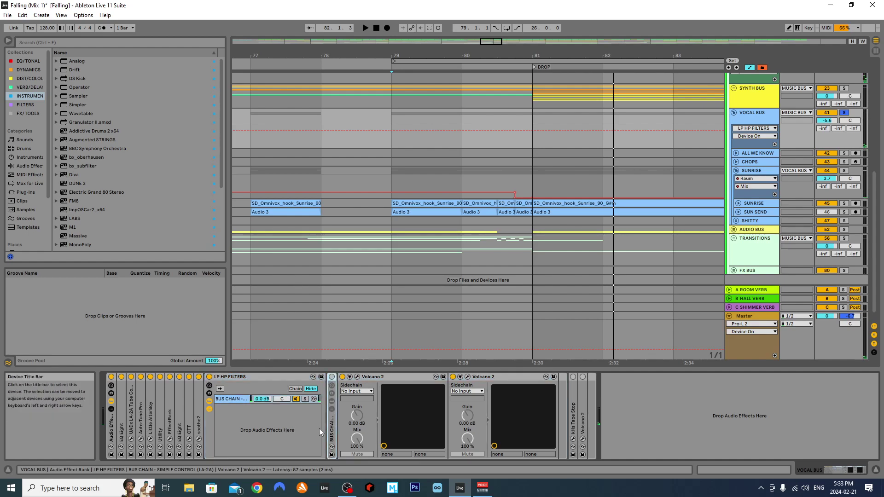
{"action": "double_click", "coordinate": [330, 421]}
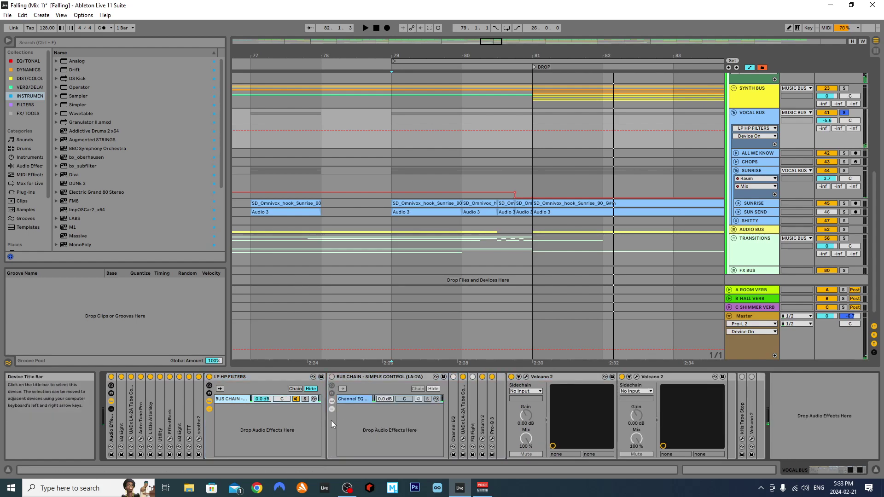
{"action": "left_click", "coordinate": [367, 379]}
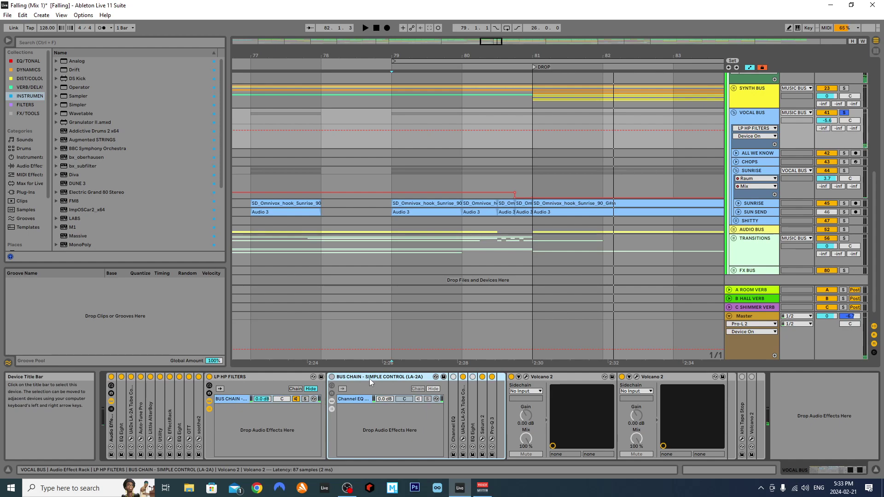
{"action": "key", "text": "Delete"}
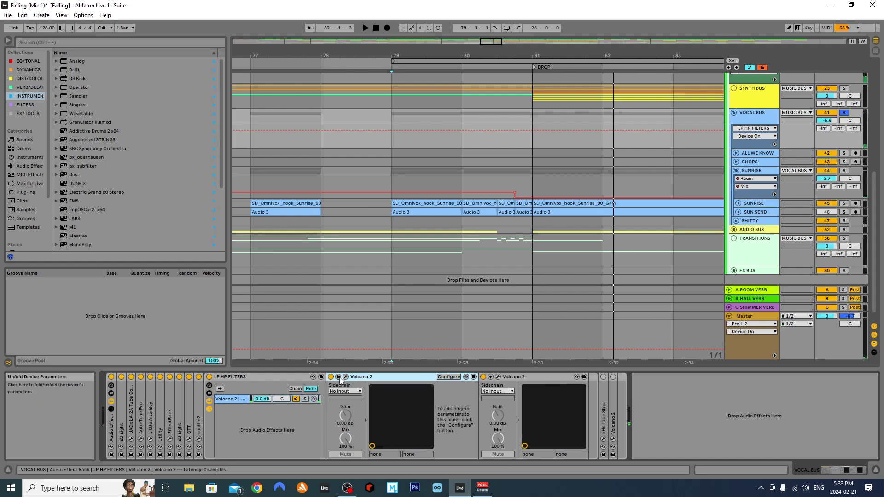
{"action": "double_click", "coordinate": [249, 376]}
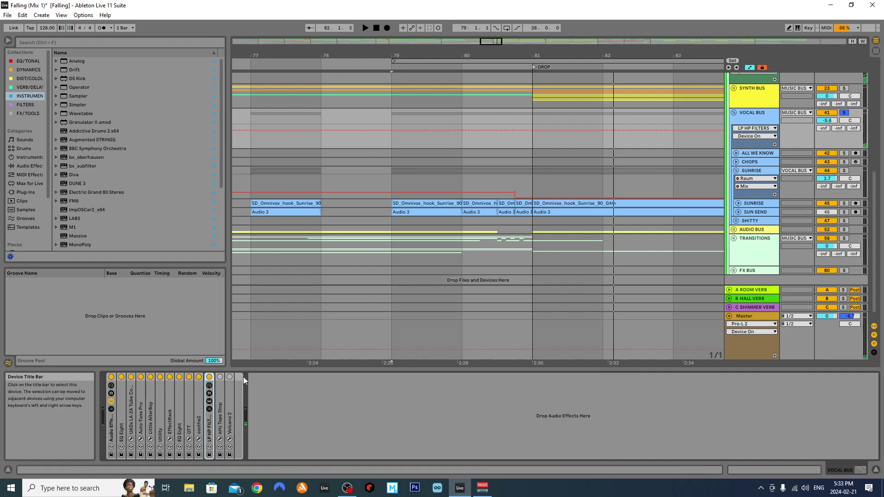
Unfold and activate kHs Tape Stop and show the automation of its Play parameter on the VOCAL BUS.
{"action": "double_click", "coordinate": [219, 389]}
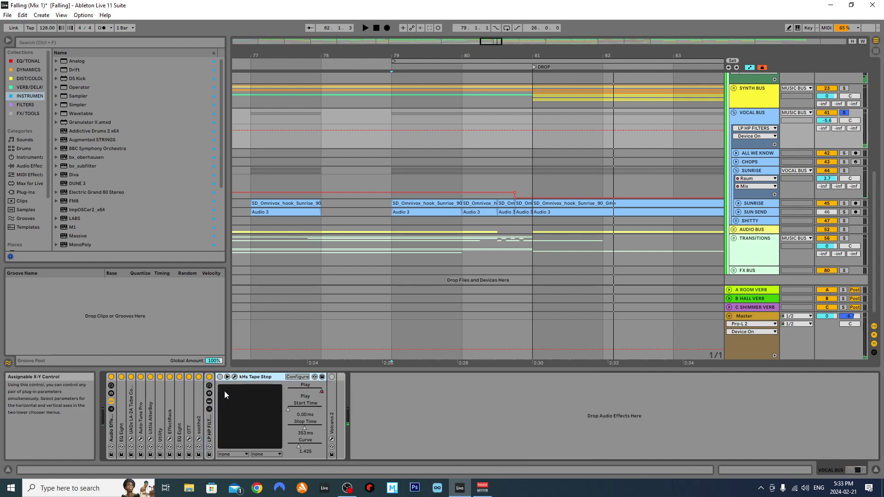
{"action": "right_click", "coordinate": [300, 390]}
{"action": "left_click", "coordinate": [352, 236]}
{"action": "scroll", "coordinate": [421, 193], "scroll_direction": "down", "scroll_amount": 1}
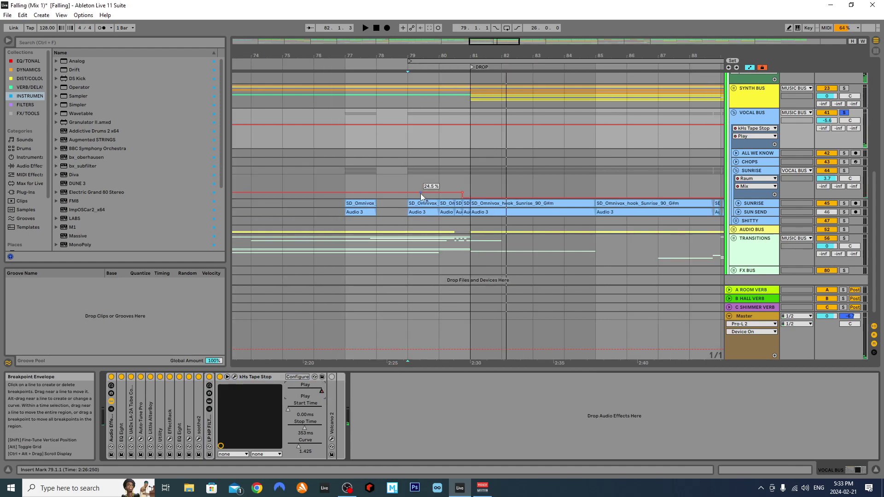
{"action": "scroll", "coordinate": [420, 193], "scroll_direction": "down", "scroll_amount": 1}
{"action": "scroll", "coordinate": [544, 185], "scroll_direction": "down", "scroll_amount": 1}
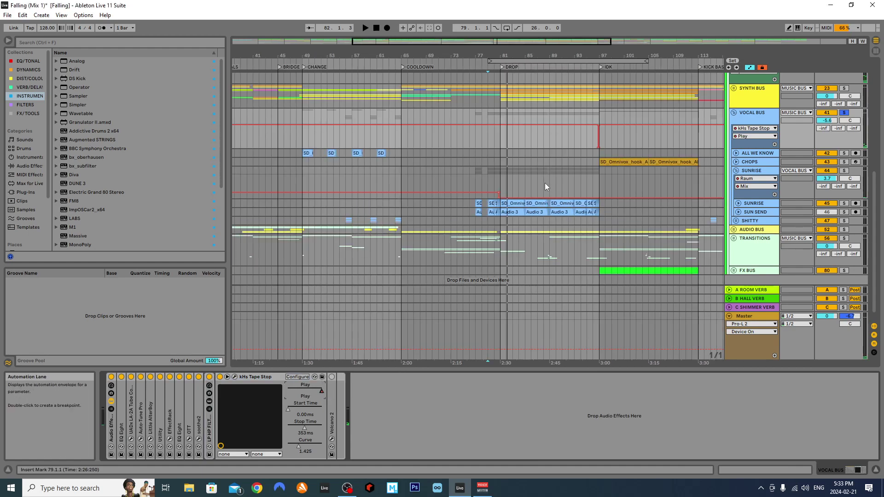
Locate the Tape Stop automation dip just before the IDK marker and audition the soloed vocal bus from bar 96.
{"action": "left_click", "coordinate": [511, 182]}
{"action": "scroll", "coordinate": [528, 177], "scroll_direction": "down", "scroll_amount": 1}
{"action": "scroll", "coordinate": [488, 177], "scroll_direction": "up", "scroll_amount": 1}
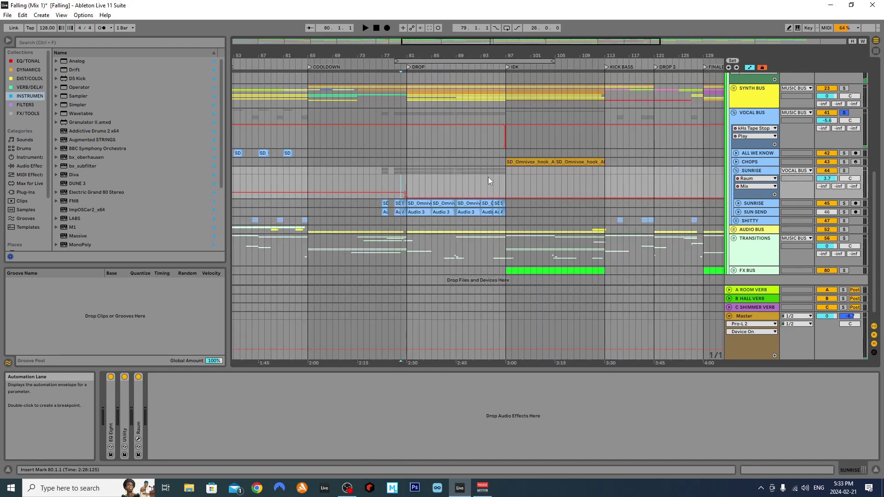
{"action": "scroll", "coordinate": [506, 145], "scroll_direction": "up", "scroll_amount": 1}
{"action": "scroll", "coordinate": [505, 145], "scroll_direction": "up", "scroll_amount": 3}
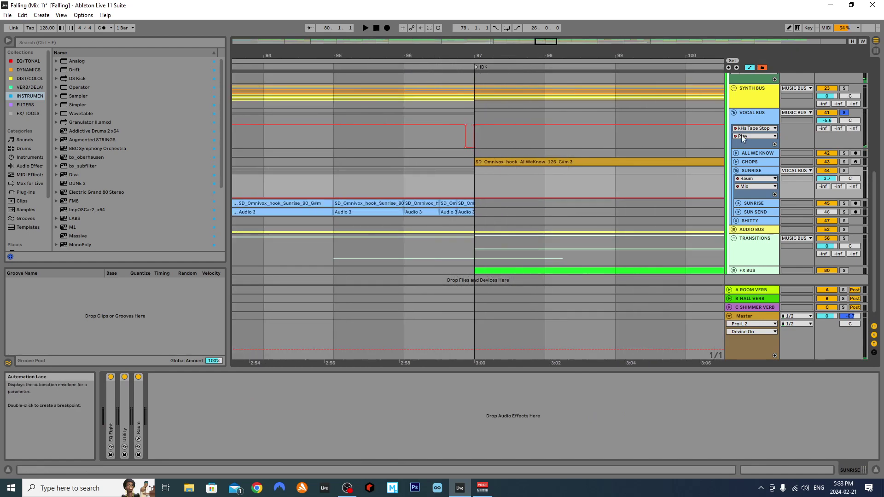
{"action": "left_click", "coordinate": [398, 137]}
{"action": "key", "text": "space"}
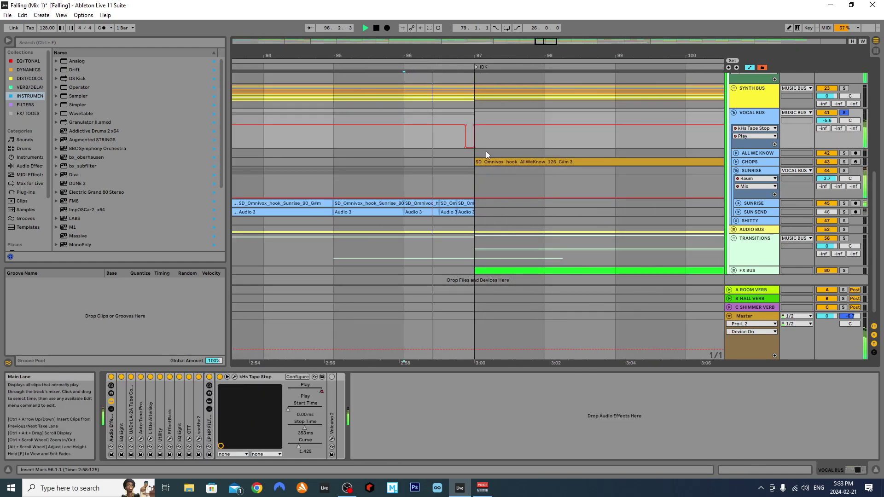
{"action": "key", "text": "space"}
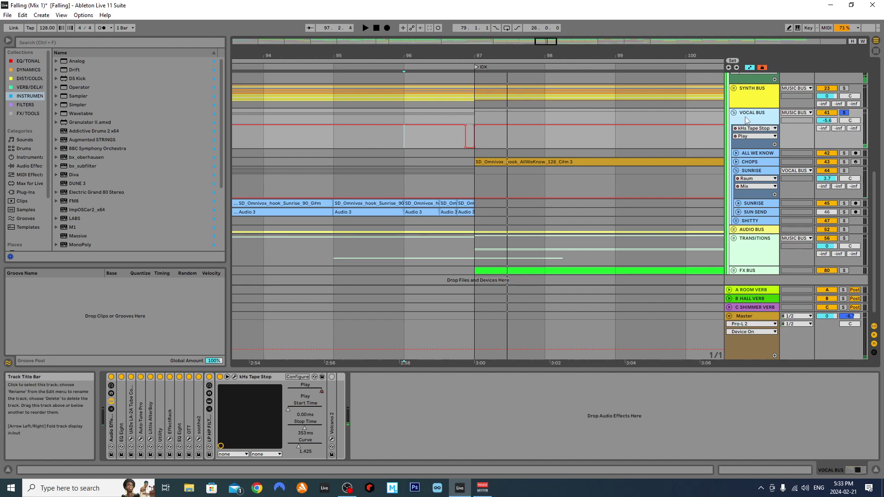
Unsolo the VOCAL BUS and collapse kHs Tape Stop.
{"action": "left_click", "coordinate": [844, 113]}
{"action": "key", "text": "space"}
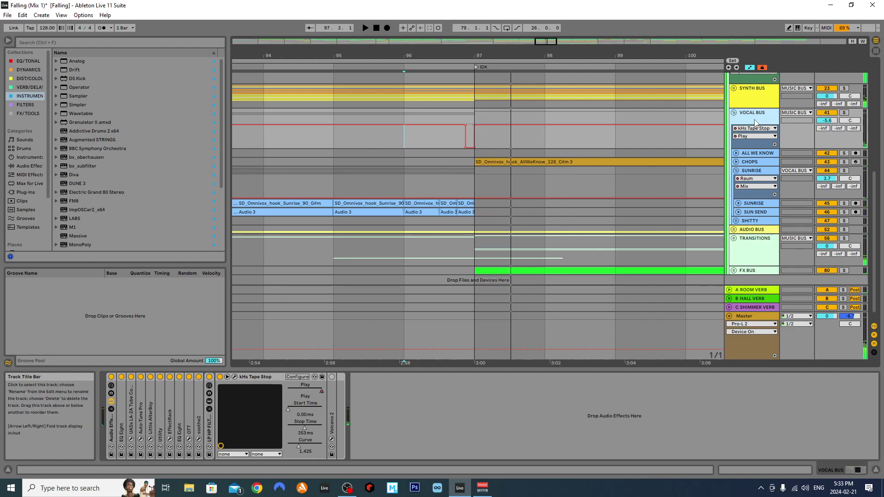
{"action": "double_click", "coordinate": [250, 378]}
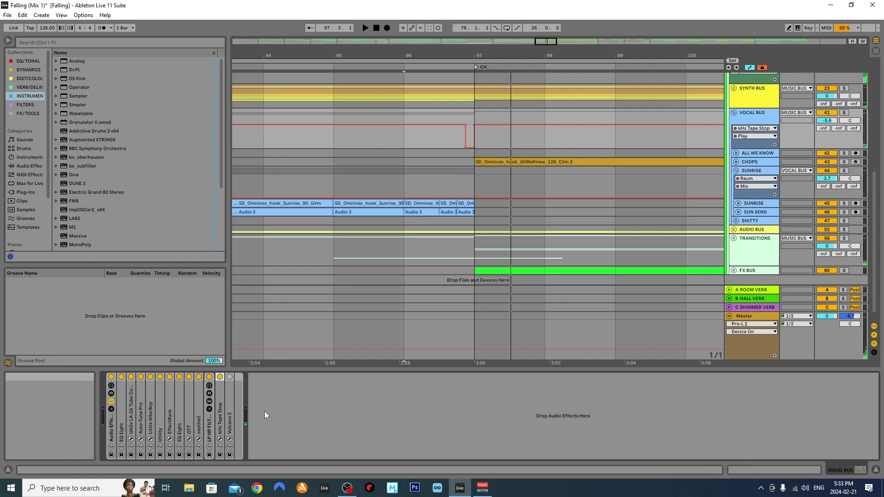
Unfold and activate the last Volcano 2 and show its Filter 1 Freq automation across the arrangement.
{"action": "double_click", "coordinate": [231, 410]}
{"action": "right_click", "coordinate": [356, 394]}
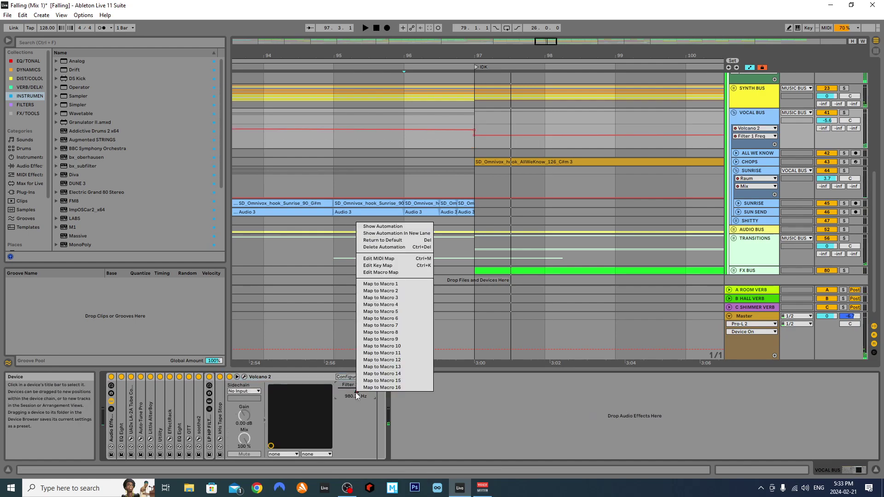
{"action": "left_click", "coordinate": [405, 219]}
{"action": "scroll", "coordinate": [421, 174], "scroll_direction": "down", "scroll_amount": 3}
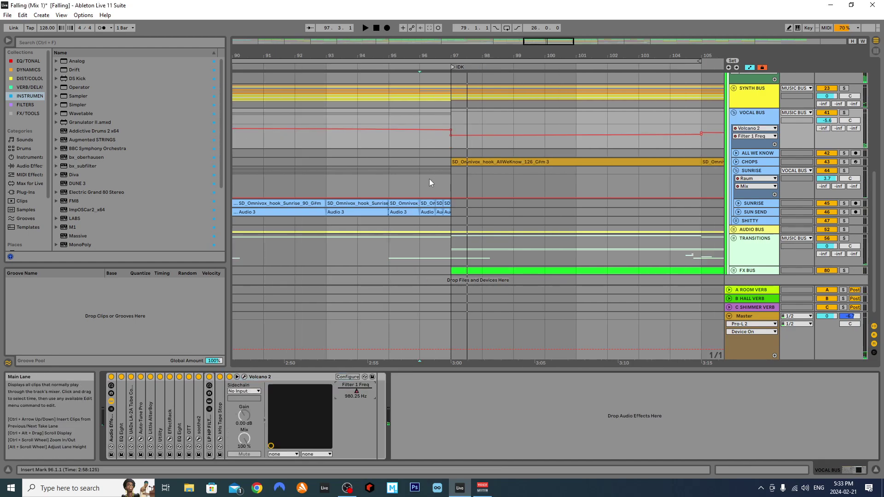
{"action": "scroll", "coordinate": [428, 180], "scroll_direction": "down", "scroll_amount": 4}
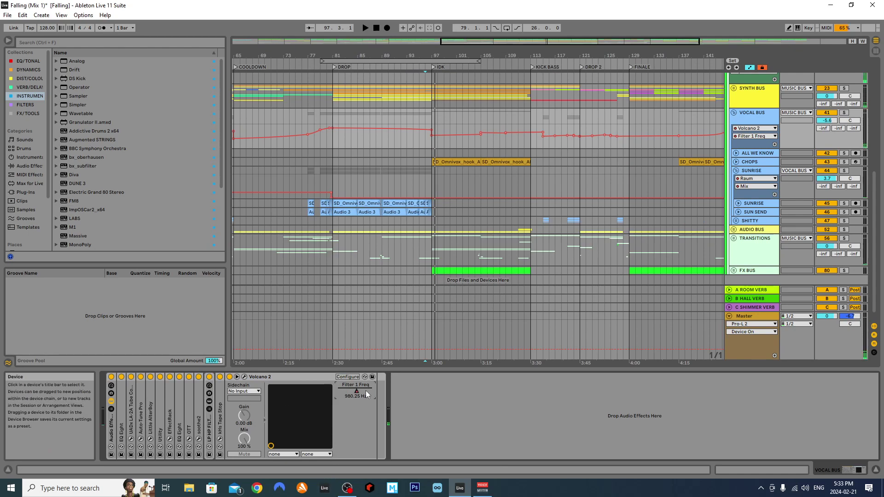
{"action": "scroll", "coordinate": [317, 152], "scroll_direction": "left", "scroll_amount": 3}
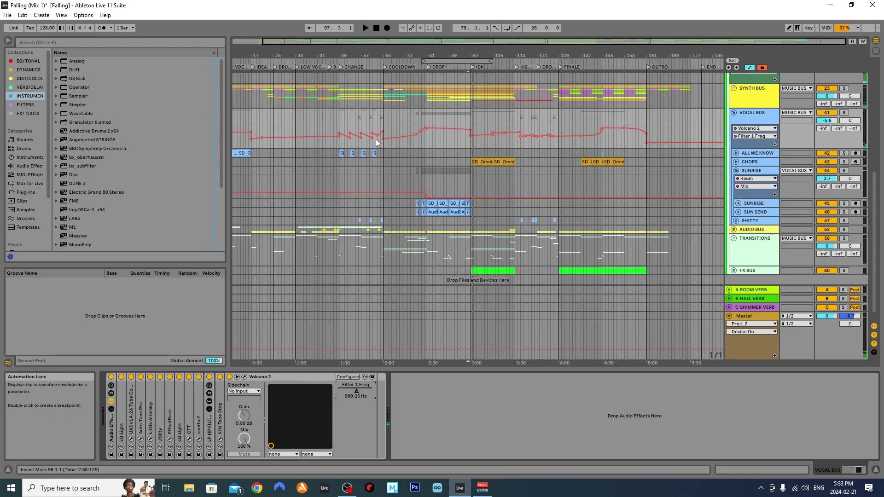
{"action": "scroll", "coordinate": [391, 147], "scroll_direction": "left", "scroll_amount": 2}
Audition the Volcano 2 filter automation from bar 77 and again from bar 96, before the IDK marker.
{"action": "left_click", "coordinate": [460, 146]}
{"action": "key", "text": "space"}
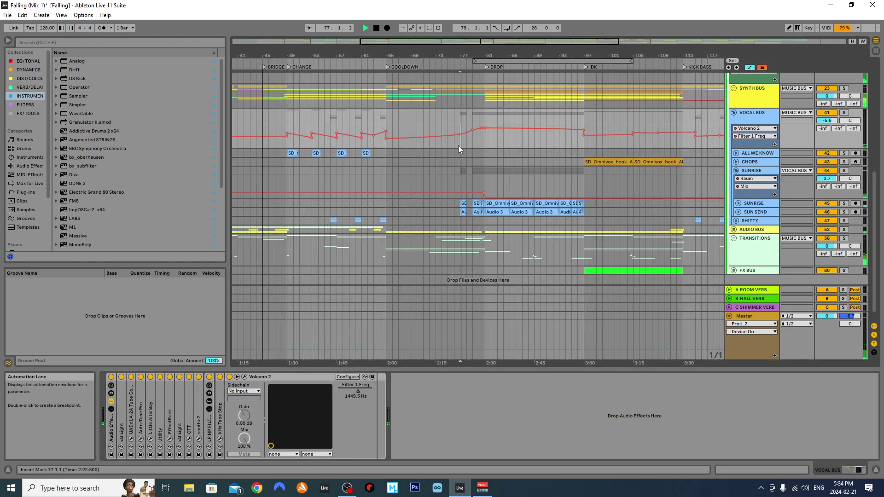
{"action": "key", "text": "space"}
{"action": "left_click", "coordinate": [484, 140]}
{"action": "key", "text": "w"}
{"action": "left_click", "coordinate": [483, 147]}
{"action": "key", "text": "space"}
{"action": "left_click", "coordinate": [493, 147]}
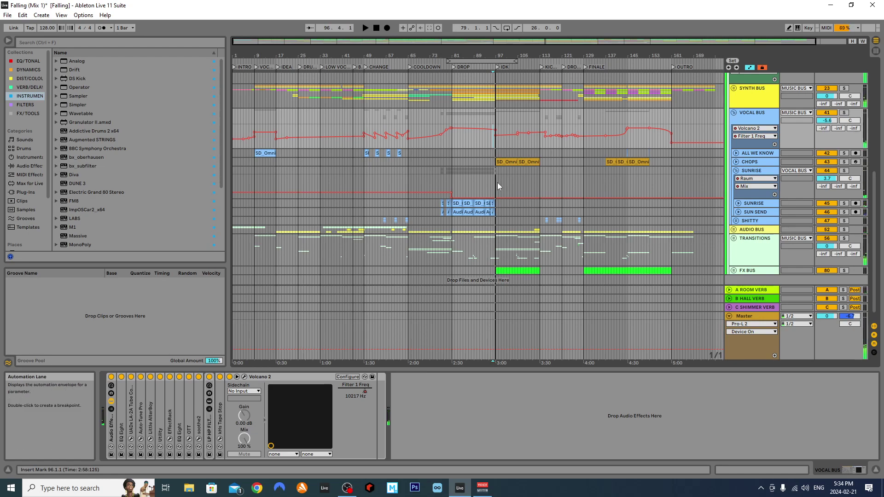
Collapse Volcano 2 and place the playback start at bar 9, on the VOCAL marker.
{"action": "double_click", "coordinate": [262, 378]}
{"action": "left_click", "coordinate": [252, 143]}
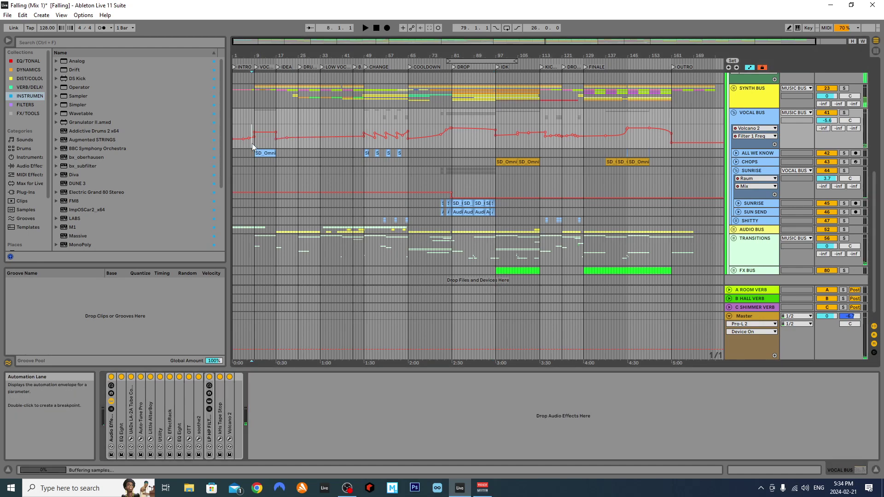
{"action": "scroll", "coordinate": [252, 143], "scroll_direction": "up", "scroll_amount": 5}
{"action": "left_click", "coordinate": [266, 146]}
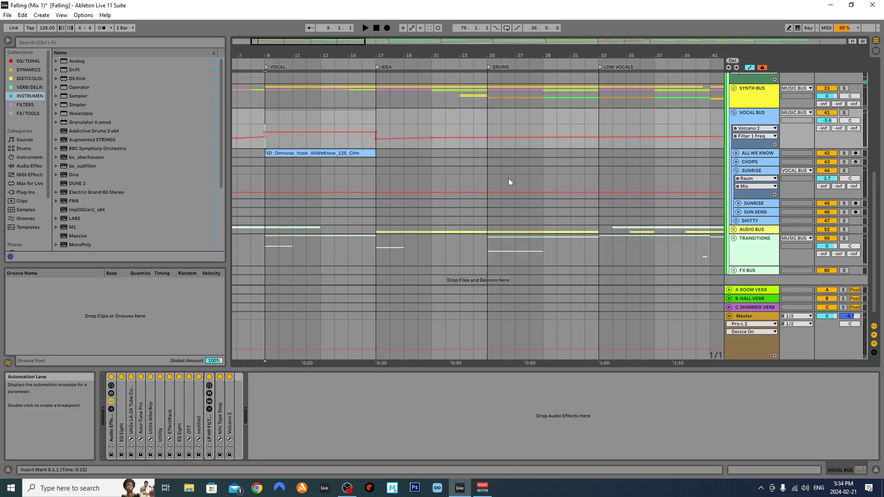
Unfold and select the ALL WE KNOW track and show its H-Delay Stereo Mix automation around the CHANGE section.
{"action": "left_click", "coordinate": [736, 153]}
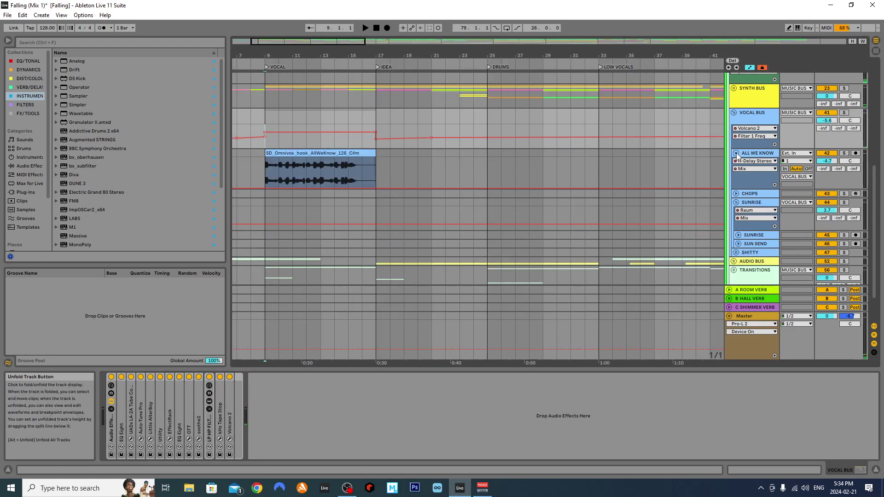
{"action": "left_click", "coordinate": [756, 157]}
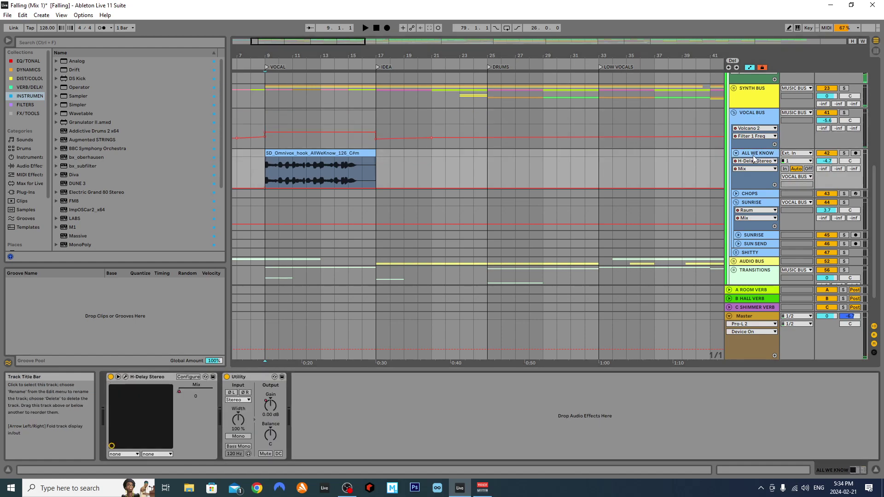
{"action": "right_click", "coordinate": [178, 391]}
{"action": "left_click", "coordinate": [194, 395]}
{"action": "key", "text": "w"}
{"action": "scroll", "coordinate": [375, 177], "scroll_direction": "up", "scroll_amount": 4}
{"action": "scroll", "coordinate": [305, 170], "scroll_direction": "up", "scroll_amount": 3}
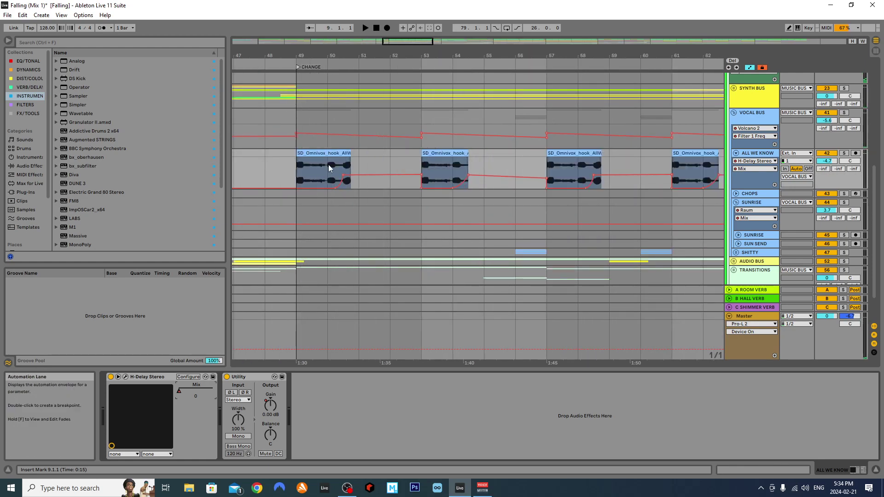
{"action": "scroll", "coordinate": [329, 165], "scroll_direction": "down", "scroll_amount": 7}
{"action": "scroll", "coordinate": [355, 125], "scroll_direction": "down", "scroll_amount": 1}
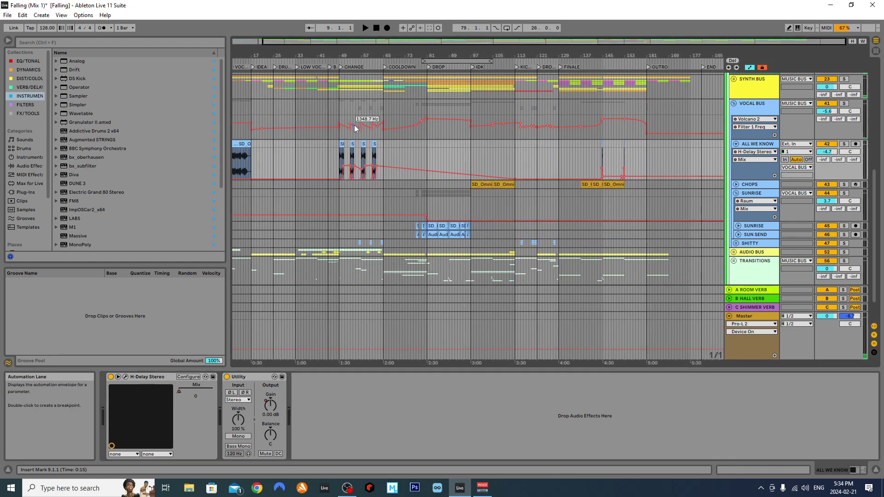
{"action": "scroll", "coordinate": [354, 127], "scroll_direction": "down", "scroll_amount": 3}
{"action": "scroll", "coordinate": [334, 141], "scroll_direction": "up", "scroll_amount": 3}
Audition the ALL WE KNOW delay automation from bar 49, on the CHANGE marker, and again from bar 50.
{"action": "left_click", "coordinate": [345, 140]}
{"action": "key", "text": "space"}
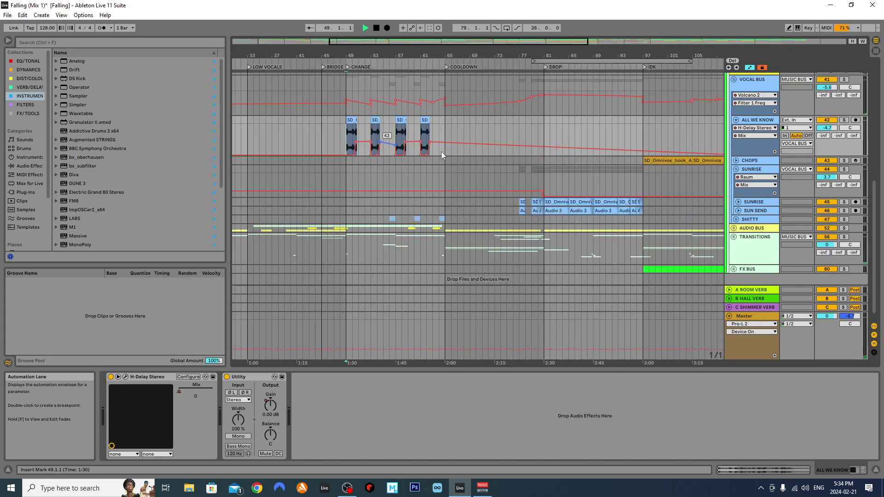
{"action": "key", "text": "space"}
{"action": "left_click", "coordinate": [354, 136]}
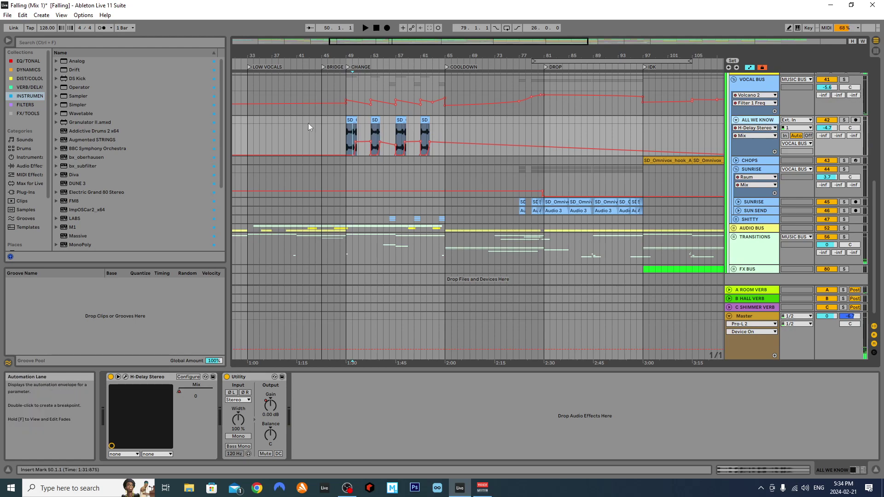
{"action": "scroll", "coordinate": [346, 132], "scroll_direction": "up", "scroll_amount": 3}
{"action": "key", "text": "space"}
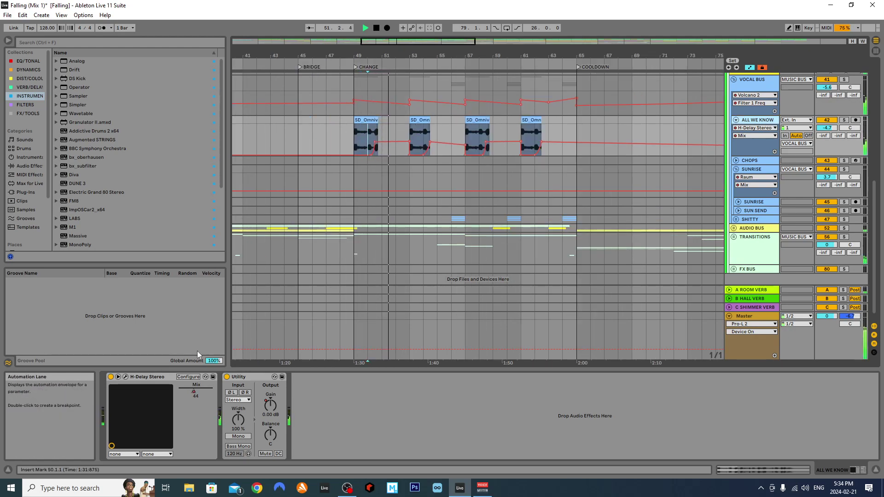
Bypass H-Delay Stereo, audition the vocal from bar 50 without the delay, and reactivate the device.
{"action": "left_click", "coordinate": [111, 376]}
{"action": "key", "text": "space"}
{"action": "key", "text": "space"}
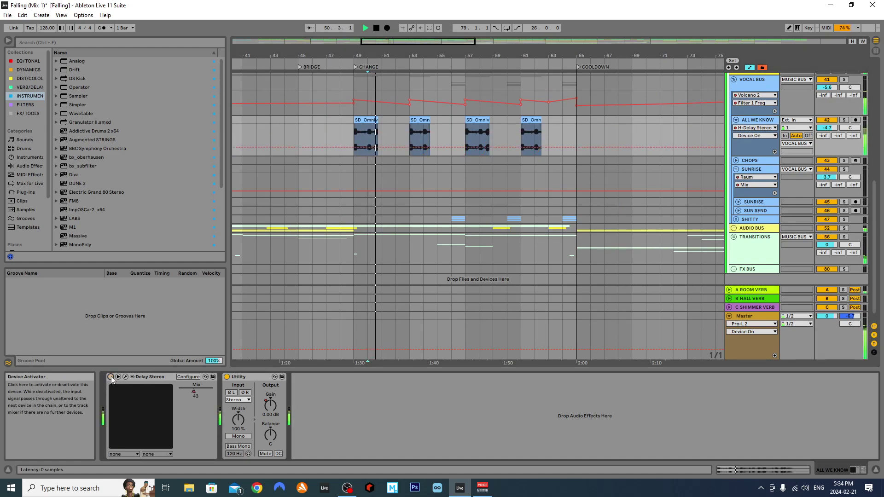
{"action": "key", "text": "space"}
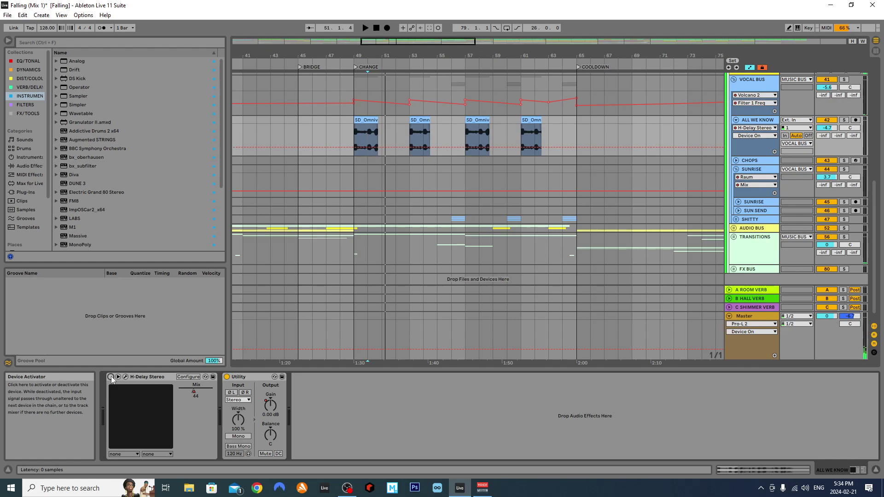
{"action": "left_click", "coordinate": [111, 377]}
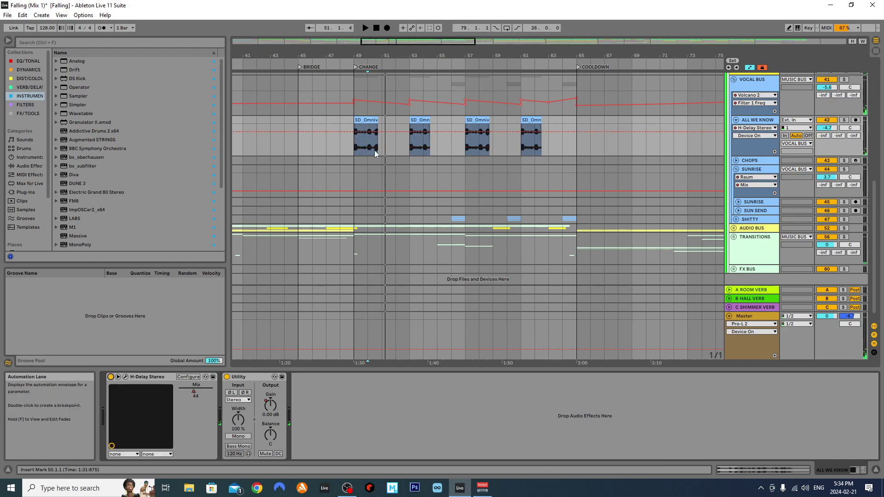
Show the H-Delay Stereo Mix automation again and audition the vocal with delay from bar 50 and bar 53.
{"action": "right_click", "coordinate": [192, 391]}
{"action": "left_click", "coordinate": [209, 395]}
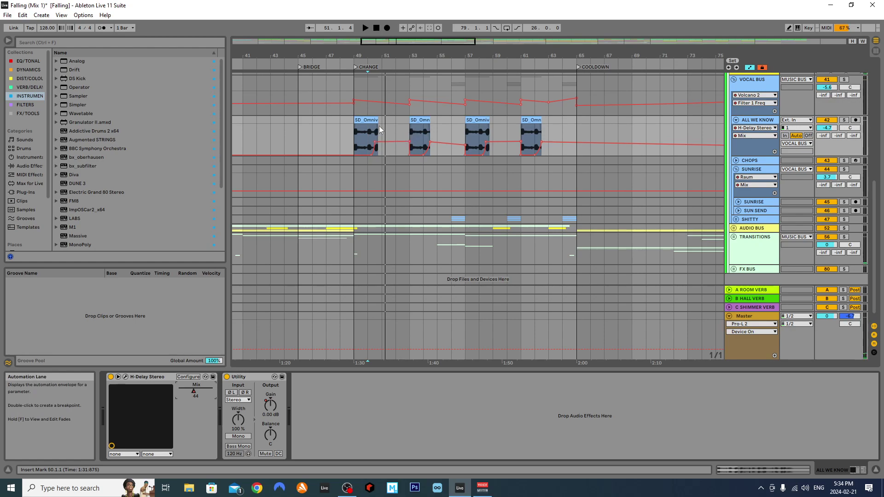
{"action": "key", "text": "space"}
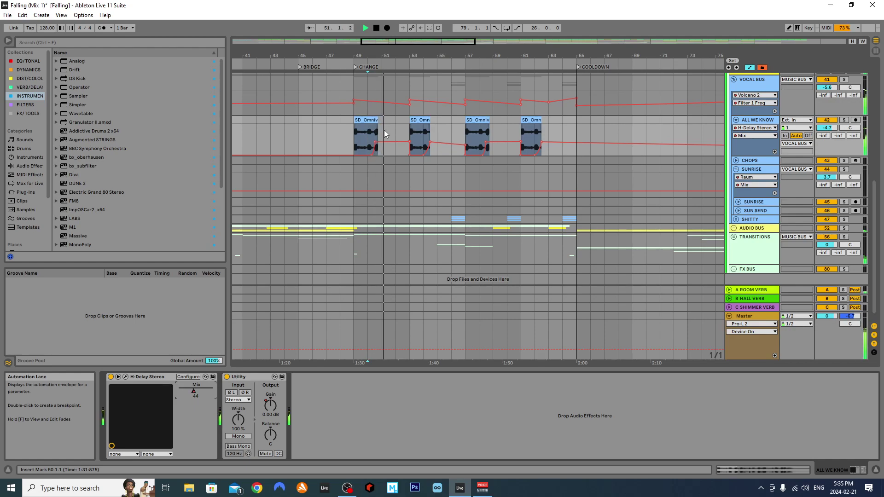
{"action": "left_click", "coordinate": [410, 128]}
{"action": "key", "text": "space"}
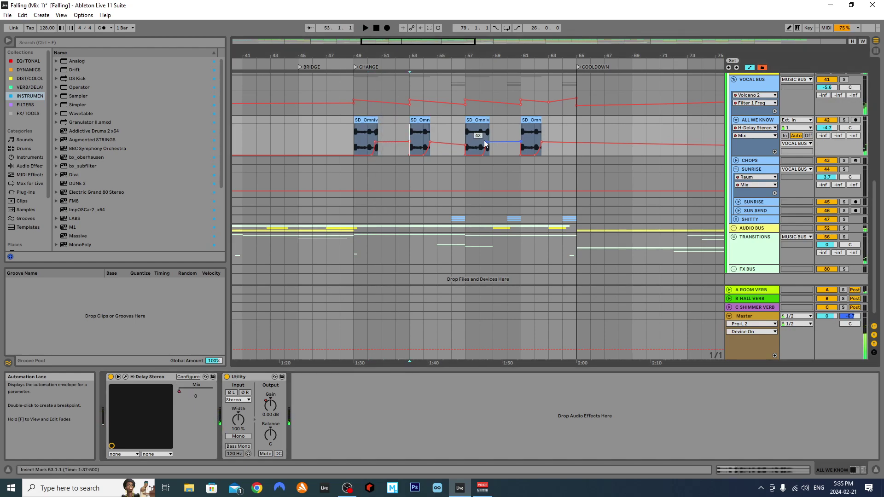
{"action": "key", "text": "space"}
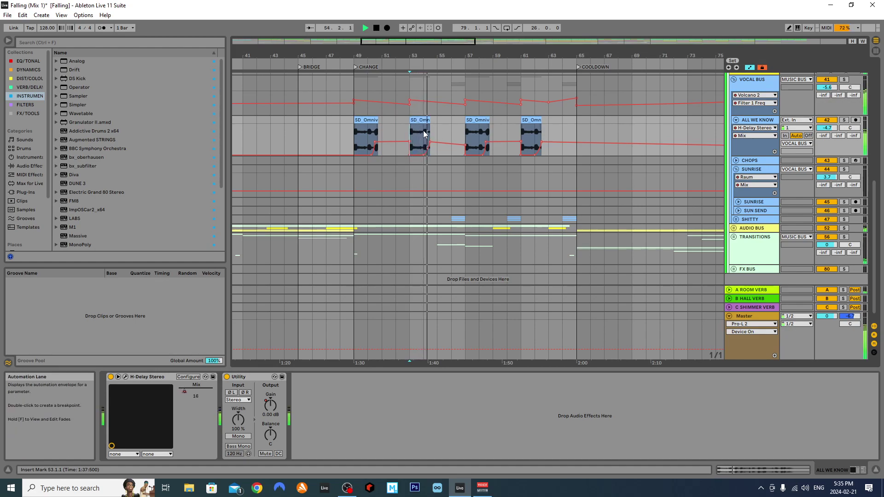
{"action": "key", "text": "space"}
Collapse the H-Delay Stereo and Utility devices and fold the ALL WE KNOW track.
{"action": "double_click", "coordinate": [152, 377]}
{"action": "double_click", "coordinate": [138, 376]}
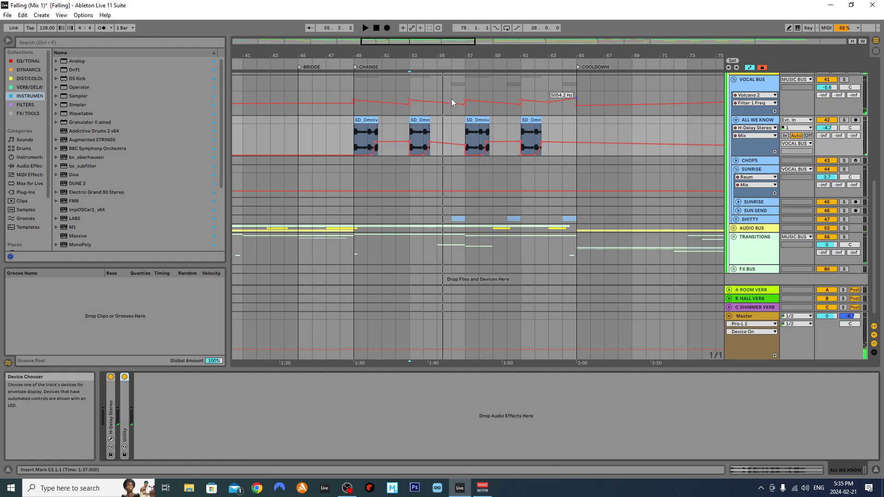
{"action": "left_click", "coordinate": [352, 90]}
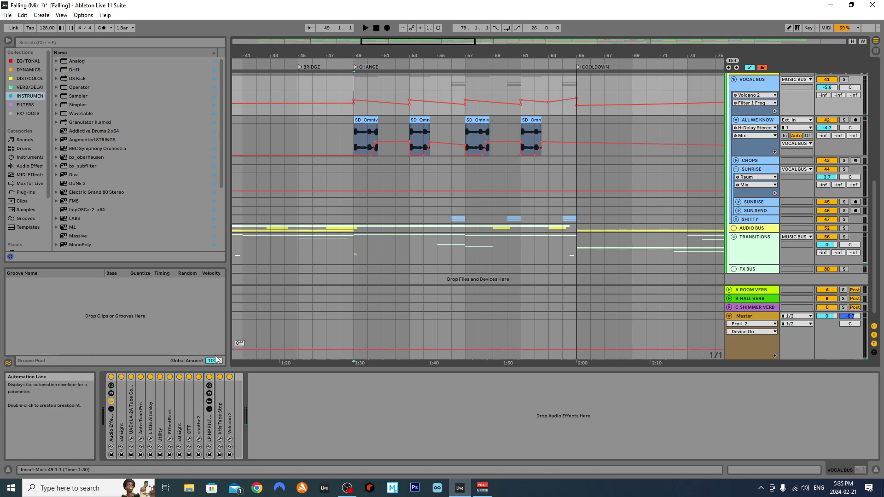
{"action": "left_click", "coordinate": [736, 121]}
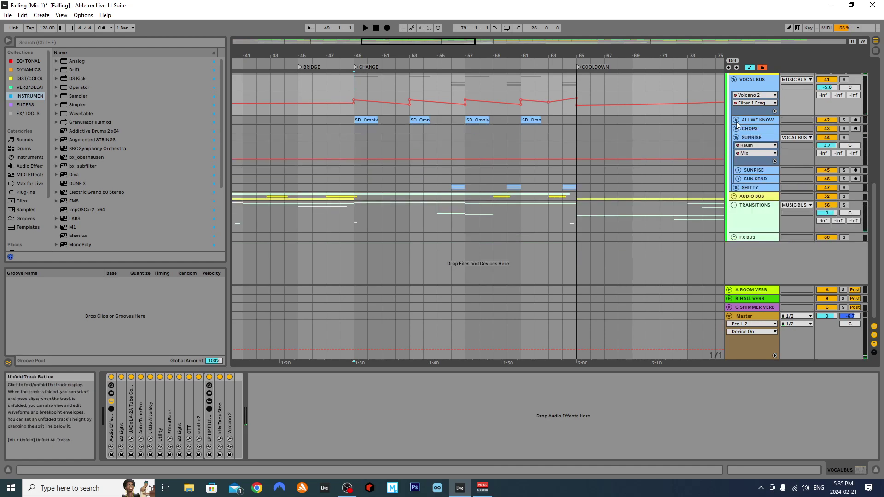
Show the VOCAL BUS from the start of the arrangement and play it from bar 9, on the VOCAL marker.
{"action": "left_click", "coordinate": [738, 82]}
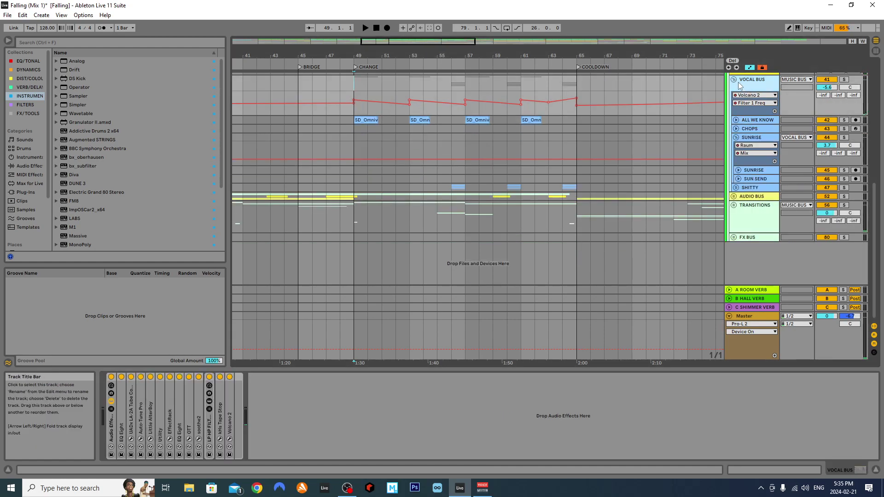
{"action": "key", "text": "w"}
{"action": "left_click", "coordinate": [283, 107]}
{"action": "key", "text": "space"}
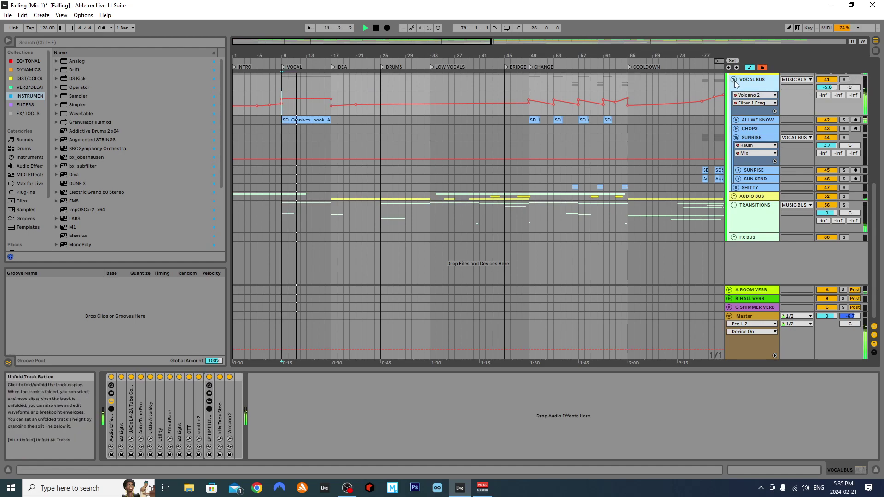
Fold the SUNRISE group, unfold and select the CHOPS track with its clips at the IDK marker, and stop playback.
{"action": "left_click", "coordinate": [737, 137]}
{"action": "left_click", "coordinate": [737, 130]}
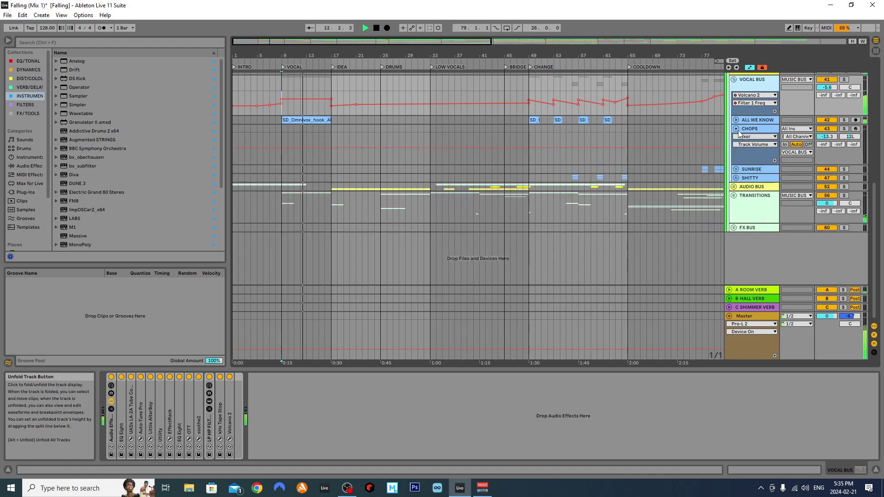
{"action": "scroll", "coordinate": [551, 137], "scroll_direction": "right", "scroll_amount": 5}
{"action": "scroll", "coordinate": [527, 139], "scroll_direction": "right", "scroll_amount": 3}
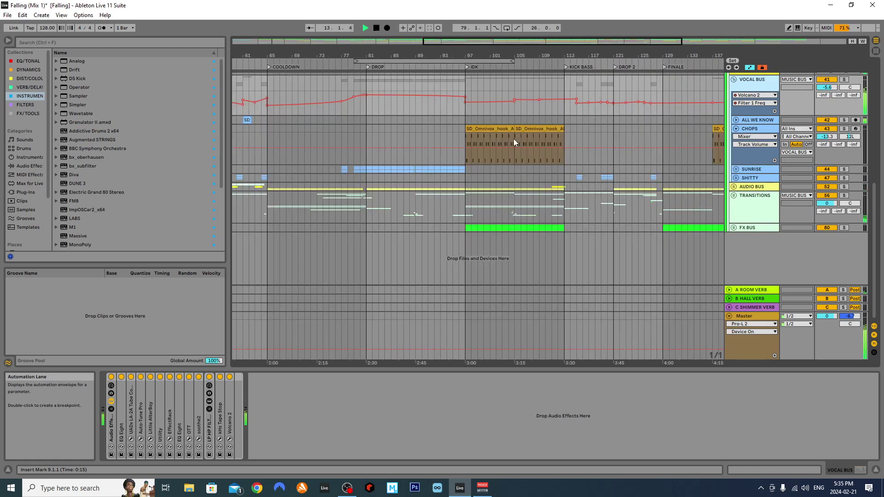
{"action": "left_click", "coordinate": [764, 134]}
{"action": "key", "text": "space"}
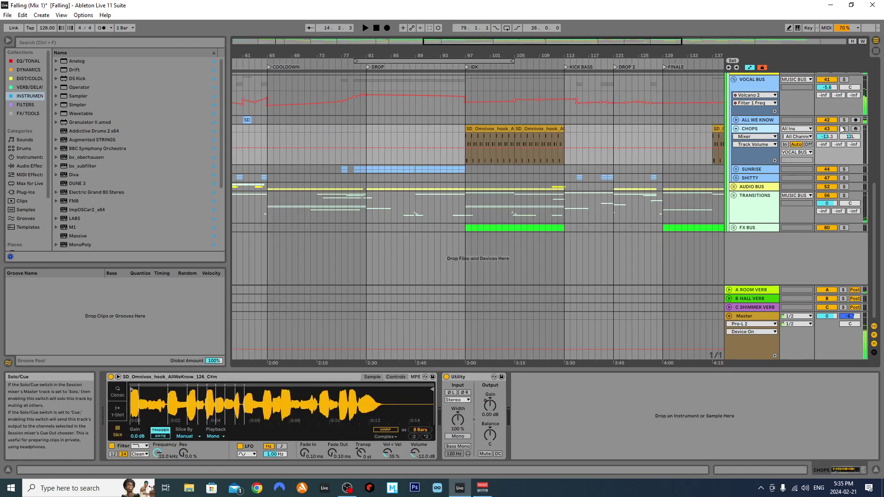
Solo the CHOPS track and audition it from bar 97, on the IDK marker.
{"action": "left_click", "coordinate": [843, 128]}
{"action": "left_click", "coordinate": [464, 137]}
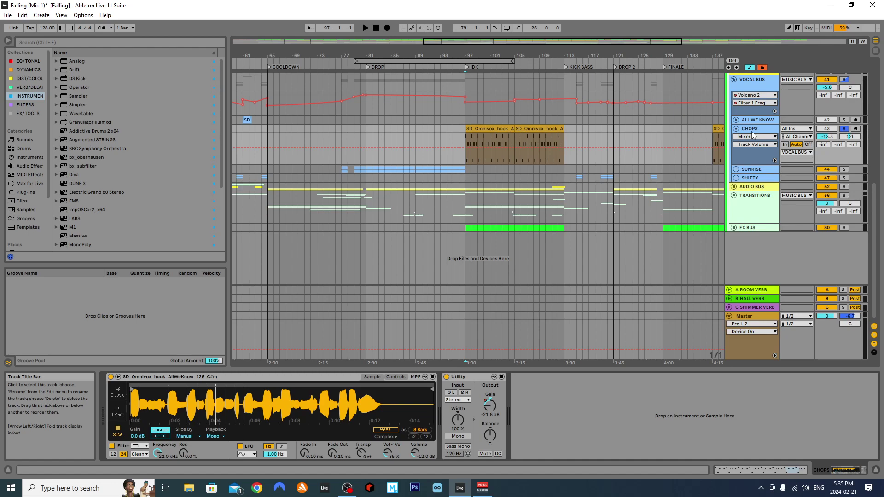
{"action": "key", "text": "space"}
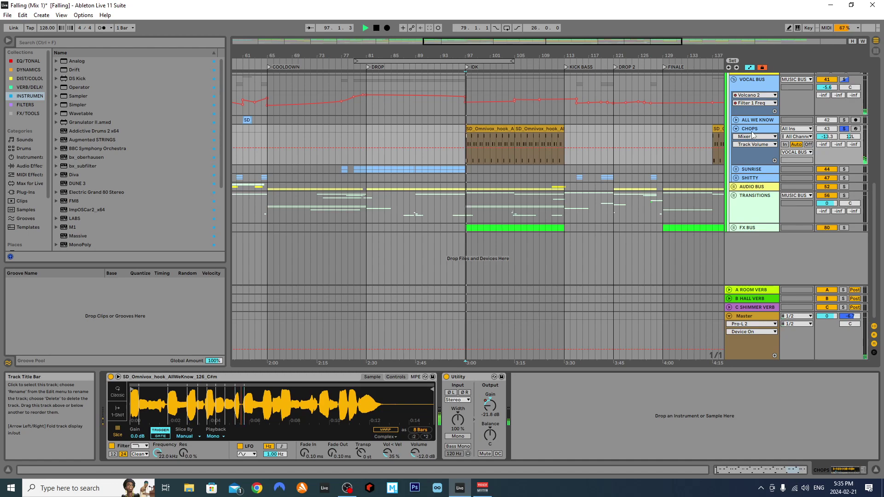
Show the Utility Gain automation on CHOPS and audition the soloed chops from bar 105.
{"action": "right_click", "coordinate": [490, 405]}
{"action": "left_click", "coordinate": [511, 409]}
{"action": "left_click", "coordinate": [515, 138]}
{"action": "key", "text": "space"}
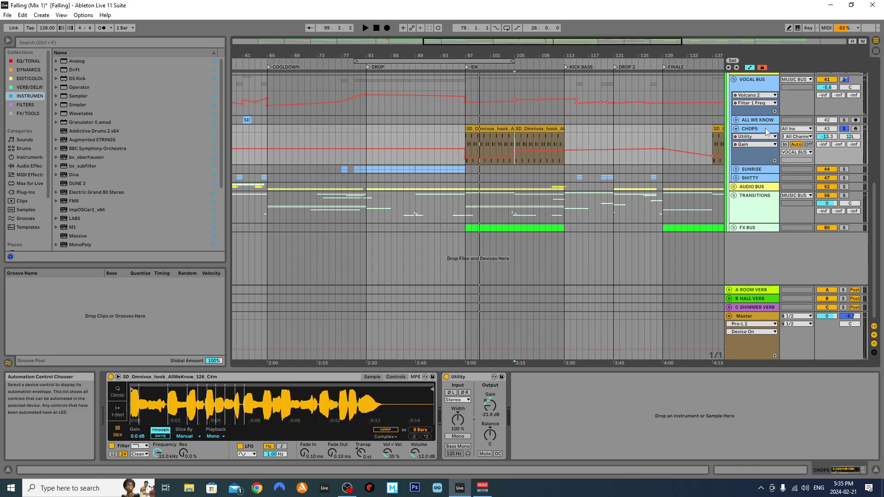
{"action": "key", "text": "space"}
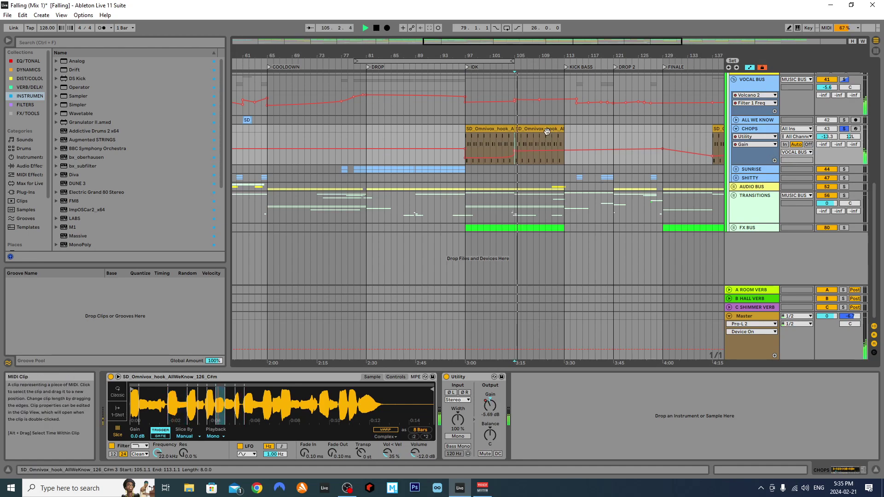
Unsolo CHOPS and audition it within the full mix from bar 105.
{"action": "left_click", "coordinate": [844, 129]}
{"action": "key", "text": "space"}
{"action": "key", "text": "space"}
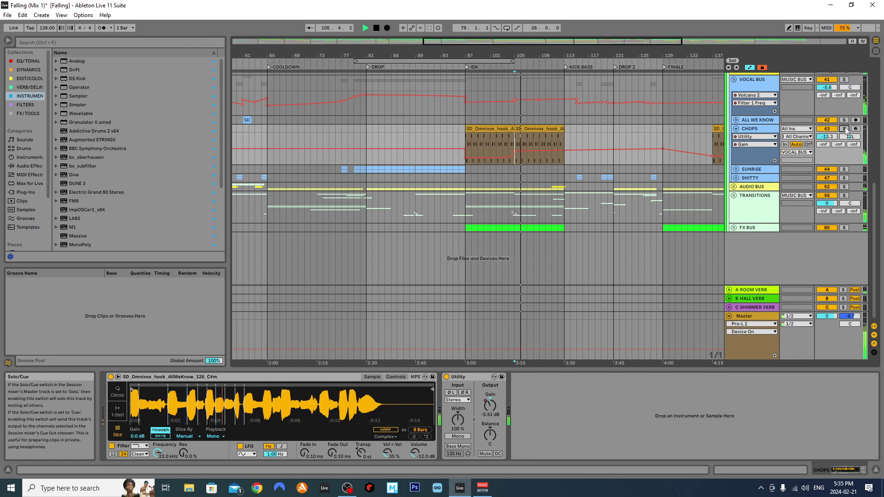
{"action": "key", "text": "space"}
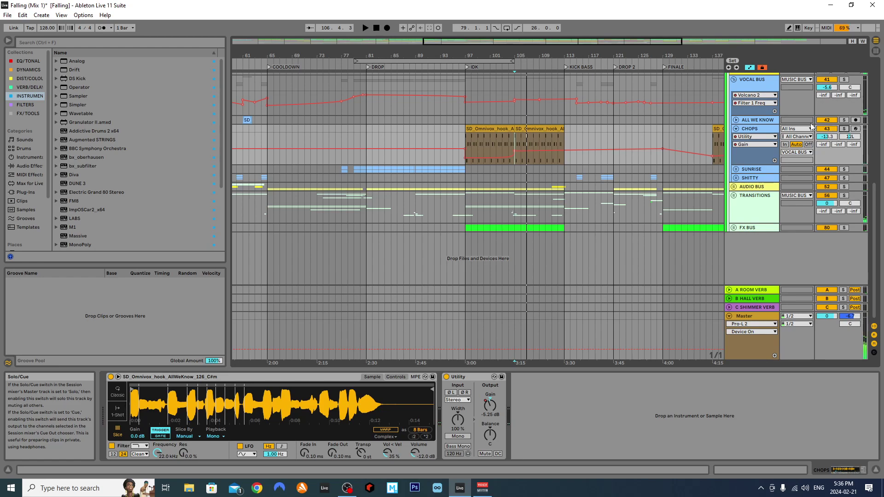
Collapse both CHOPS devices and audition the chops in the FINALE section from their first clip and from bar 145.
{"action": "double_click", "coordinate": [167, 376]}
{"action": "double_click", "coordinate": [143, 377]}
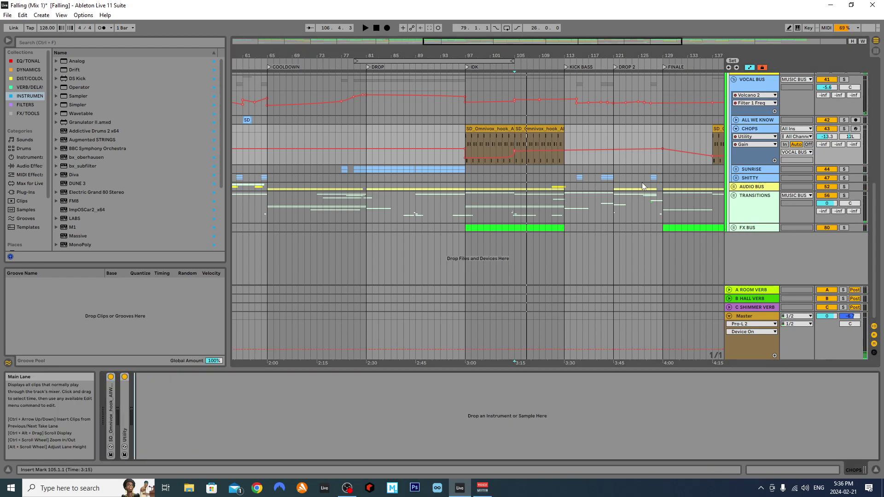
{"action": "scroll", "coordinate": [643, 183], "scroll_direction": "down", "scroll_amount": 4}
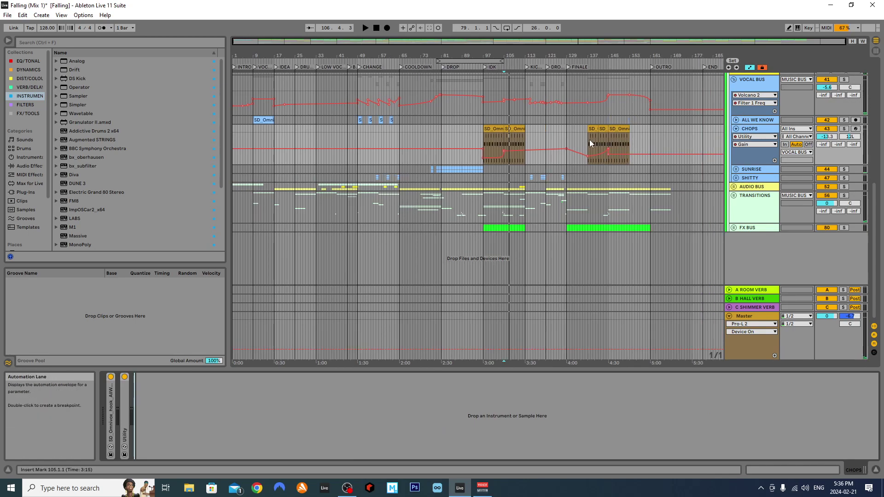
{"action": "left_click", "coordinate": [588, 139]}
{"action": "key", "text": "space"}
{"action": "left_click", "coordinate": [609, 137]}
{"action": "key", "text": "space"}
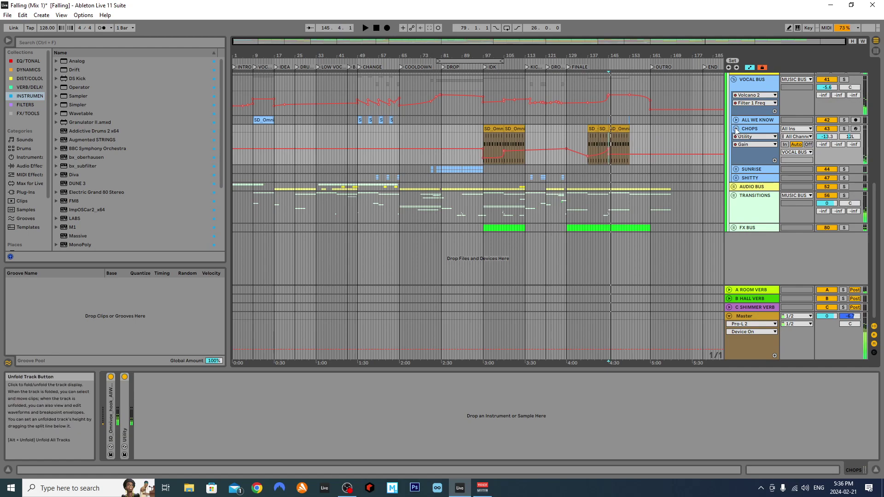
Fold the CHOPS track and the SUNRISE group.
{"action": "left_click", "coordinate": [736, 128]}
{"action": "left_click", "coordinate": [735, 137]}
{"action": "left_click", "coordinate": [736, 138]}
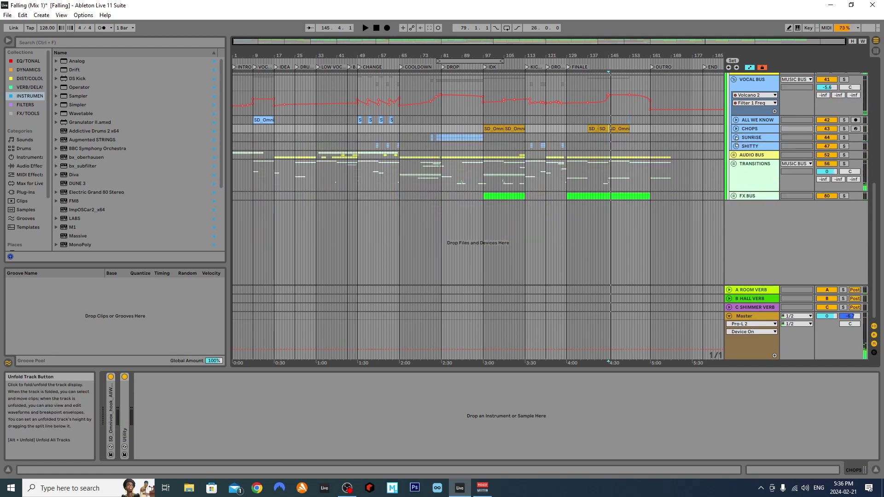
Unfold the SHITTY group and its SIDES subgroup, and place the playback start at bar 56 on SIDES.
{"action": "left_click", "coordinate": [736, 146]}
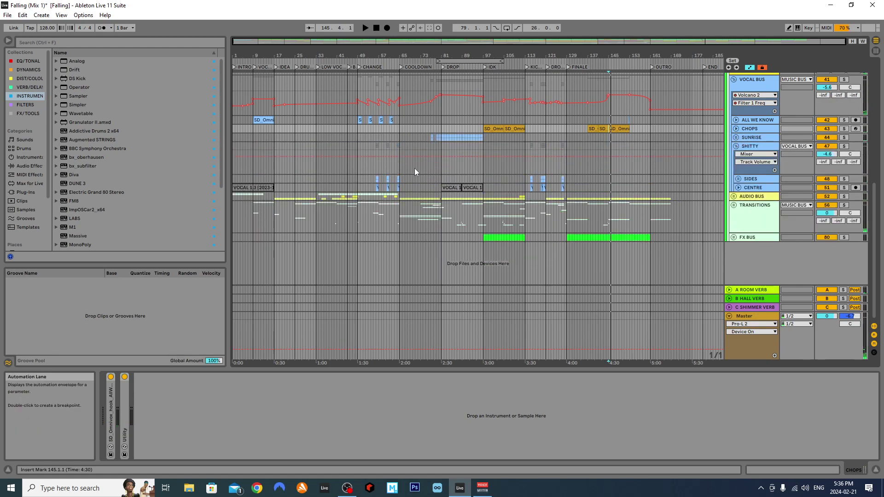
{"action": "scroll", "coordinate": [371, 177], "scroll_direction": "up", "scroll_amount": 3, "text": "ctrl"}
{"action": "left_click", "coordinate": [737, 179]}
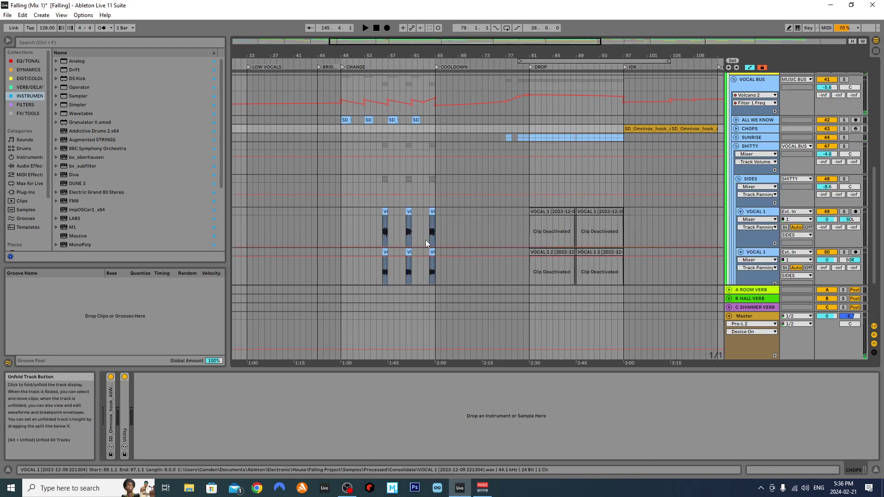
{"action": "left_click", "coordinate": [385, 202]}
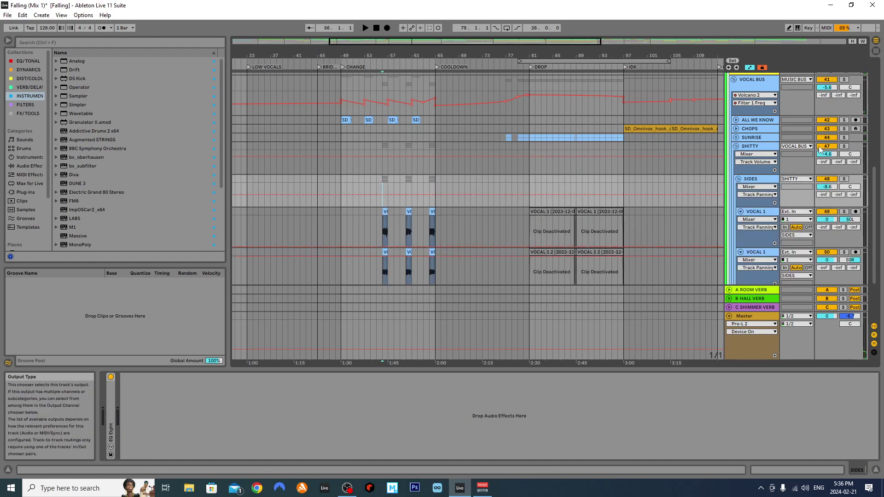
Solo the SHITTY group and audition it briefly from bar 56.
{"action": "left_click", "coordinate": [845, 147]}
{"action": "key", "text": "space"}
{"action": "key", "text": "space"}
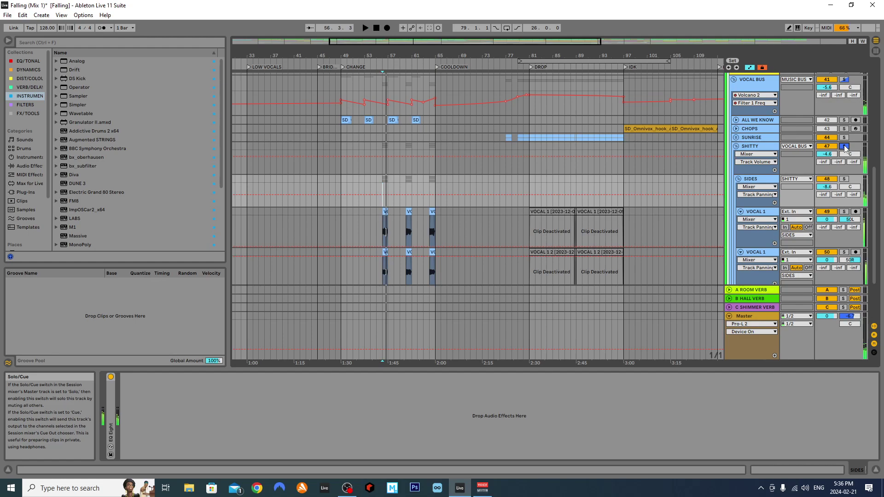
Fold the SIDES subgroup and the SHITTY group, and audition the SHITTY vocals from bar 119.
{"action": "left_click", "coordinate": [737, 179]}
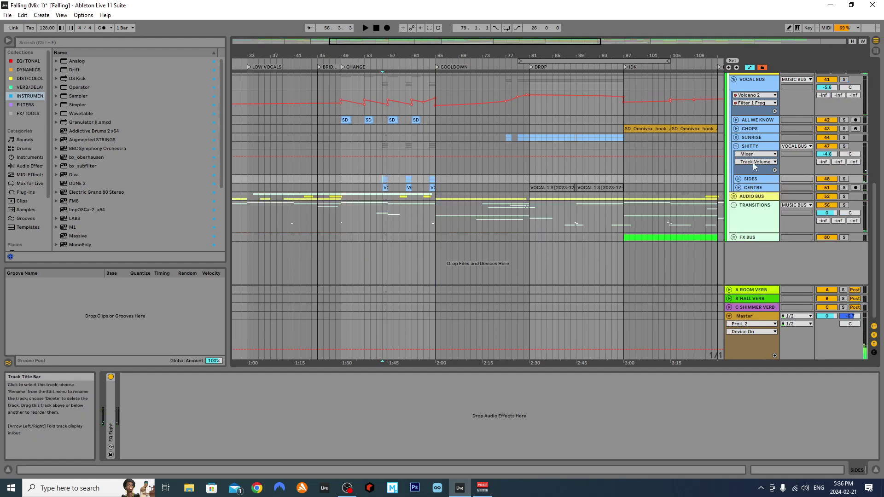
{"action": "left_click", "coordinate": [739, 150]}
{"action": "left_click", "coordinate": [736, 146]}
{"action": "key", "text": "minus"}
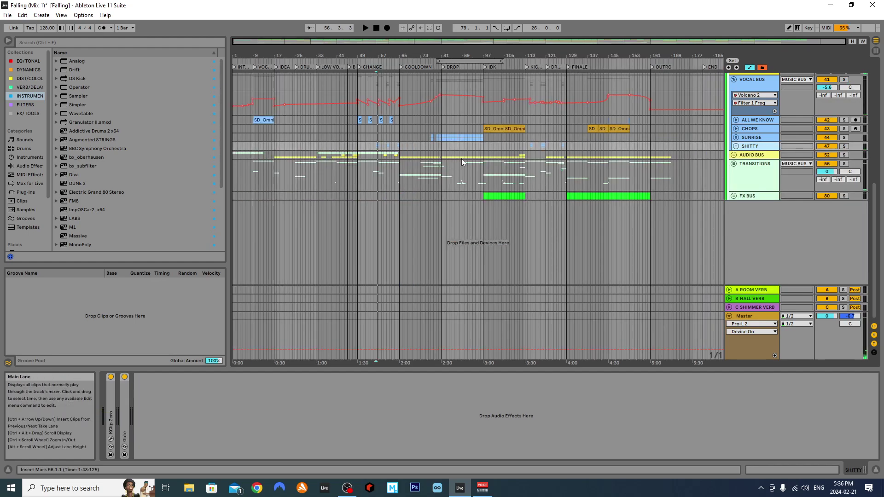
{"action": "left_click", "coordinate": [540, 146]}
{"action": "key", "text": "space"}
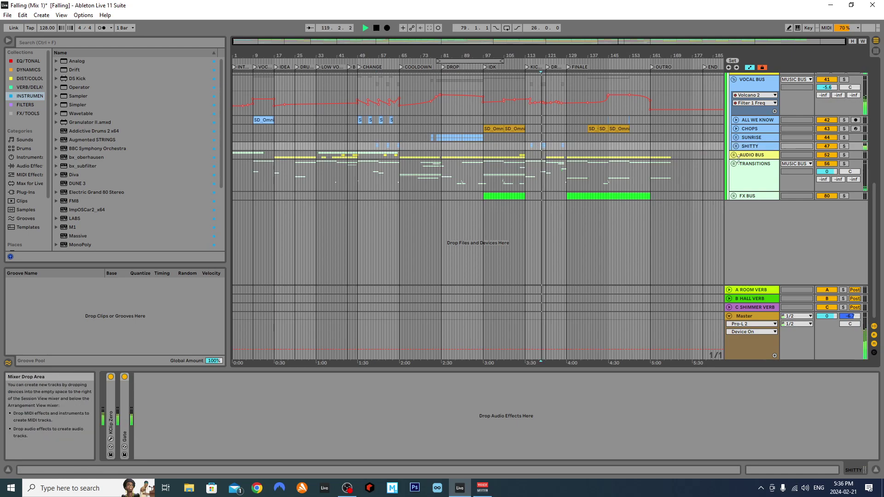
Fold the VOCAL BUS and unfold the AUDIO BUS.
{"action": "left_click", "coordinate": [744, 82]}
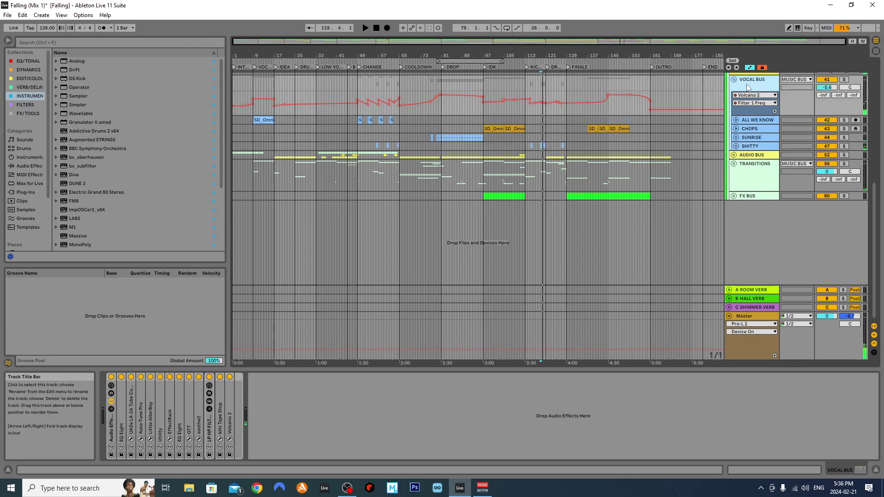
{"action": "left_click", "coordinate": [736, 80]}
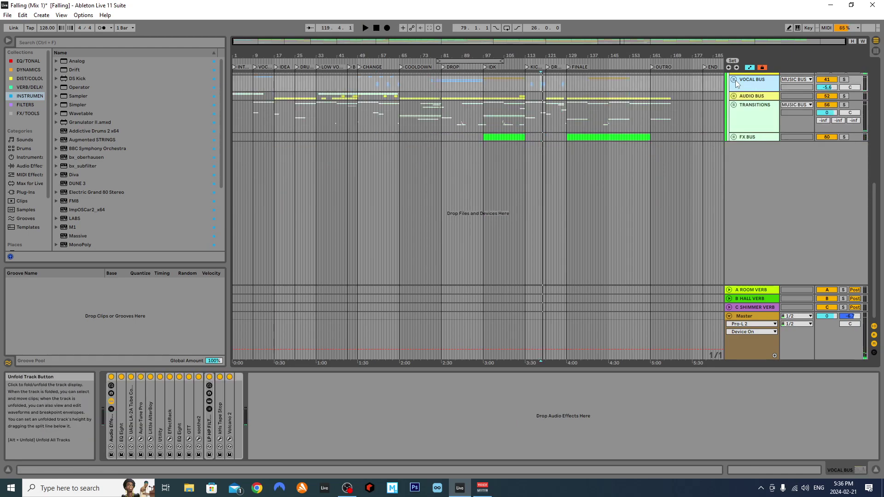
{"action": "left_click", "coordinate": [741, 96]}
{"action": "left_click", "coordinate": [735, 96]}
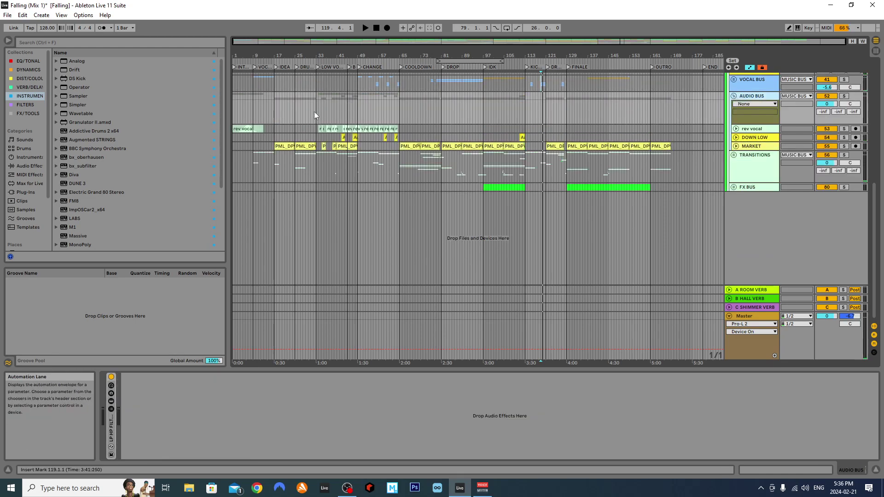
Unfold the rev vocal track and examine its clips and Utility Gain automation from LOW VOCALS through CHANGE.
{"action": "scroll", "coordinate": [314, 111], "scroll_direction": "up", "scroll_amount": 3}
{"action": "scroll", "coordinate": [366, 126], "scroll_direction": "up", "scroll_amount": 2}
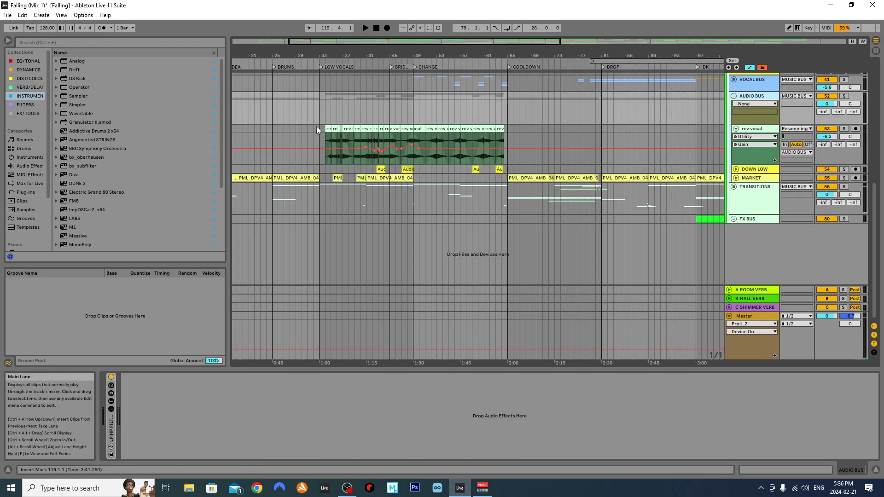
{"action": "scroll", "coordinate": [316, 126], "scroll_direction": "down", "scroll_amount": 3}
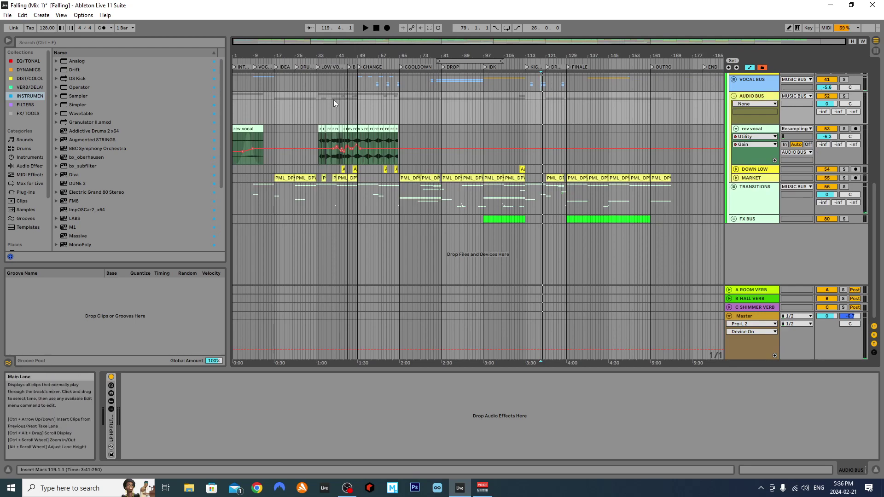
{"action": "scroll", "coordinate": [322, 103], "scroll_direction": "up", "scroll_amount": 5}
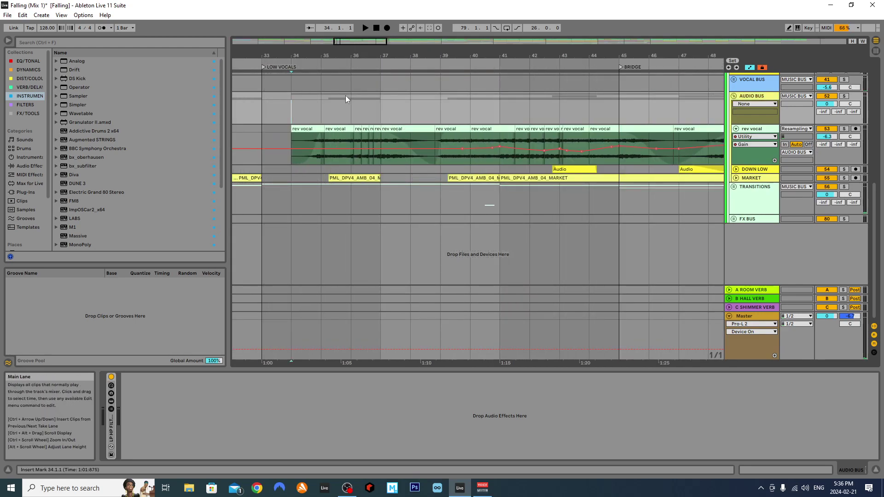
{"action": "scroll", "coordinate": [333, 97], "scroll_direction": "down", "scroll_amount": 3}
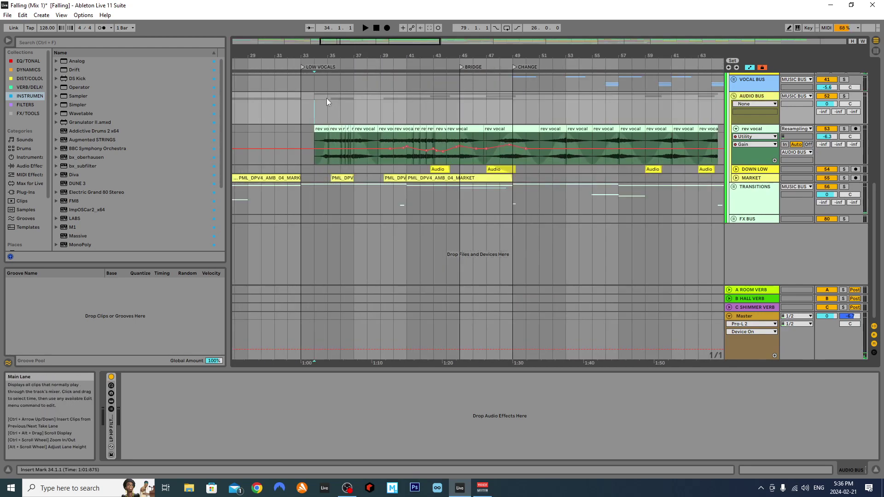
{"action": "scroll", "coordinate": [327, 98], "scroll_direction": "down", "scroll_amount": 3}
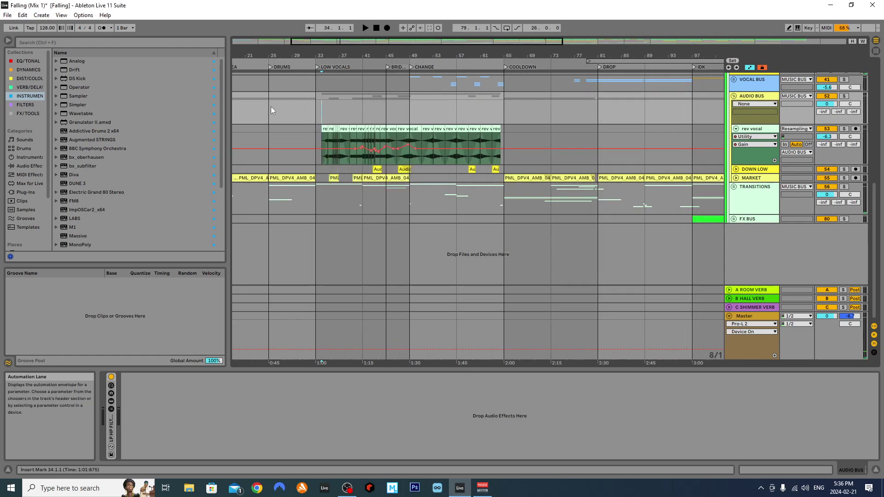
Audition the arrangement briefly from the DRUMS marker at bar 25.
{"action": "left_click_drag", "start_coordinate": [473, 41], "coordinate": [411, 42]}
{"action": "left_click", "coordinate": [371, 115]}
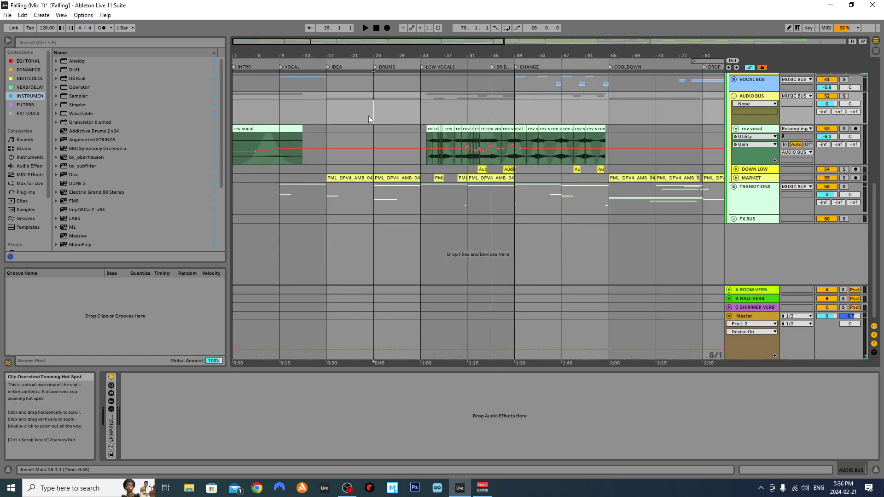
{"action": "key", "text": "space"}
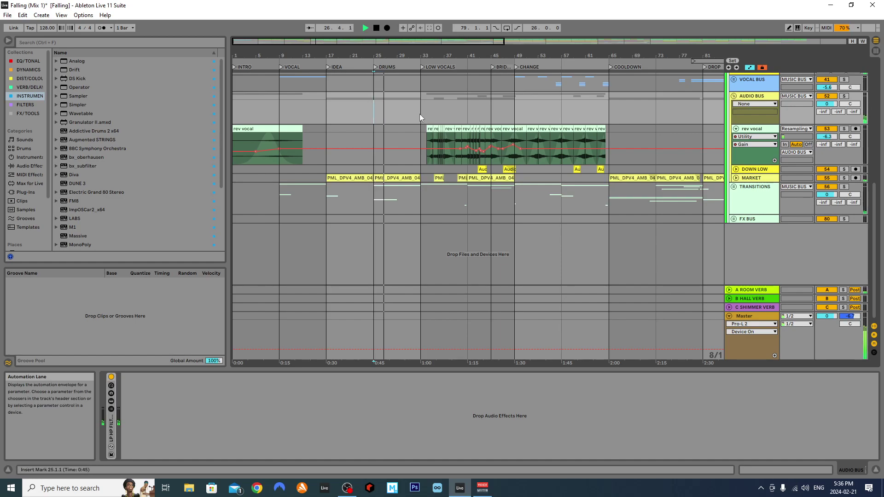
{"action": "key", "text": "space"}
Set the arrangement's fixed grid to 8 Bars and place the playback start at bar 33 on the AUDIO BUS.
{"action": "right_click", "coordinate": [338, 108]}
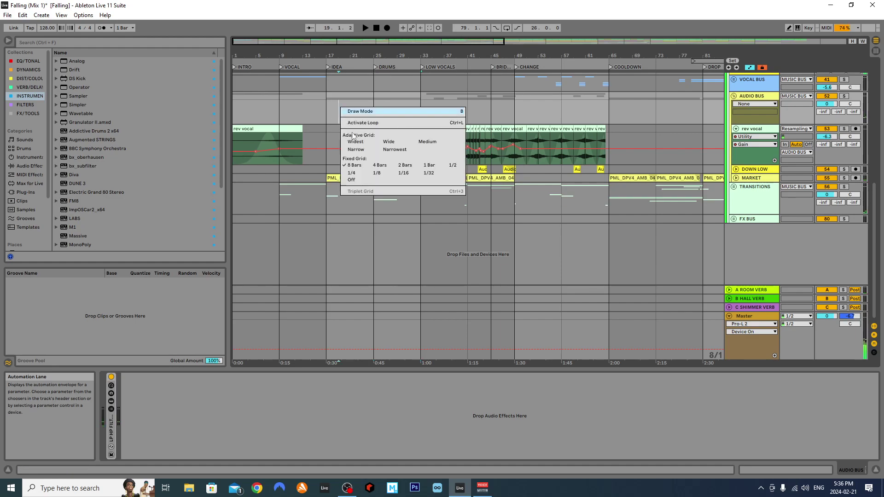
{"action": "left_click", "coordinate": [354, 166]}
{"action": "left_click_drag", "start_coordinate": [328, 107], "coordinate": [401, 106]}
{"action": "left_click", "coordinate": [422, 112]}
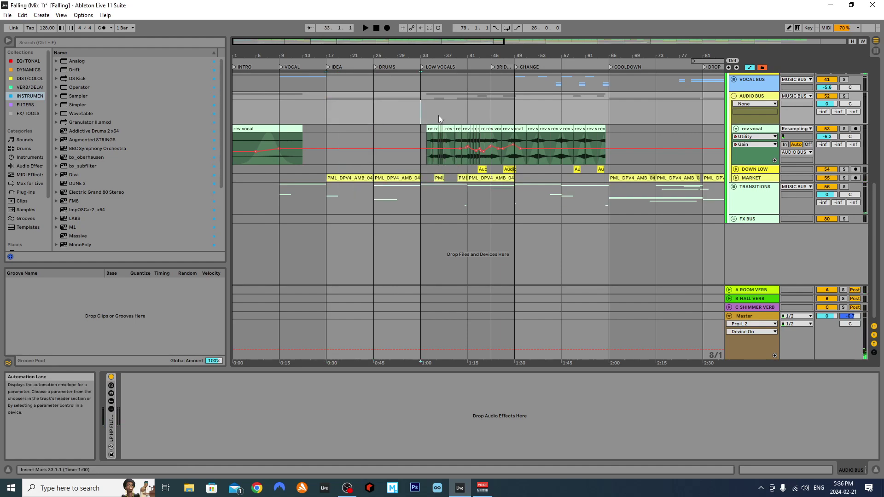
Audition the LOW VOCALS section from bar 33, soloing the rev vocal track during playback and unsoloing it after stopping.
{"action": "scroll", "coordinate": [438, 115], "scroll_direction": "up", "scroll_amount": 2}
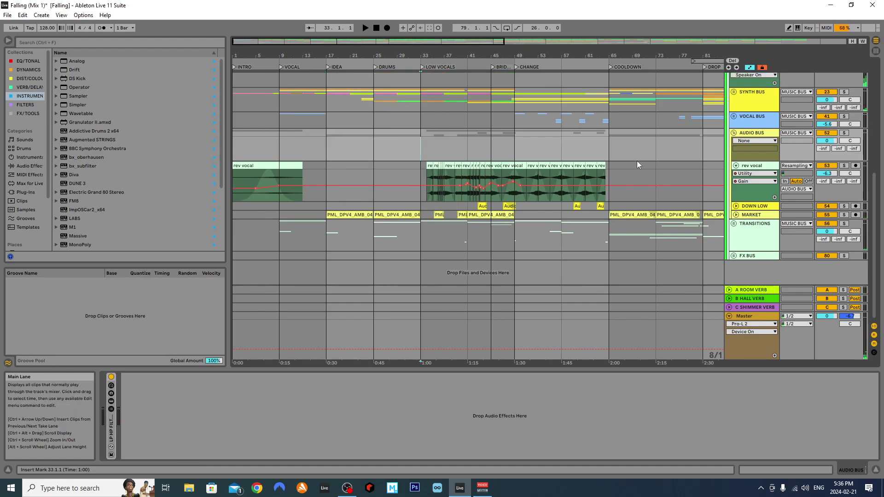
{"action": "left_click", "coordinate": [736, 166]}
{"action": "key", "text": "space"}
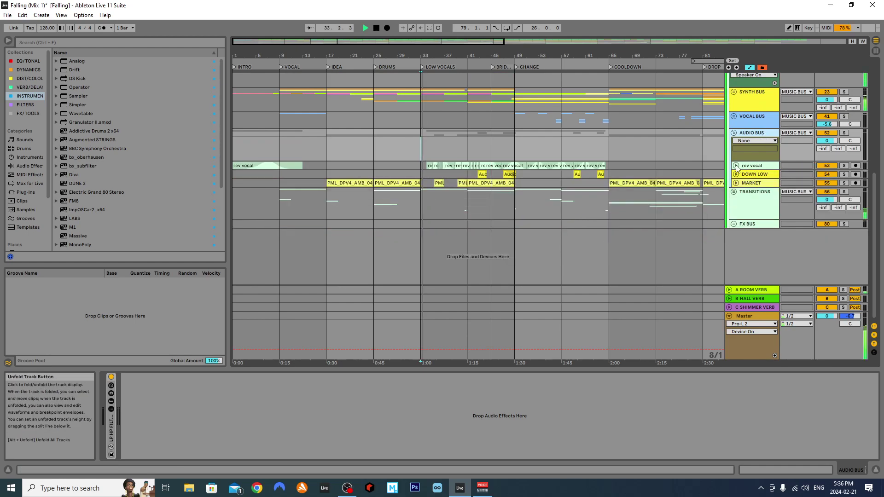
{"action": "left_click", "coordinate": [736, 166]}
{"action": "scroll", "coordinate": [450, 154], "scroll_direction": "up", "scroll_amount": 3}
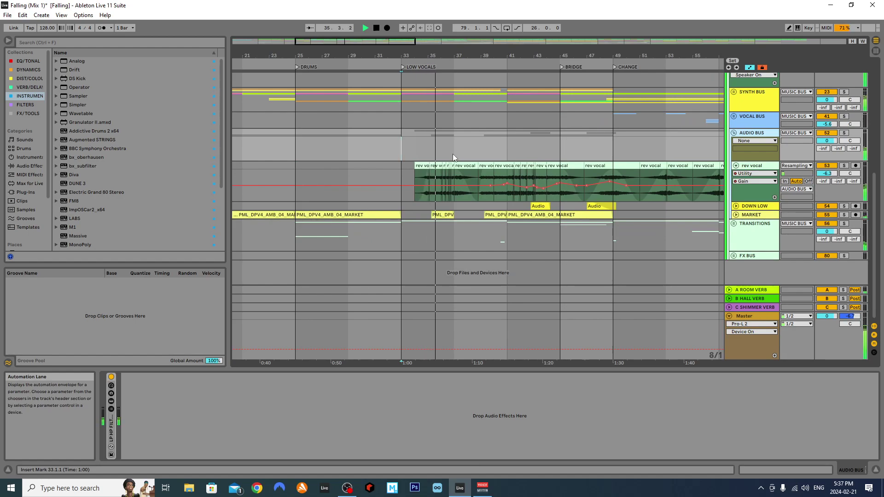
{"action": "left_click", "coordinate": [844, 166]}
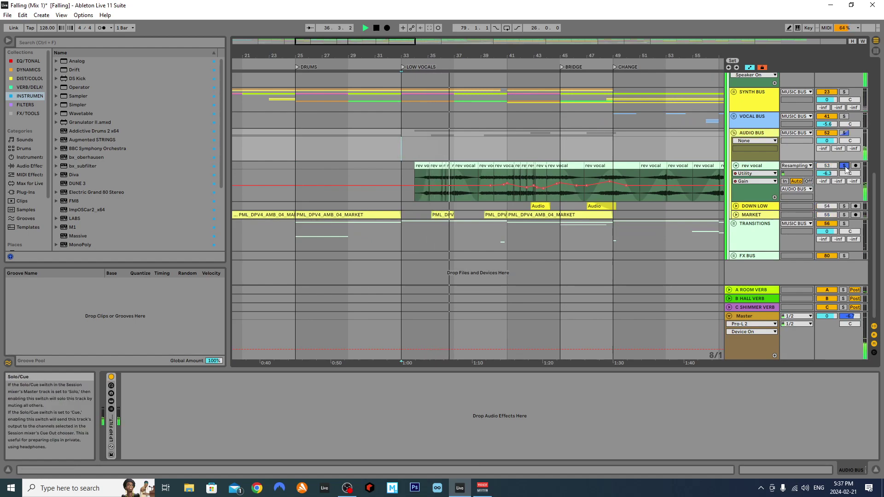
{"action": "key", "text": "space"}
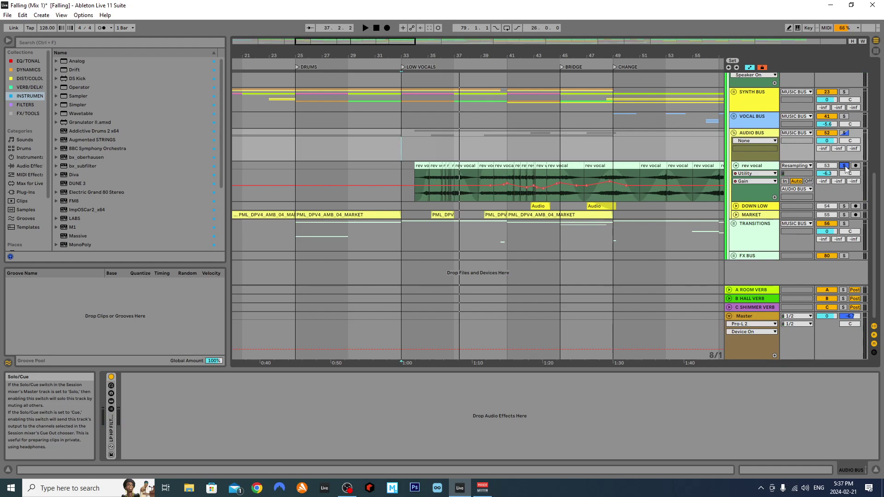
{"action": "left_click", "coordinate": [845, 166]}
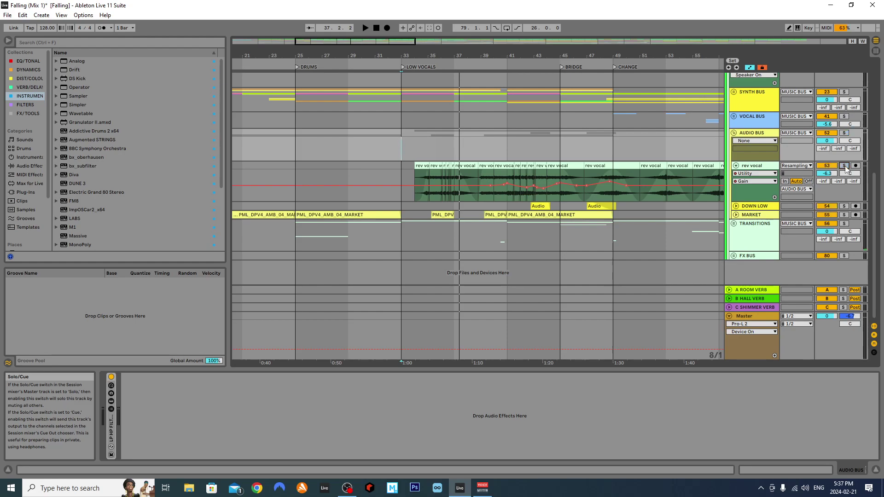
Show the rev vocal track's devices and collapse its EQ Eight, Utility and Volcano 2.
{"action": "left_click", "coordinate": [753, 170]}
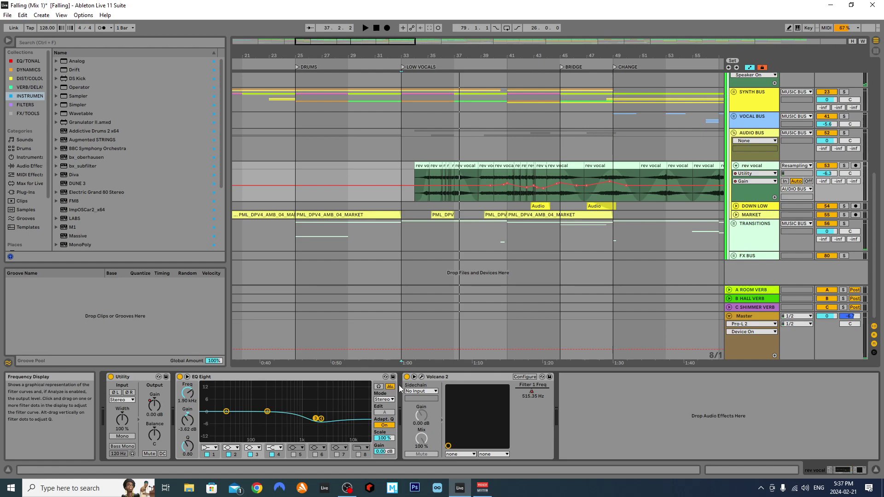
{"action": "double_click", "coordinate": [228, 380]}
{"action": "double_click", "coordinate": [133, 377]}
{"action": "left_click", "coordinate": [161, 379]}
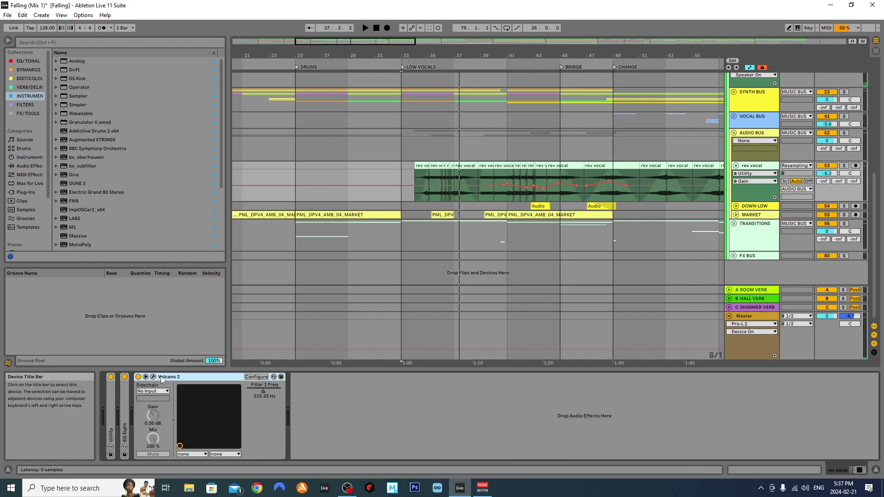
{"action": "double_click", "coordinate": [162, 378]}
Fold the rev vocal track and unfold the DOWN LOW track.
{"action": "left_click", "coordinate": [744, 170]}
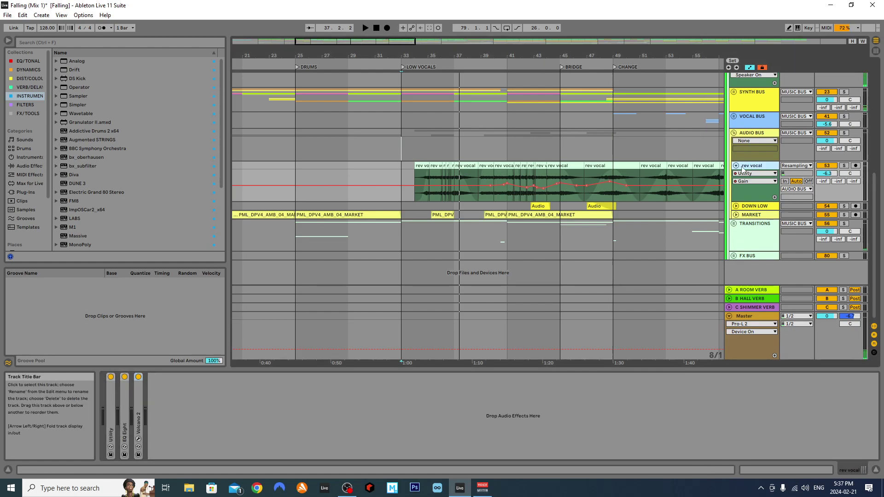
{"action": "left_click", "coordinate": [735, 166]}
{"action": "left_click", "coordinate": [735, 174]}
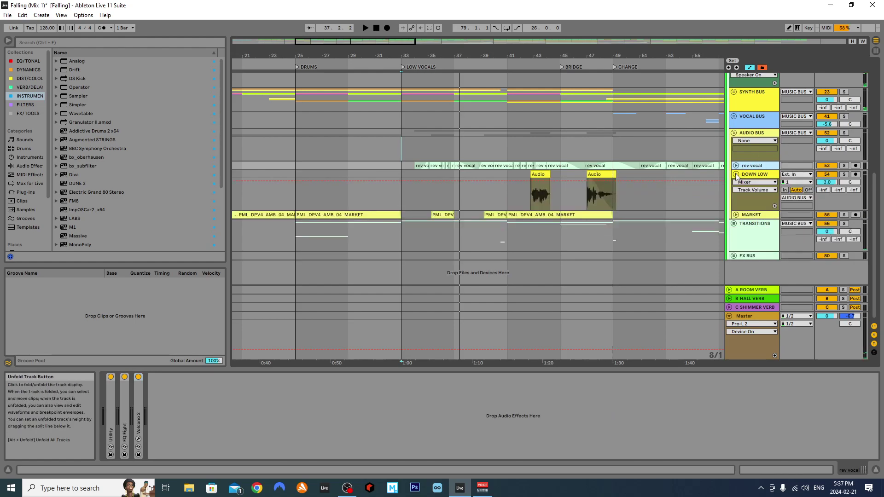
Turn the arrangement grid off and audition the soloed DOWN LOW track from its clip before the BRIDGE.
{"action": "right_click", "coordinate": [573, 193]}
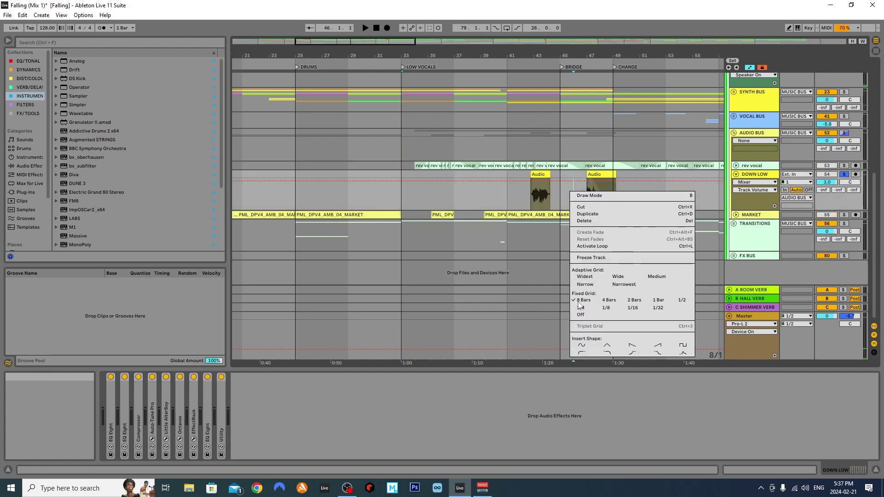
{"action": "left_click", "coordinate": [580, 315]}
{"action": "left_click", "coordinate": [532, 203]}
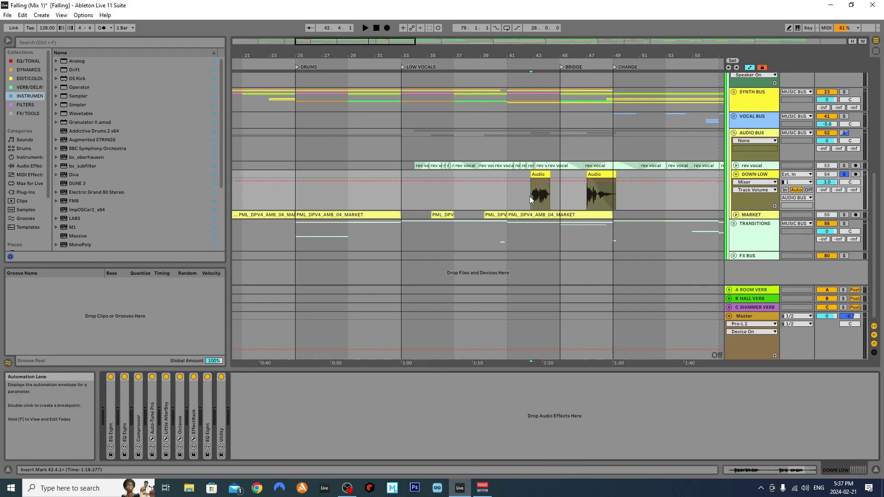
{"action": "key", "text": "space"}
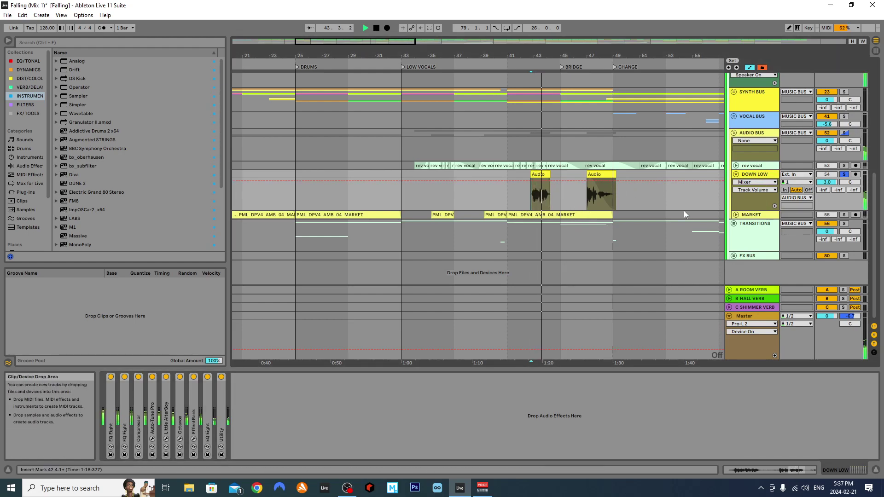
{"action": "key", "text": "space"}
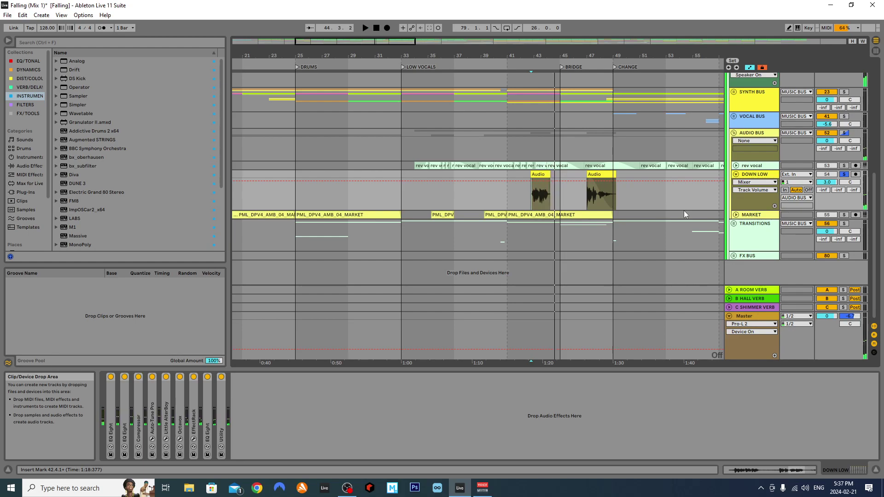
Inspect the first two EQ Eight devices on the DOWN LOW track and collapse them again.
{"action": "double_click", "coordinate": [111, 418]}
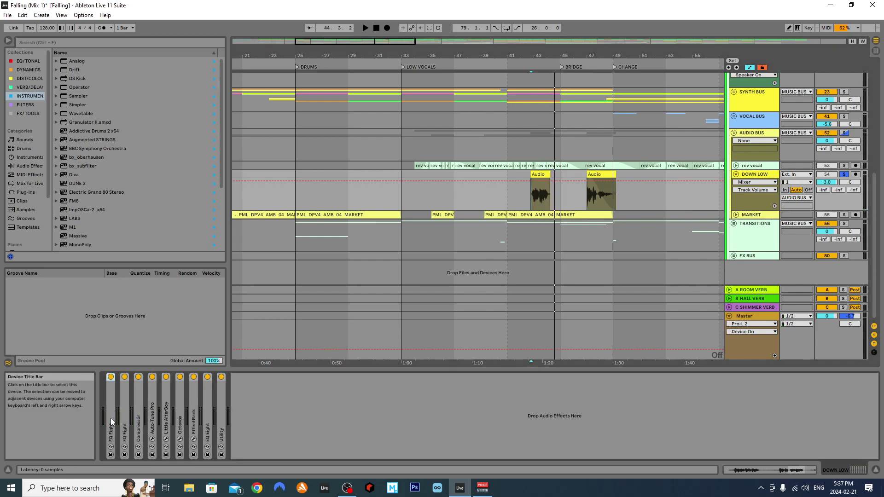
{"action": "double_click", "coordinate": [126, 377]}
{"action": "double_click", "coordinate": [126, 389]}
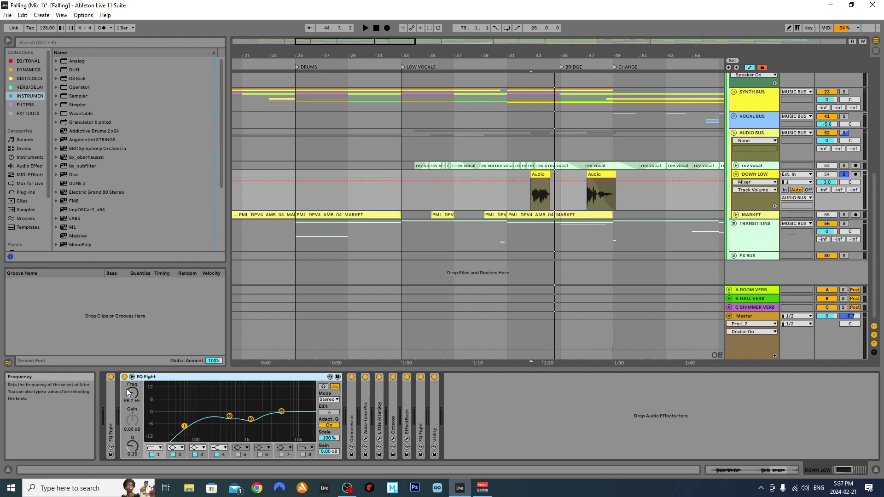
{"action": "double_click", "coordinate": [148, 381]}
Expand the DOWN LOW track's Compressor and replay the clip before the BRIDGE to watch its gain reduction.
{"action": "double_click", "coordinate": [139, 382]}
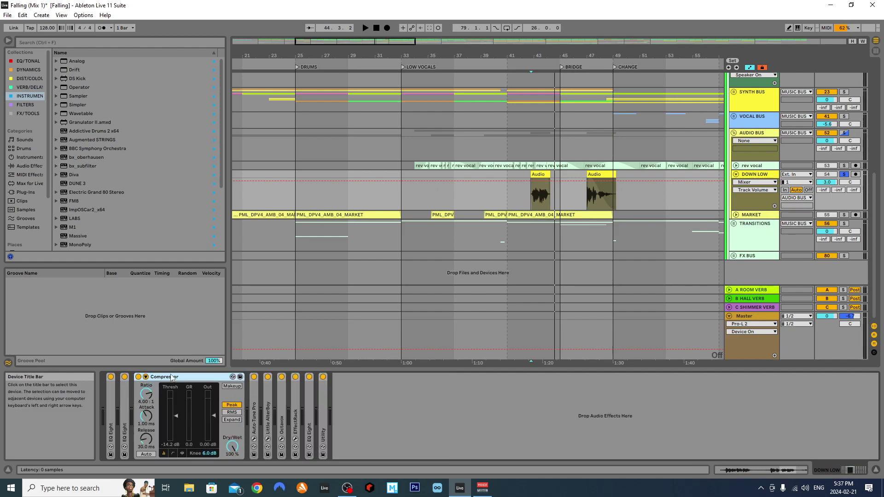
{"action": "left_click", "coordinate": [145, 377]}
{"action": "left_click", "coordinate": [146, 377]}
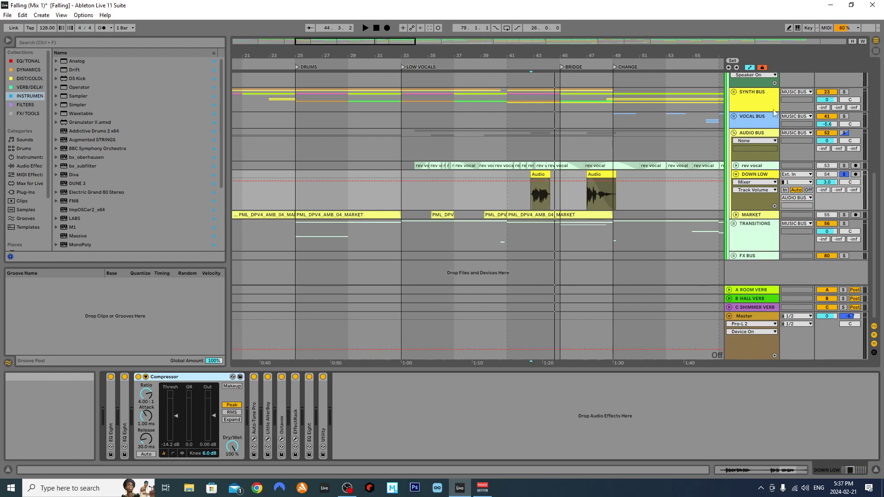
{"action": "left_click", "coordinate": [533, 198]}
{"action": "key", "text": "space"}
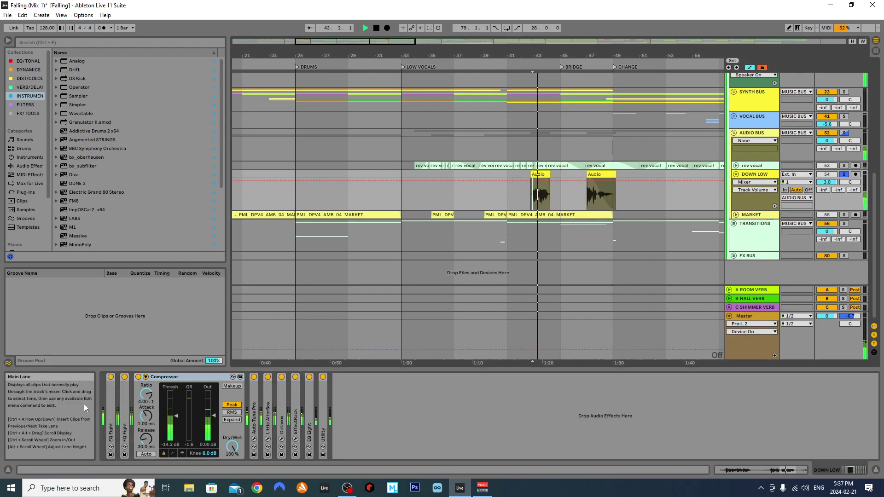
Collapse the Compressor on the DOWN LOW track and inspect the Auto-Tune Pro plug-in window while auditioning the soloed clip.
{"action": "double_click", "coordinate": [155, 378]}
{"action": "double_click", "coordinate": [151, 396]}
{"action": "key", "text": "space"}
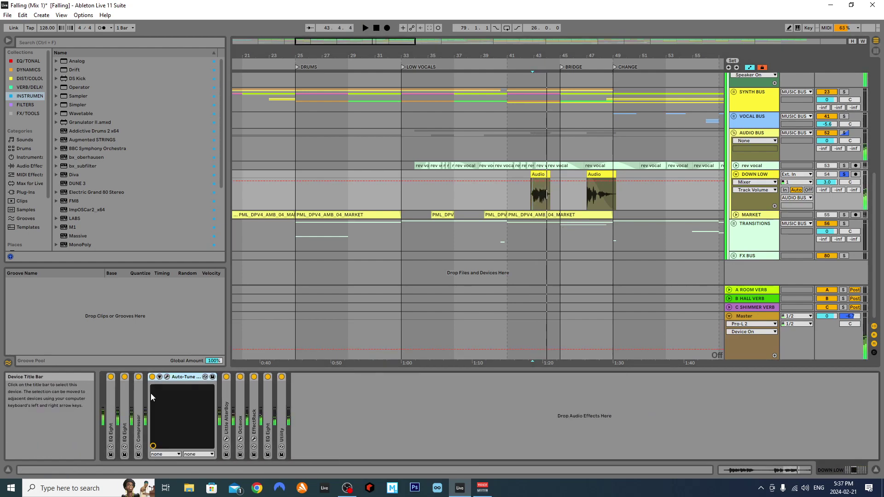
{"action": "left_click", "coordinate": [166, 377]}
{"action": "key", "text": "space"}
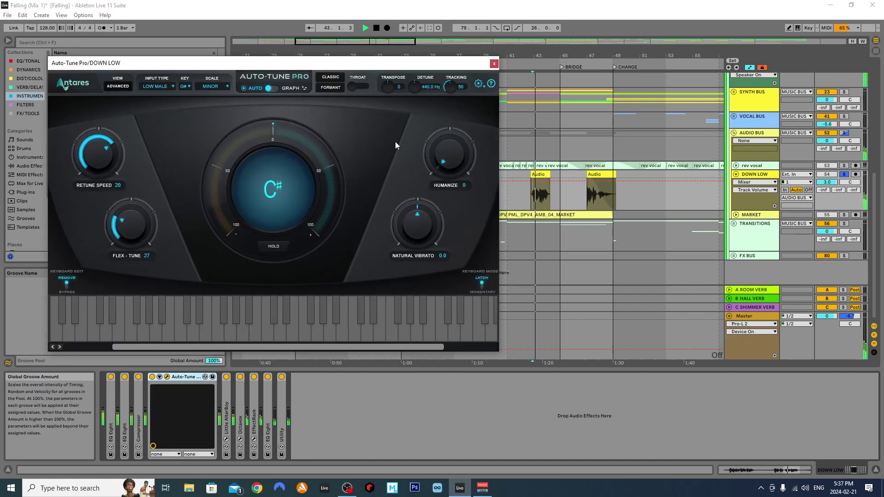
{"action": "left_click", "coordinate": [494, 63]}
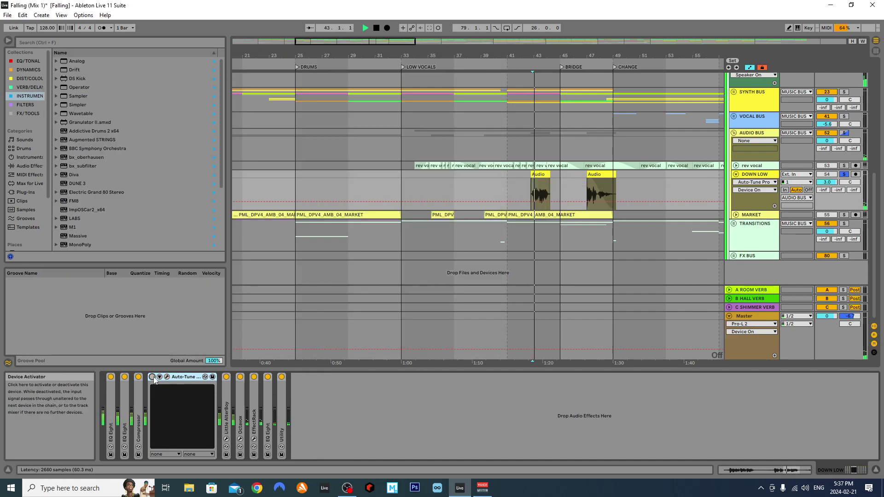
Replay the DOWN LOW clip to compare Auto-Tune Pro bypassed and active, and collapse the device.
{"action": "key", "text": "space"}
{"action": "key", "text": "space"}
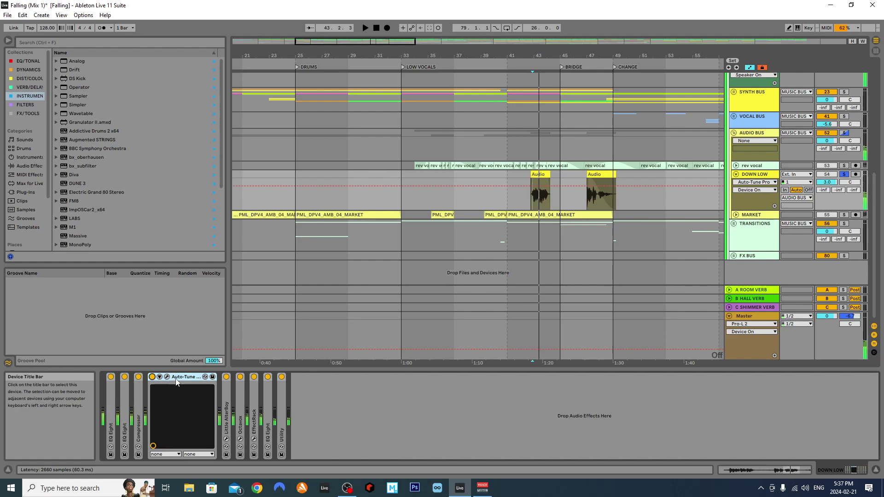
{"action": "double_click", "coordinate": [176, 382]}
Expand Little AlterBoy on the DOWN LOW track, view its plug-in window and hide it again.
{"action": "double_click", "coordinate": [169, 405]}
{"action": "left_click", "coordinate": [180, 378]}
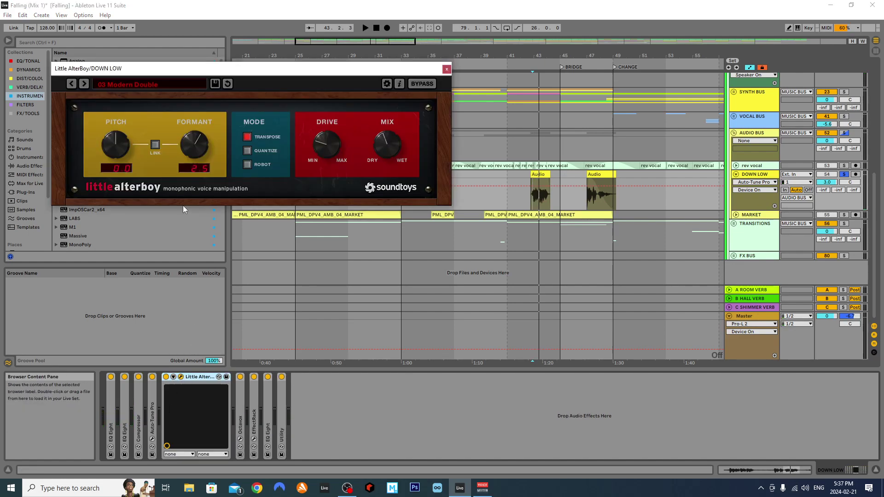
{"action": "key", "text": "ctrl+alt+p"}
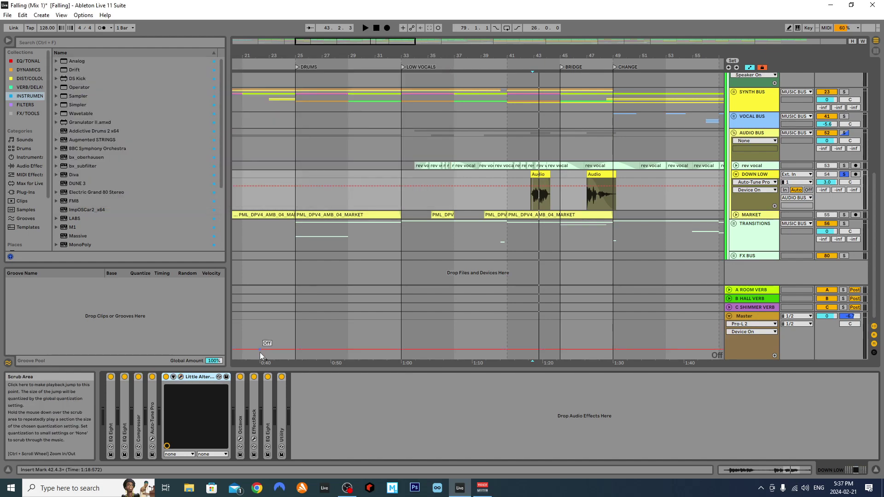
View the Octavox plug-in window on the DOWN LOW track, and collapse both Little AlterBoy and Octavox.
{"action": "double_click", "coordinate": [236, 405]}
{"action": "left_click", "coordinate": [255, 376]}
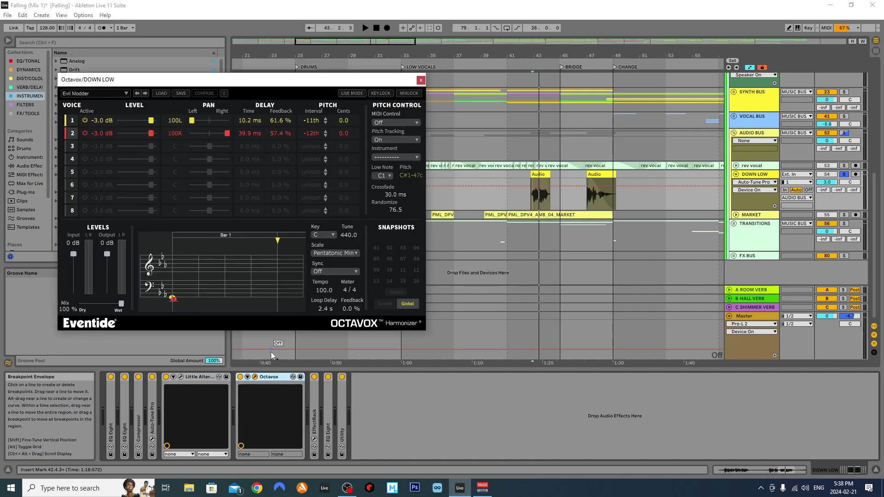
{"action": "left_click", "coordinate": [421, 80]}
{"action": "double_click", "coordinate": [198, 376]}
{"action": "double_click", "coordinate": [203, 376]}
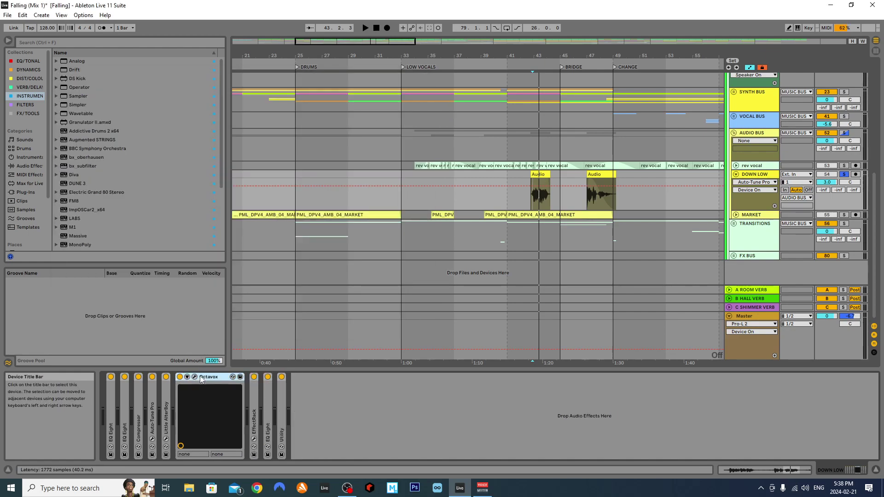
Audition the DOWN LOW clip with Octavox active and bypassed, leaving Octavox switched on.
{"action": "key", "text": "space"}
{"action": "left_click", "coordinate": [180, 377]}
{"action": "left_click", "coordinate": [180, 376]}
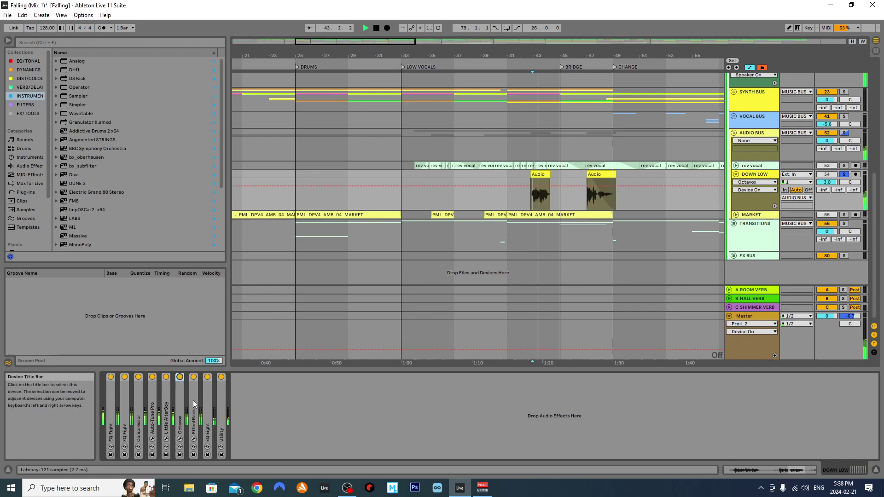
{"action": "key", "text": "space"}
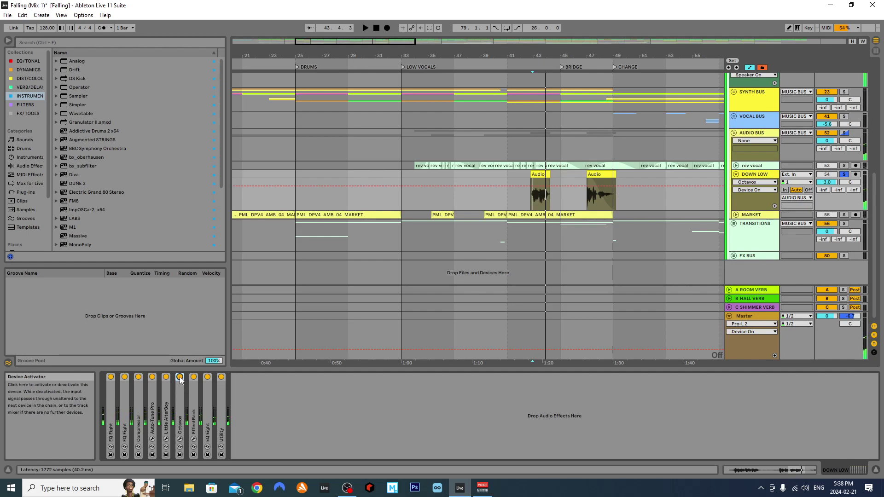
{"action": "left_click", "coordinate": [180, 376]}
{"action": "key", "text": "space"}
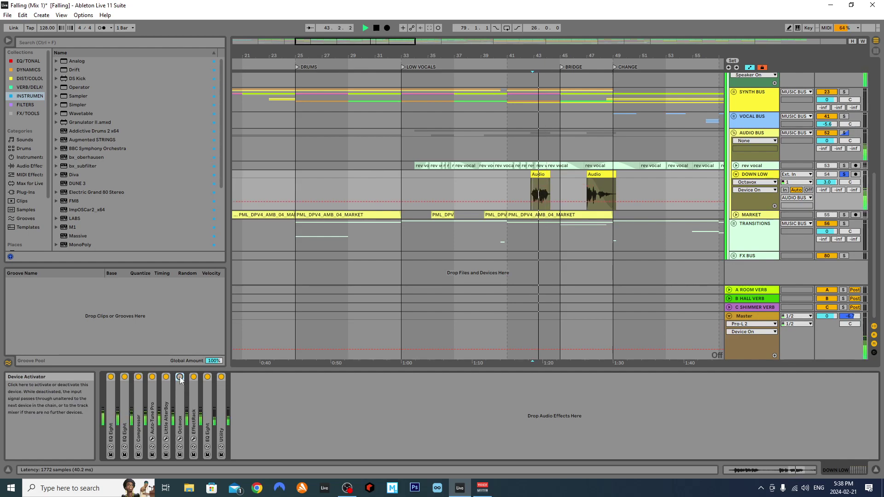
{"action": "key", "text": "space"}
{"action": "left_click", "coordinate": [180, 376]}
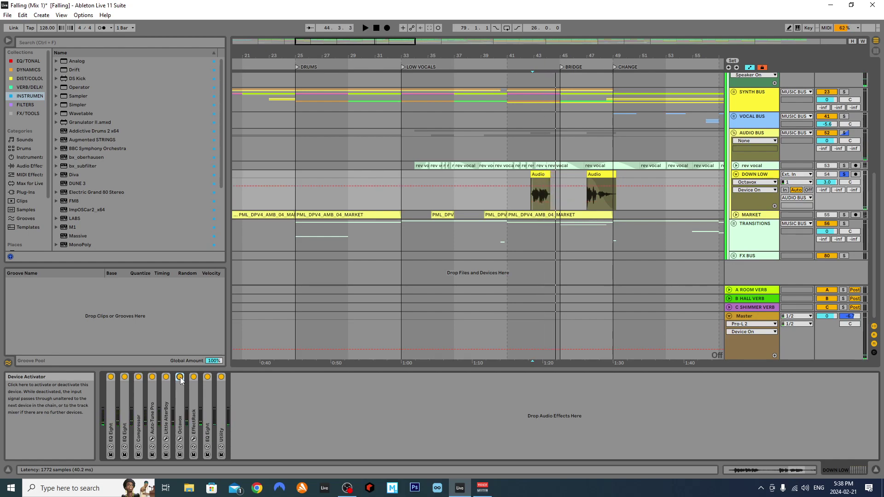
Audition the DOWN LOW clip, inspect the EffectRack plug-in and the EQ Eight after it, and collapse both devices.
{"action": "double_click", "coordinate": [197, 409]}
{"action": "key", "text": "space"}
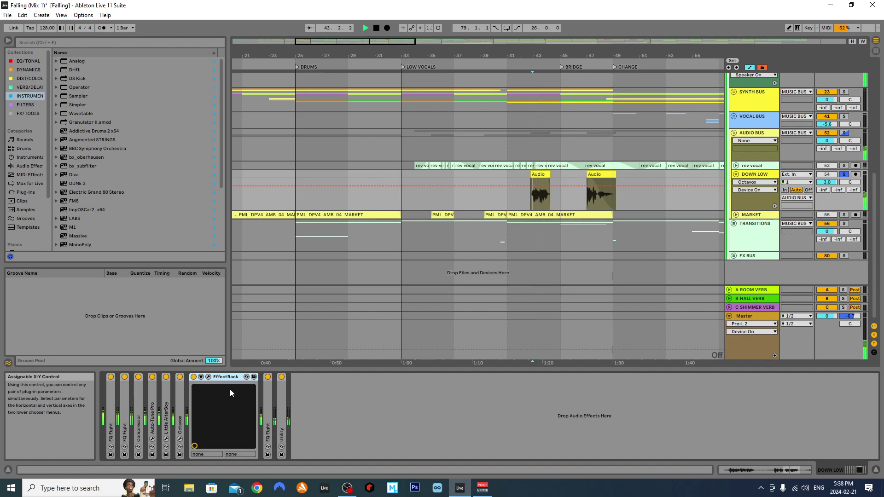
{"action": "key", "text": "space"}
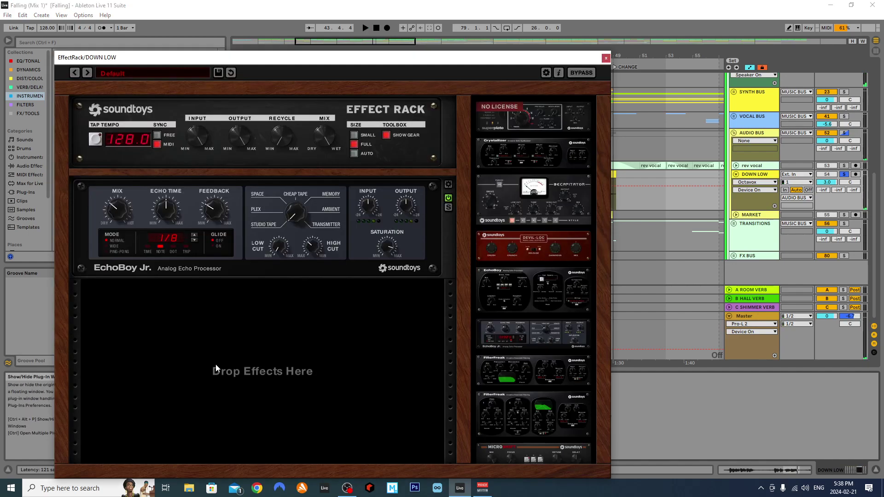
{"action": "left_click", "coordinate": [606, 58]}
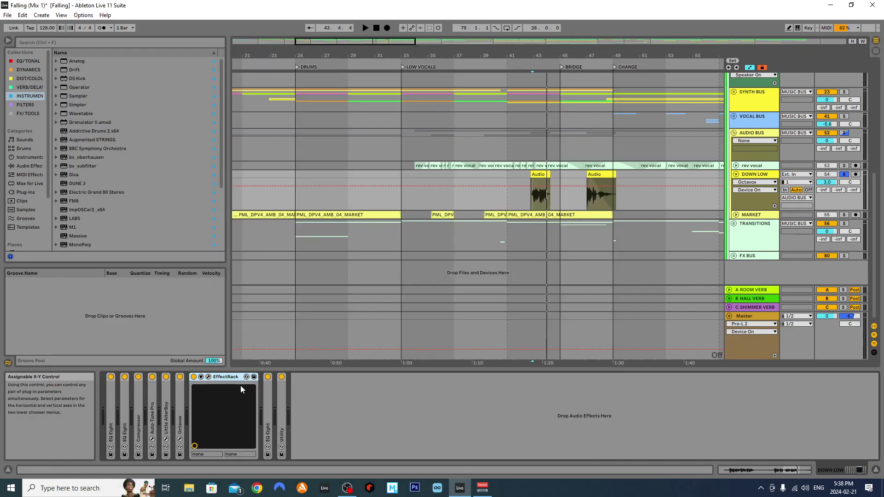
{"action": "double_click", "coordinate": [208, 396]}
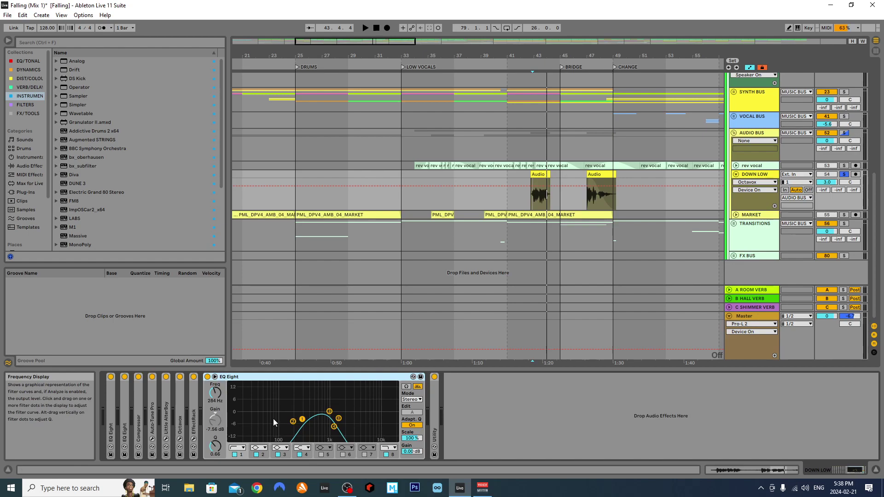
{"action": "double_click", "coordinate": [241, 377]}
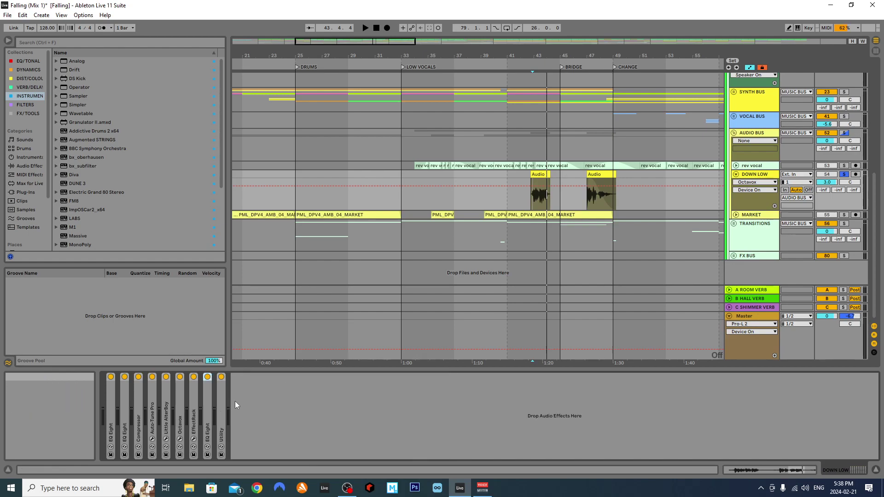
Unsolo the DOWN LOW track and audition its clip before the BRIDGE in the full mix from about bar 41.
{"action": "left_click", "coordinate": [843, 174]}
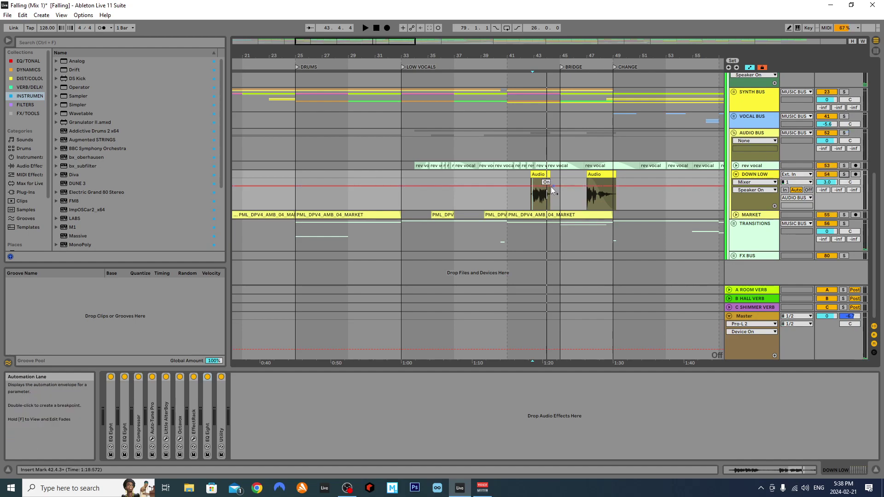
{"action": "left_click", "coordinate": [510, 199]}
{"action": "key", "text": "space"}
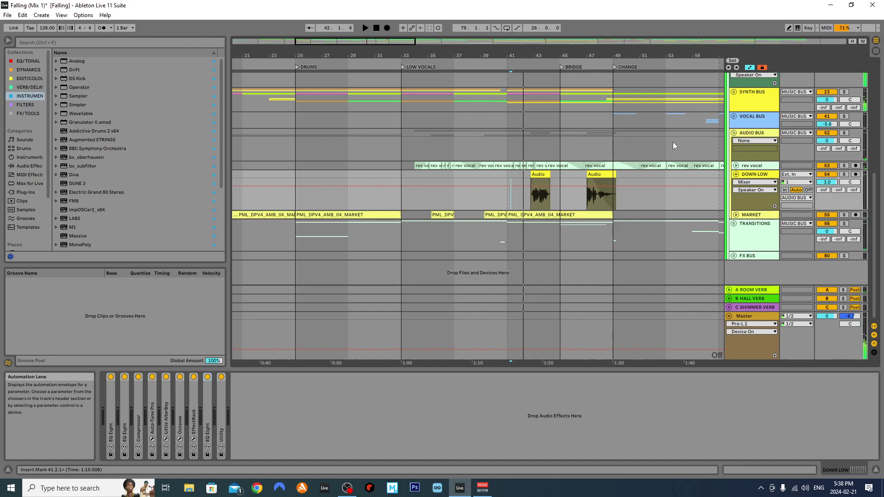
{"action": "left_click", "coordinate": [734, 93]}
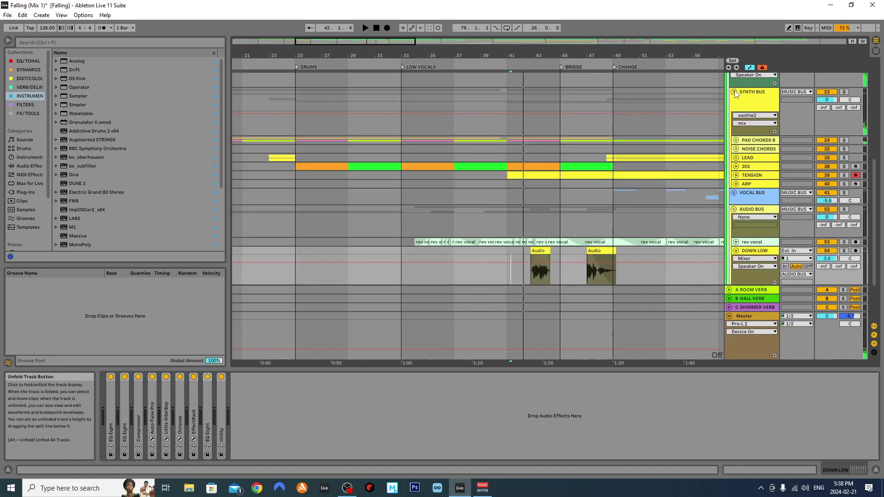
{"action": "left_click", "coordinate": [734, 93]}
{"action": "left_click", "coordinate": [506, 122]}
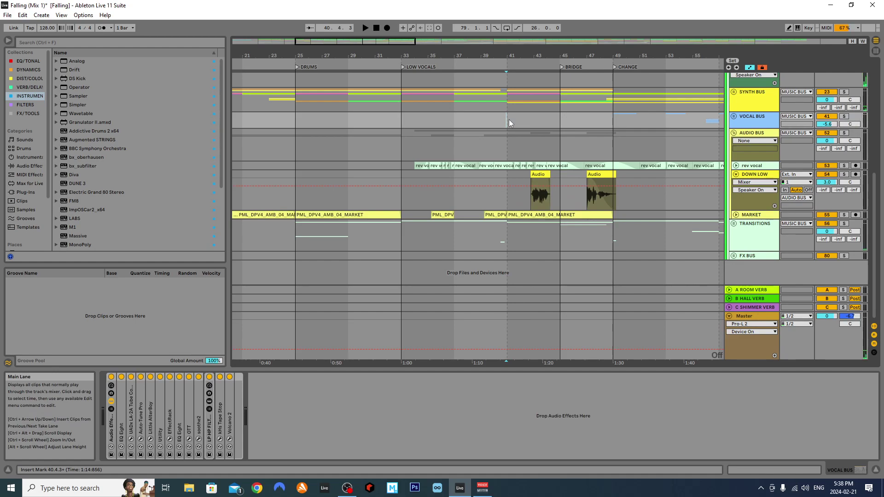
{"action": "key", "text": "space"}
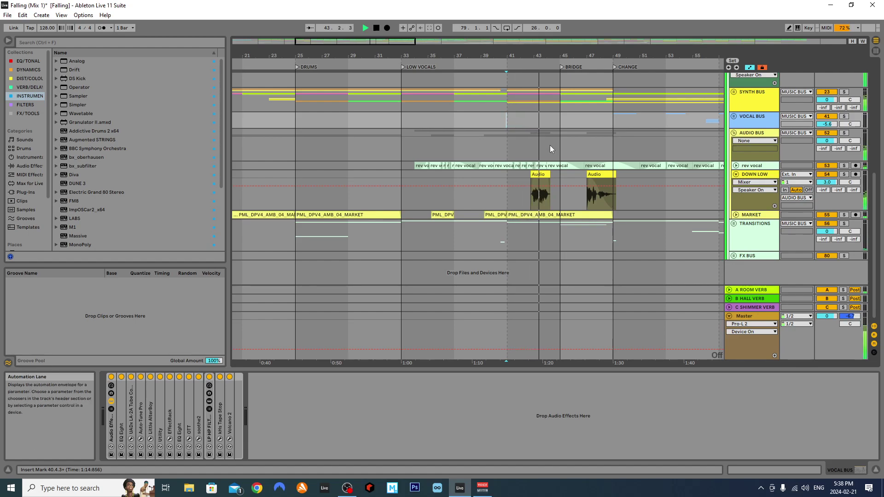
{"action": "key", "text": "space"}
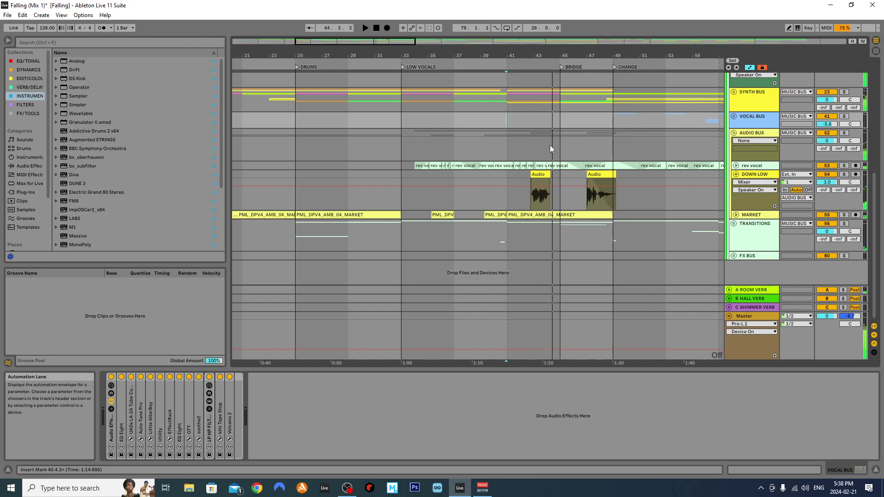
Unfold the SYNTH BUS group to point out the TENSION track, fold it again and select the VOCAL BUS.
{"action": "left_click", "coordinate": [742, 95]}
{"action": "left_click", "coordinate": [732, 93]}
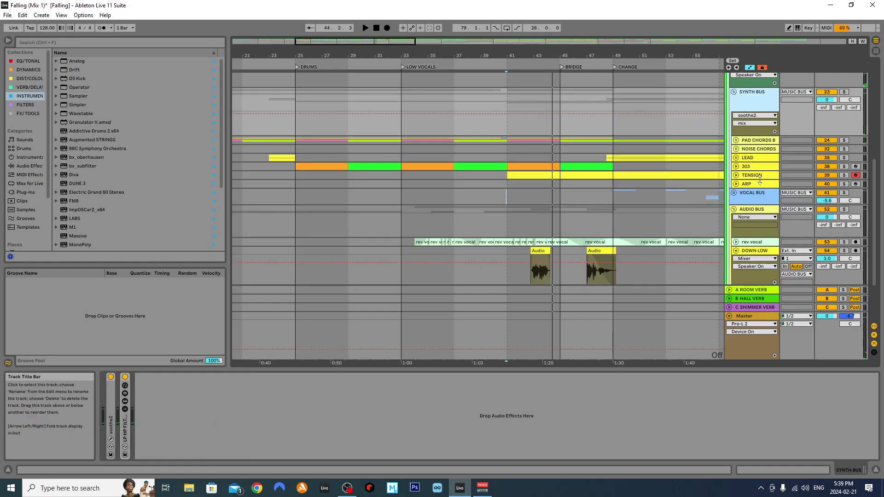
{"action": "left_click", "coordinate": [752, 175]}
{"action": "left_click", "coordinate": [733, 92]}
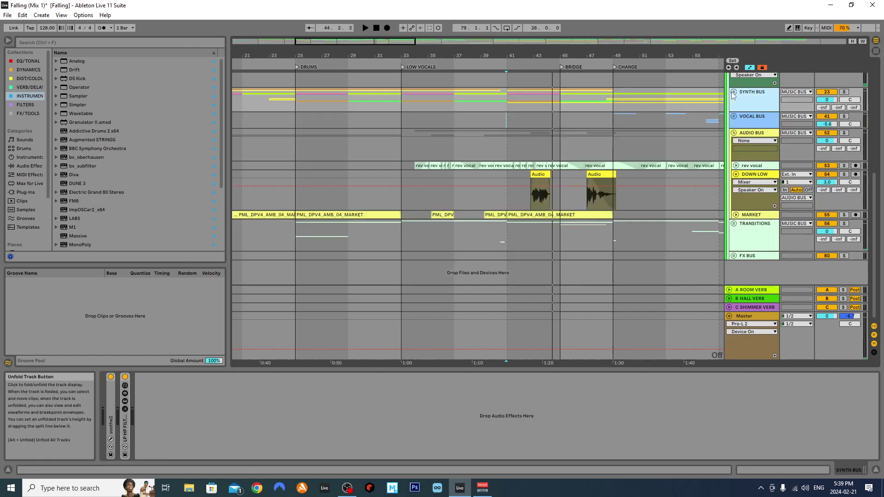
{"action": "left_click", "coordinate": [759, 124]}
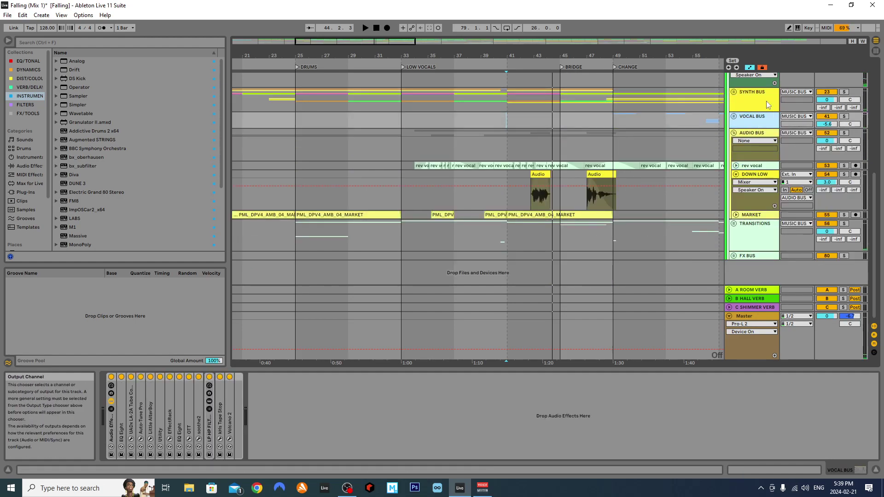
Fold the DOWN LOW track, then unfold and solo the MARKET track.
{"action": "left_click", "coordinate": [736, 175]}
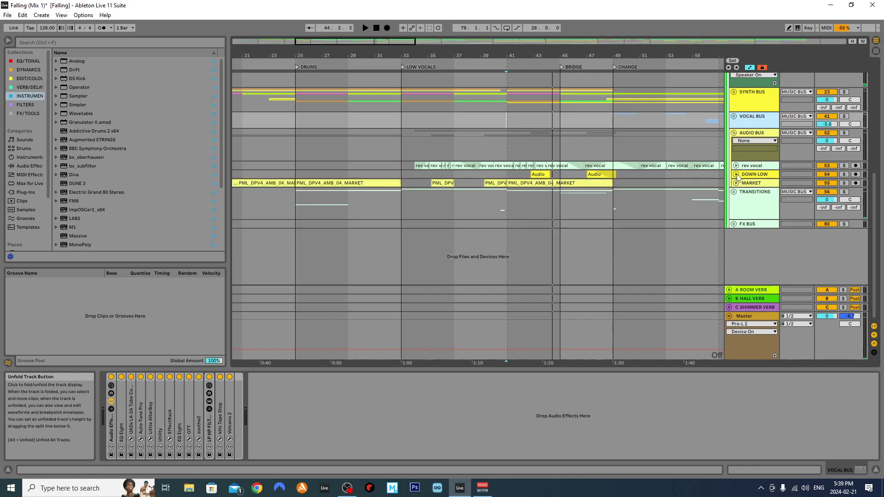
{"action": "left_click", "coordinate": [735, 183]}
{"action": "left_click", "coordinate": [742, 183]}
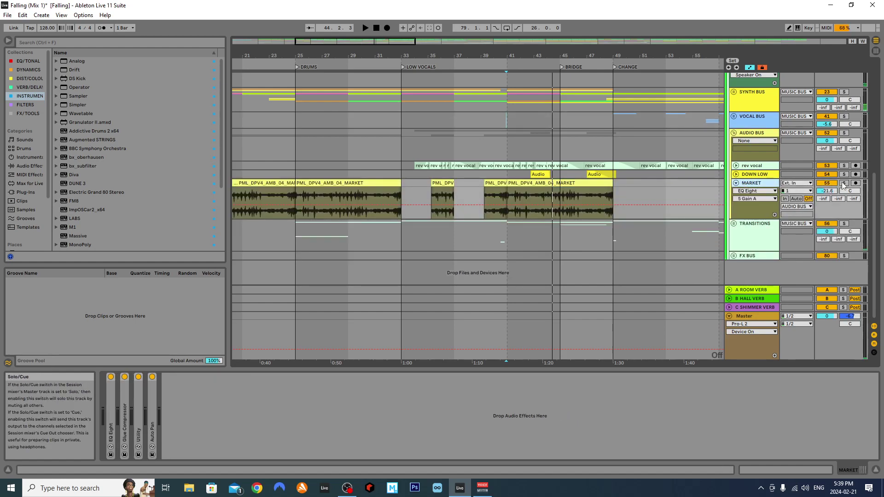
{"action": "left_click", "coordinate": [845, 184]}
Audition the soloed MARKET ambience from the IDEA marker and zoom in on its first clips.
{"action": "scroll", "coordinate": [488, 131], "scroll_direction": "down", "scroll_amount": 3, "text": "ctrl"}
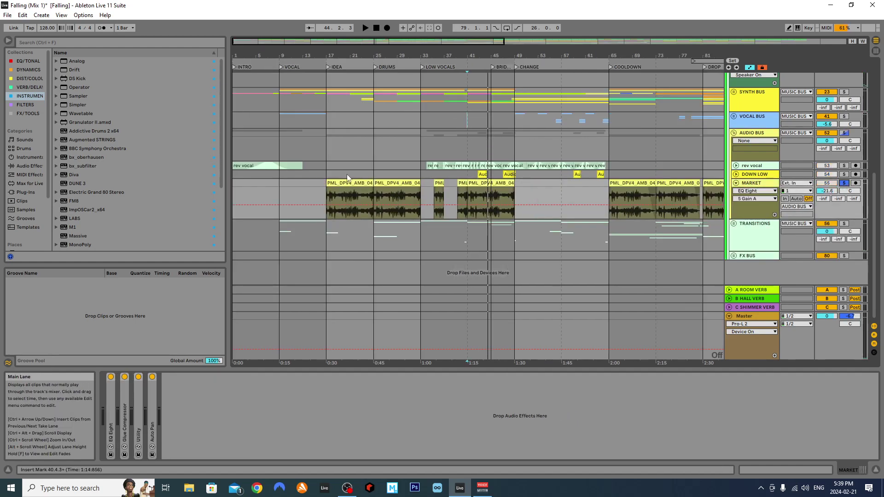
{"action": "left_click", "coordinate": [327, 174]}
{"action": "key", "text": "space"}
{"action": "scroll", "coordinate": [328, 175], "scroll_direction": "up", "scroll_amount": 3, "text": "ctrl"}
{"action": "scroll", "coordinate": [347, 179], "scroll_direction": "up", "scroll_amount": 3, "text": "ctrl"}
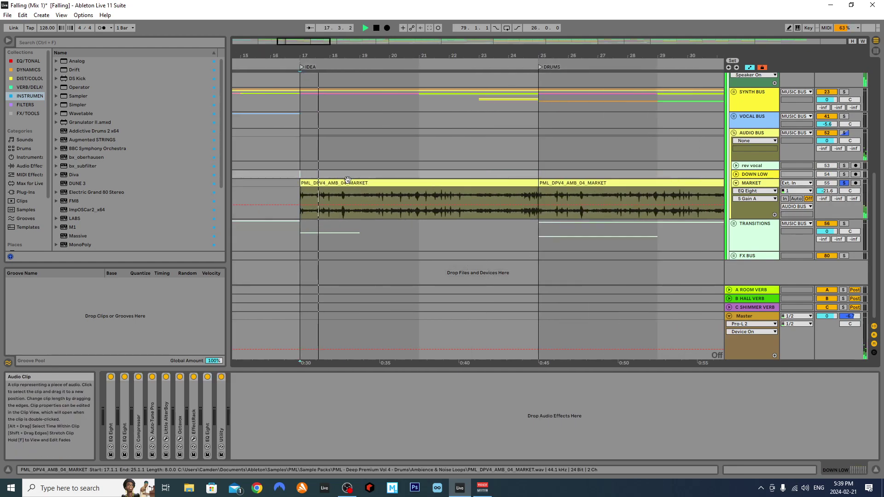
Inspect the MARKET track's Glue Compressor, EQ Eight and Utility devices, collapsing each one again.
{"action": "left_click", "coordinate": [731, 194]}
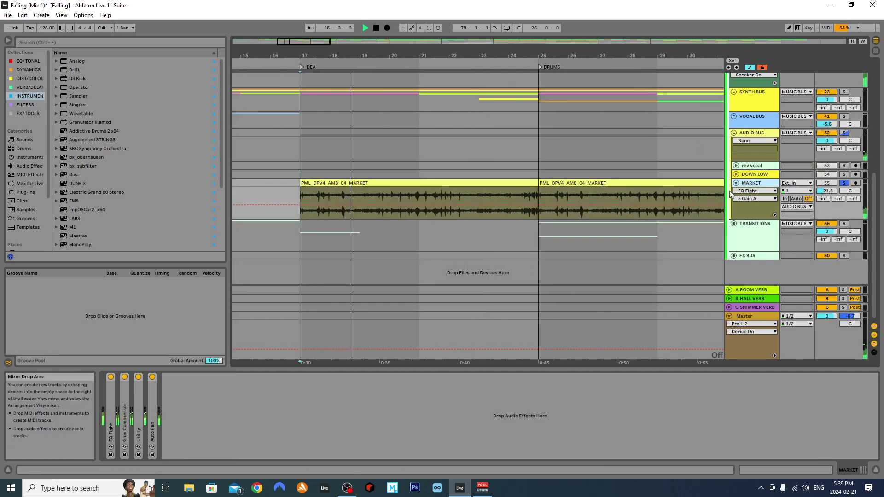
{"action": "double_click", "coordinate": [119, 425]}
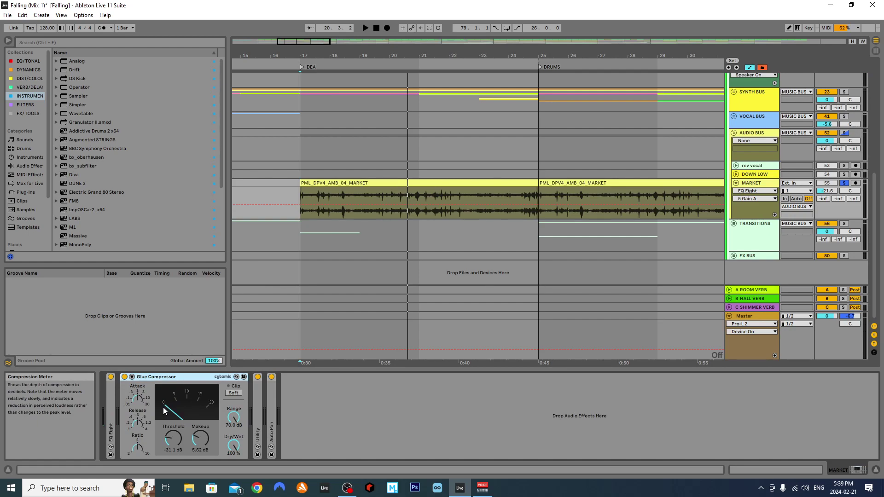
{"action": "double_click", "coordinate": [111, 414]}
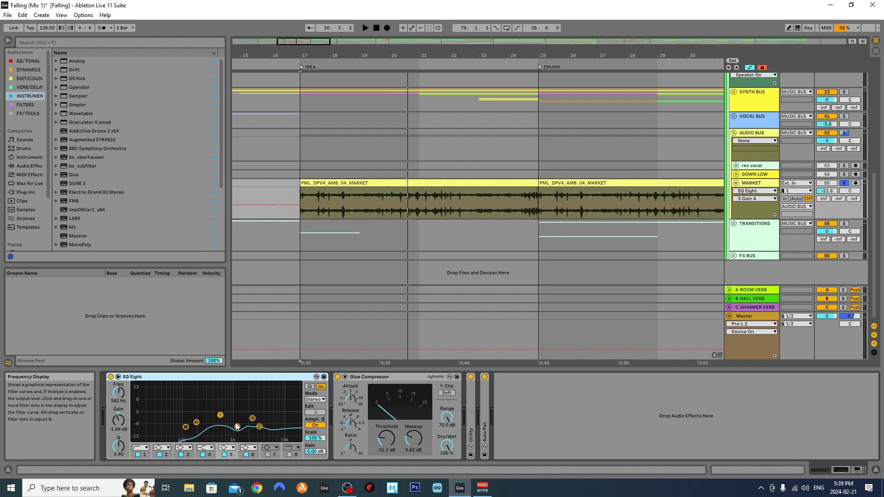
{"action": "double_click", "coordinate": [144, 376]}
{"action": "double_click", "coordinate": [135, 377]}
{"action": "double_click", "coordinate": [139, 397]}
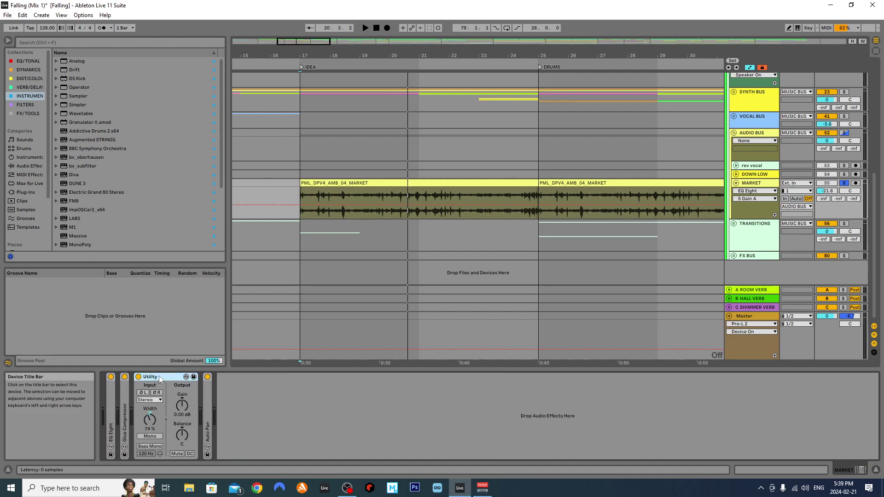
{"action": "double_click", "coordinate": [146, 376]}
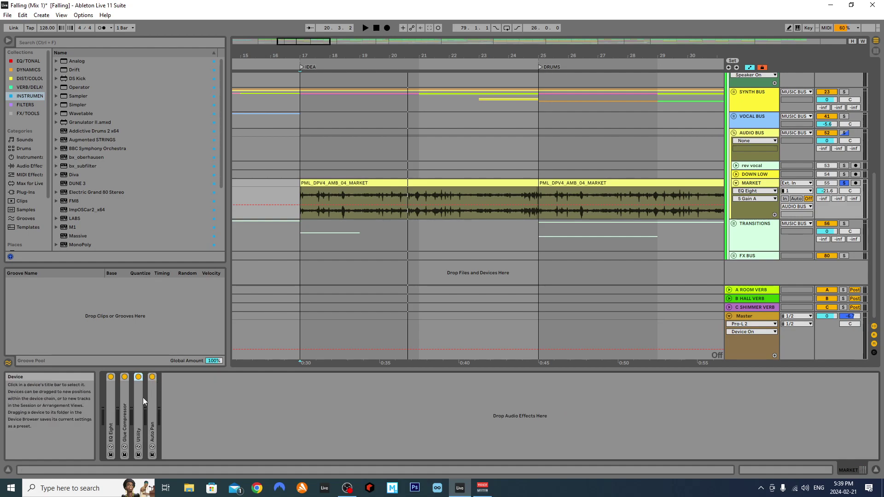
Unsolo the MARKET track and play the full arrangement from the IDEA marker.
{"action": "scroll", "coordinate": [393, 253], "scroll_direction": "down", "scroll_amount": 3}
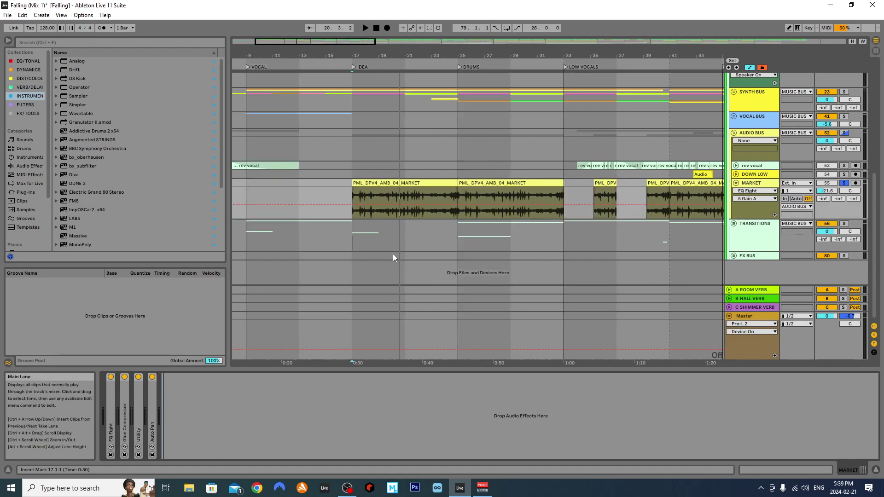
{"action": "left_click", "coordinate": [844, 182]}
{"action": "key", "text": "space"}
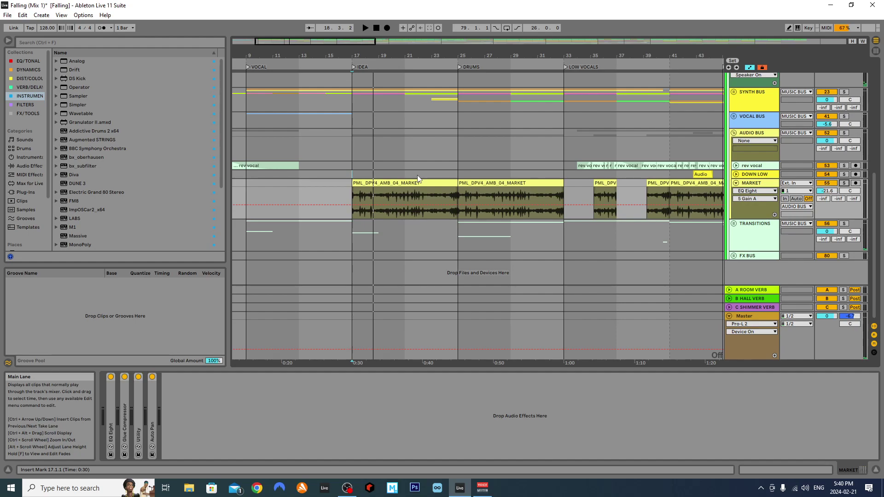
{"action": "scroll", "coordinate": [417, 179], "scroll_direction": "down", "scroll_amount": 3}
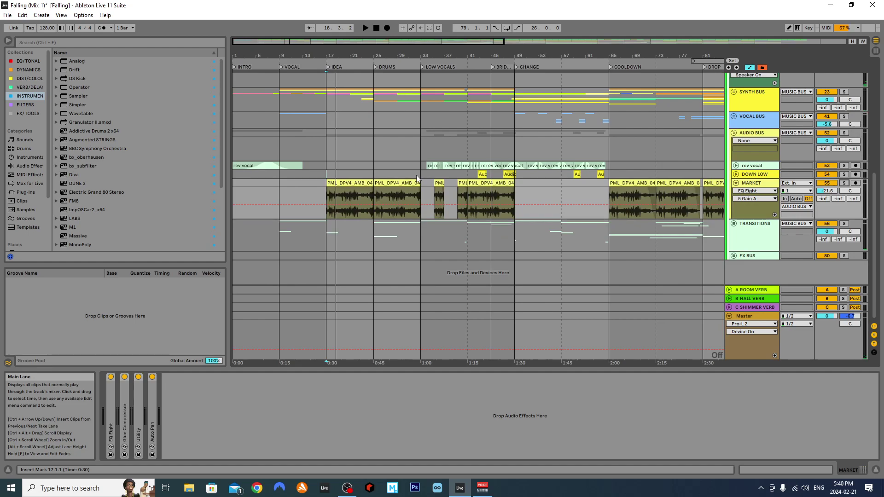
{"action": "key", "text": "space"}
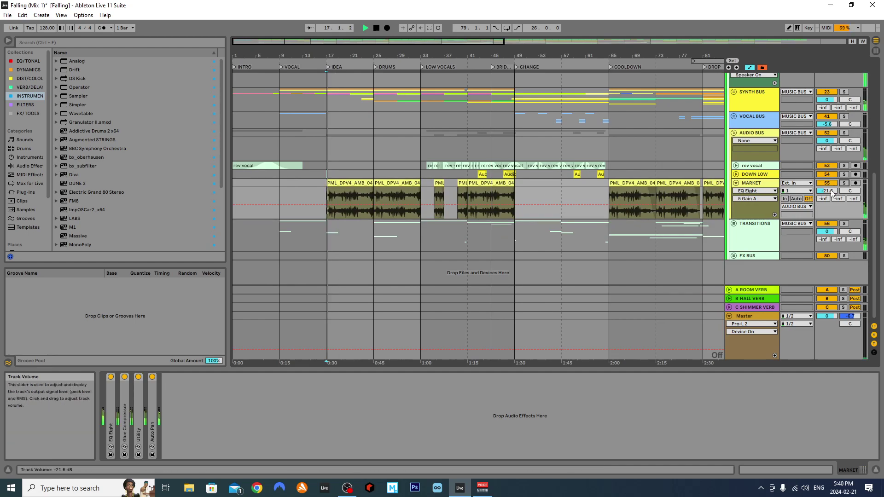
Compare the soloed MARKET track with the full mix during playback, and fold the track.
{"action": "left_click", "coordinate": [833, 184]}
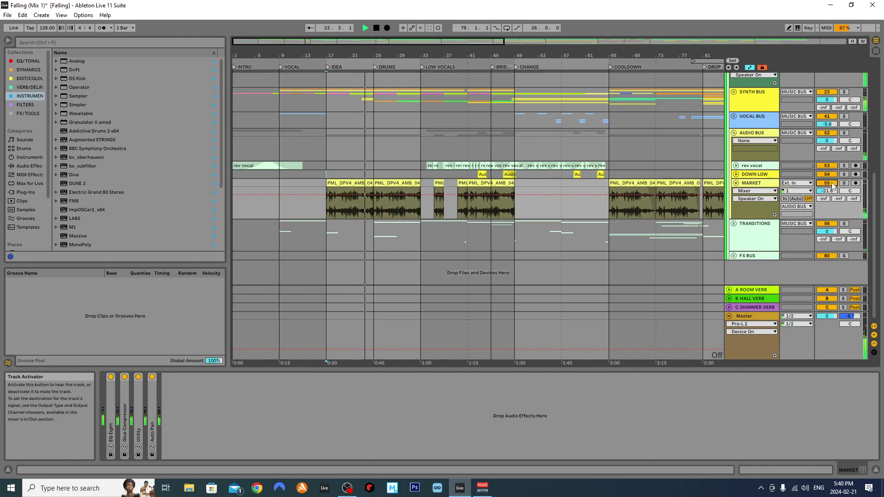
{"action": "left_click", "coordinate": [843, 183]}
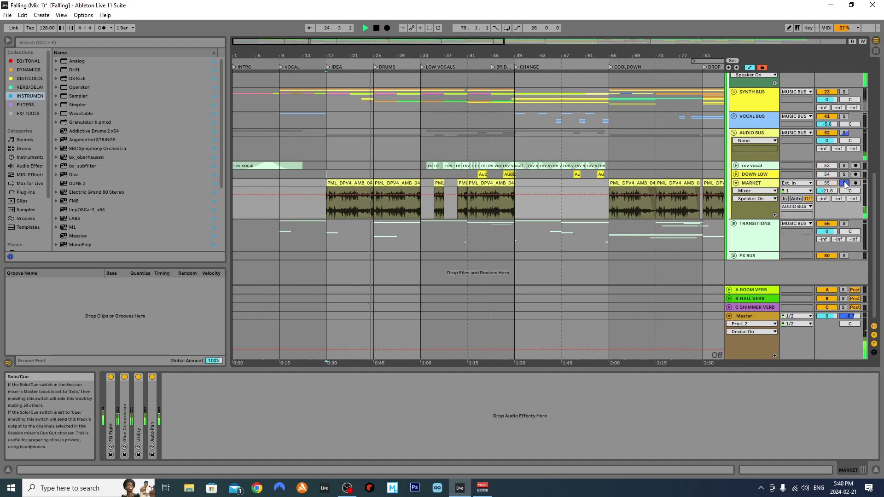
{"action": "left_click", "coordinate": [844, 184]}
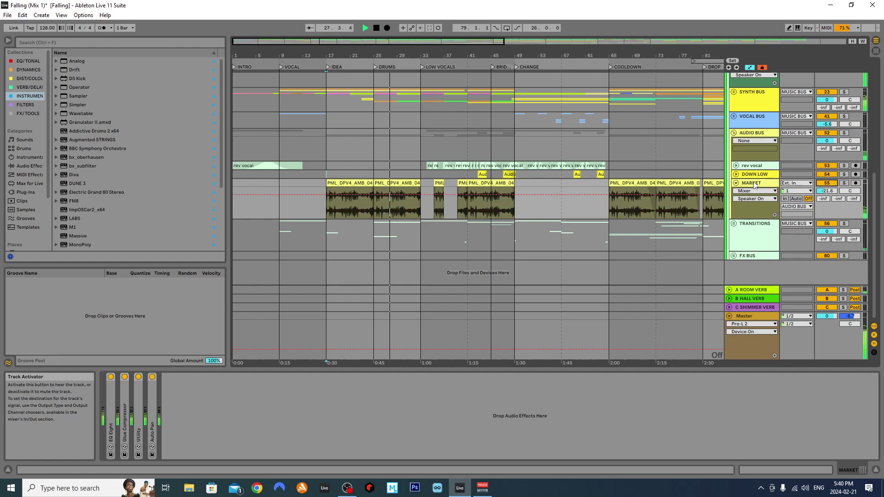
{"action": "left_click", "coordinate": [736, 184]}
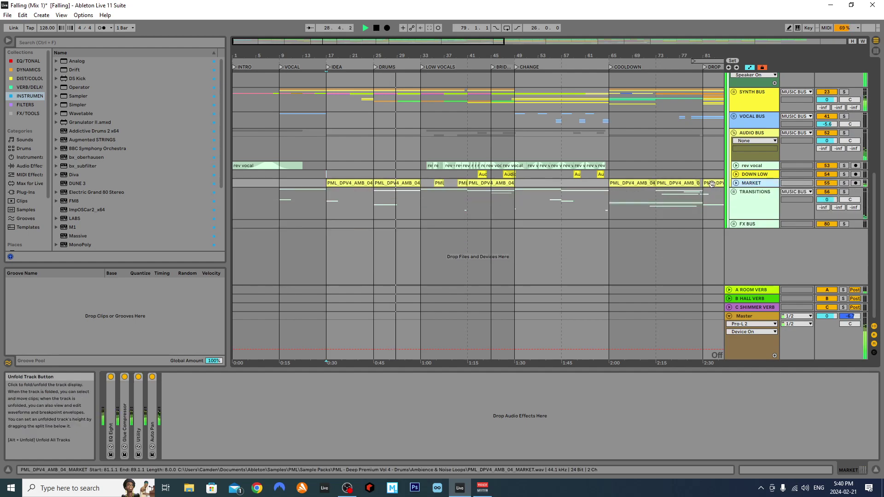
Play the mix from bar 41 on the AUDIO BUS and inspect its LP HP FILTERS rack with the Volcano 2 devices, collapsing it again.
{"action": "left_click", "coordinate": [470, 137]}
{"action": "key", "text": "space"}
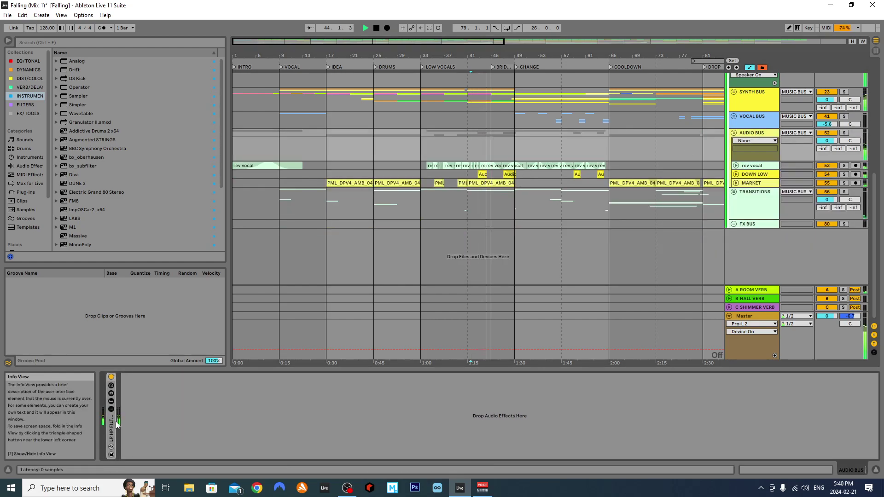
{"action": "double_click", "coordinate": [110, 429]}
{"action": "key", "text": "space"}
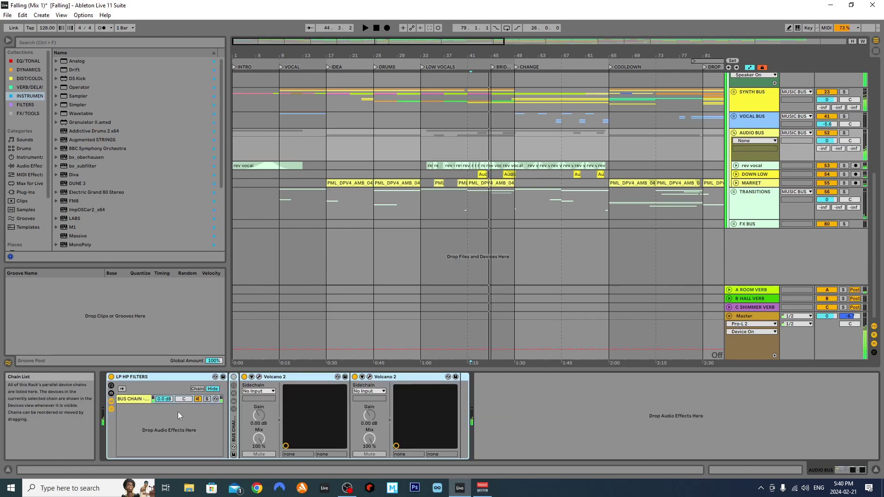
{"action": "left_click", "coordinate": [252, 377]}
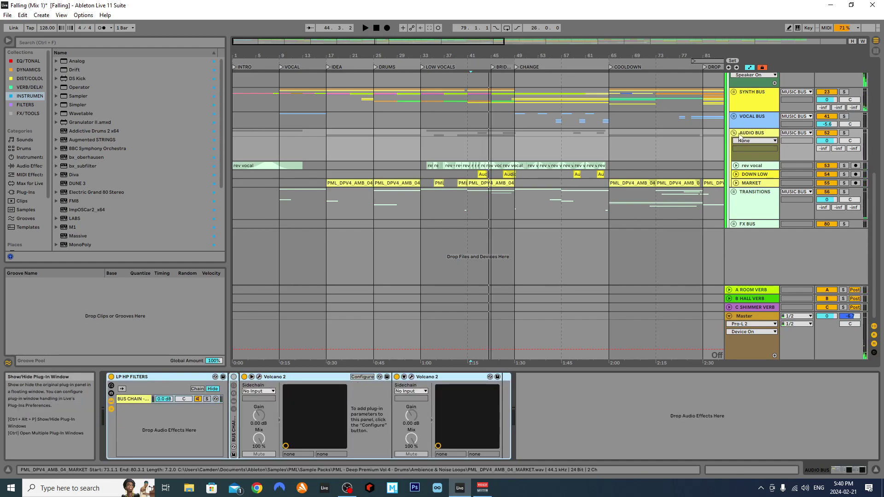
{"action": "left_click", "coordinate": [774, 140]}
{"action": "left_click", "coordinate": [773, 144]}
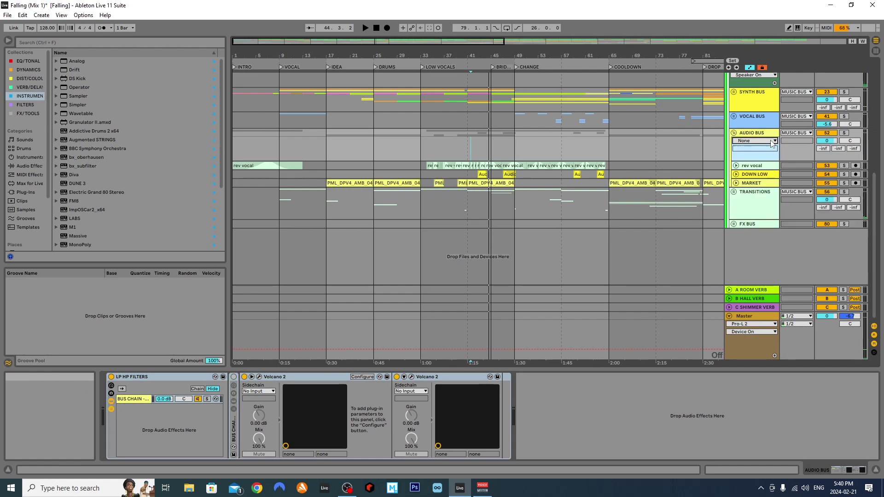
{"action": "double_click", "coordinate": [156, 379]}
Fold the AUDIO BUS group, and unfold the SYNTH BUS briefly before folding it again.
{"action": "left_click", "coordinate": [755, 99]}
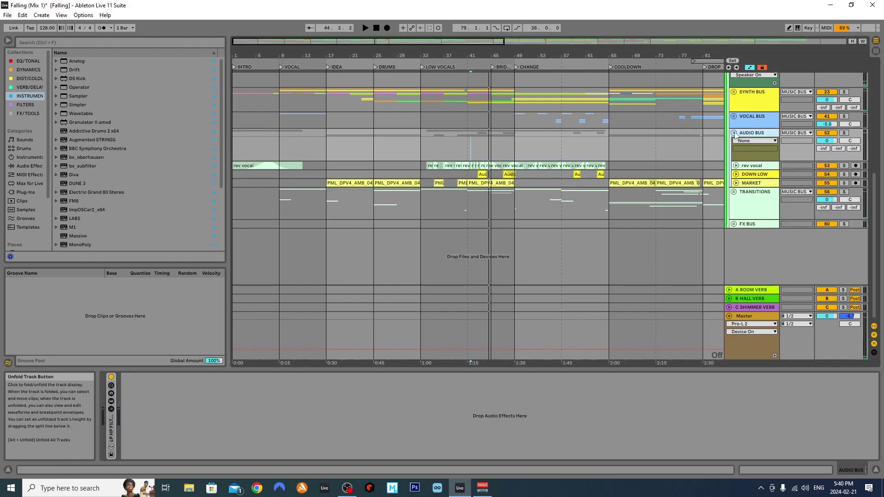
{"action": "left_click", "coordinate": [734, 92]}
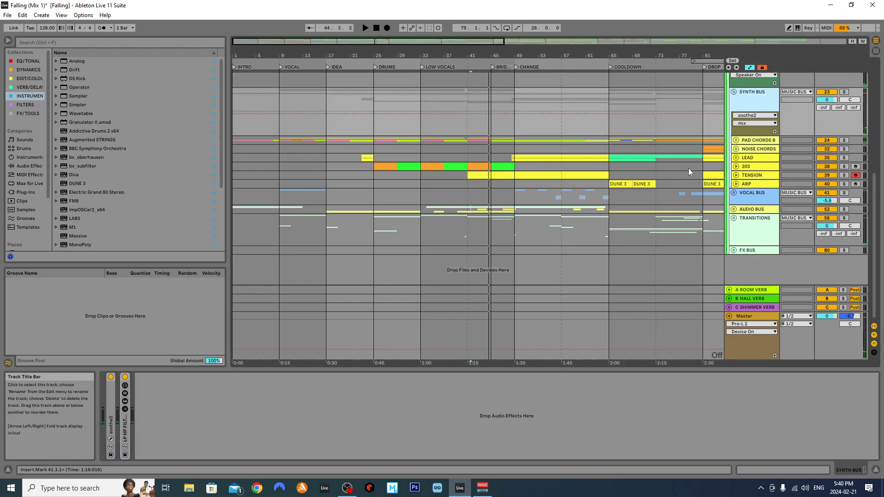
{"action": "left_click", "coordinate": [736, 92]}
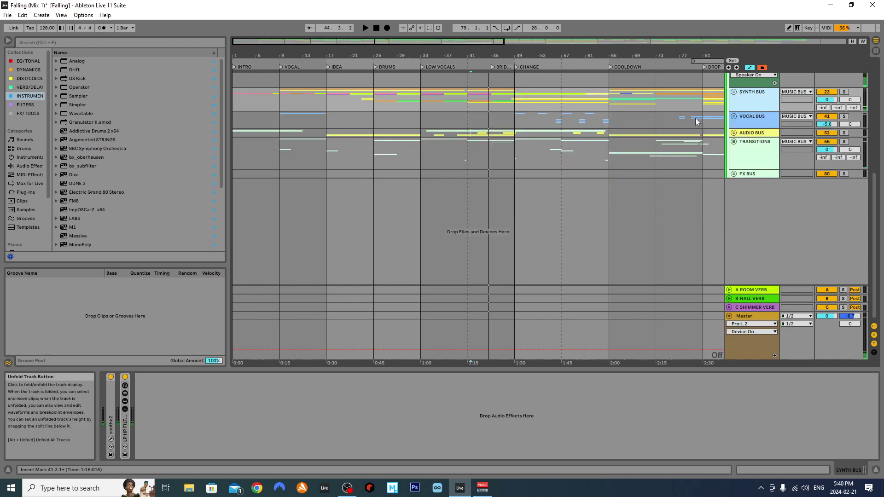
Fit the whole arrangement in view, unfold the TRANSITIONS group and expand its EQ Eight device.
{"action": "key", "text": "w"}
{"action": "left_click", "coordinate": [741, 121]}
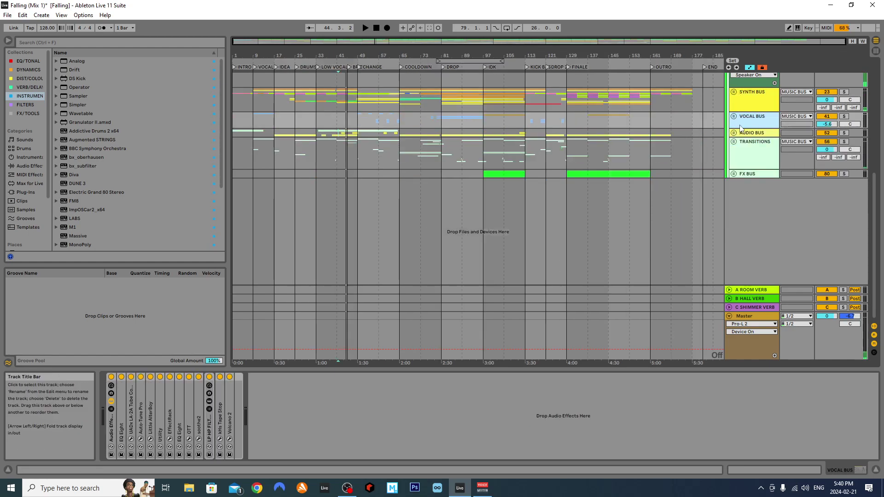
{"action": "left_click", "coordinate": [732, 142]}
{"action": "scroll", "coordinate": [330, 173], "scroll_direction": "down", "scroll_amount": 2}
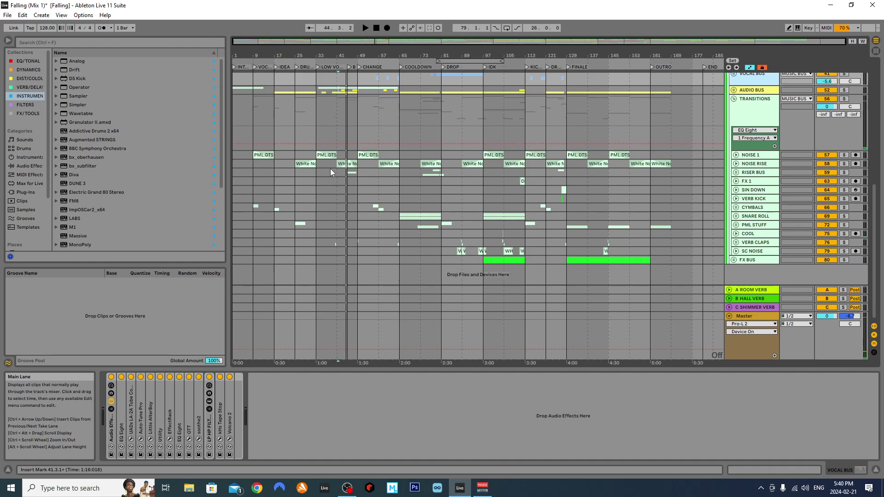
{"action": "left_click", "coordinate": [755, 98]}
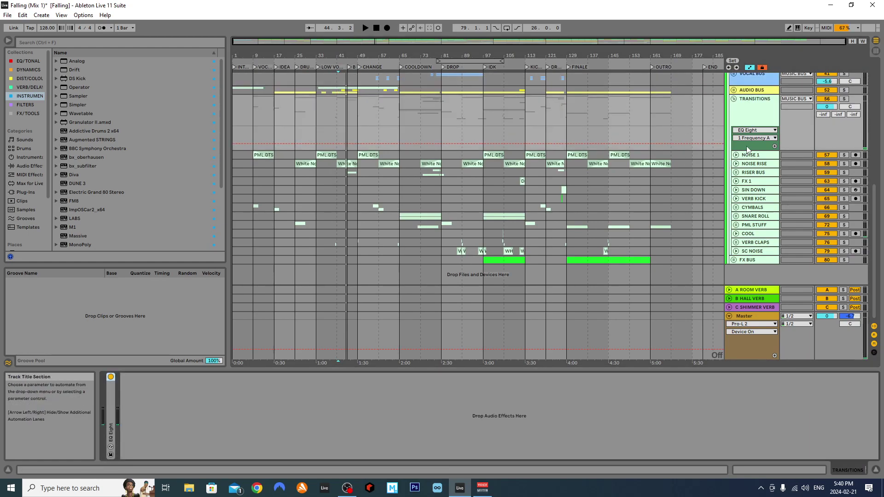
{"action": "double_click", "coordinate": [112, 402]}
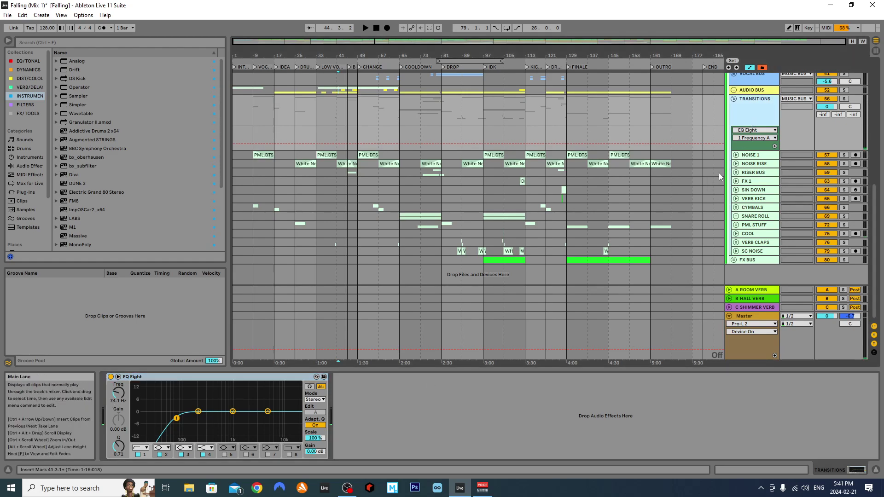
Unfold the NOISE 1 and NOISE RISE tracks and the RISER BUS group inside TRANSITIONS.
{"action": "left_click", "coordinate": [735, 155]}
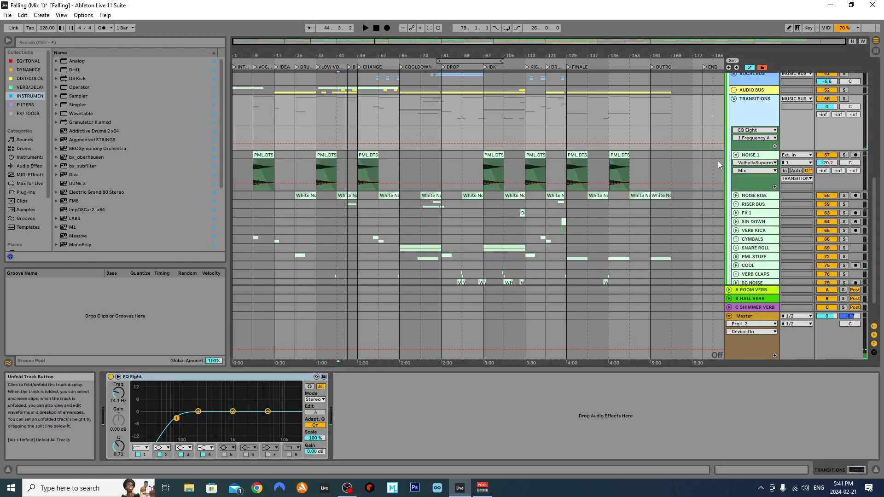
{"action": "left_click", "coordinate": [736, 195]}
{"action": "left_click", "coordinate": [737, 200]}
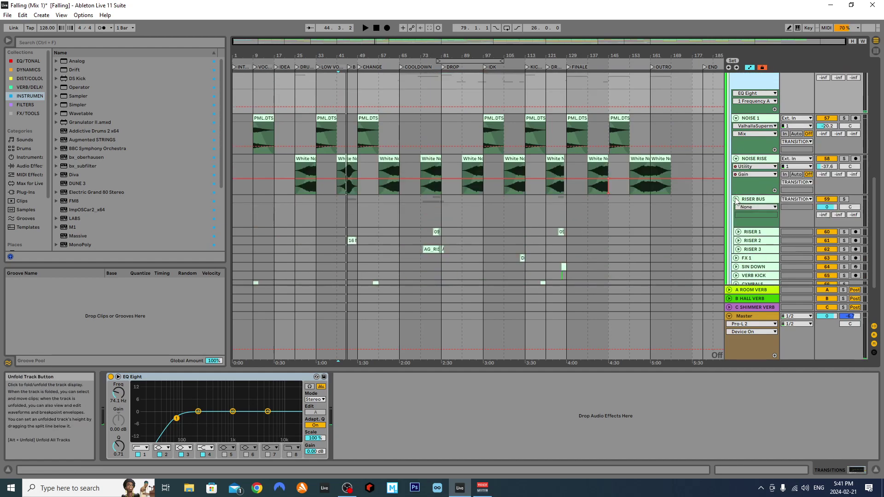
{"action": "scroll", "coordinate": [738, 193], "scroll_direction": "down", "scroll_amount": 3}
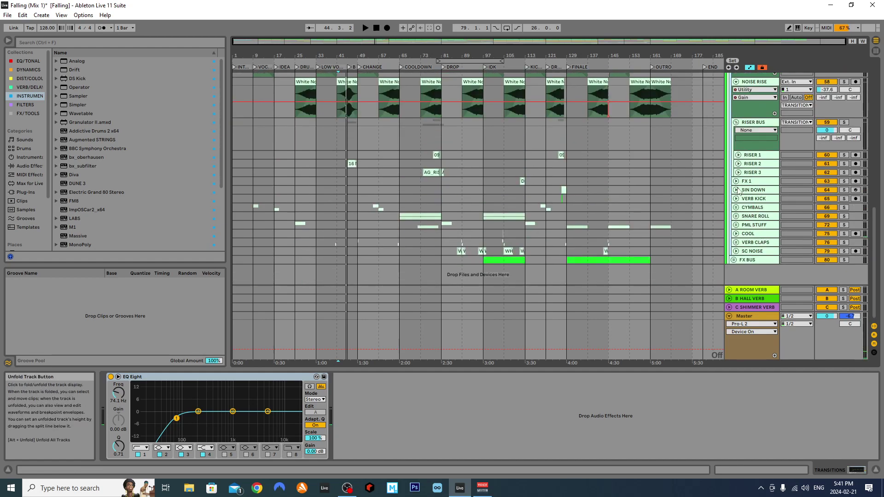
Unfold the SC NOISE track, the VERB CLAPS group with CLAP 1 and CLAP 2, and the COOL track.
{"action": "left_click", "coordinate": [736, 250]}
{"action": "left_click", "coordinate": [736, 242]}
{"action": "scroll", "coordinate": [738, 233], "scroll_direction": "down", "scroll_amount": 5}
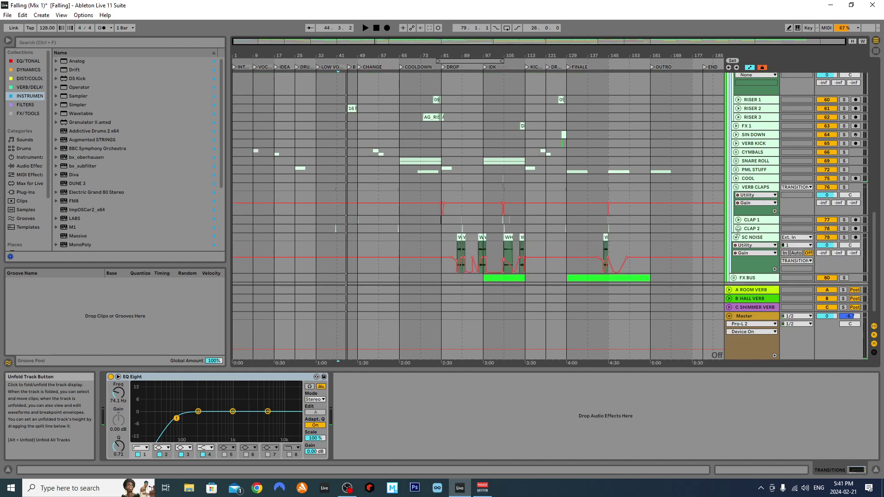
{"action": "left_click", "coordinate": [738, 228]}
{"action": "left_click", "coordinate": [738, 220]}
{"action": "left_click", "coordinate": [736, 178]}
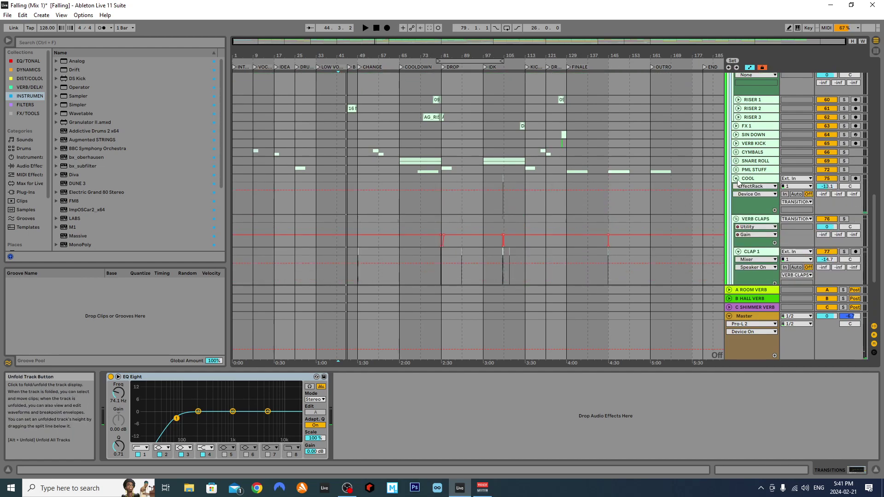
Unfold the PML STUFF group with its VERB NOISE track and the SNARE ROLL group with its CENTRE track.
{"action": "left_click", "coordinate": [736, 170]}
{"action": "left_click", "coordinate": [738, 203]}
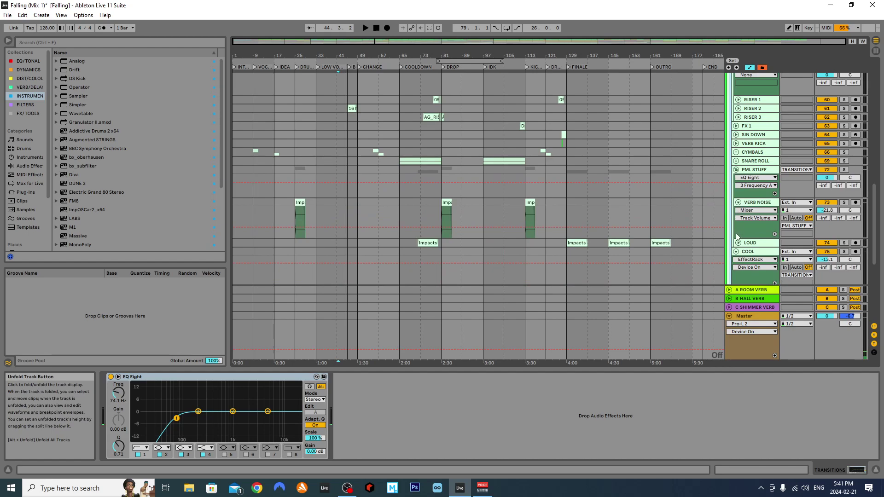
{"action": "left_click", "coordinate": [736, 161]}
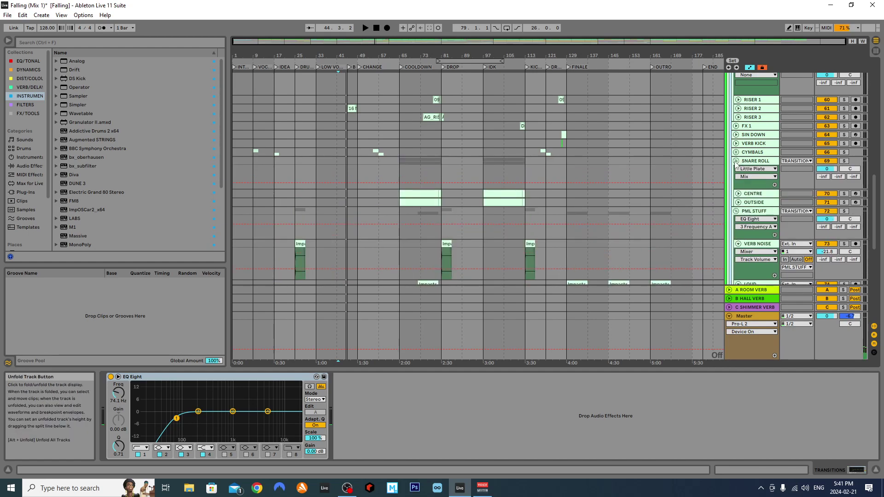
{"action": "left_click", "coordinate": [738, 194]}
{"action": "scroll", "coordinate": [738, 207], "scroll_direction": "up", "scroll_amount": 1}
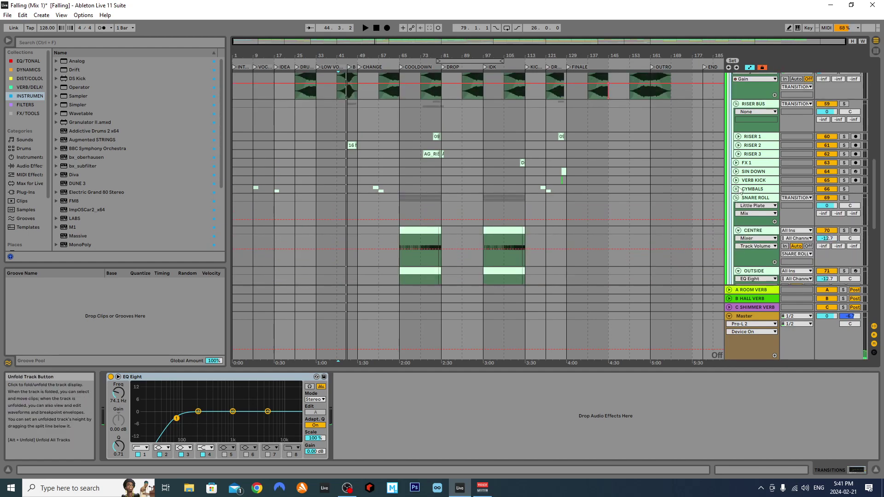
Unfold the CYMBALS group with its CYMBAL track, and the VERB KICK, SIN DOWN and FX 1 tracks.
{"action": "left_click", "coordinate": [736, 189]}
{"action": "left_click", "coordinate": [738, 222]}
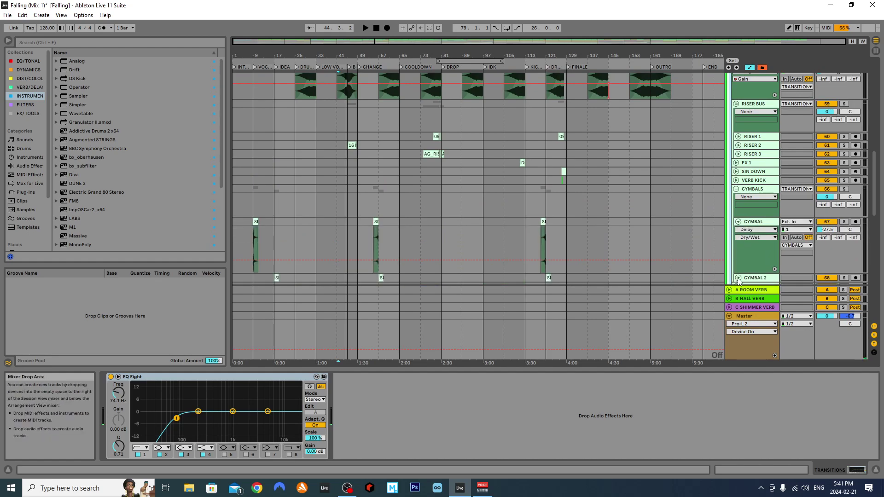
{"action": "left_click", "coordinate": [736, 180]}
{"action": "left_click", "coordinate": [736, 172]}
{"action": "left_click", "coordinate": [736, 162]}
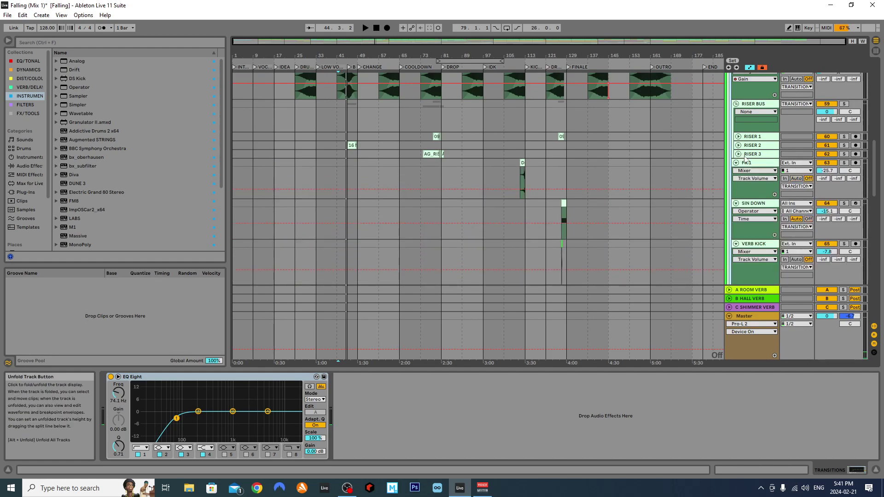
Unfold the RISER 3, RISER 2 and RISER 1 tracks and look over the expanded TRANSITIONS tracks.
{"action": "left_click", "coordinate": [738, 154]}
{"action": "left_click", "coordinate": [738, 145]}
{"action": "left_click", "coordinate": [737, 136]}
{"action": "scroll", "coordinate": [740, 138], "scroll_direction": "up", "scroll_amount": 3}
{"action": "scroll", "coordinate": [748, 132], "scroll_direction": "up", "scroll_amount": 2}
{"action": "scroll", "coordinate": [751, 129], "scroll_direction": "down", "scroll_amount": 4}
{"action": "left_click_drag", "start_coordinate": [874, 151], "coordinate": [875, 293]}
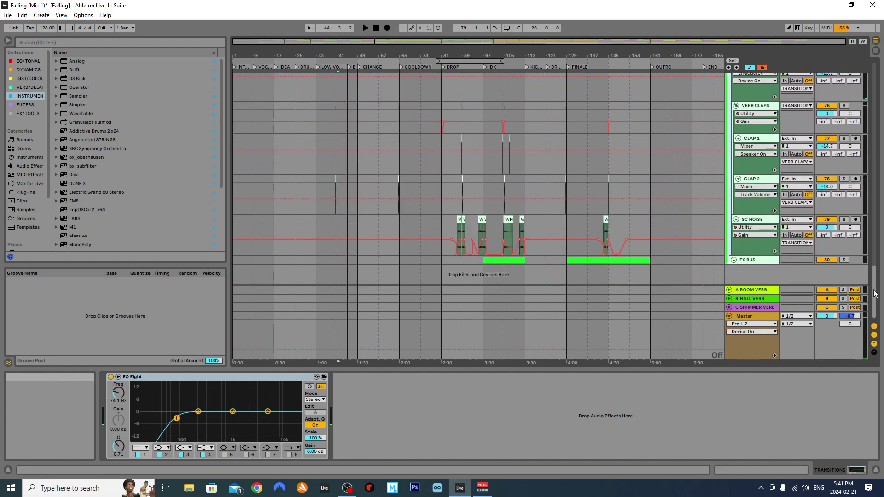
Unfold the FX BUS group briefly, fold it again and return to the start of the TRANSITIONS group.
{"action": "left_click", "coordinate": [733, 260]}
{"action": "left_click", "coordinate": [736, 259]}
{"action": "left_click_drag", "start_coordinate": [877, 278], "coordinate": [880, 118]}
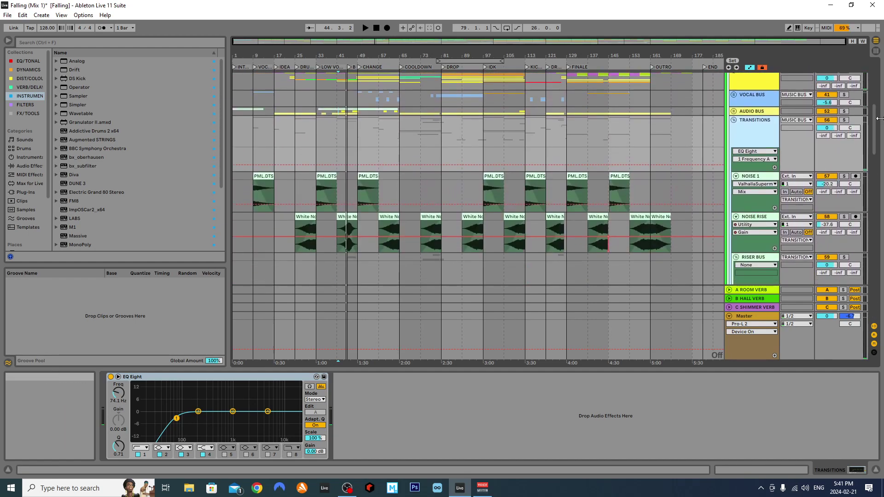
Solo the TRANSITIONS group and play it from just before the first NOISE 1 clip at the VOCAL marker.
{"action": "scroll", "coordinate": [255, 181], "scroll_direction": "up", "scroll_amount": 5}
{"action": "left_click", "coordinate": [255, 181]}
{"action": "left_click", "coordinate": [843, 120]}
{"action": "key", "text": "space"}
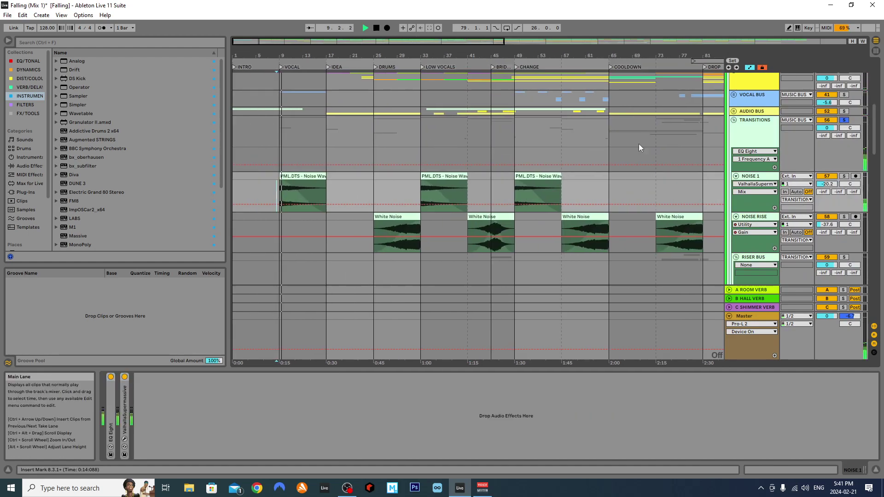
Look over the riser tracks during playback, and expand the ValhallaSupermassive device on the NOISE 1 track.
{"action": "scroll", "coordinate": [307, 143], "scroll_direction": "down", "scroll_amount": 15}
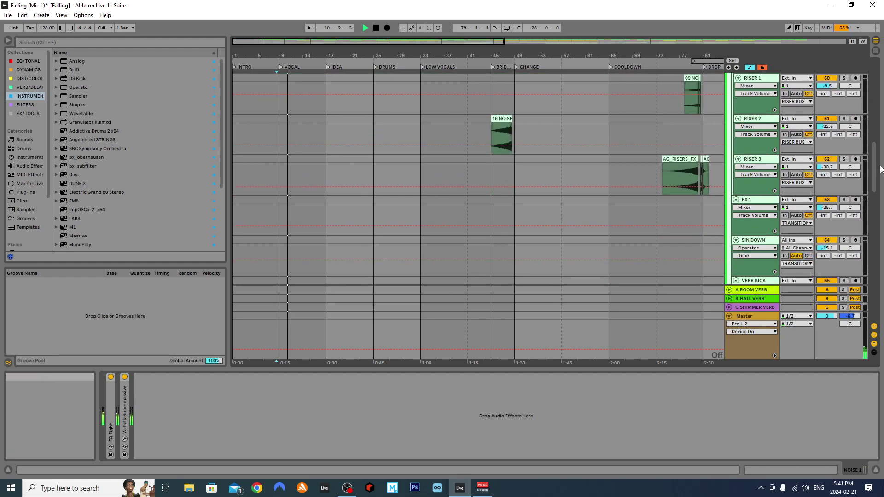
{"action": "left_click_drag", "start_coordinate": [877, 170], "coordinate": [877, 130]}
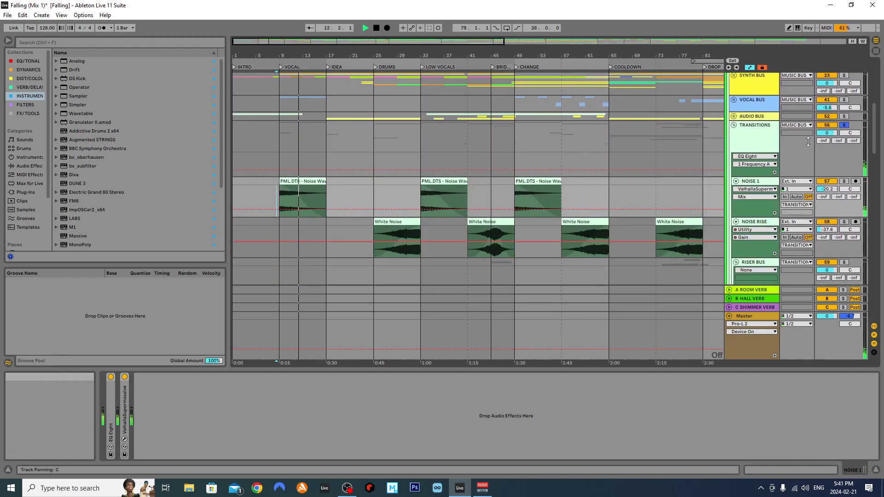
{"action": "left_click", "coordinate": [755, 182]}
{"action": "double_click", "coordinate": [127, 418]}
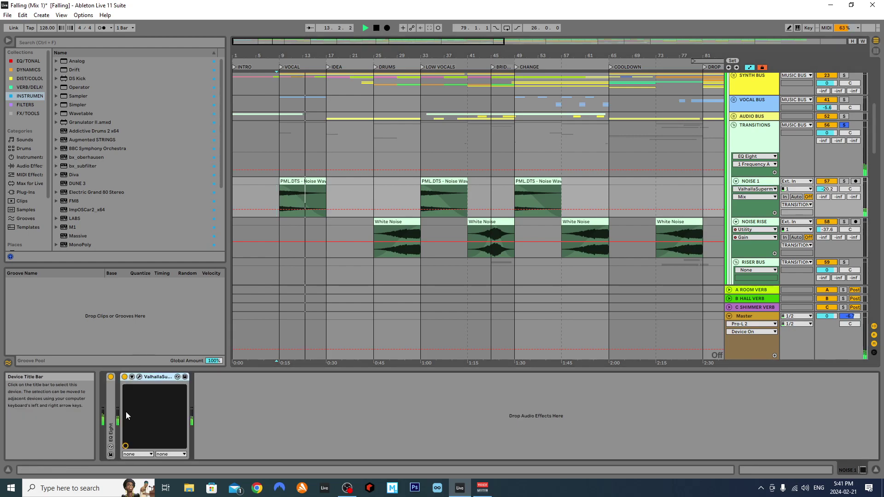
Check the ValhallaSupermassive plug-in on the NOISE 1 track and play the CYMBAL 2 hit at the IDEA marker.
{"action": "left_click", "coordinate": [139, 377]}
{"action": "left_click", "coordinate": [419, 76]}
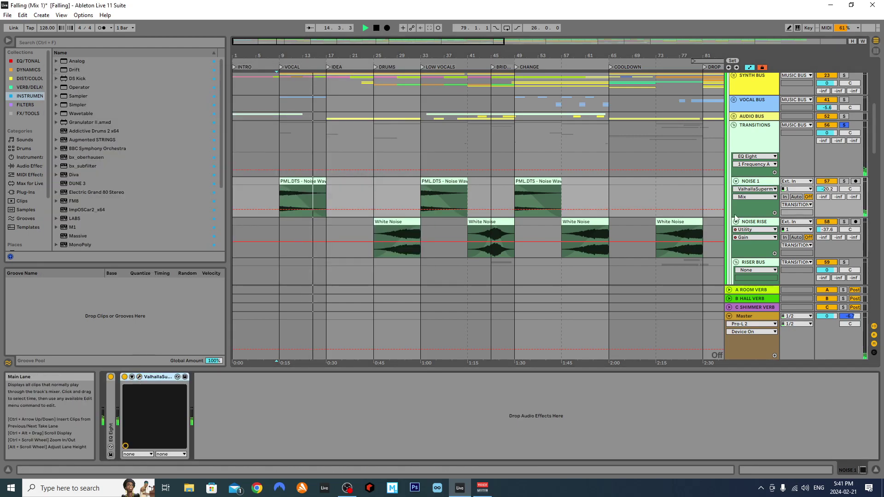
{"action": "left_click_drag", "start_coordinate": [878, 131], "coordinate": [879, 225]}
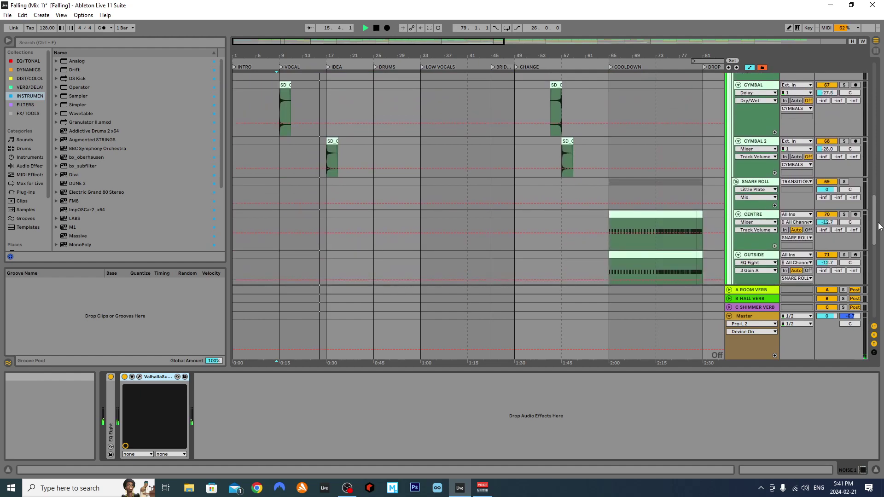
{"action": "left_click", "coordinate": [331, 131]}
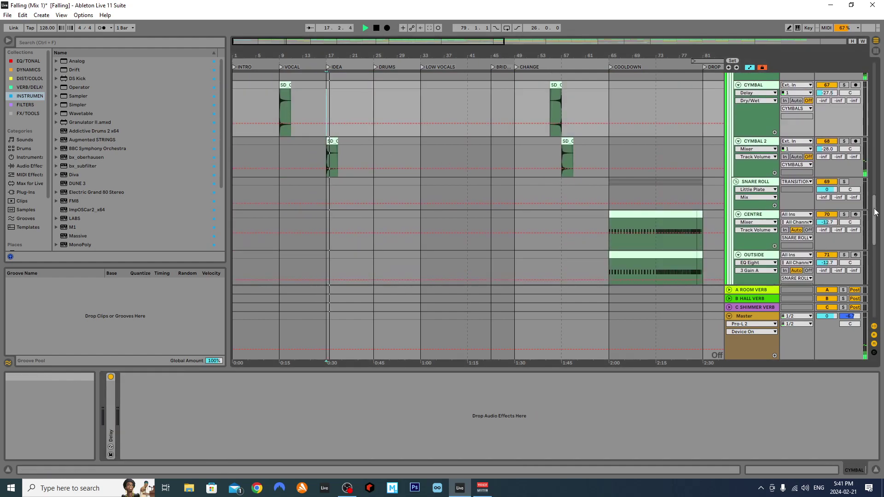
Audition the soloed transitions from just before the DRUMS marker, and the NOISE 1 clip at the LOW VOCALS marker.
{"action": "scroll", "coordinate": [386, 165], "scroll_direction": "down", "scroll_amount": 5}
{"action": "left_click", "coordinate": [371, 208]}
{"action": "key", "text": "space"}
{"action": "key", "text": "space"}
{"action": "left_click_drag", "start_coordinate": [874, 245], "coordinate": [882, 120]}
{"action": "left_click", "coordinate": [409, 205]}
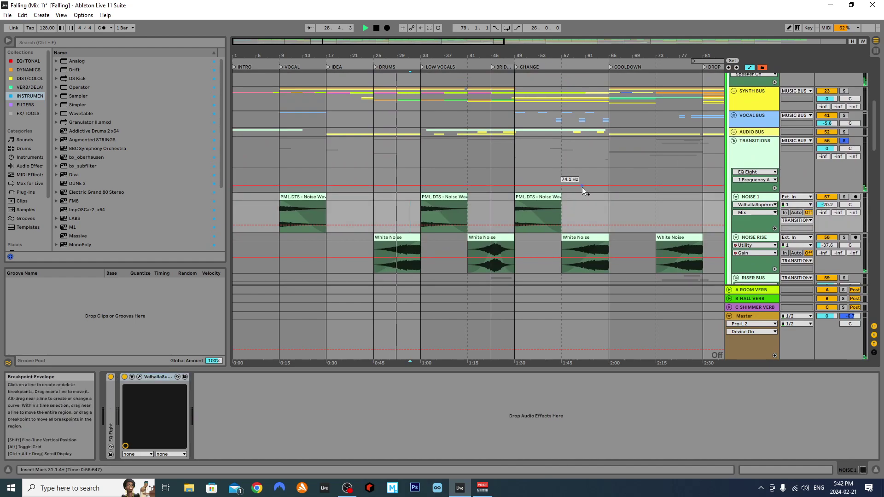
{"action": "left_click", "coordinate": [422, 215]}
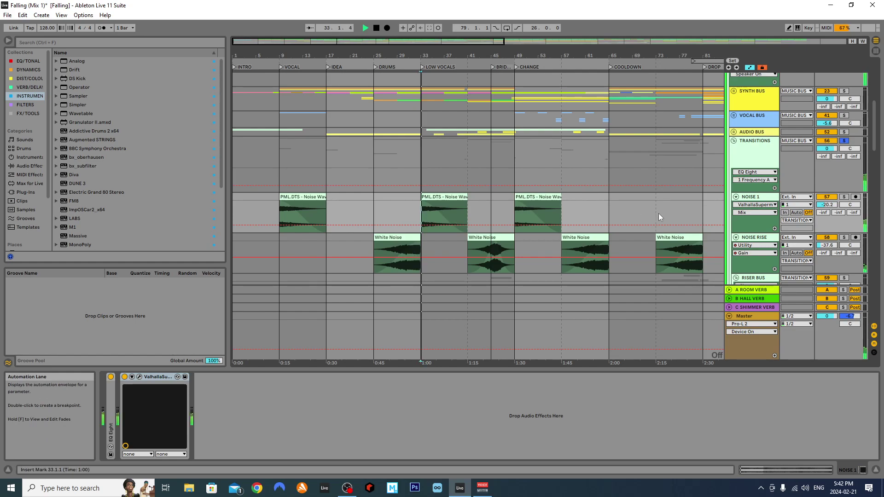
{"action": "key", "text": "space"}
Play the soloed transitions from the start of the RISER 1 clip just before the DROP marker.
{"action": "scroll", "coordinate": [749, 216], "scroll_direction": "down", "scroll_amount": 5}
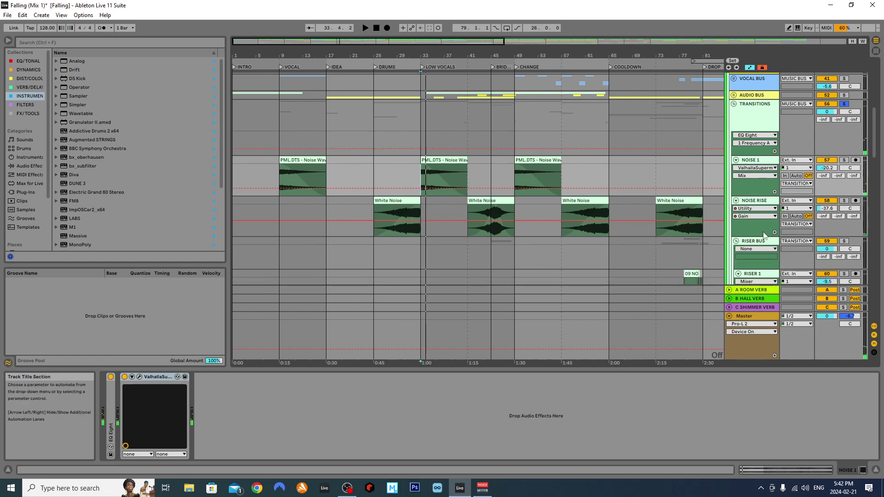
{"action": "scroll", "coordinate": [681, 217], "scroll_direction": "down", "scroll_amount": 3}
{"action": "scroll", "coordinate": [446, 217], "scroll_direction": "up", "scroll_amount": 5}
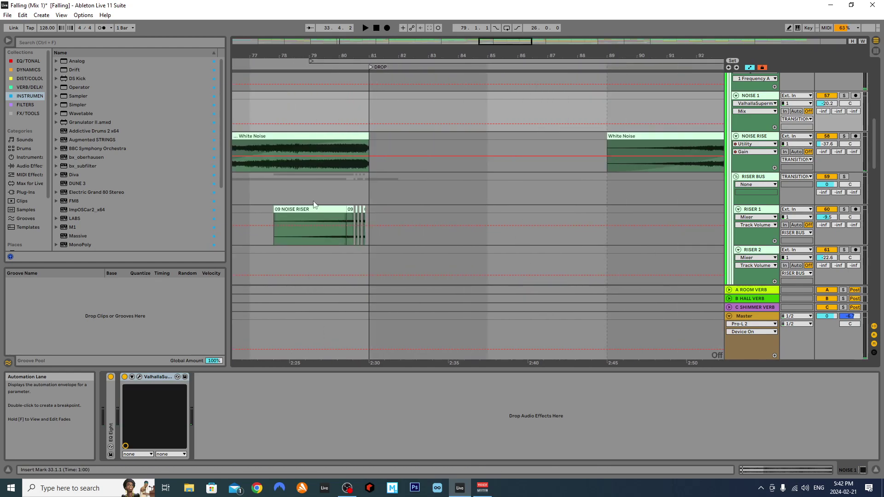
{"action": "left_click", "coordinate": [275, 197]}
{"action": "key", "text": "space"}
{"action": "scroll", "coordinate": [299, 193], "scroll_direction": "down", "scroll_amount": 3}
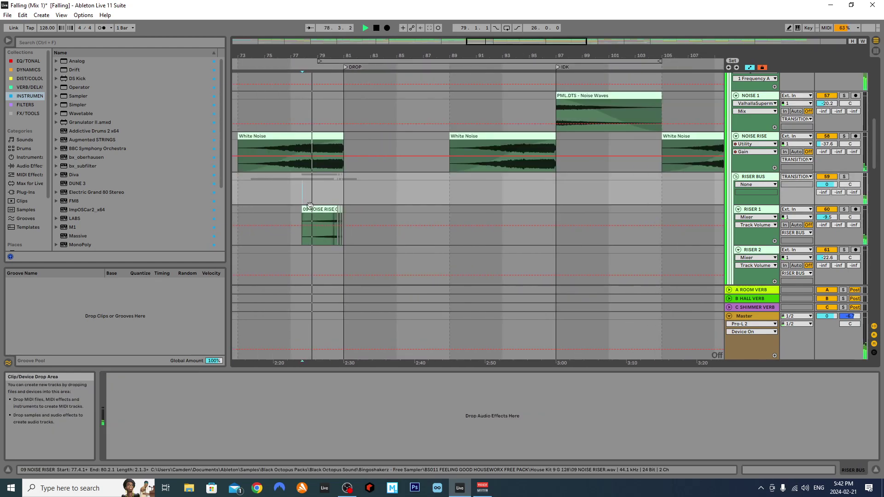
Look over the riser, FX 1 and SIN DOWN tracks while the build-up plays into the drop, and stop playback.
{"action": "scroll", "coordinate": [268, 182], "scroll_direction": "up", "scroll_amount": 2}
{"action": "scroll", "coordinate": [272, 184], "scroll_direction": "down", "scroll_amount": 3}
{"action": "scroll", "coordinate": [273, 181], "scroll_direction": "down", "scroll_amount": 3}
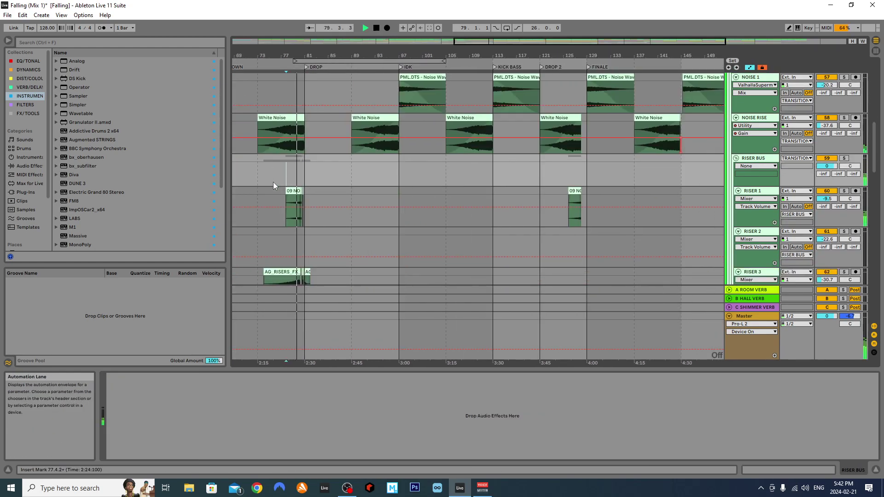
{"action": "scroll", "coordinate": [272, 182], "scroll_direction": "down", "scroll_amount": 3}
{"action": "scroll", "coordinate": [260, 171], "scroll_direction": "down", "scroll_amount": 8}
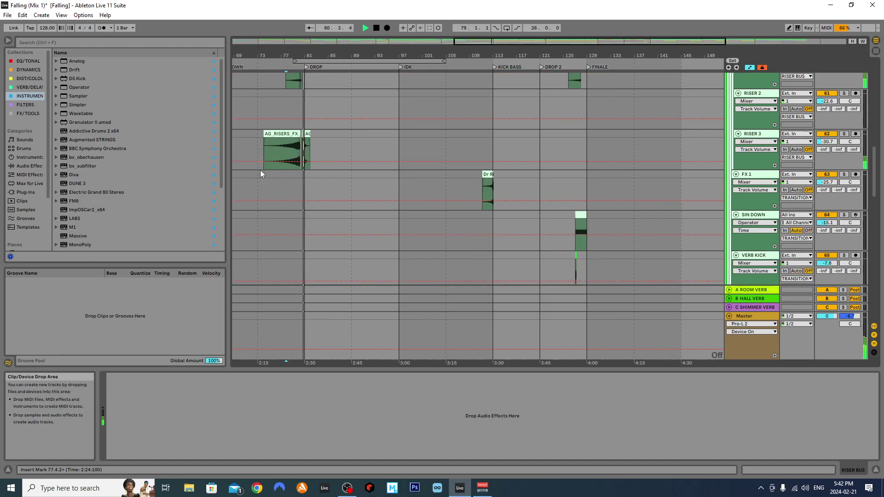
{"action": "scroll", "coordinate": [263, 172], "scroll_direction": "up", "scroll_amount": 10}
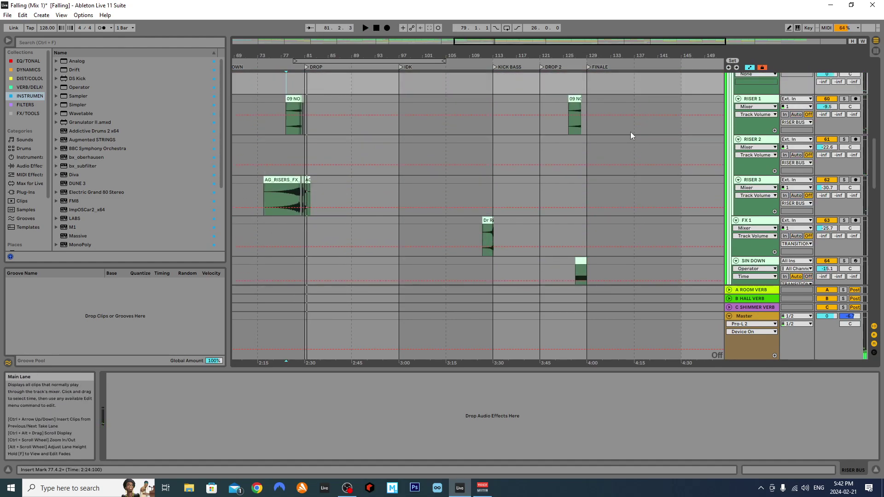
Show the whole arrangement and look over where the riser, FX and noise clips sit across the song.
{"action": "left_click_drag", "start_coordinate": [506, 43], "coordinate": [376, 44]}
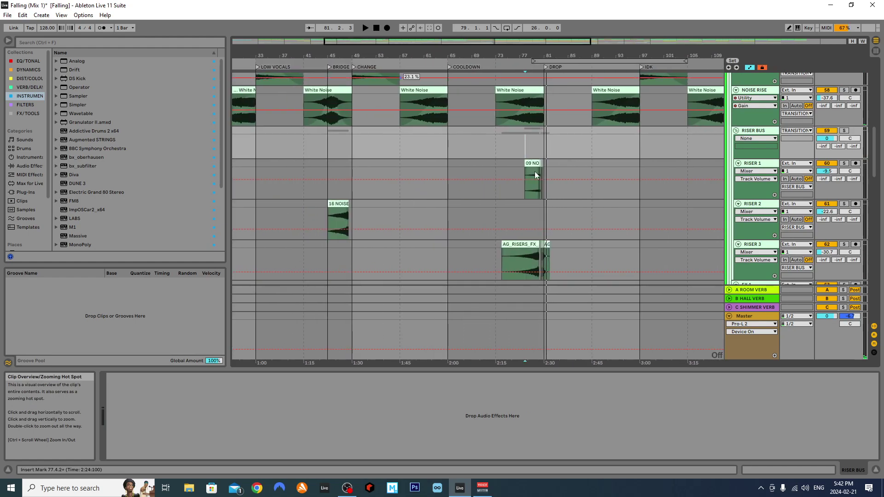
{"action": "scroll", "coordinate": [635, 189], "scroll_direction": "up", "scroll_amount": 13}
{"action": "key", "text": "w"}
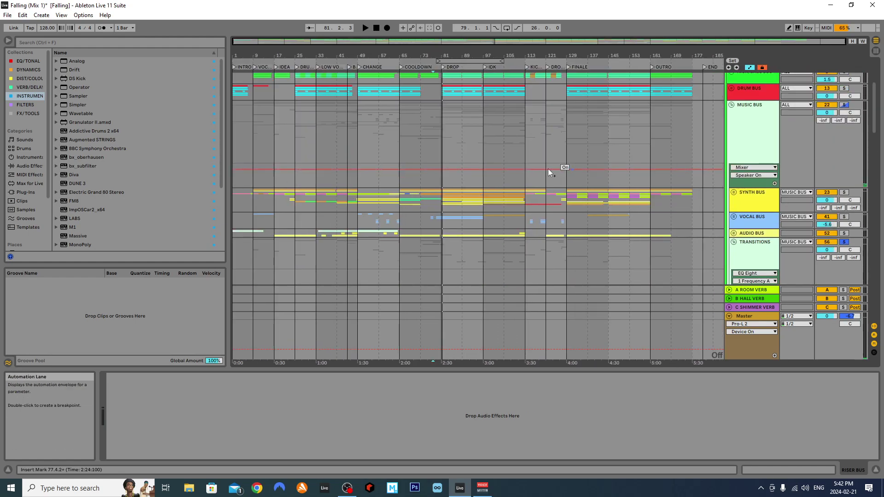
{"action": "scroll", "coordinate": [490, 156], "scroll_direction": "down", "scroll_amount": 14}
{"action": "scroll", "coordinate": [490, 158], "scroll_direction": "up", "scroll_amount": 6}
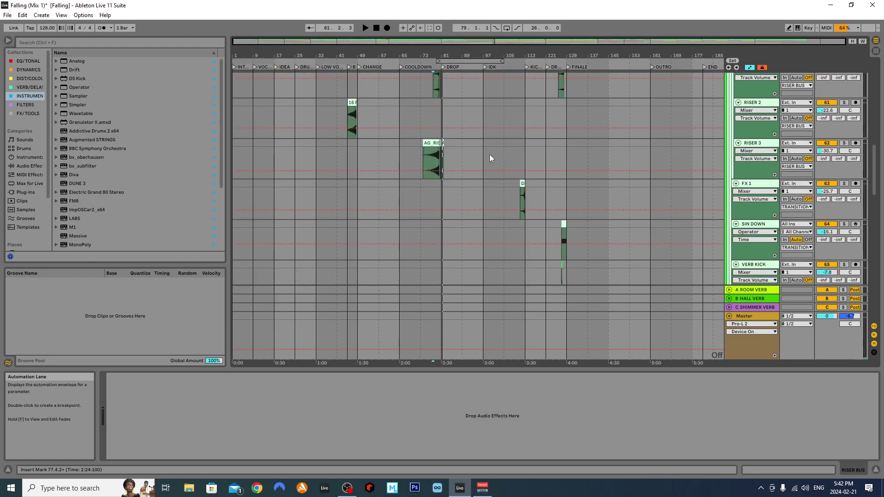
{"action": "scroll", "coordinate": [675, 156], "scroll_direction": "up", "scroll_amount": 6}
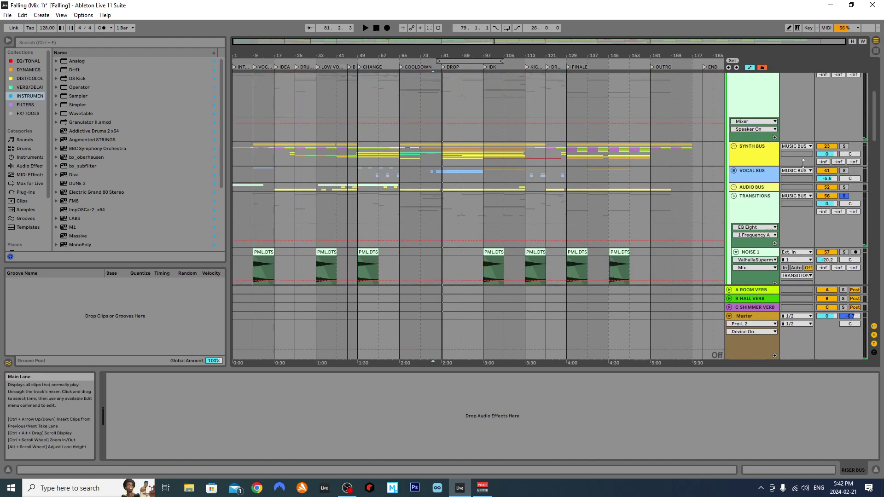
Unsolo and fold the TRANSITIONS group, and unfold the SYNTH BUS and DRUM BUS groups.
{"action": "left_click", "coordinate": [733, 196]}
{"action": "left_click", "coordinate": [733, 146]}
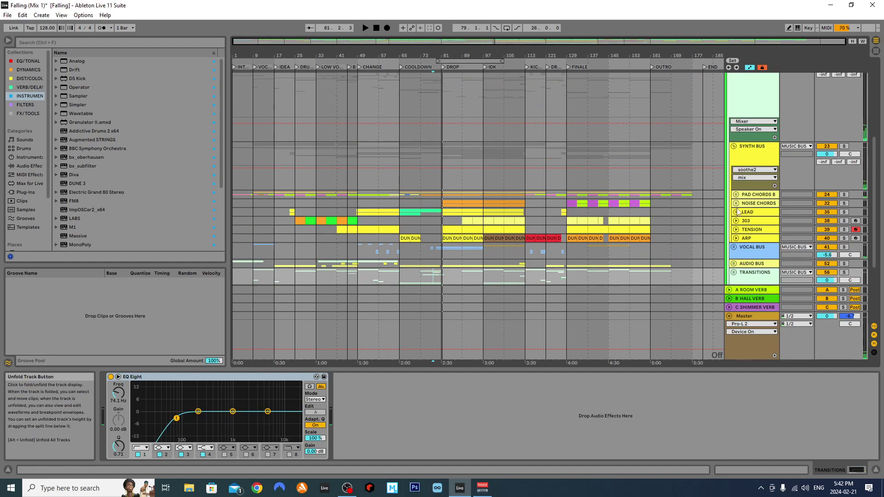
{"action": "scroll", "coordinate": [735, 169], "scroll_direction": "up", "scroll_amount": 5}
{"action": "left_click", "coordinate": [732, 135]}
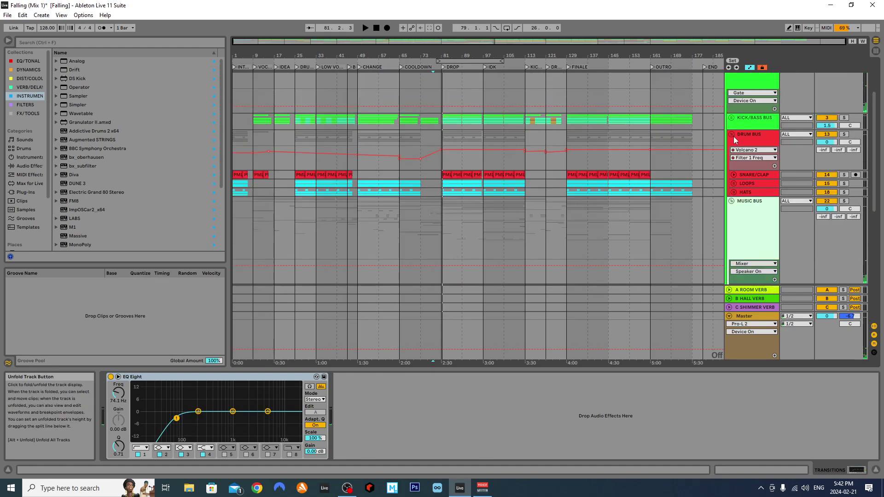
{"action": "left_click", "coordinate": [733, 135]}
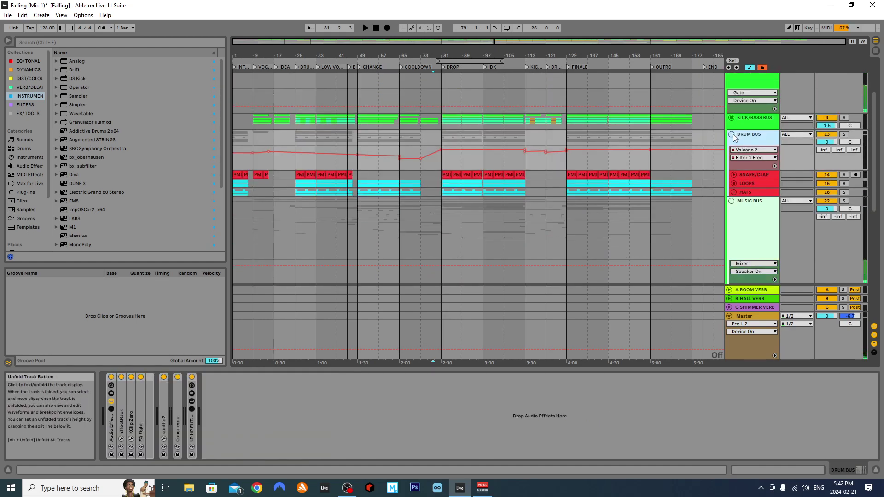
{"action": "left_click", "coordinate": [733, 122]}
{"action": "left_click", "coordinate": [732, 138]}
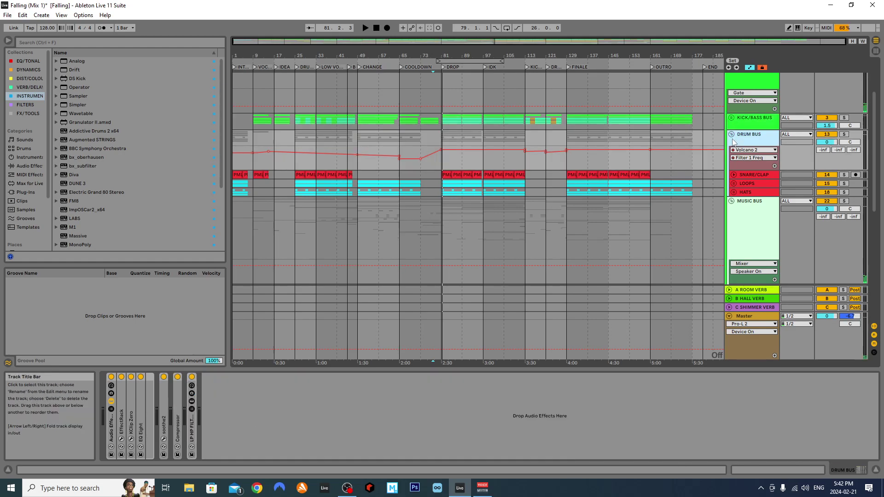
Unfold the TRANSITIONS group again and look through its tracks down to the SNARE ROLL group.
{"action": "scroll", "coordinate": [733, 138], "scroll_direction": "down", "scroll_amount": 10}
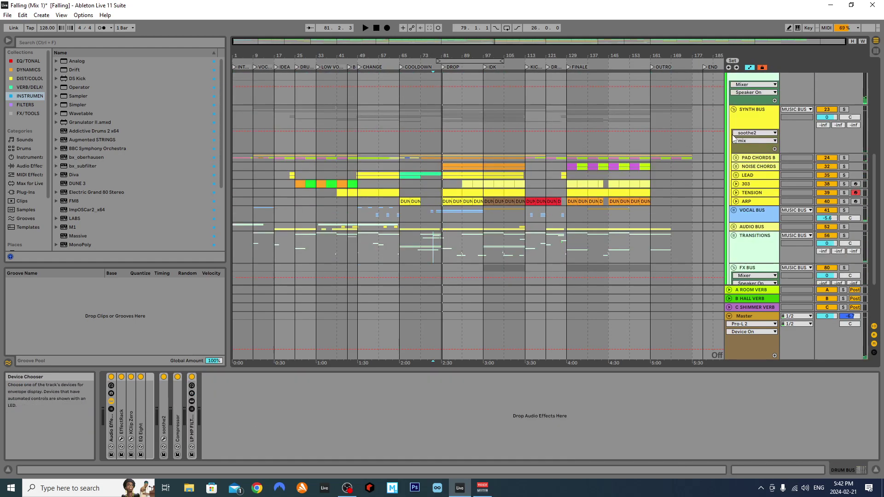
{"action": "scroll", "coordinate": [734, 137], "scroll_direction": "down", "scroll_amount": 1}
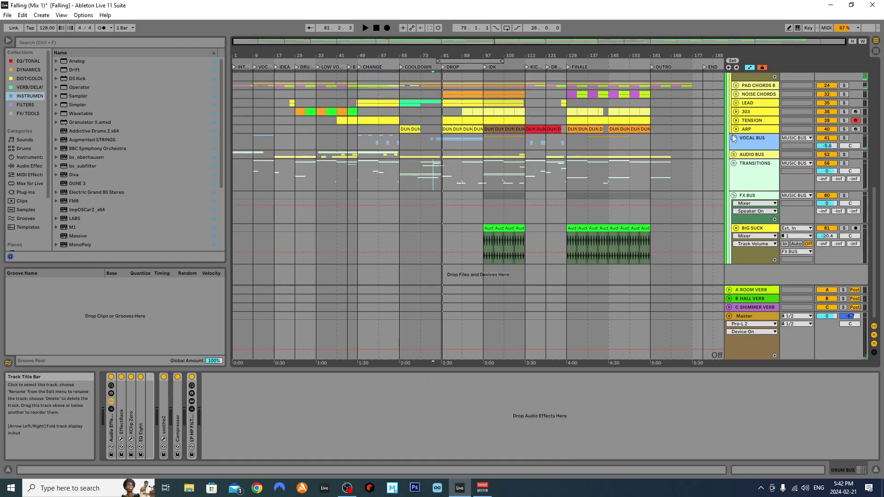
{"action": "left_click", "coordinate": [733, 164]}
{"action": "scroll", "coordinate": [735, 167], "scroll_direction": "down", "scroll_amount": 8}
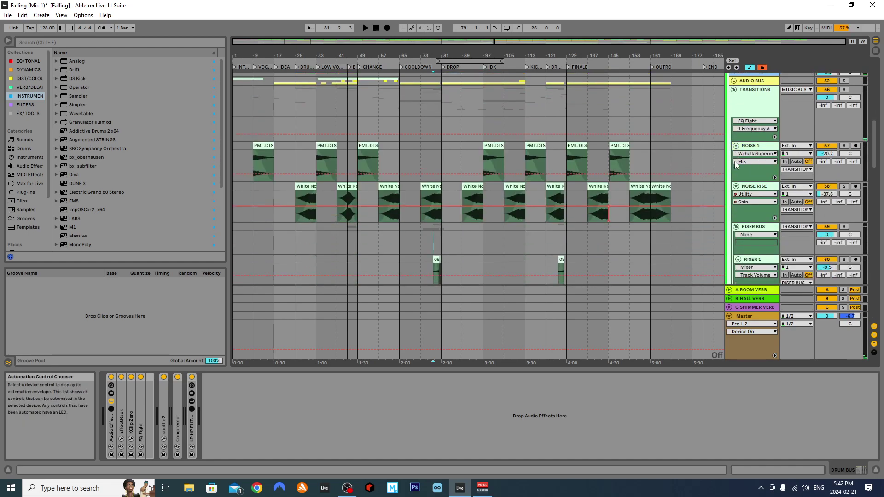
{"action": "scroll", "coordinate": [735, 165], "scroll_direction": "down", "scroll_amount": 8}
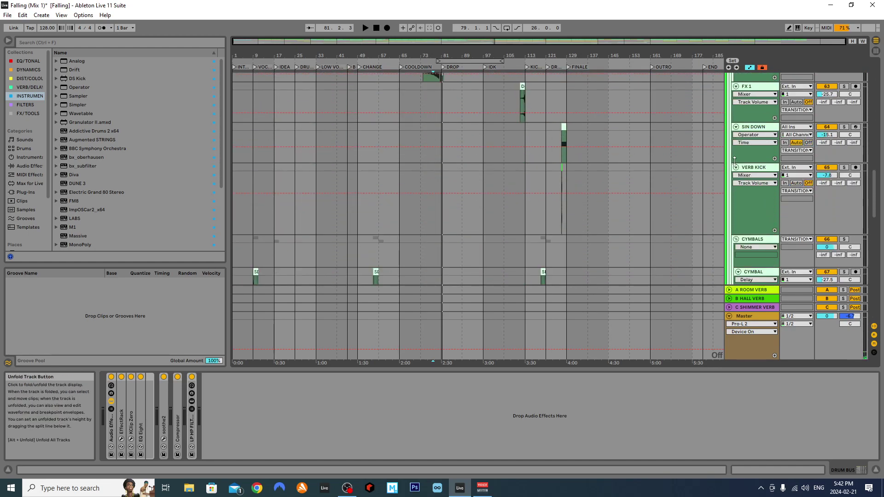
{"action": "scroll", "coordinate": [735, 165], "scroll_direction": "down", "scroll_amount": 4}
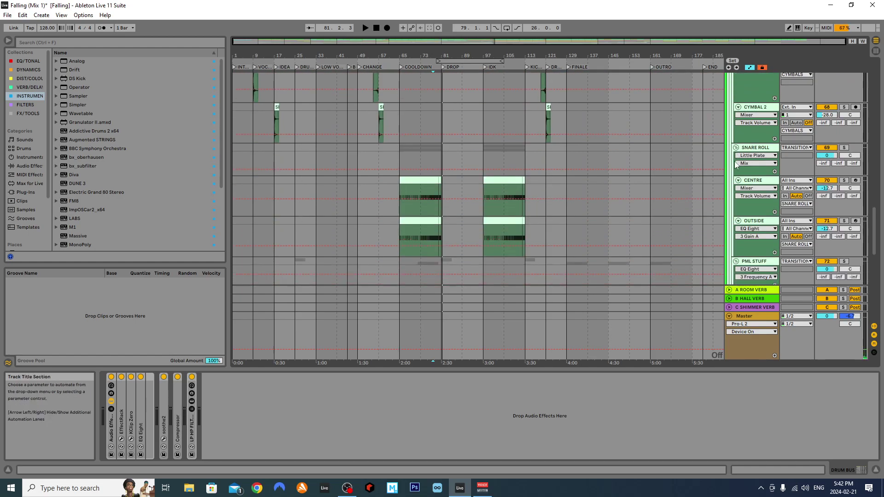
Show the SNARE ROLL group's devices, solo the group and play it from the COOLDOWN marker.
{"action": "left_click", "coordinate": [749, 134]}
{"action": "scroll", "coordinate": [423, 183], "scroll_direction": "up", "scroll_amount": 4}
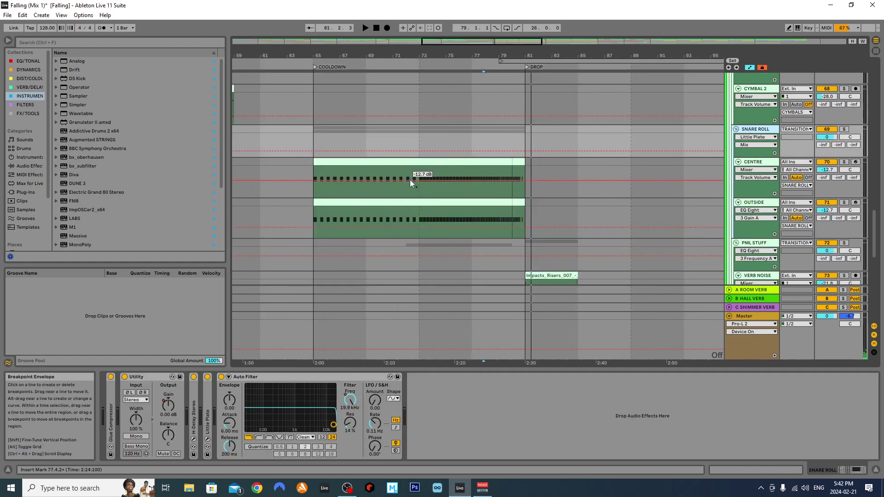
{"action": "left_click", "coordinate": [843, 129]}
{"action": "left_click", "coordinate": [322, 151]}
{"action": "key", "text": "space"}
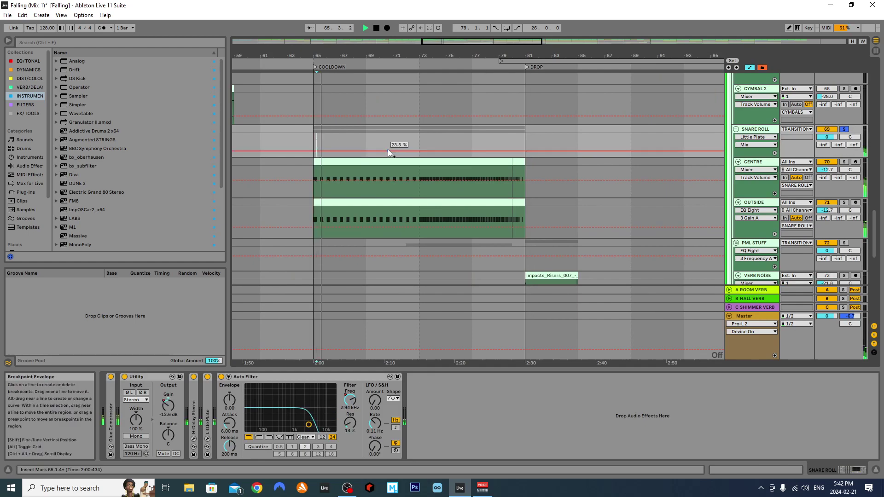
Stop playback and inspect the SD_Snare_ATL sampler and EQ Eight on the CENTRE track, collapsing each after viewing.
{"action": "left_click", "coordinate": [758, 163]}
{"action": "key", "text": "space"}
{"action": "double_click", "coordinate": [110, 416]}
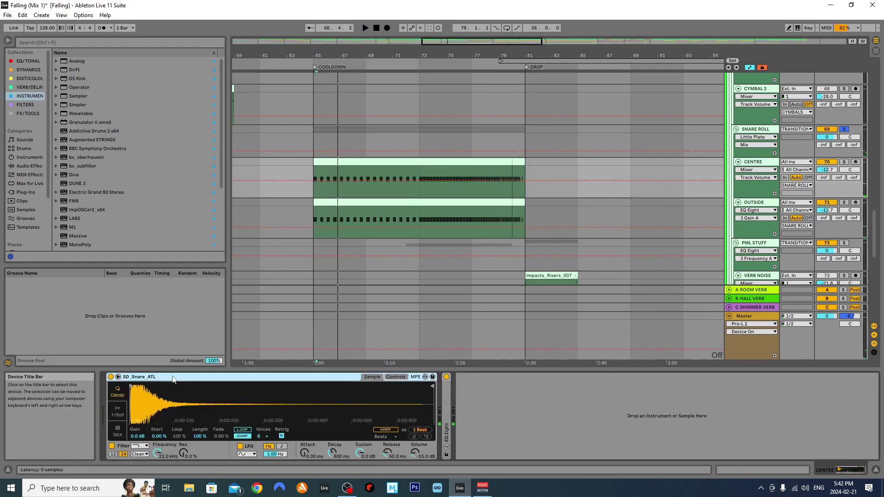
{"action": "double_click", "coordinate": [159, 375]}
{"action": "double_click", "coordinate": [124, 411]}
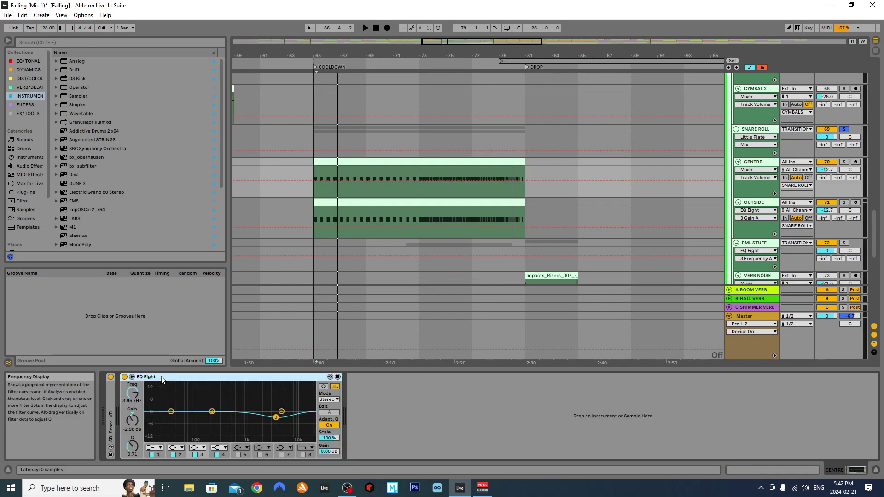
{"action": "double_click", "coordinate": [162, 377]}
Solo the OUTSIDE track, play it from the COOLDOWN marker and expand its EQ Eight.
{"action": "left_click", "coordinate": [865, 202]}
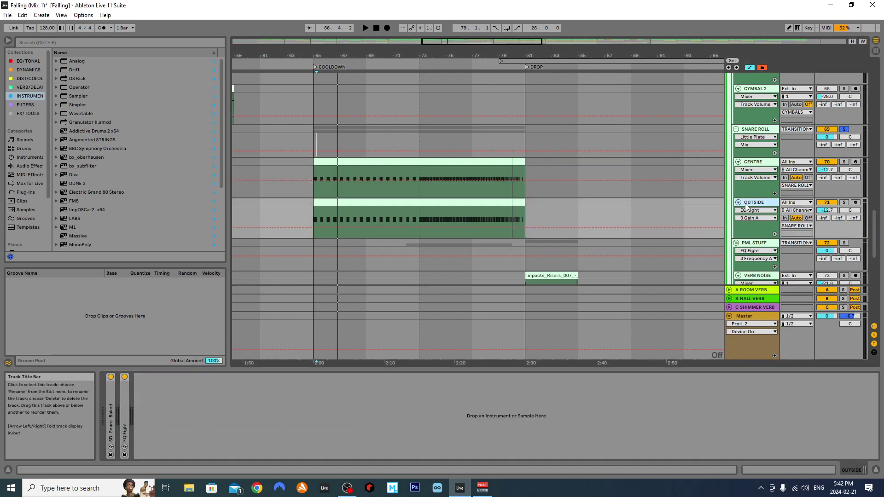
{"action": "left_click", "coordinate": [843, 202]}
{"action": "key", "text": "space"}
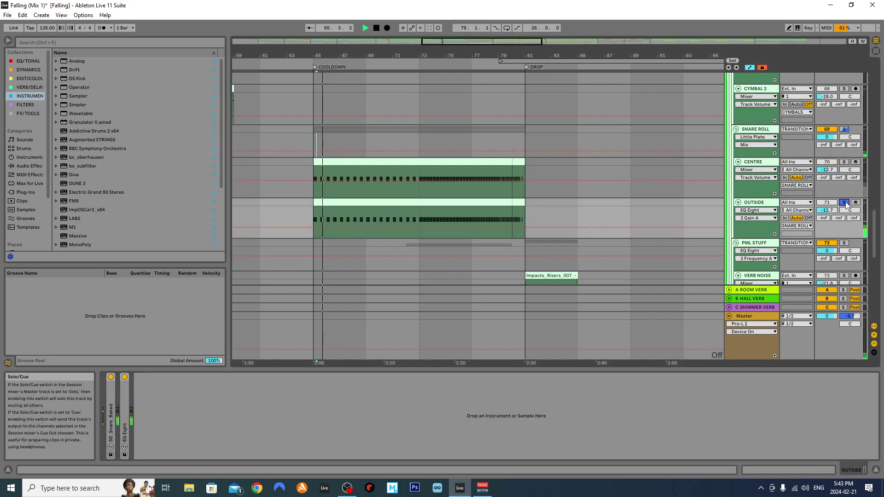
{"action": "double_click", "coordinate": [125, 398]}
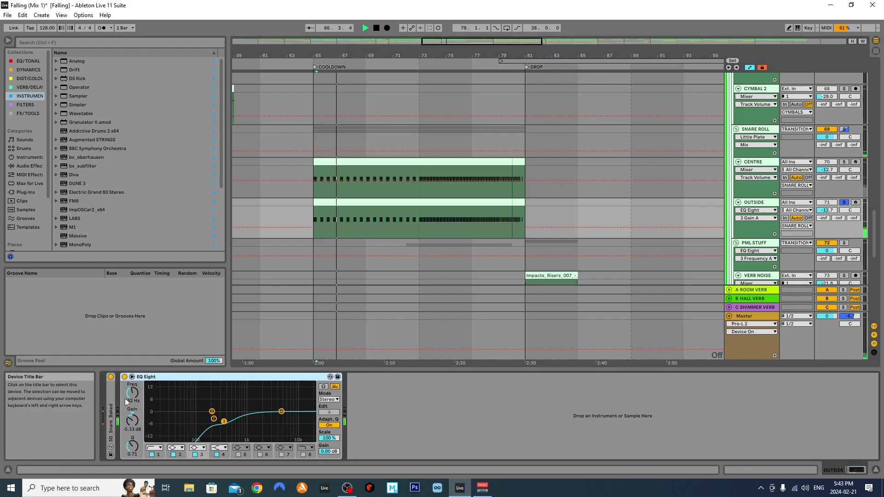
Audition the CENTRE track soloed, and restore the SNARE ROLL group solo to hear it together with OUTSIDE.
{"action": "left_click", "coordinate": [874, 159]}
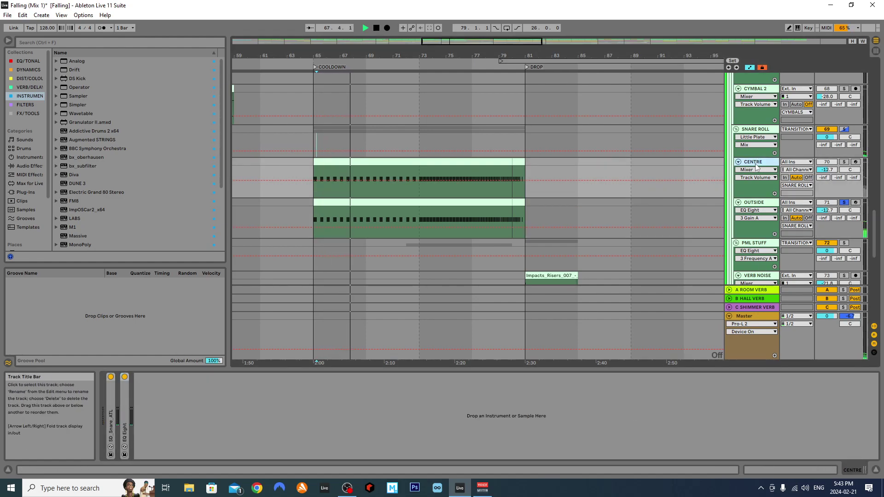
{"action": "left_click", "coordinate": [844, 162]}
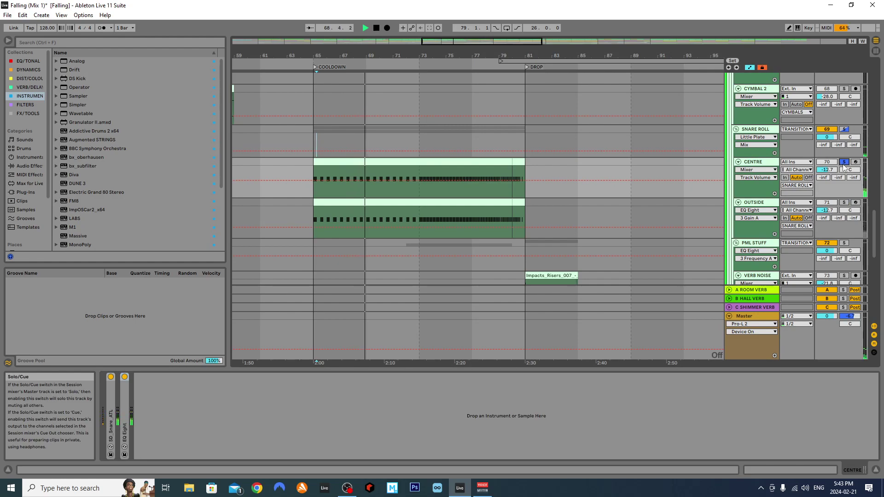
{"action": "left_click", "coordinate": [845, 130]}
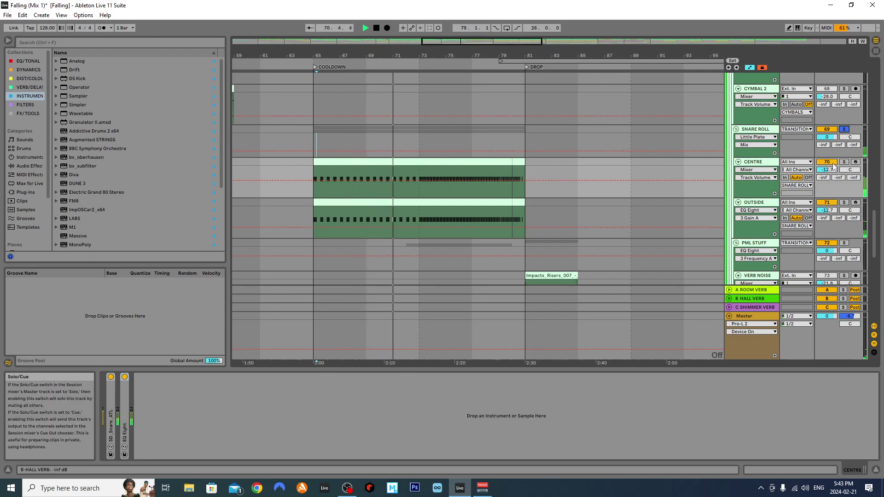
{"action": "left_click", "coordinate": [764, 202]}
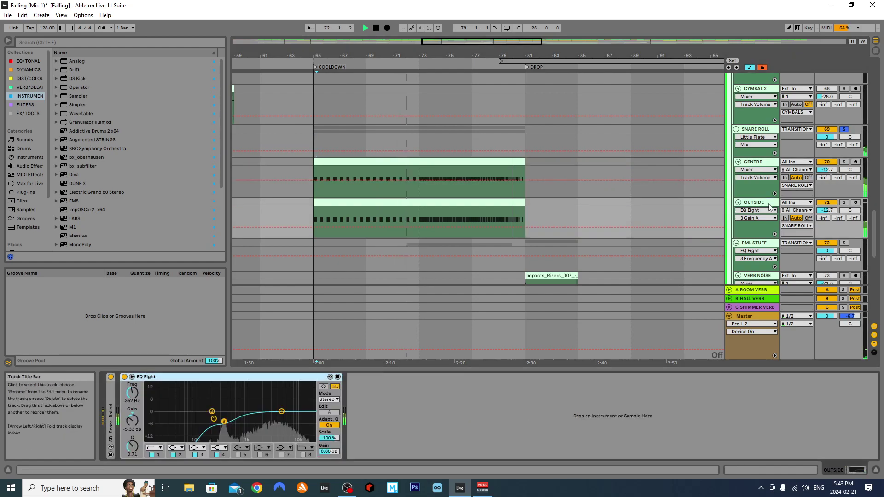
Collapse OUTSIDE's EQ Eight, stop playback, and compare the SD_Snare_Baked sampler on OUTSIDE with SD_Snare_ATL on CENTRE.
{"action": "double_click", "coordinate": [151, 377]}
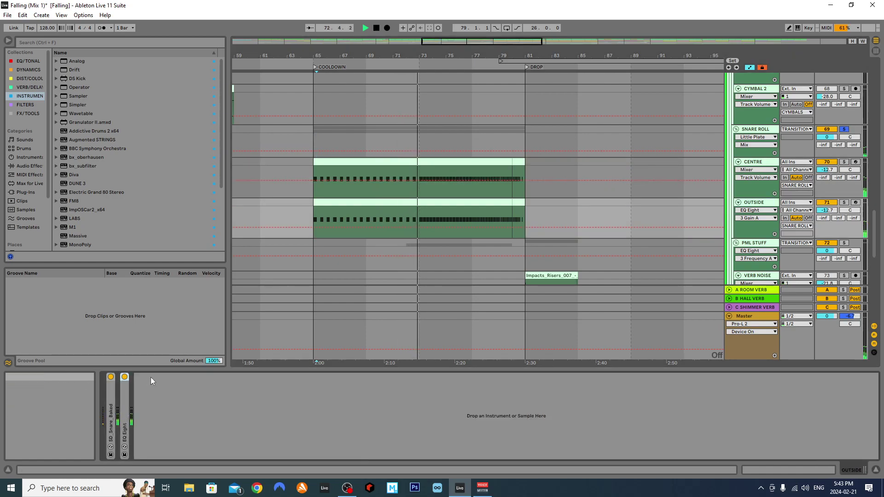
{"action": "double_click", "coordinate": [112, 409]}
{"action": "key", "text": "space"}
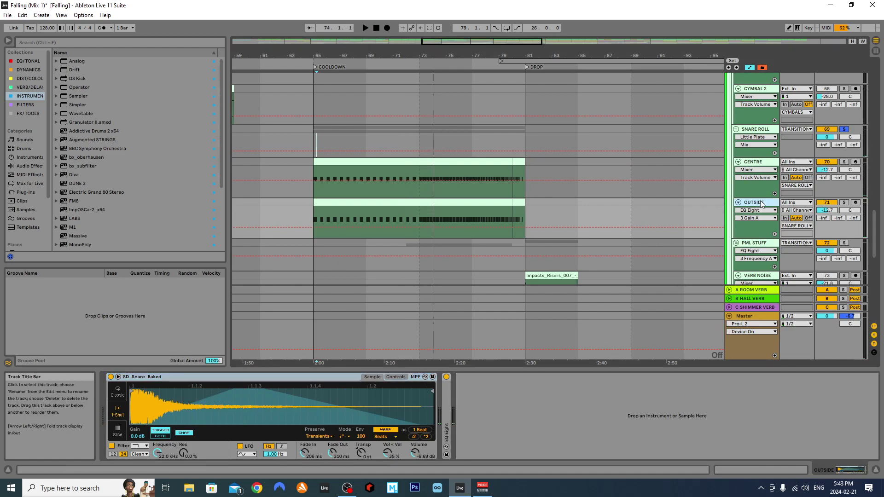
{"action": "left_click", "coordinate": [757, 164]}
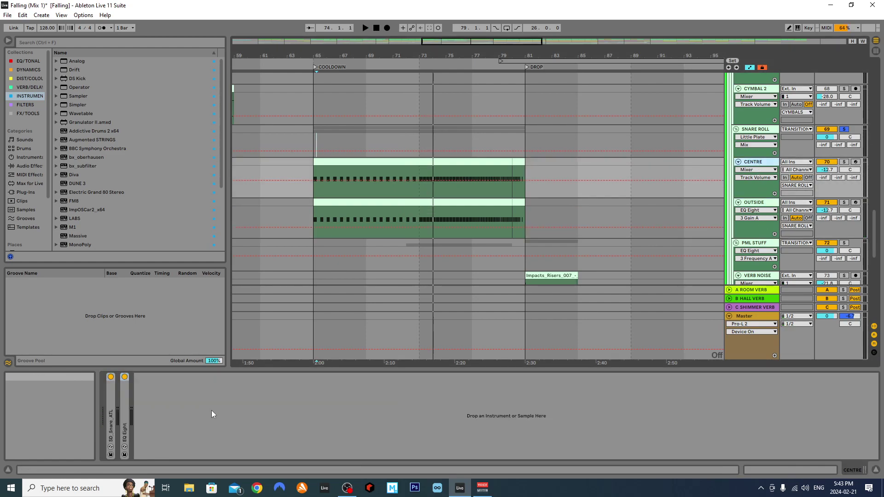
{"action": "double_click", "coordinate": [112, 422]}
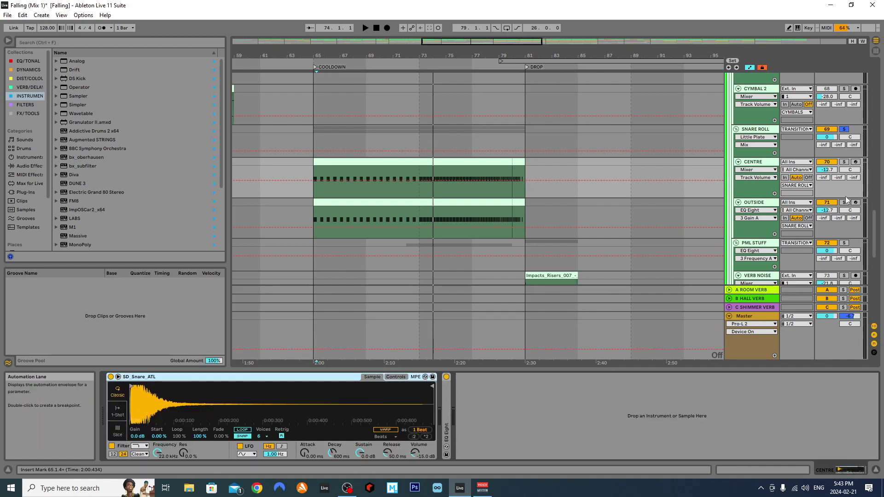
Fold the CENTRE and OUTSIDE tracks inside the SNARE ROLL group.
{"action": "left_click", "coordinate": [739, 162]}
{"action": "left_click", "coordinate": [754, 171]}
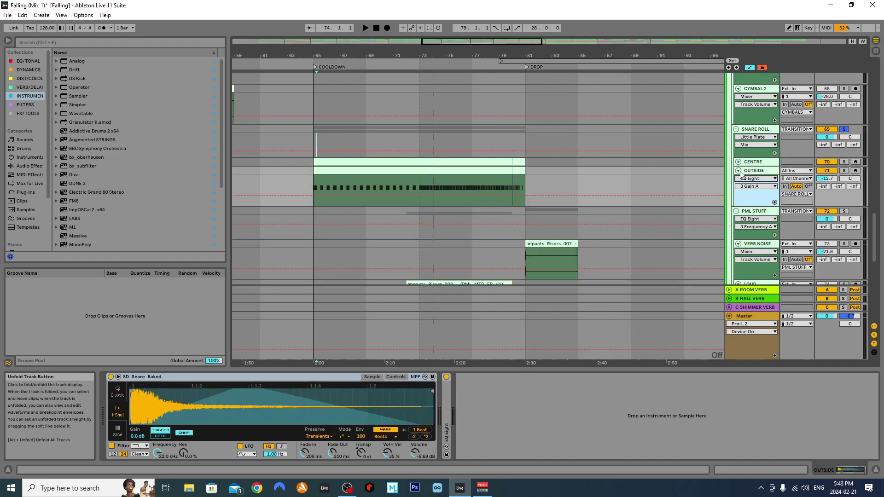
{"action": "left_click", "coordinate": [738, 171]}
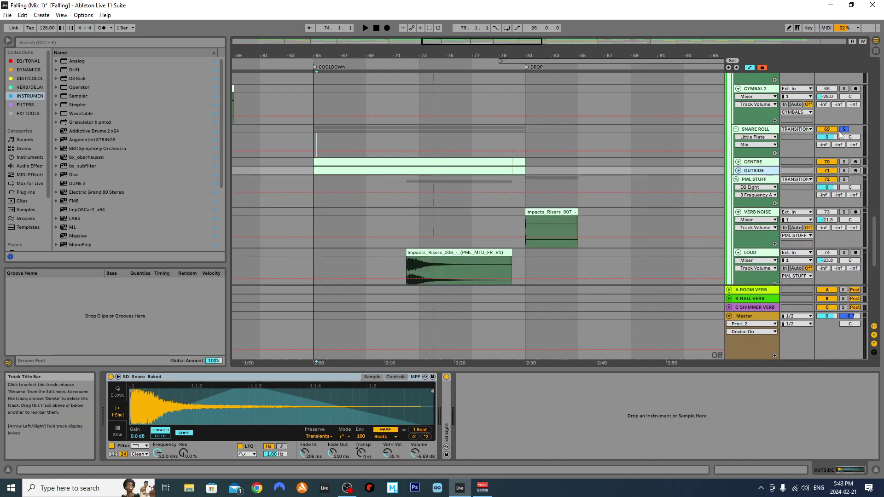
Show the SNARE ROLL group's Utility Gain automation, followed by its Auto Filter Frequency automation.
{"action": "left_click", "coordinate": [749, 138]}
{"action": "left_click", "coordinate": [745, 158]}
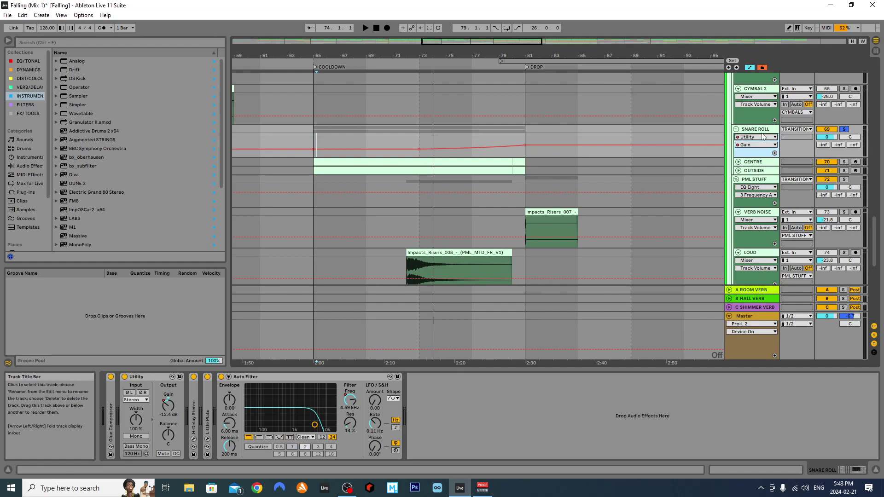
{"action": "left_click", "coordinate": [761, 140]}
{"action": "left_click", "coordinate": [753, 182]}
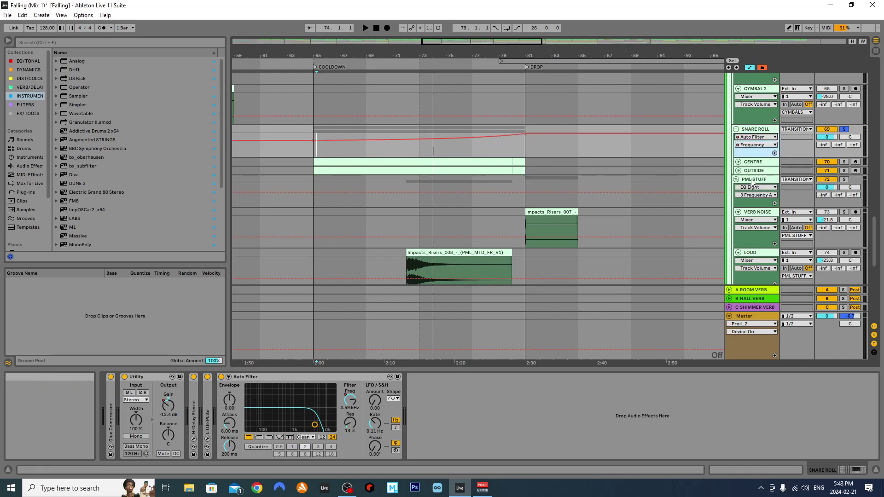
Expand H-Delay and Little Plate on the SNARE ROLL group, and collapse all of its devices after viewing.
{"action": "double_click", "coordinate": [193, 417]}
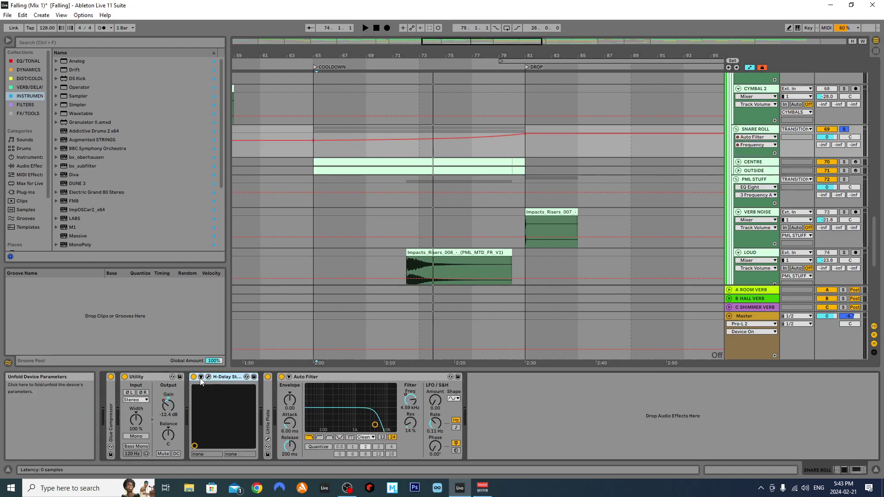
{"action": "double_click", "coordinate": [267, 405]}
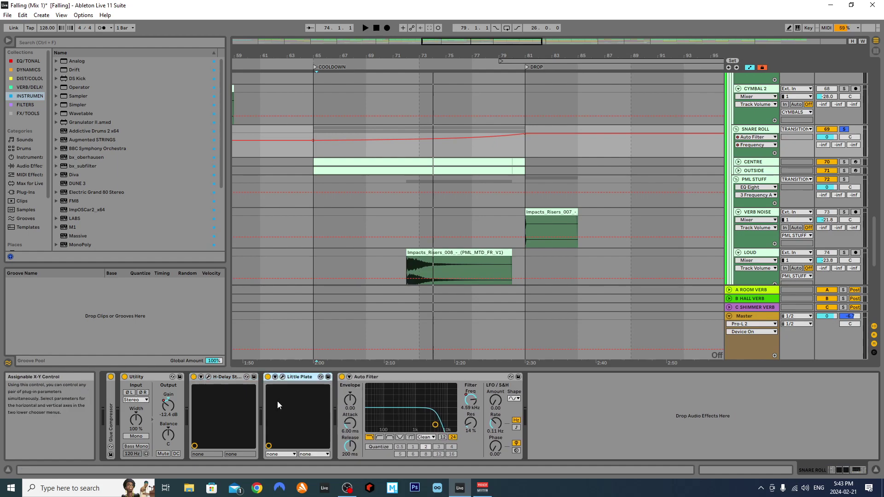
{"action": "double_click", "coordinate": [138, 377]}
{"action": "double_click", "coordinate": [159, 376]}
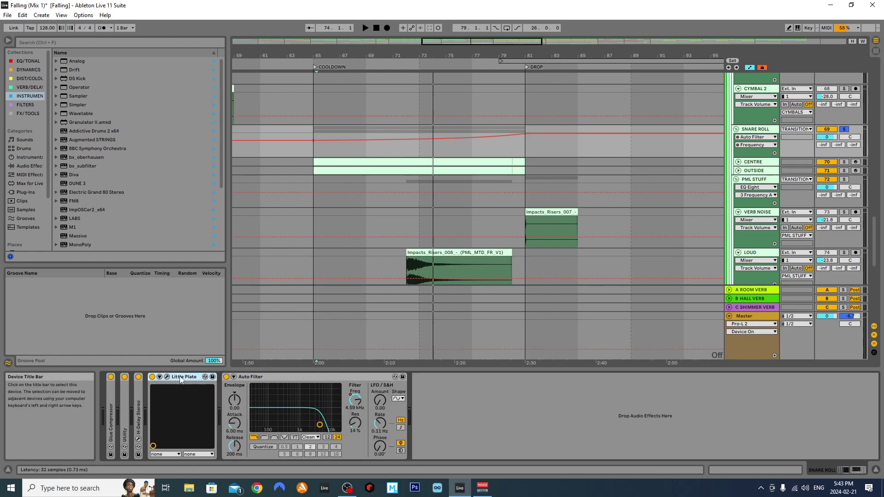
{"action": "double_click", "coordinate": [182, 377]}
{"action": "double_click", "coordinate": [185, 377]}
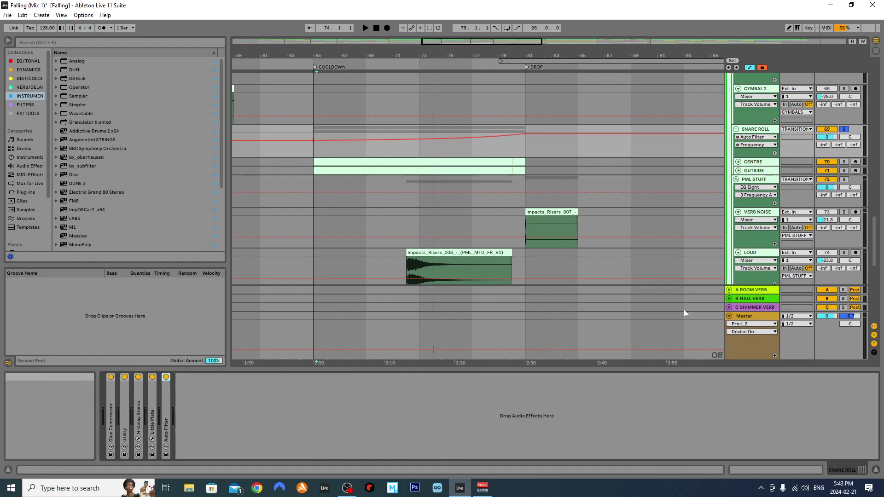
Unsolo the SNARE ROLL group, set the grid to 1/8, and play the end of the roll, briefly soloing the group for comparison.
{"action": "left_click", "coordinate": [844, 130]}
{"action": "key", "text": "space"}
{"action": "right_click", "coordinate": [582, 157]}
{"action": "left_click", "coordinate": [618, 260]}
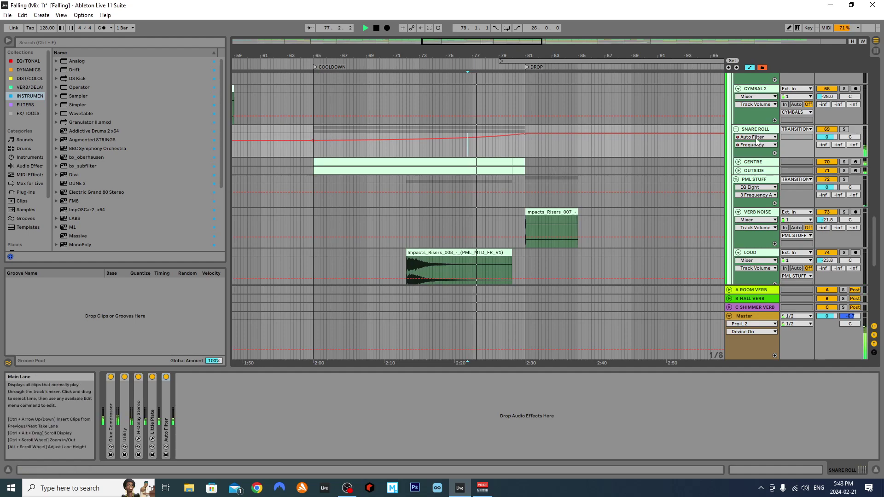
{"action": "left_click", "coordinate": [846, 130]}
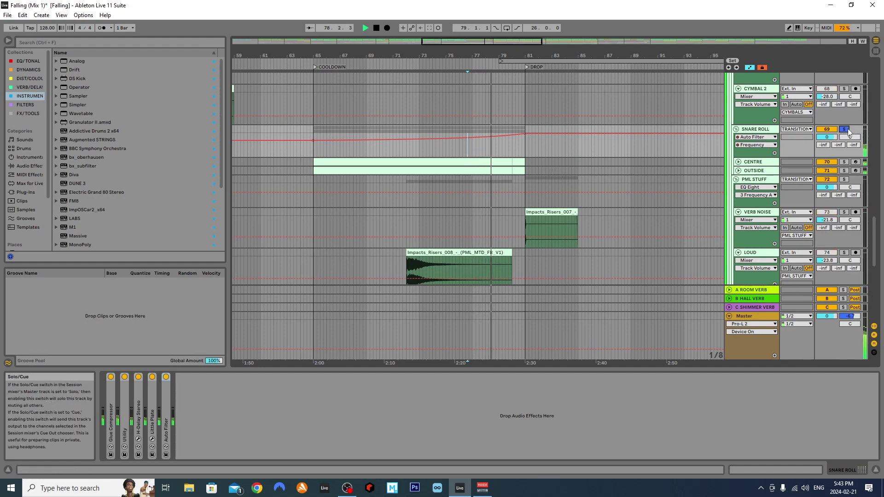
{"action": "left_click", "coordinate": [845, 129]}
{"action": "left_click", "coordinate": [757, 129]}
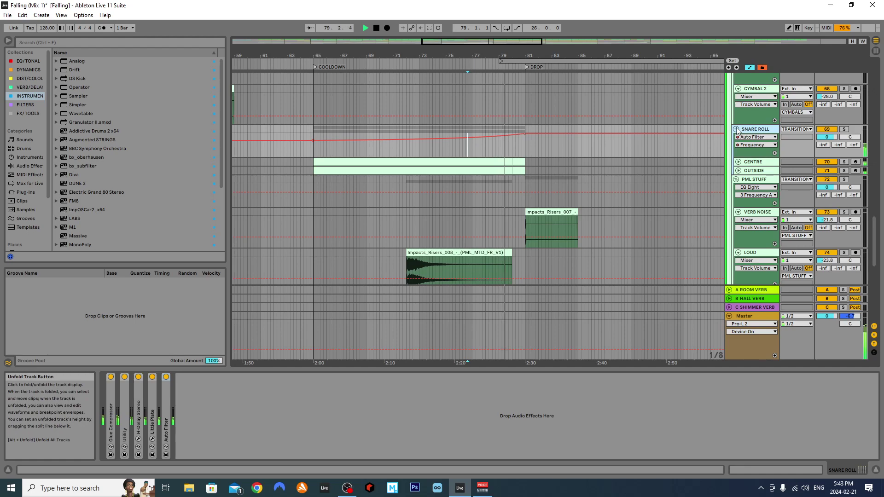
Go to the VERB CLAPS and SC NOISE tracks after the DROP marker and play the mix from bar 87.4.
{"action": "scroll", "coordinate": [609, 148], "scroll_direction": "down", "scroll_amount": 6}
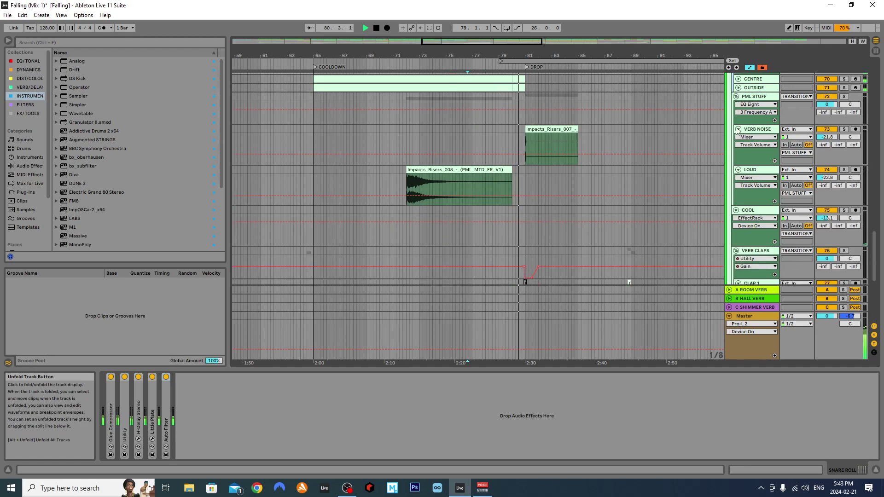
{"action": "scroll", "coordinate": [609, 148], "scroll_direction": "down", "scroll_amount": 2}
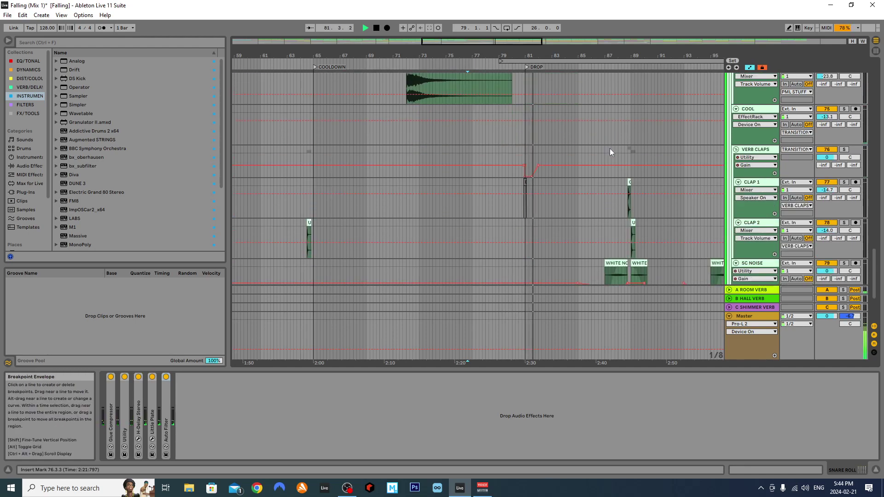
{"action": "scroll", "coordinate": [669, 168], "scroll_direction": "down", "scroll_amount": 4}
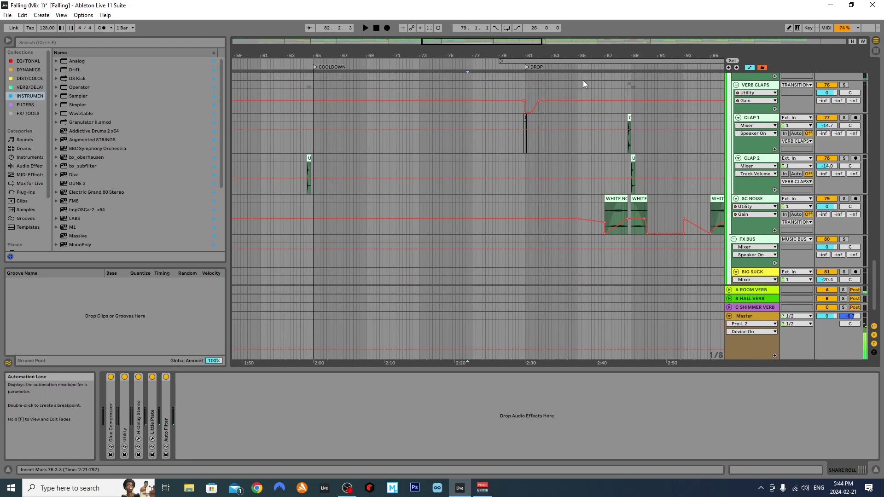
{"action": "scroll", "coordinate": [538, 138], "scroll_direction": "right", "scroll_amount": 5}
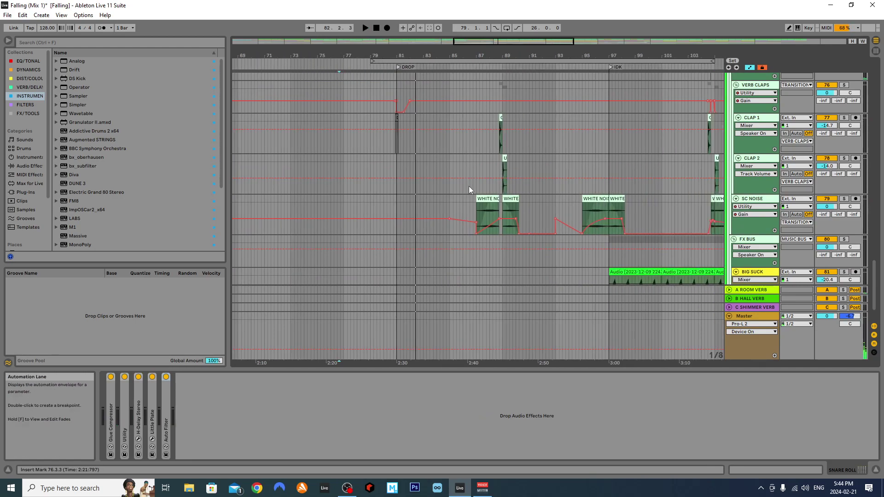
{"action": "left_click", "coordinate": [487, 169]}
{"action": "key", "text": "space"}
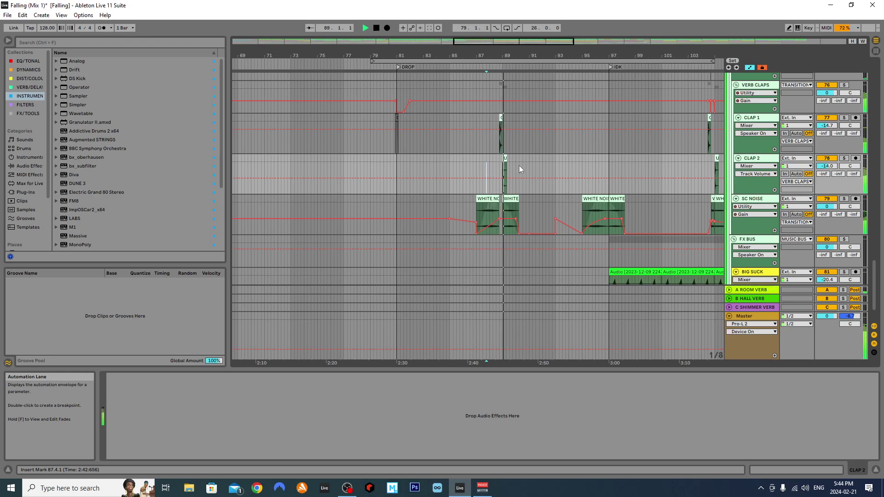
{"action": "key", "text": "space"}
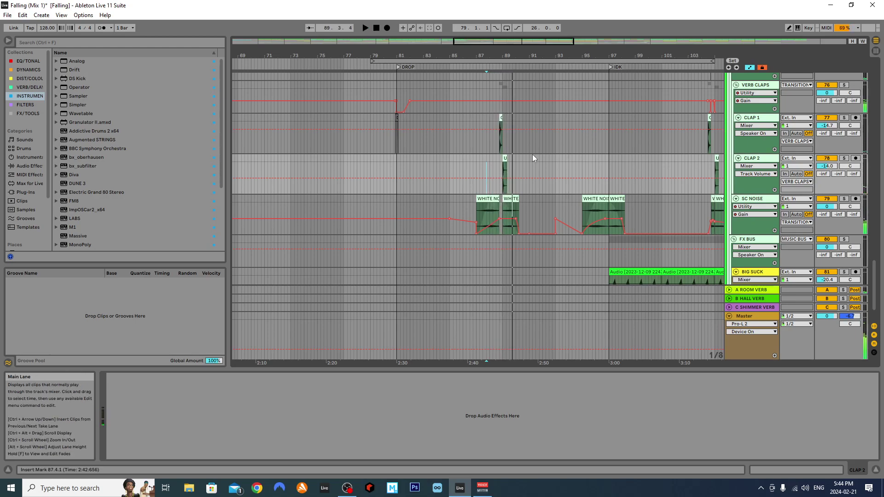
Return to the first tracks of the arrangement and unfold GHOST KICK and the KICK/BASS BUS.
{"action": "scroll", "coordinate": [551, 159], "scroll_direction": "up", "scroll_amount": 10}
{"action": "scroll", "coordinate": [551, 156], "scroll_direction": "up", "scroll_amount": 8}
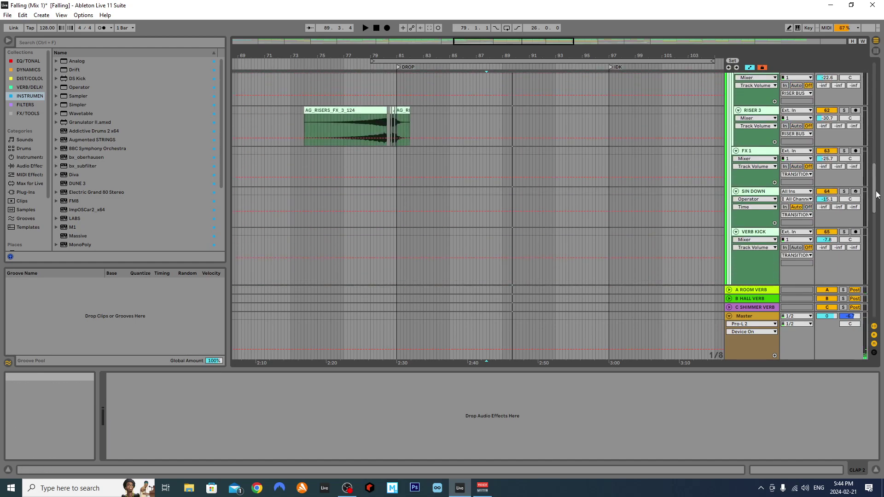
{"action": "left_click_drag", "start_coordinate": [877, 199], "coordinate": [881, 69]}
{"action": "left_click", "coordinate": [729, 77]}
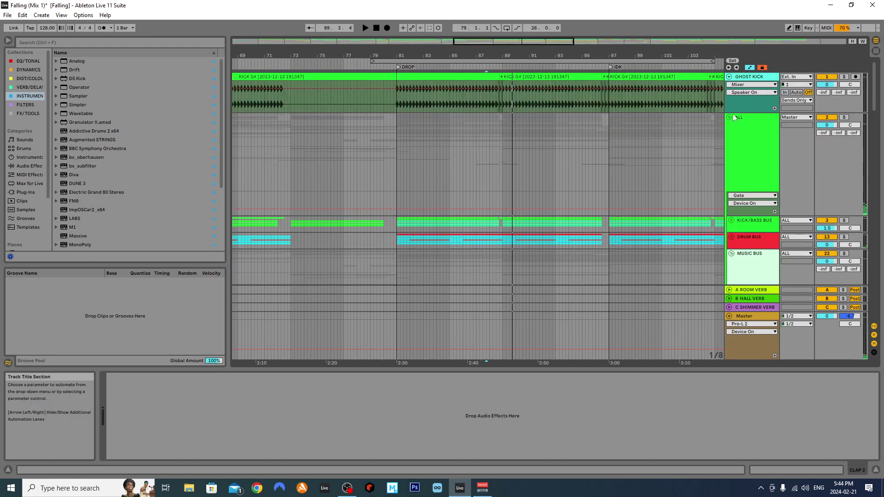
{"action": "scroll", "coordinate": [725, 152], "scroll_direction": "down", "scroll_amount": 1}
{"action": "left_click", "coordinate": [731, 193]}
{"action": "scroll", "coordinate": [539, 179], "scroll_direction": "down", "scroll_amount": 1}
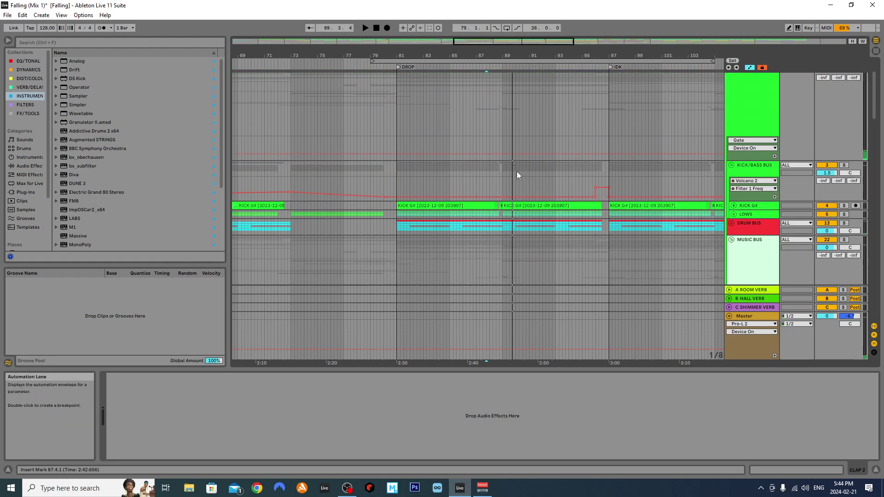
Set the arrangement grid to 8 bars and place the insert marker at bar 89 on the KICK/BASS BUS.
{"action": "right_click", "coordinate": [516, 172]}
{"action": "left_click", "coordinate": [539, 235]}
{"action": "left_click_drag", "start_coordinate": [421, 176], "coordinate": [535, 175]}
{"action": "left_click", "coordinate": [489, 178]}
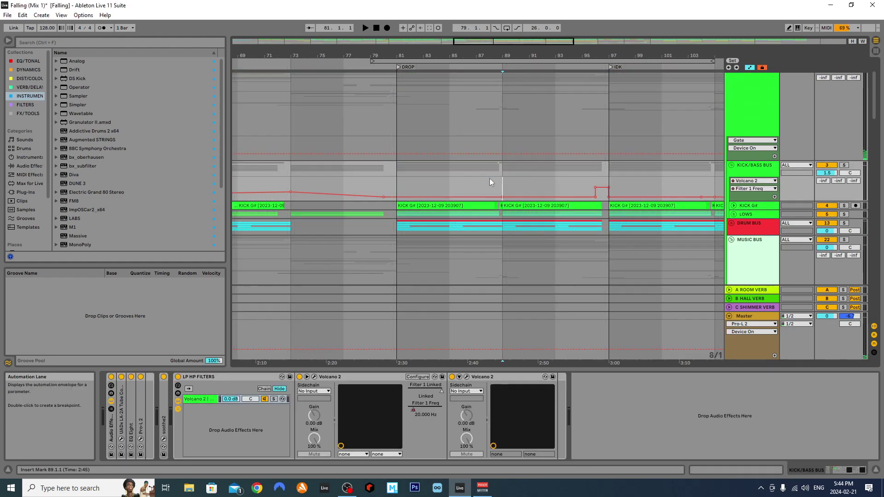
Set the grid to 1/4 and unfold the KICK G# track to examine the kick fill just before bar 89.
{"action": "right_click", "coordinate": [541, 183]}
{"action": "left_click", "coordinate": [558, 287]}
{"action": "scroll", "coordinate": [506, 186], "scroll_direction": "up", "scroll_amount": 5}
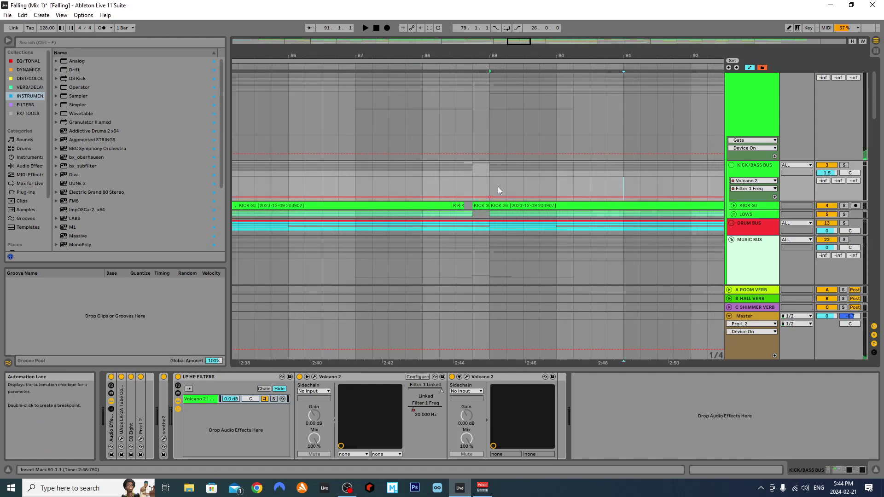
{"action": "left_click", "coordinate": [734, 209]}
{"action": "scroll", "coordinate": [422, 213], "scroll_direction": "up", "scroll_amount": 3}
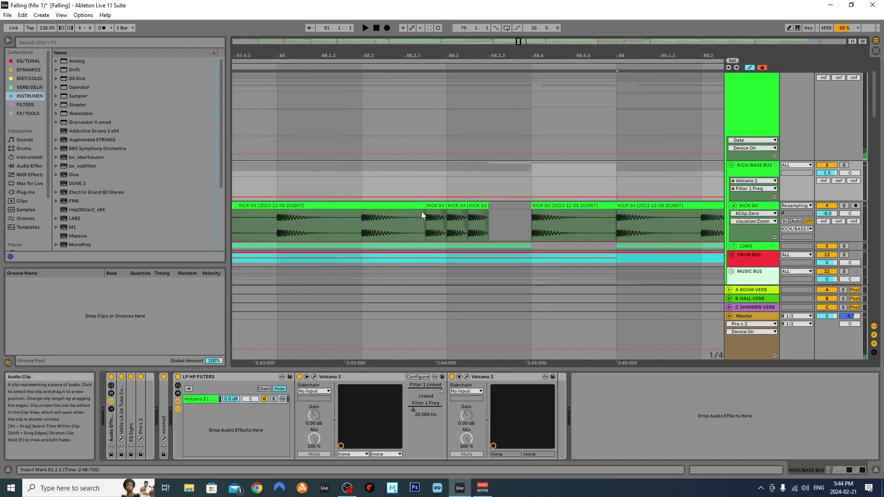
Turn the grid off and play the kick fill from bar 88.2, toggling the KICK/BASS BUS solo on and off.
{"action": "right_click", "coordinate": [390, 175]}
{"action": "left_click", "coordinate": [399, 246]}
{"action": "key", "text": "space"}
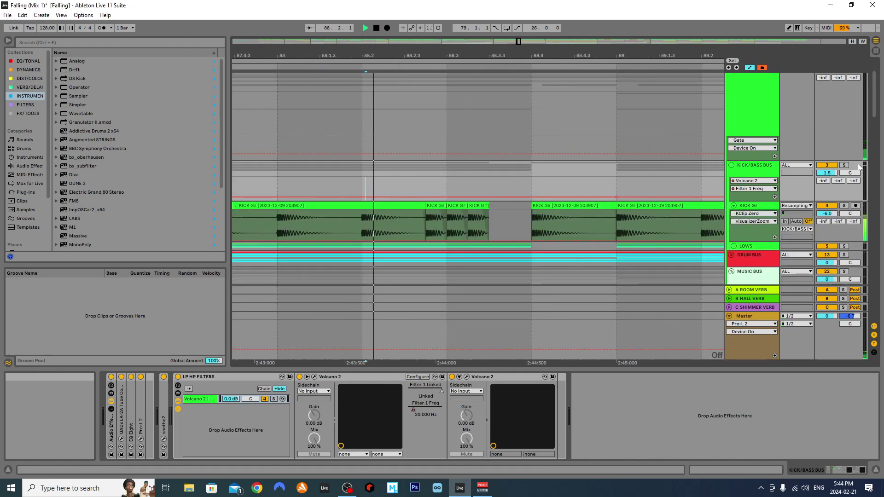
{"action": "left_click", "coordinate": [845, 165]}
{"action": "left_click", "coordinate": [845, 167]}
{"action": "key", "text": "space"}
Fold the KICK/BASS BUS, and fold and unfold the ALL group to view its clip overview around bar 89.
{"action": "scroll", "coordinate": [552, 159], "scroll_direction": "down", "scroll_amount": 3}
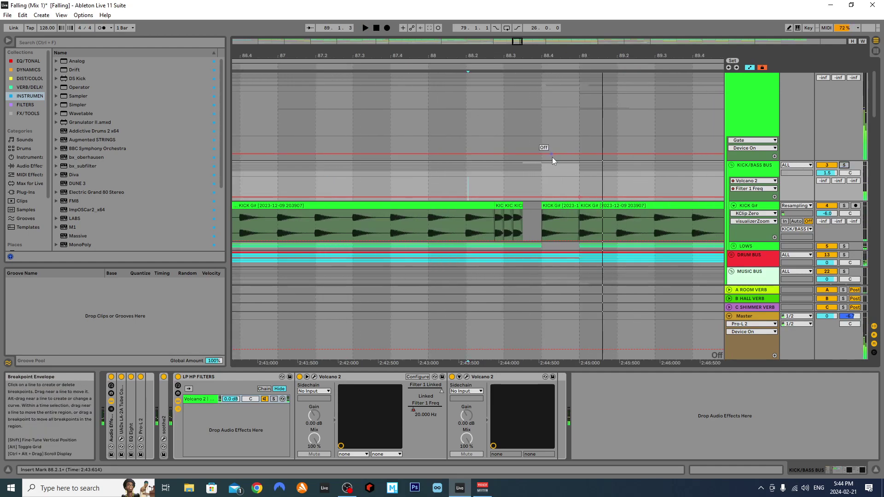
{"action": "scroll", "coordinate": [552, 156], "scroll_direction": "down", "scroll_amount": 2}
{"action": "left_click", "coordinate": [731, 165]}
{"action": "scroll", "coordinate": [757, 115], "scroll_direction": "up", "scroll_amount": 2}
{"action": "scroll", "coordinate": [757, 119], "scroll_direction": "up", "scroll_amount": 1}
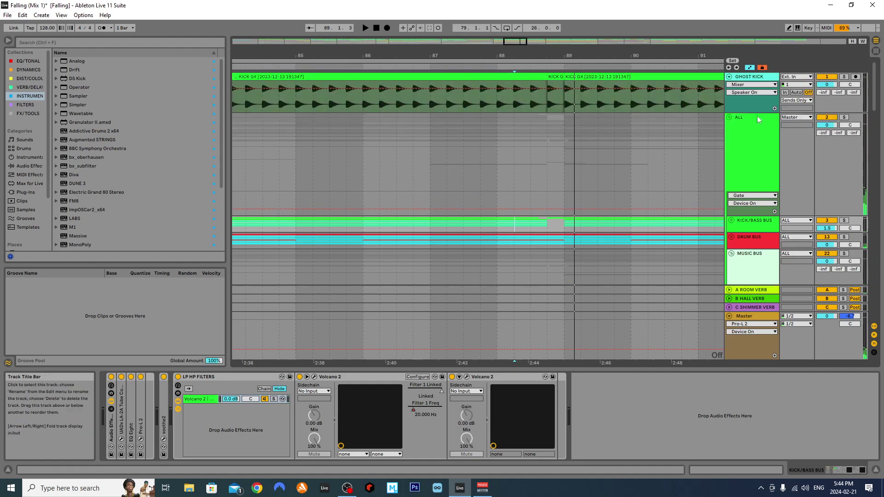
{"action": "left_click", "coordinate": [729, 118]}
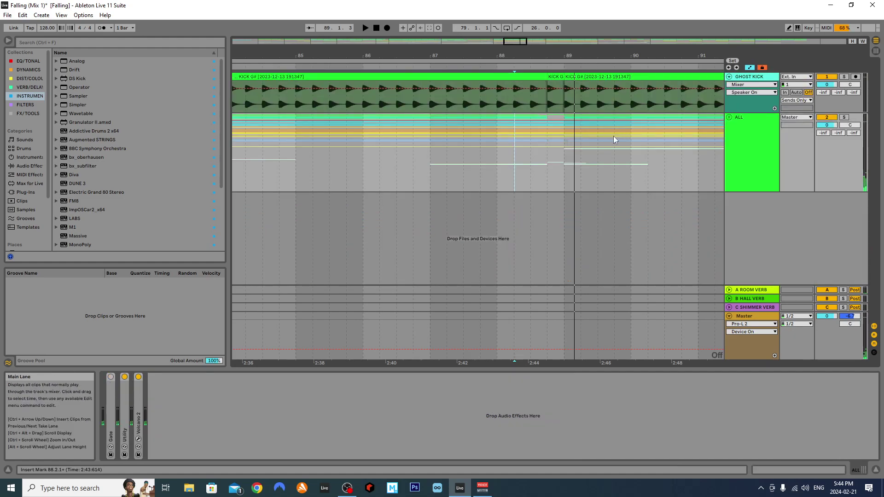
{"action": "left_click", "coordinate": [728, 118]}
Go back to the VERB CLAPS tracks and place the insert marker on CLAP 2 at bar 87.3.2.
{"action": "scroll", "coordinate": [732, 138], "scroll_direction": "down", "scroll_amount": 2}
{"action": "scroll", "coordinate": [552, 194], "scroll_direction": "down", "scroll_amount": 10}
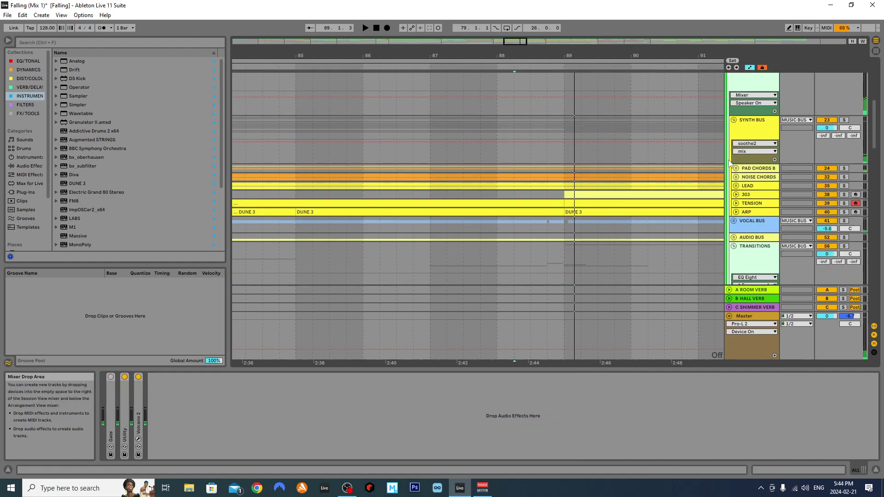
{"action": "scroll", "coordinate": [553, 194], "scroll_direction": "down", "scroll_amount": 8}
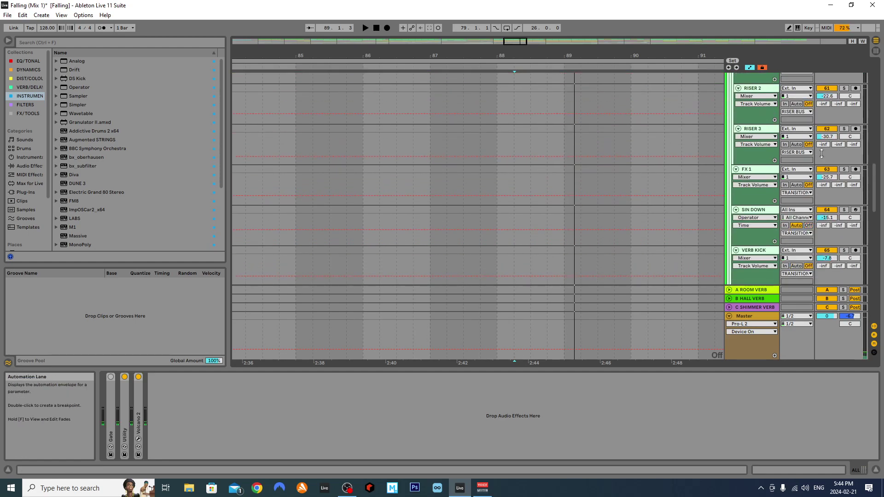
{"action": "scroll", "coordinate": [534, 186], "scroll_direction": "up", "scroll_amount": 2}
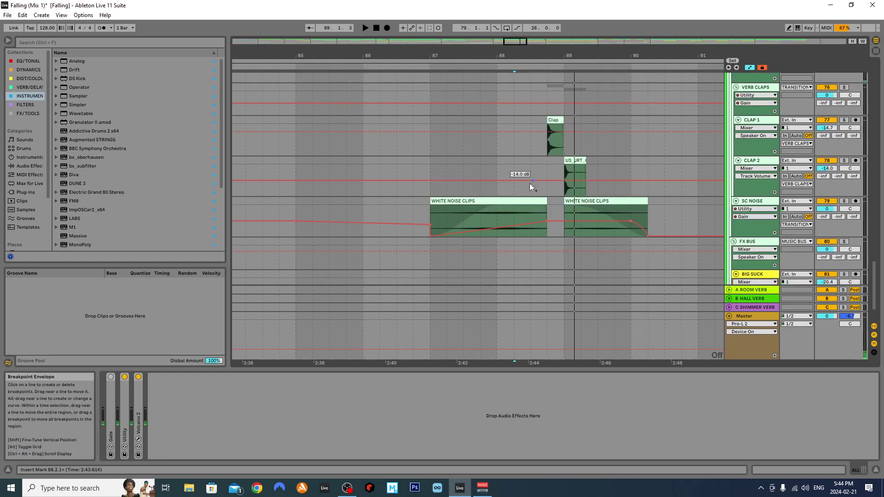
{"action": "left_click", "coordinate": [470, 171]}
{"action": "scroll", "coordinate": [562, 159], "scroll_direction": "up", "scroll_amount": 2}
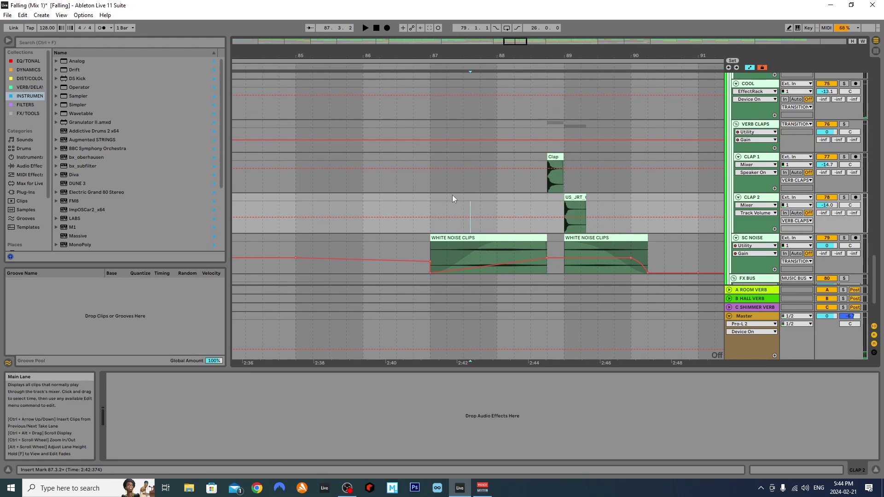
Play the section from just before bar 87, soloing SC NOISE and the VERB CLAPS group in turn, and clear the solos.
{"action": "left_click", "coordinate": [430, 202]}
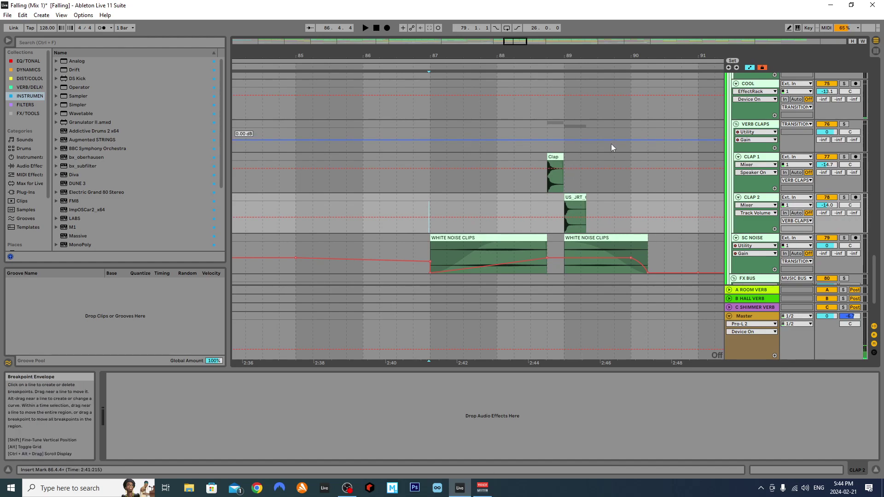
{"action": "key", "text": "space"}
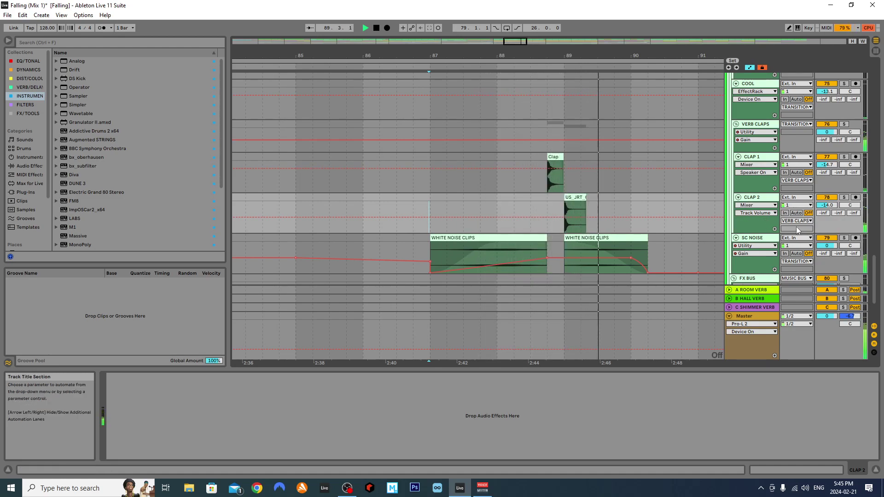
{"action": "left_click", "coordinate": [844, 238]}
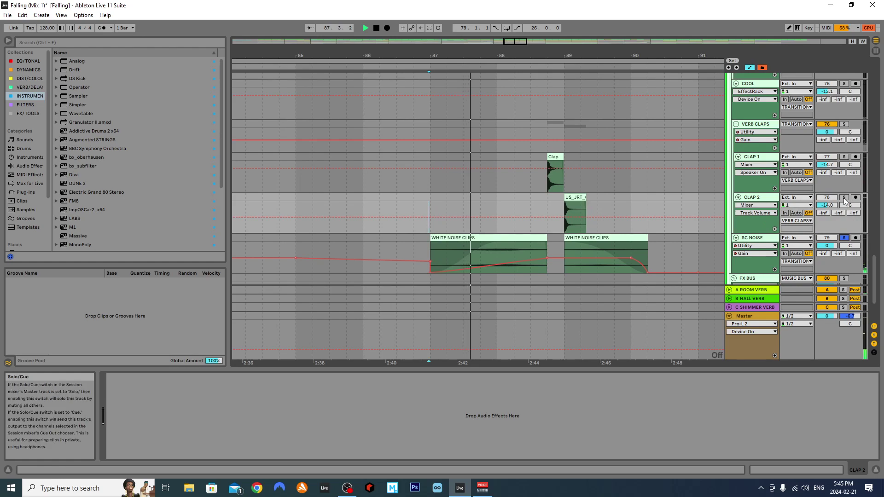
{"action": "left_click", "coordinate": [844, 124]}
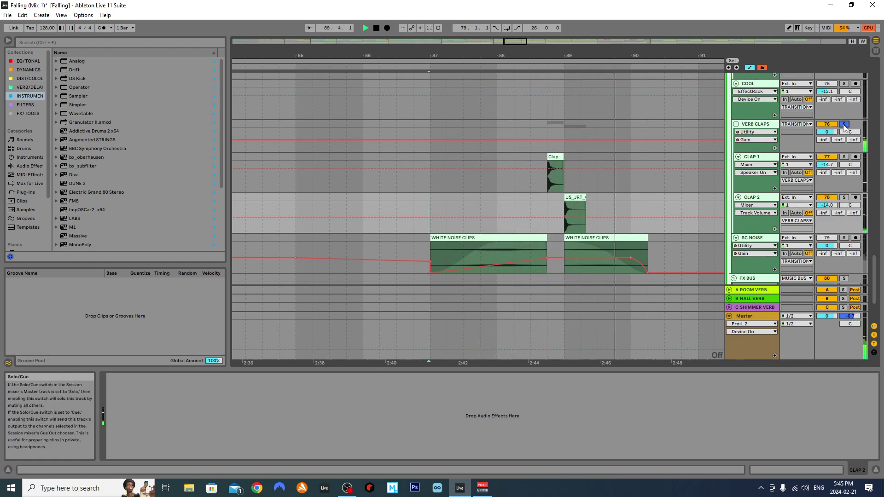
{"action": "key", "text": "space"}
{"action": "left_click", "coordinate": [844, 124]}
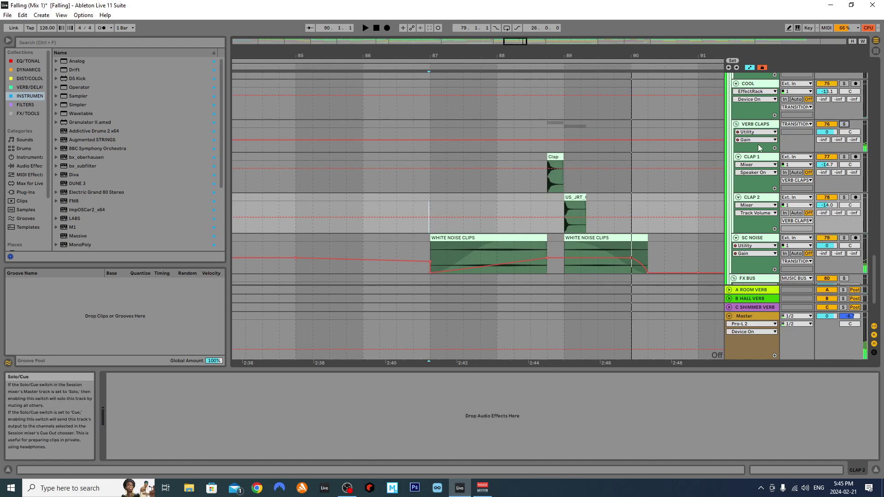
Fold the CLAP 1, CLAP 2 and SC NOISE tracks, the VERB CLAPS group and the COOL track.
{"action": "left_click", "coordinate": [738, 156]}
{"action": "left_click", "coordinate": [738, 165]}
{"action": "left_click", "coordinate": [735, 174]}
{"action": "left_click", "coordinate": [738, 130]}
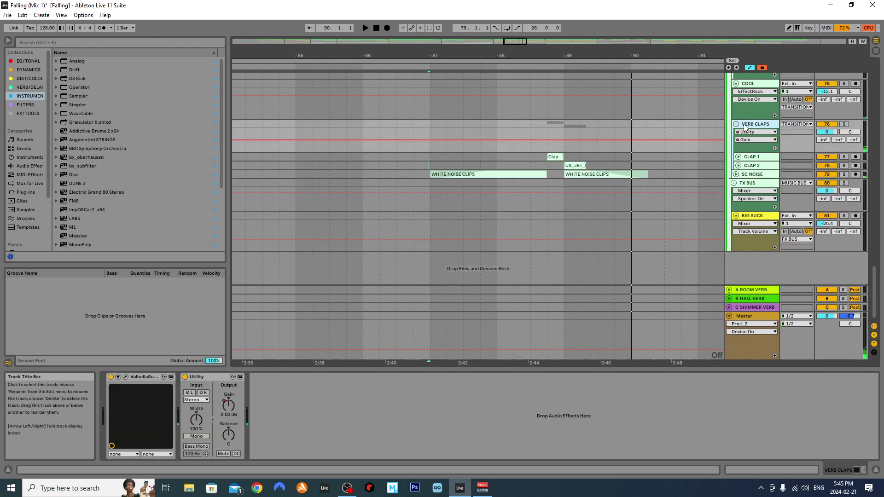
{"action": "left_click", "coordinate": [736, 124]}
{"action": "scroll", "coordinate": [730, 131], "scroll_direction": "down", "scroll_amount": 3, "text": "ctrl"}
{"action": "scroll", "coordinate": [737, 134], "scroll_direction": "up", "scroll_amount": 2}
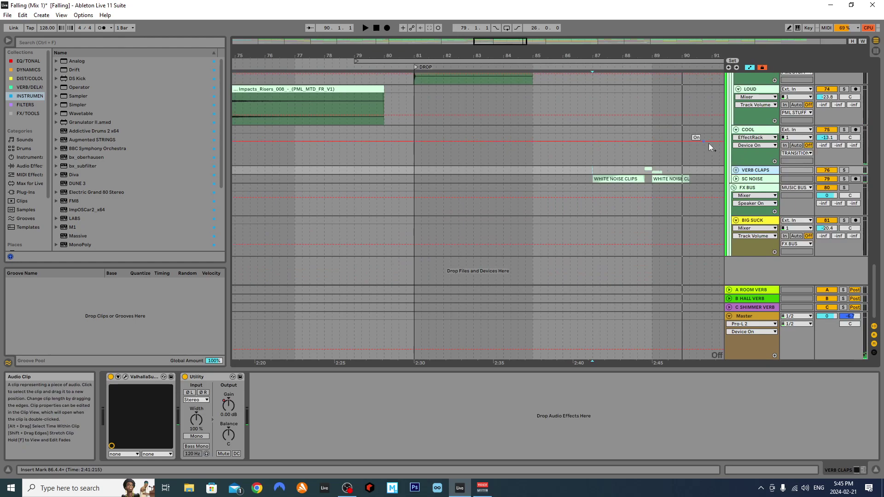
{"action": "left_click", "coordinate": [739, 134]}
{"action": "left_click", "coordinate": [735, 129]}
Fold the LOUD and VERB NOISE tracks along with the PML STUFF and SNARE ROLL groups.
{"action": "scroll", "coordinate": [428, 119], "scroll_direction": "down", "scroll_amount": 4, "text": "ctrl"}
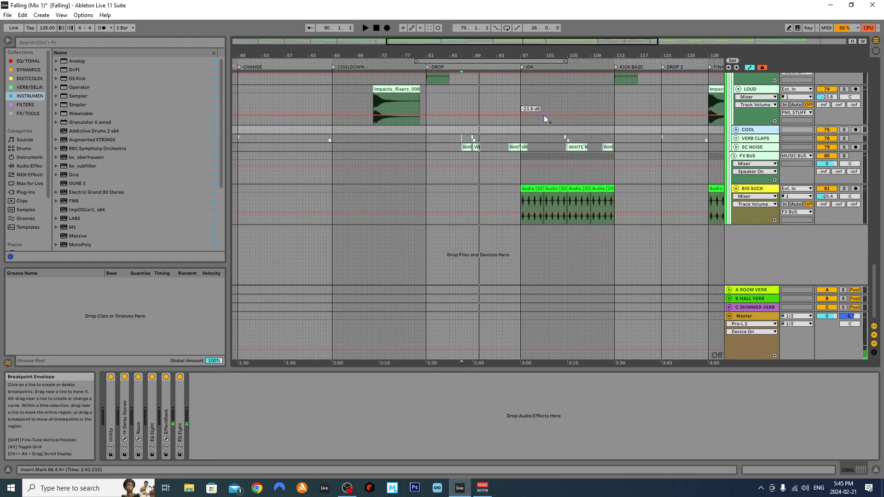
{"action": "scroll", "coordinate": [738, 126], "scroll_direction": "up", "scroll_amount": 2}
{"action": "left_click", "coordinate": [738, 126]}
{"action": "scroll", "coordinate": [738, 131], "scroll_direction": "up", "scroll_amount": 2}
{"action": "left_click", "coordinate": [738, 132]}
{"action": "scroll", "coordinate": [740, 133], "scroll_direction": "up", "scroll_amount": 2}
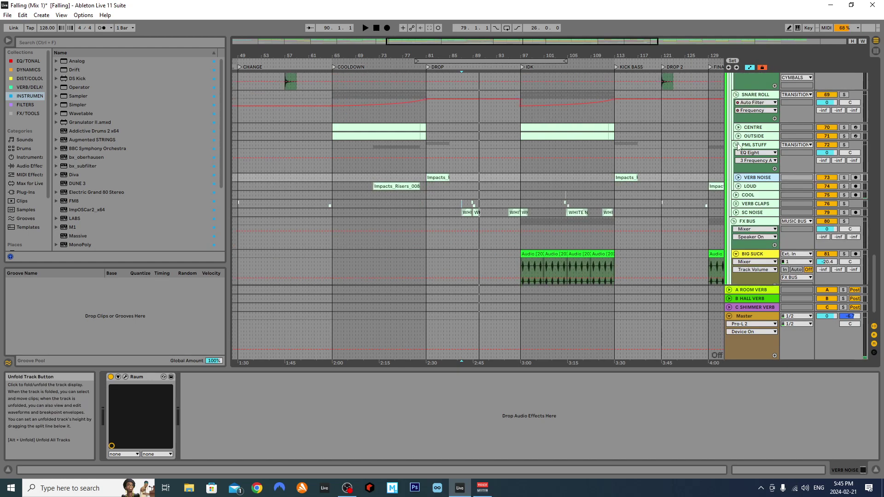
{"action": "left_click", "coordinate": [738, 145]}
{"action": "scroll", "coordinate": [737, 138], "scroll_direction": "up", "scroll_amount": 2}
{"action": "left_click", "coordinate": [736, 124]}
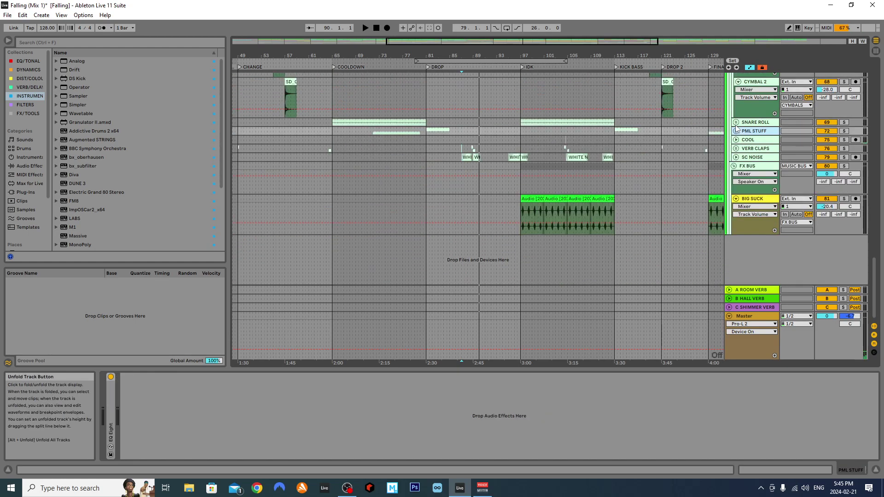
{"action": "scroll", "coordinate": [736, 127], "scroll_direction": "up", "scroll_amount": 1}
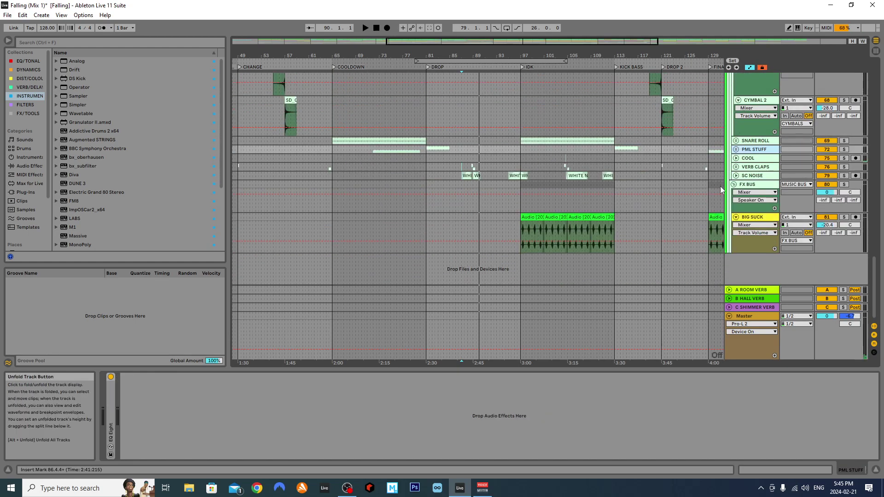
Set the grid to 4 Bars and place the insert marker at bar 97, where the BIG SUCK clips begin.
{"action": "left_click", "coordinate": [749, 216]}
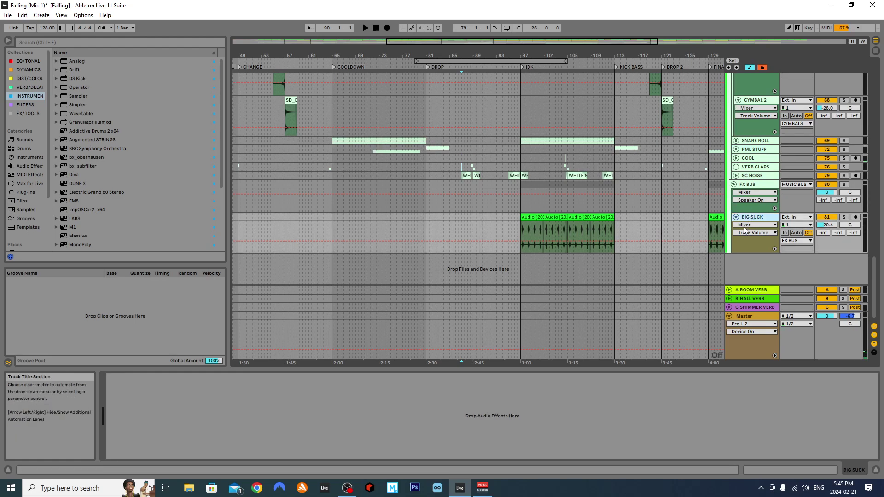
{"action": "left_click", "coordinate": [523, 208]}
{"action": "scroll", "coordinate": [524, 208], "scroll_direction": "up", "scroll_amount": 5}
{"action": "right_click", "coordinate": [524, 207]}
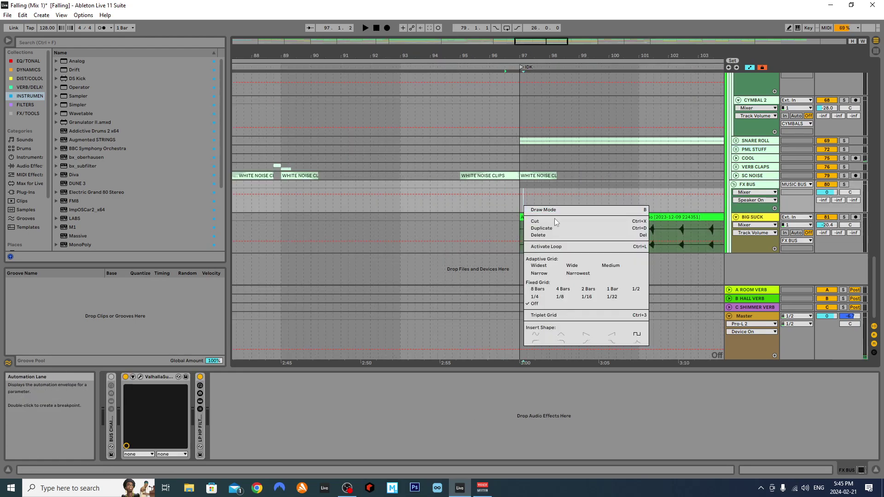
{"action": "left_click", "coordinate": [562, 289]}
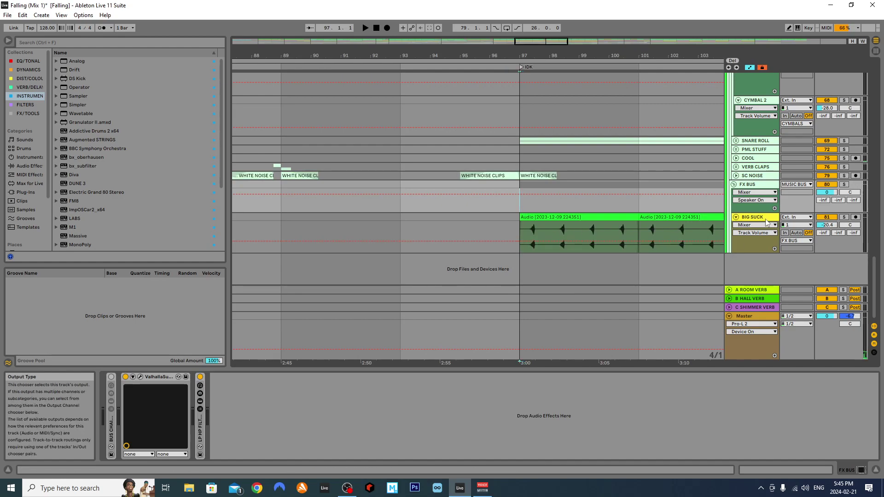
Solo BIG SUCK and briefly play it from bar 97.
{"action": "left_click", "coordinate": [779, 227]}
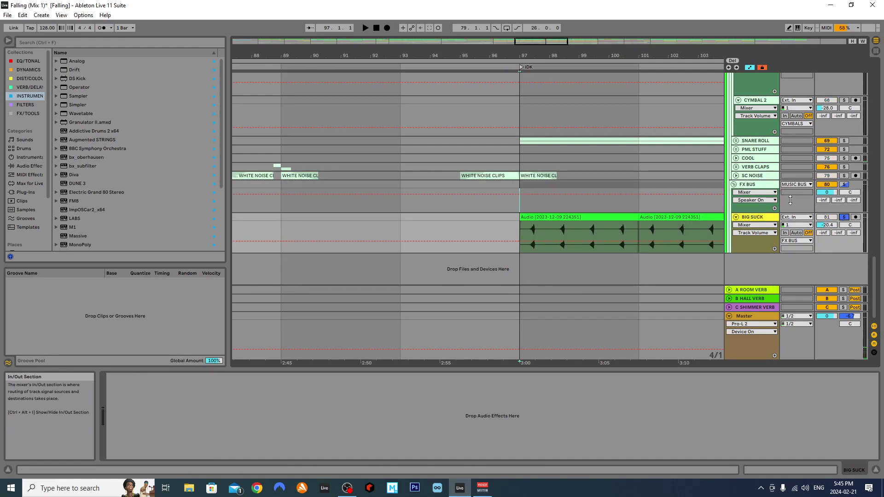
{"action": "key", "text": "space"}
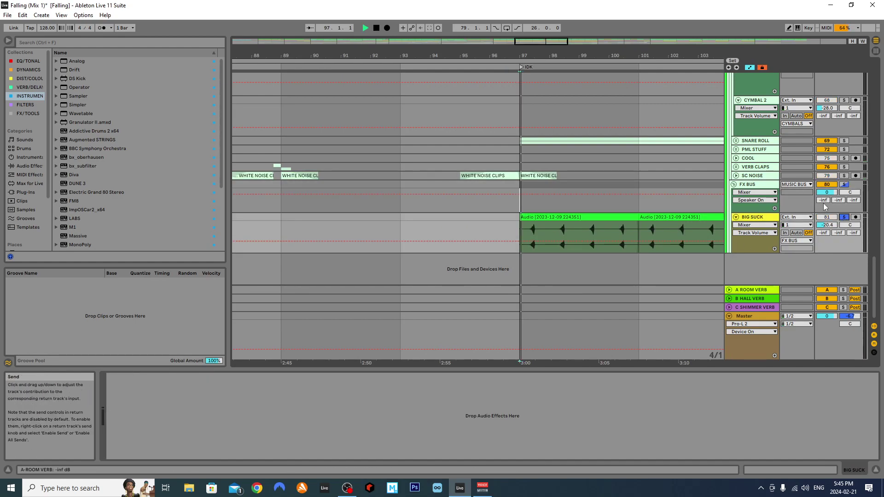
{"action": "key", "text": "space"}
Fold the RISER BUS and the whole TRANSITIONS group in the full-song overview.
{"action": "scroll", "coordinate": [476, 201], "scroll_direction": "down", "scroll_amount": 10}
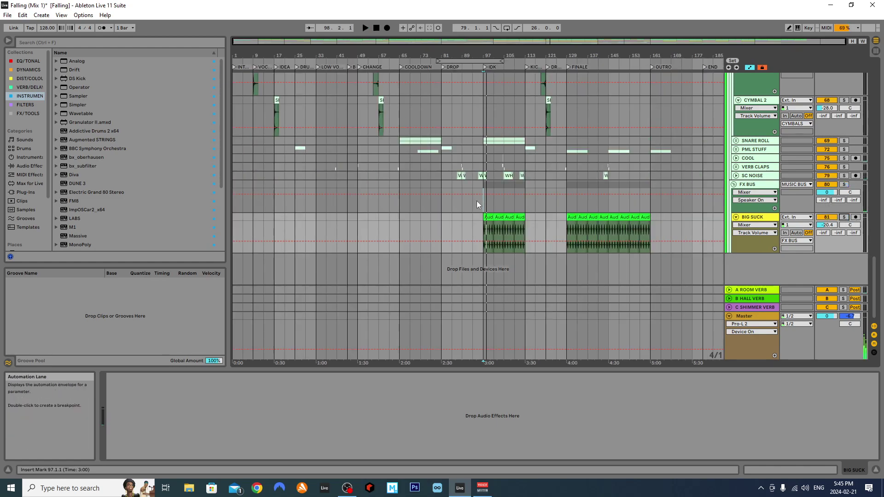
{"action": "scroll", "coordinate": [493, 210], "scroll_direction": "up", "scroll_amount": 10}
{"action": "scroll", "coordinate": [496, 215], "scroll_direction": "up", "scroll_amount": 8}
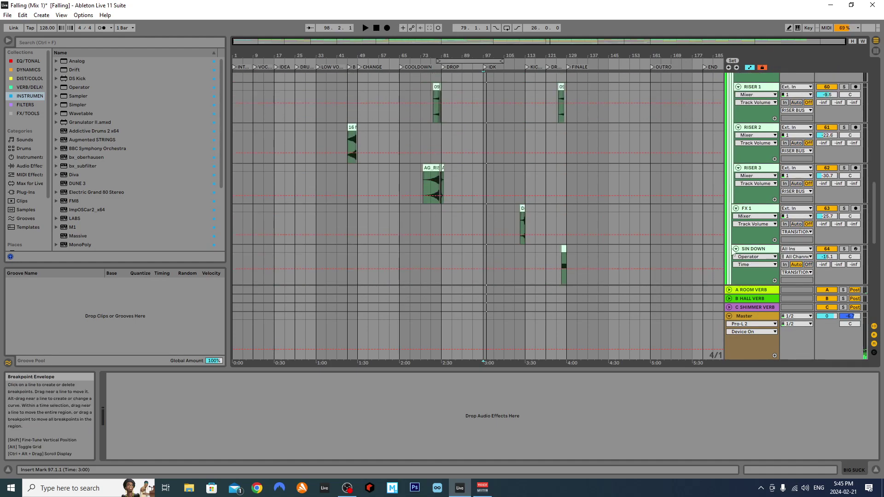
{"action": "left_click", "coordinate": [736, 165]}
{"action": "scroll", "coordinate": [738, 164], "scroll_direction": "up", "scroll_amount": 10}
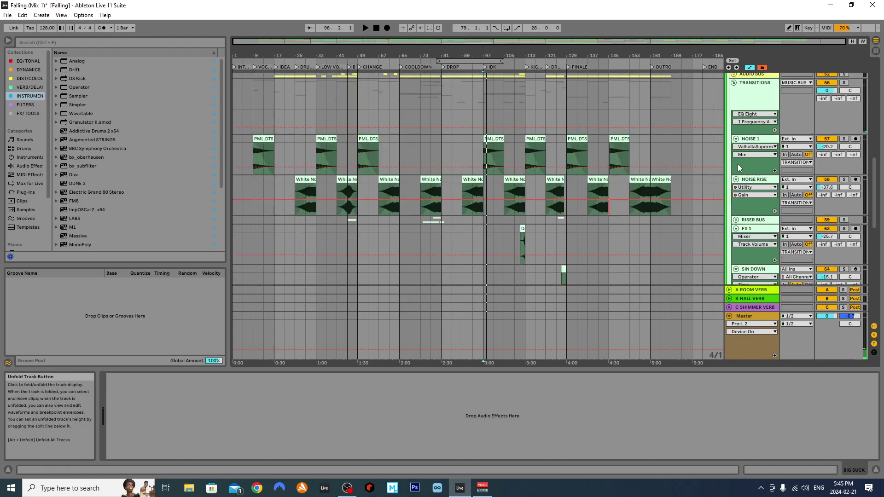
{"action": "left_click", "coordinate": [736, 151]}
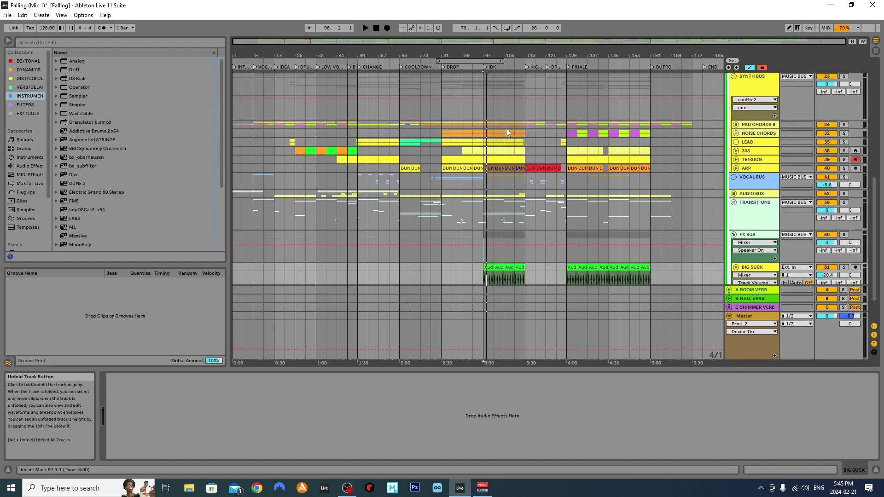
Set the grid to 2 Bars with the insert marker at bar 95, and select the BIG SUCK track.
{"action": "left_click", "coordinate": [474, 107]}
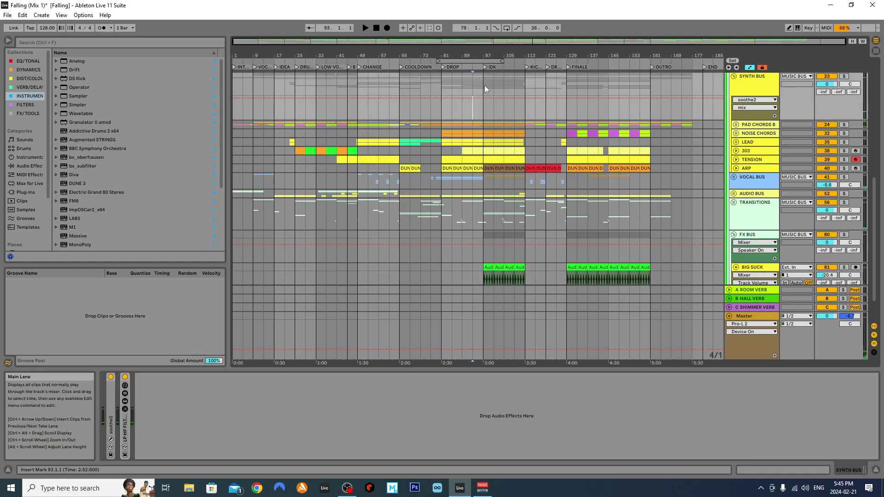
{"action": "scroll", "coordinate": [689, 221], "scroll_direction": "down", "scroll_amount": 2}
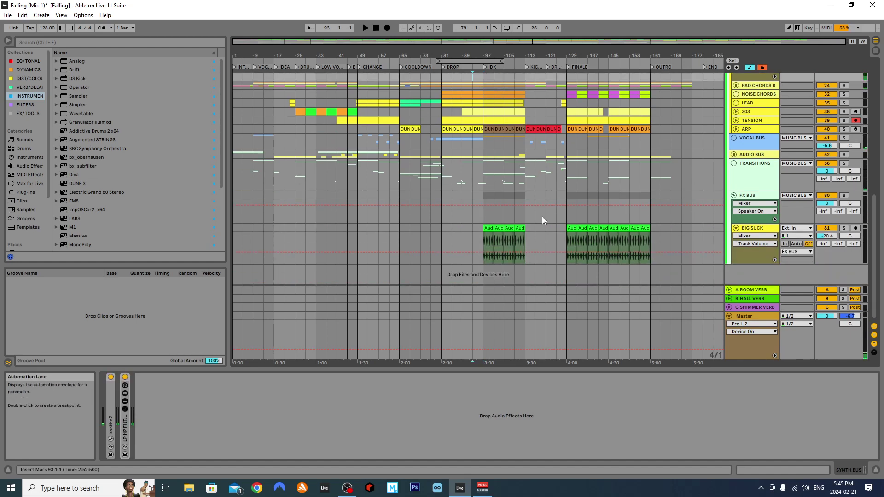
{"action": "right_click", "coordinate": [477, 216]}
{"action": "left_click", "coordinate": [547, 300]}
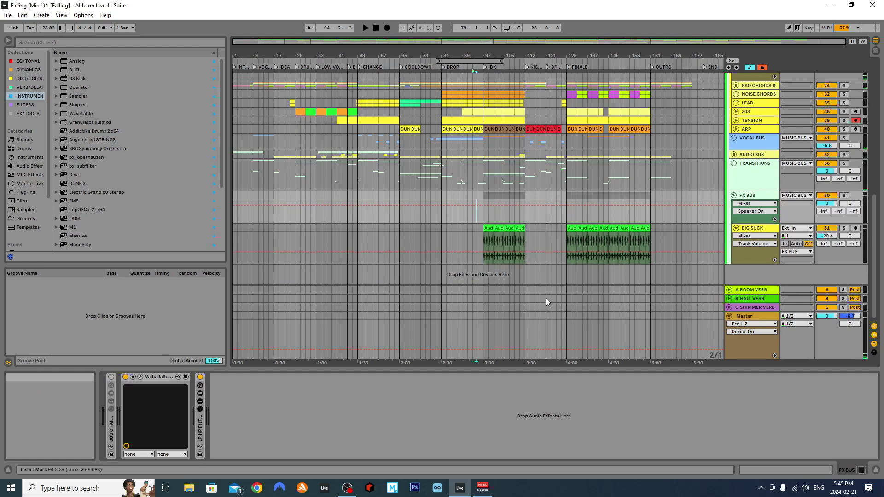
{"action": "scroll", "coordinate": [669, 212], "scroll_direction": "up", "scroll_amount": 6}
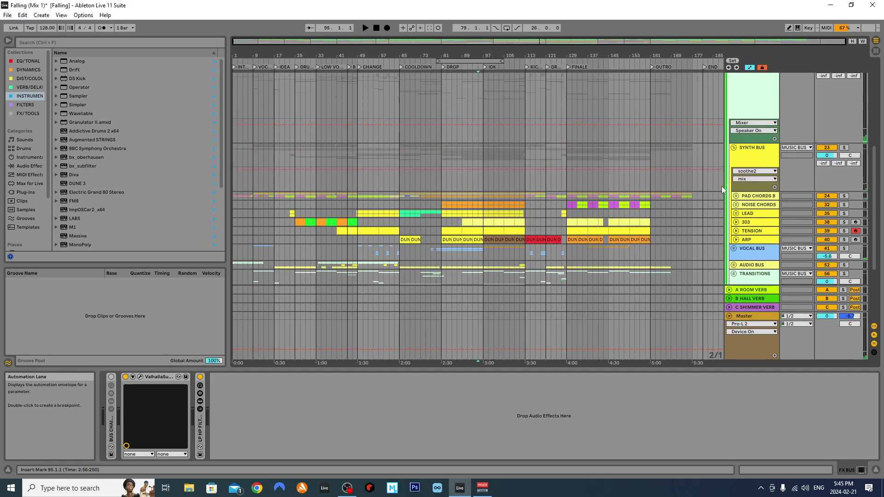
{"action": "scroll", "coordinate": [723, 191], "scroll_direction": "down", "scroll_amount": 6}
{"action": "left_click", "coordinate": [744, 229]}
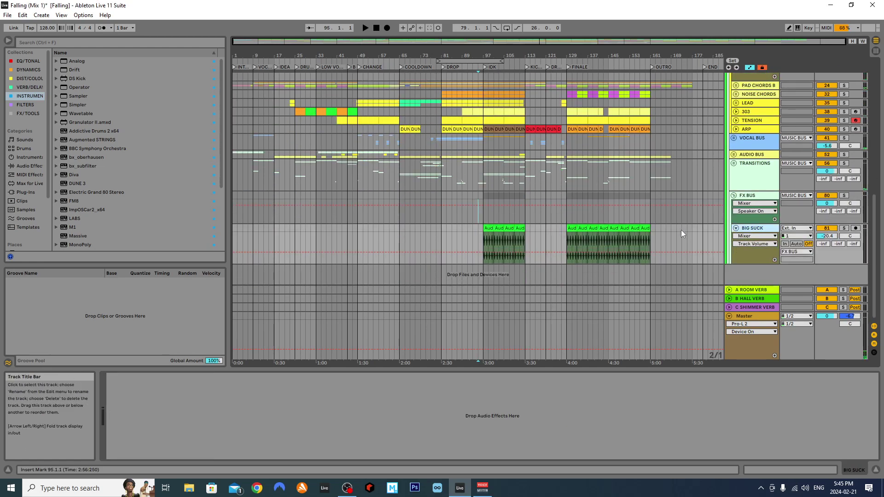
Unfold the KICK/BASS BUS to examine the KICK G# clips, and start playback from the DROP at bar 81.
{"action": "scroll", "coordinate": [514, 241], "scroll_direction": "up", "scroll_amount": 8}
{"action": "scroll", "coordinate": [592, 206], "scroll_direction": "up", "scroll_amount": 5}
{"action": "scroll", "coordinate": [592, 205], "scroll_direction": "down", "scroll_amount": 1}
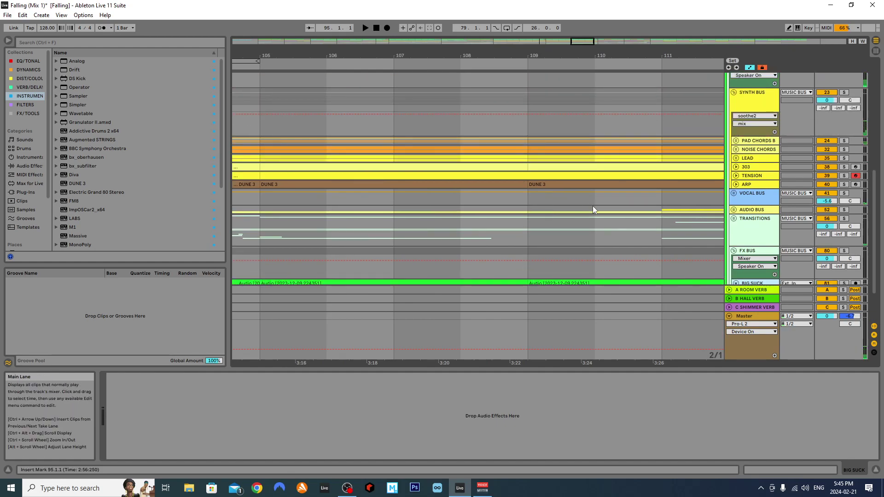
{"action": "scroll", "coordinate": [592, 206], "scroll_direction": "down", "scroll_amount": 8}
{"action": "scroll", "coordinate": [670, 195], "scroll_direction": "up", "scroll_amount": 5}
{"action": "scroll", "coordinate": [714, 179], "scroll_direction": "up", "scroll_amount": 6}
{"action": "scroll", "coordinate": [714, 188], "scroll_direction": "down", "scroll_amount": 2}
{"action": "scroll", "coordinate": [714, 188], "scroll_direction": "up", "scroll_amount": 2}
{"action": "left_click", "coordinate": [733, 147]}
{"action": "scroll", "coordinate": [446, 217], "scroll_direction": "up", "scroll_amount": 5}
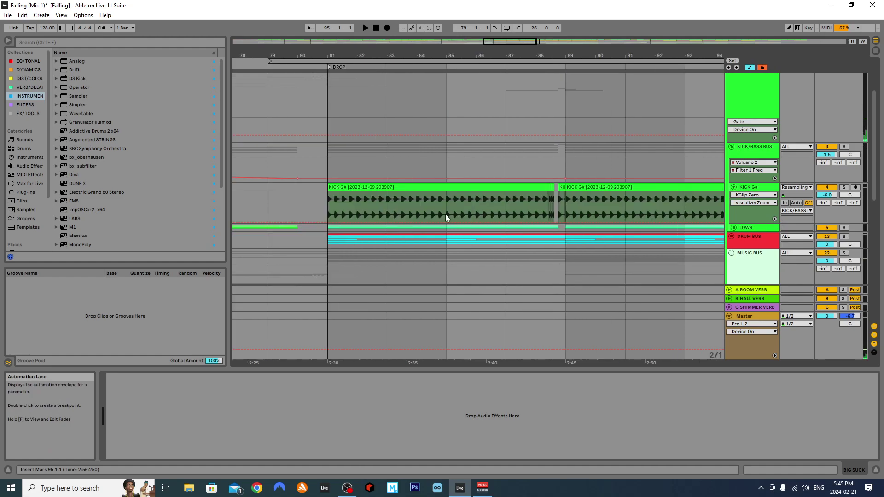
{"action": "scroll", "coordinate": [446, 214], "scroll_direction": "down", "scroll_amount": 8}
{"action": "left_click", "coordinate": [439, 205]}
{"action": "key", "text": "space"}
Audition the full mix from bar 97 to hear BIG SUCK in context, and fold BIG SUCK and the FX BUS.
{"action": "scroll", "coordinate": [697, 229], "scroll_direction": "down", "scroll_amount": 10}
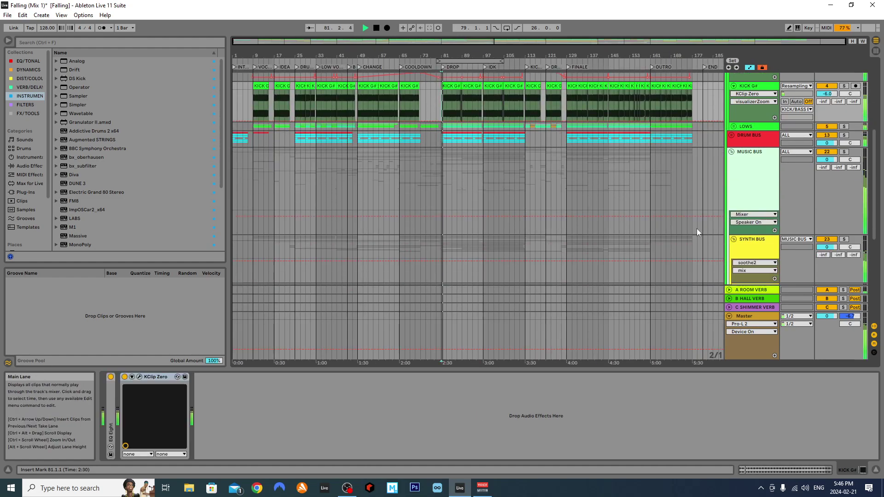
{"action": "scroll", "coordinate": [741, 231], "scroll_direction": "down", "scroll_amount": 1}
{"action": "left_click", "coordinate": [497, 214]}
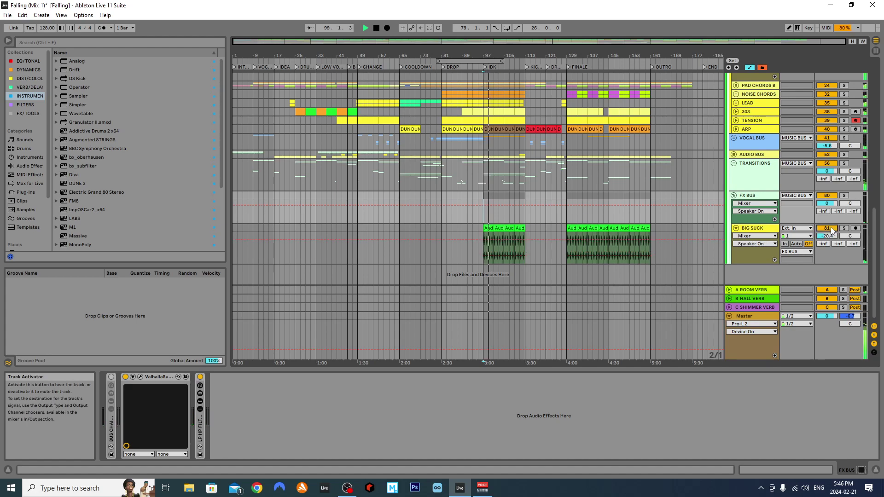
{"action": "left_click", "coordinate": [736, 229]}
{"action": "left_click", "coordinate": [734, 195]}
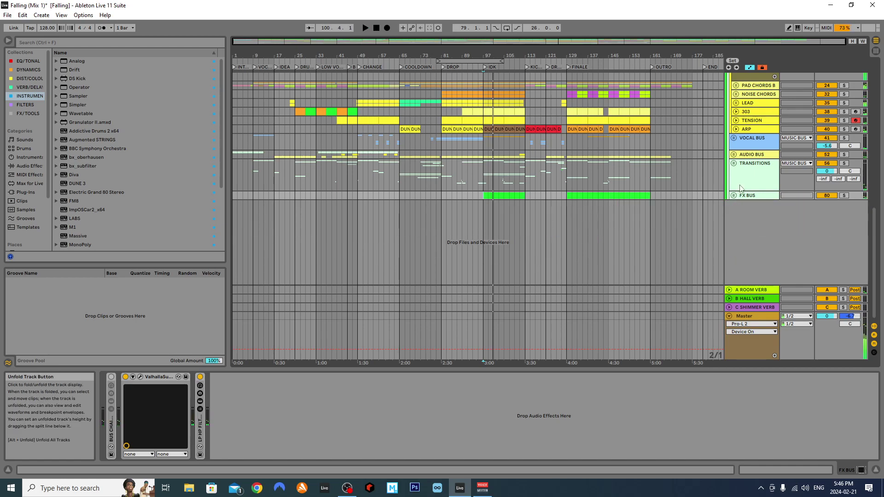
View the device chains of the Master and SYNTH BUS, ending on the Master.
{"action": "left_click", "coordinate": [759, 339]}
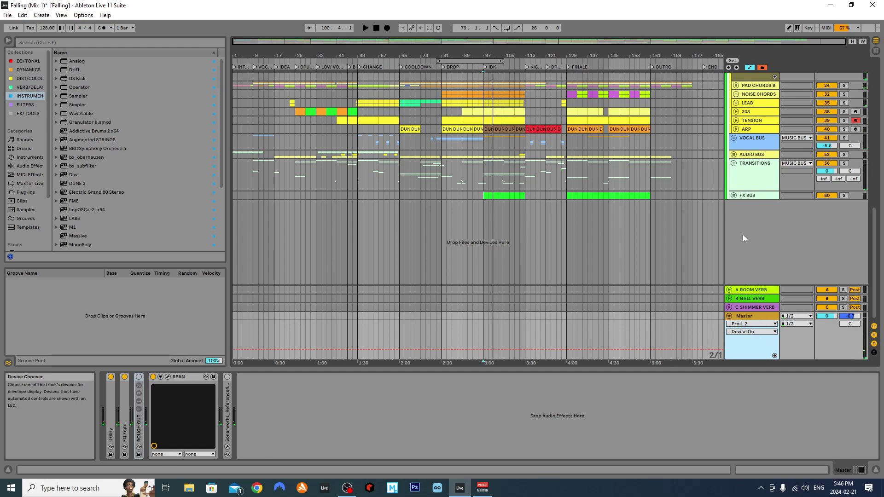
{"action": "scroll", "coordinate": [739, 245], "scroll_direction": "up", "scroll_amount": 7}
{"action": "left_click", "coordinate": [750, 178]}
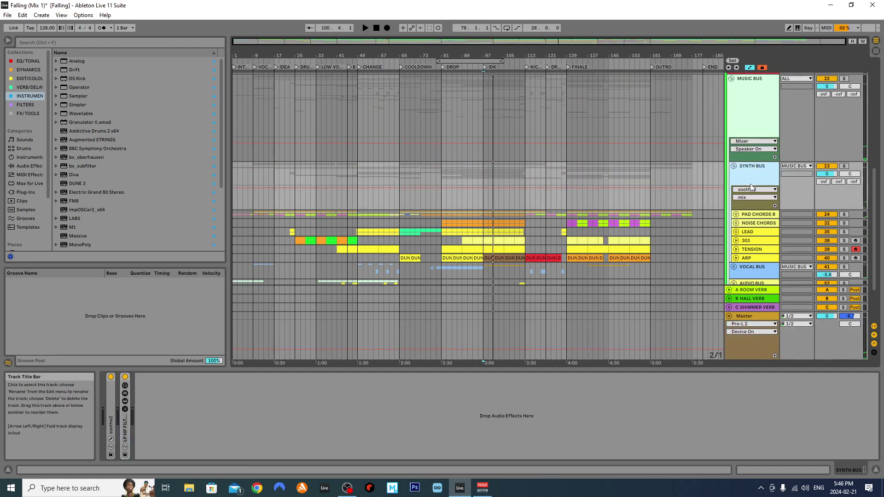
{"action": "left_click", "coordinate": [744, 311]}
{"action": "left_click", "coordinate": [746, 316]}
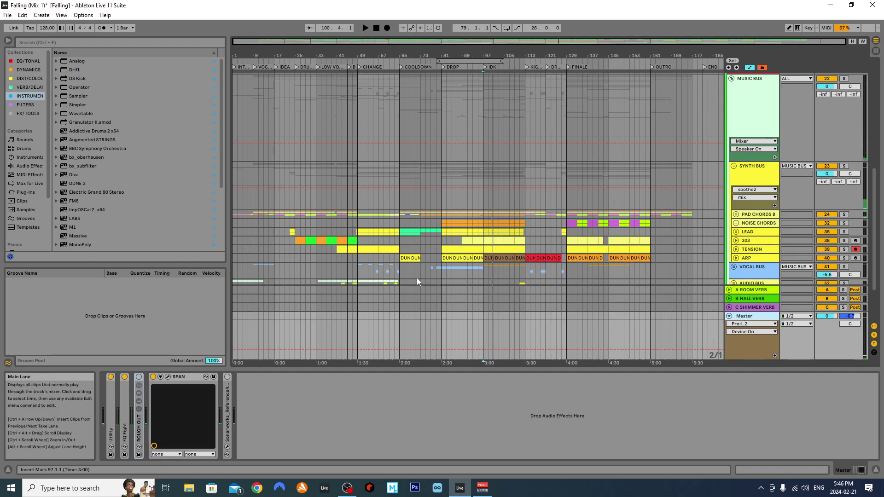
Fold the MUSIC BUS, the KICK G# track and the KICK/BASS BUS.
{"action": "scroll", "coordinate": [584, 242], "scroll_direction": "up", "scroll_amount": 3}
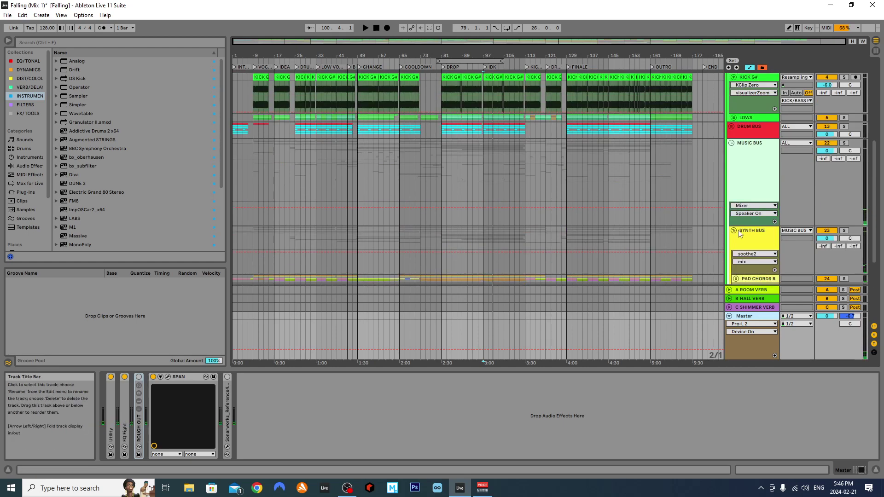
{"action": "left_click", "coordinate": [750, 172]}
{"action": "left_click", "coordinate": [732, 143]}
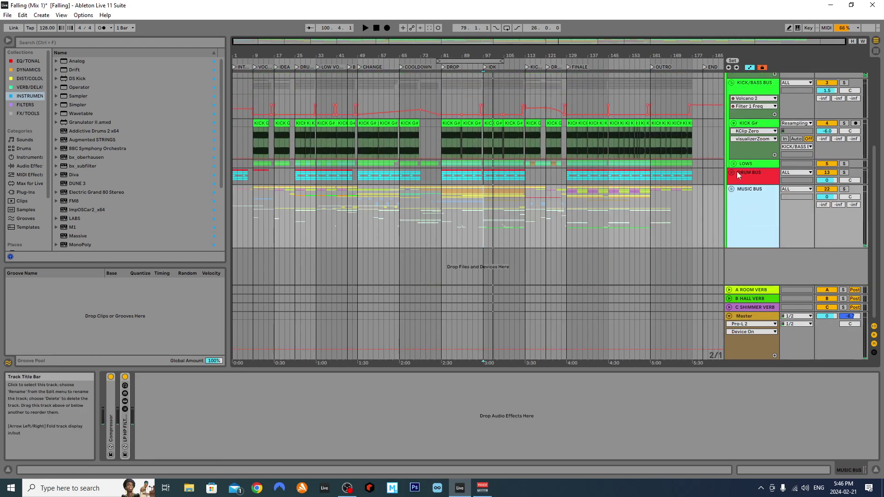
{"action": "left_click", "coordinate": [742, 126]}
{"action": "left_click", "coordinate": [733, 123]}
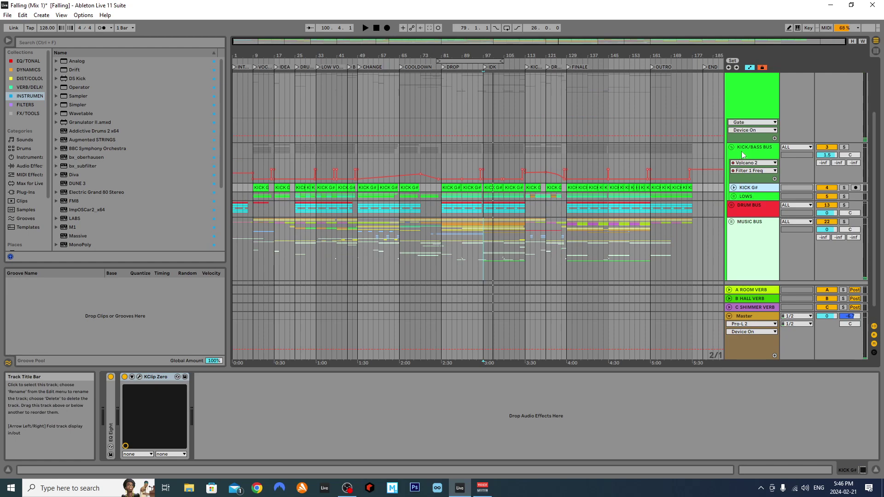
{"action": "left_click", "coordinate": [746, 148]}
{"action": "left_click", "coordinate": [732, 147]}
Turn on the Gate device on the ALL group and fold the group.
{"action": "left_click", "coordinate": [730, 106]}
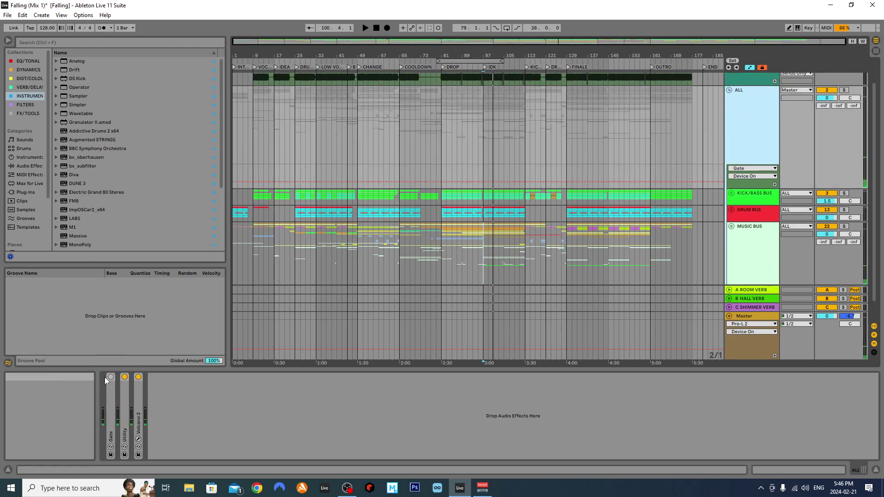
{"action": "left_click", "coordinate": [111, 376]}
{"action": "left_click", "coordinate": [729, 94]}
{"action": "left_click", "coordinate": [728, 90]}
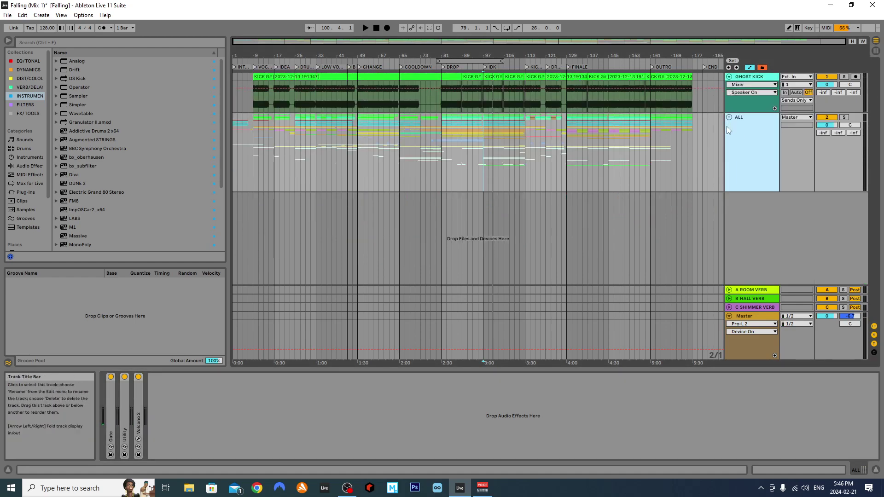
Fold the GHOST KICK track, and view the device chains of the ALL group and the Master.
{"action": "left_click", "coordinate": [753, 78]}
{"action": "left_click", "coordinate": [729, 77]}
{"action": "left_click", "coordinate": [736, 96]}
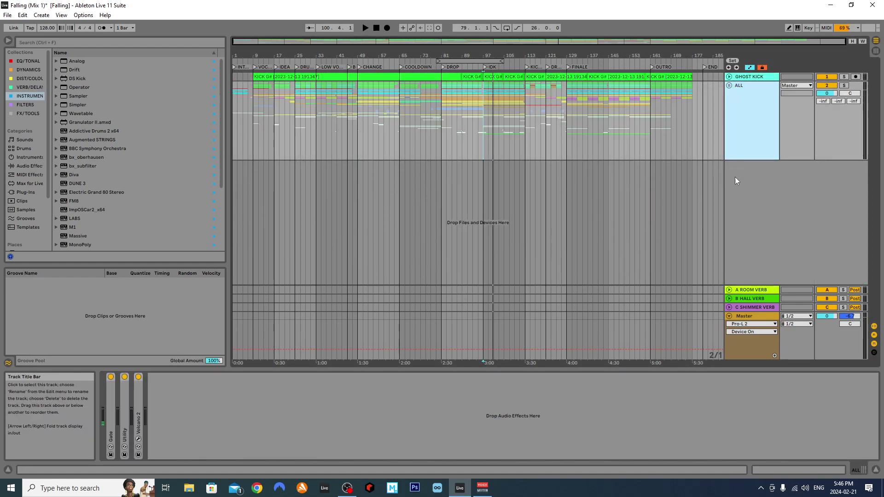
{"action": "left_click", "coordinate": [745, 343]}
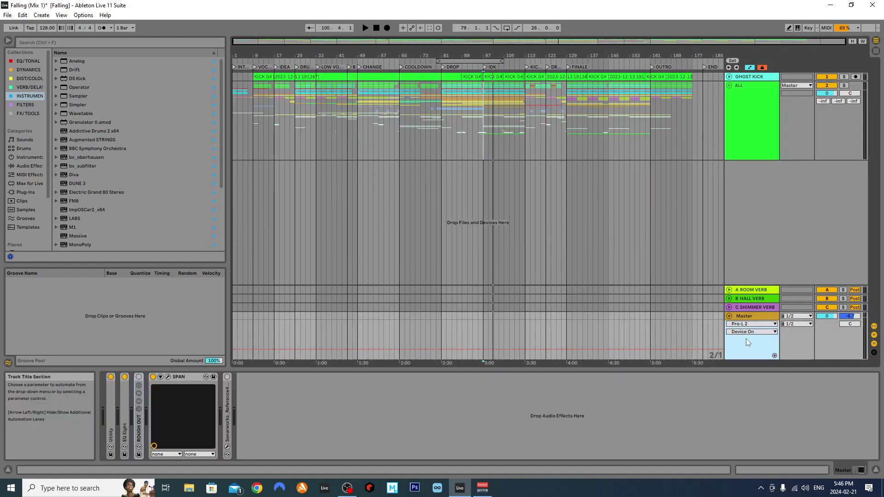